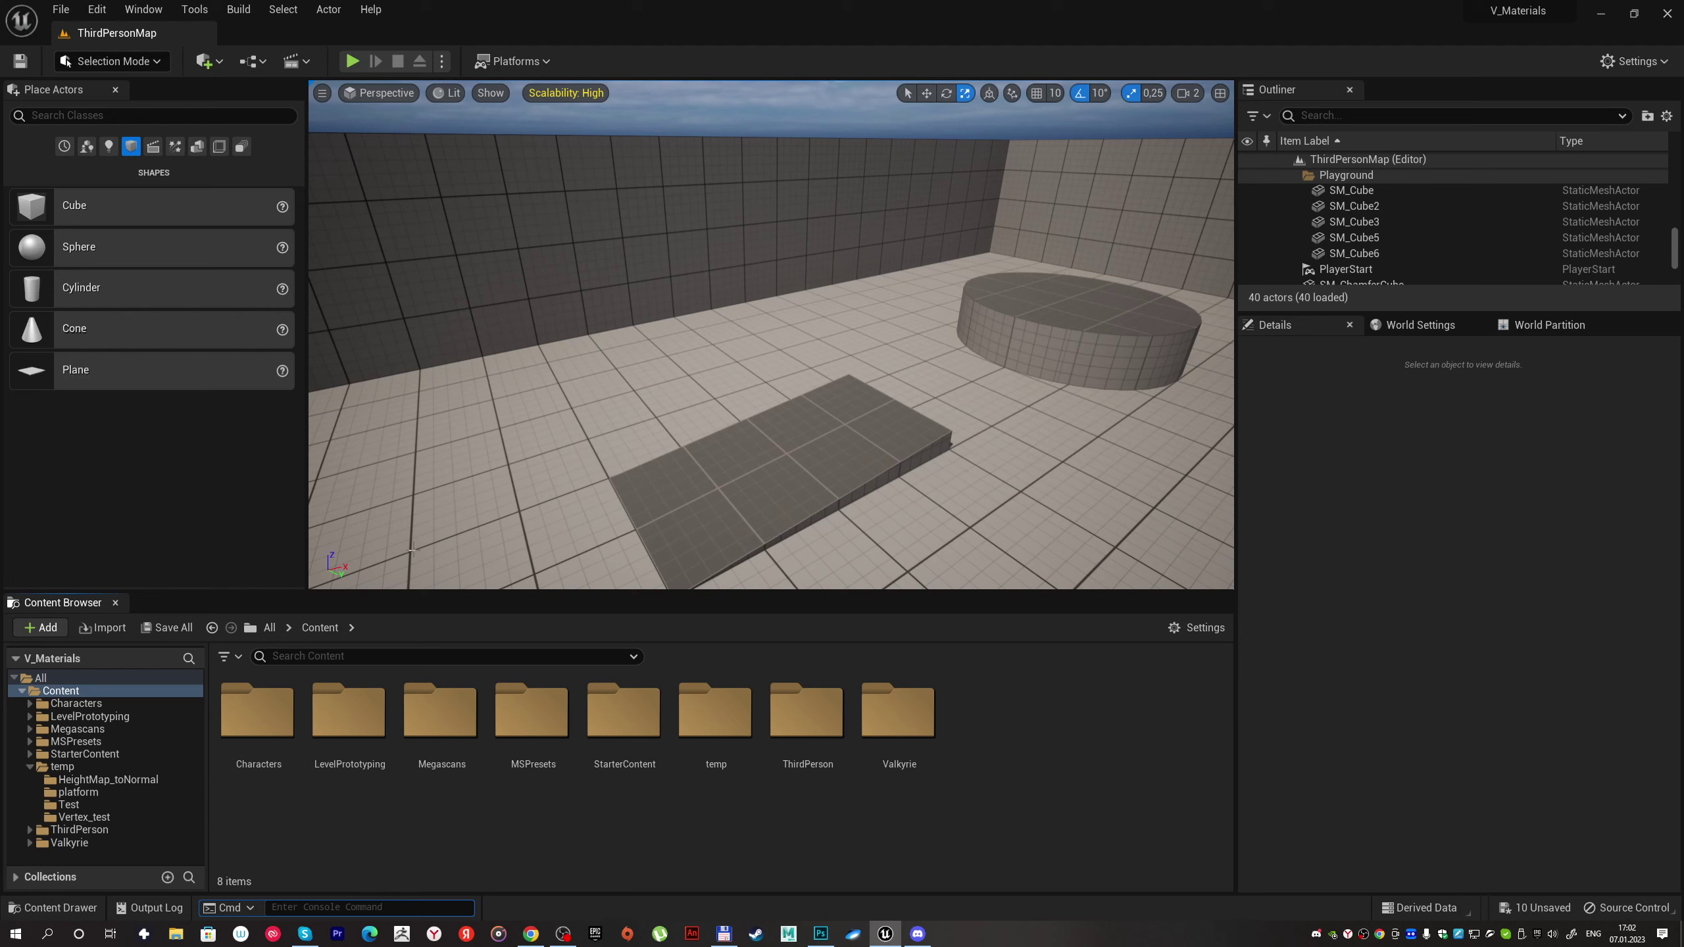
# Step: Search 'cobb', copy the Pebble D, M and N textures into temp/Test, and open it
pyautogui.click(423, 657)
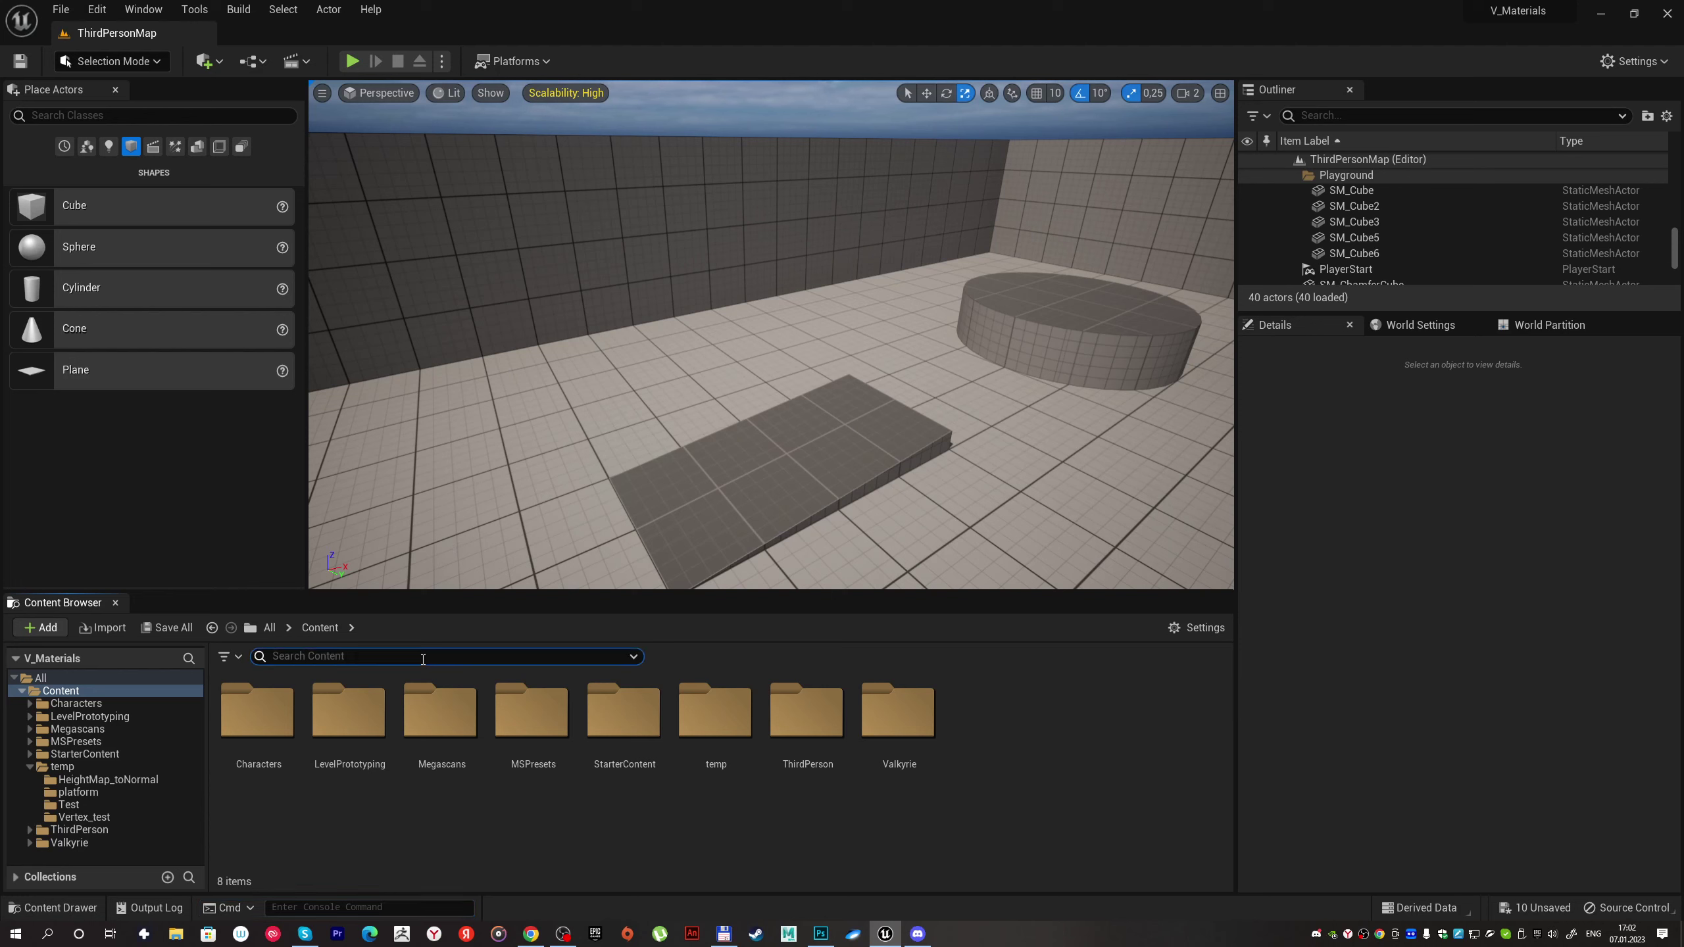
pyautogui.write('cobb')
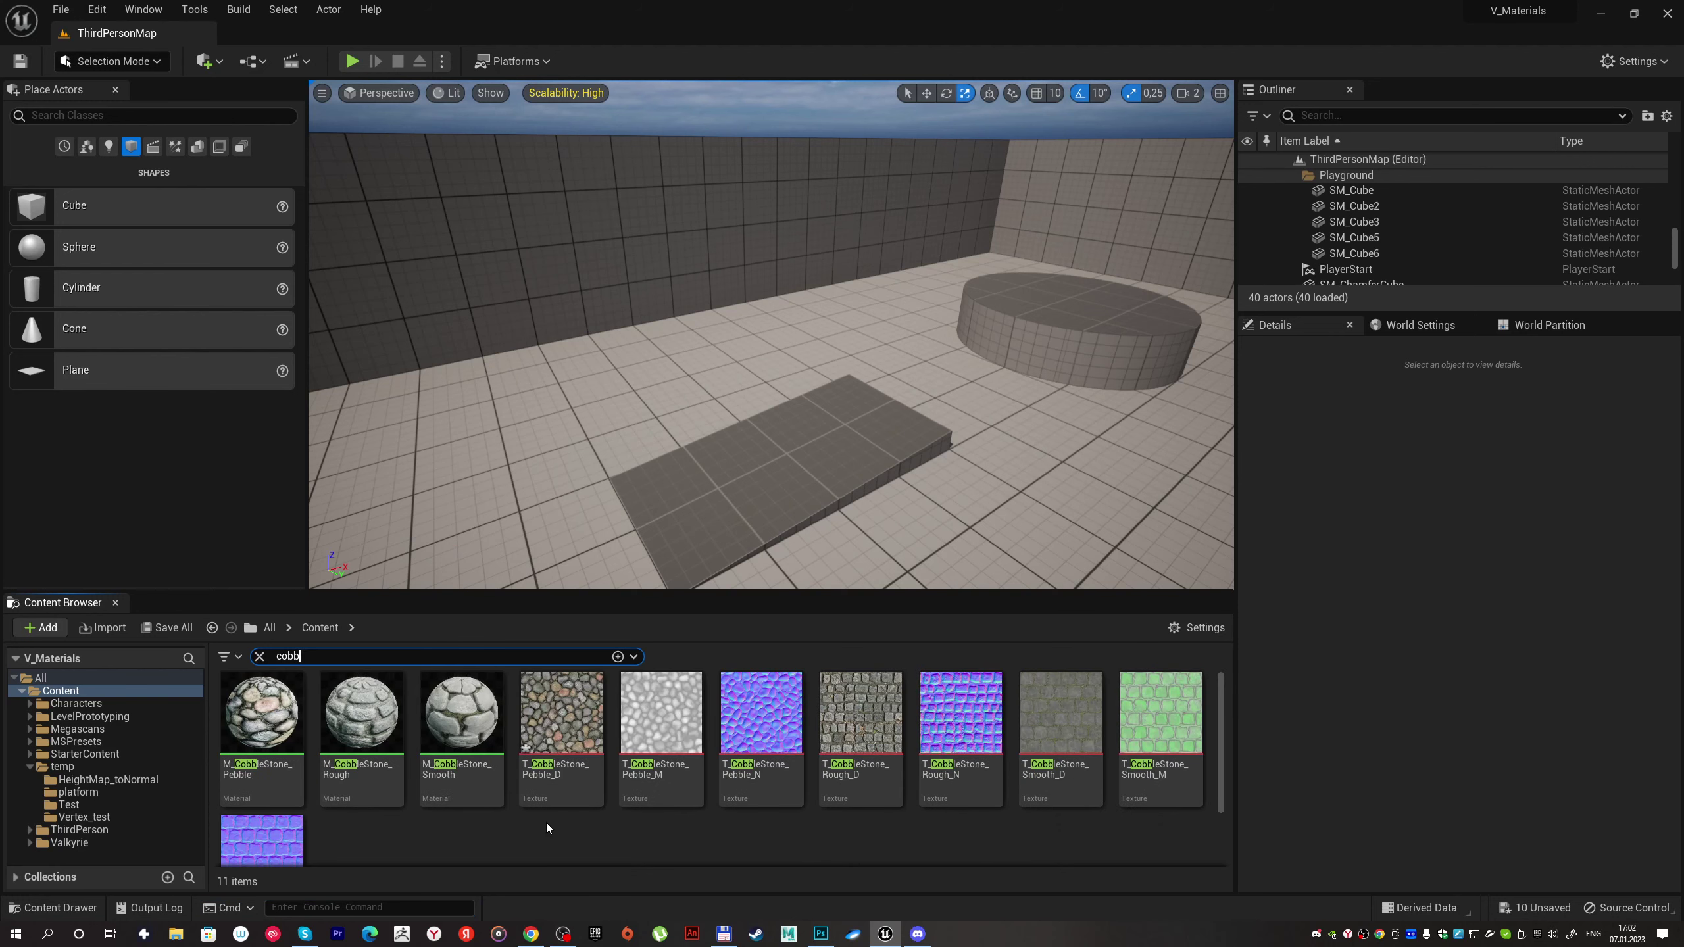
pyautogui.click(561, 730)
pyautogui.keyDown('shift'); pyautogui.click(762, 729); pyautogui.keyUp('shift')
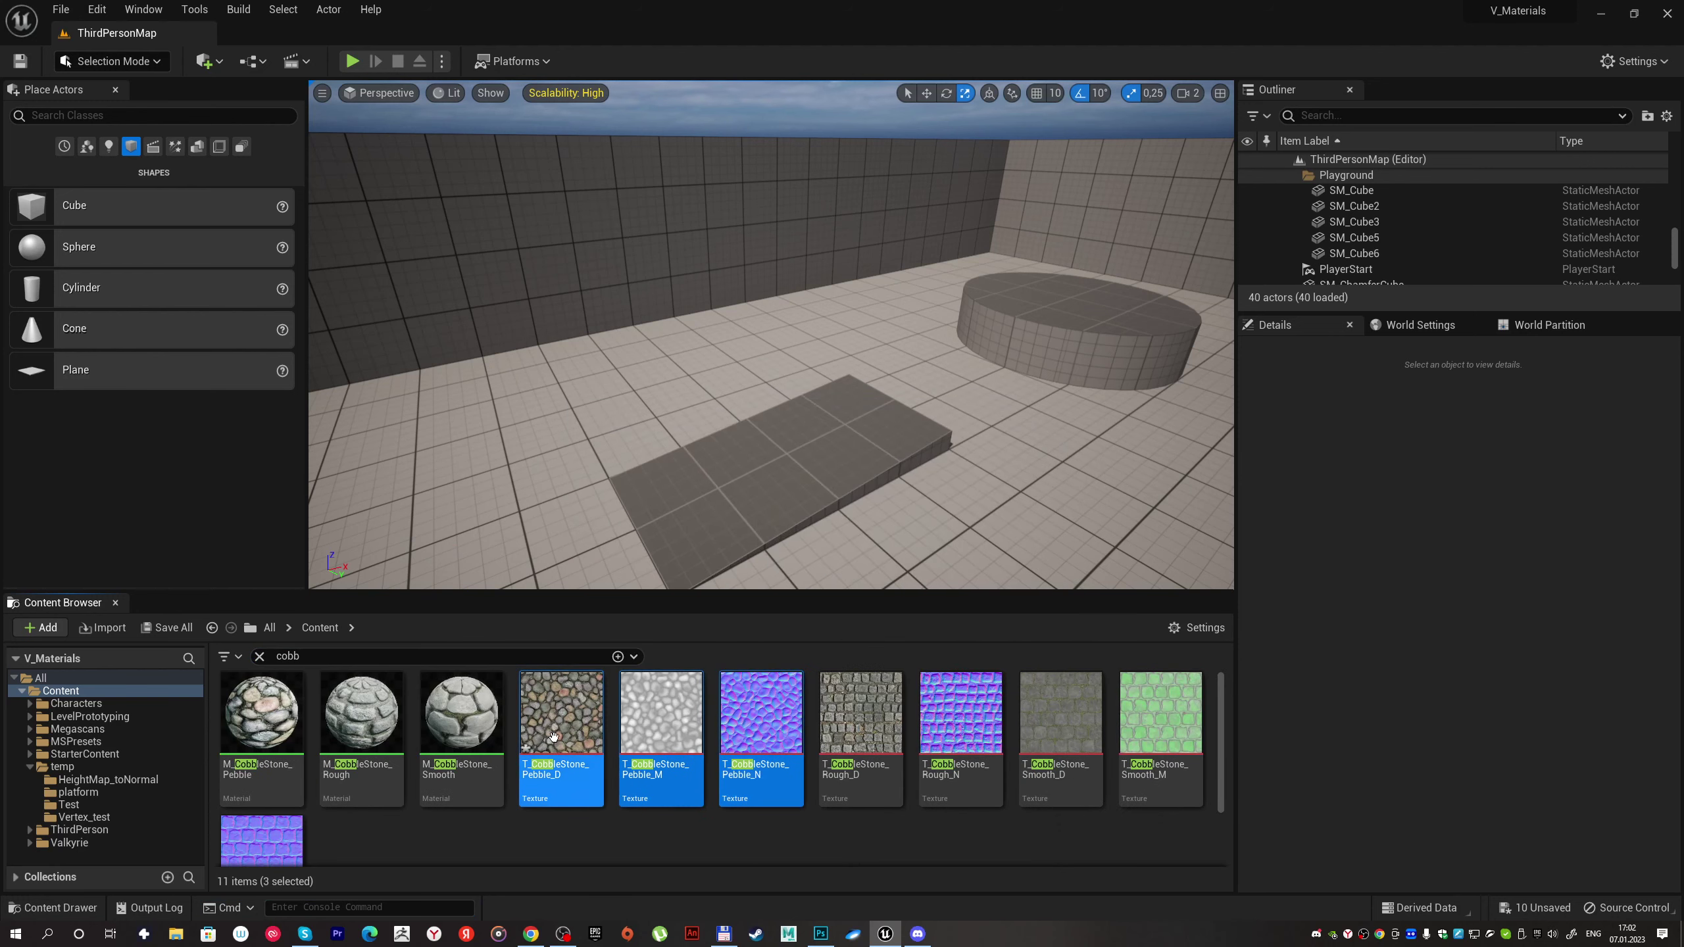
pyautogui.moveTo(554, 736); pyautogui.dragTo(141, 810)
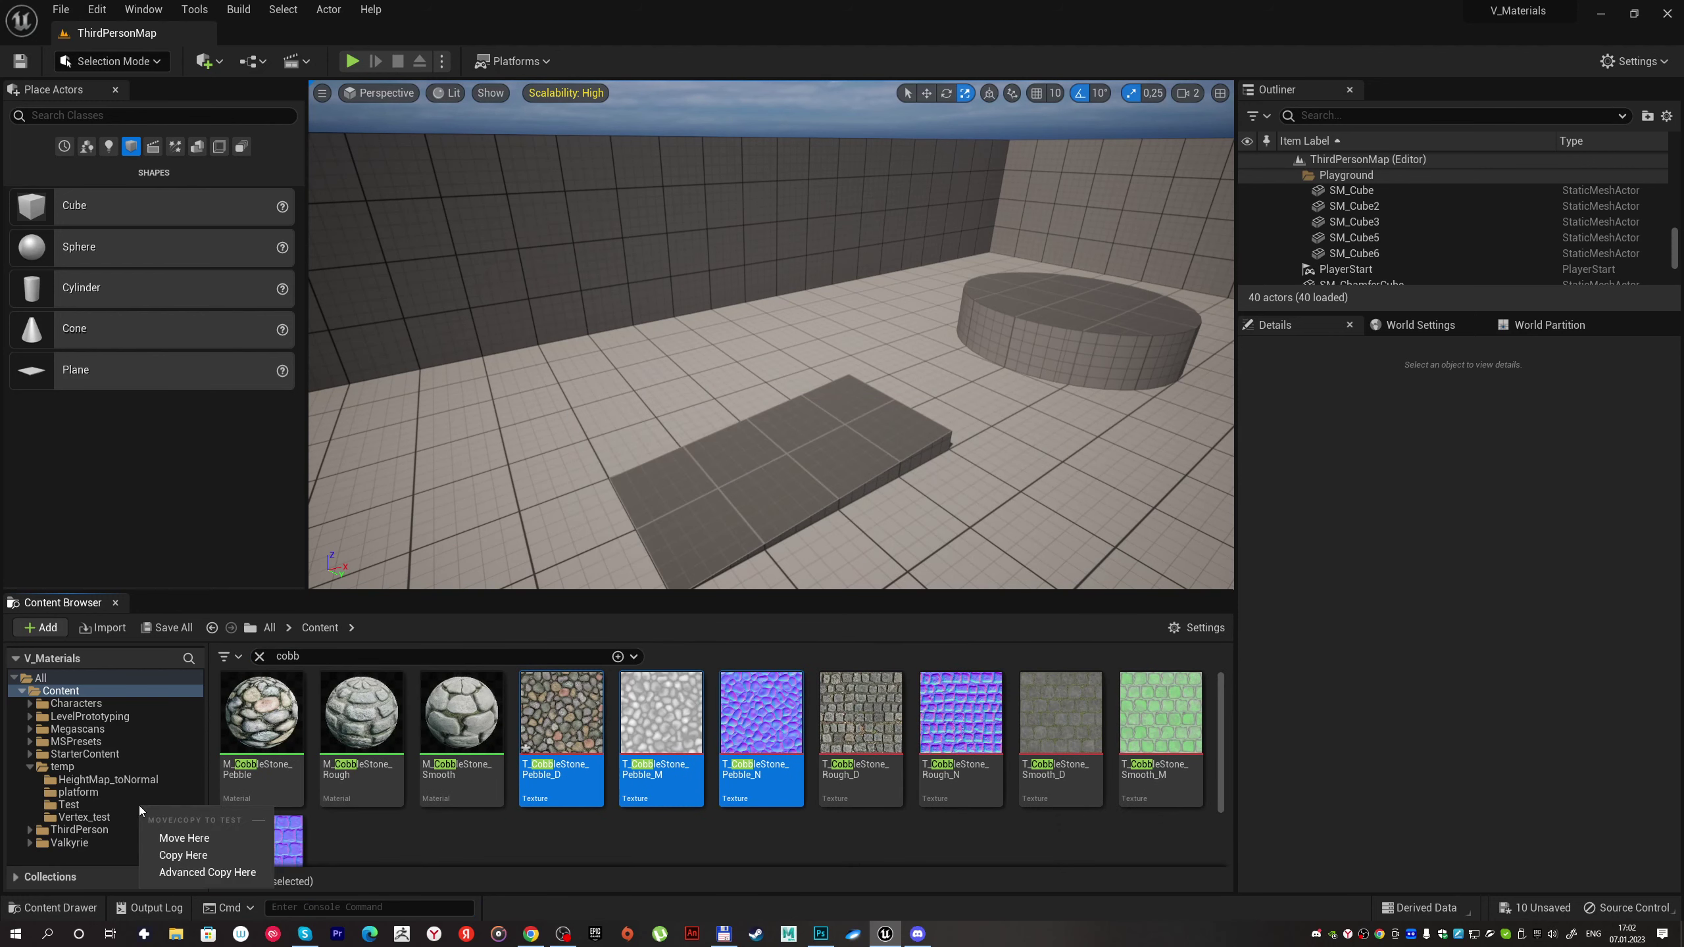
pyautogui.click(188, 855)
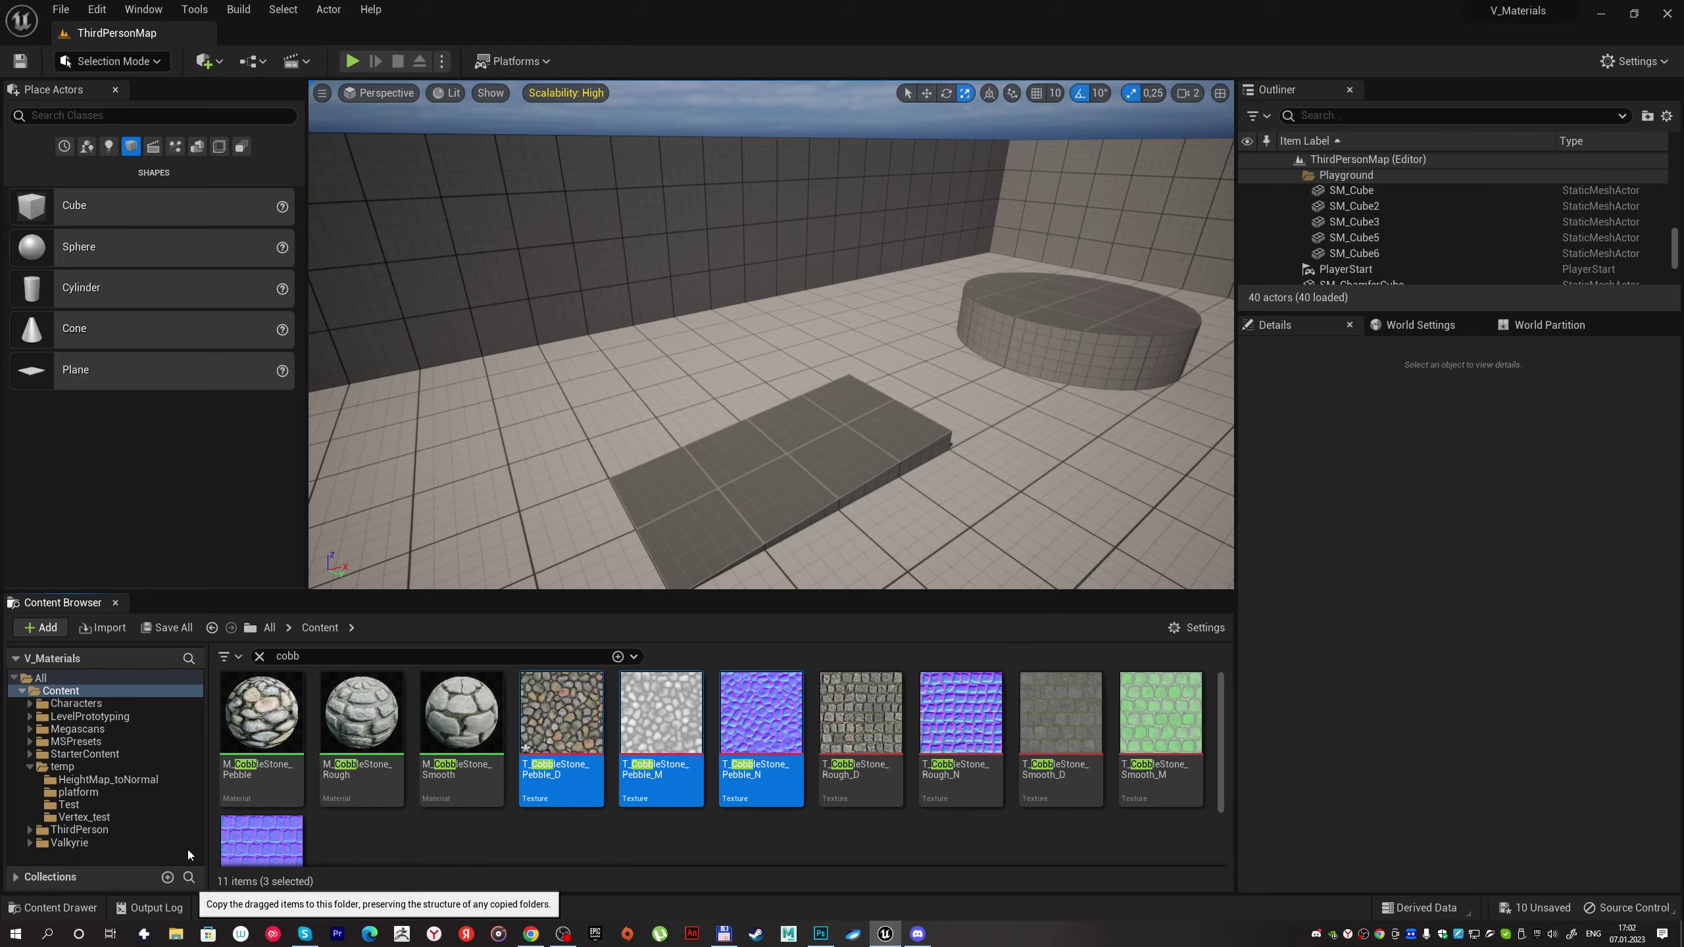
pyautogui.click(69, 805)
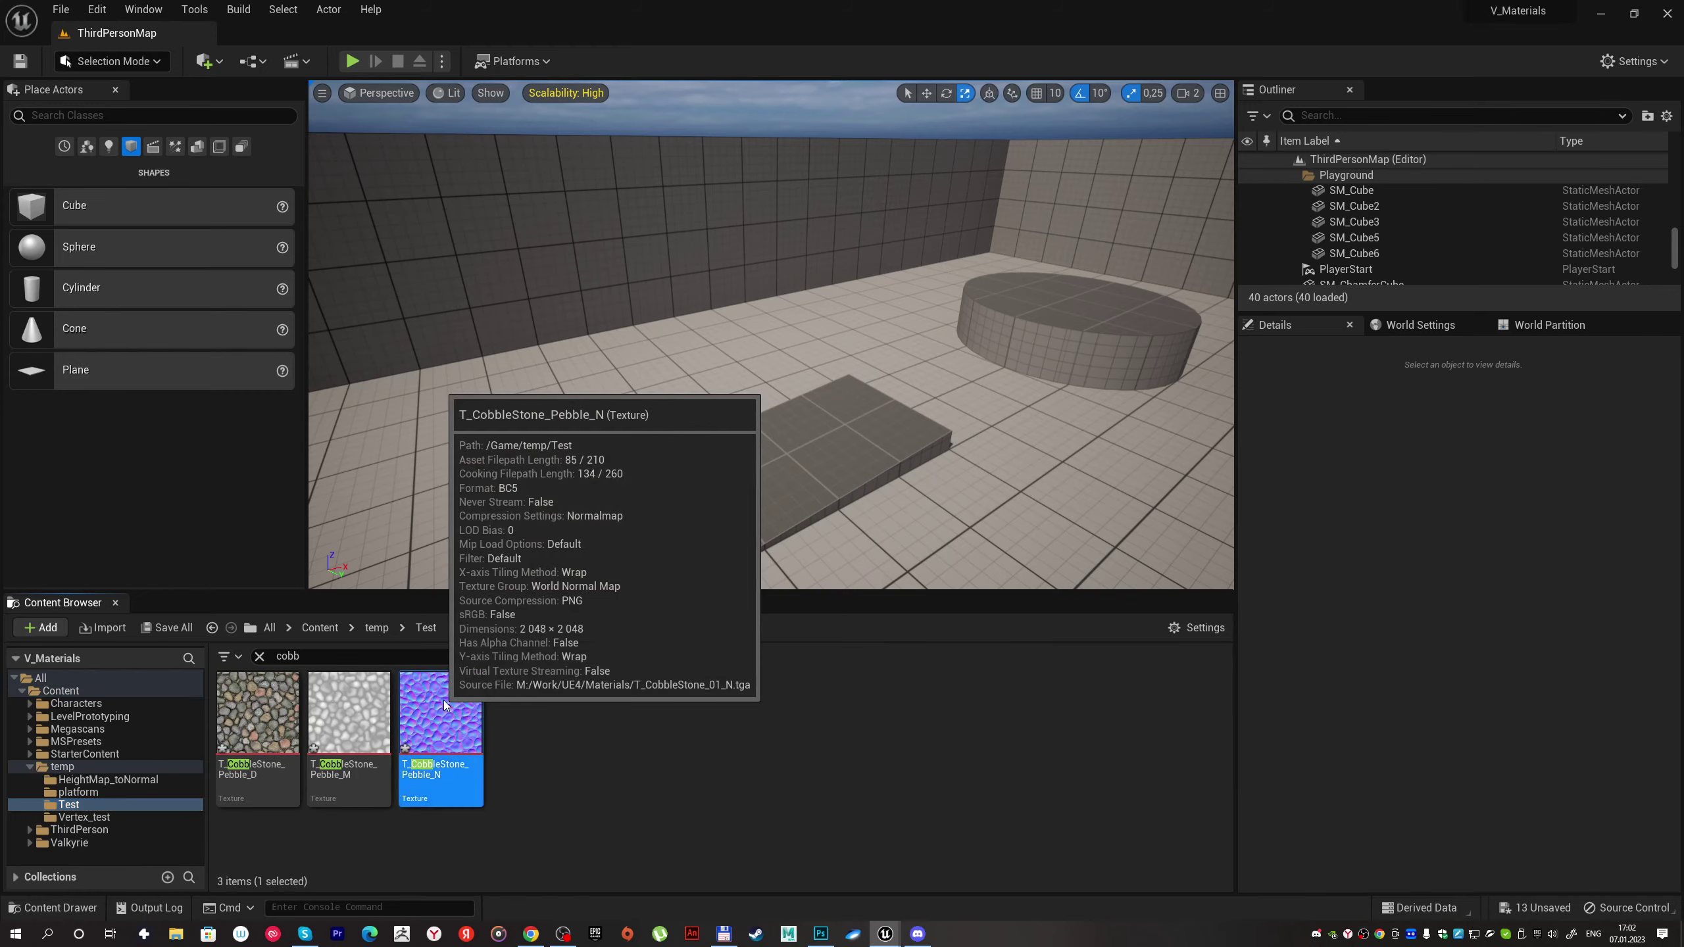
pyautogui.doubleClick(471, 695)
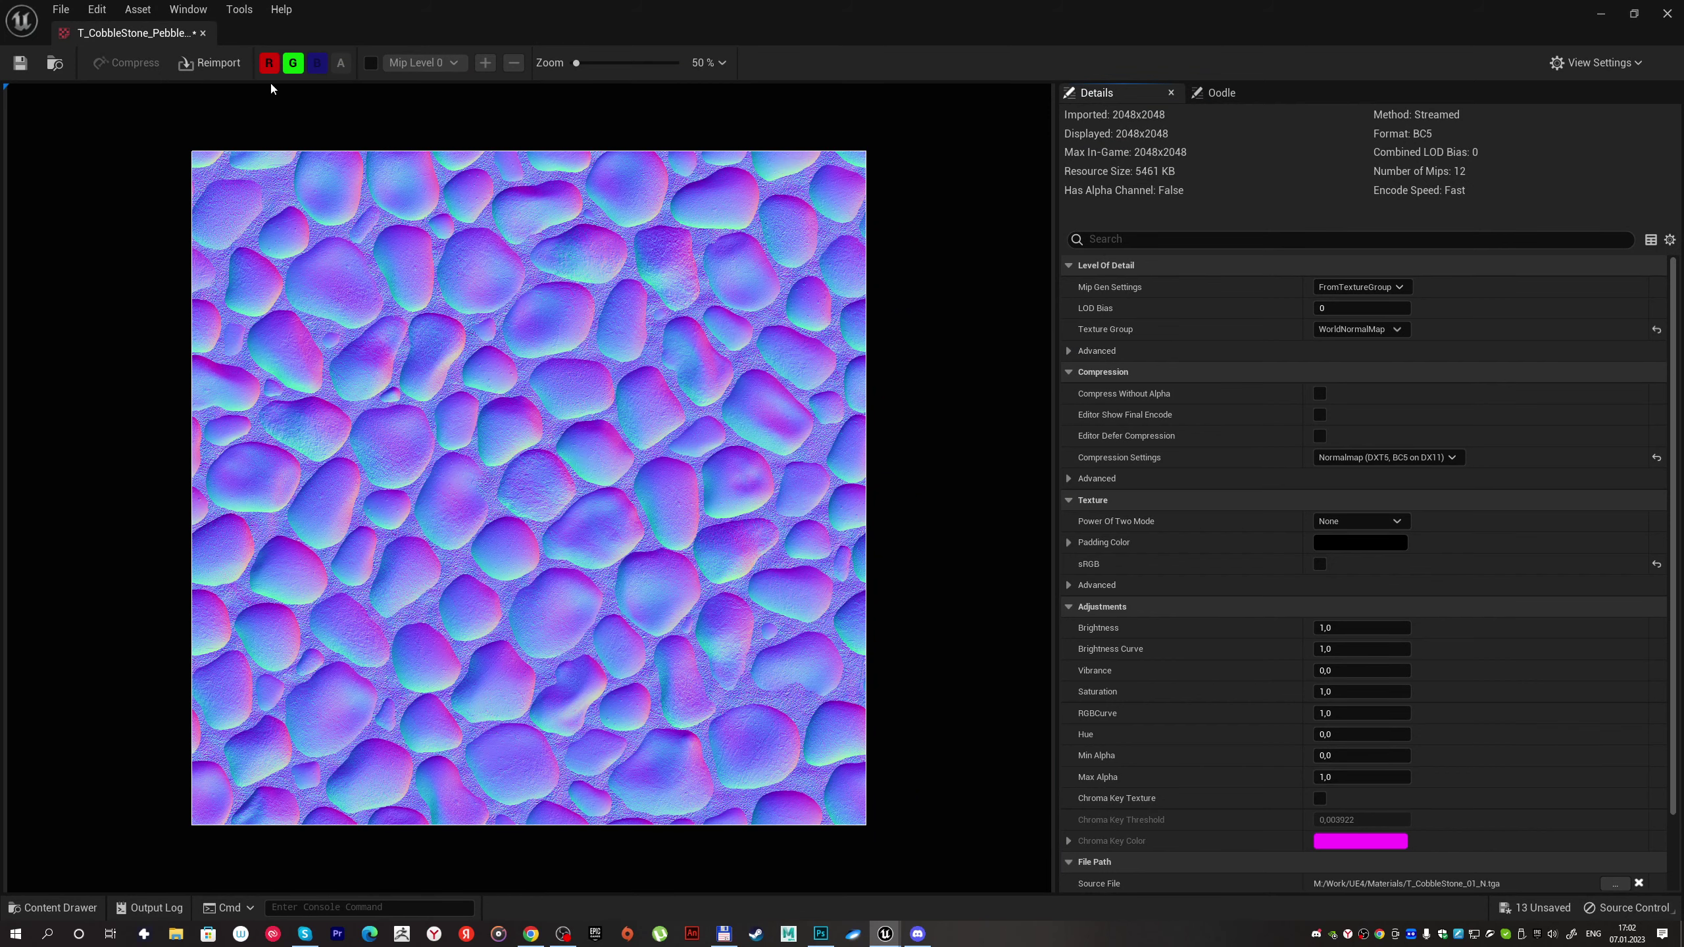
pyautogui.click(295, 66)
pyautogui.click(297, 67)
pyautogui.click(302, 68)
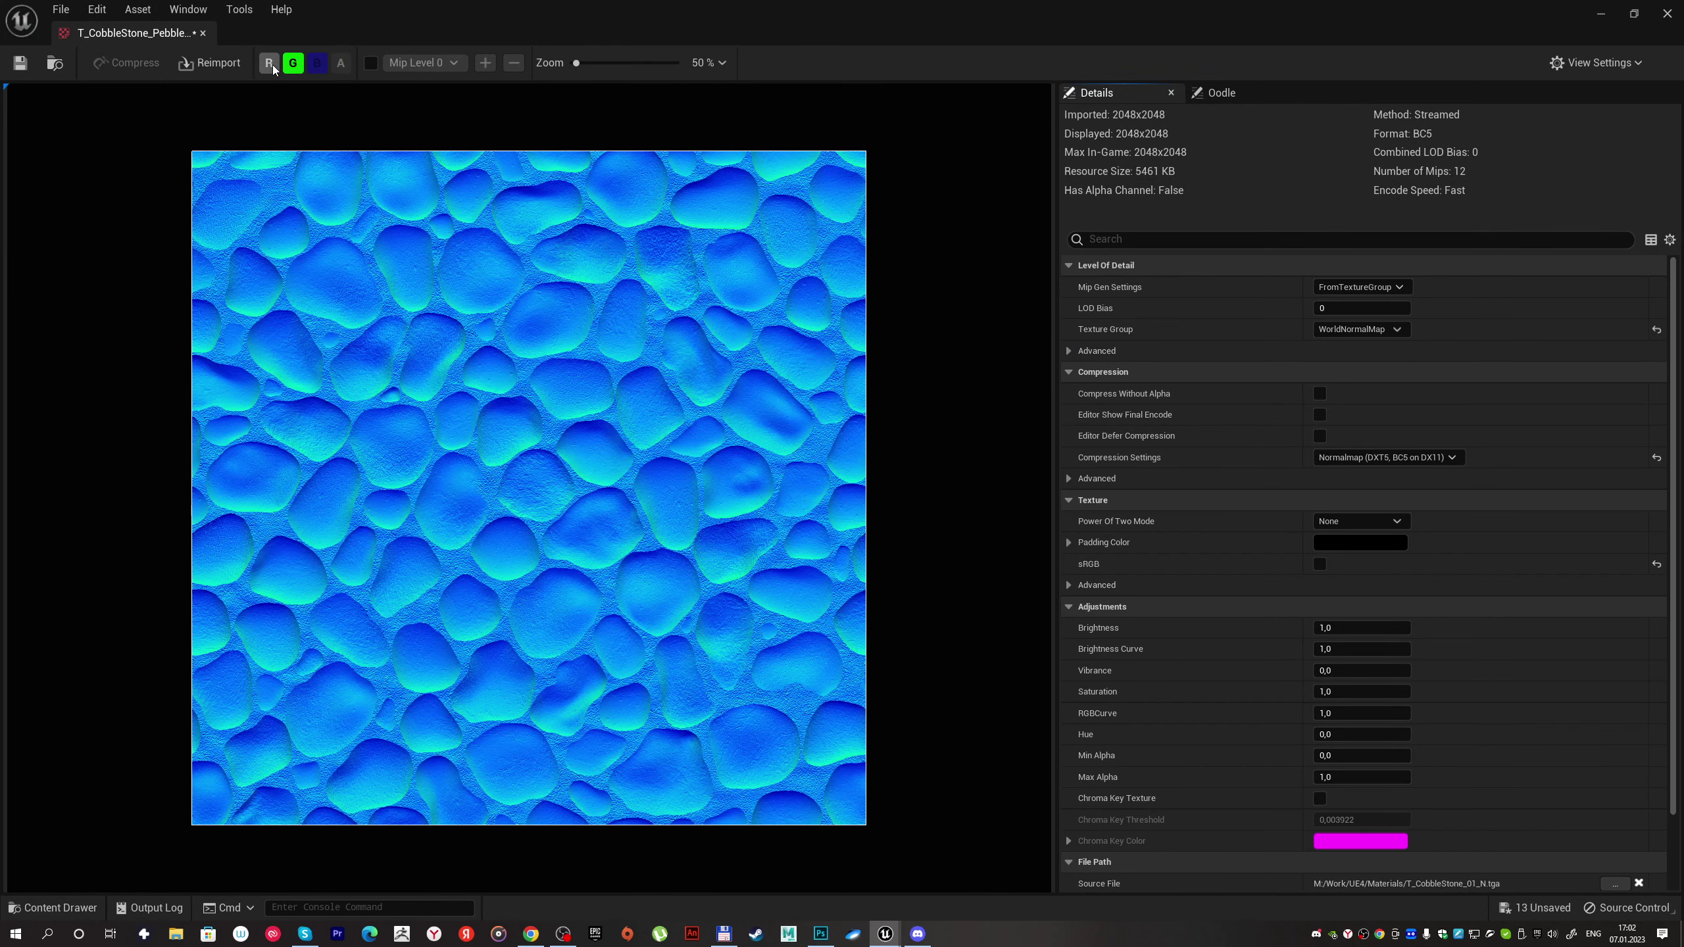
pyautogui.click(318, 68)
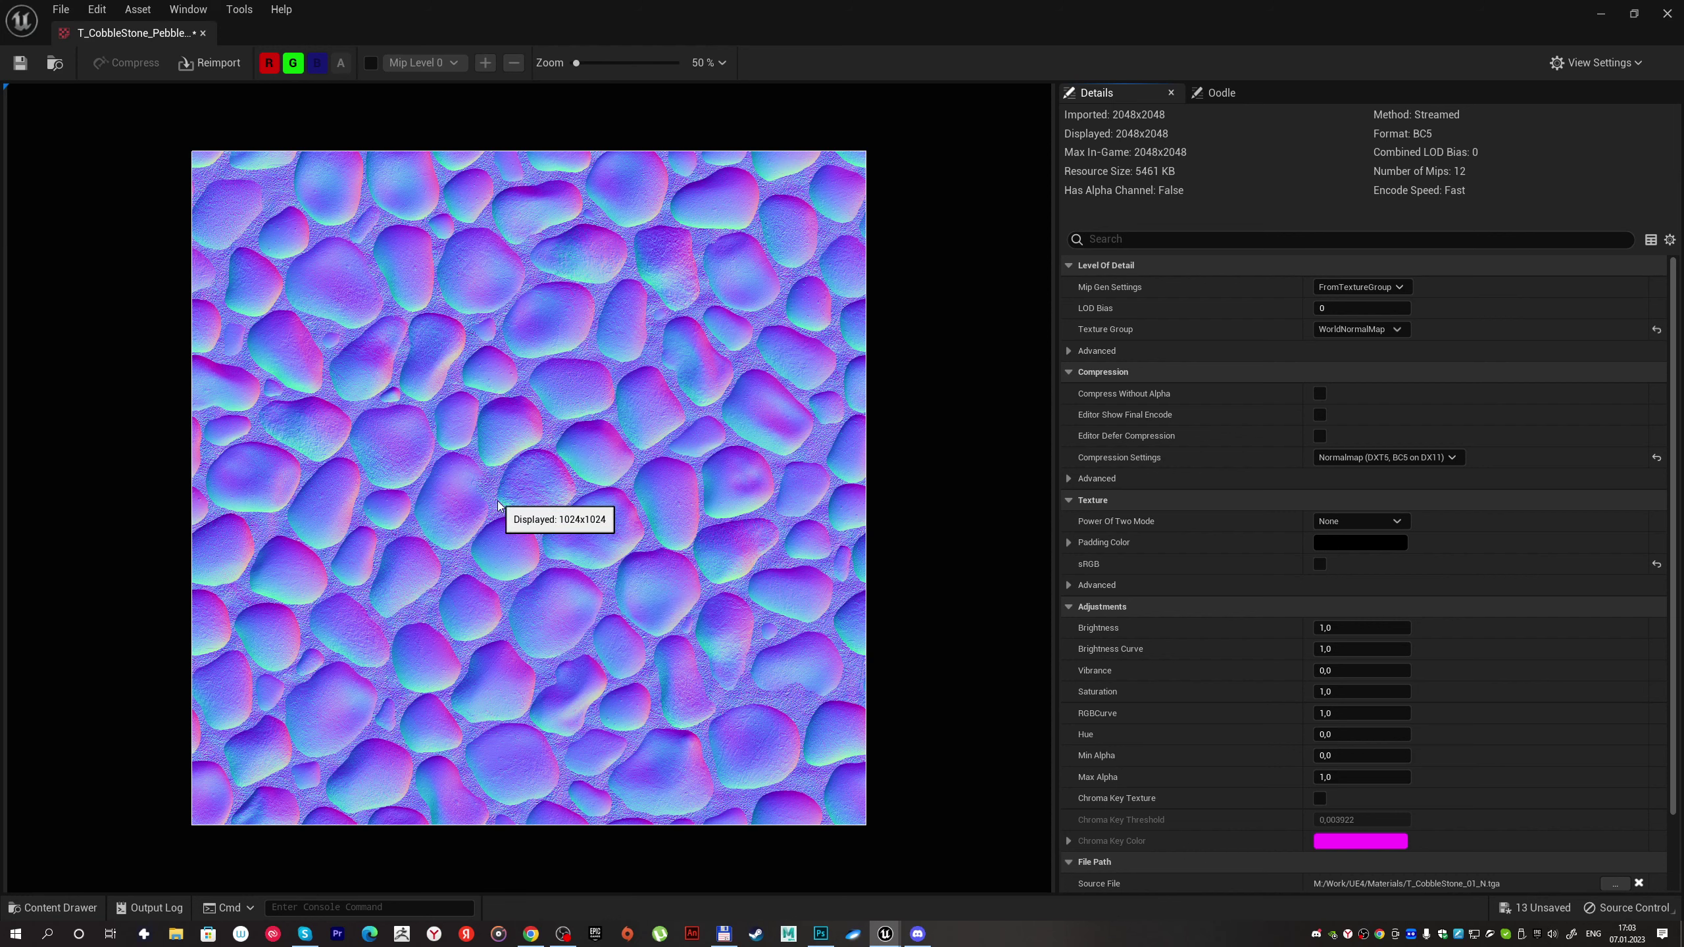
pyautogui.click(1398, 460)
pyautogui.click(1397, 459)
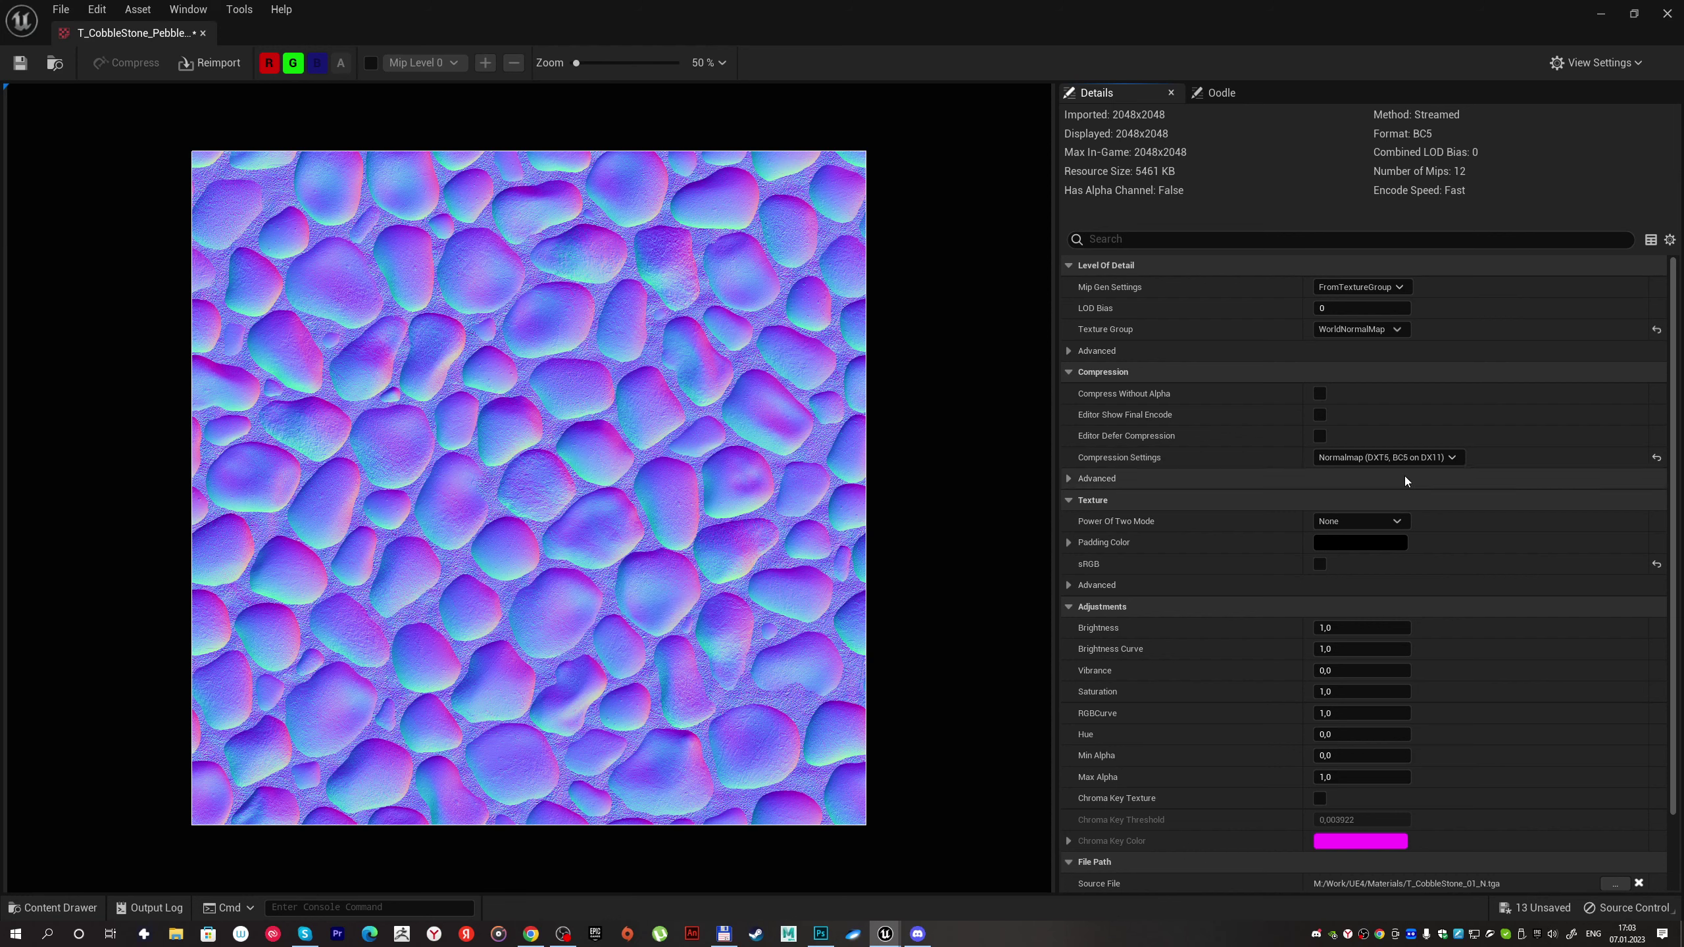
pyautogui.click(292, 65)
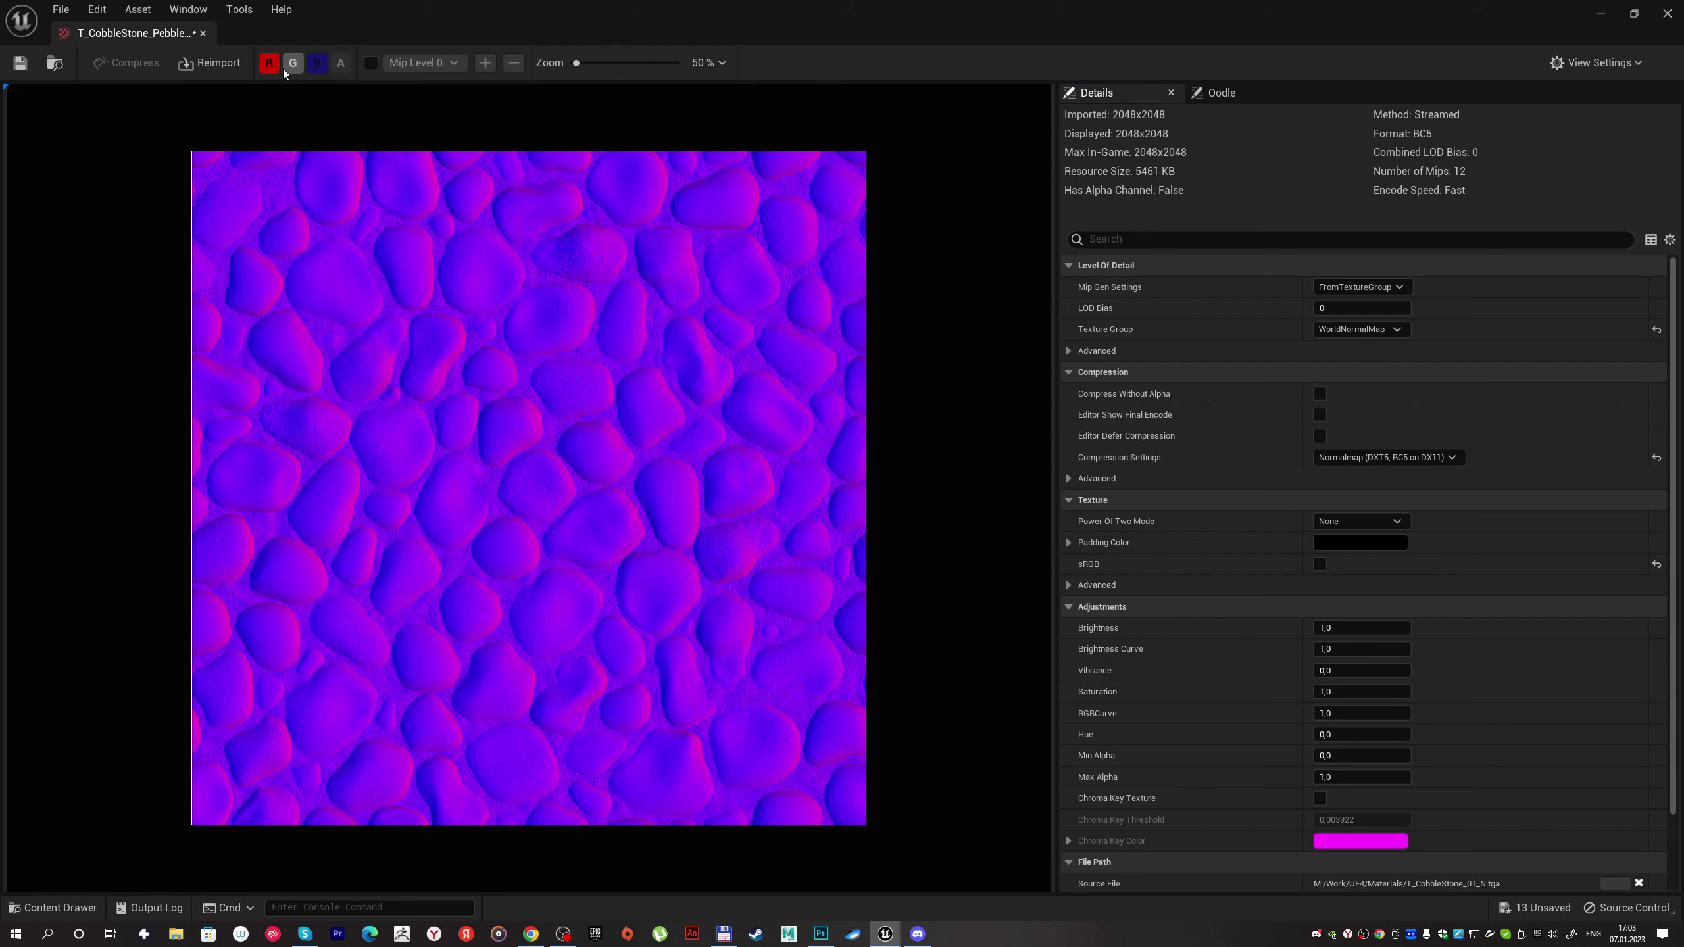
pyautogui.click(268, 65)
pyautogui.click(293, 69)
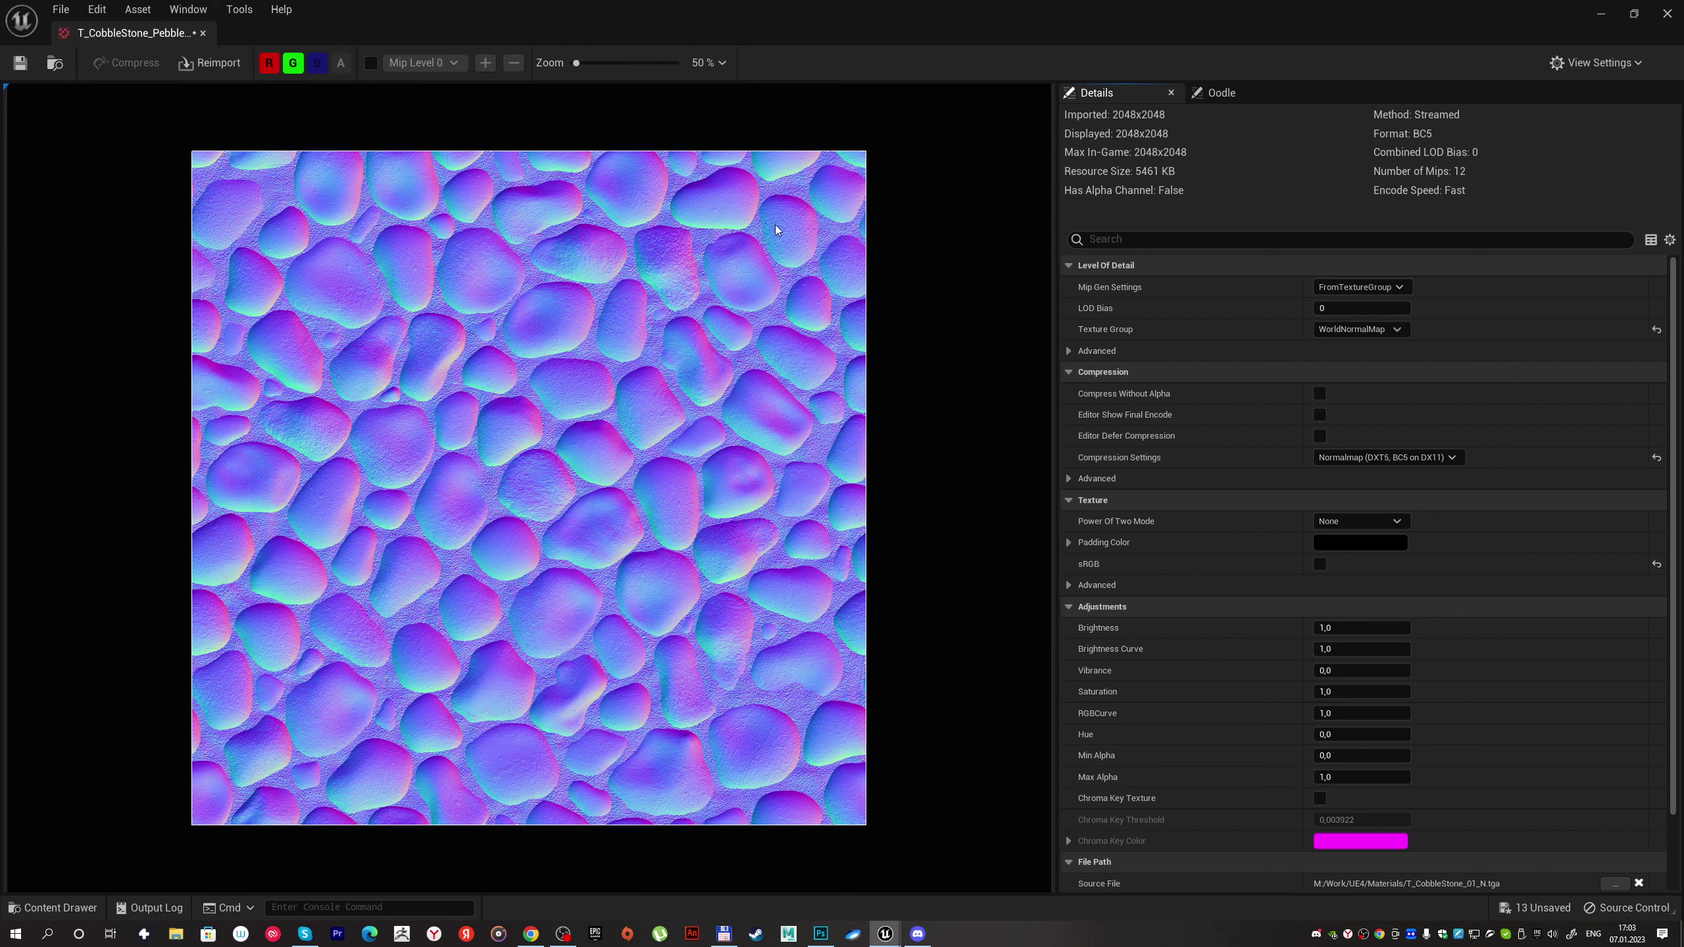
pyautogui.click(1367, 463)
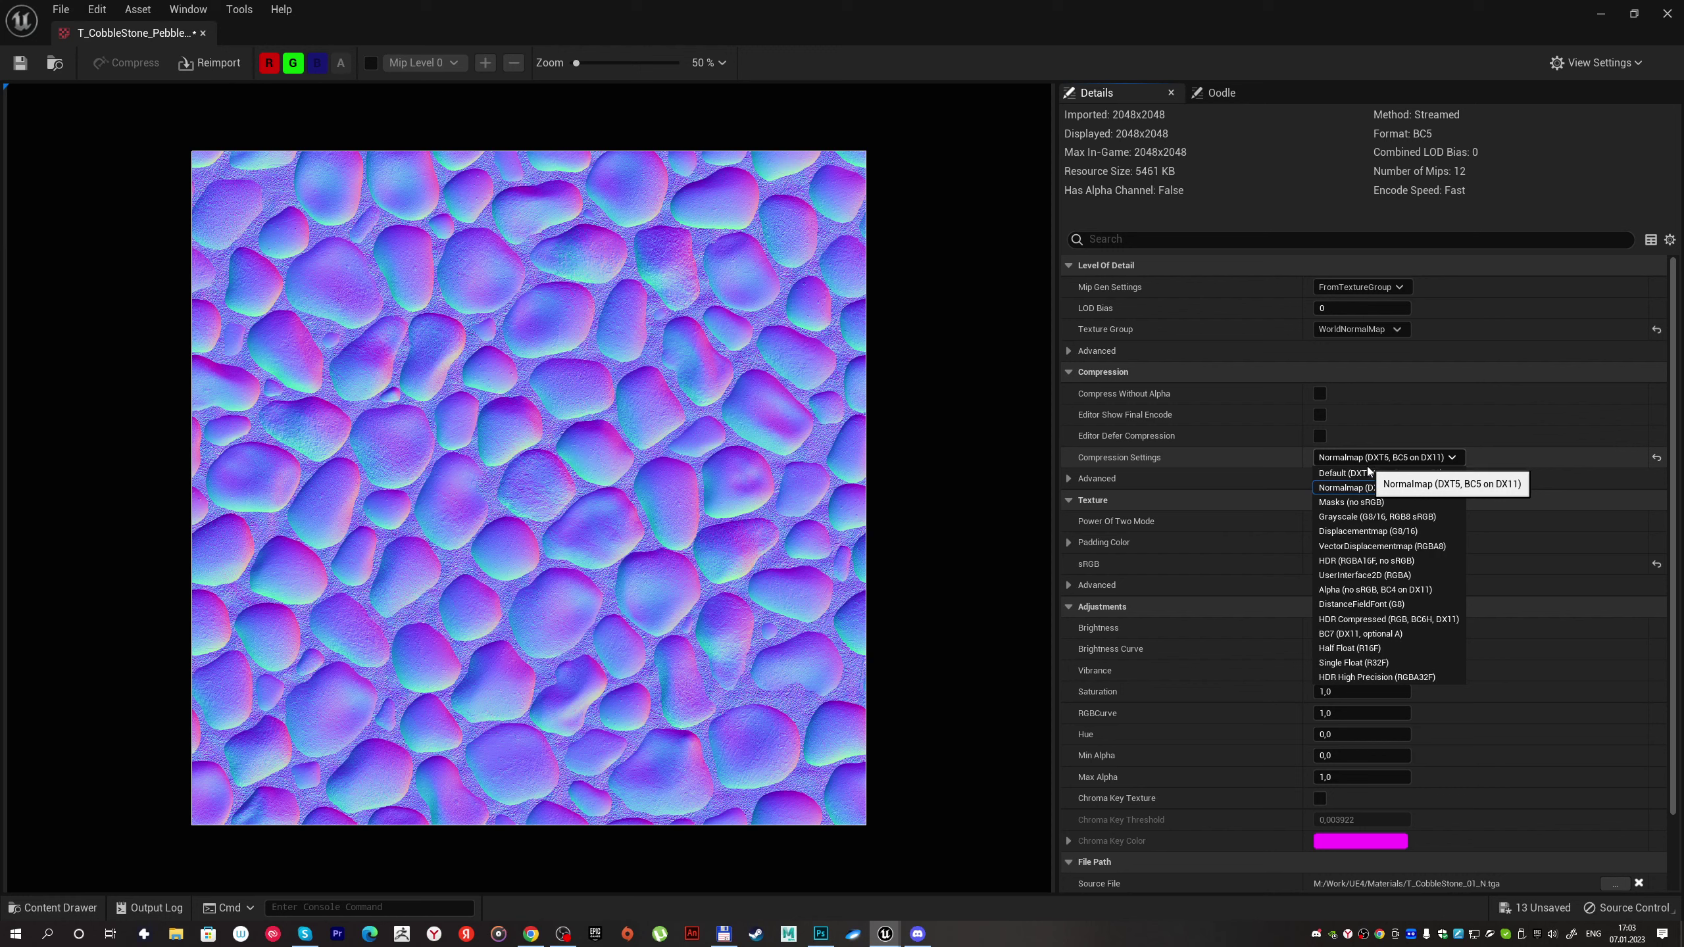
pyautogui.click(1345, 473)
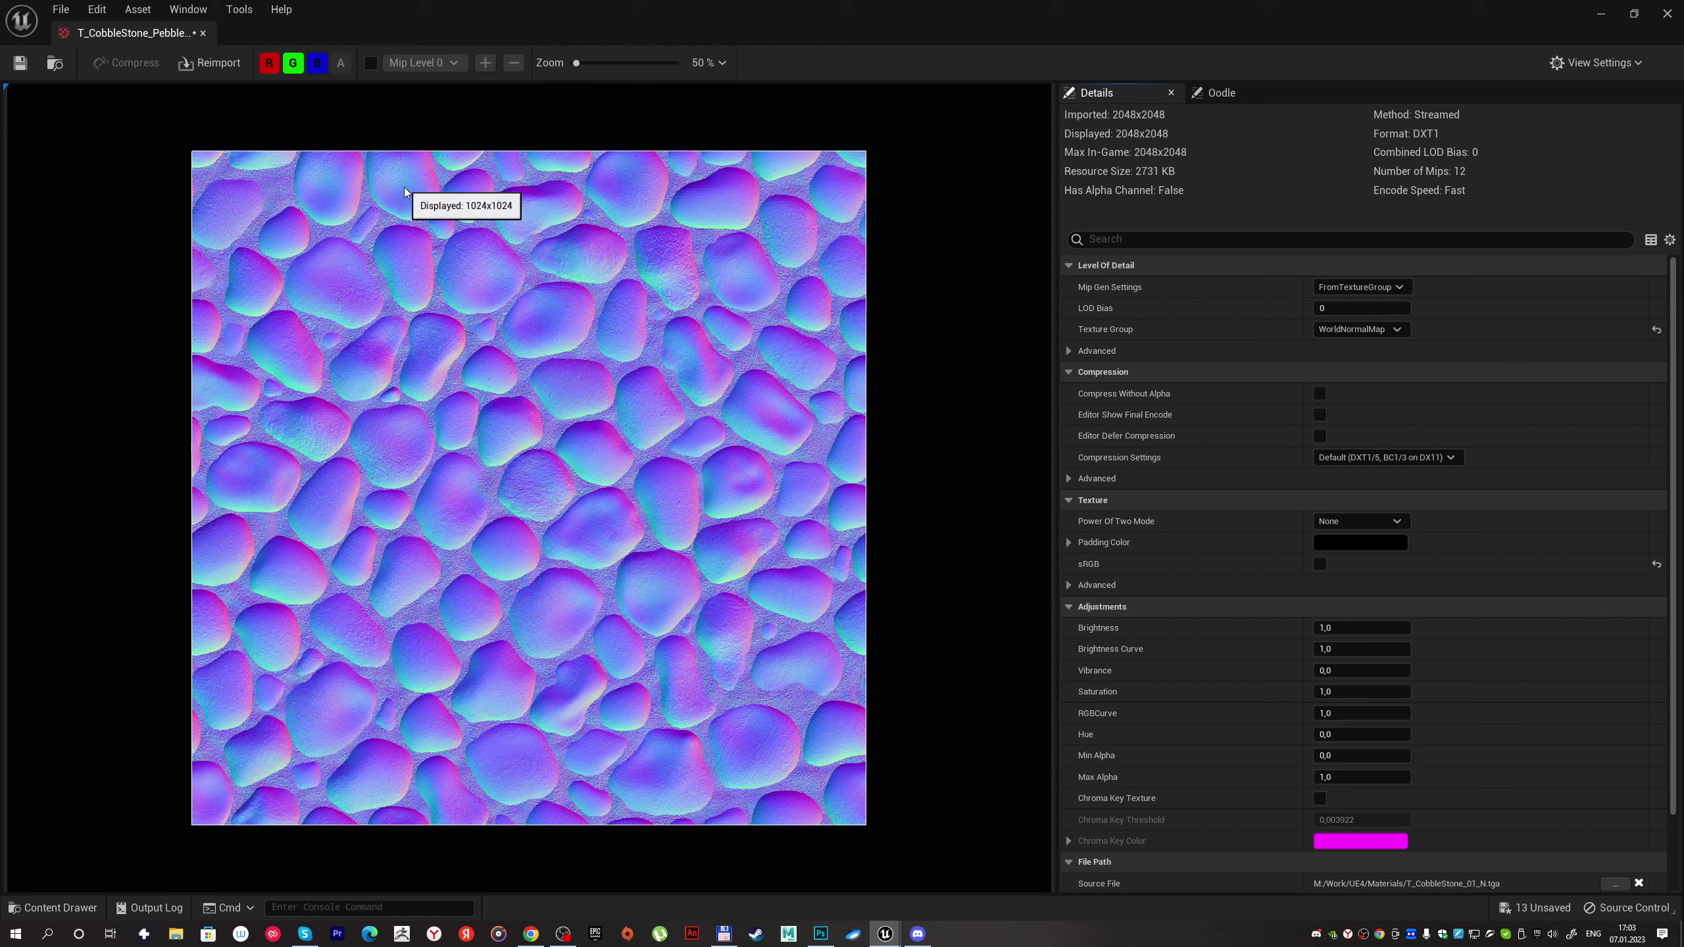
pyautogui.click(1394, 459)
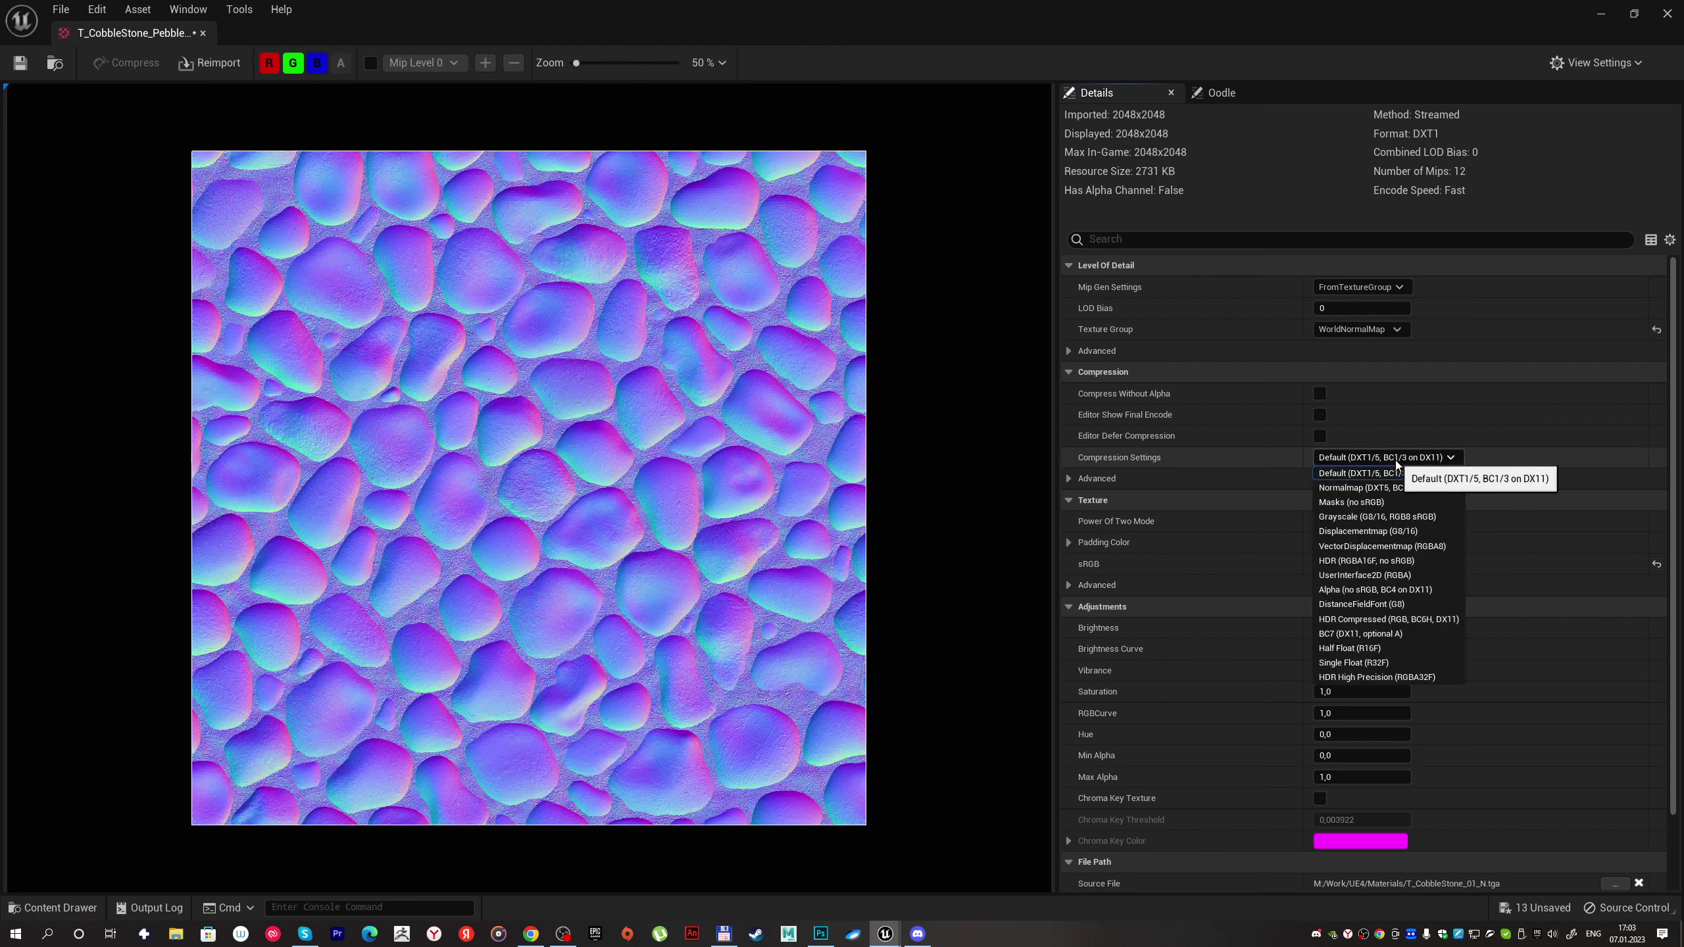
pyautogui.click(1385, 489)
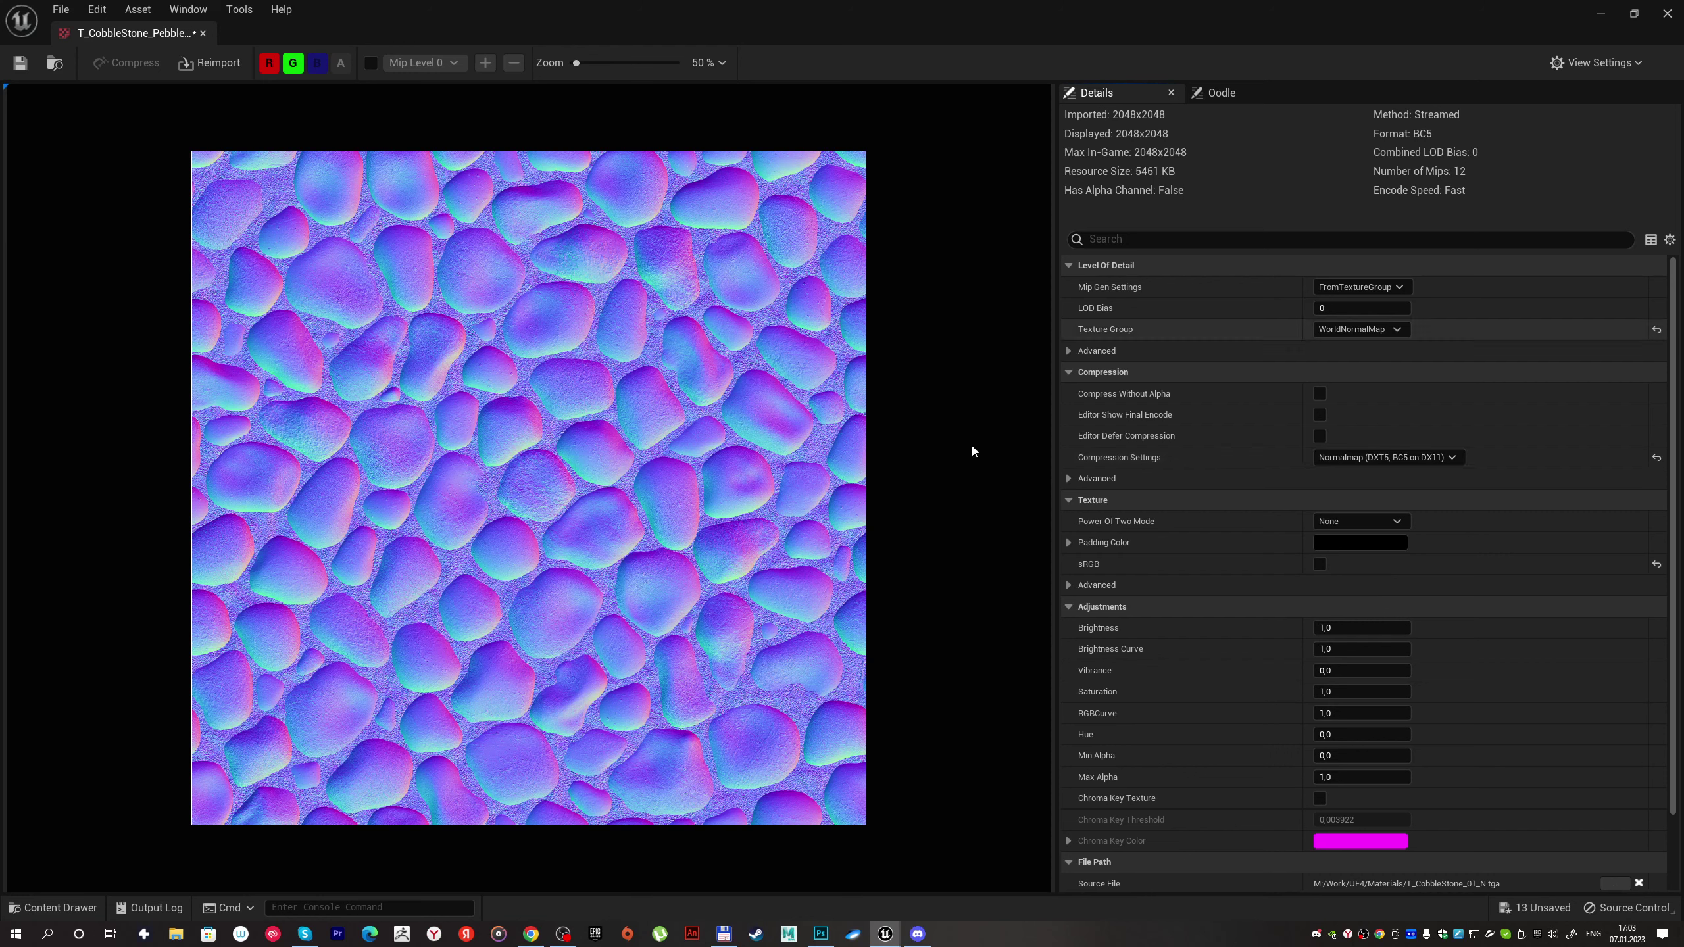
pyautogui.click(1672, 16)
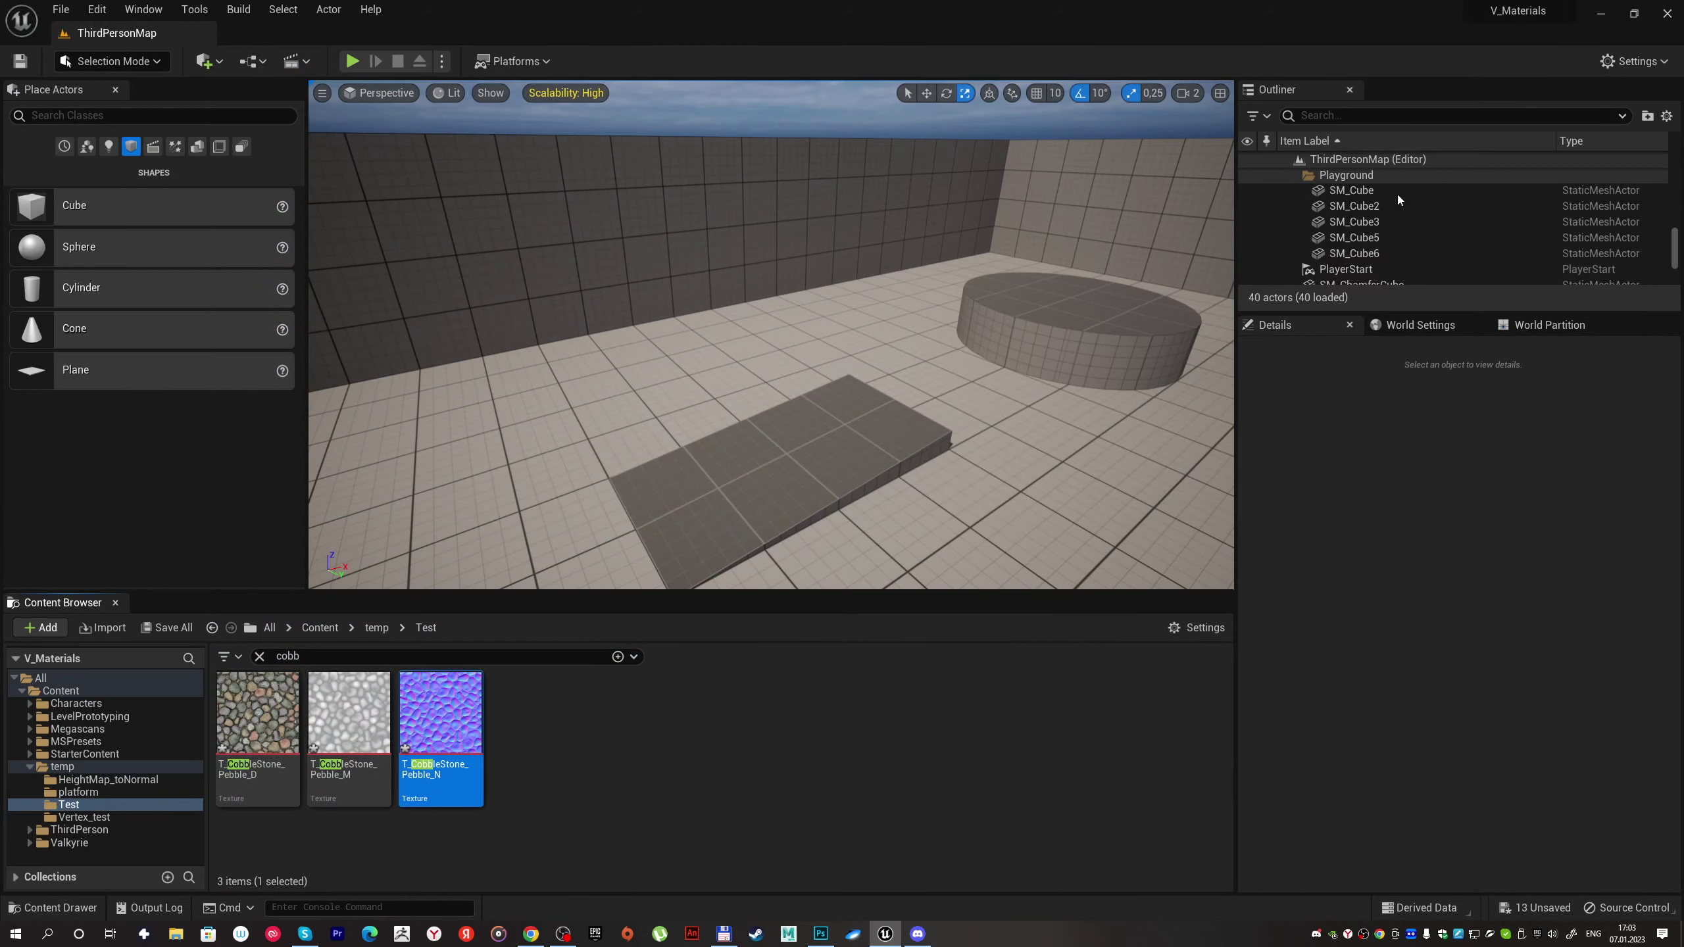
# Step: Create a new material named m_etalon in the Test folder and open it for editing
pyautogui.rightClick(565, 744)
pyautogui.click(653, 368)
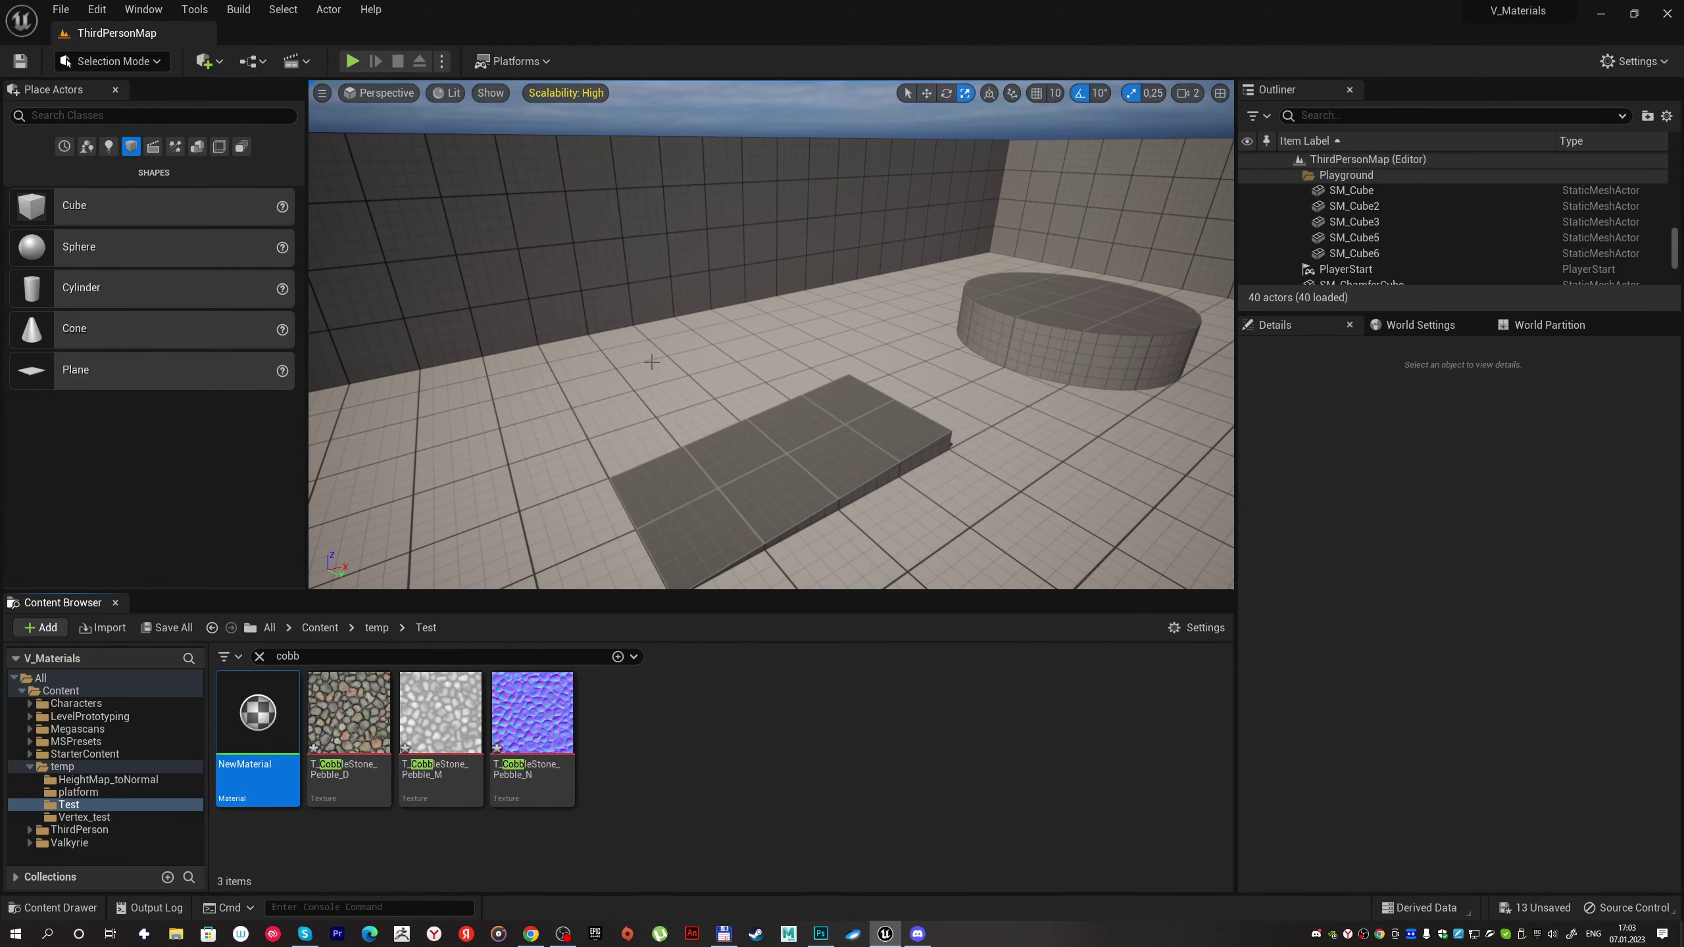
pyautogui.write('m_')
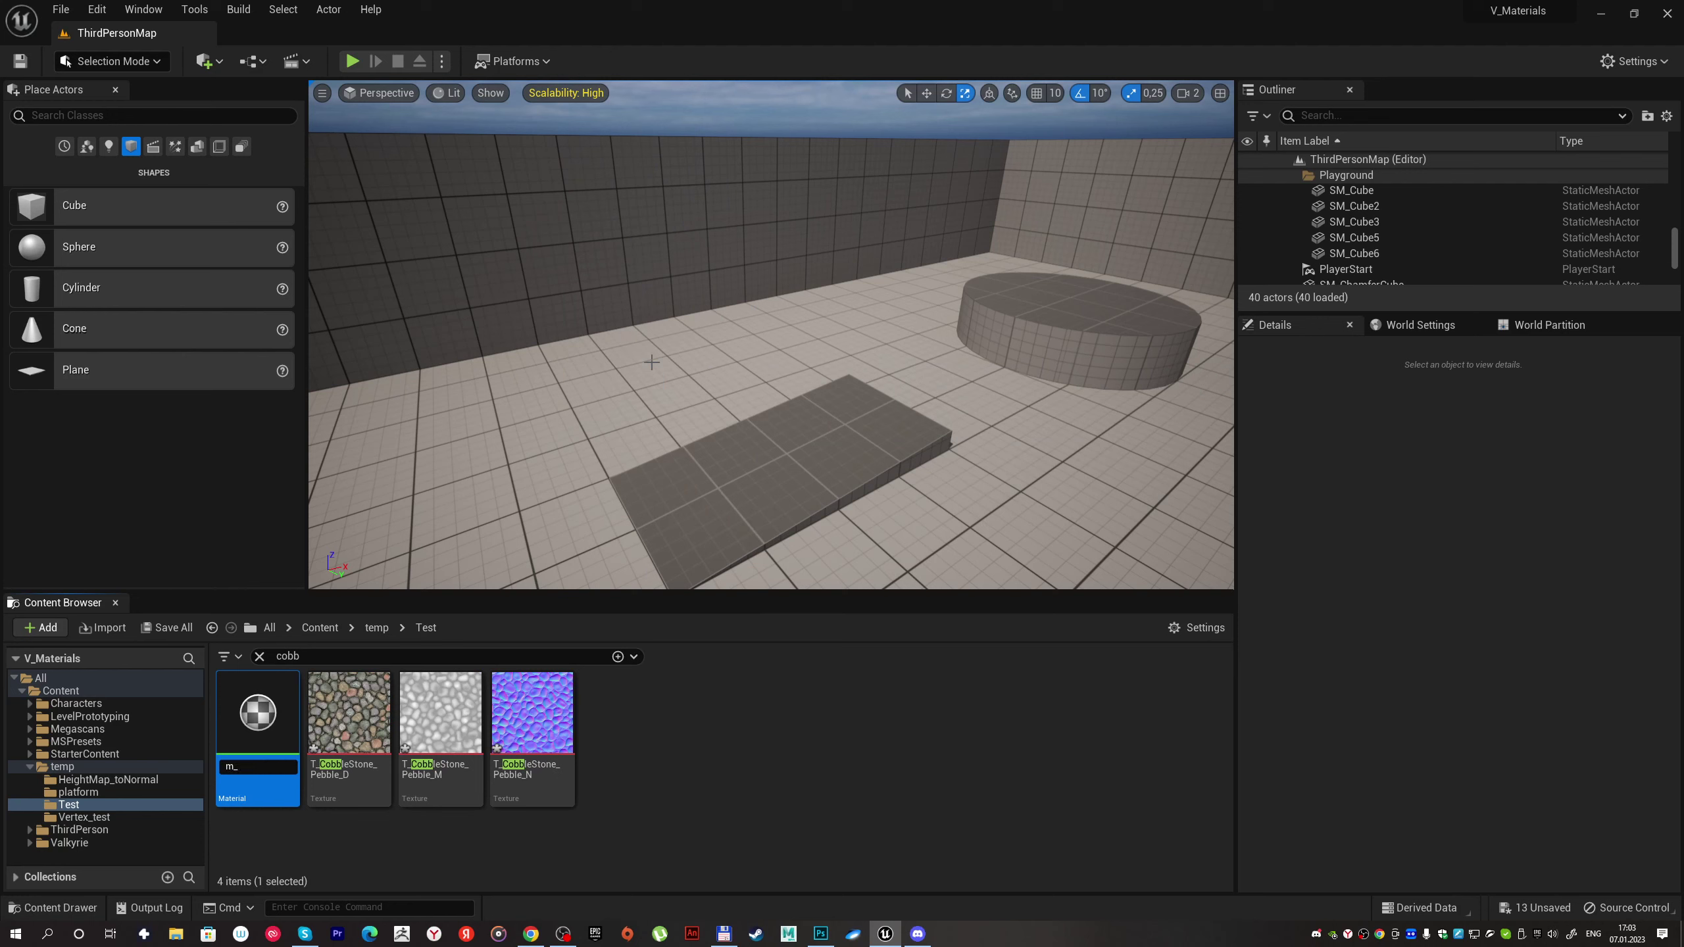
pyautogui.write('n')
pyautogui.press('Return')
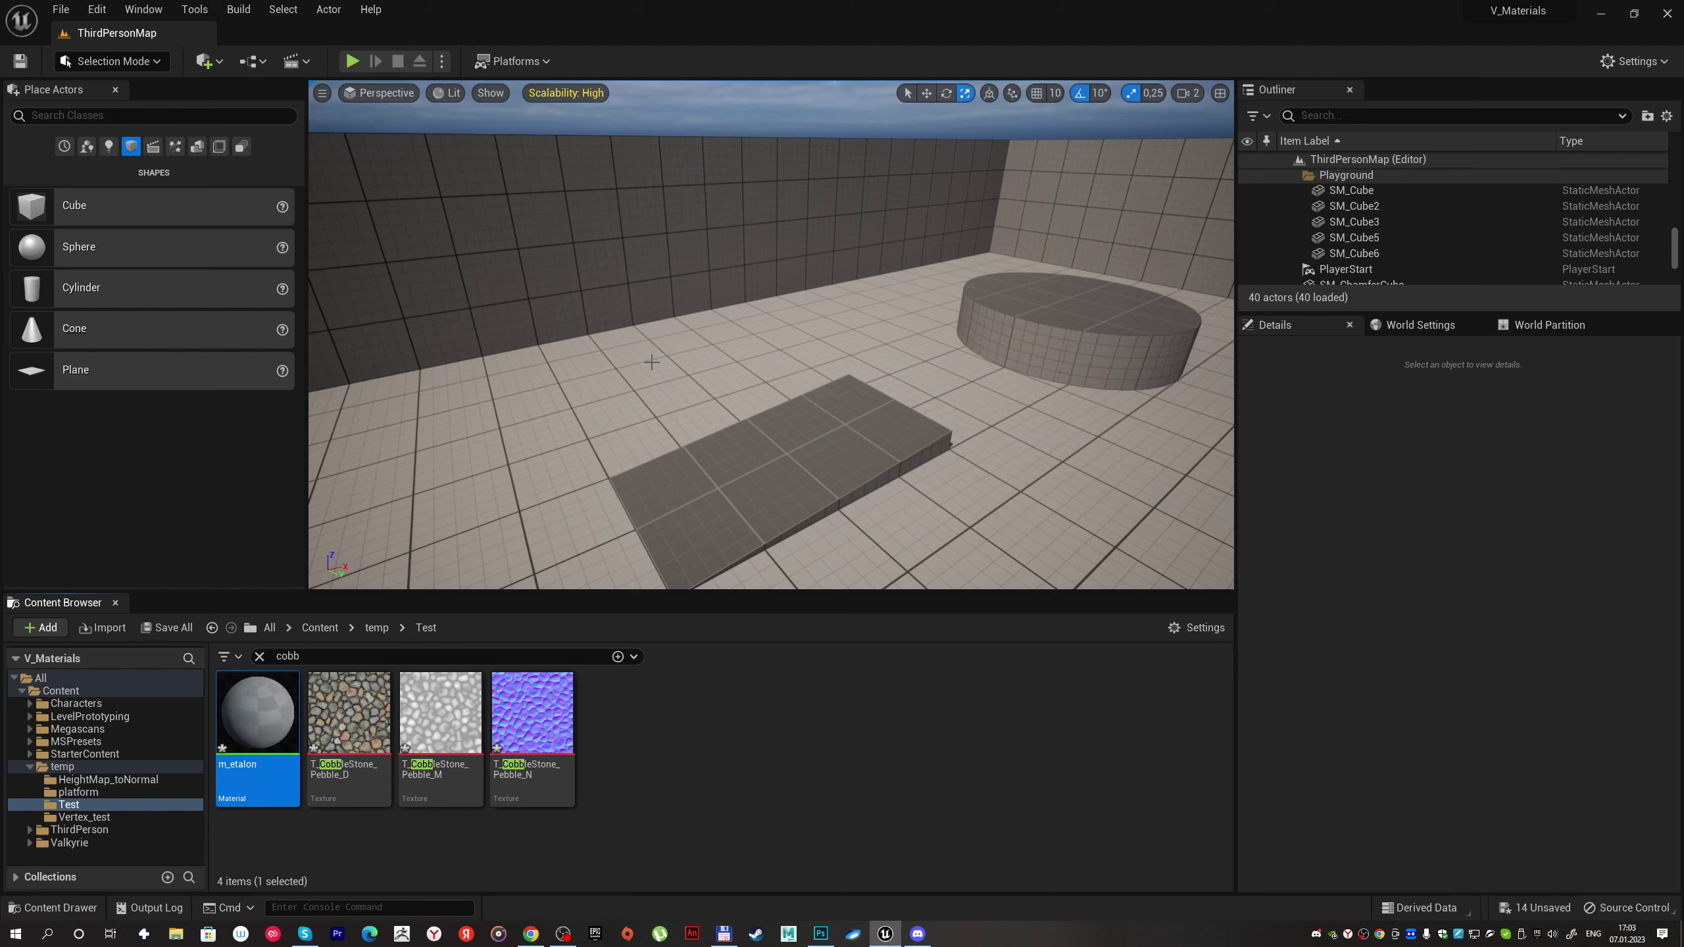
pyautogui.click(259, 656)
pyautogui.doubleClick(259, 713)
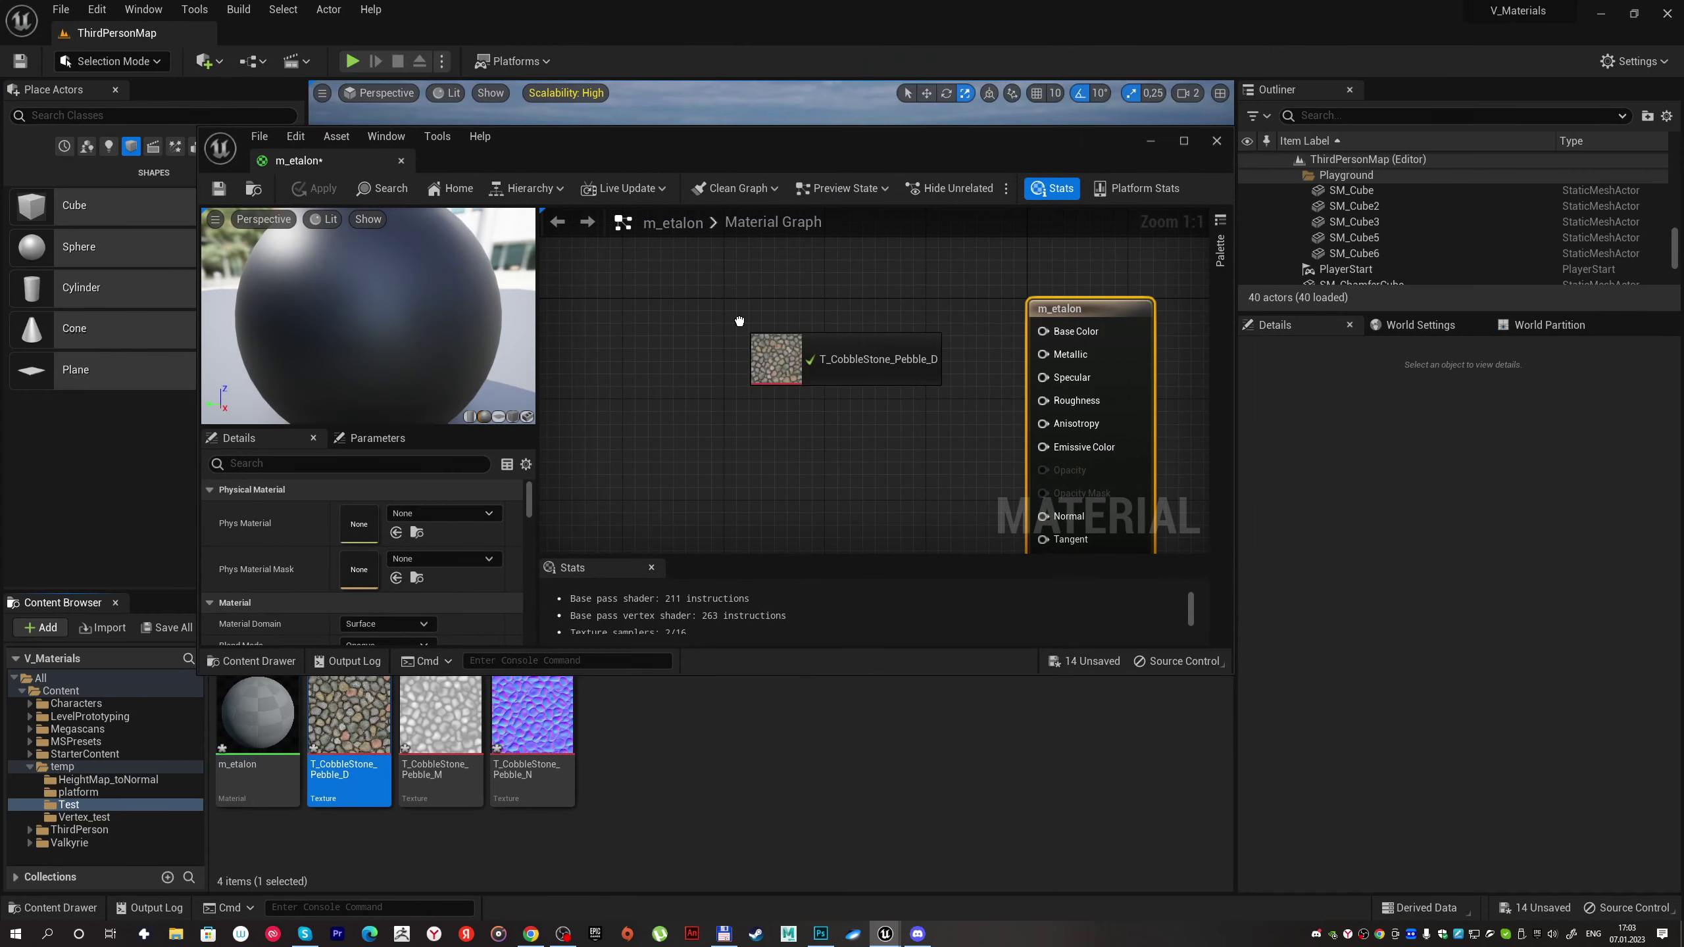
# Step: Wire Pebble_D RGB to Base Color, alpha to Roughness, Pebble_N to Normal, then save
pyautogui.moveTo(355, 686); pyautogui.dragTo(756, 328)
pyautogui.moveTo(531, 713); pyautogui.dragTo(620, 458)
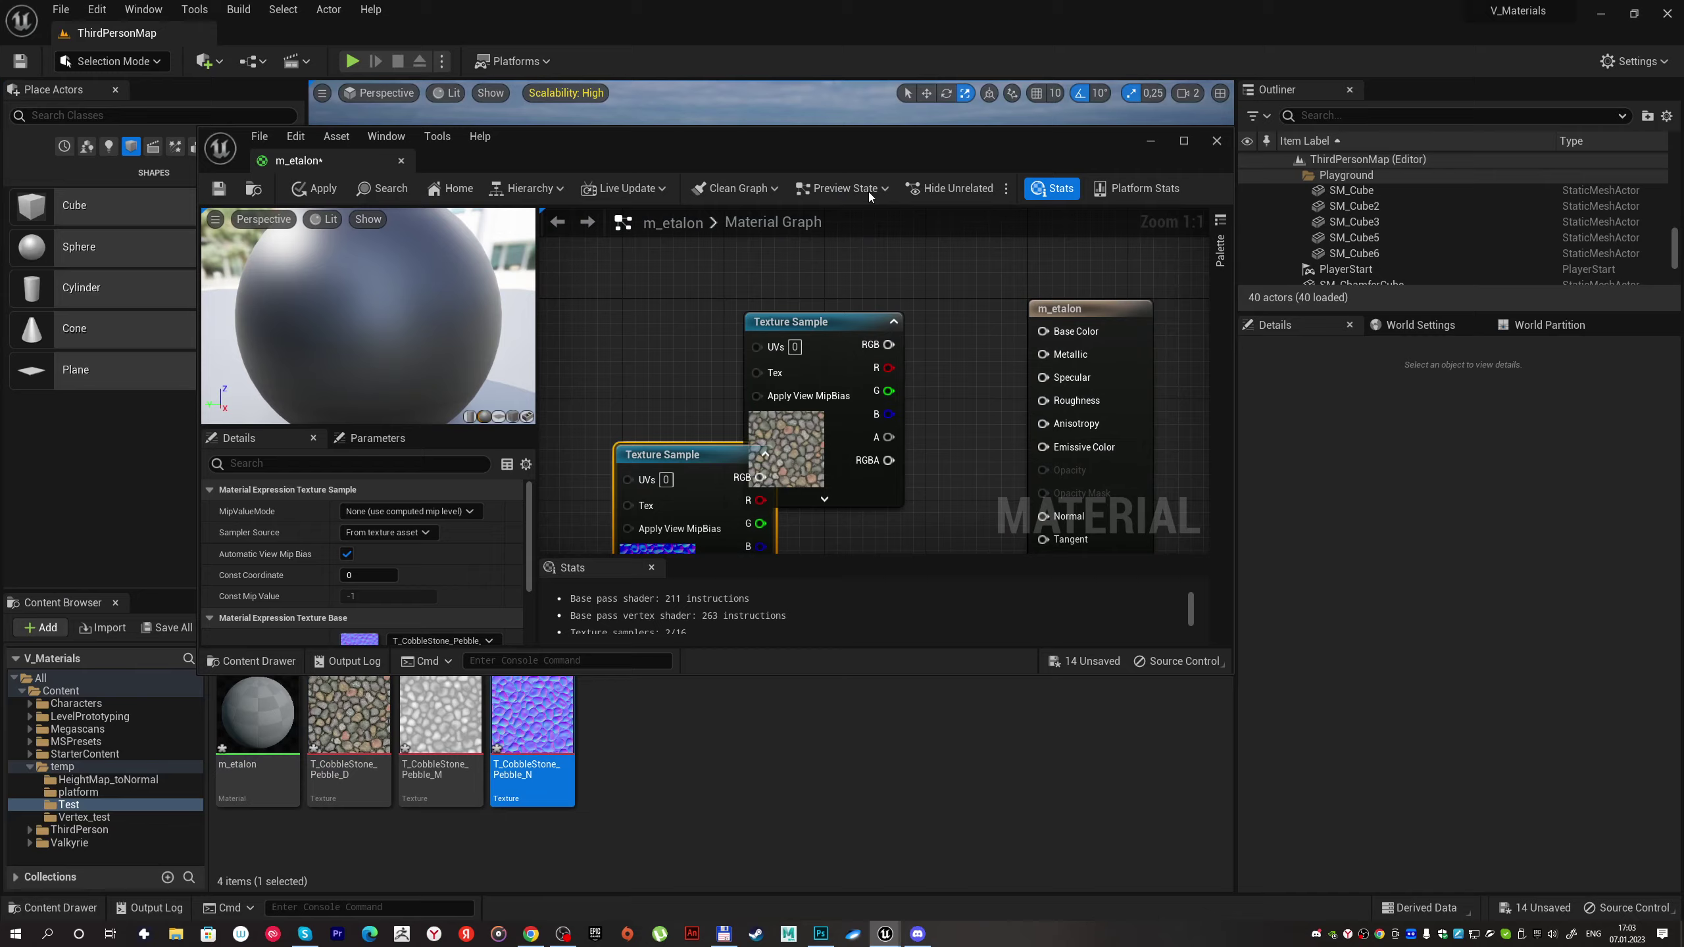
pyautogui.doubleClick(887, 141)
pyautogui.moveTo(907, 217); pyautogui.dragTo(1063, 205)
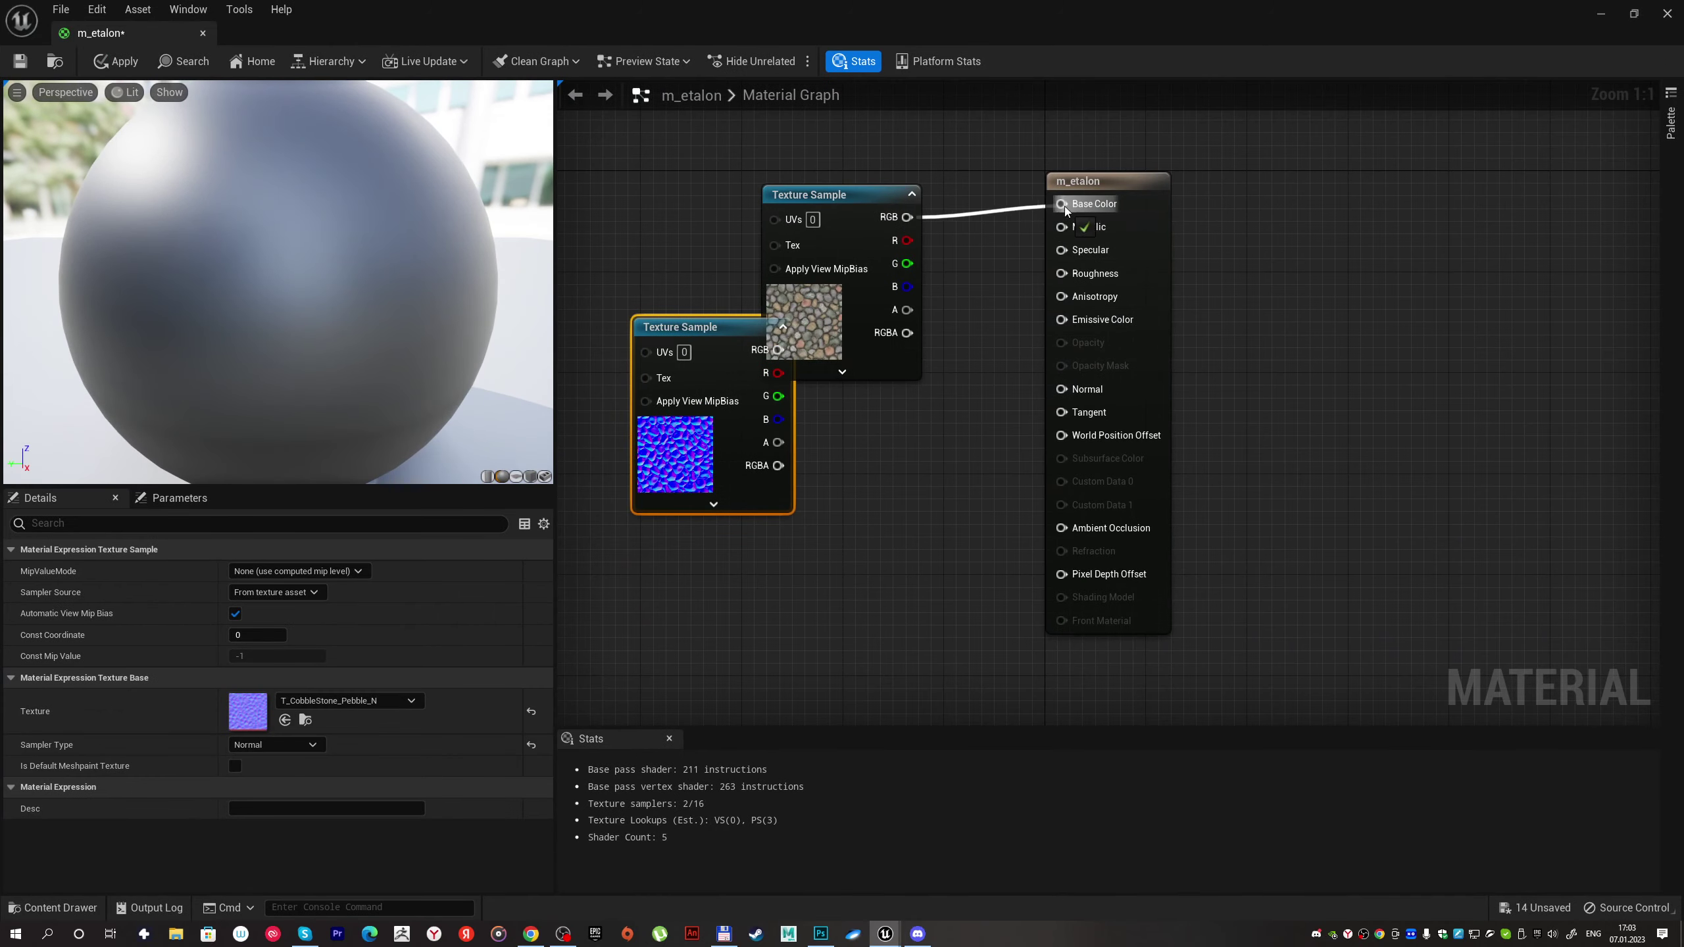
pyautogui.moveTo(681, 330); pyautogui.dragTo(717, 439)
pyautogui.moveTo(907, 310); pyautogui.dragTo(1060, 276)
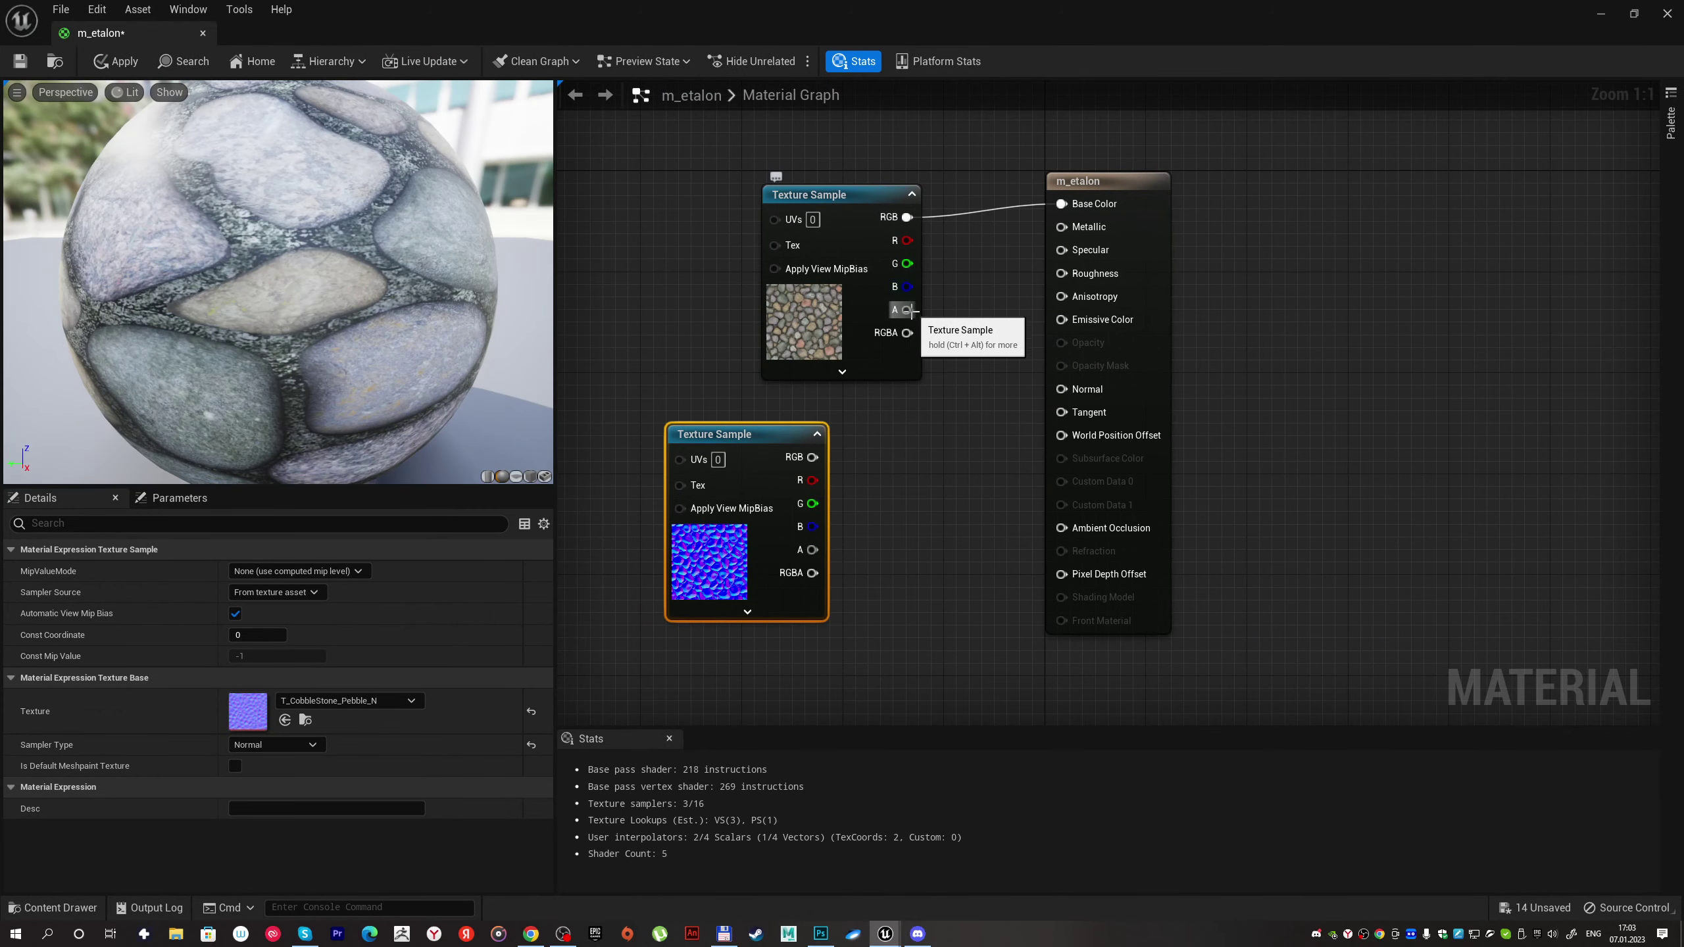
pyautogui.moveTo(813, 457); pyautogui.dragTo(1062, 389)
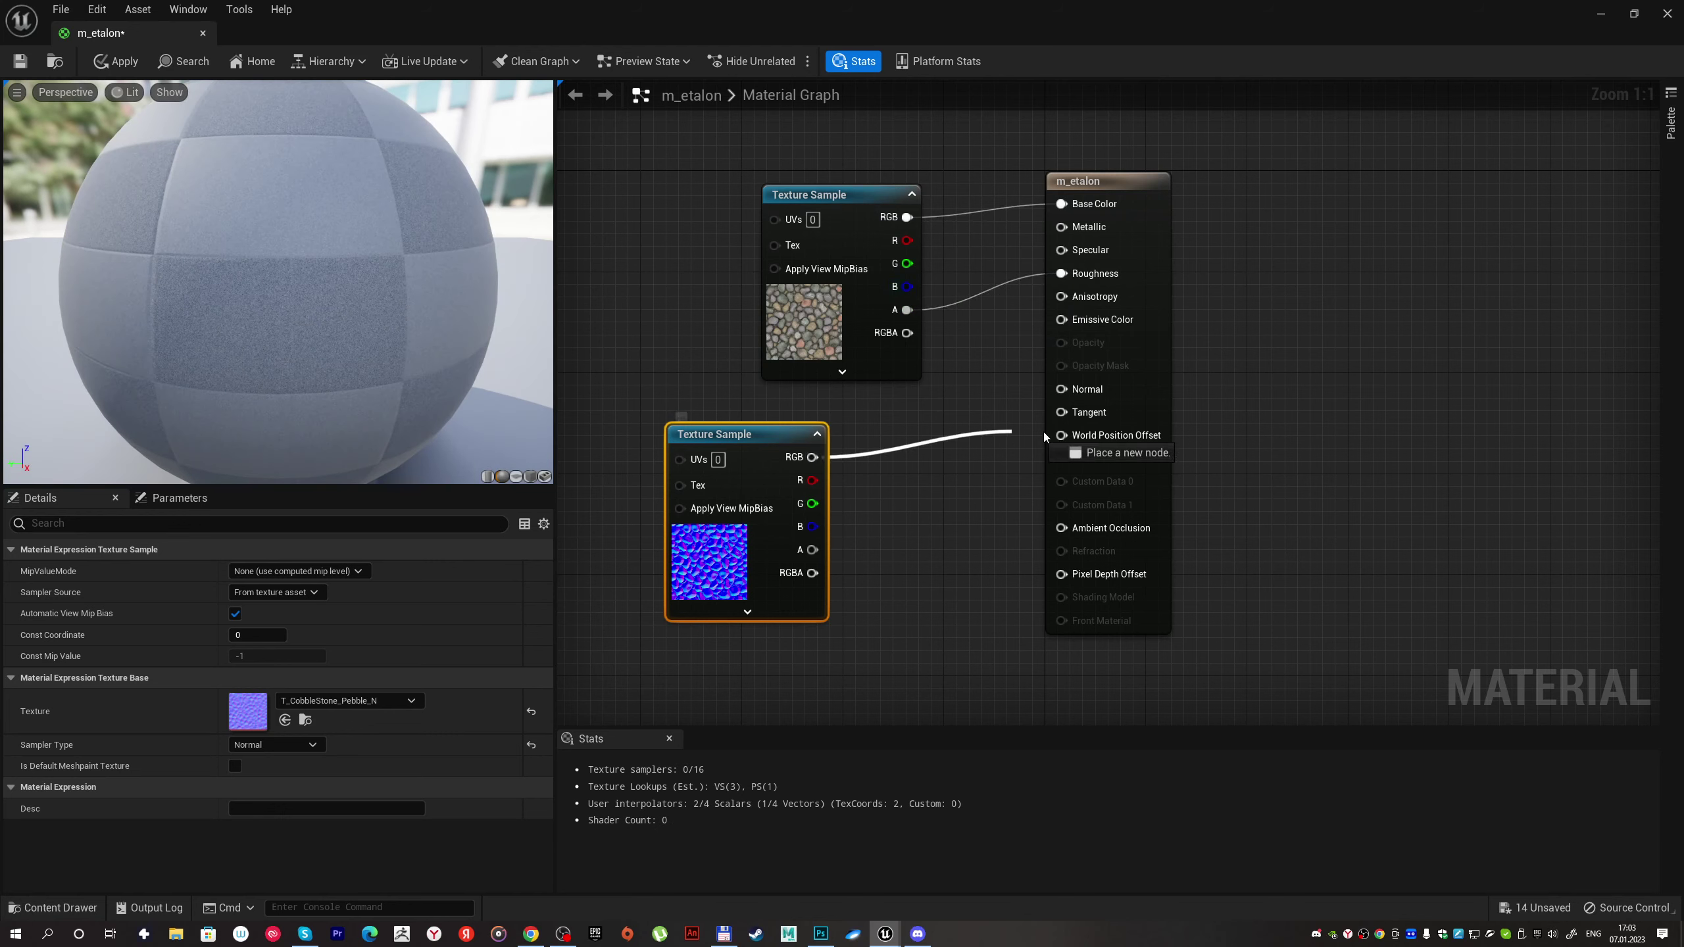
pyautogui.moveTo(746, 454); pyautogui.dragTo(834, 442)
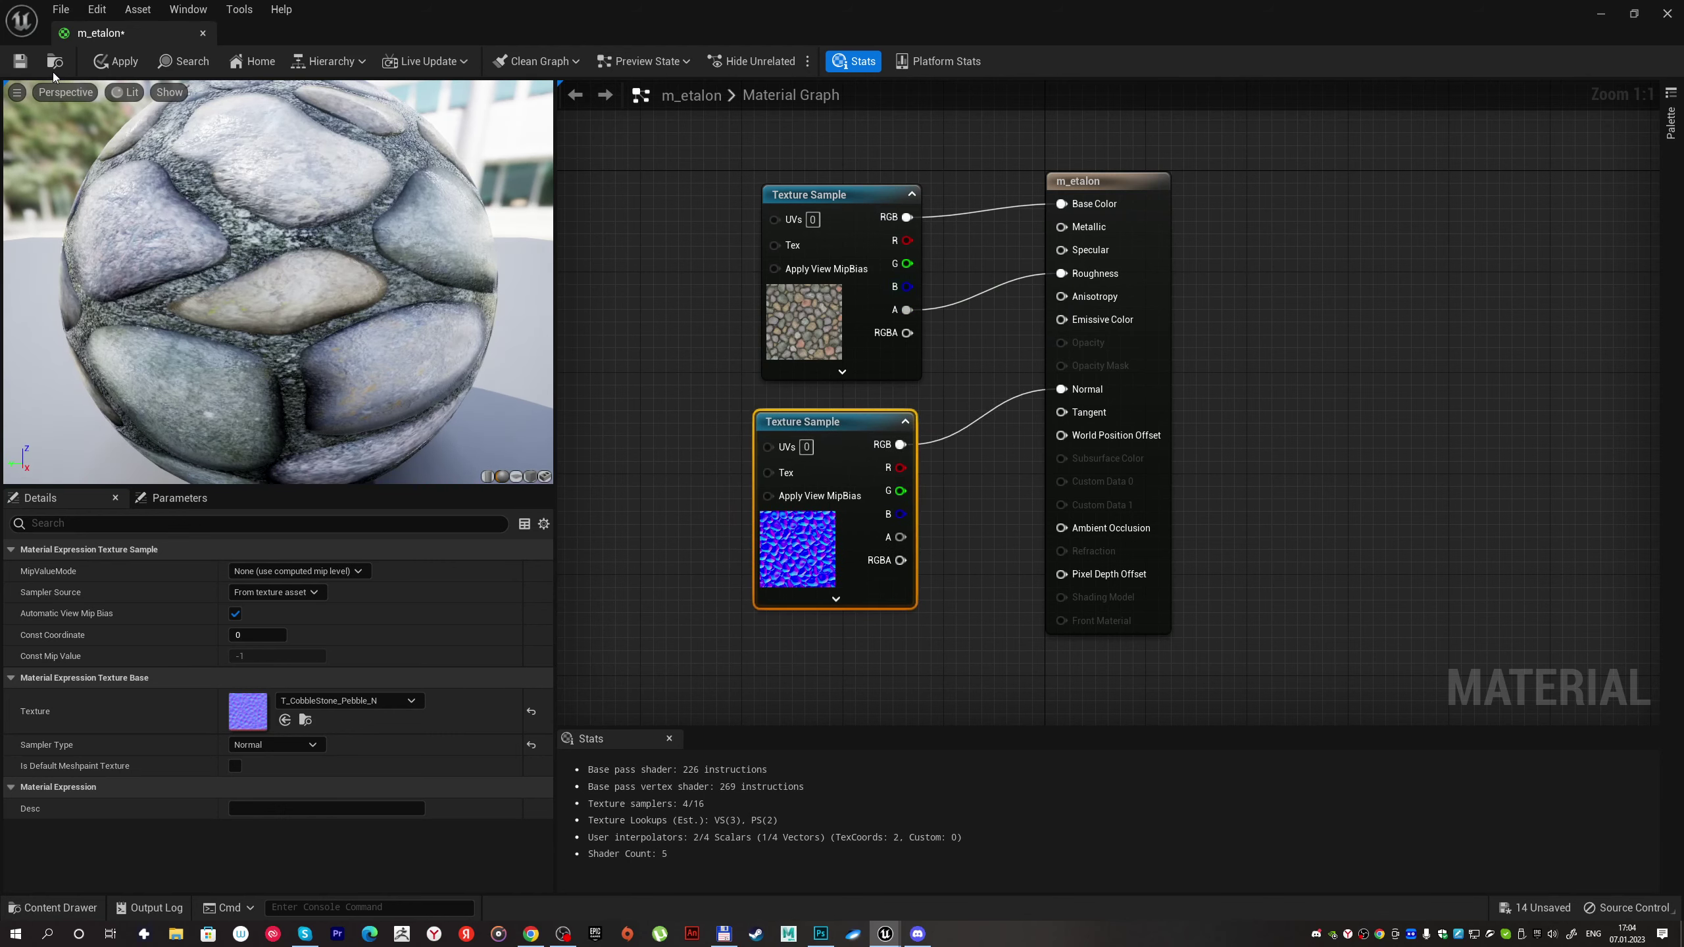
pyautogui.click(16, 67)
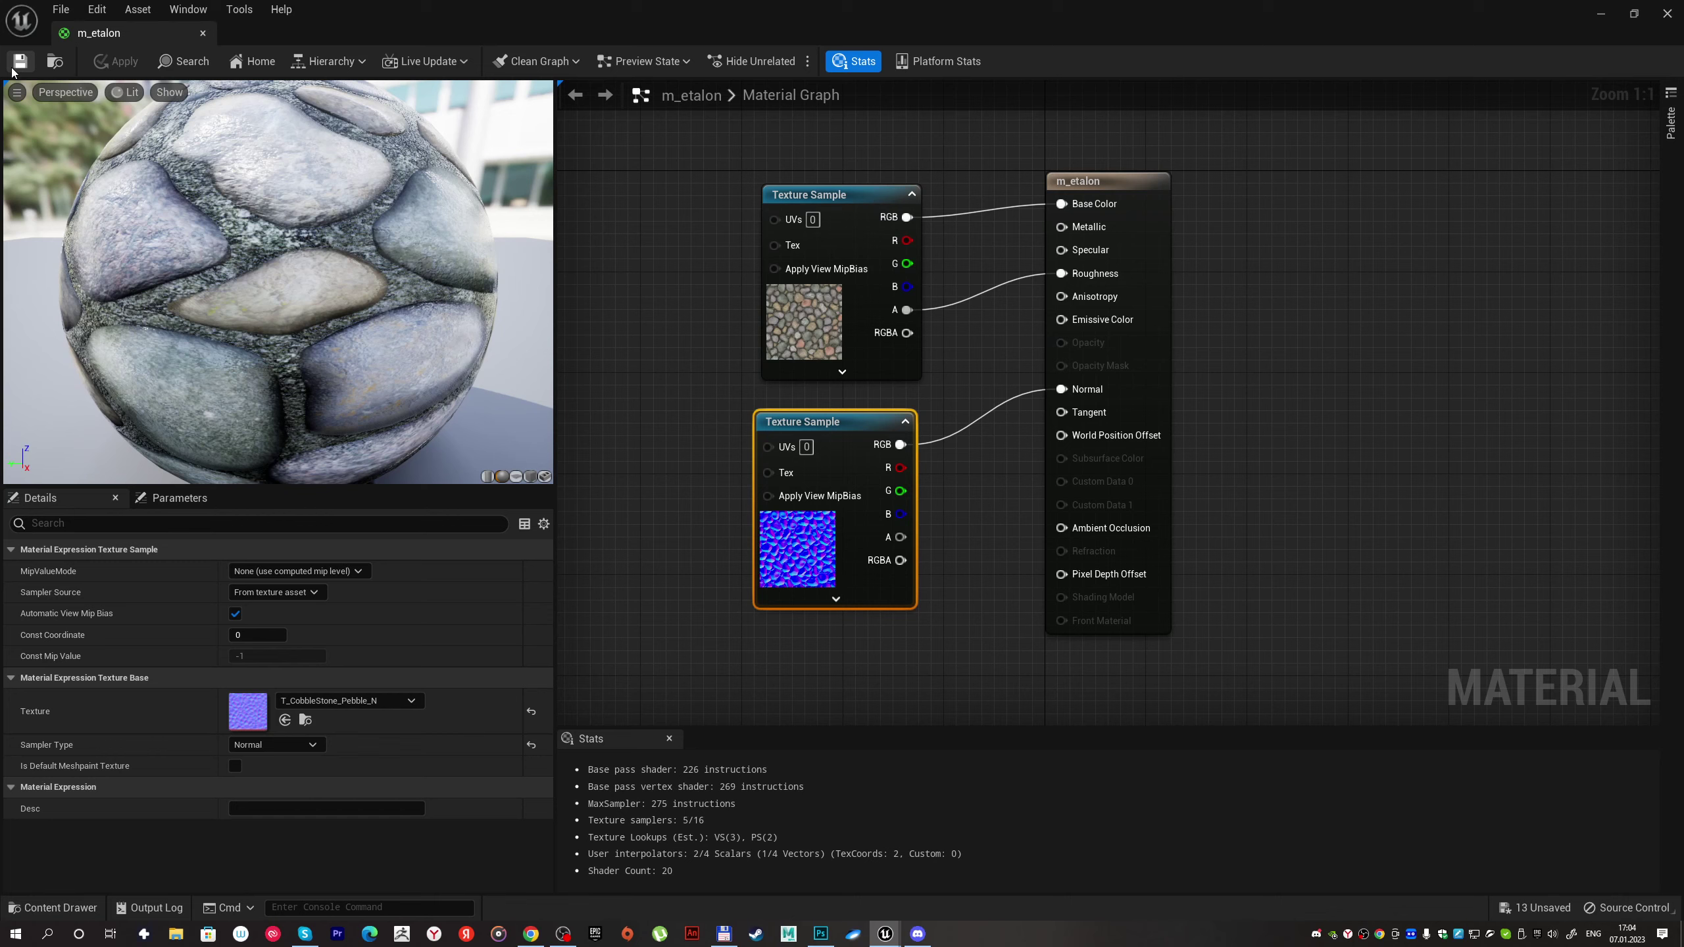
pyautogui.click(205, 34)
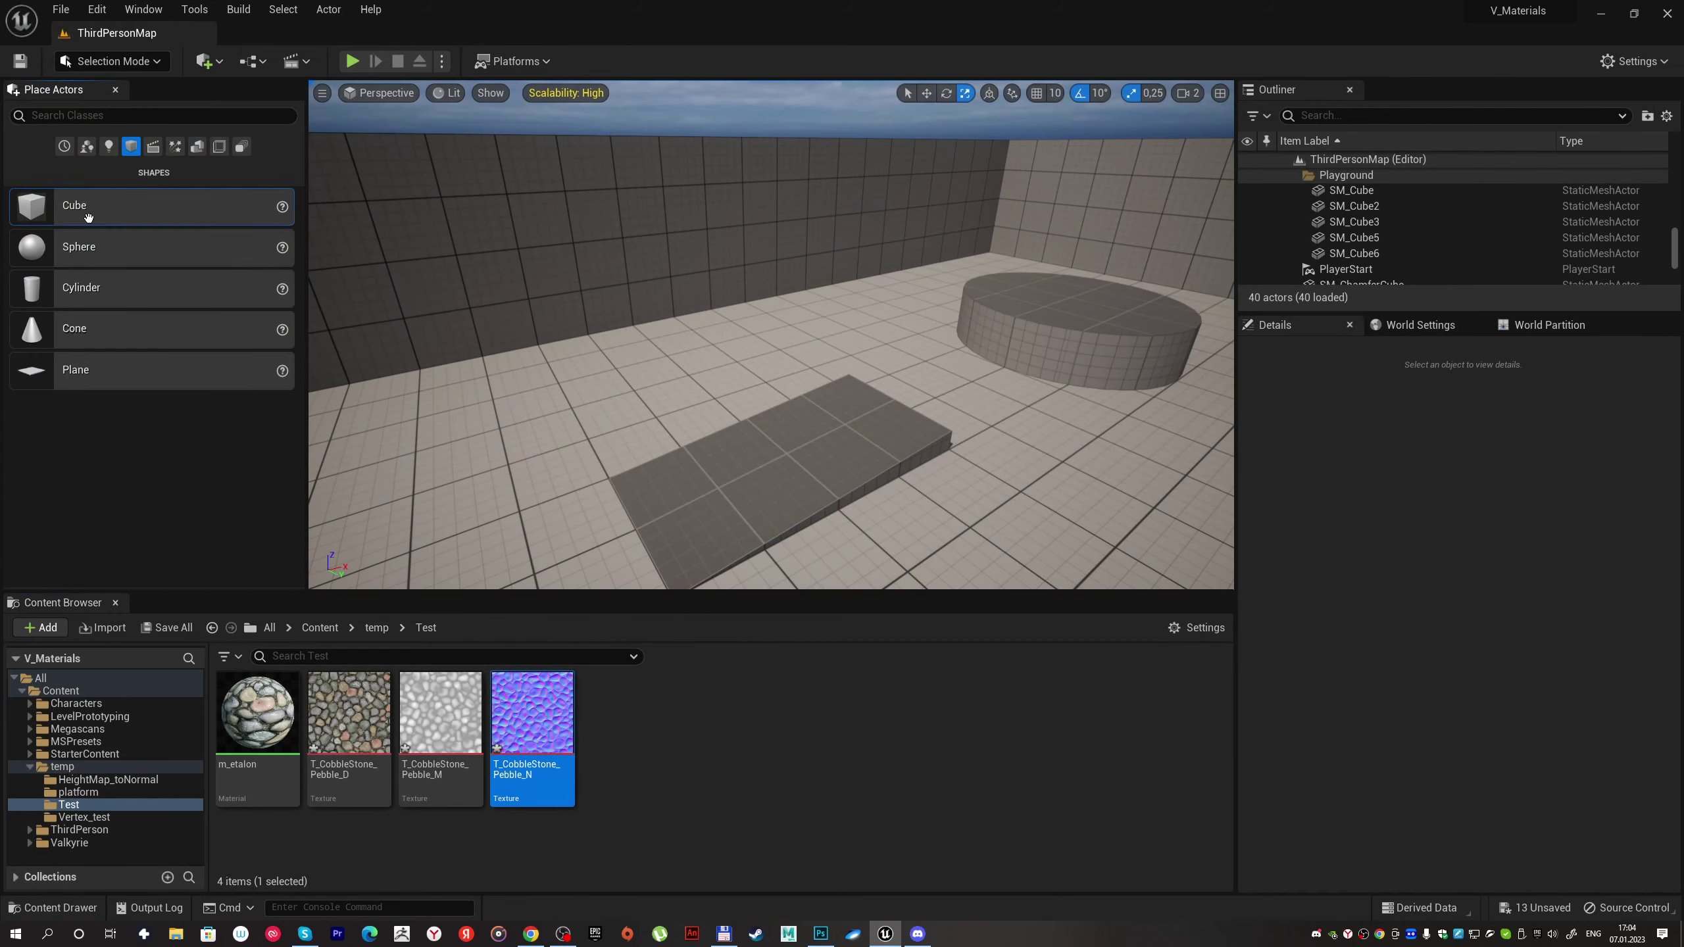
# Step: Place a cube in the level and apply the m_etalon material to it
pyautogui.moveTo(88, 217)
pyautogui.mouseDown()
pyautogui.moveTo(587, 397)
pyautogui.moveTo(558, 338)
pyautogui.moveTo(584, 319)
pyautogui.moveTo(810, 323)
pyautogui.moveTo(767, 334)
pyautogui.mouseUp()
pyautogui.press('w')
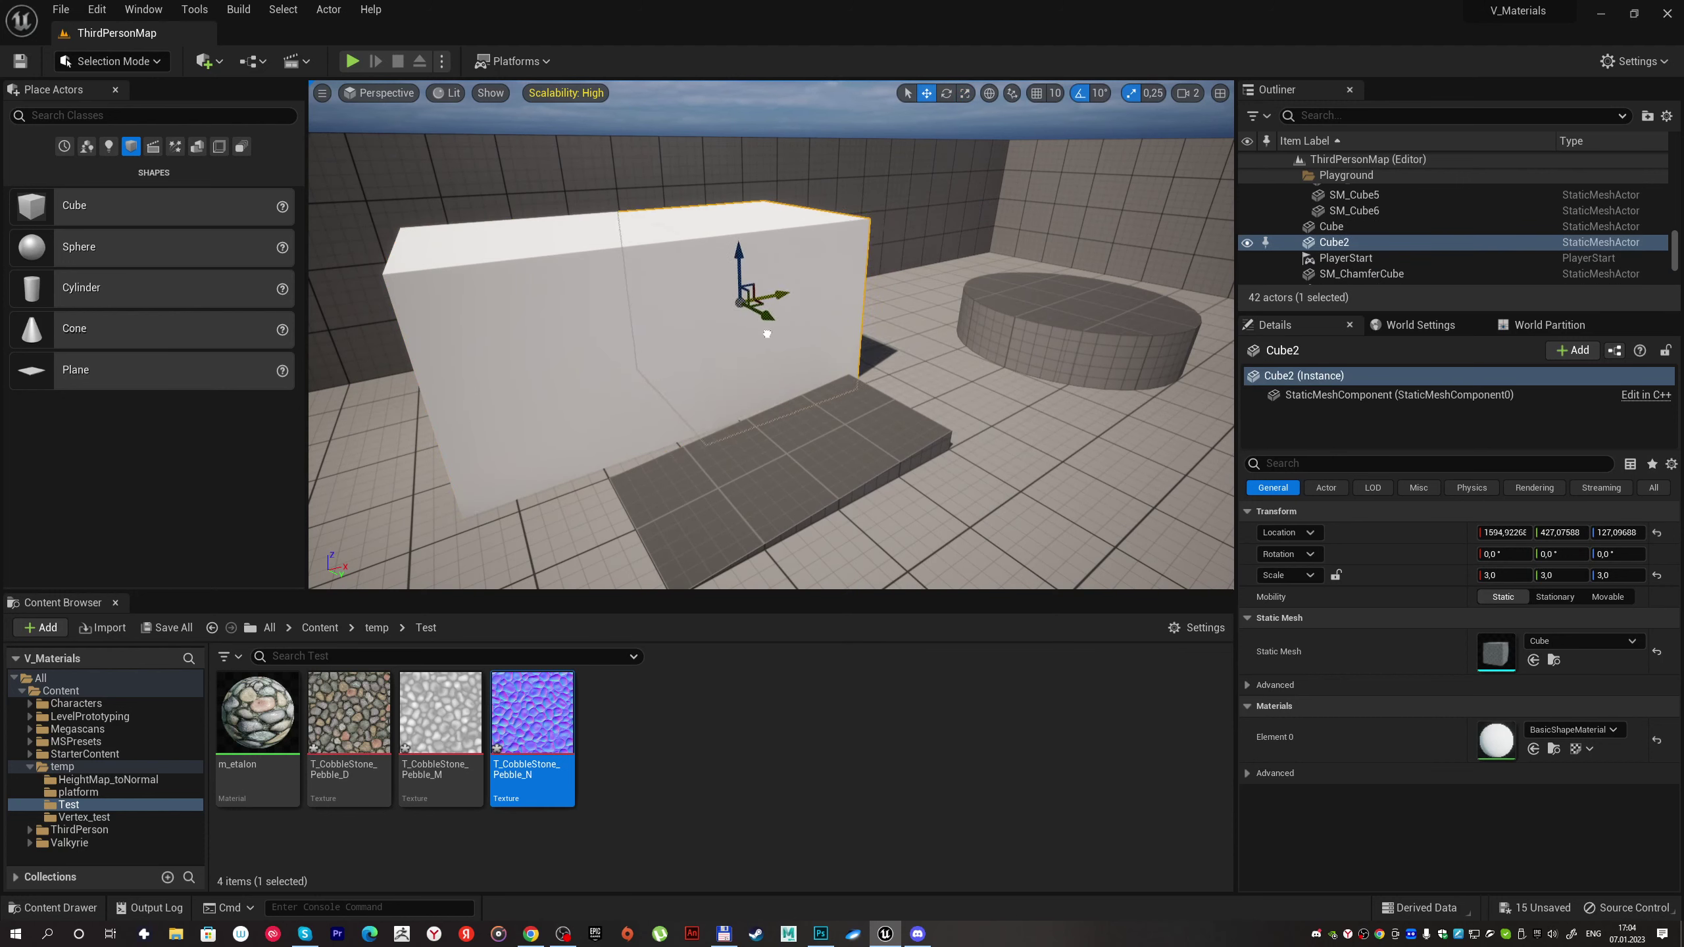
pyautogui.moveTo(257, 713); pyautogui.dragTo(577, 371)
pyautogui.moveTo(577, 372); pyautogui.dragTo(637, 385, button='right')
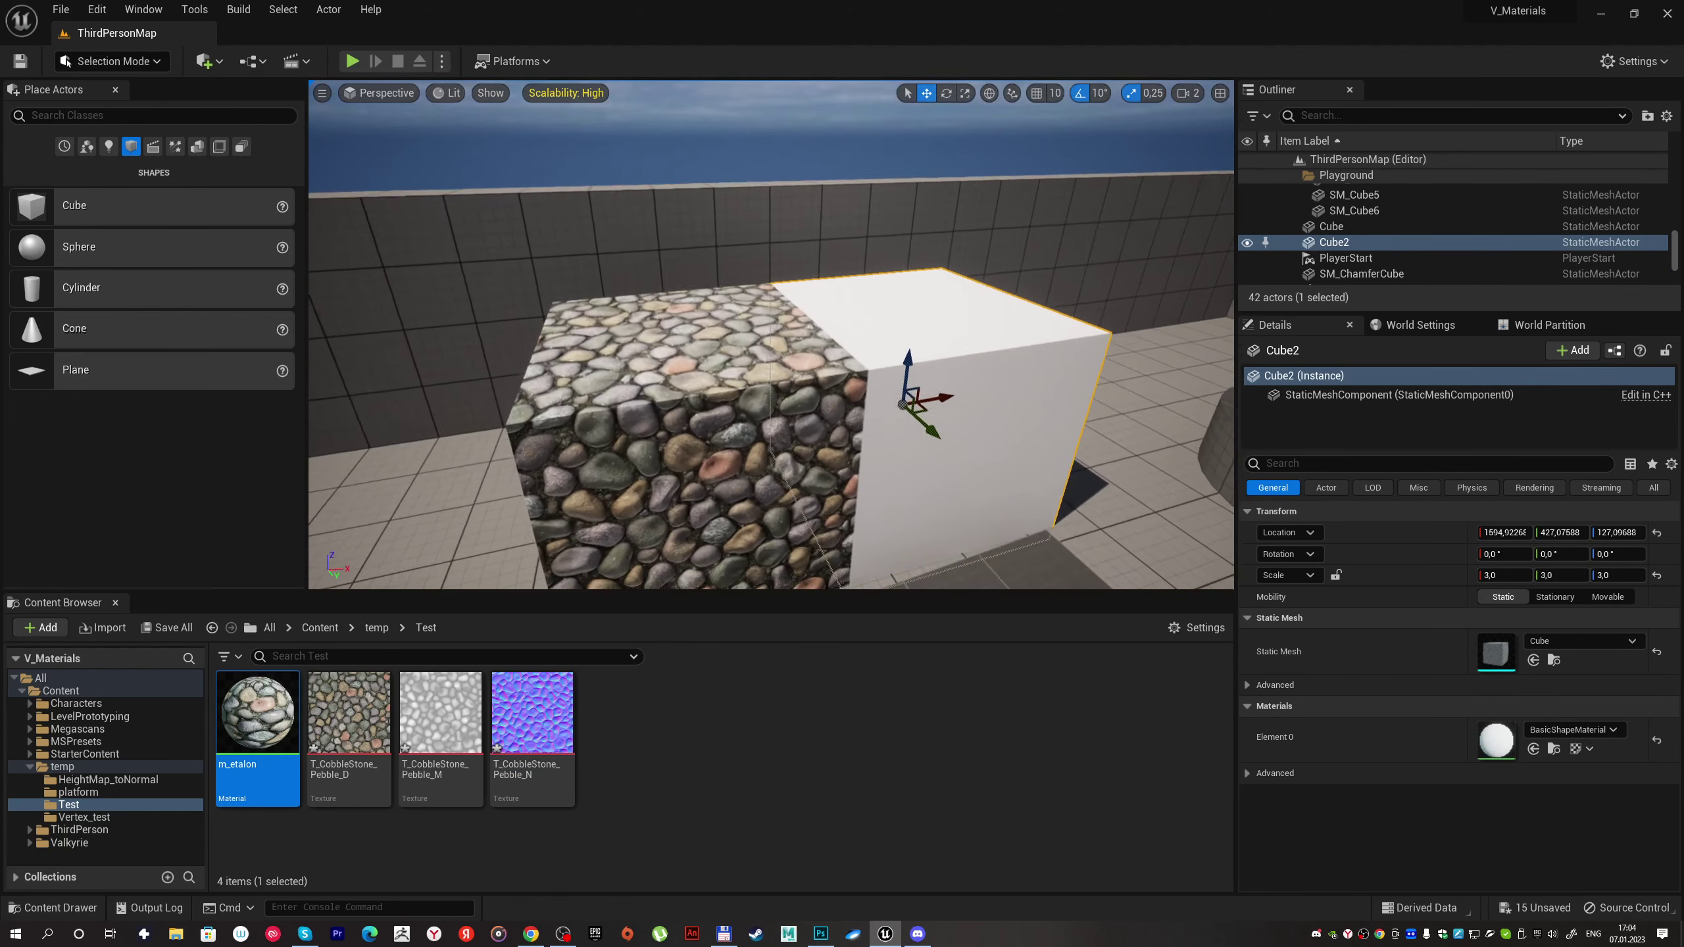
pyautogui.press('Escape')
# Step: Delete the three old cobblestone image files from the Cobble folder to the recycle bin
pyautogui.click(532, 723)
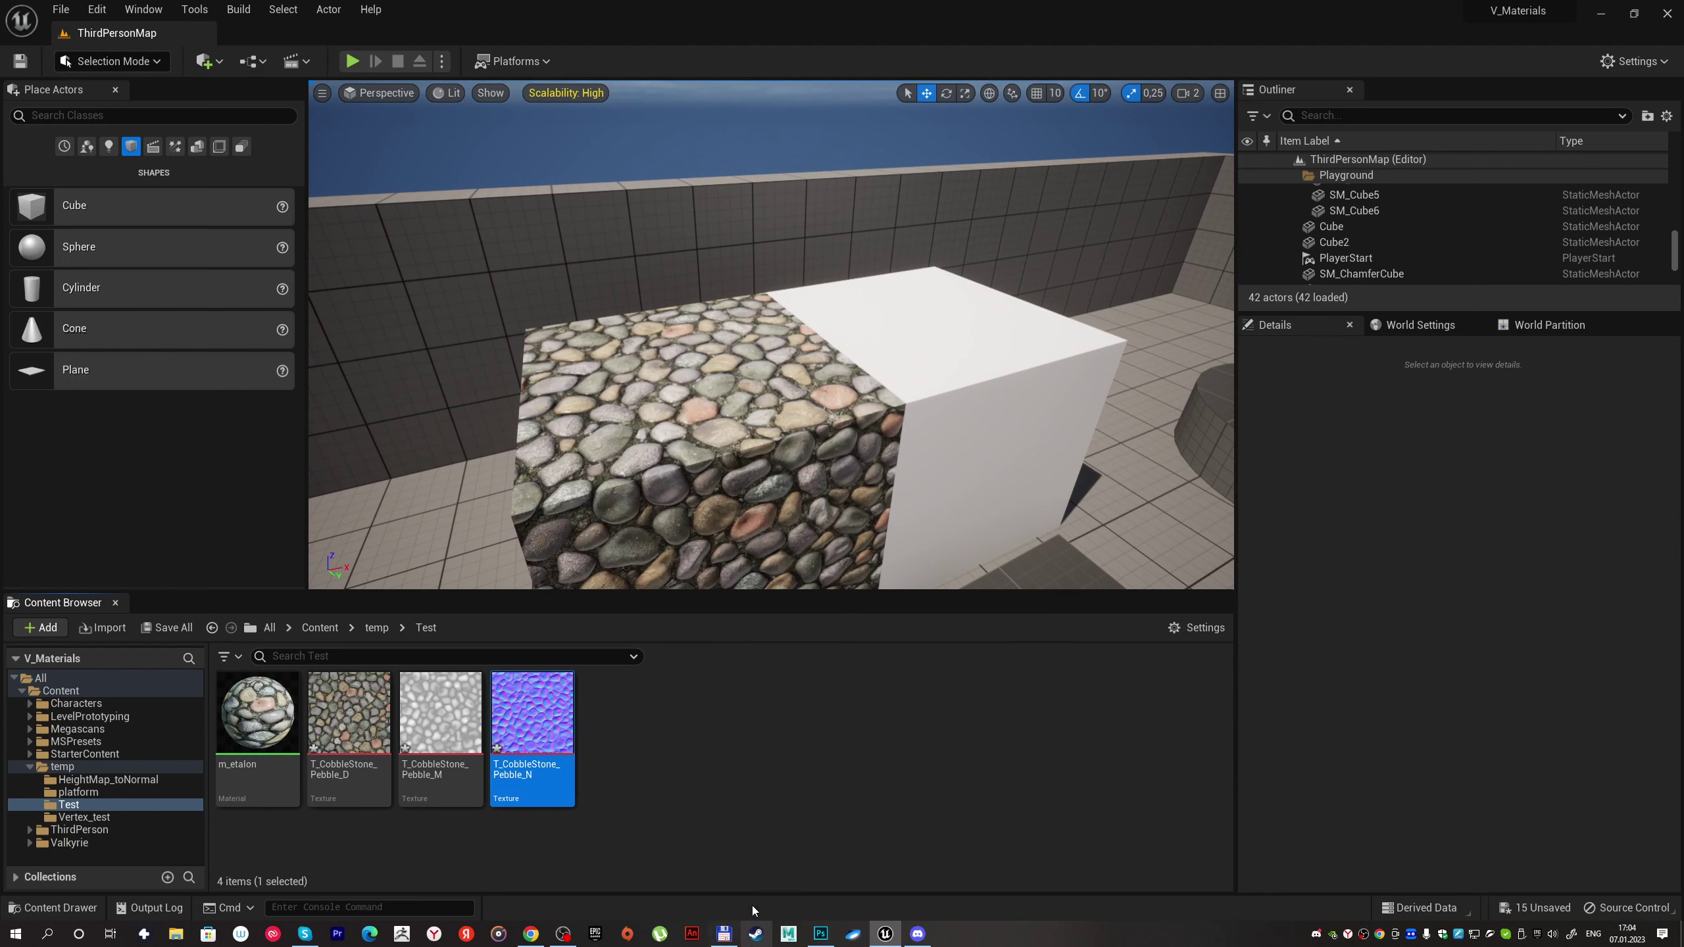
pyautogui.click(725, 933)
pyautogui.keyDown('shift'); pyautogui.click(1102, 194); pyautogui.keyUp('shift')
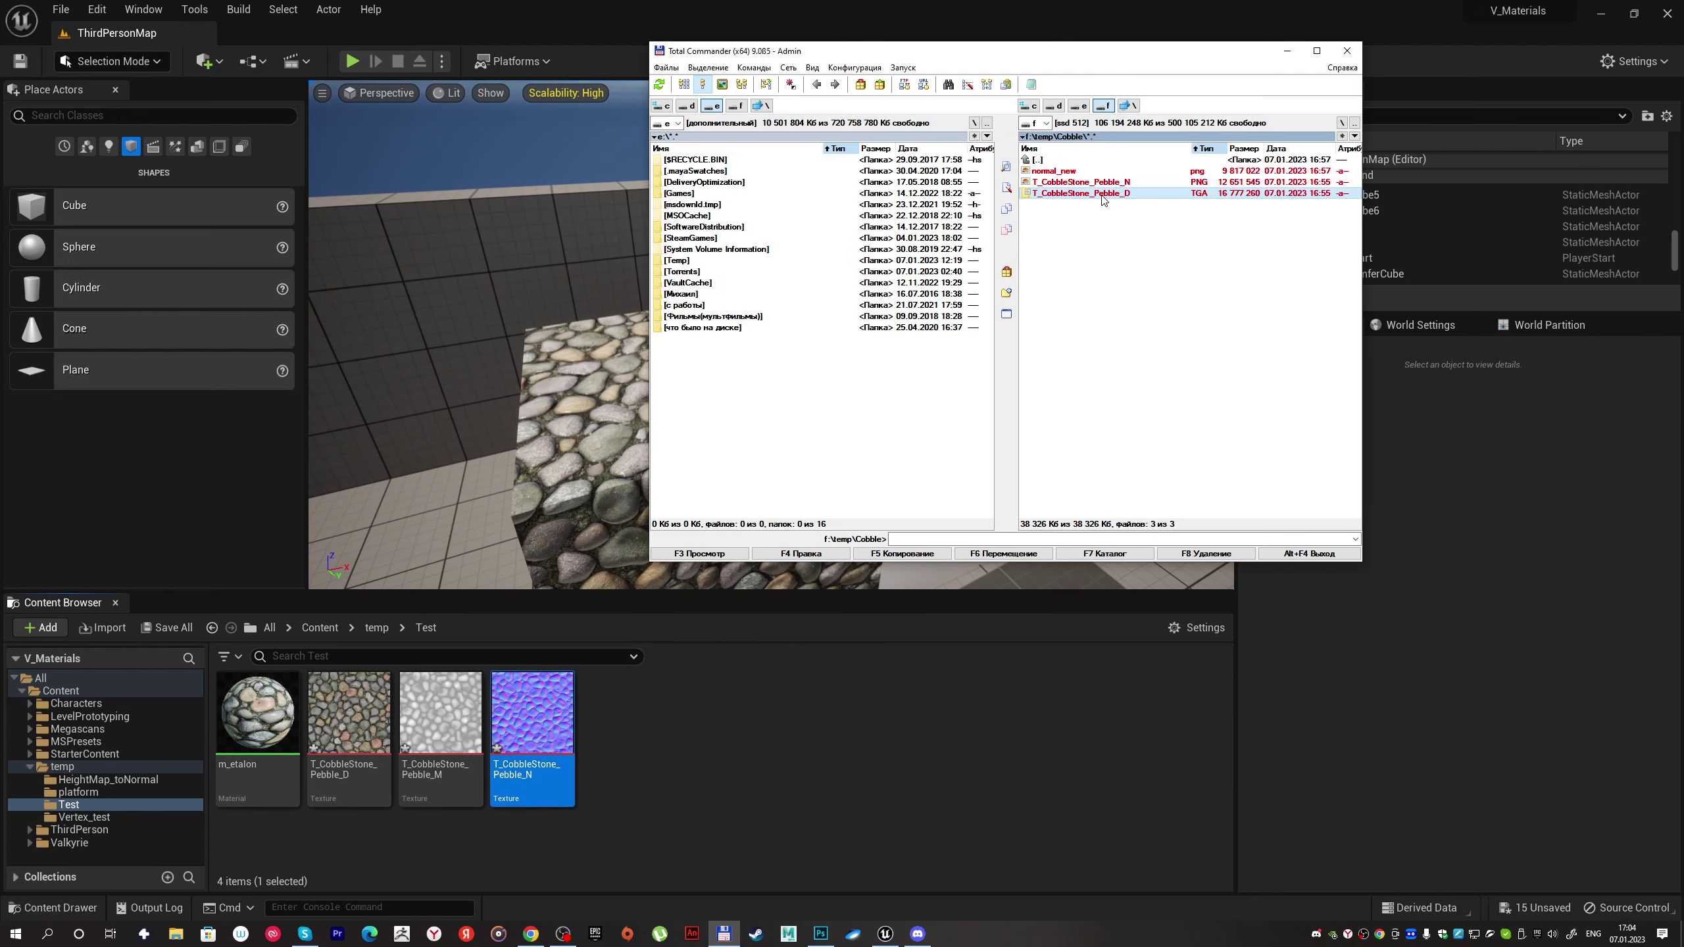
pyautogui.press('Delete')
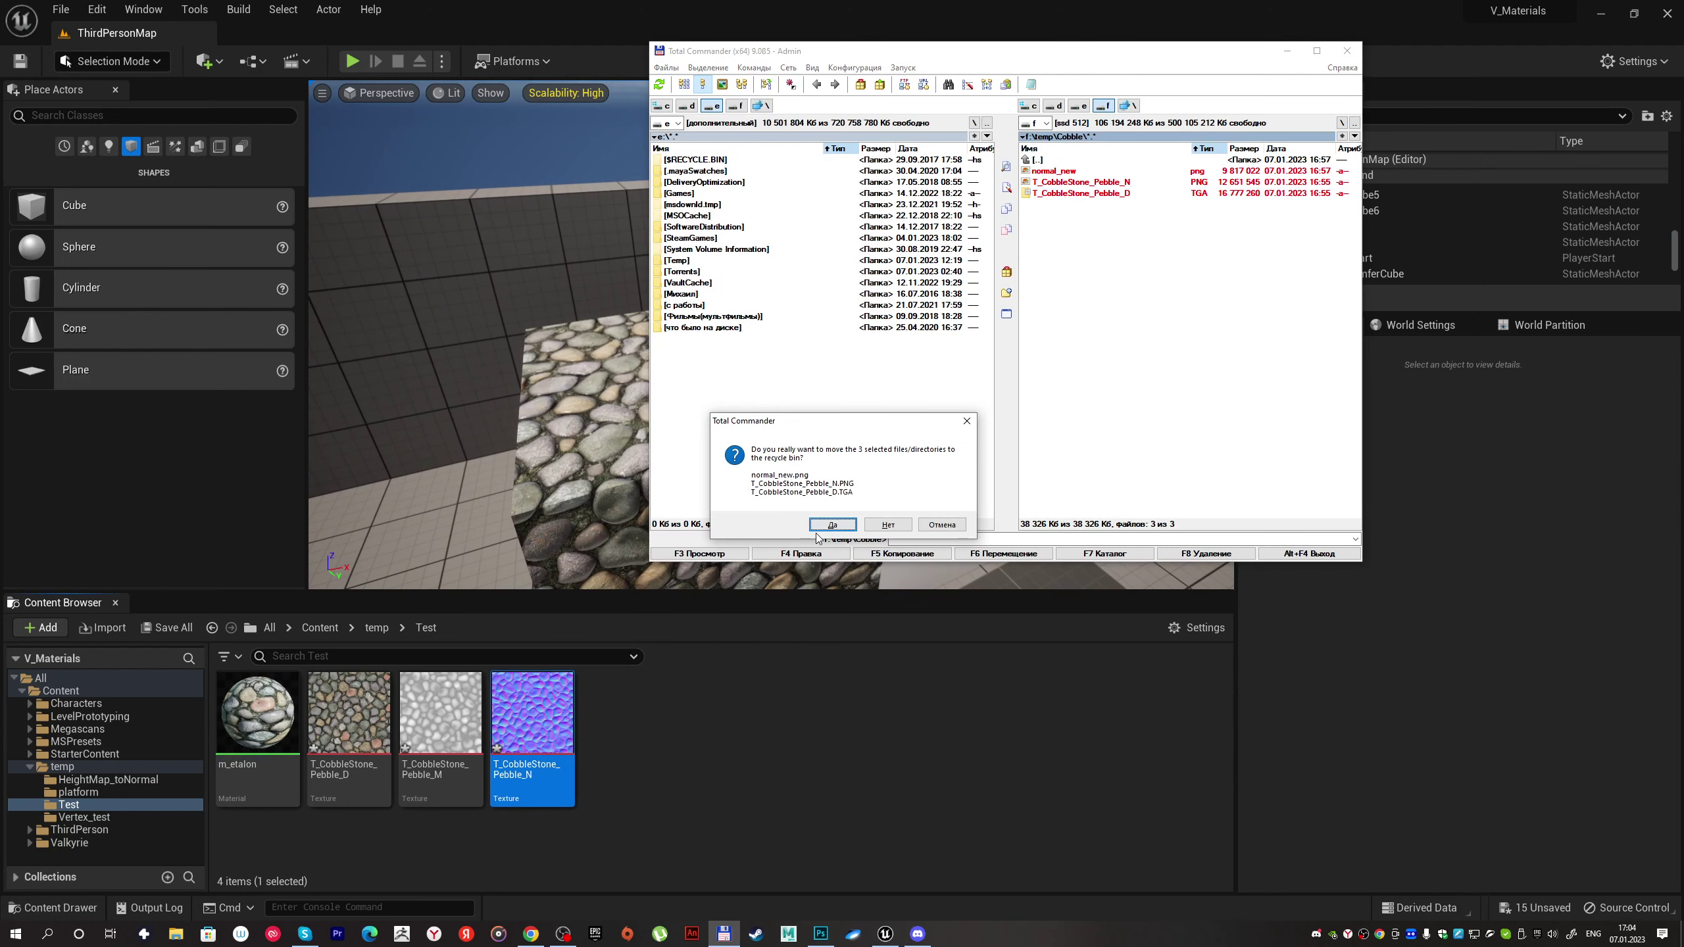
pyautogui.click(833, 525)
# Step: Export T_CobbleStone_Pebble_N as a PNG into the Cobble folder
pyautogui.click(834, 737)
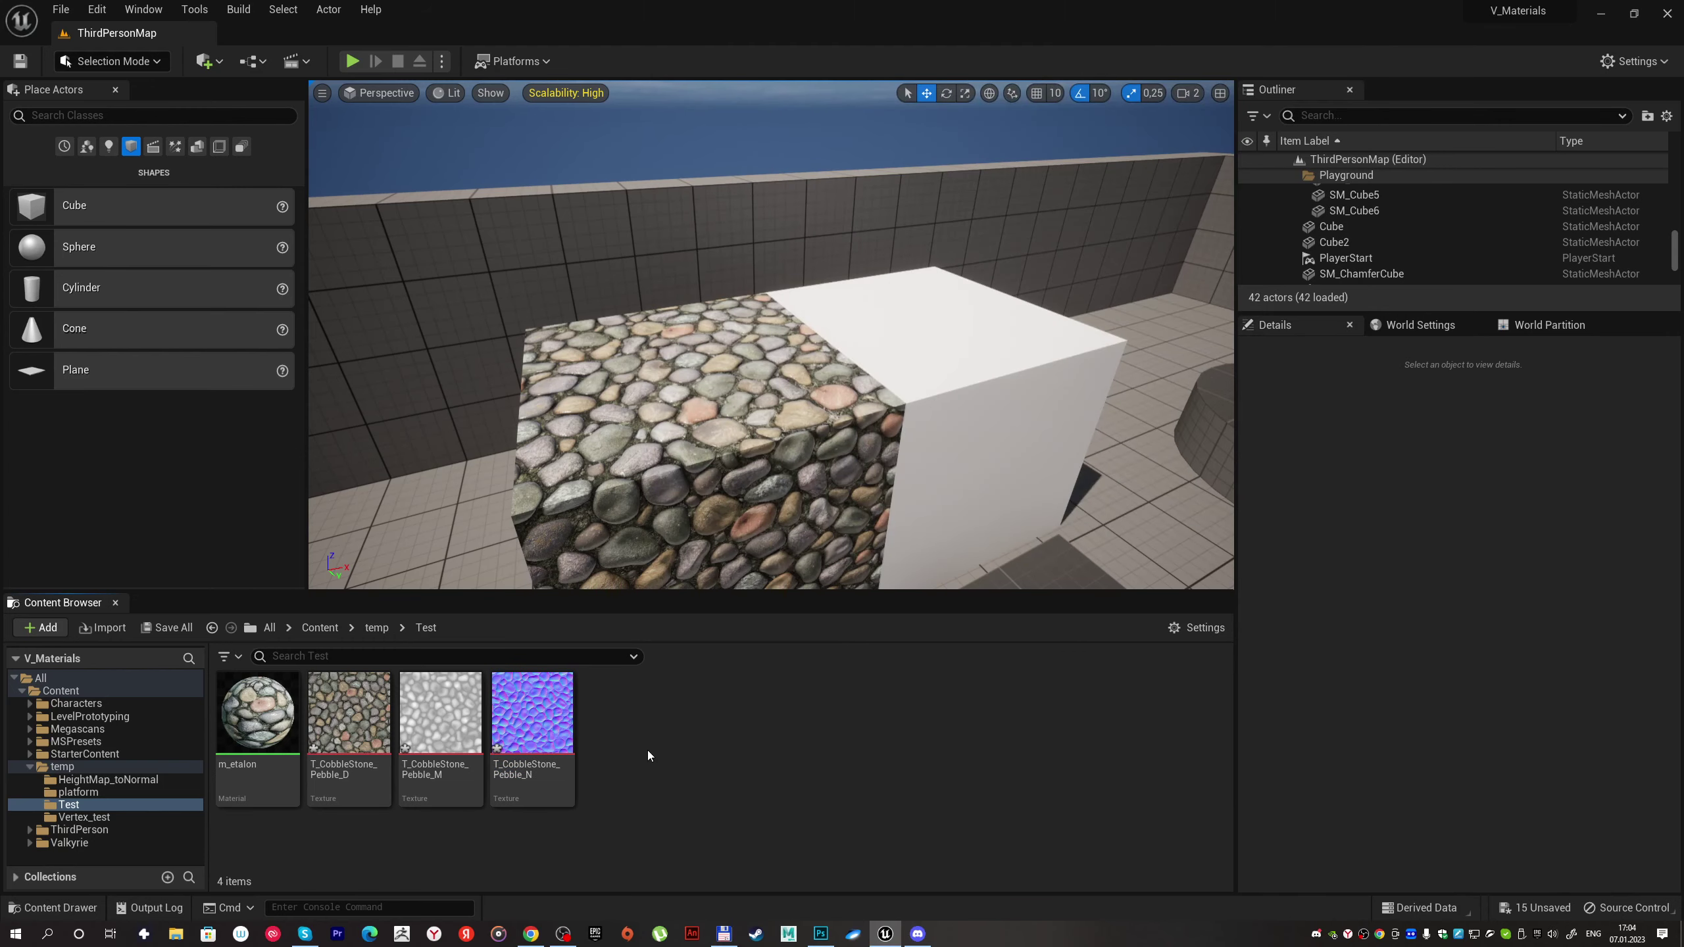
pyautogui.click(542, 705)
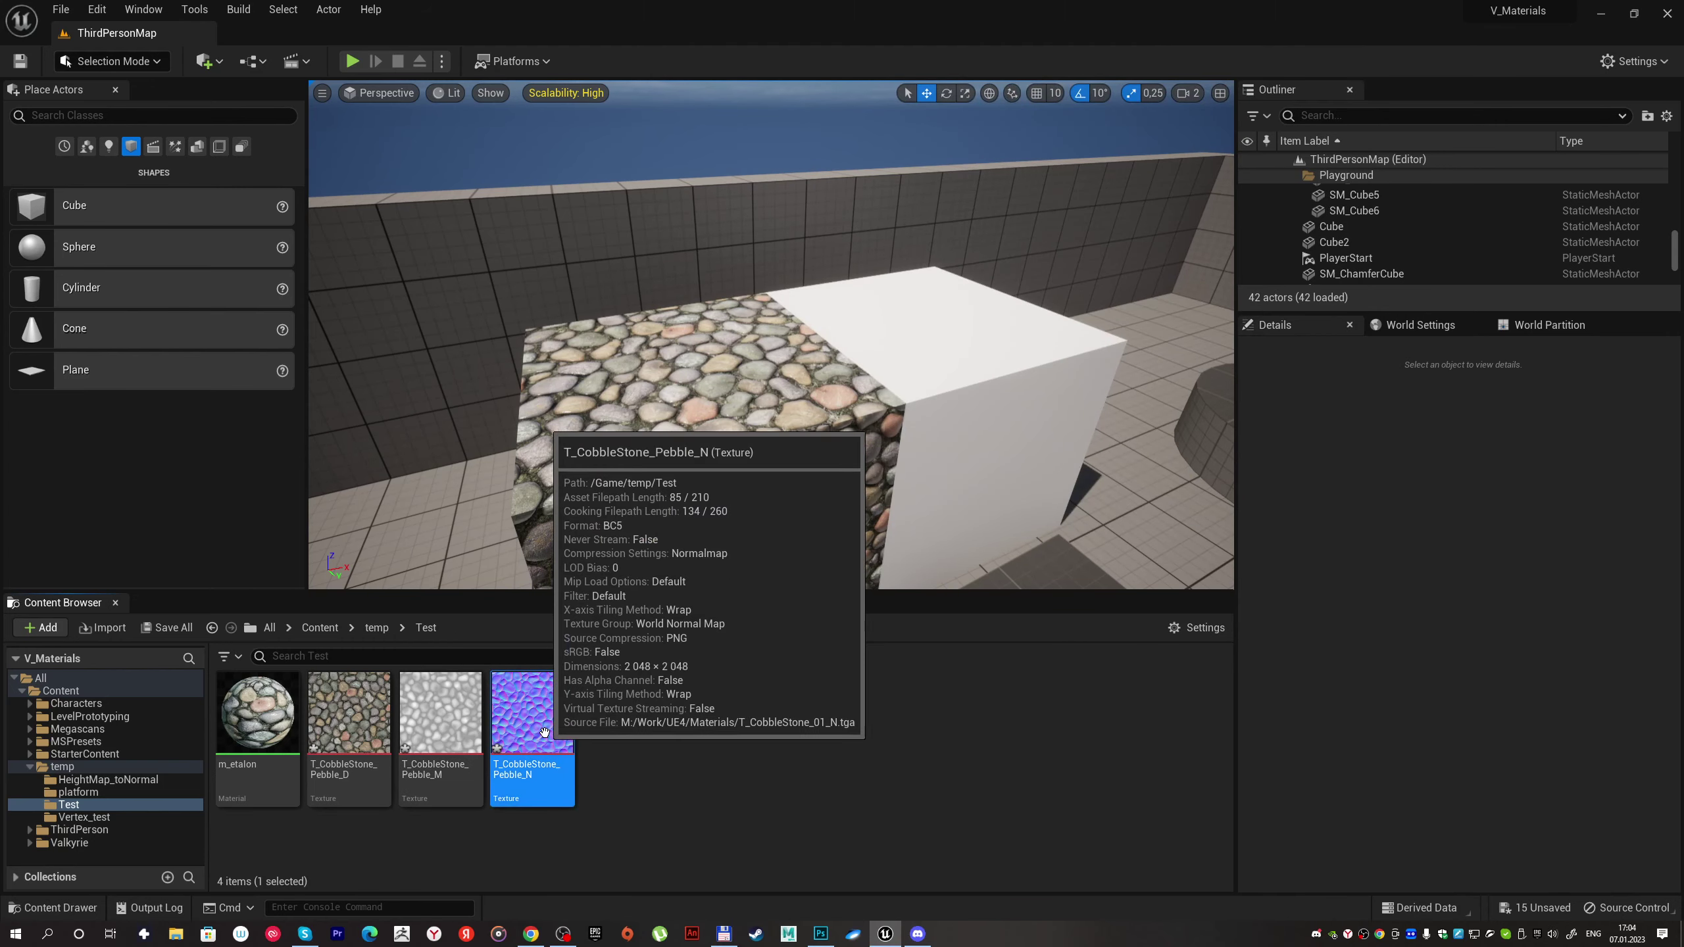
pyautogui.rightClick(548, 723)
pyautogui.moveTo(714, 496)
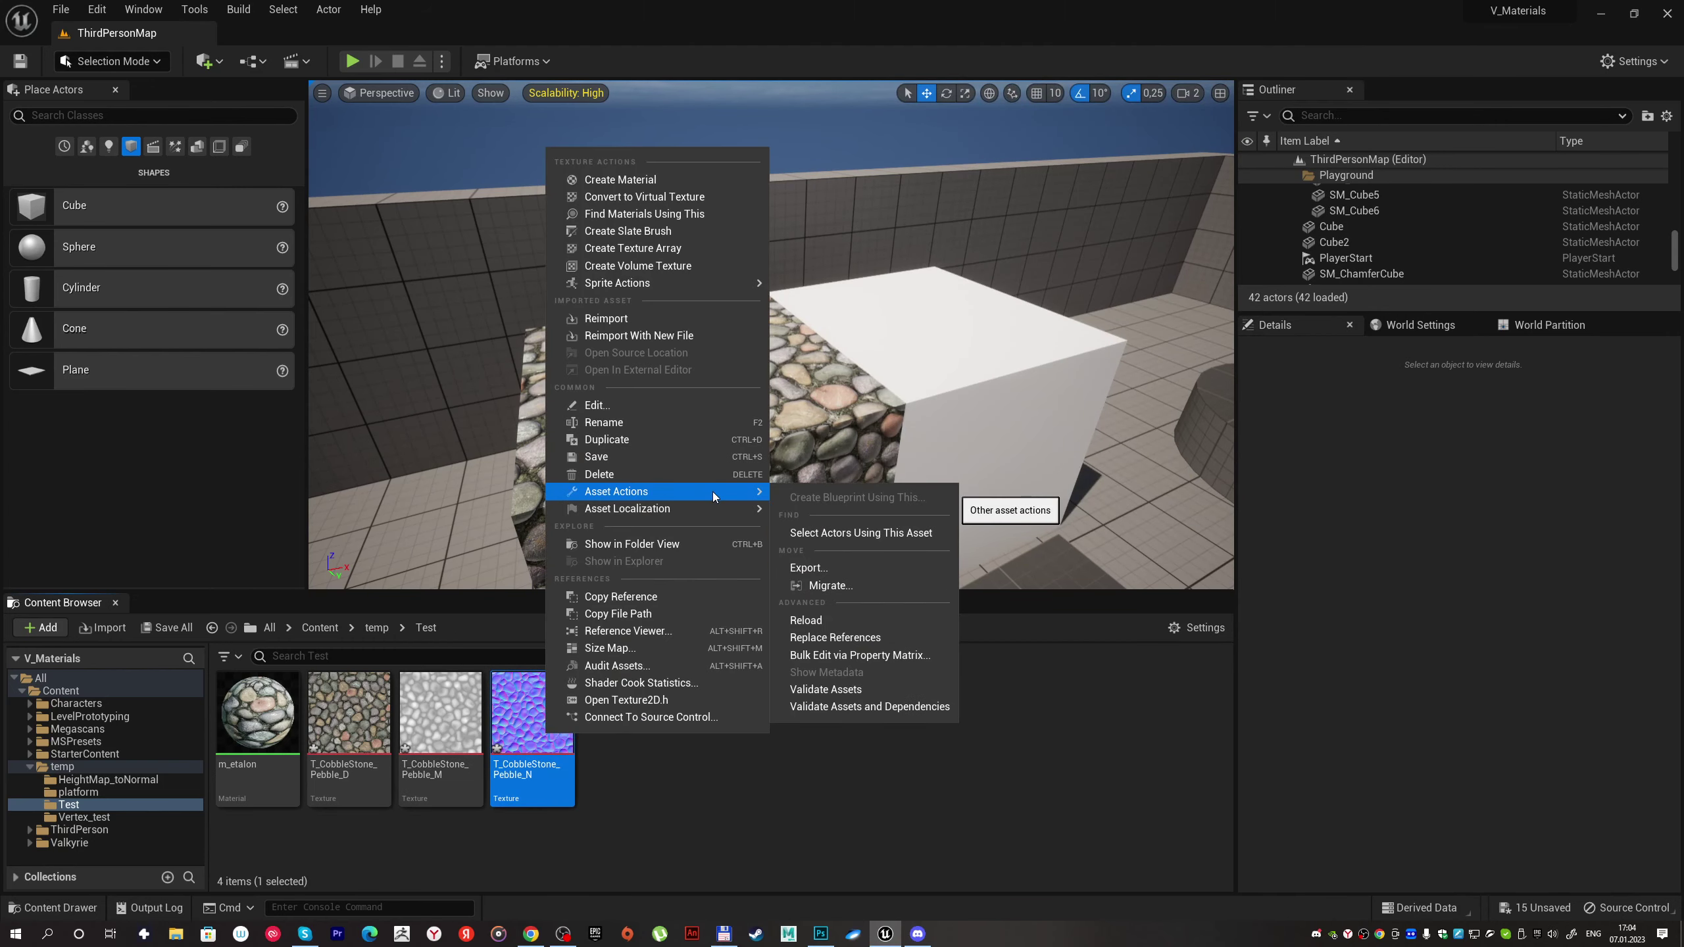
pyautogui.click(808, 567)
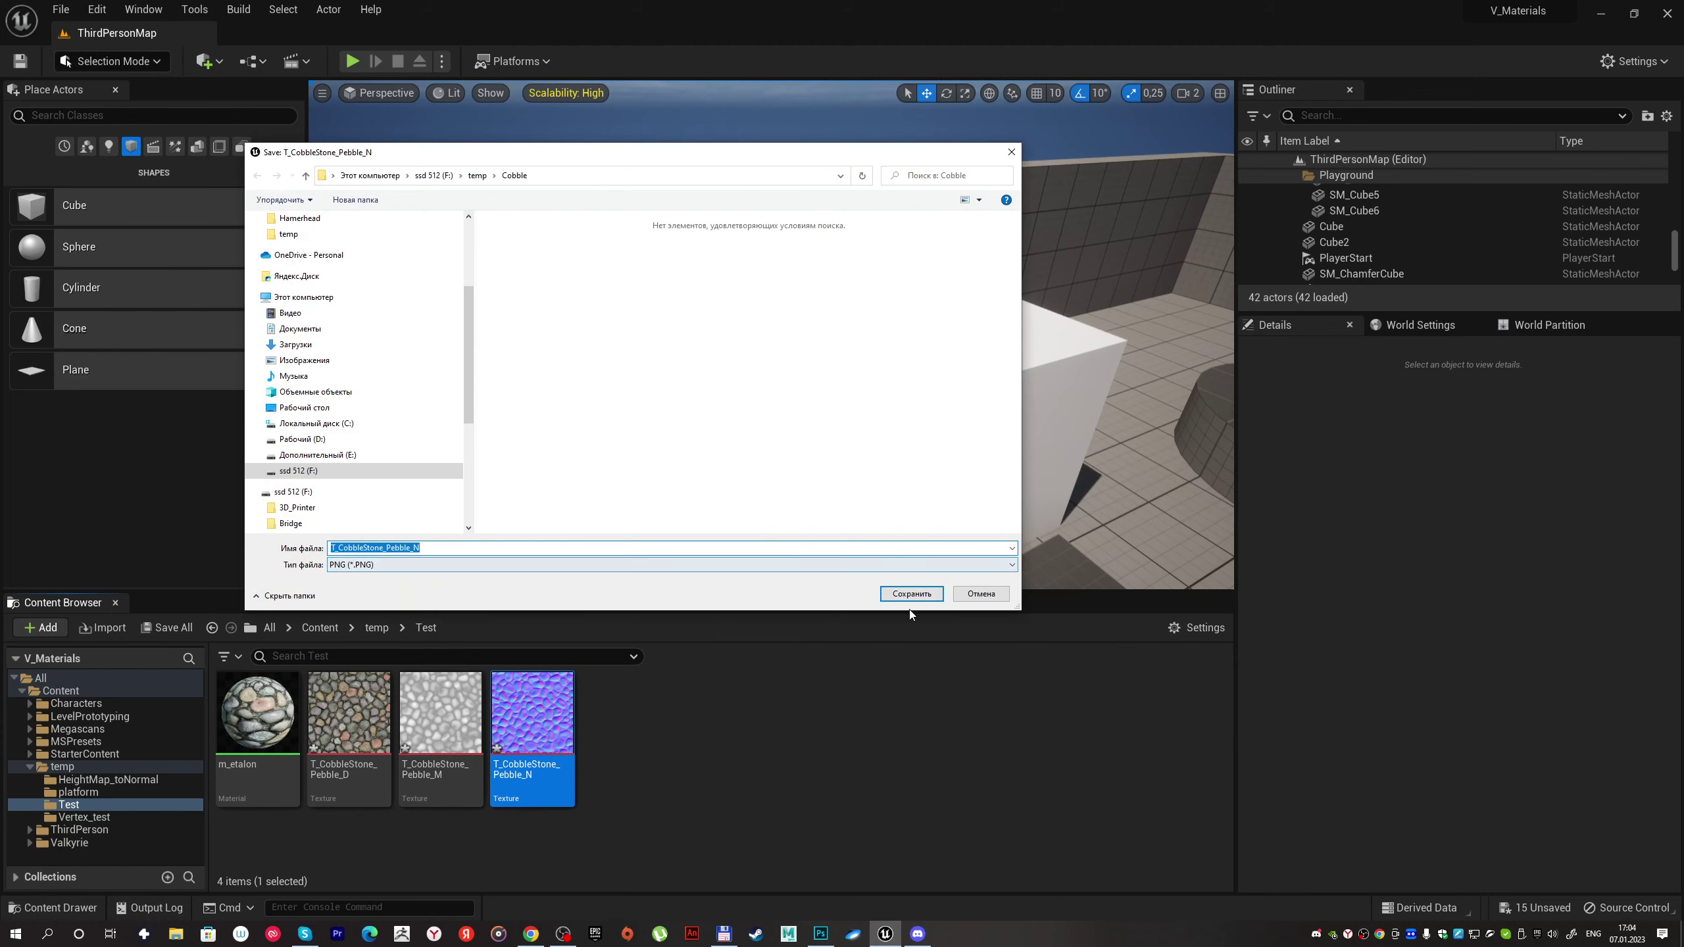
pyautogui.click(912, 594)
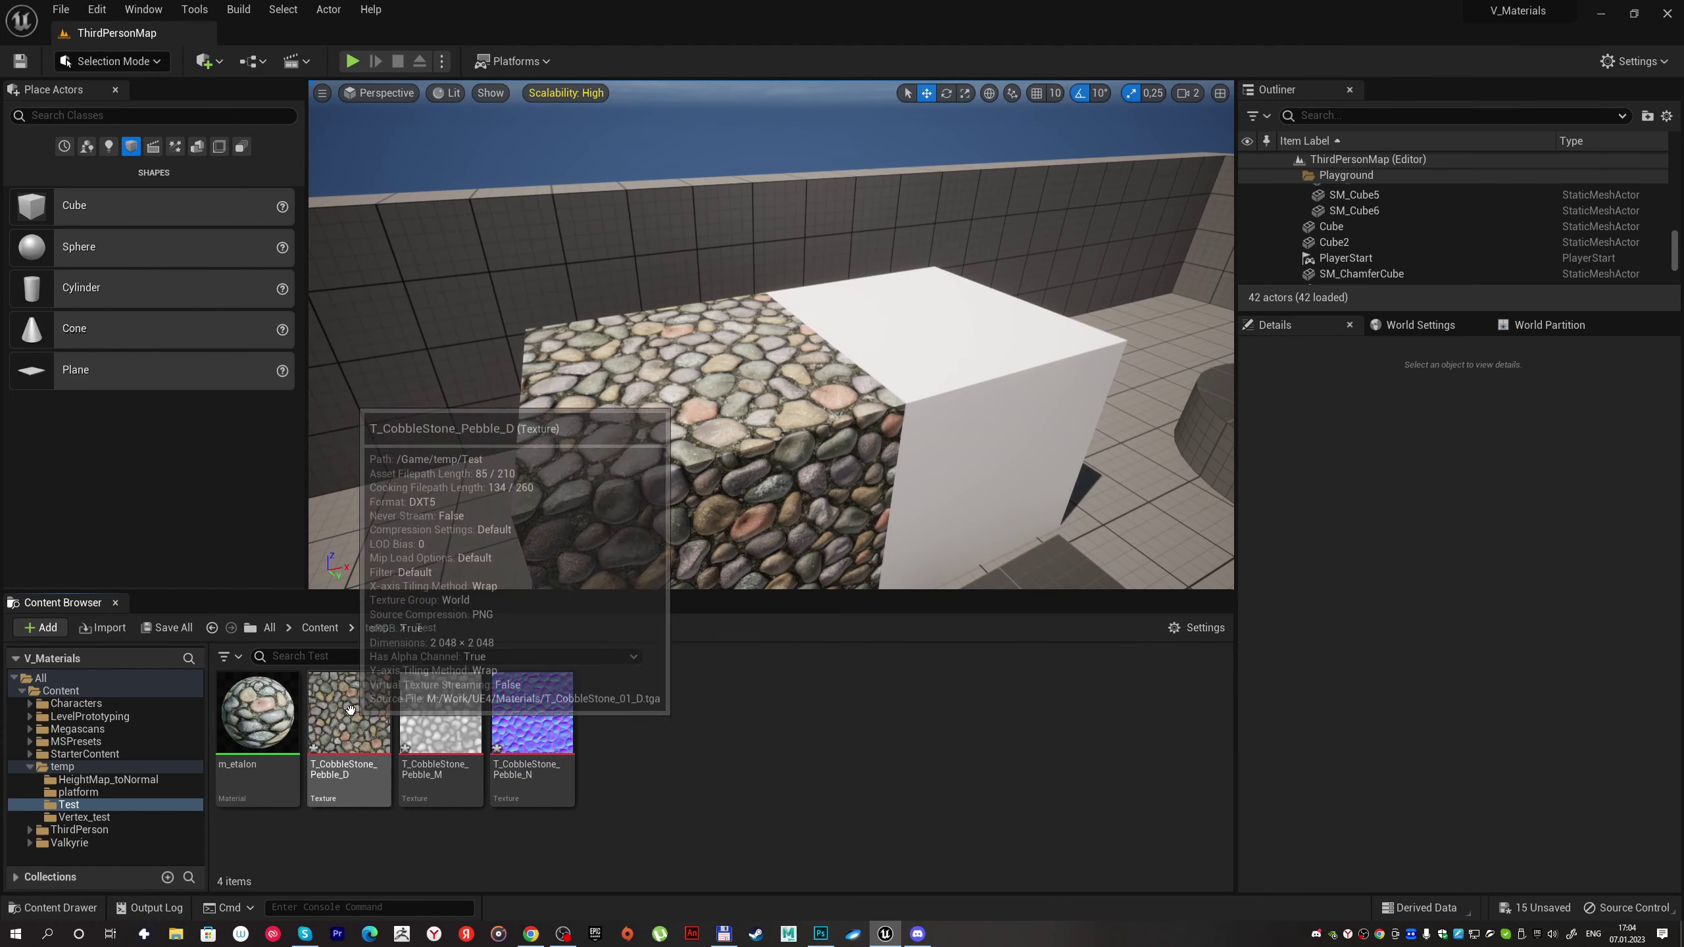
# Step: Export T_CobbleStone_Pebble_D as a Targa (.TGA) file into the Cobble folder
pyautogui.rightClick(353, 760)
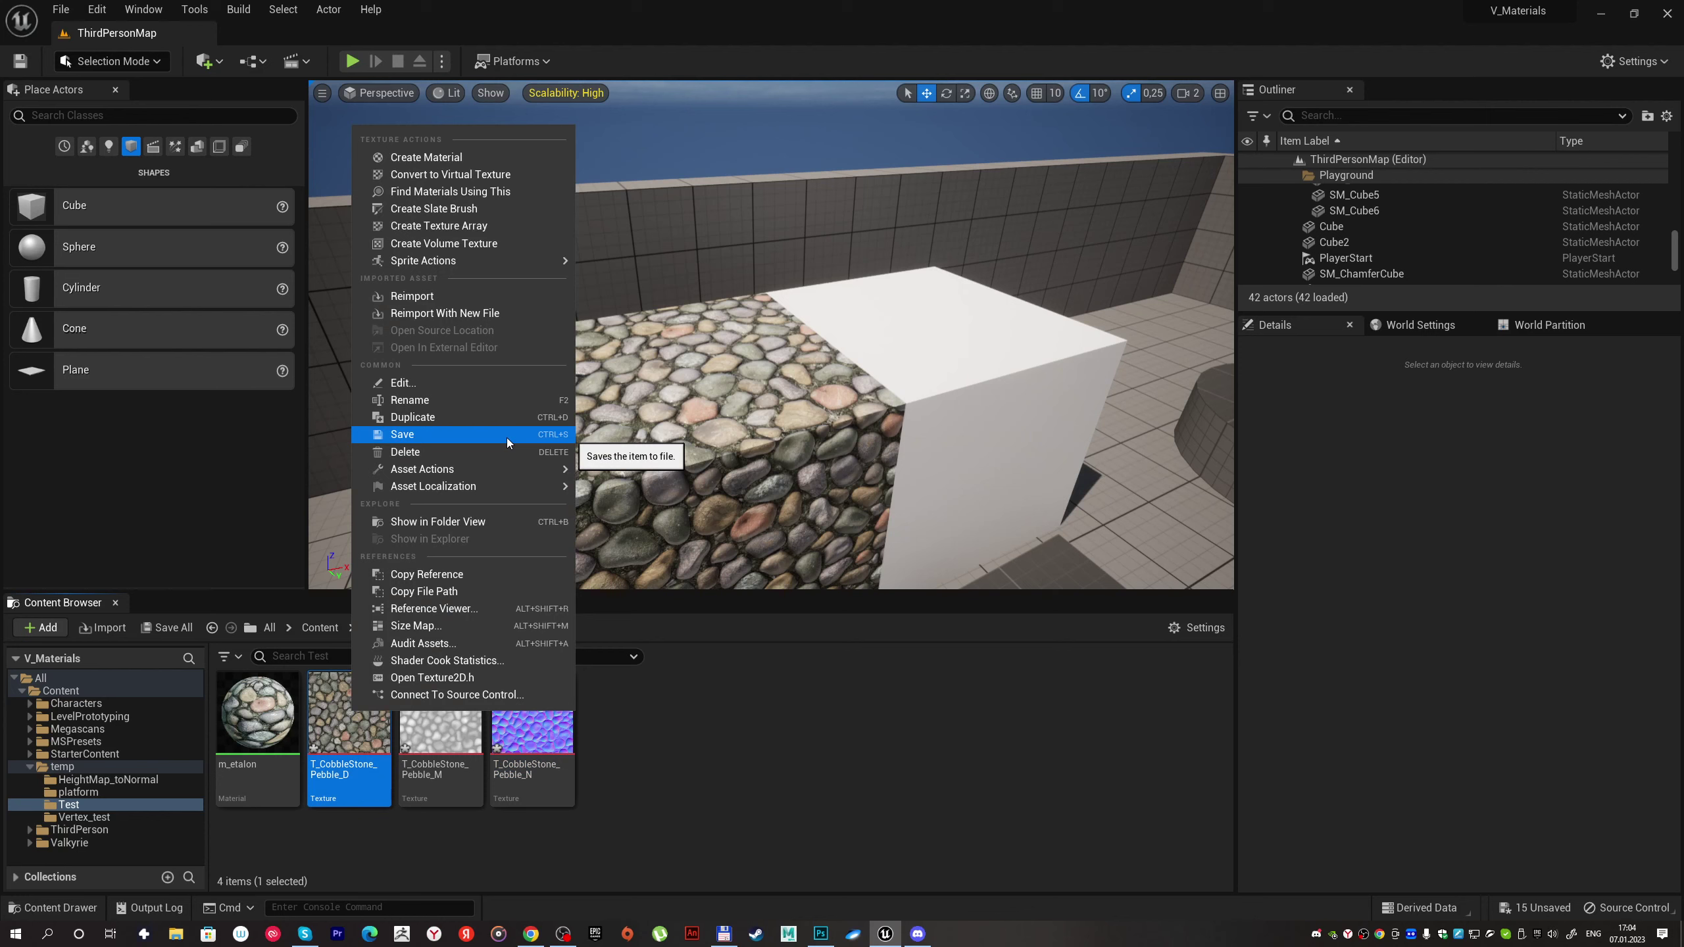
pyautogui.moveTo(509, 471)
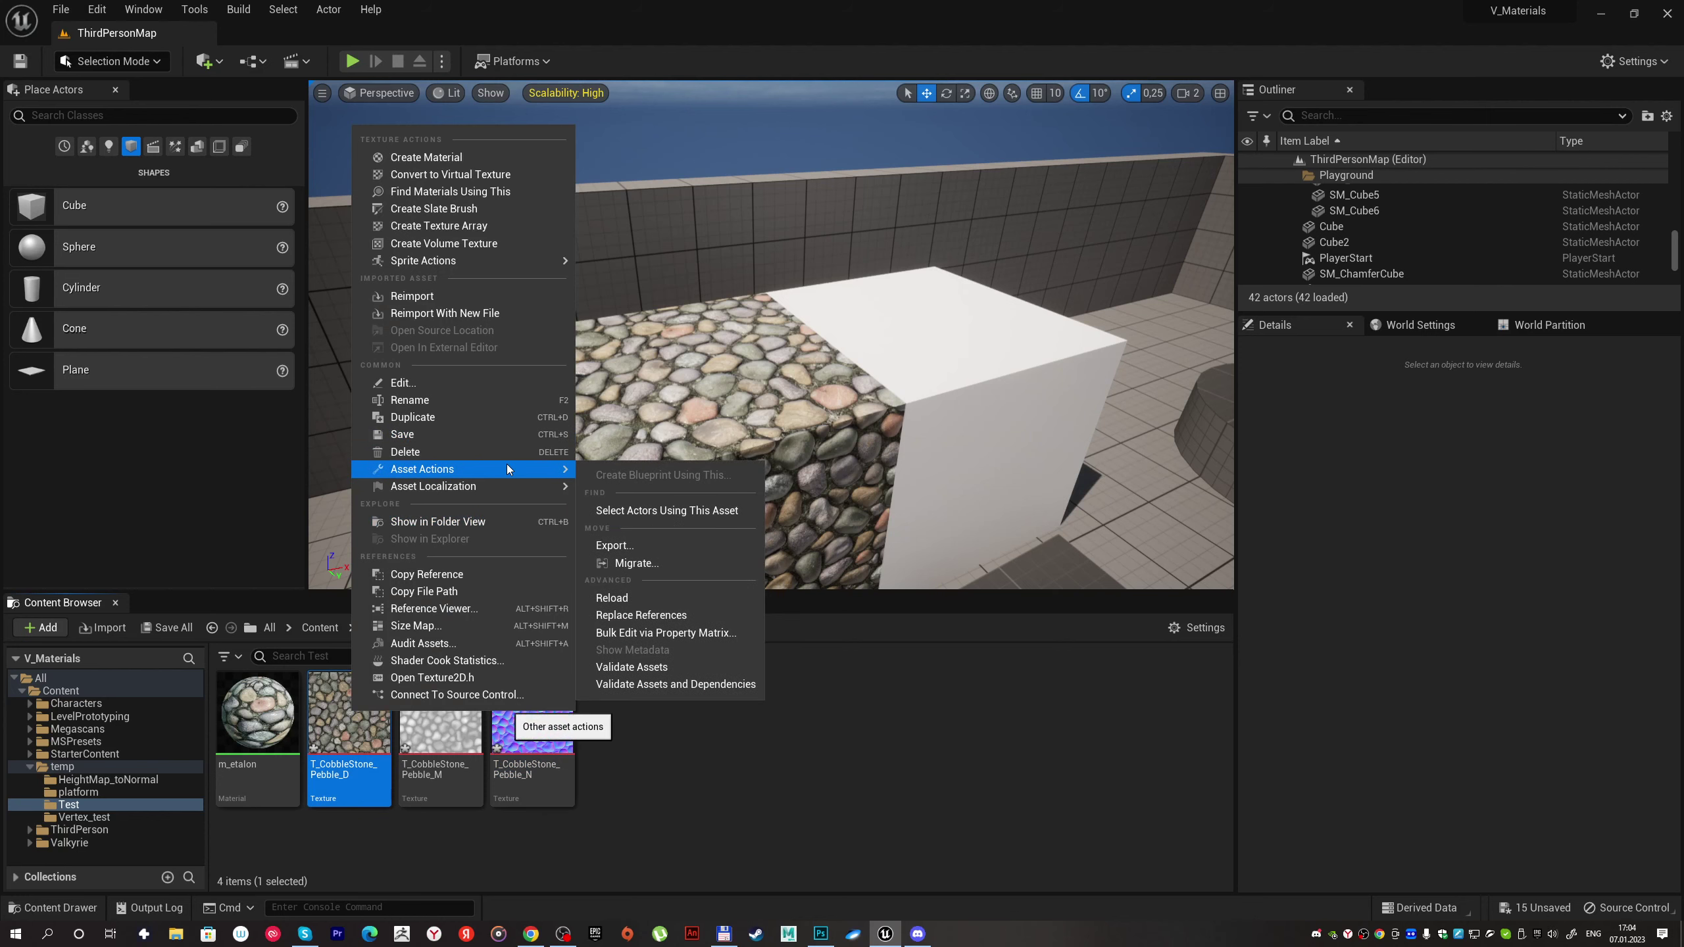
pyautogui.click(614, 546)
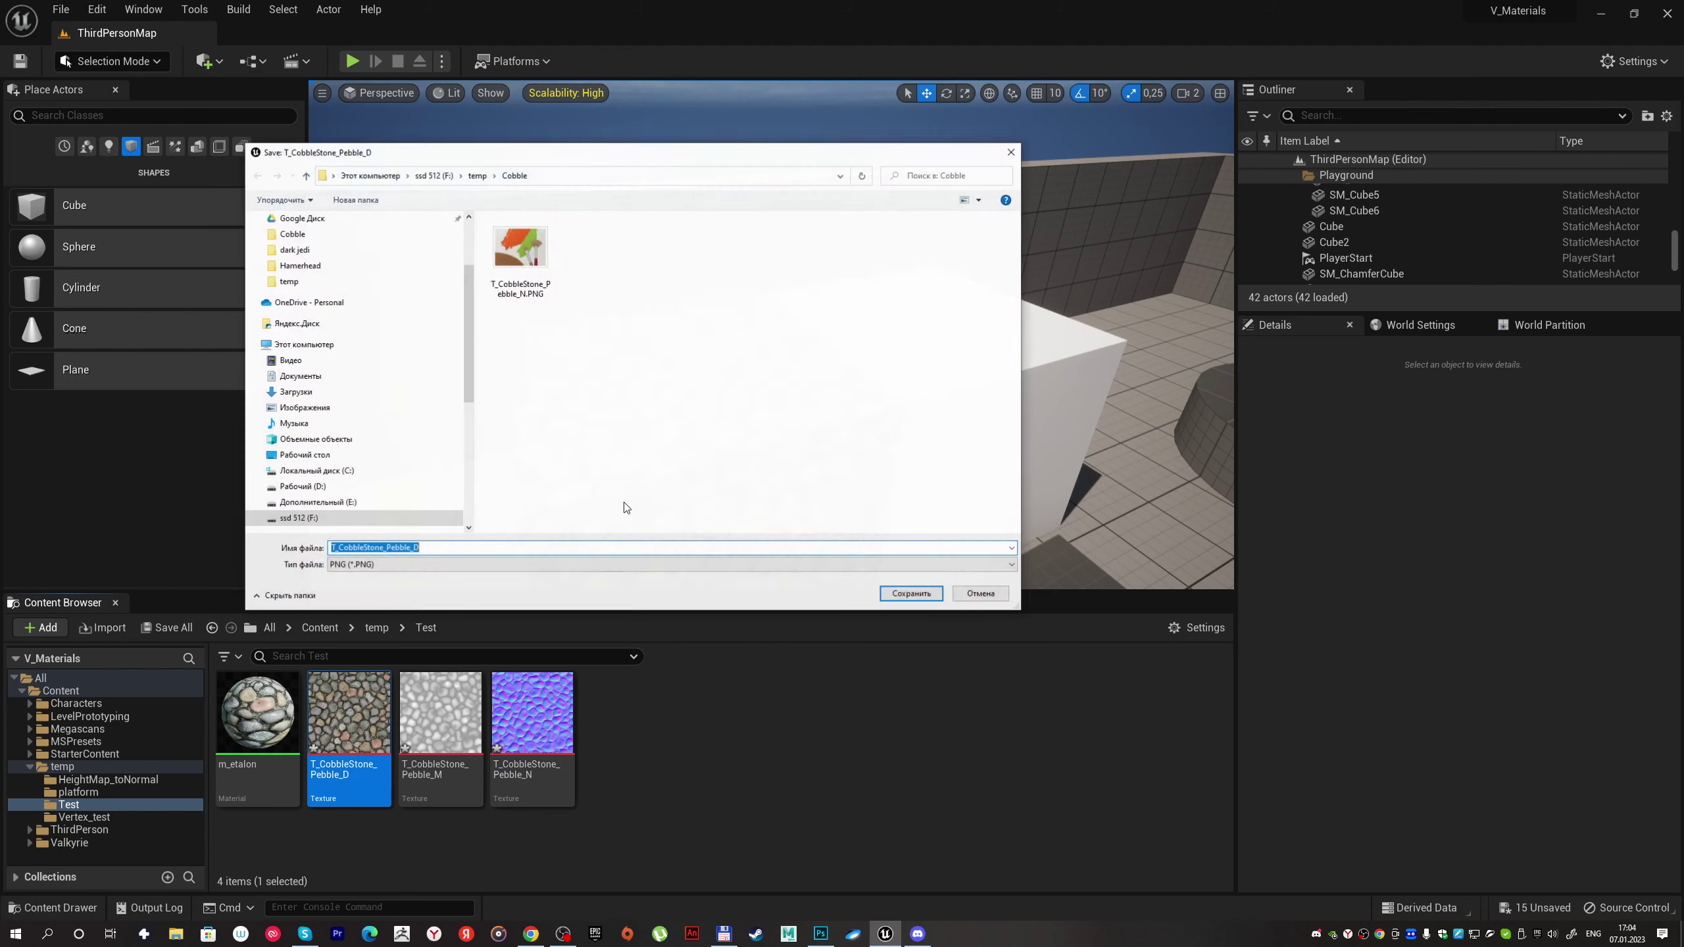
pyautogui.click(604, 565)
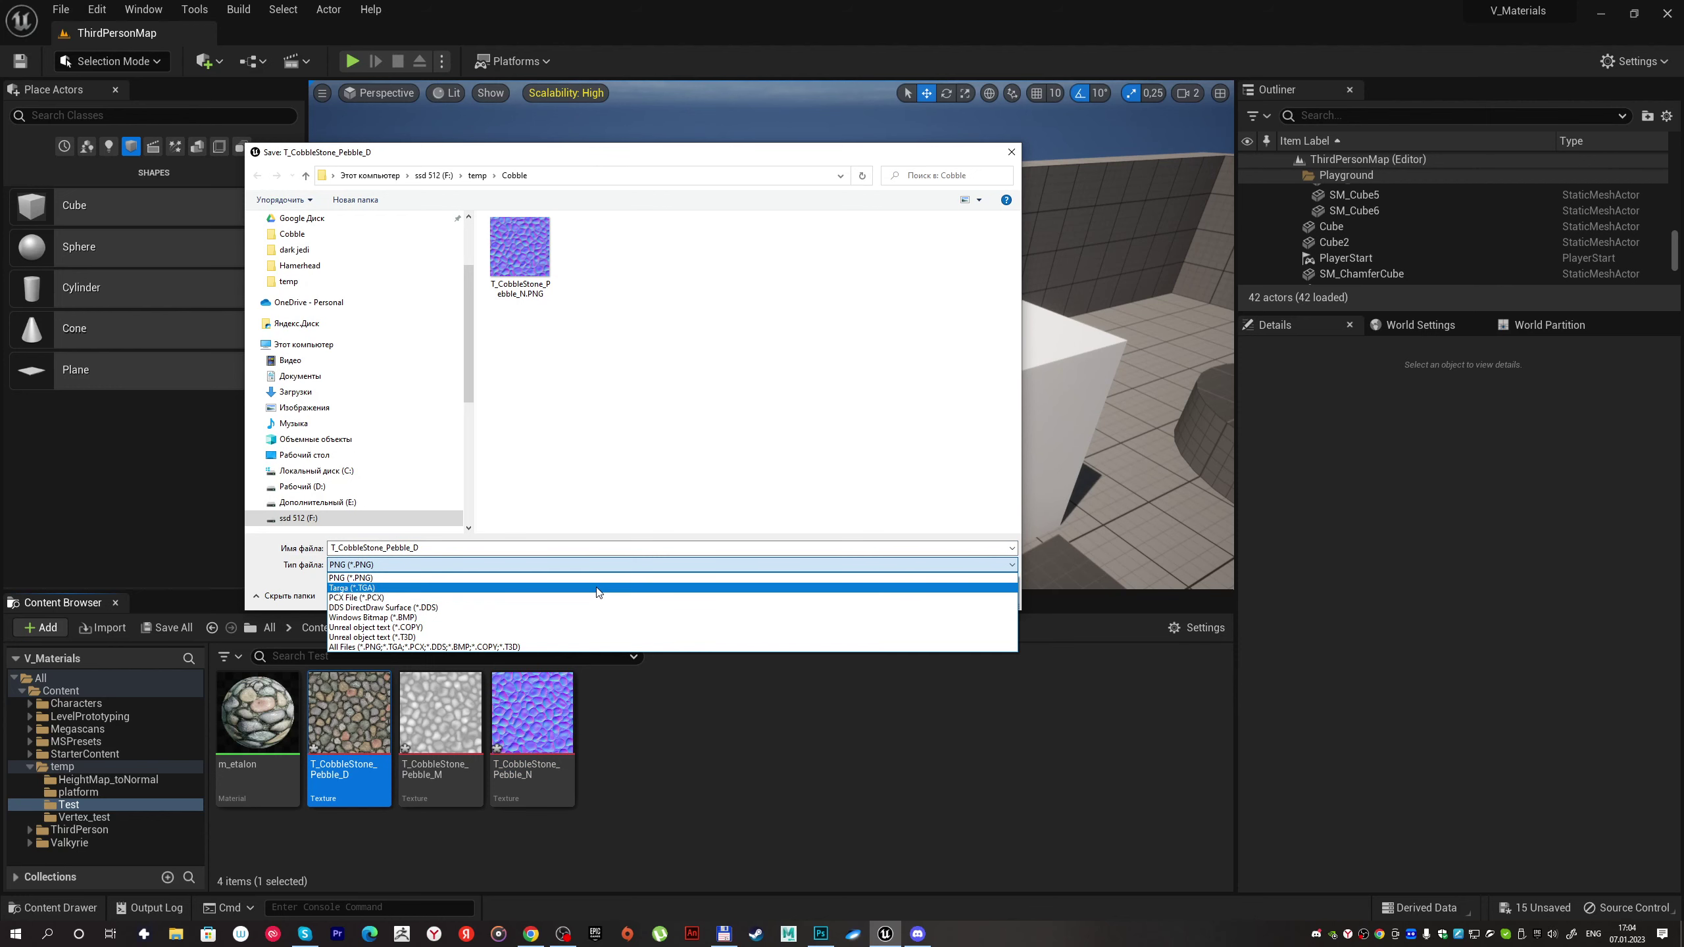
pyautogui.click(598, 588)
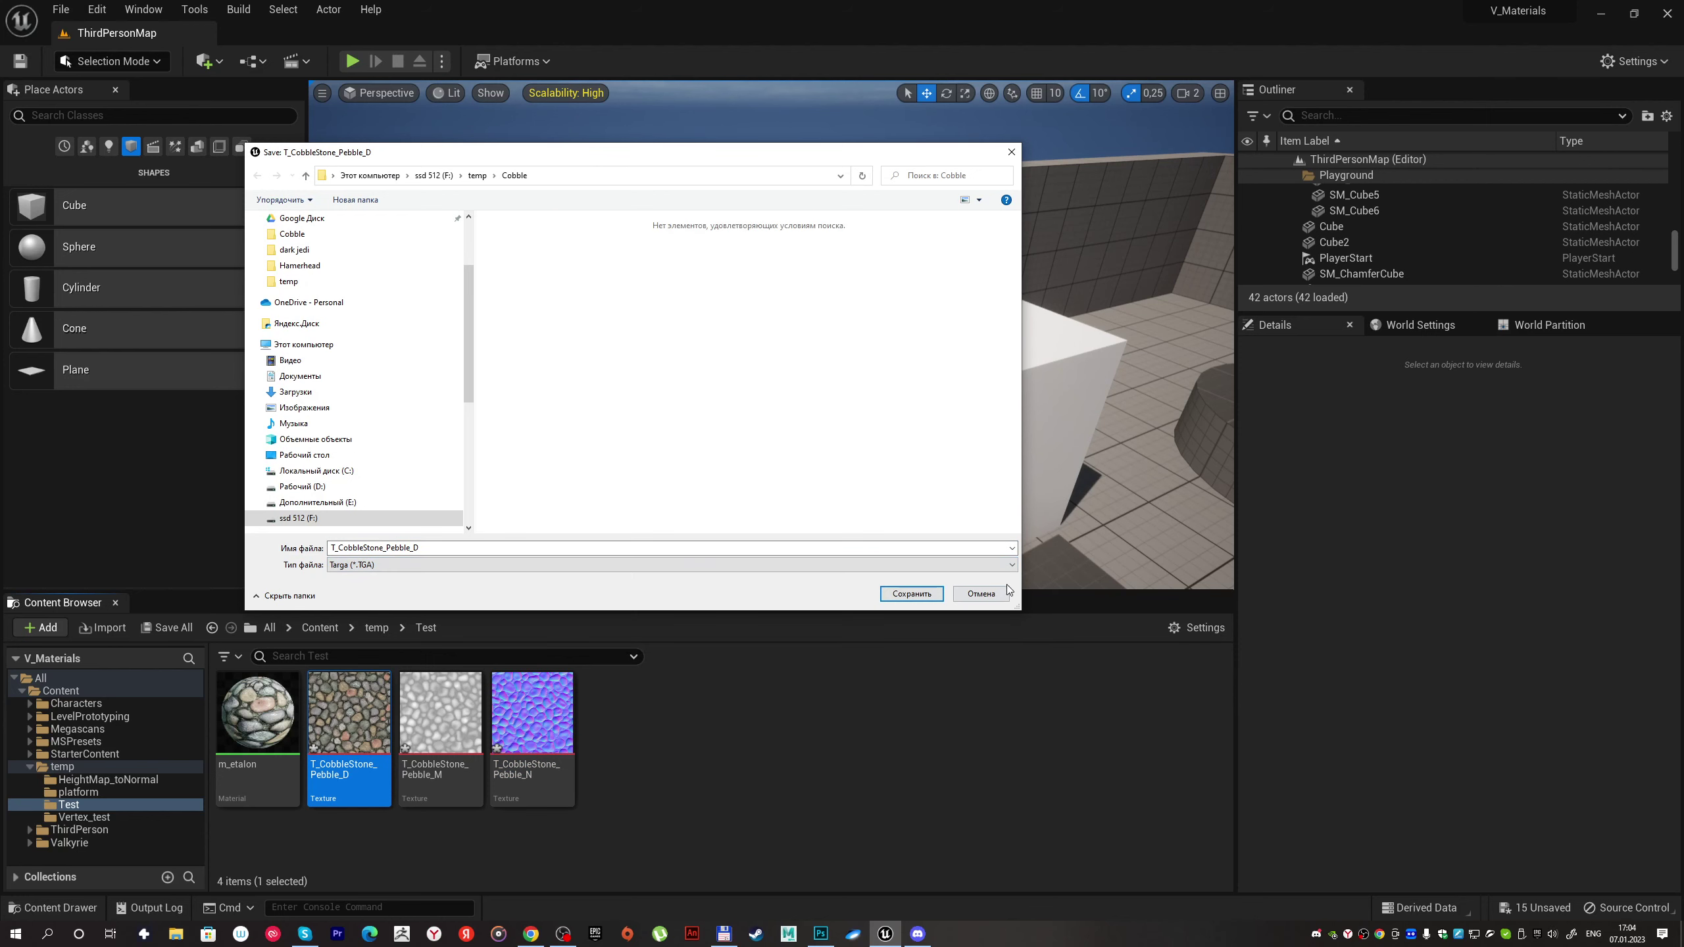
pyautogui.click(918, 597)
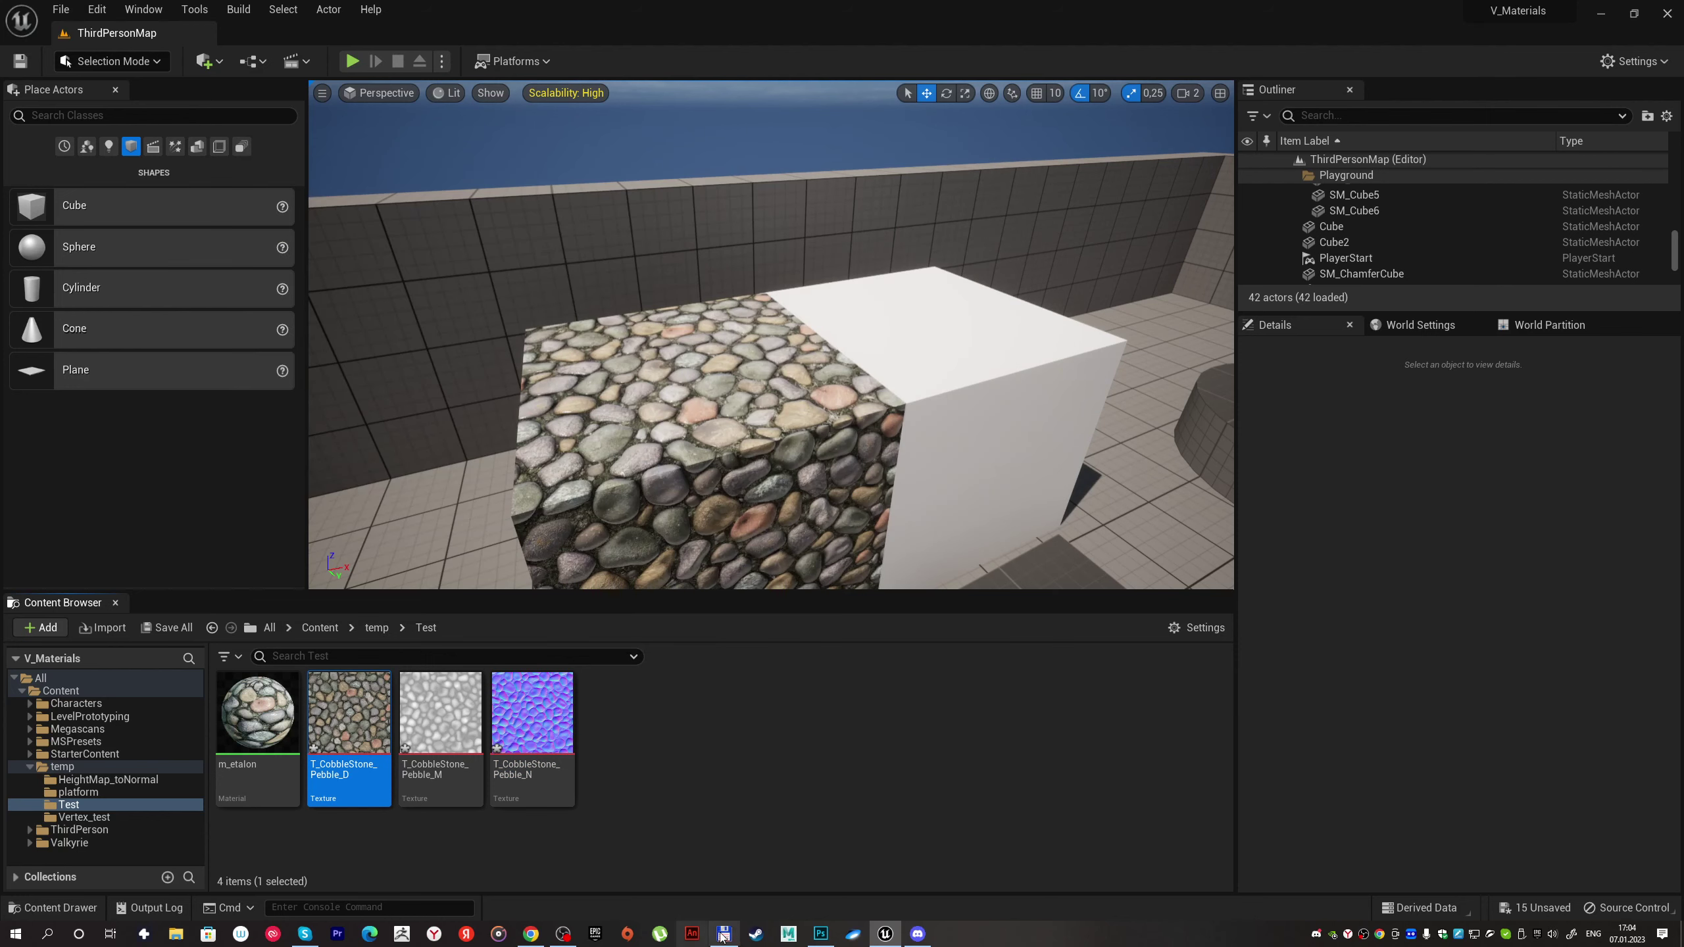
# Step: Open T_CobbleStone_Pebble_N.PNG and Pebble_D.TGA in Photoshop, leaving the normal map's colour profile unchanged
pyautogui.click(821, 934)
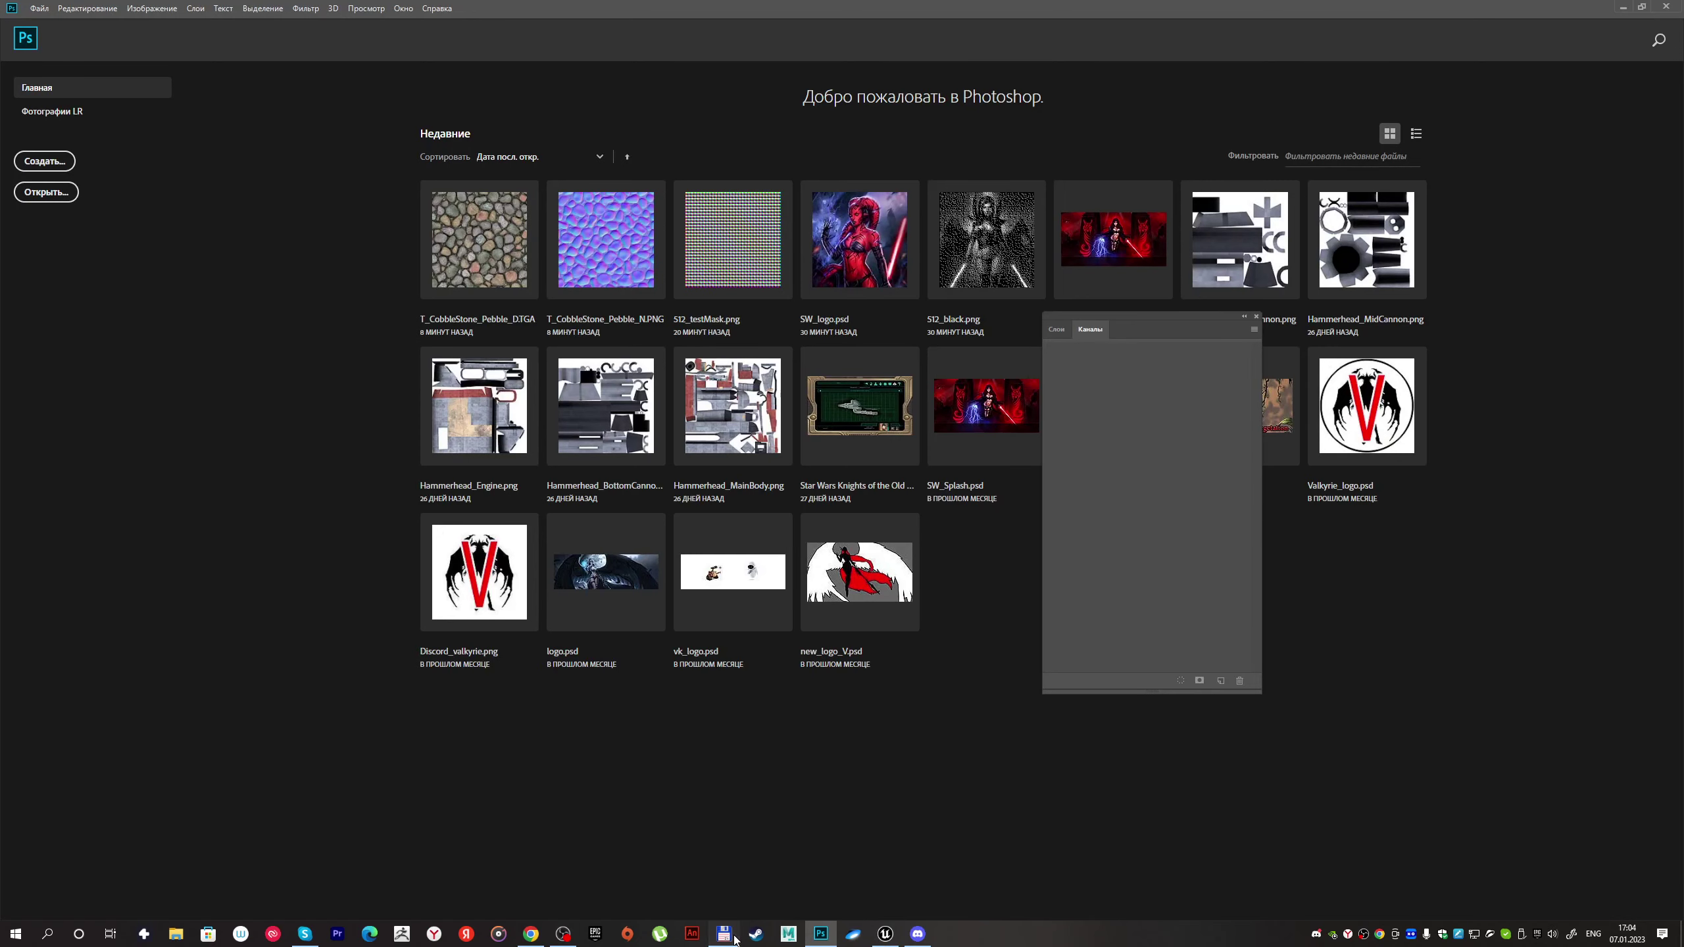
pyautogui.click(724, 934)
pyautogui.click(1047, 171)
pyautogui.keyDown('shift'); pyautogui.click(1044, 181); pyautogui.keyUp('shift')
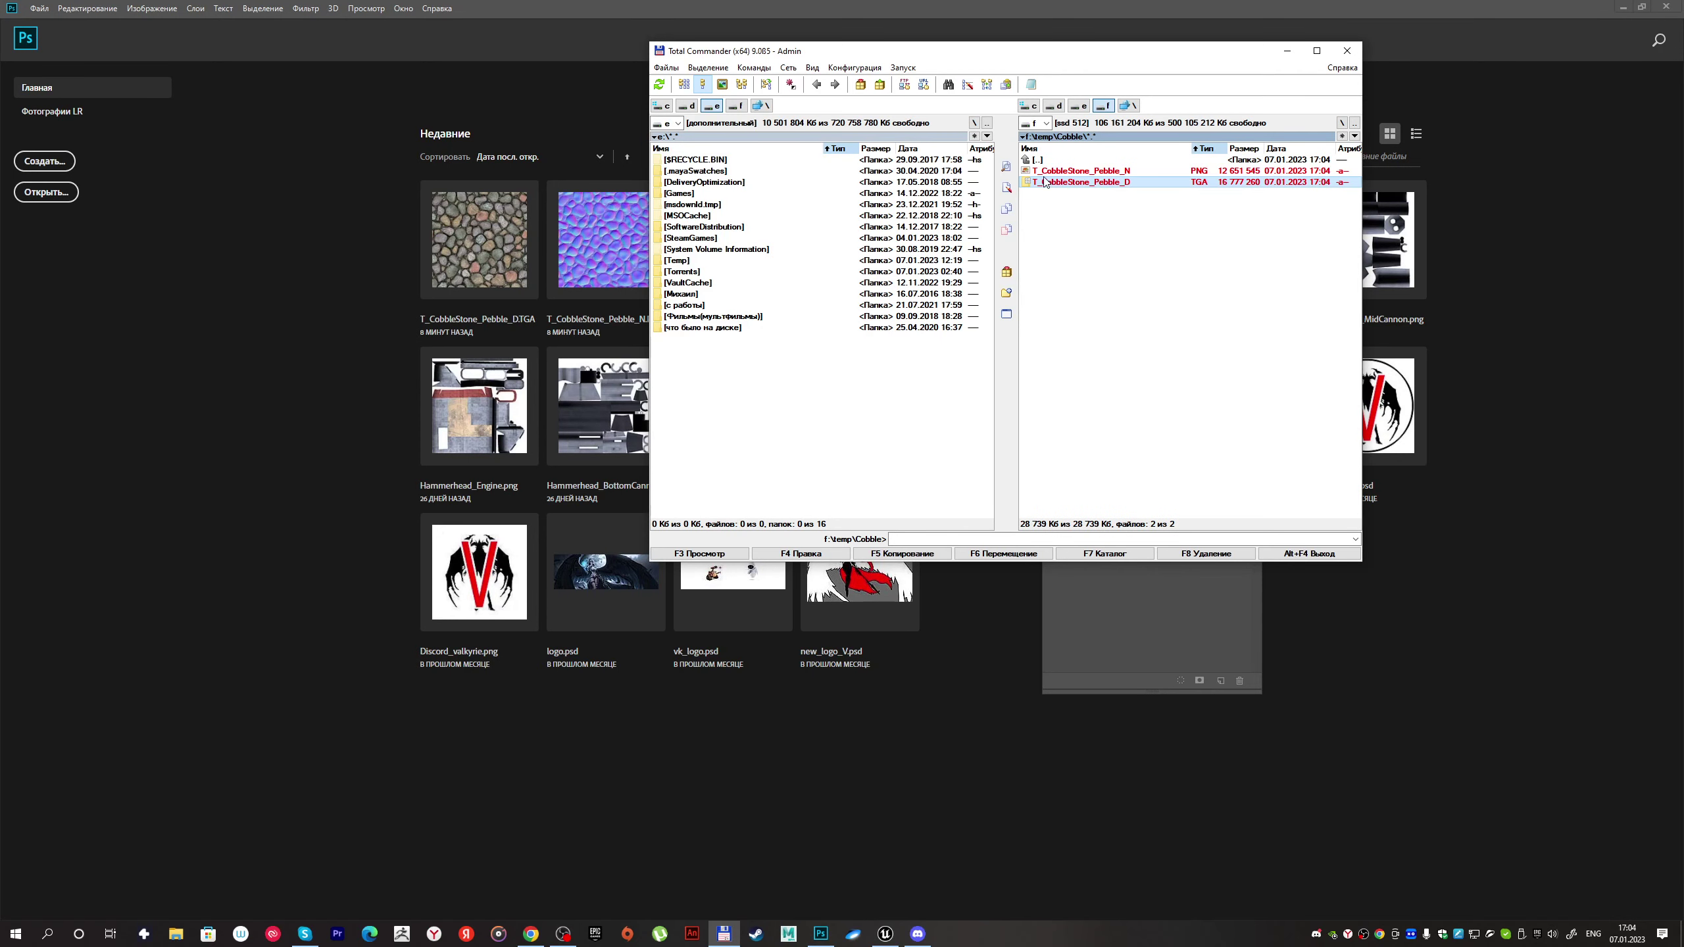
pyautogui.moveTo(1032, 174); pyautogui.dragTo(230, 336)
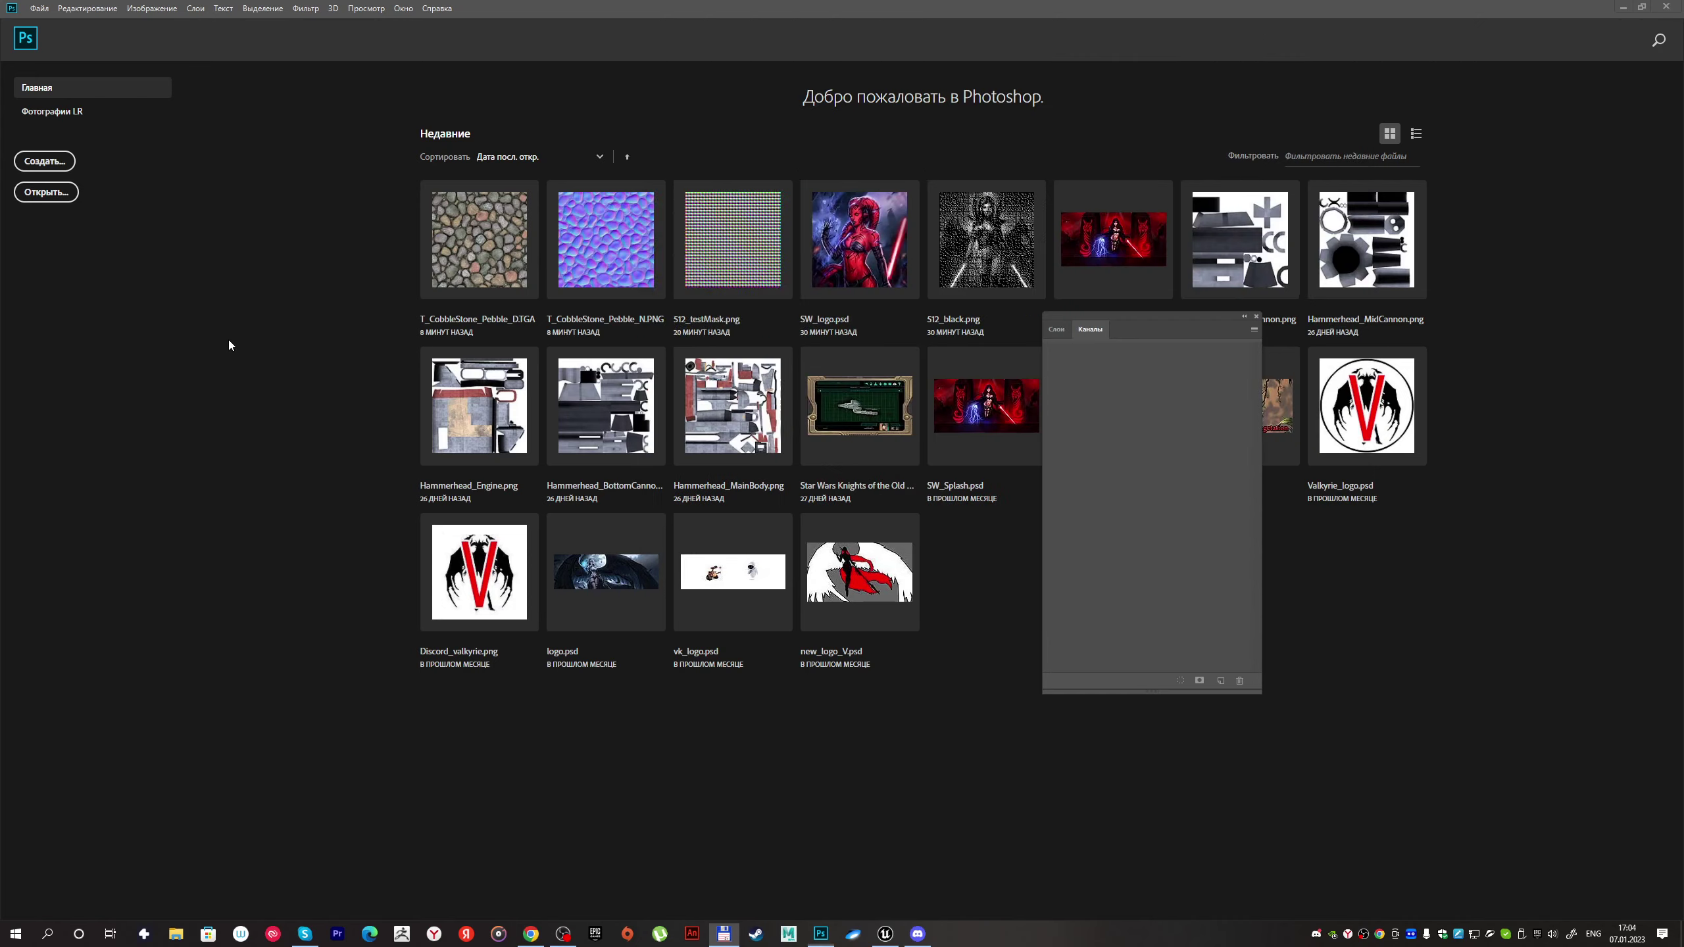
pyautogui.click(739, 329)
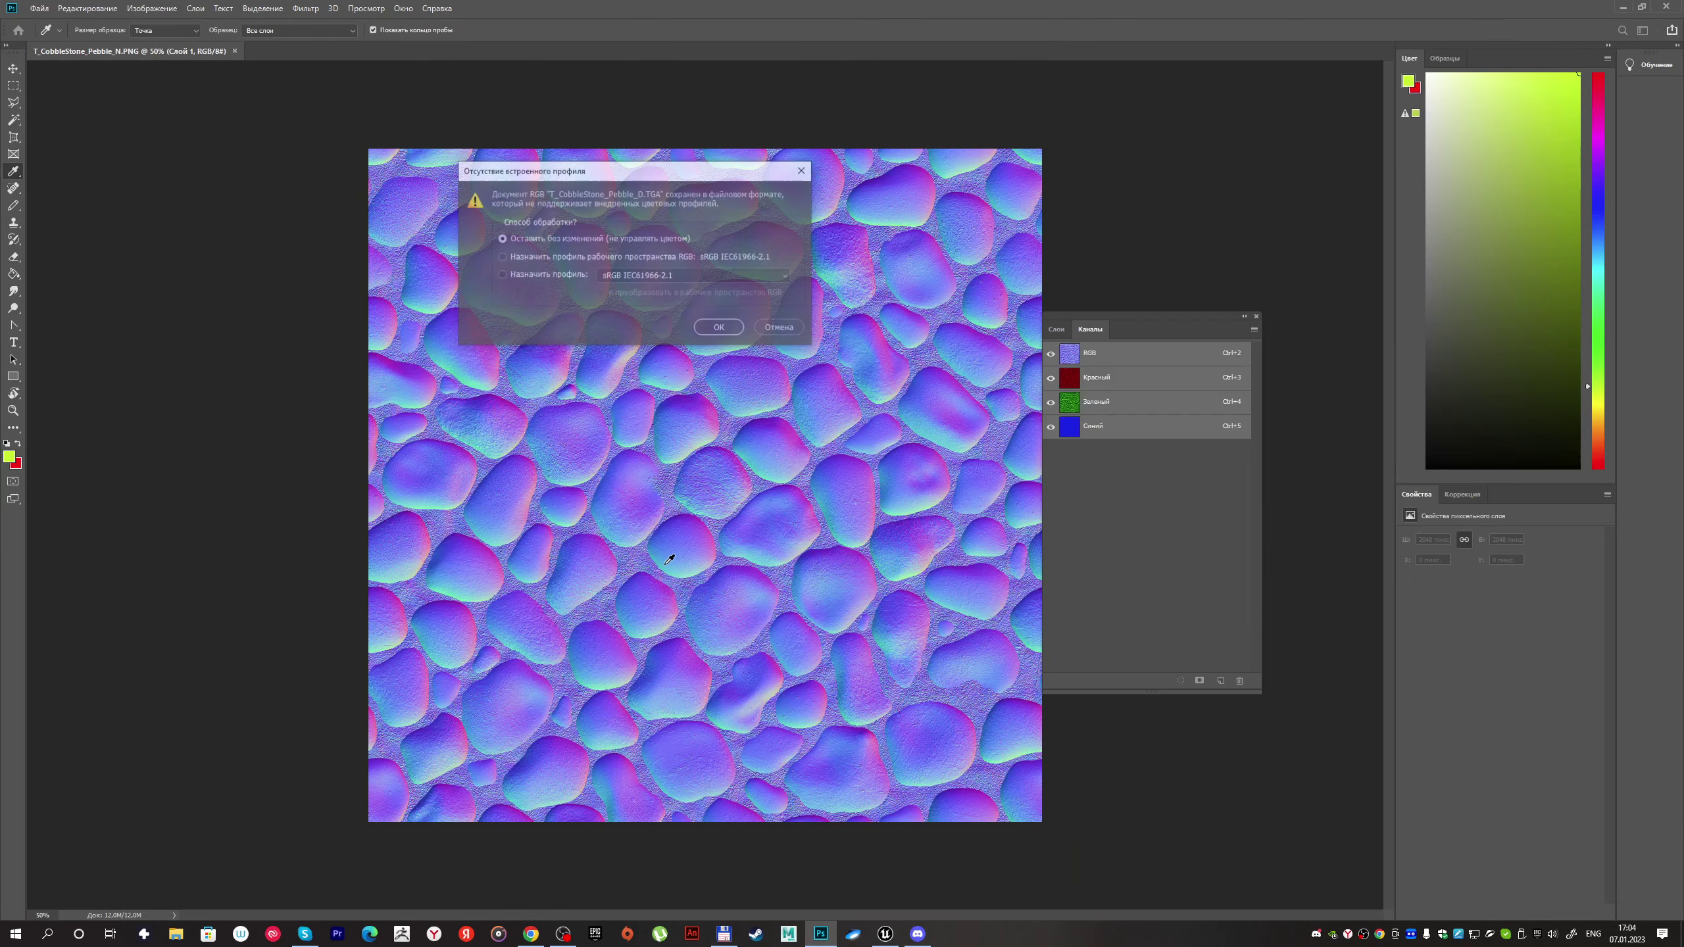
# Step: Open the diffuse TGA with its profile unchanged, then view the normal map's single channels
pyautogui.click(738, 330)
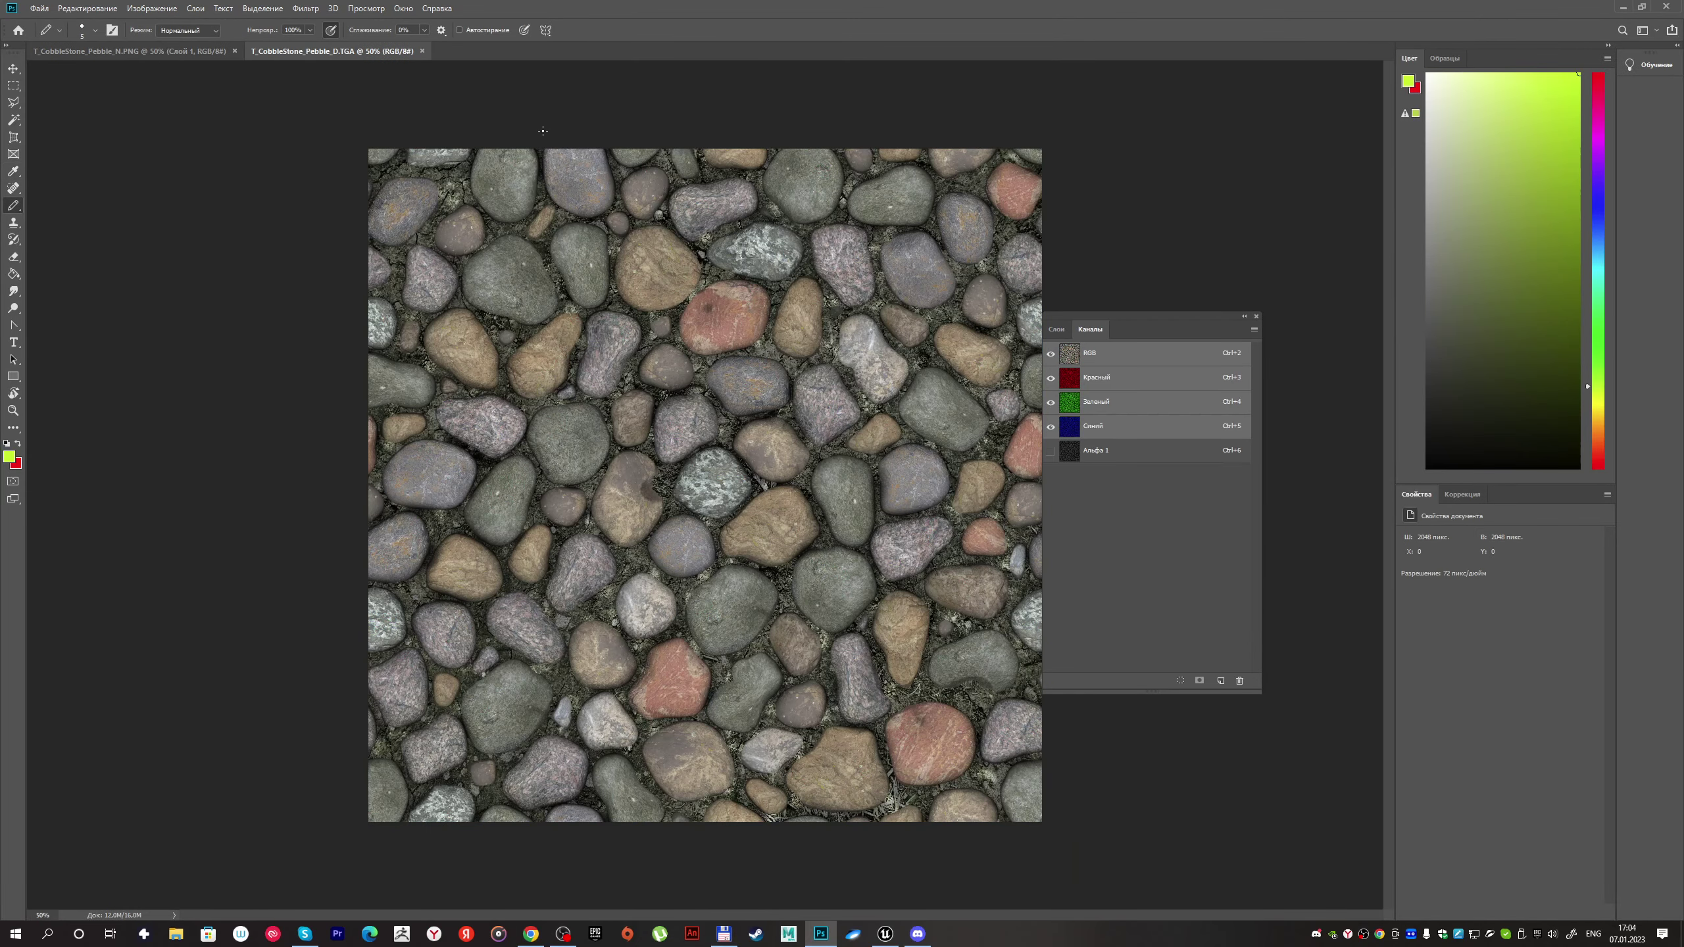
pyautogui.click(146, 50)
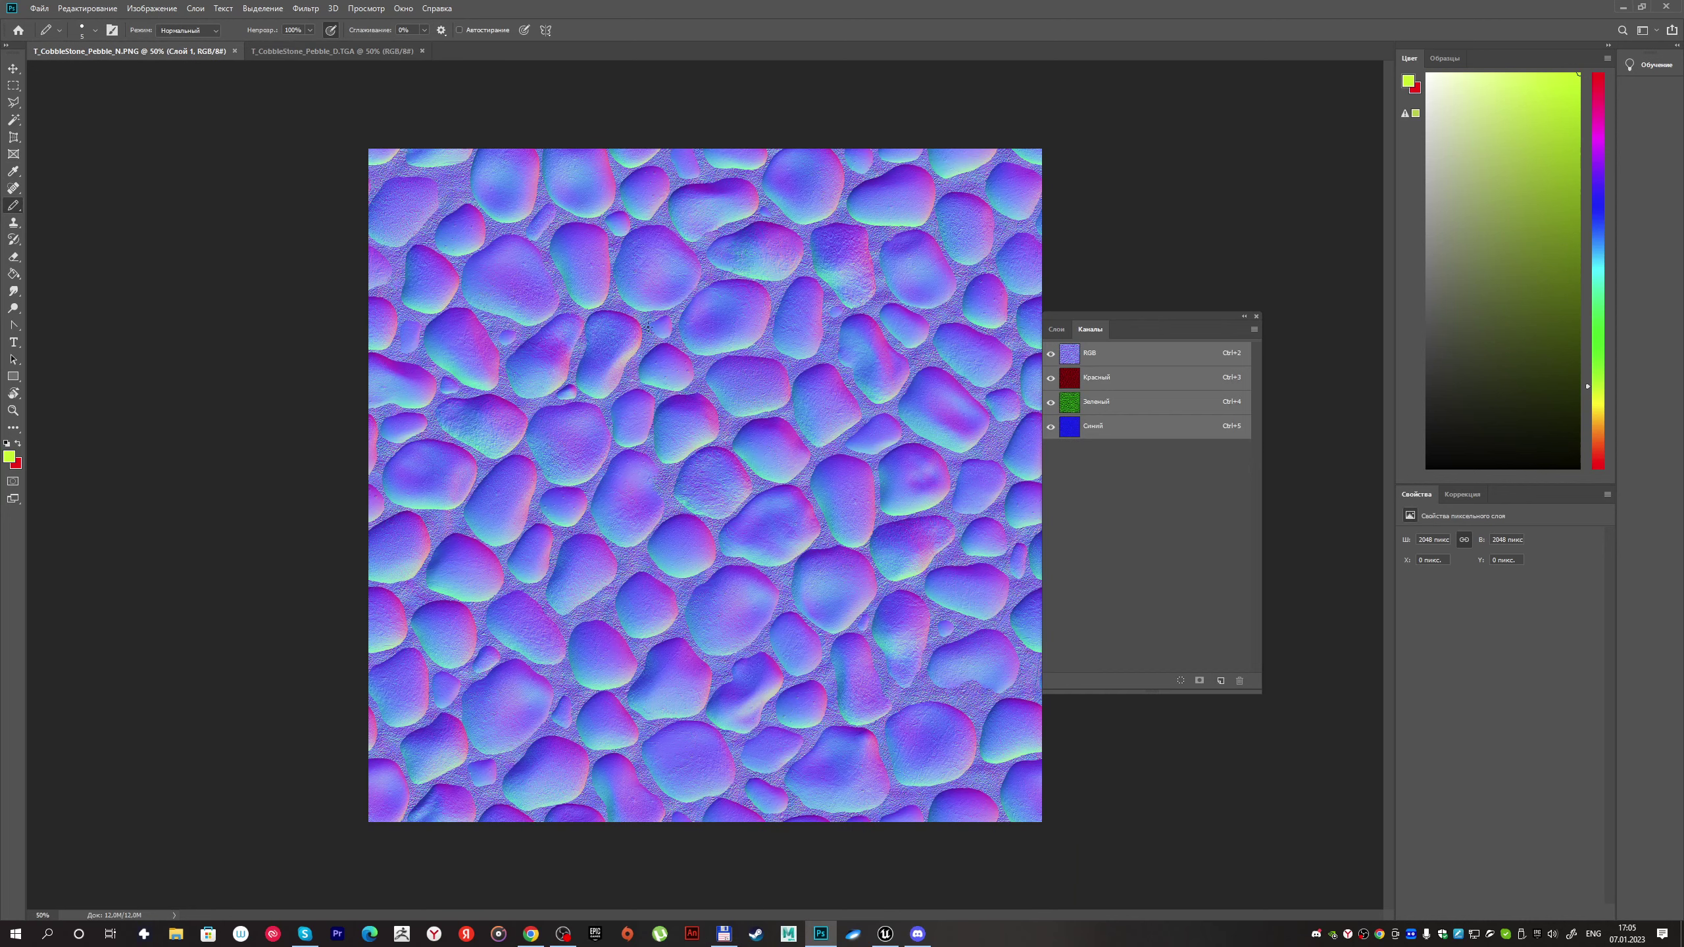
pyautogui.moveTo(1121, 330); pyautogui.dragTo(1179, 322)
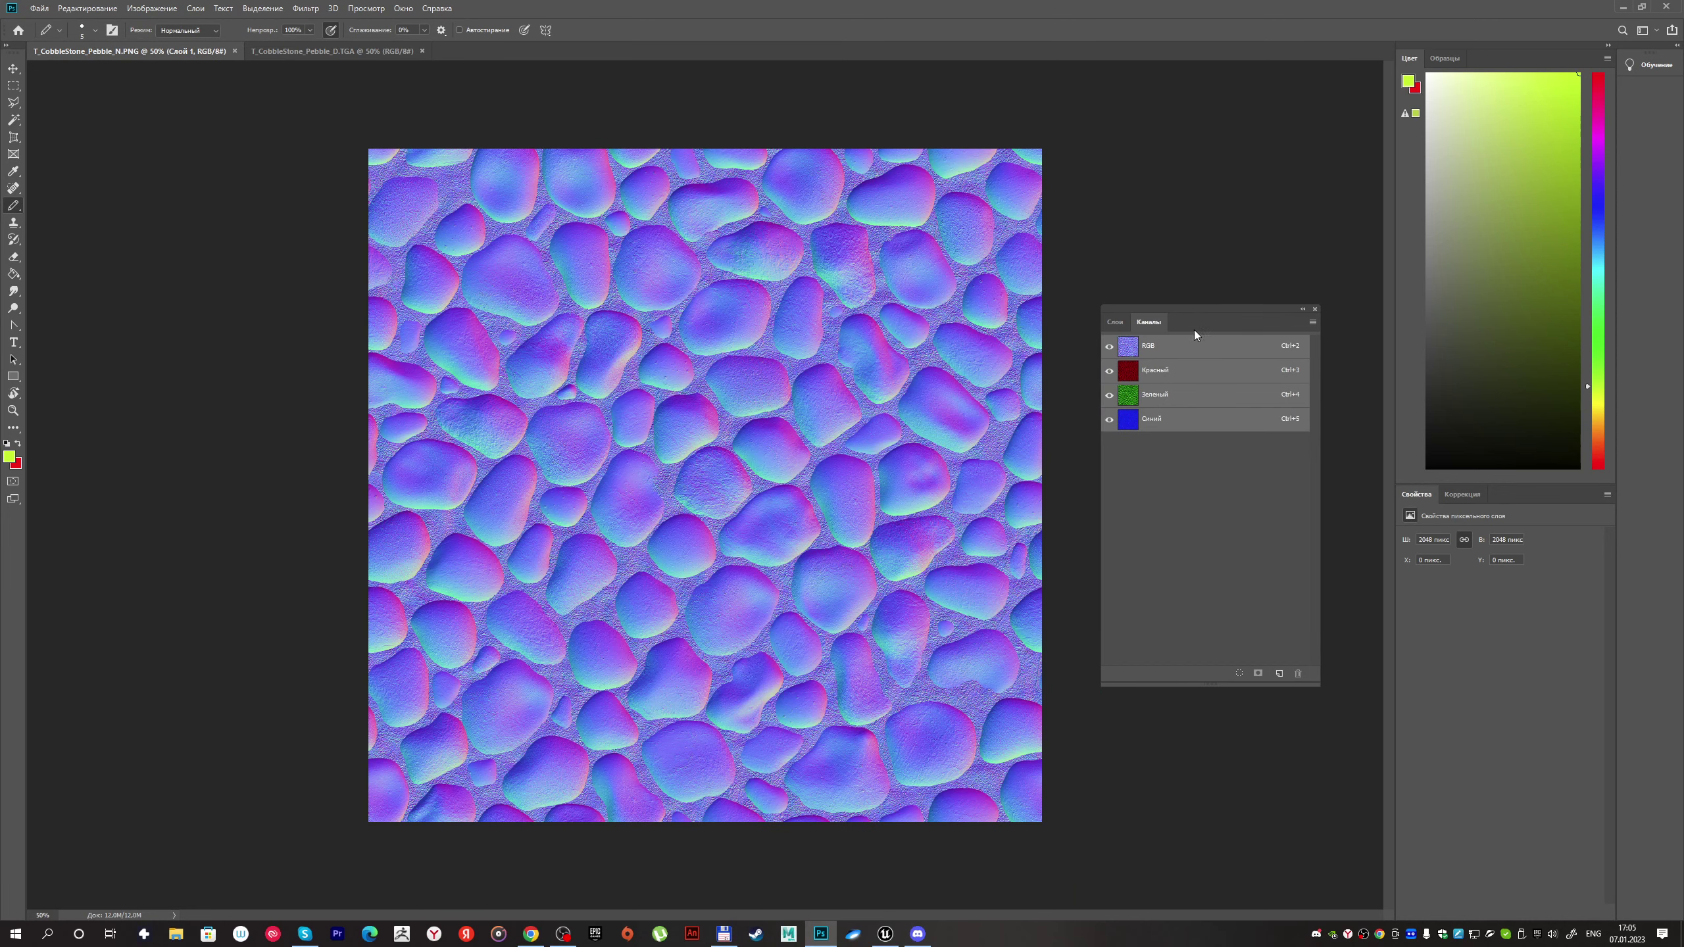
pyautogui.click(1183, 394)
pyautogui.click(1190, 419)
# Step: Cycle through the normal map's red, green and blue channels, ending on green alone
pyautogui.click(403, 8)
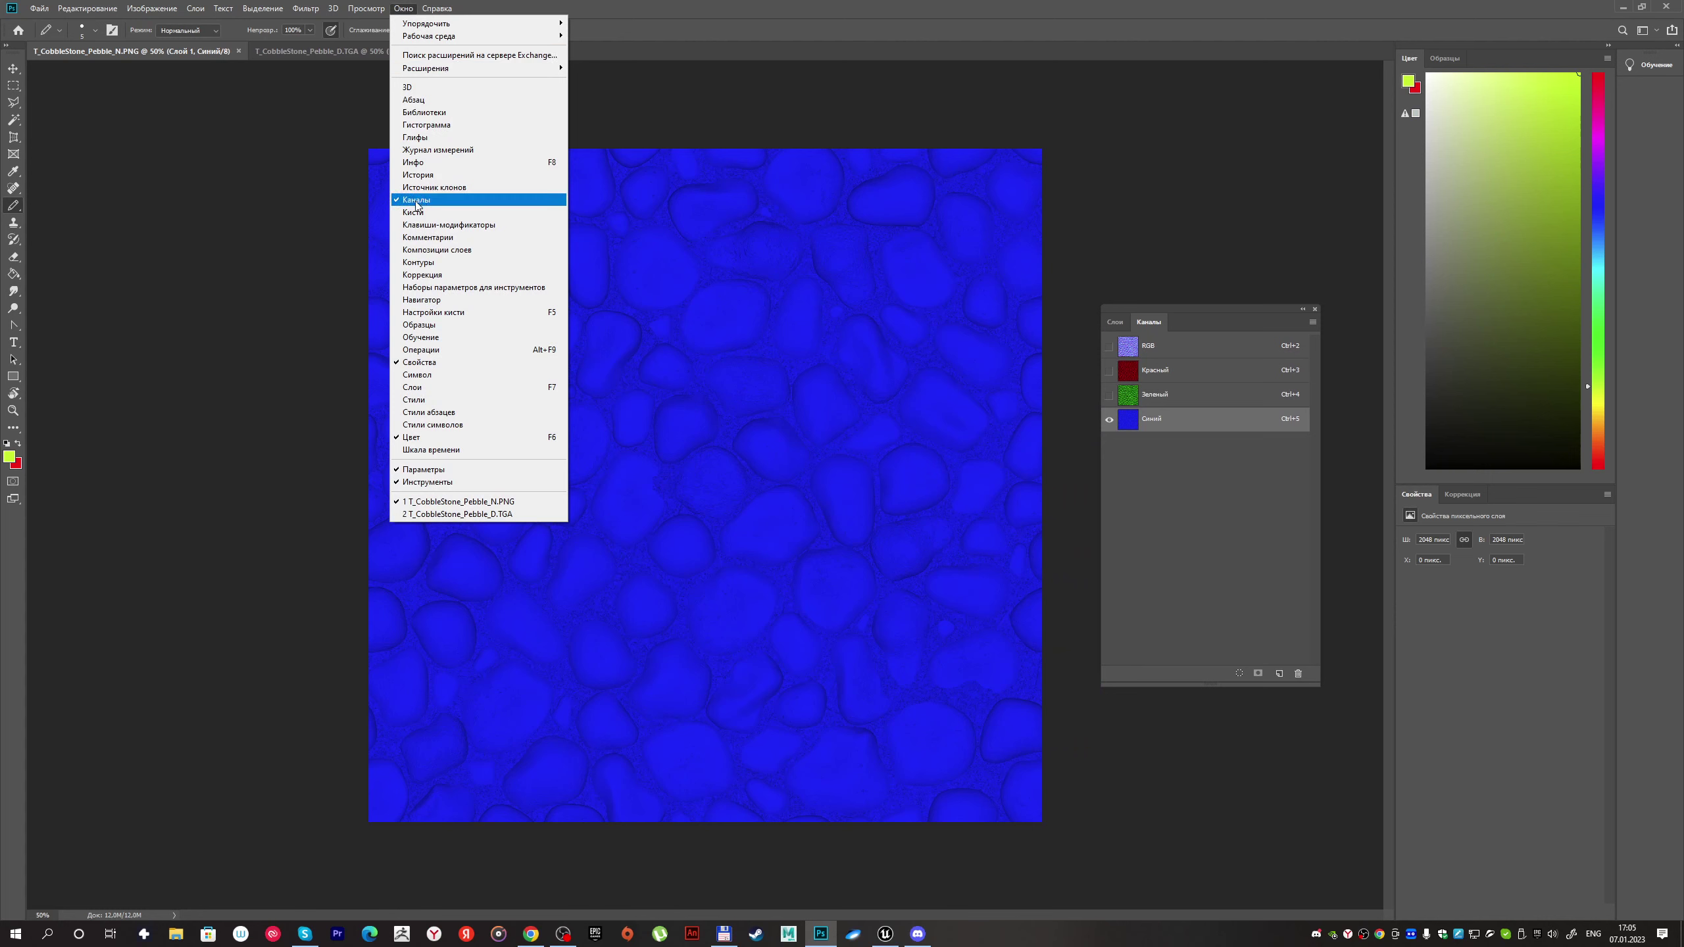
pyautogui.moveTo(1228, 308); pyautogui.dragTo(1206, 292)
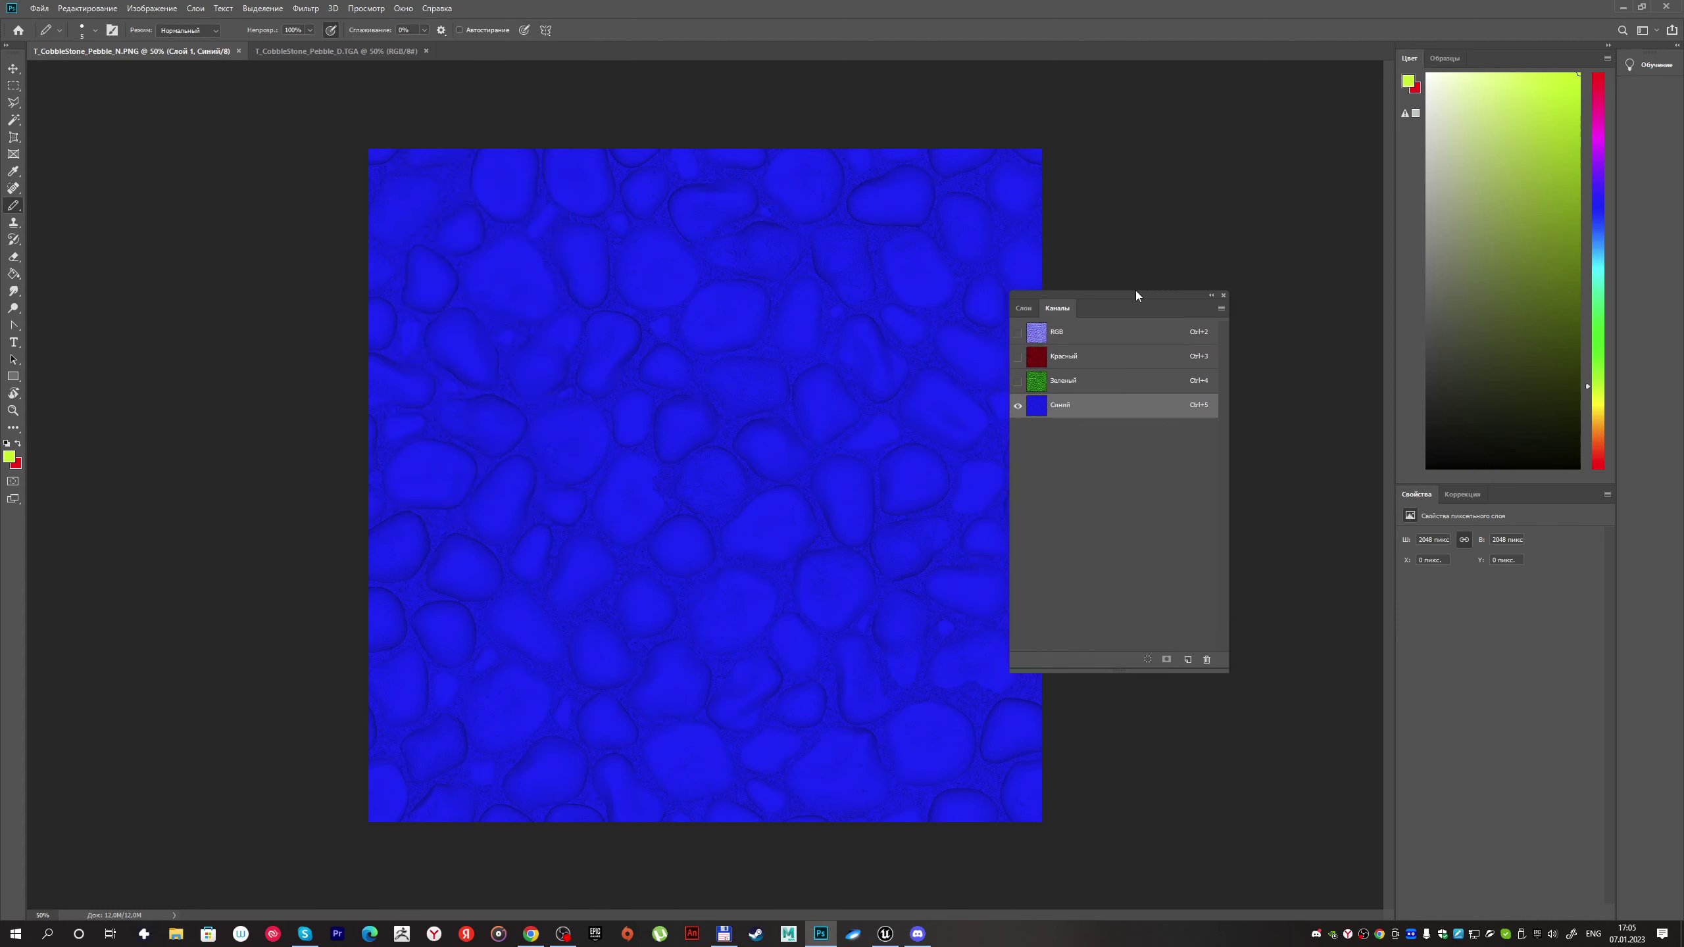
pyautogui.click(1164, 380)
pyautogui.click(1165, 356)
pyautogui.click(1169, 380)
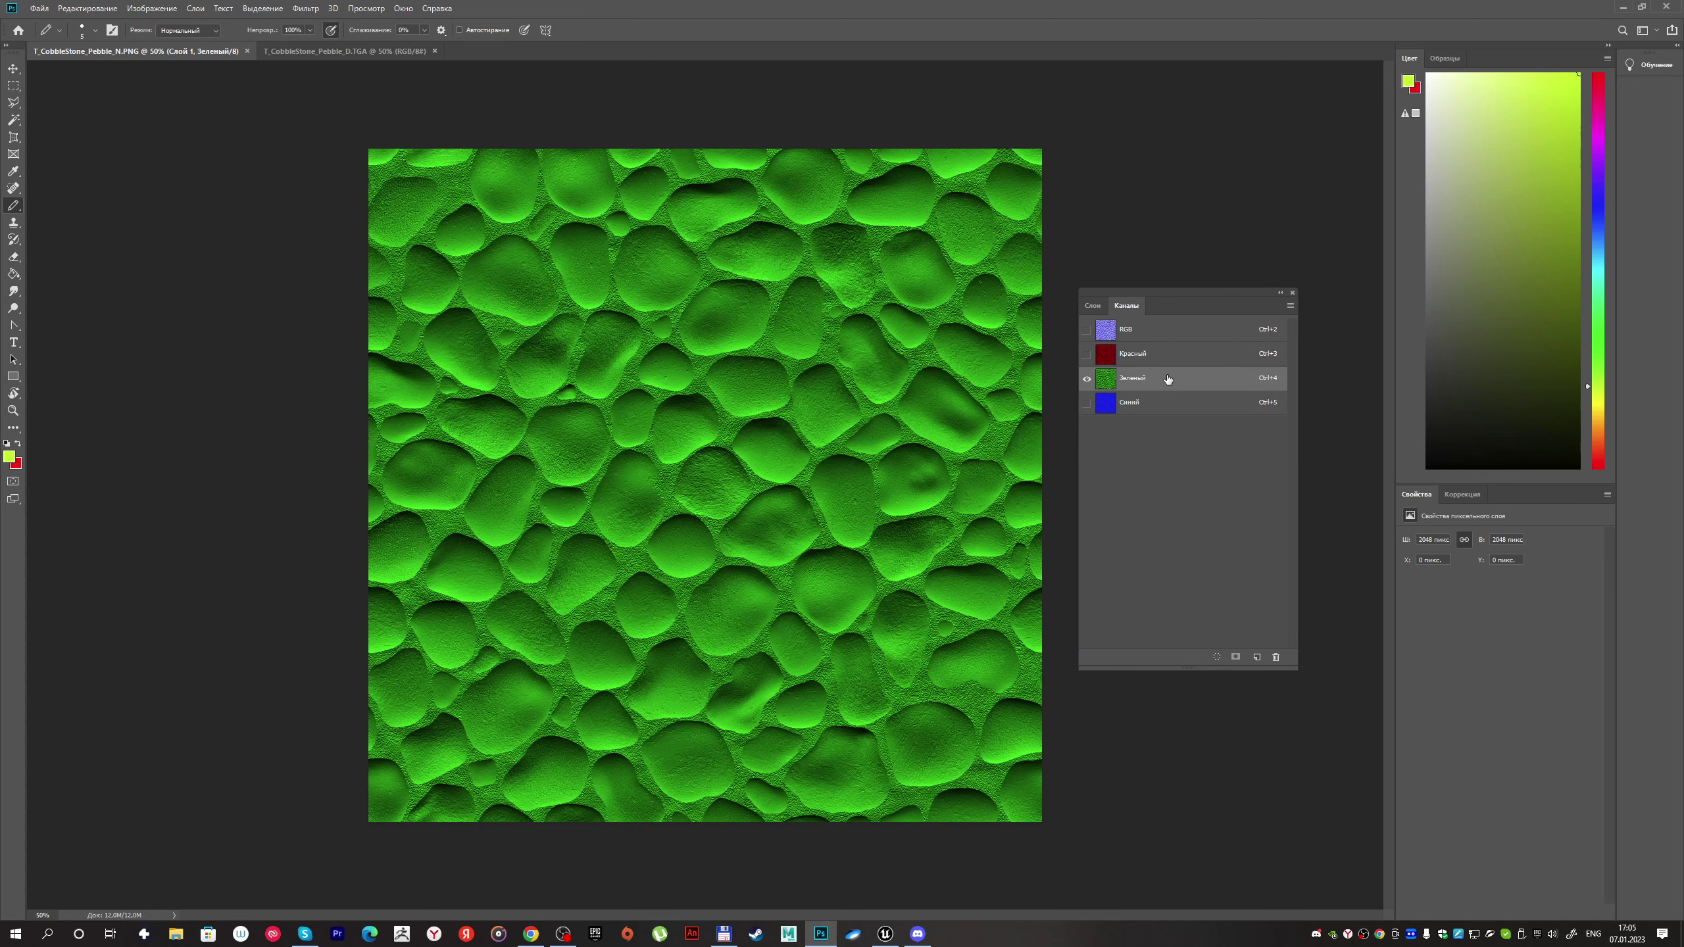
pyautogui.click(1154, 406)
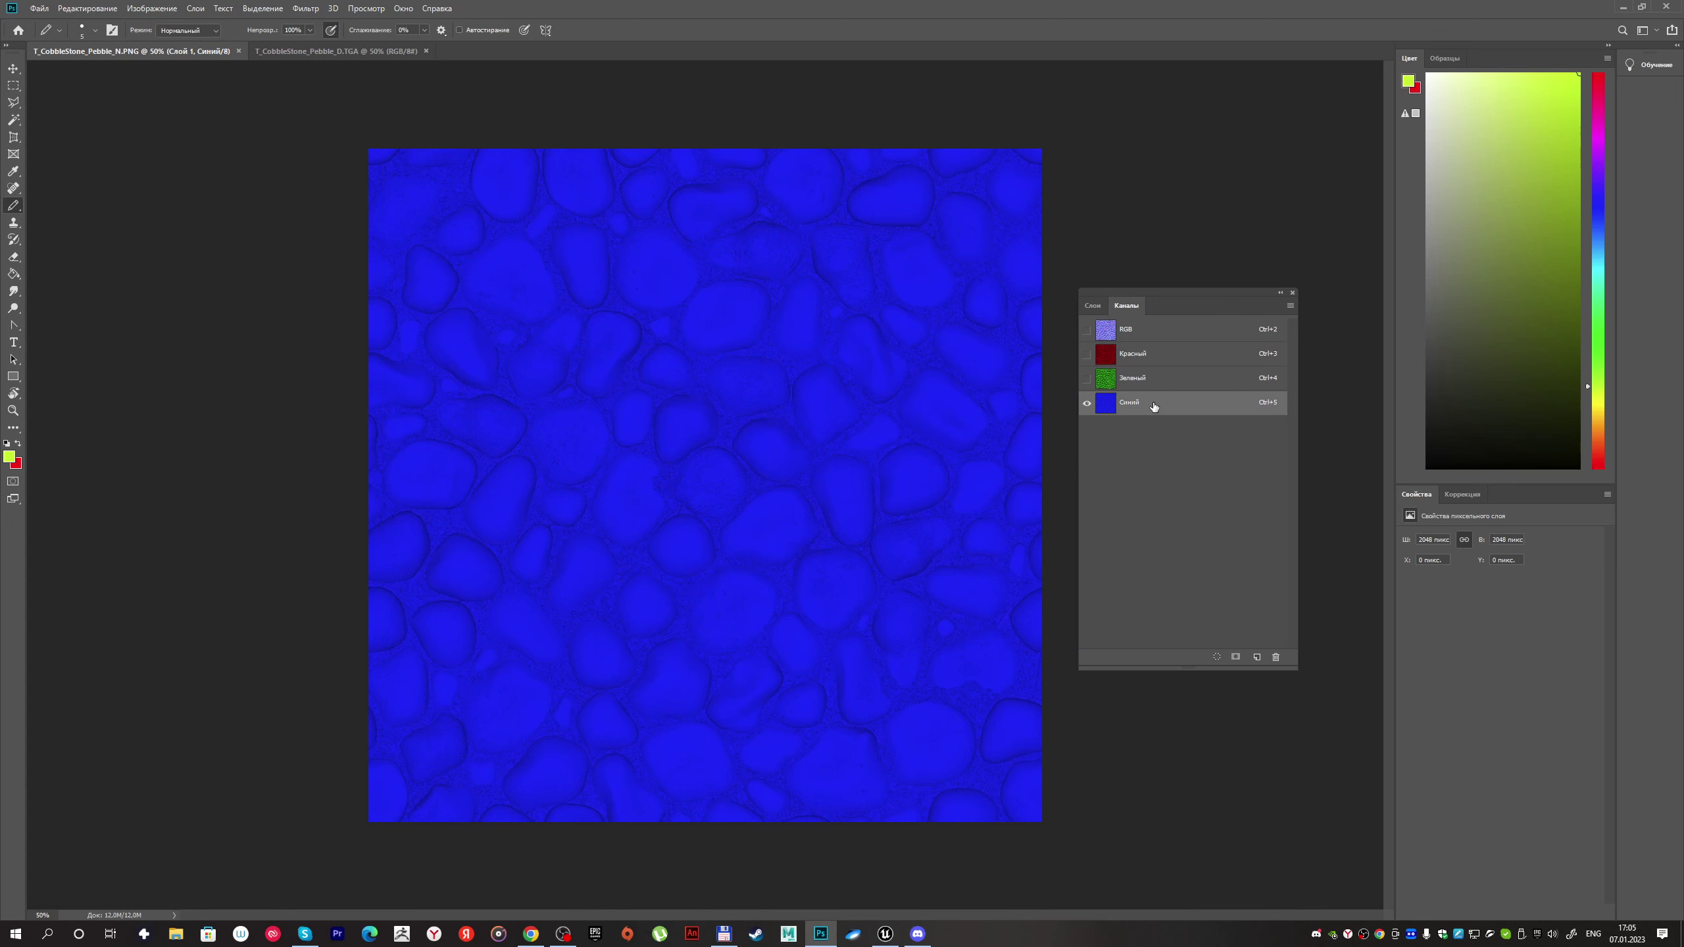
pyautogui.click(1162, 384)
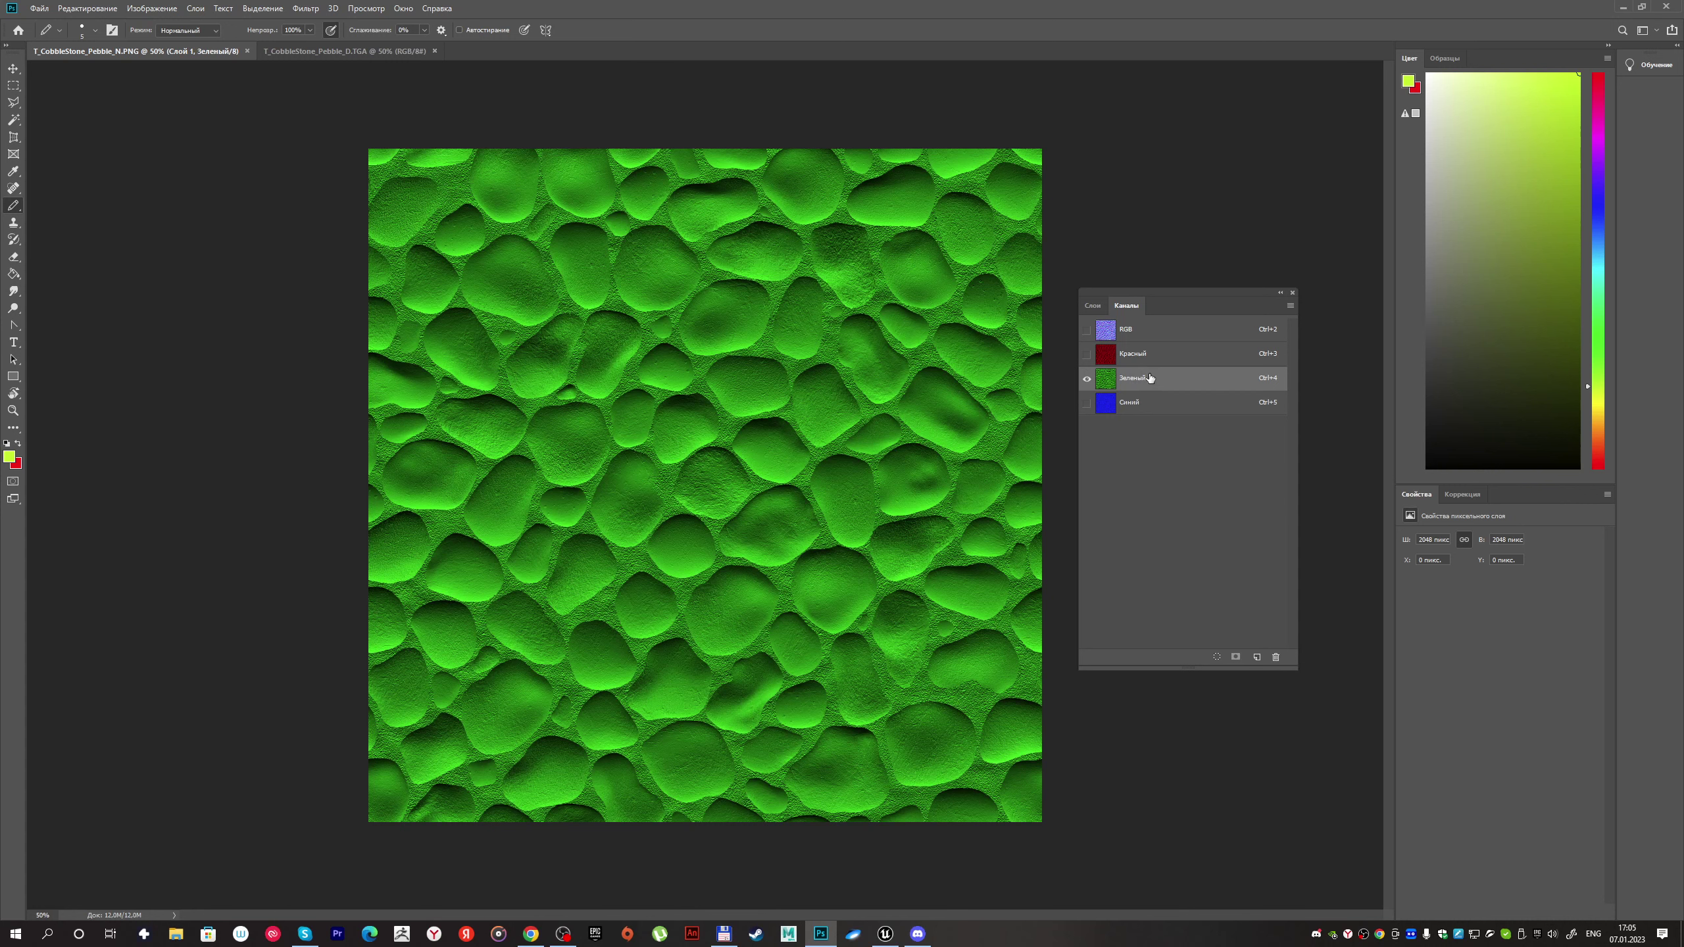
# Step: Copy the normal map's whole green channel and paste it into the blue channel
pyautogui.click(263, 8)
pyautogui.click(272, 21)
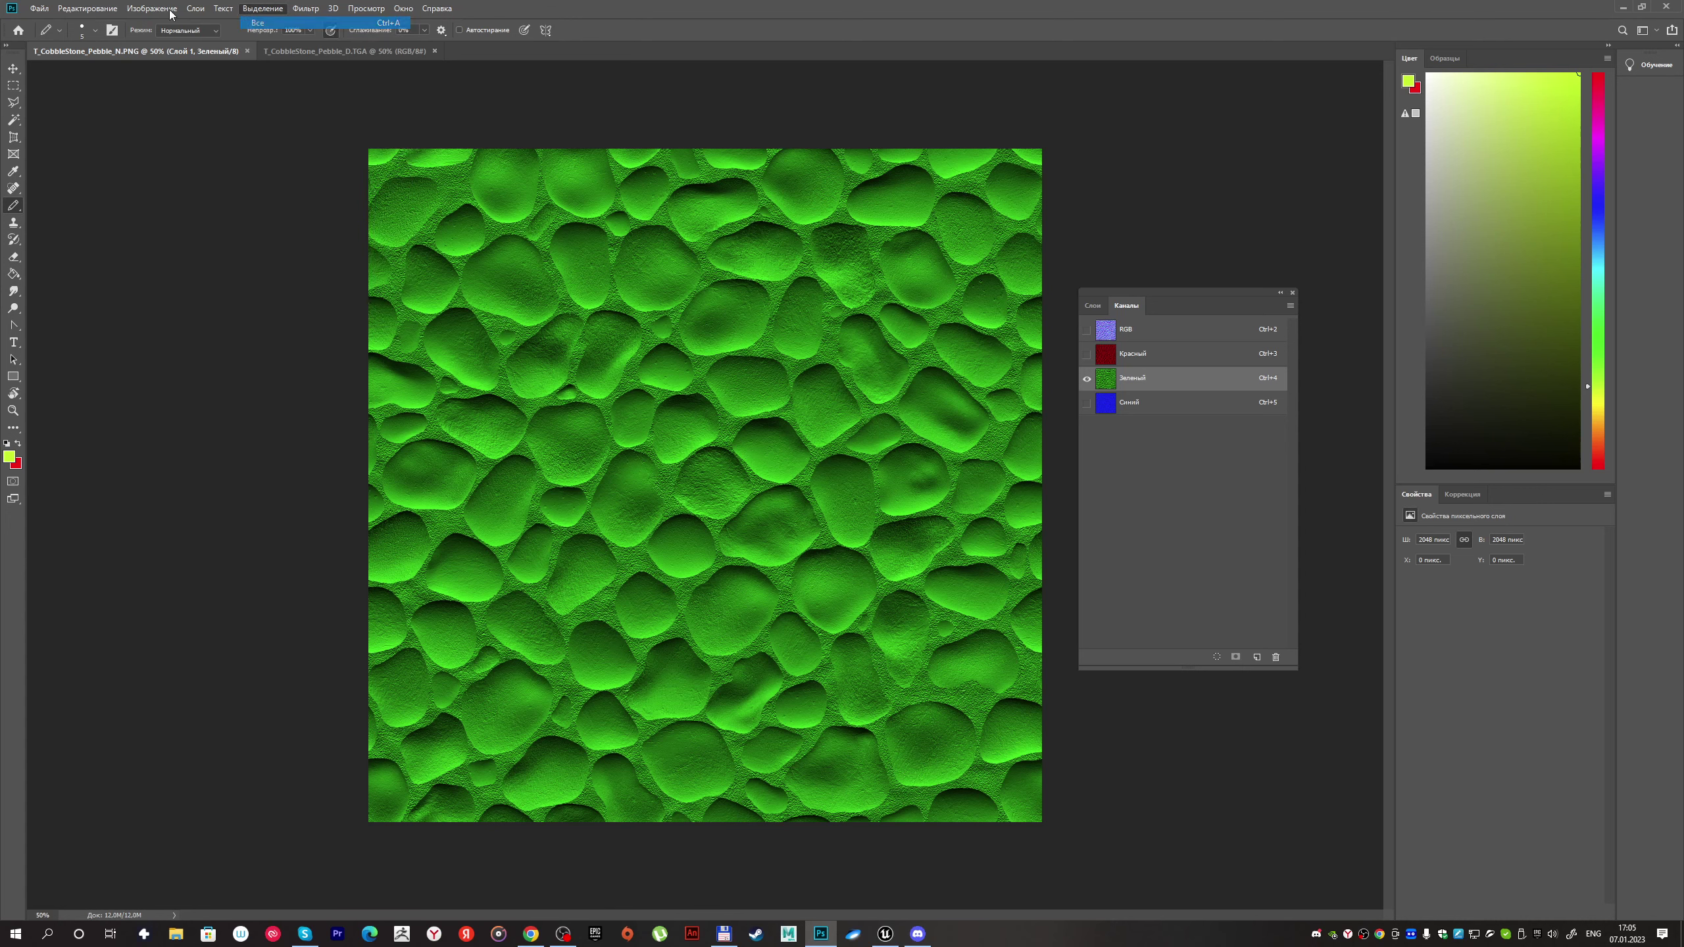
pyautogui.click(78, 8)
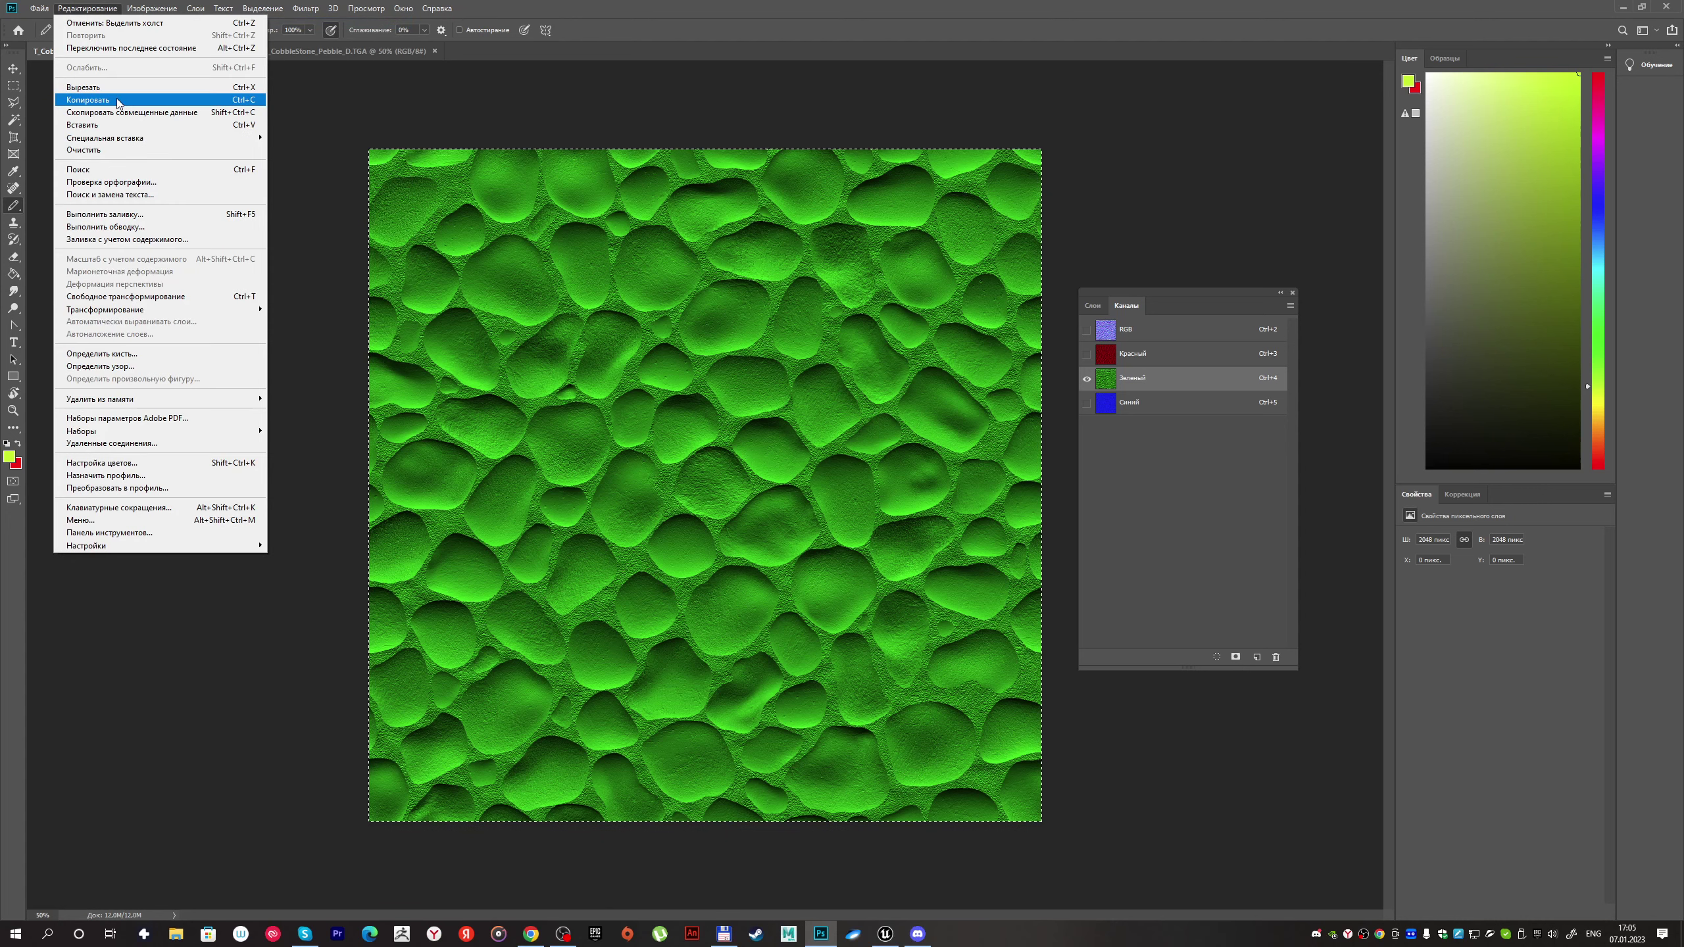
pyautogui.click(93, 100)
pyautogui.click(1193, 402)
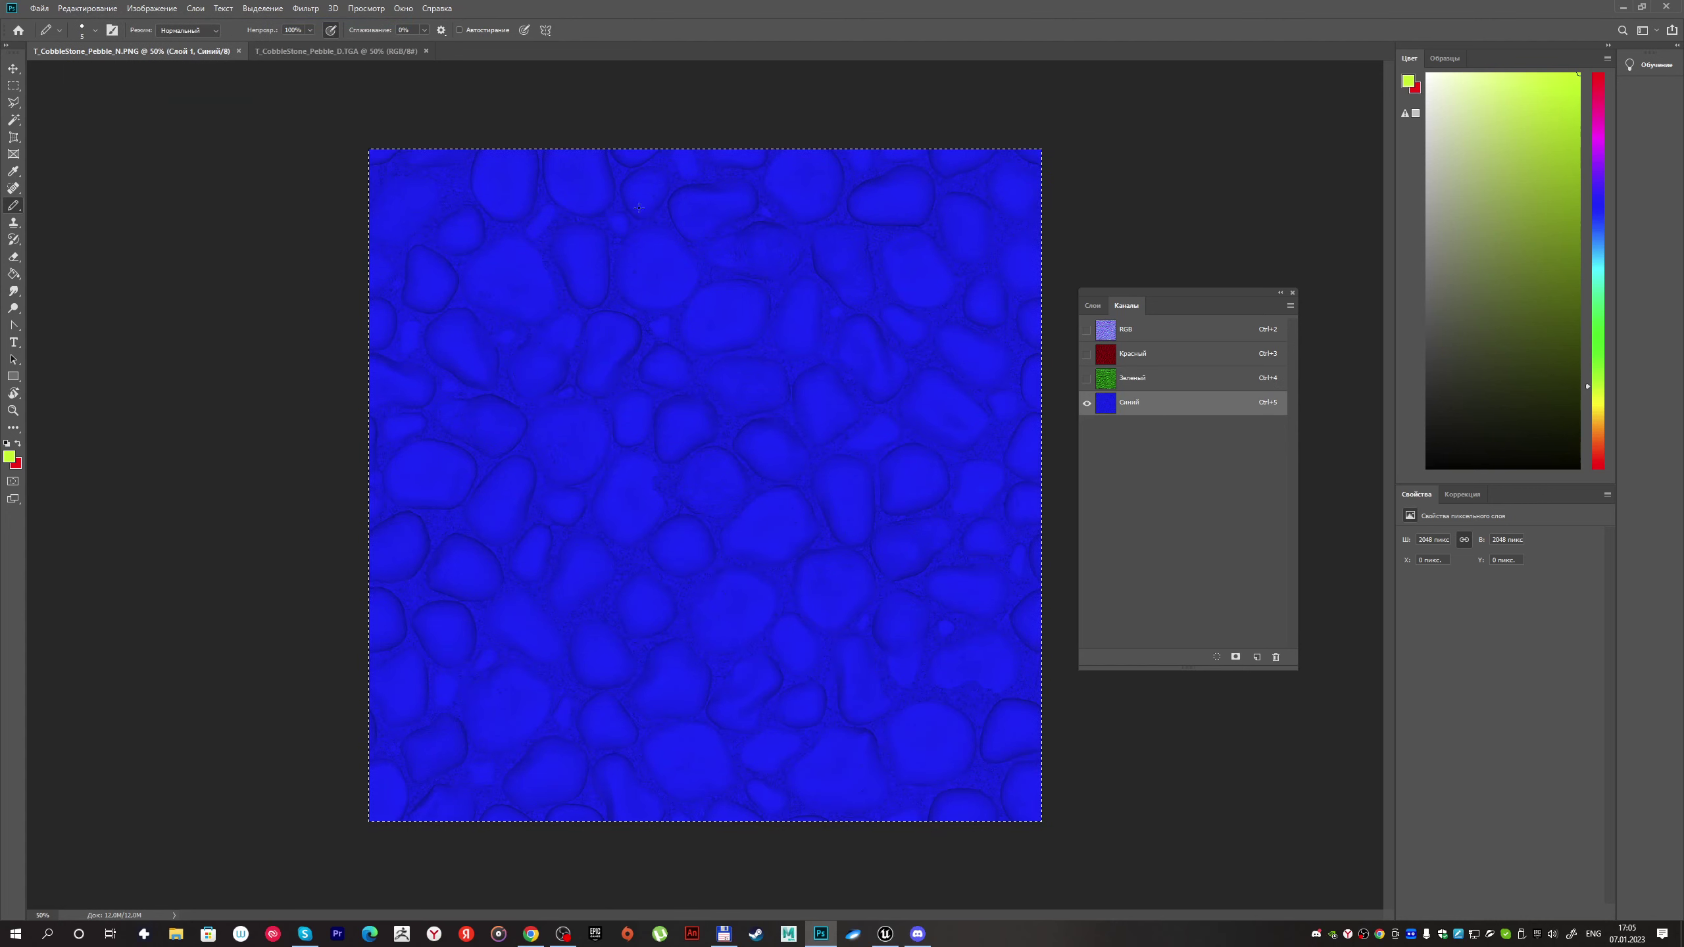
pyautogui.click(86, 9)
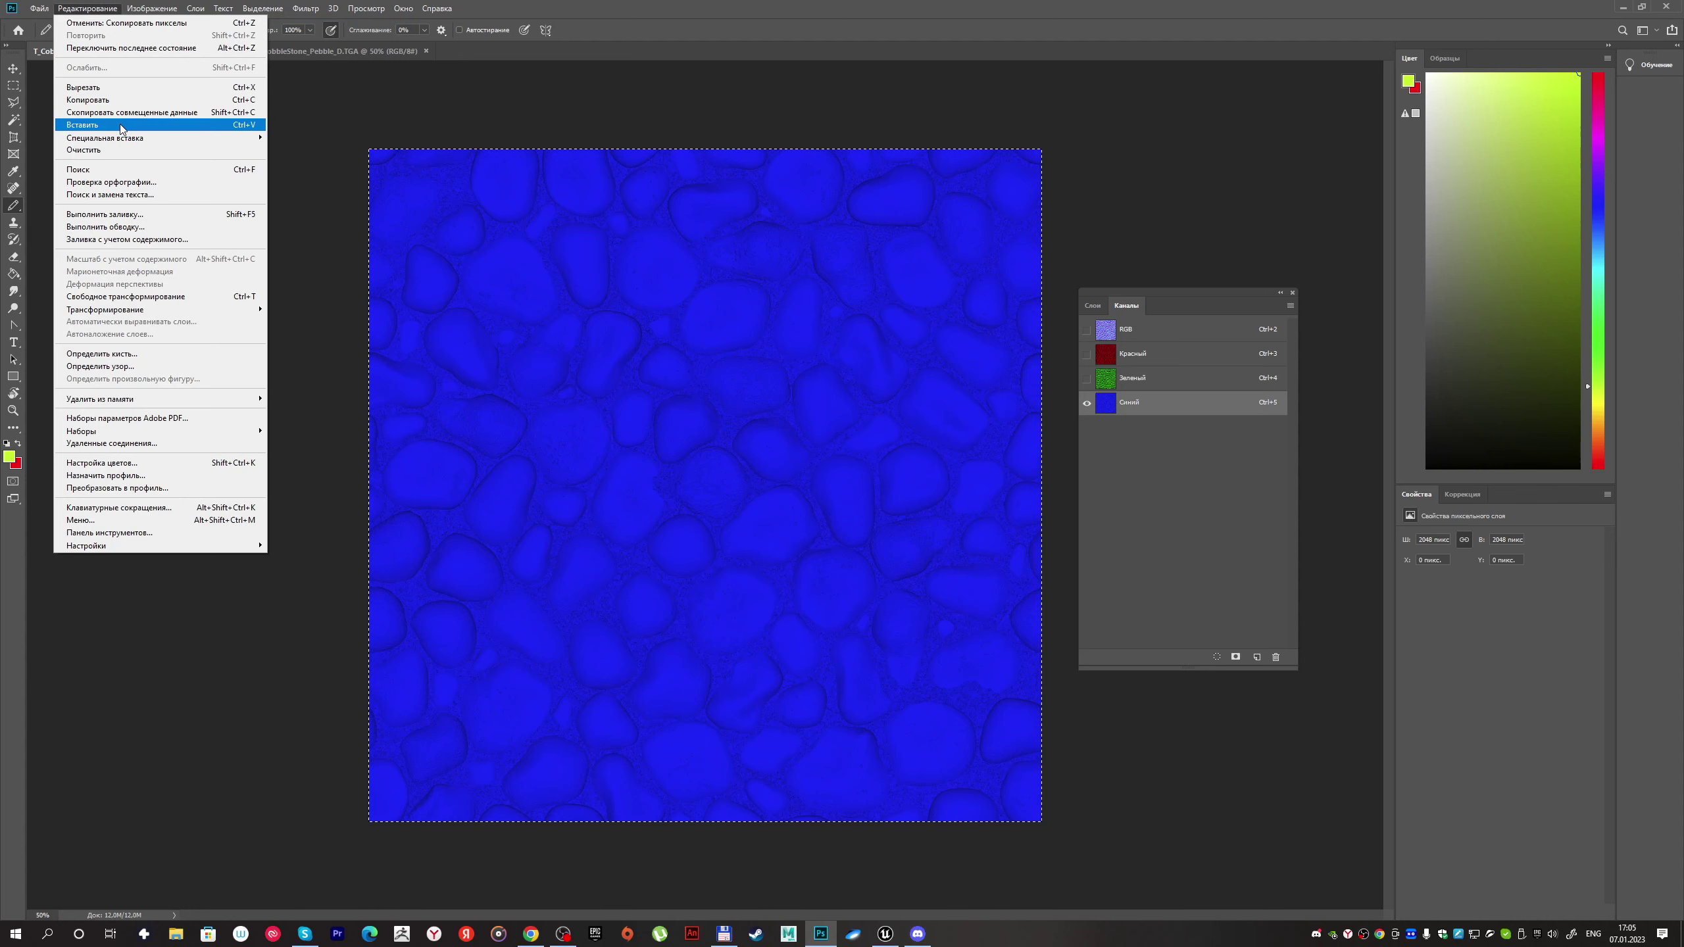
pyautogui.click(122, 126)
# Step: Toggle green and blue channel visibility to compare, leaving green active and shown alone
pyautogui.click(1087, 378)
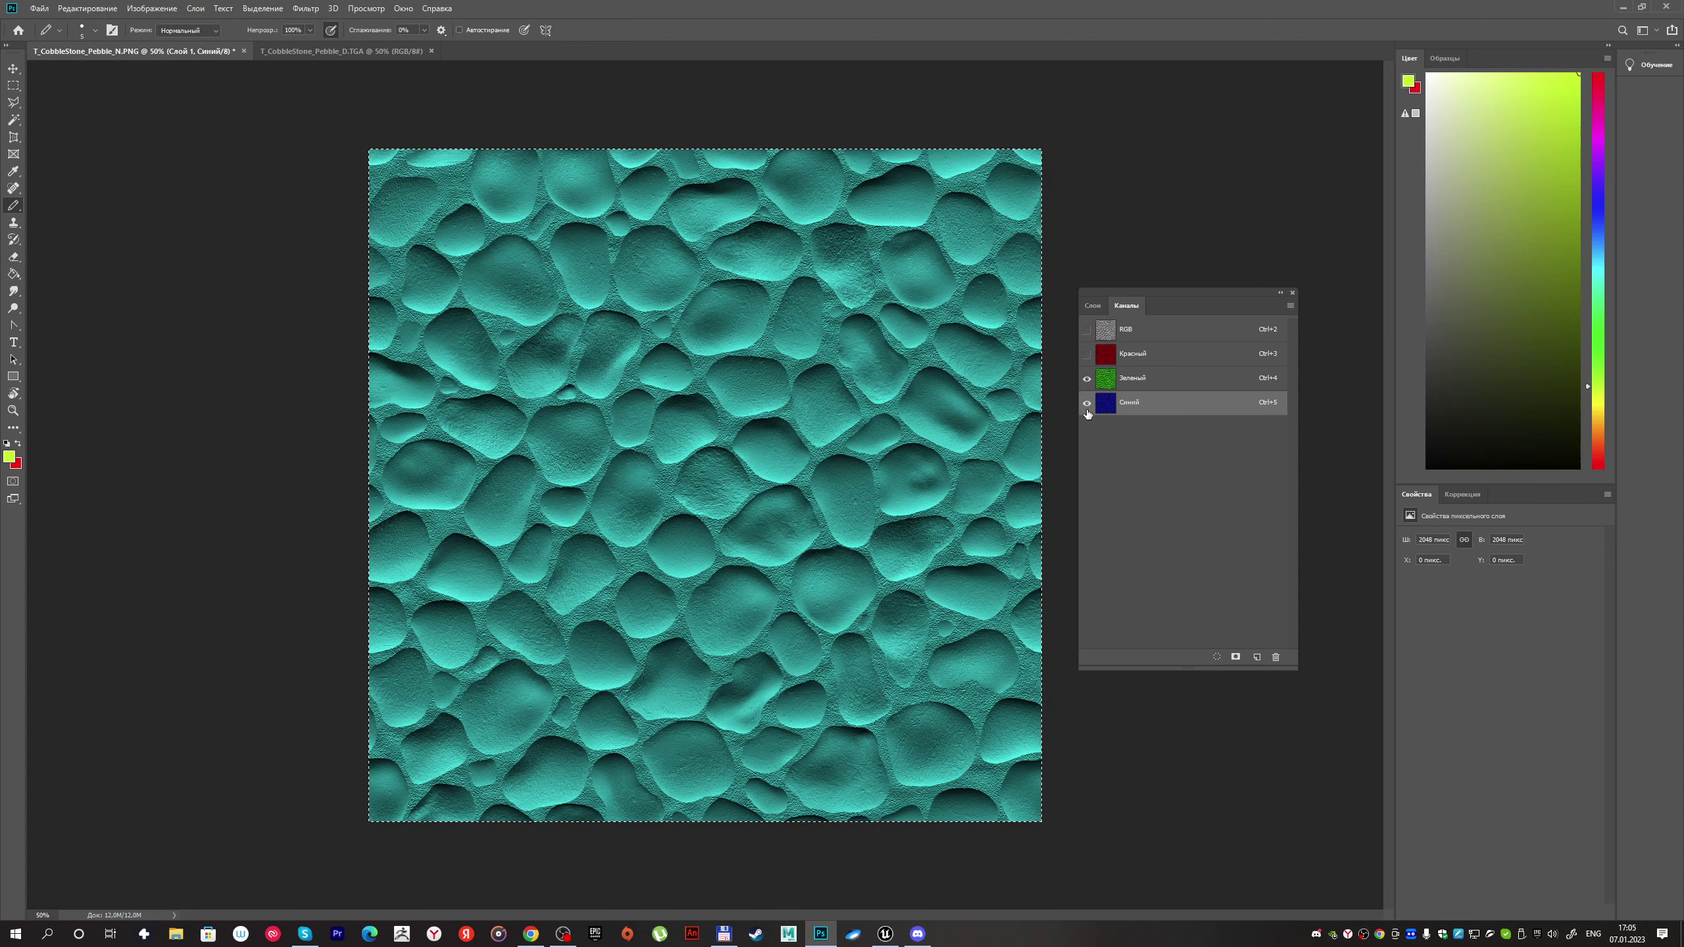
pyautogui.click(1087, 402)
pyautogui.click(1087, 402)
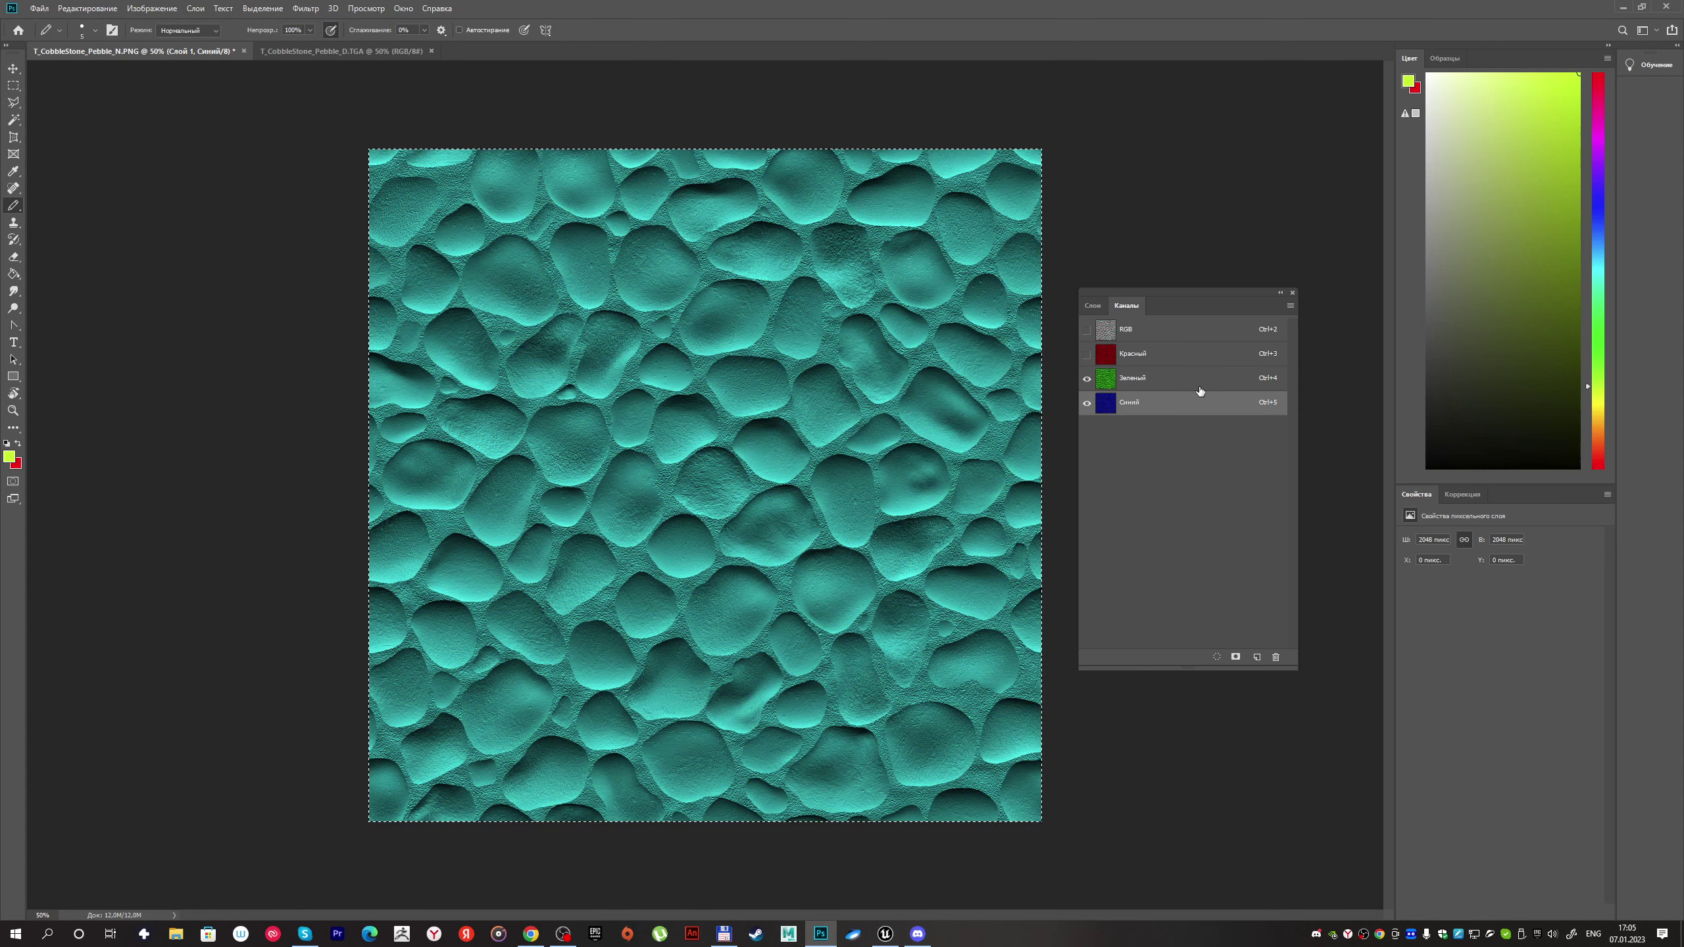
pyautogui.click(1177, 389)
pyautogui.click(1087, 403)
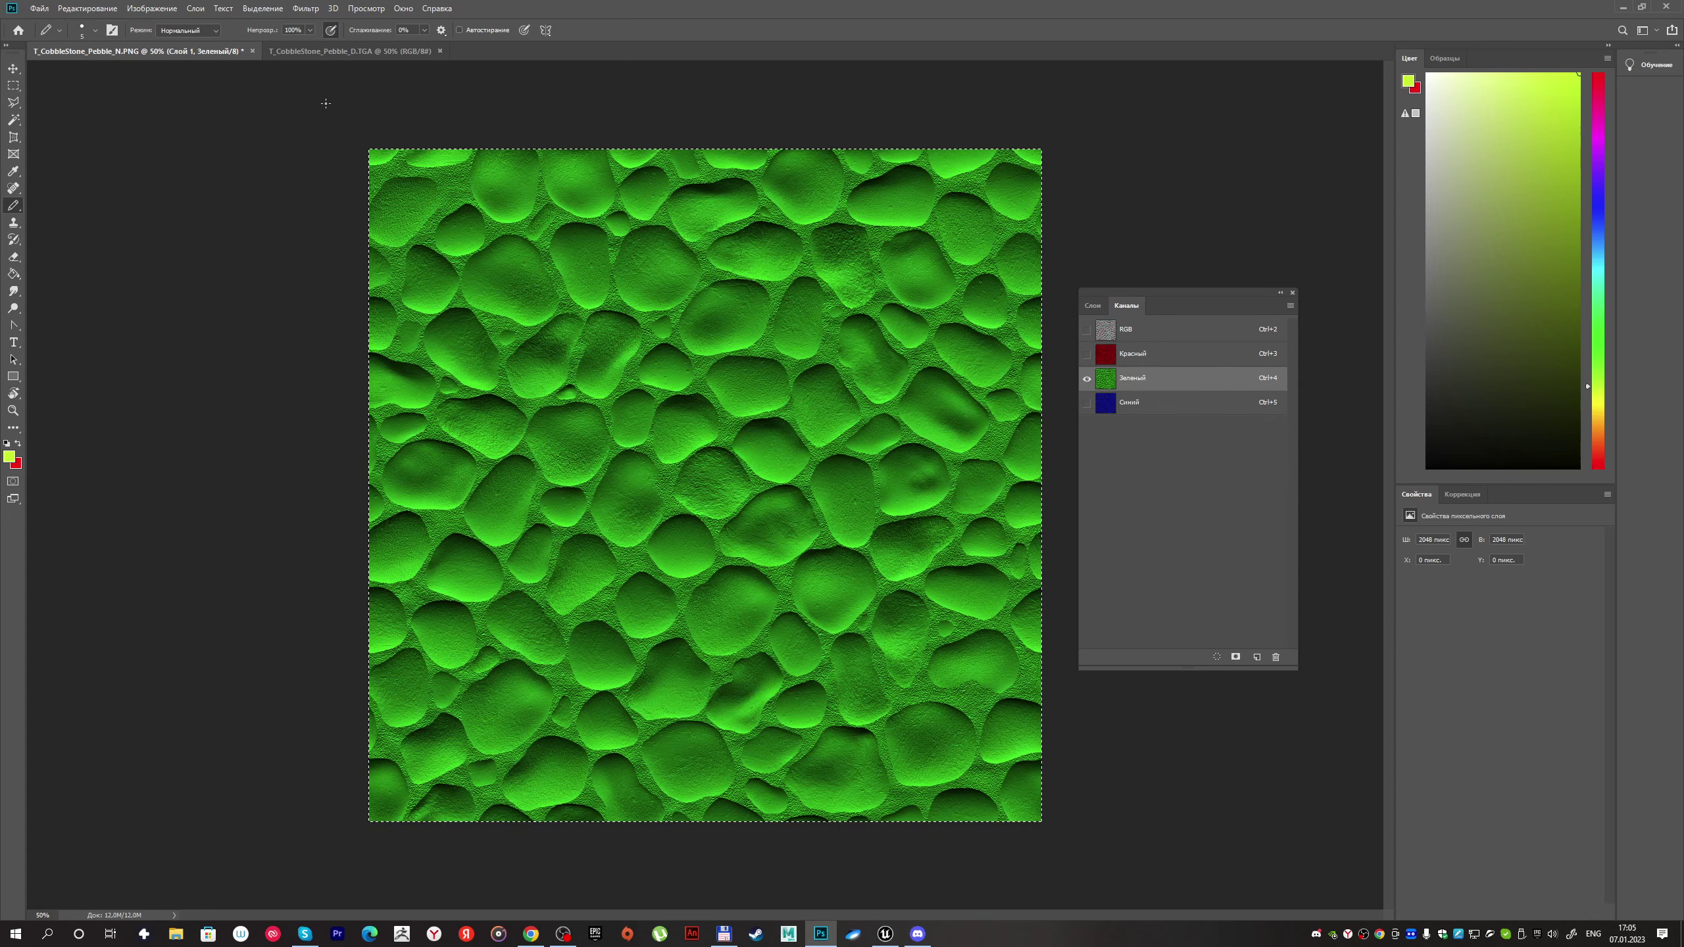
# Step: Copy the diffuse TGA's full Альфа 1 channel and paste it into the normal map's green channel
pyautogui.click(339, 52)
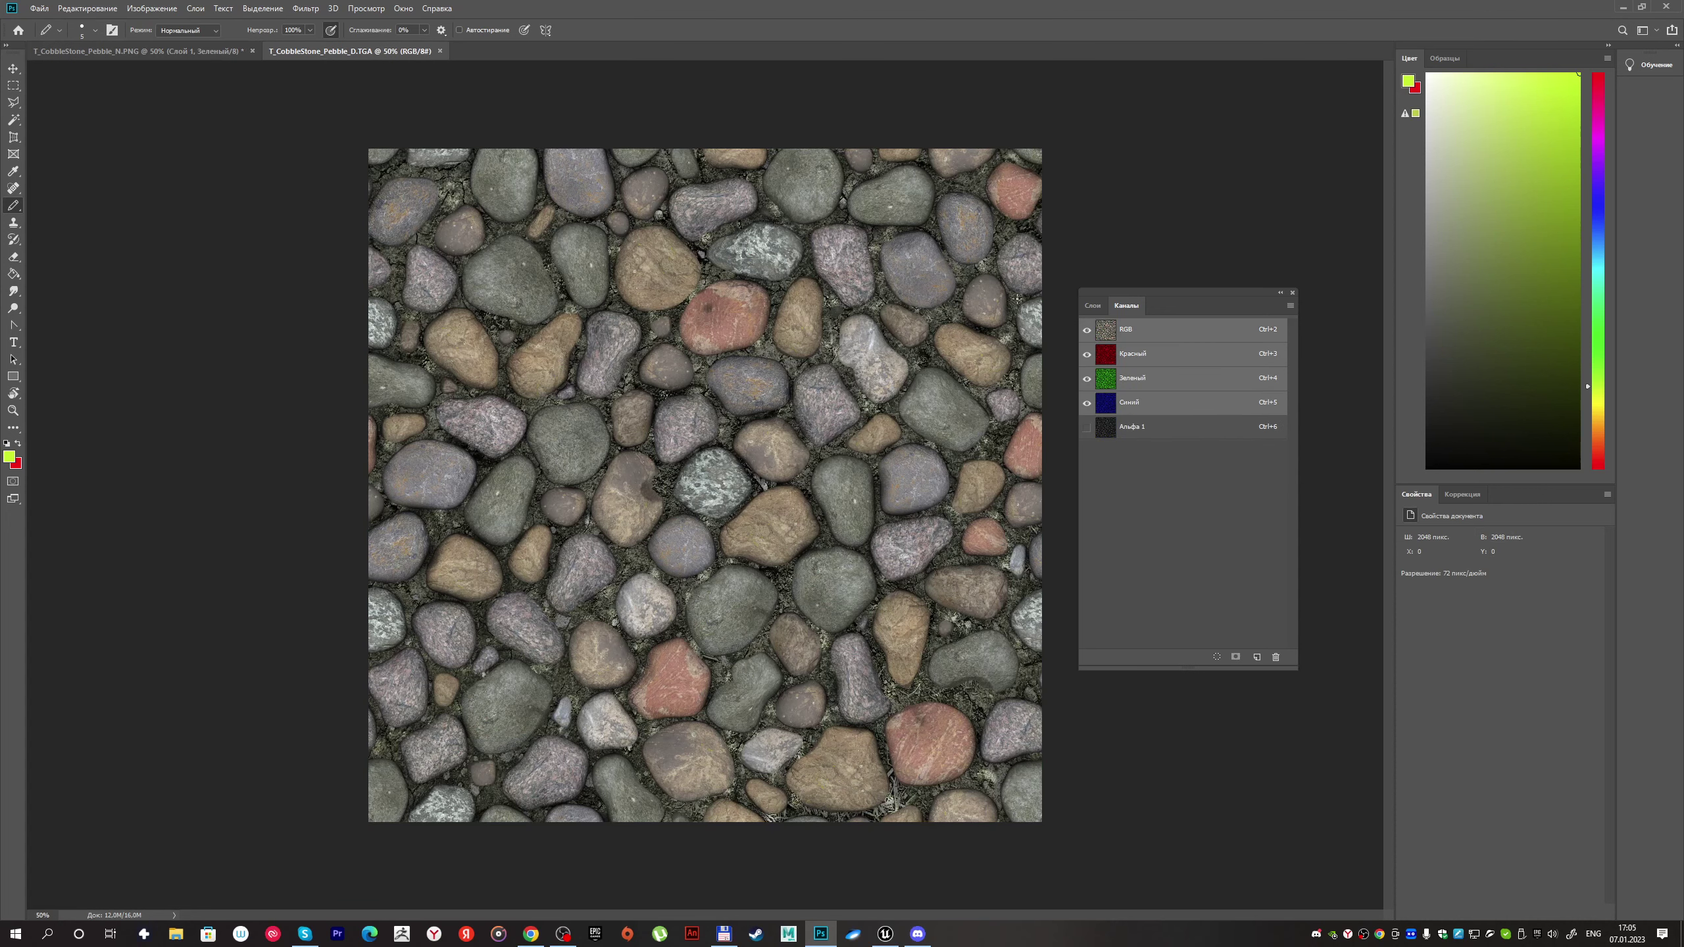
pyautogui.click(1141, 428)
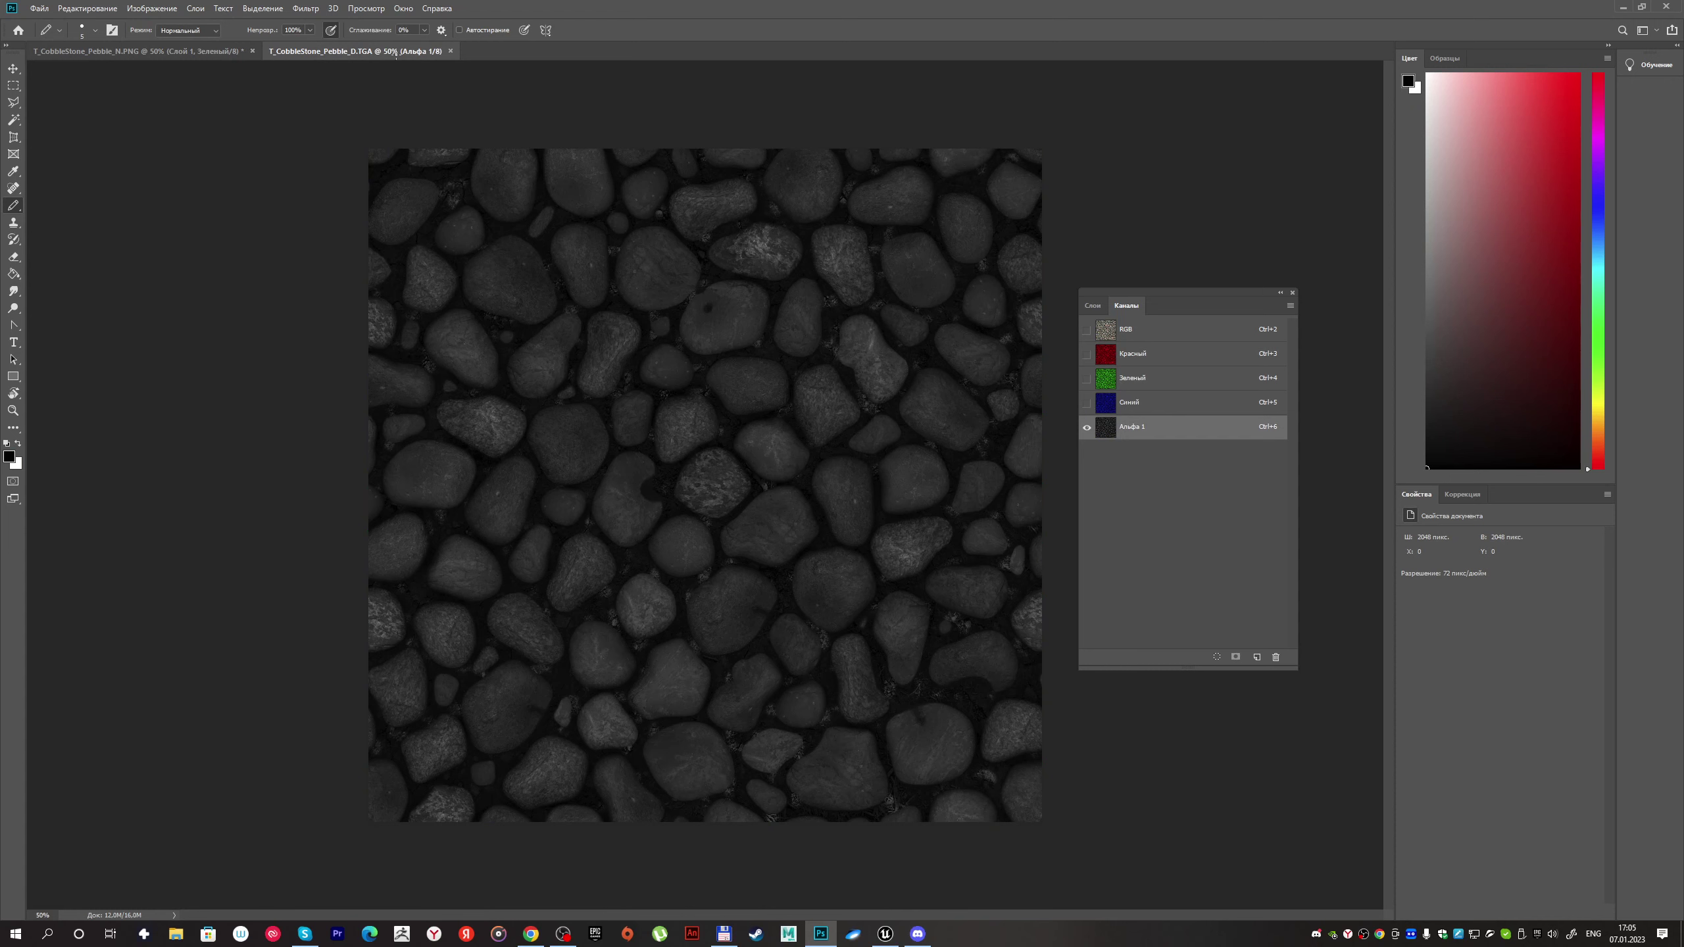
pyautogui.click(264, 9)
pyautogui.click(265, 23)
pyautogui.click(87, 8)
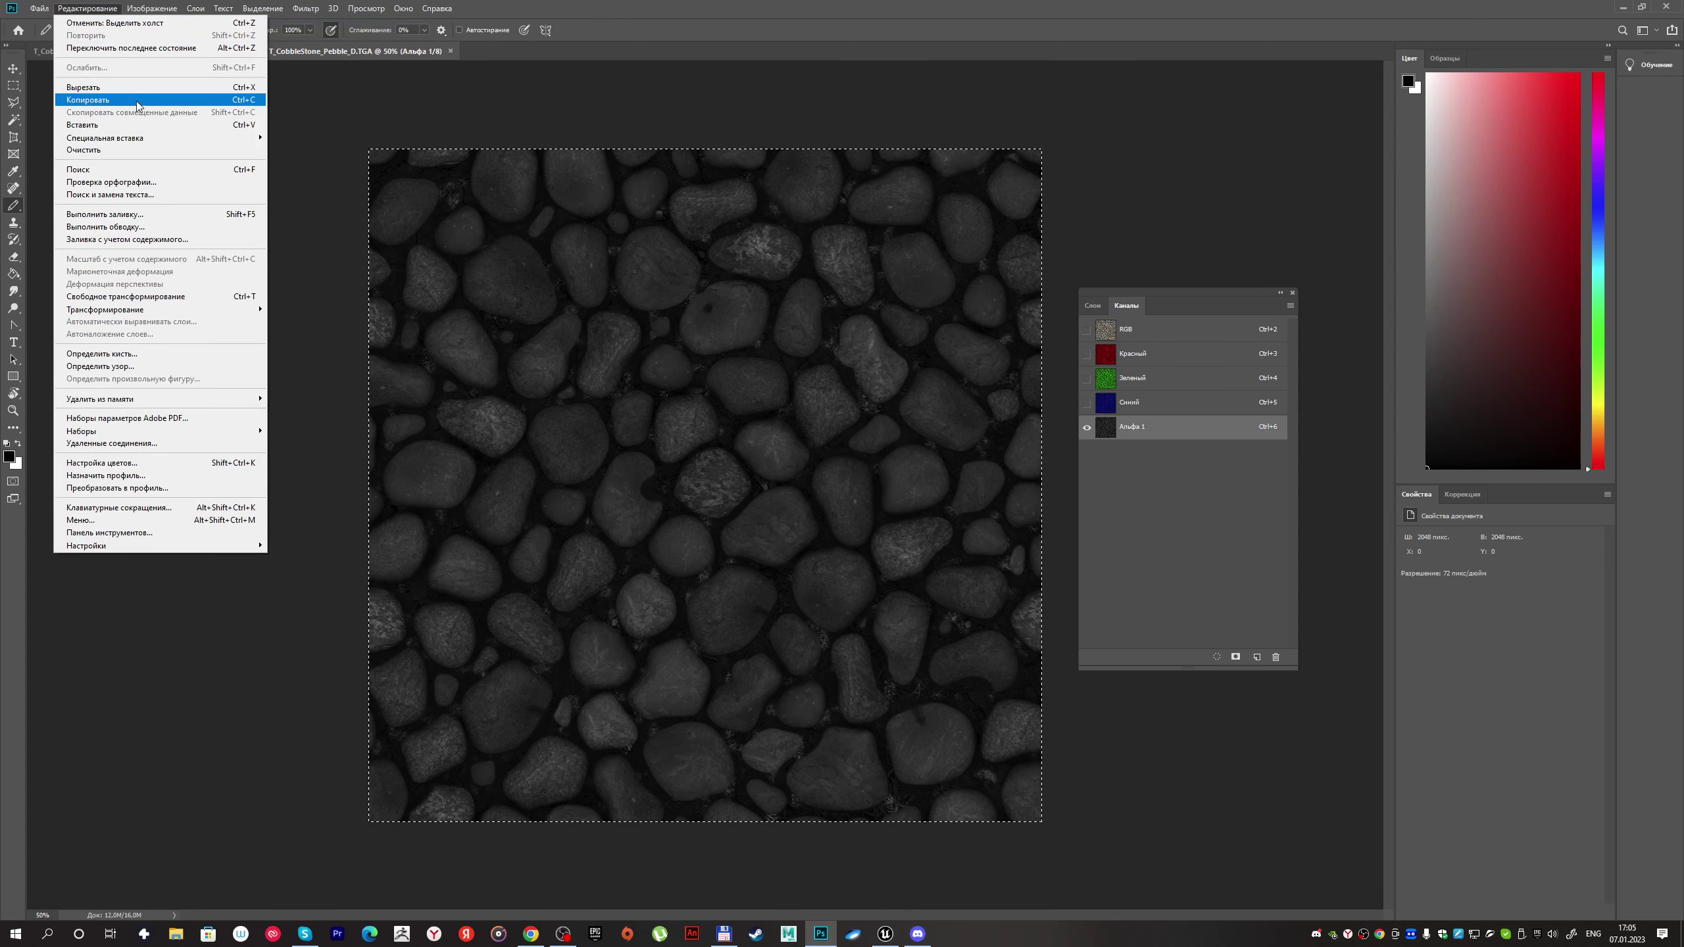
pyautogui.click(130, 100)
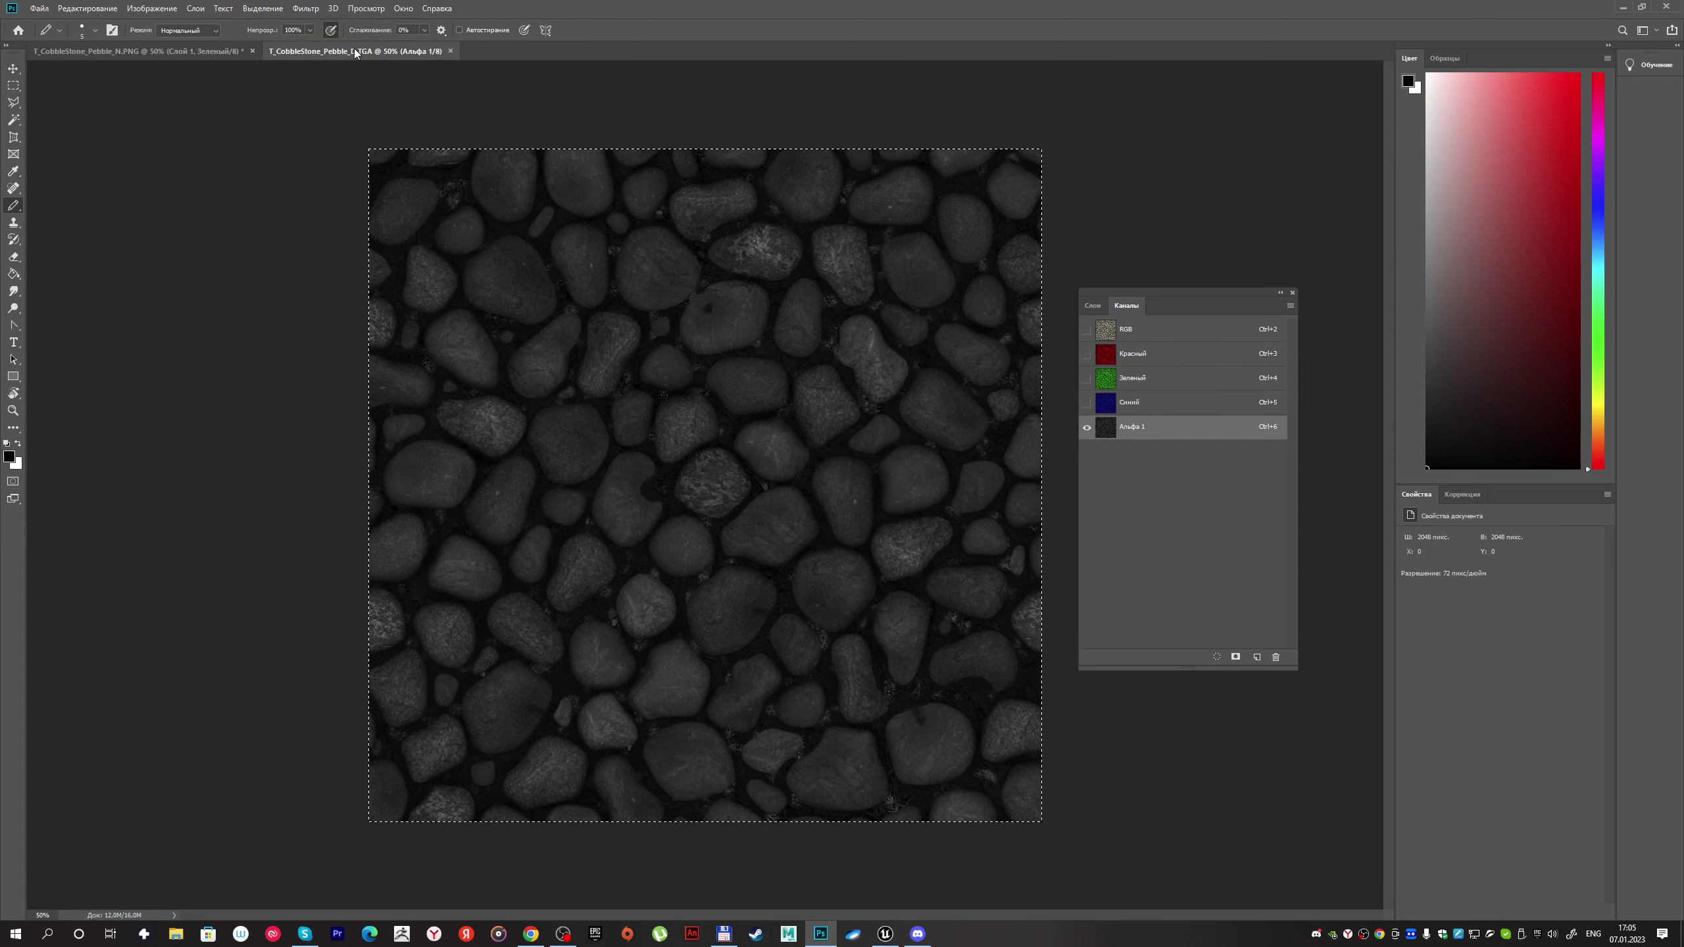
pyautogui.click(208, 53)
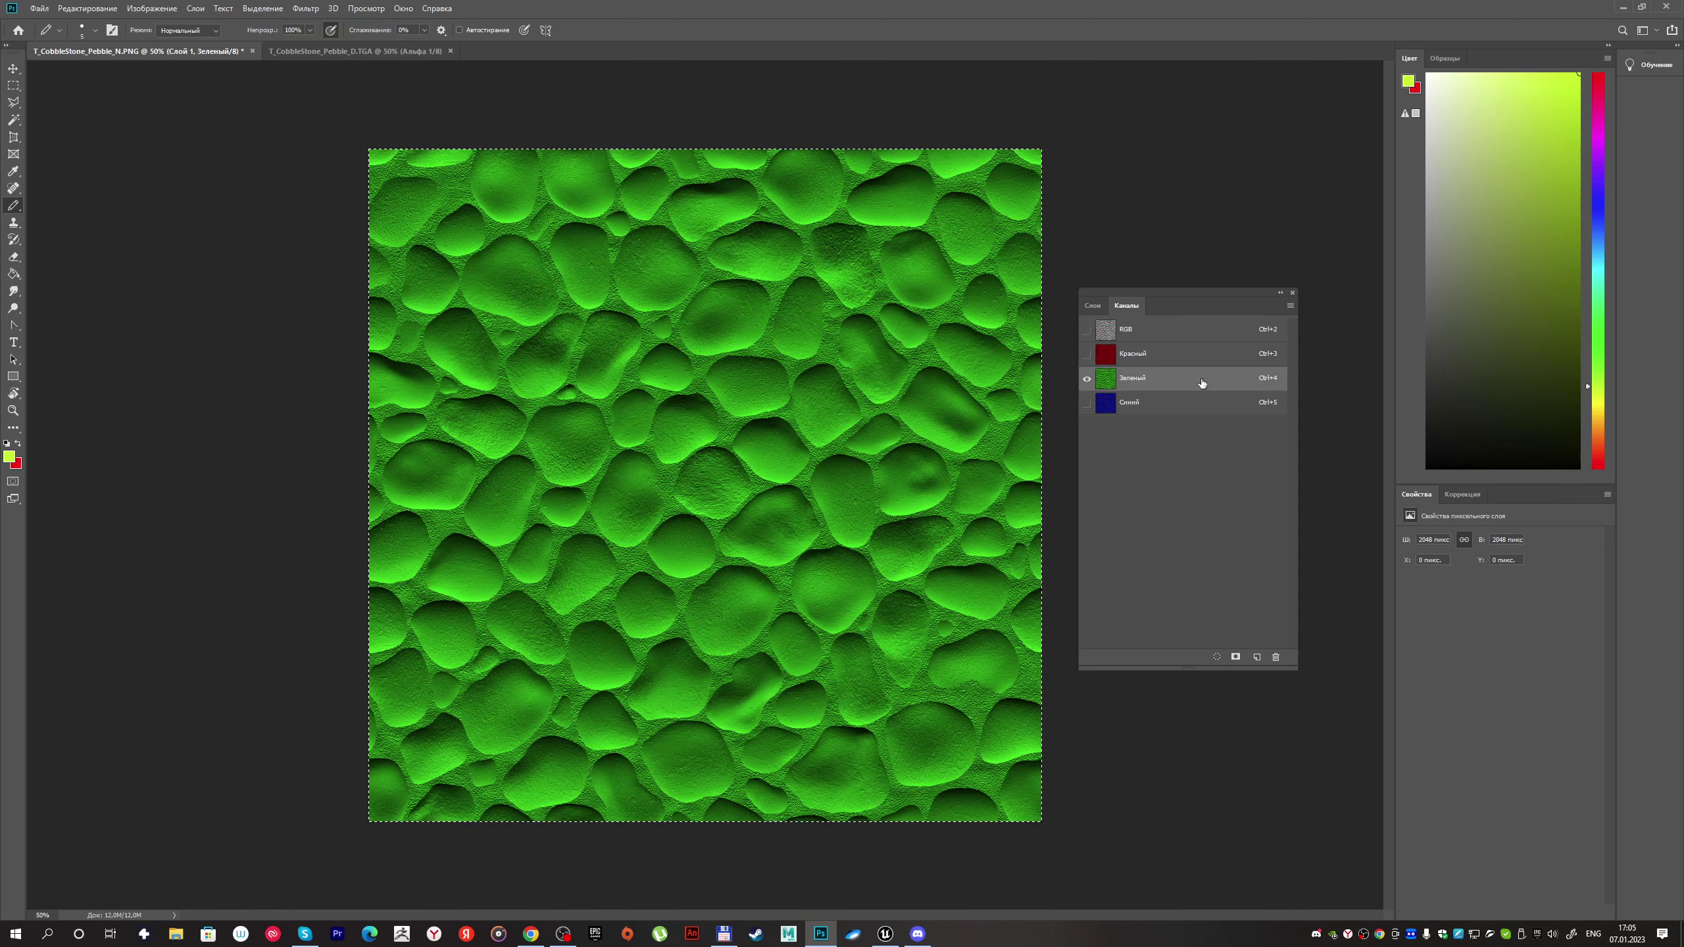
pyautogui.click(86, 7)
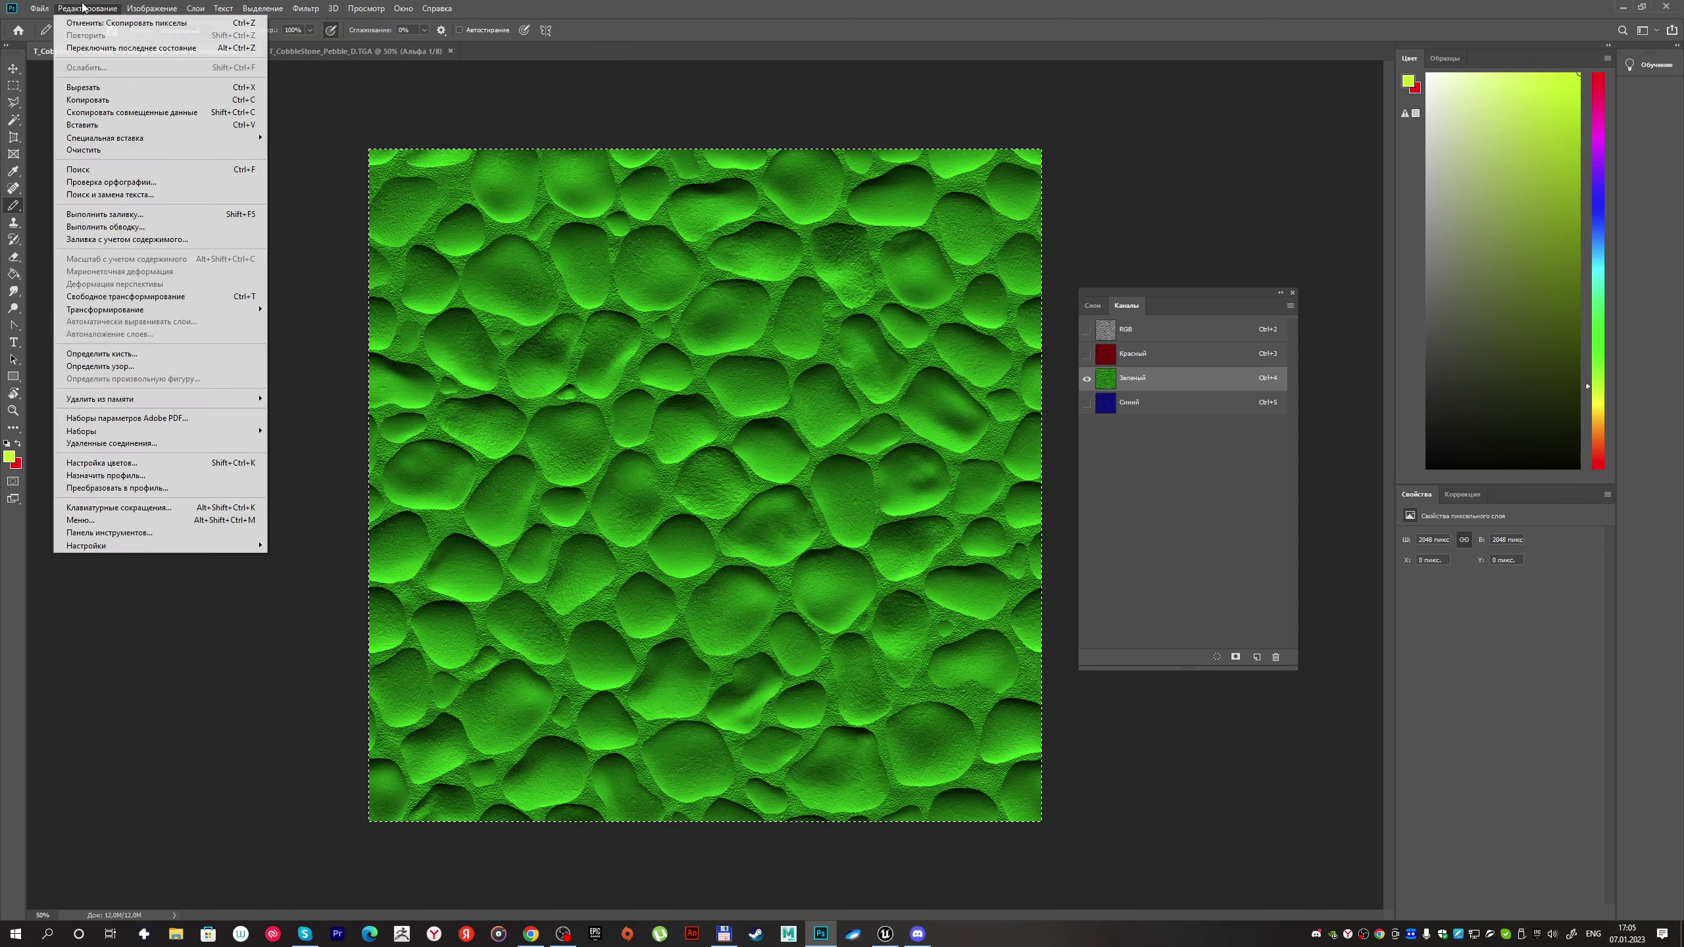
pyautogui.click(109, 126)
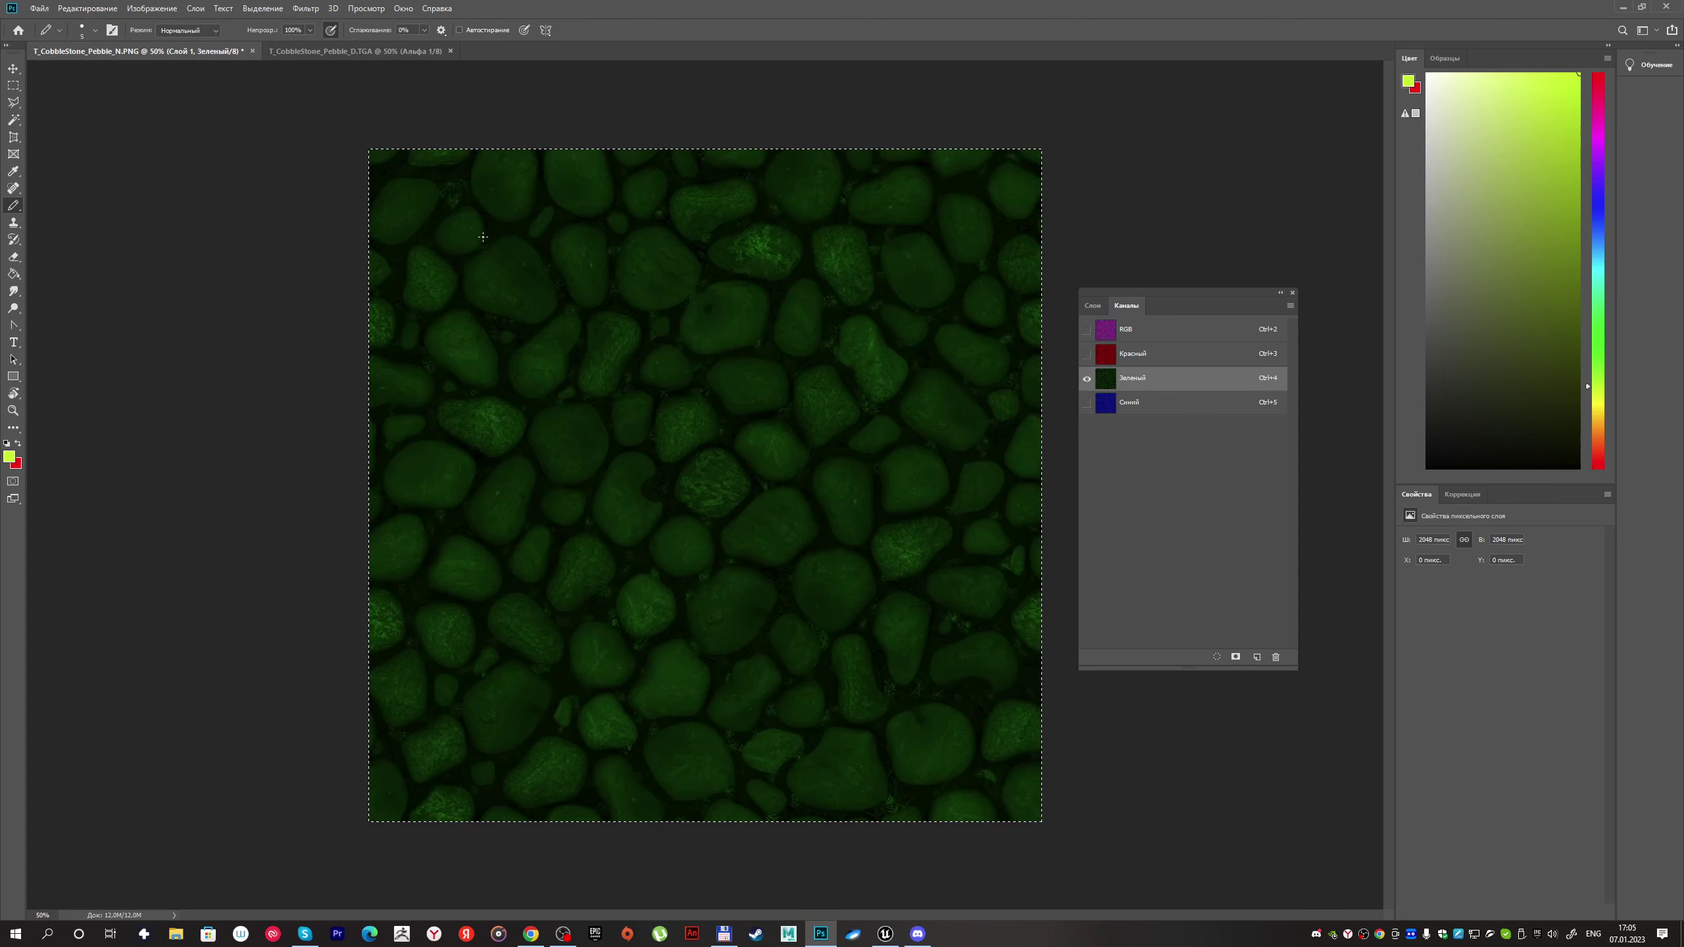
# Step: Save the edited normal map as T_normal_new.png, accepting the default PNG options
pyautogui.click(1093, 306)
pyautogui.click(38, 7)
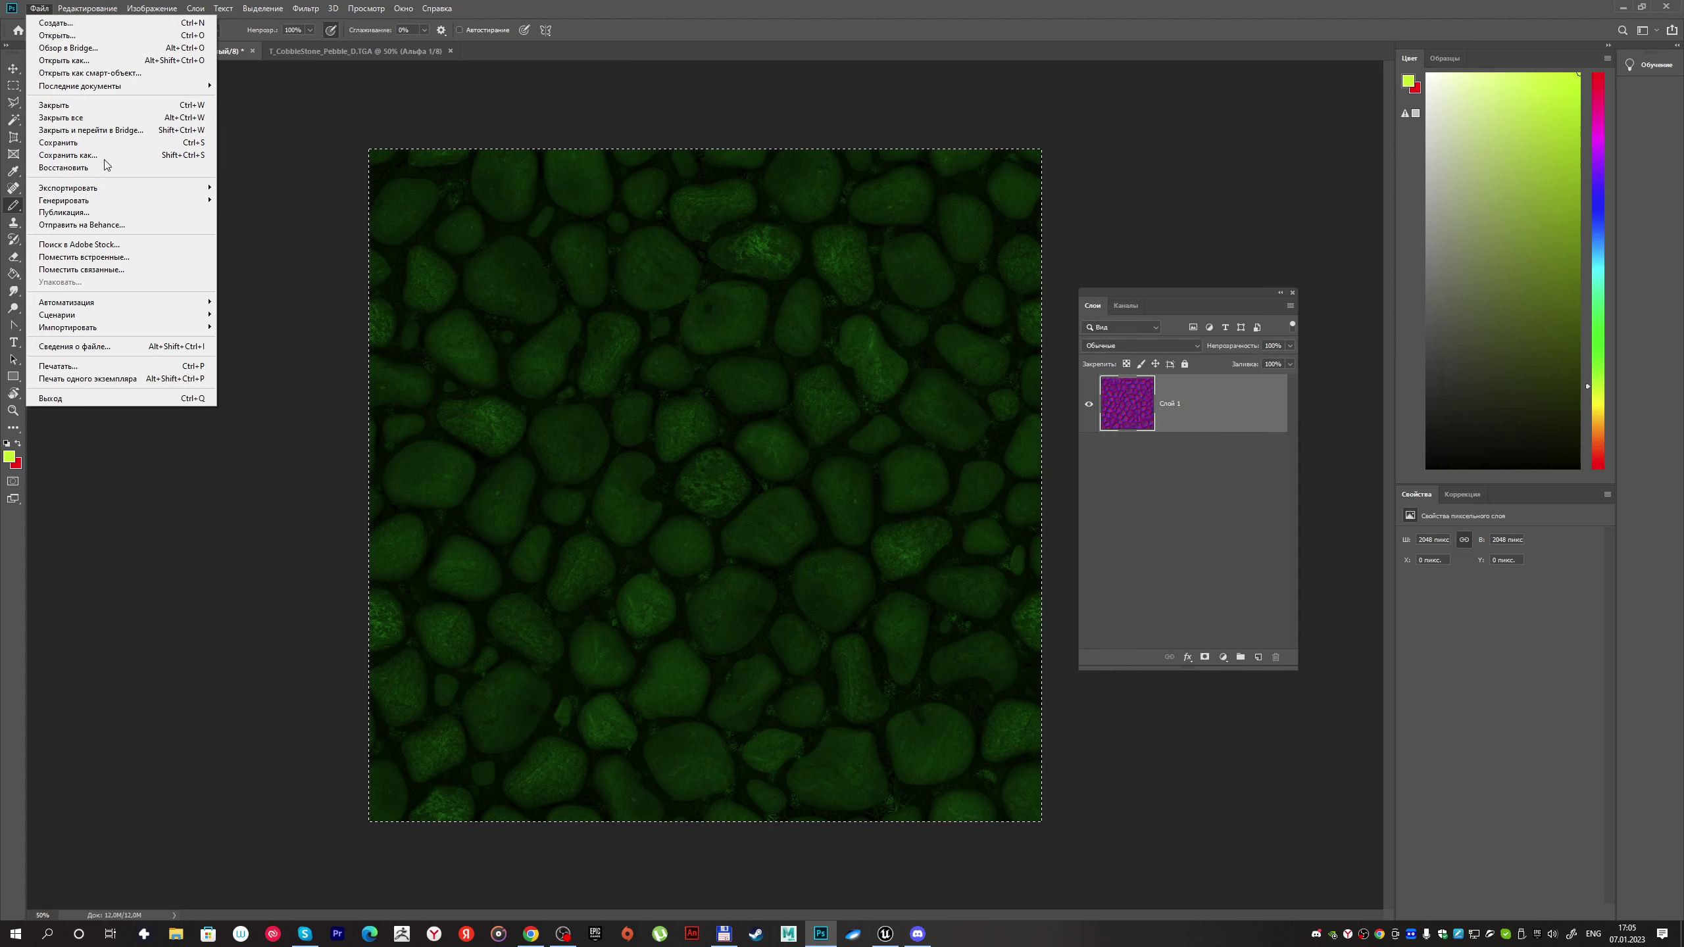
pyautogui.click(90, 155)
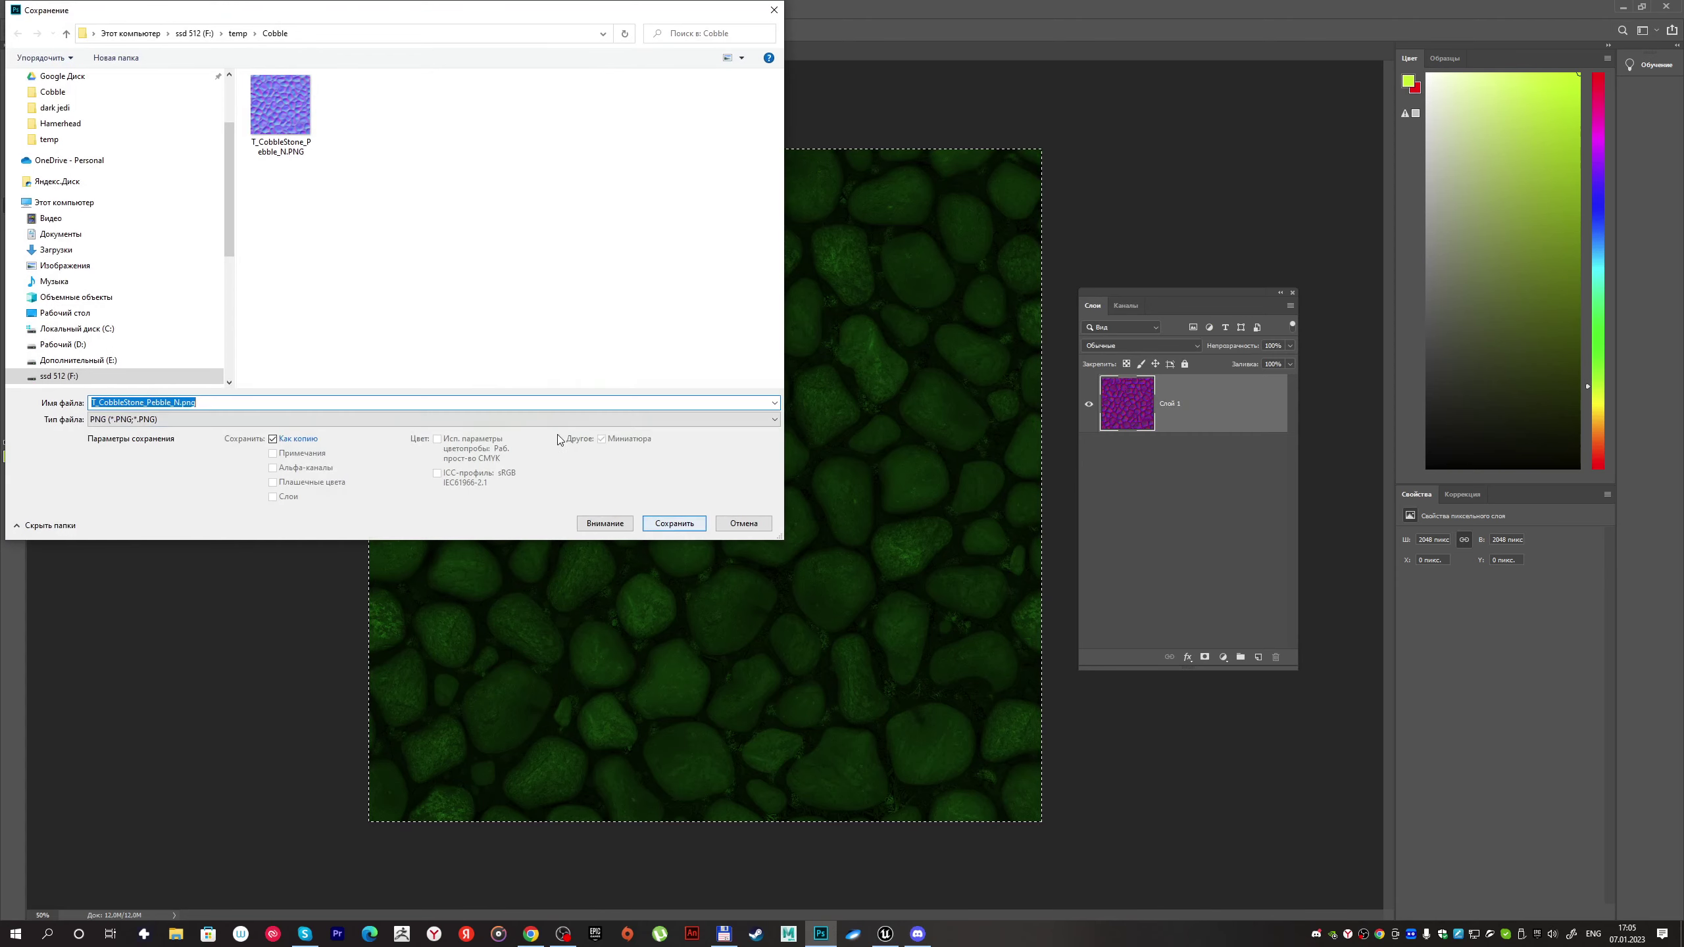
pyautogui.click(494, 419)
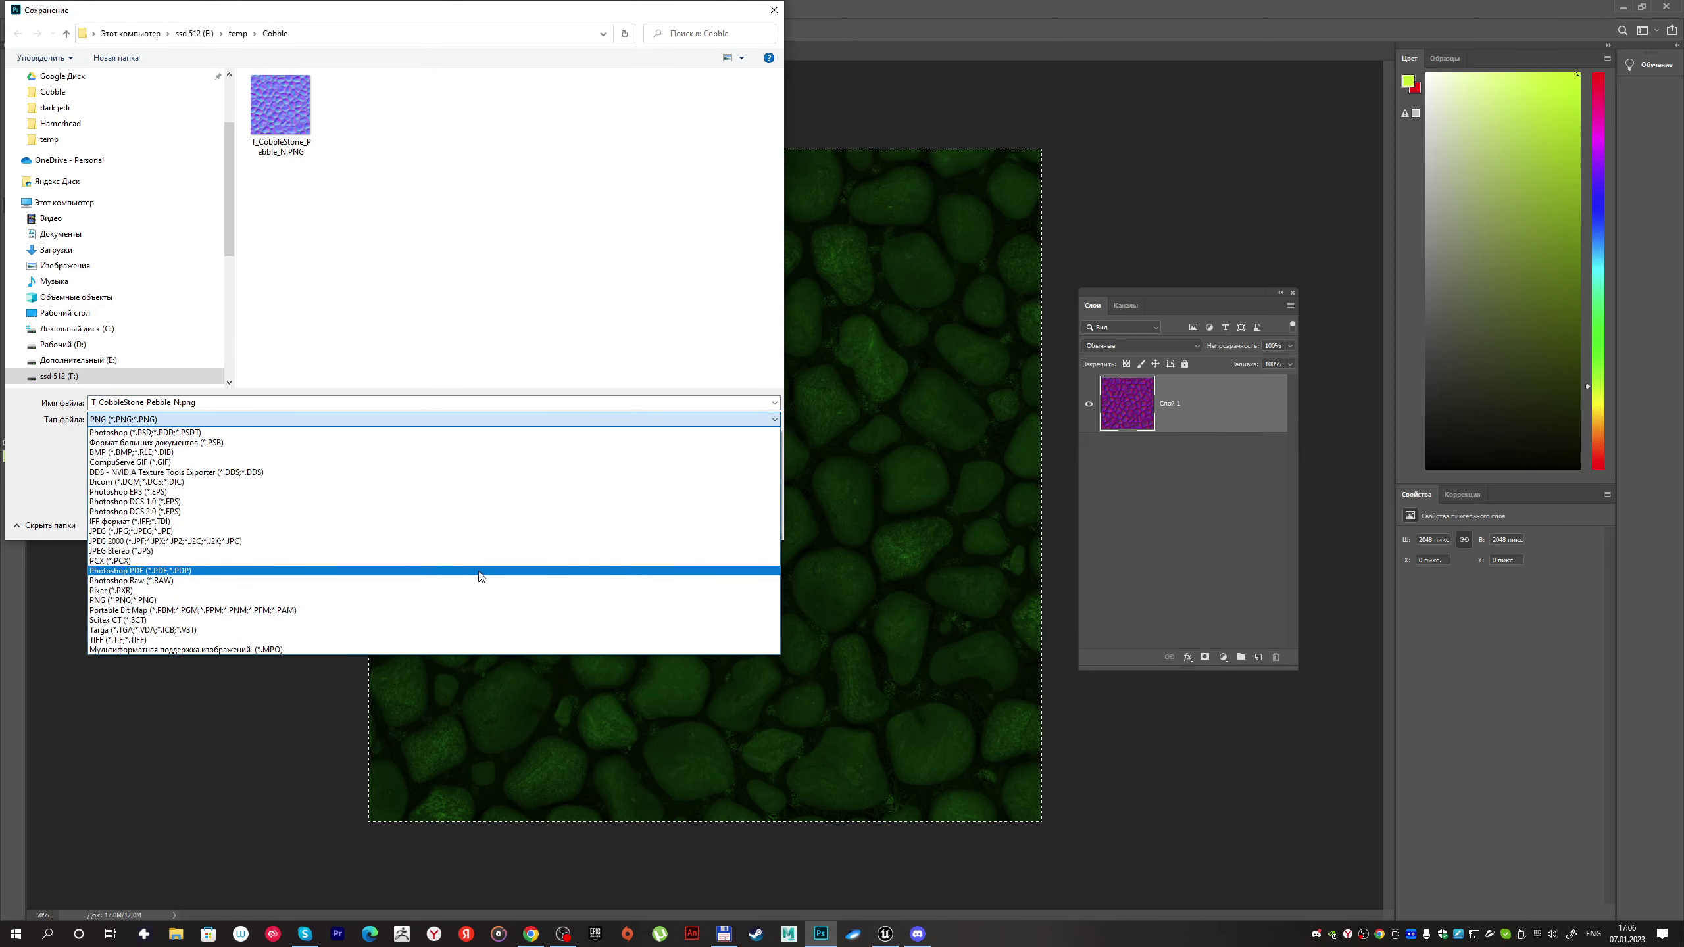
pyautogui.click(456, 608)
pyautogui.doubleClick(400, 402)
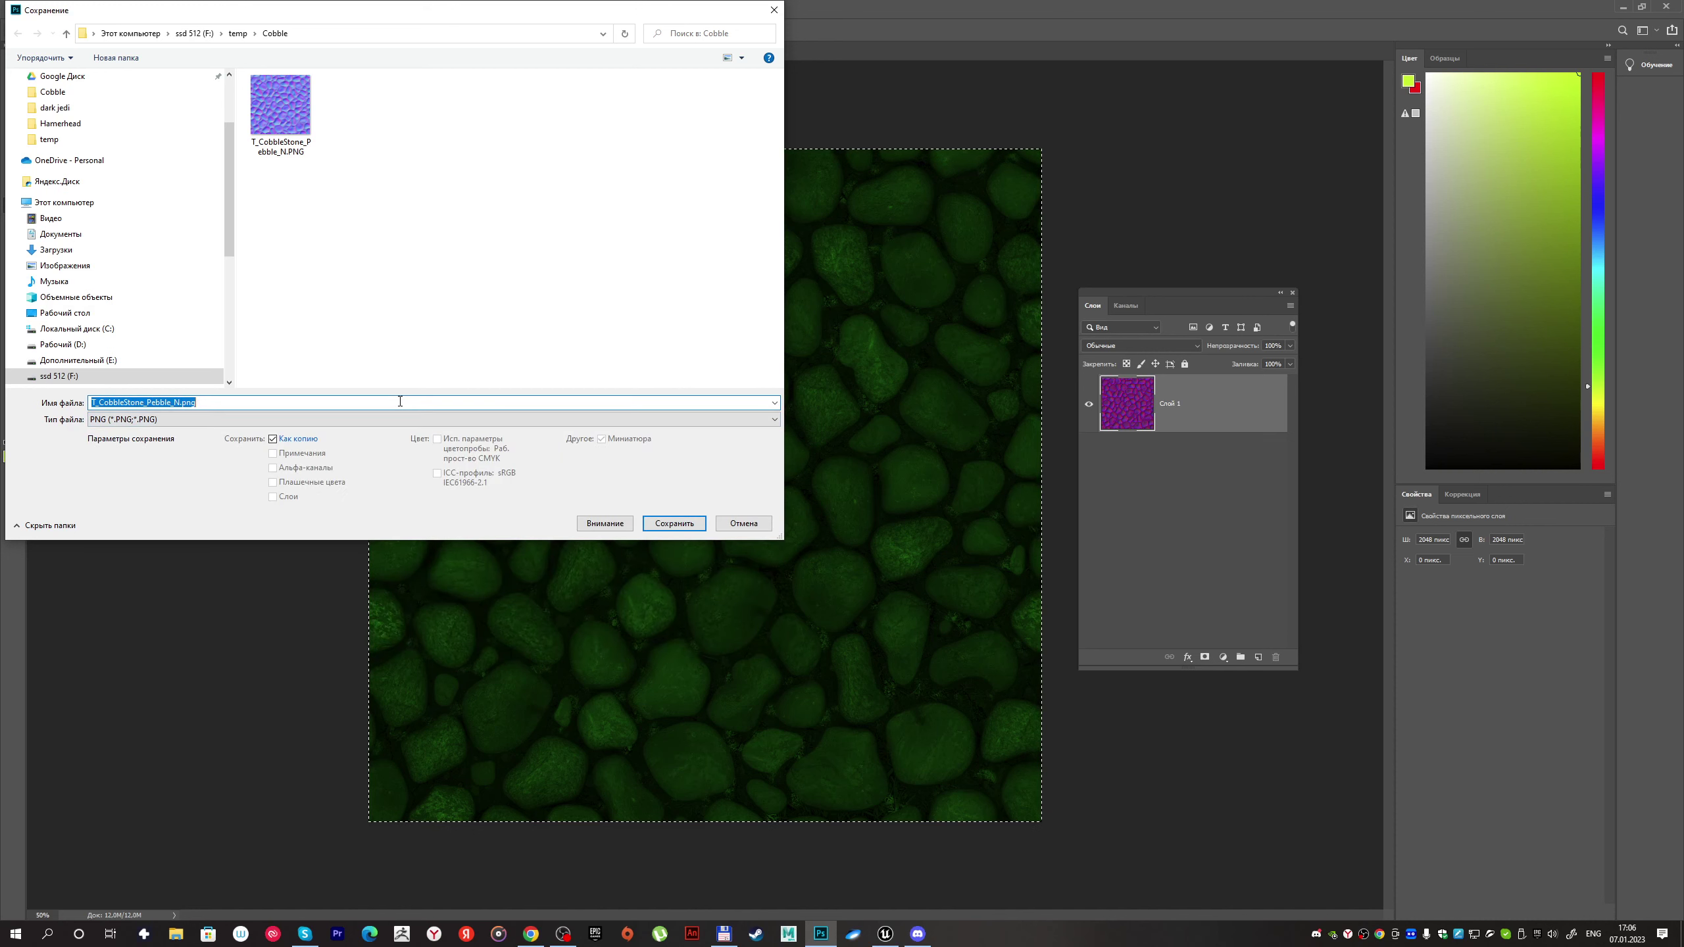
pyautogui.write('normal_new')
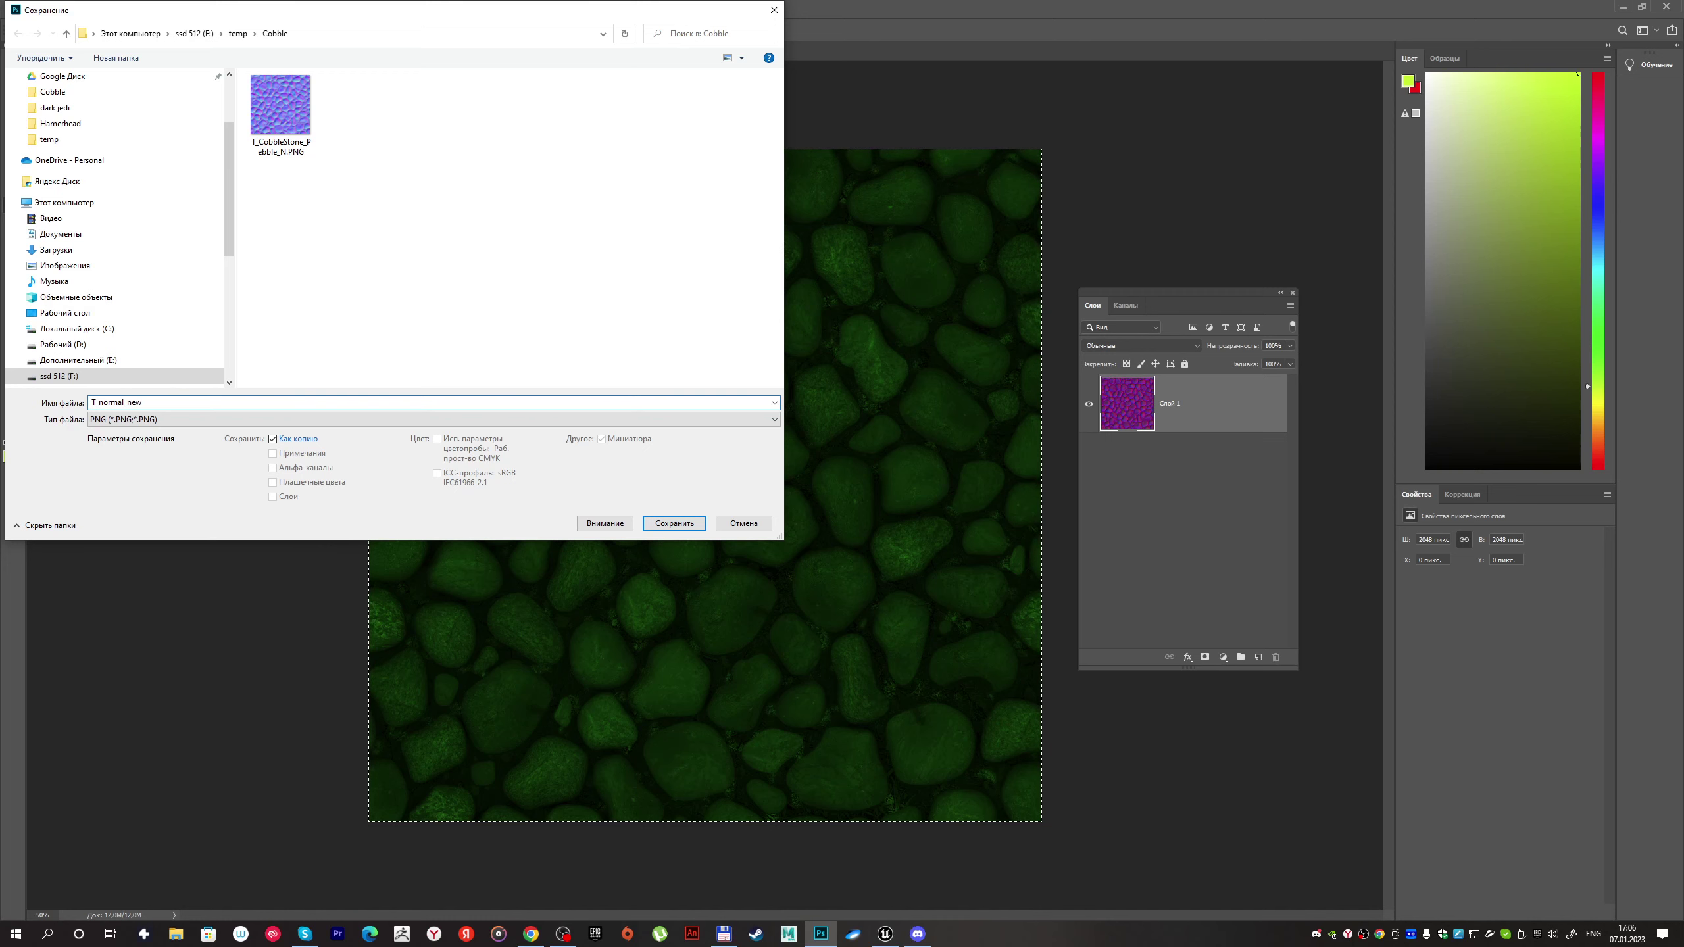
pyautogui.press('Return')
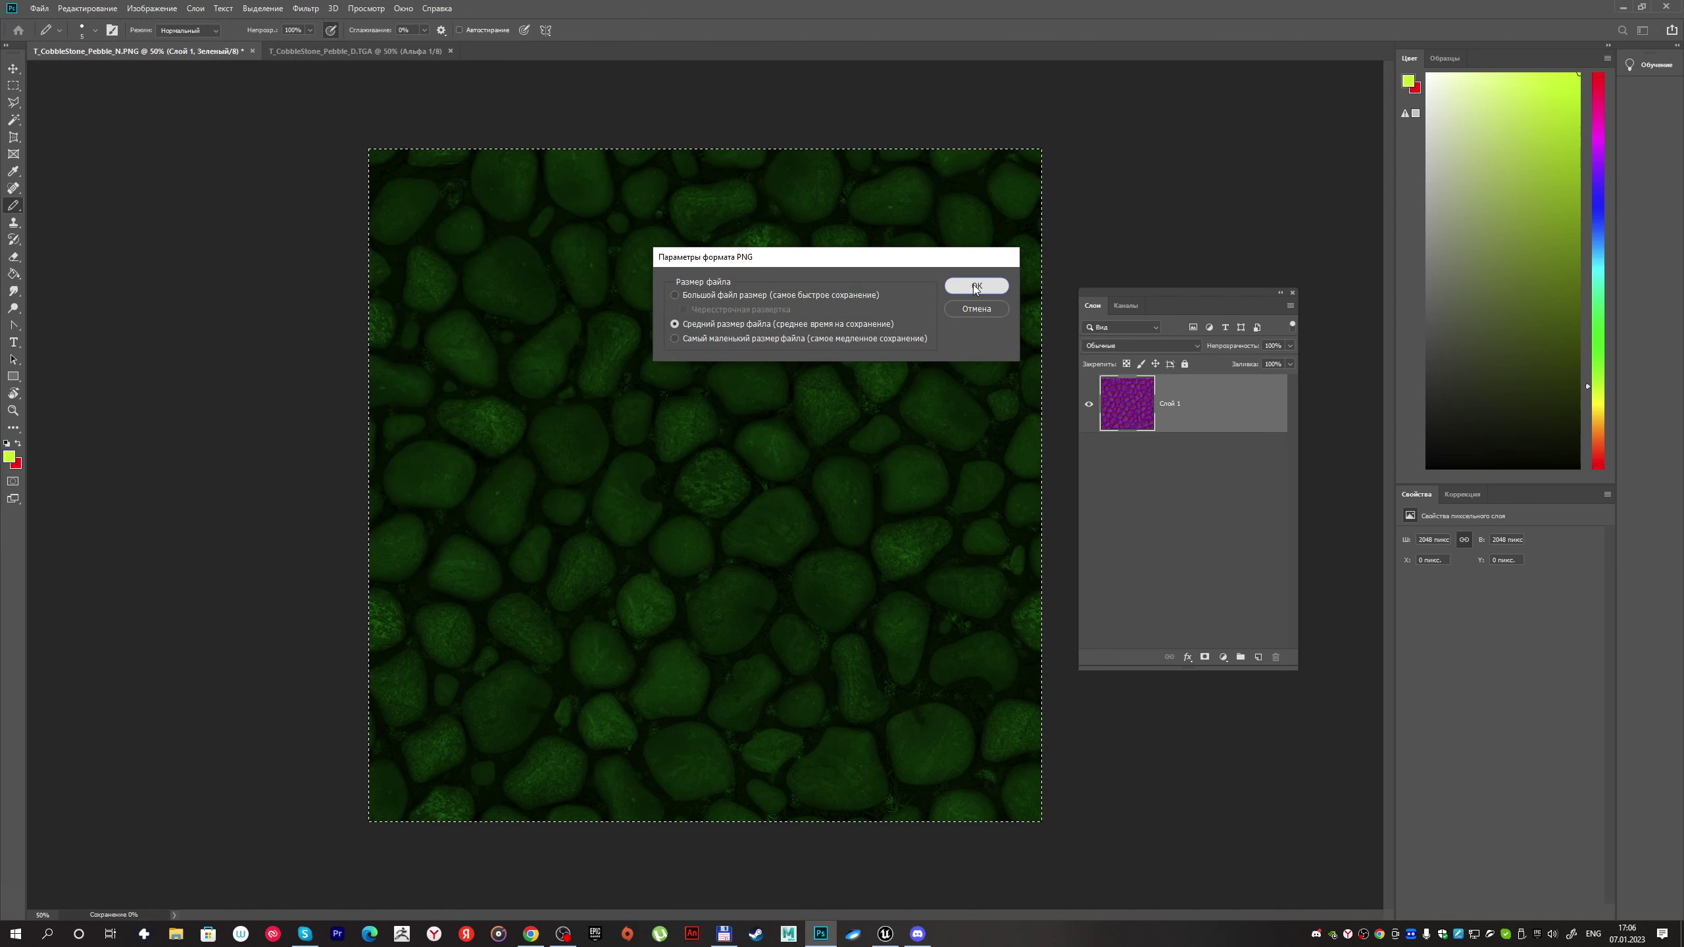
pyautogui.press('Return')
pyautogui.hotkey('alt', 'Tab')
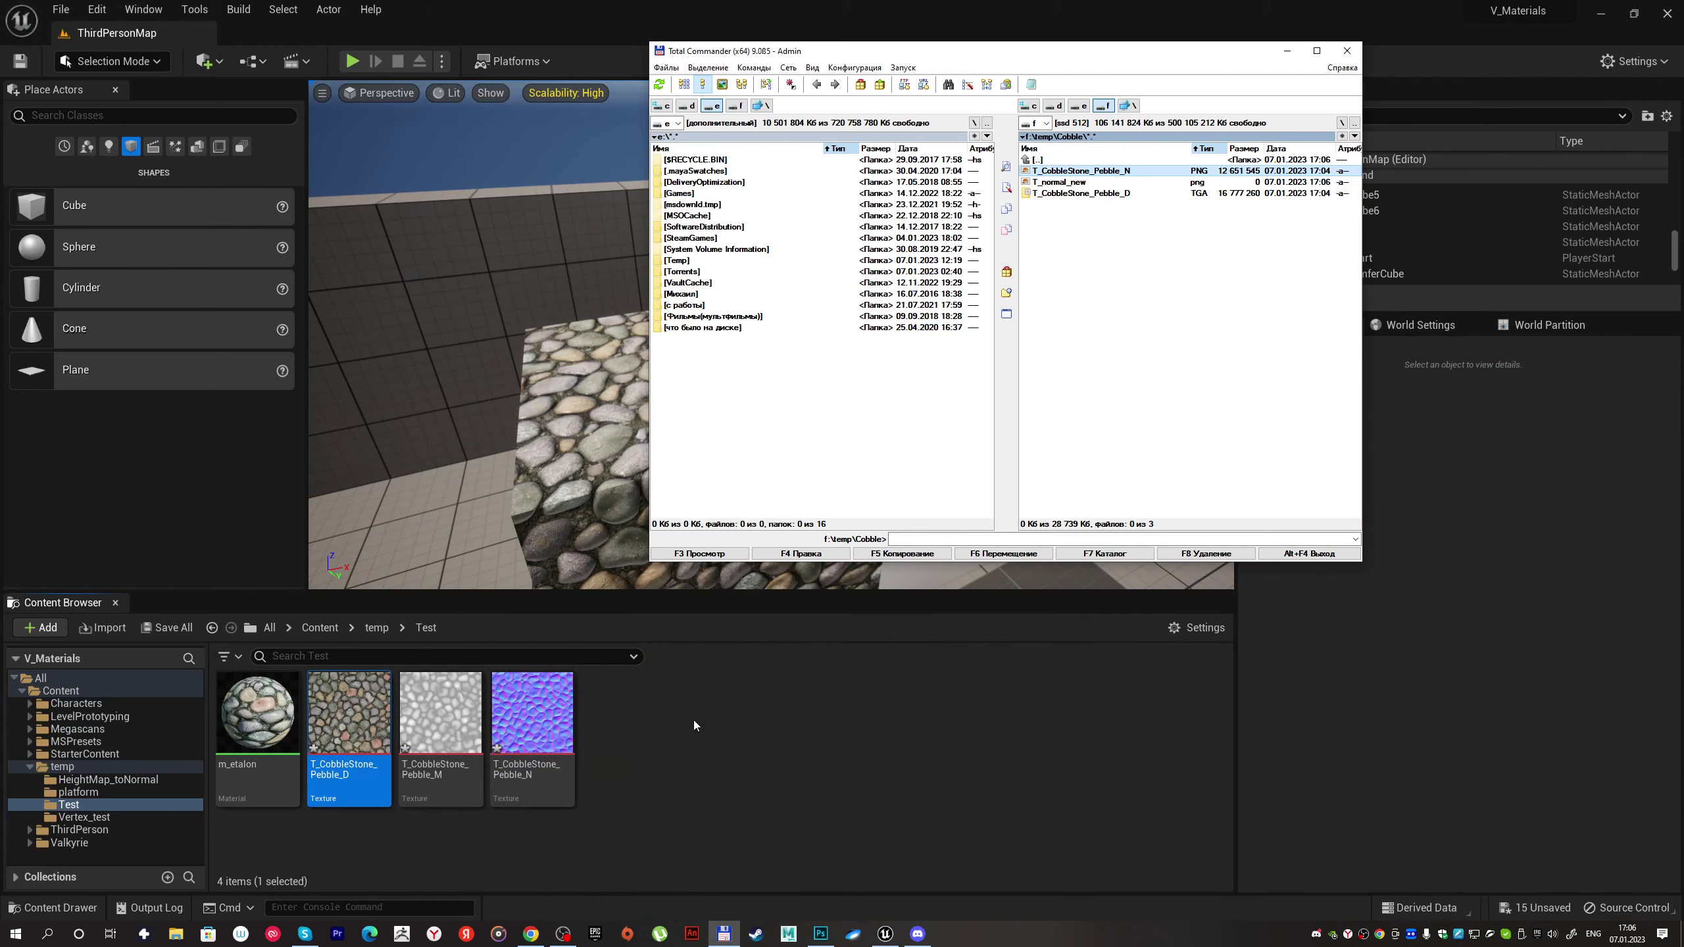
# Step: Import T_normal_new.png from the file manager into Test and uncheck its sRGB option
pyautogui.click(1049, 180)
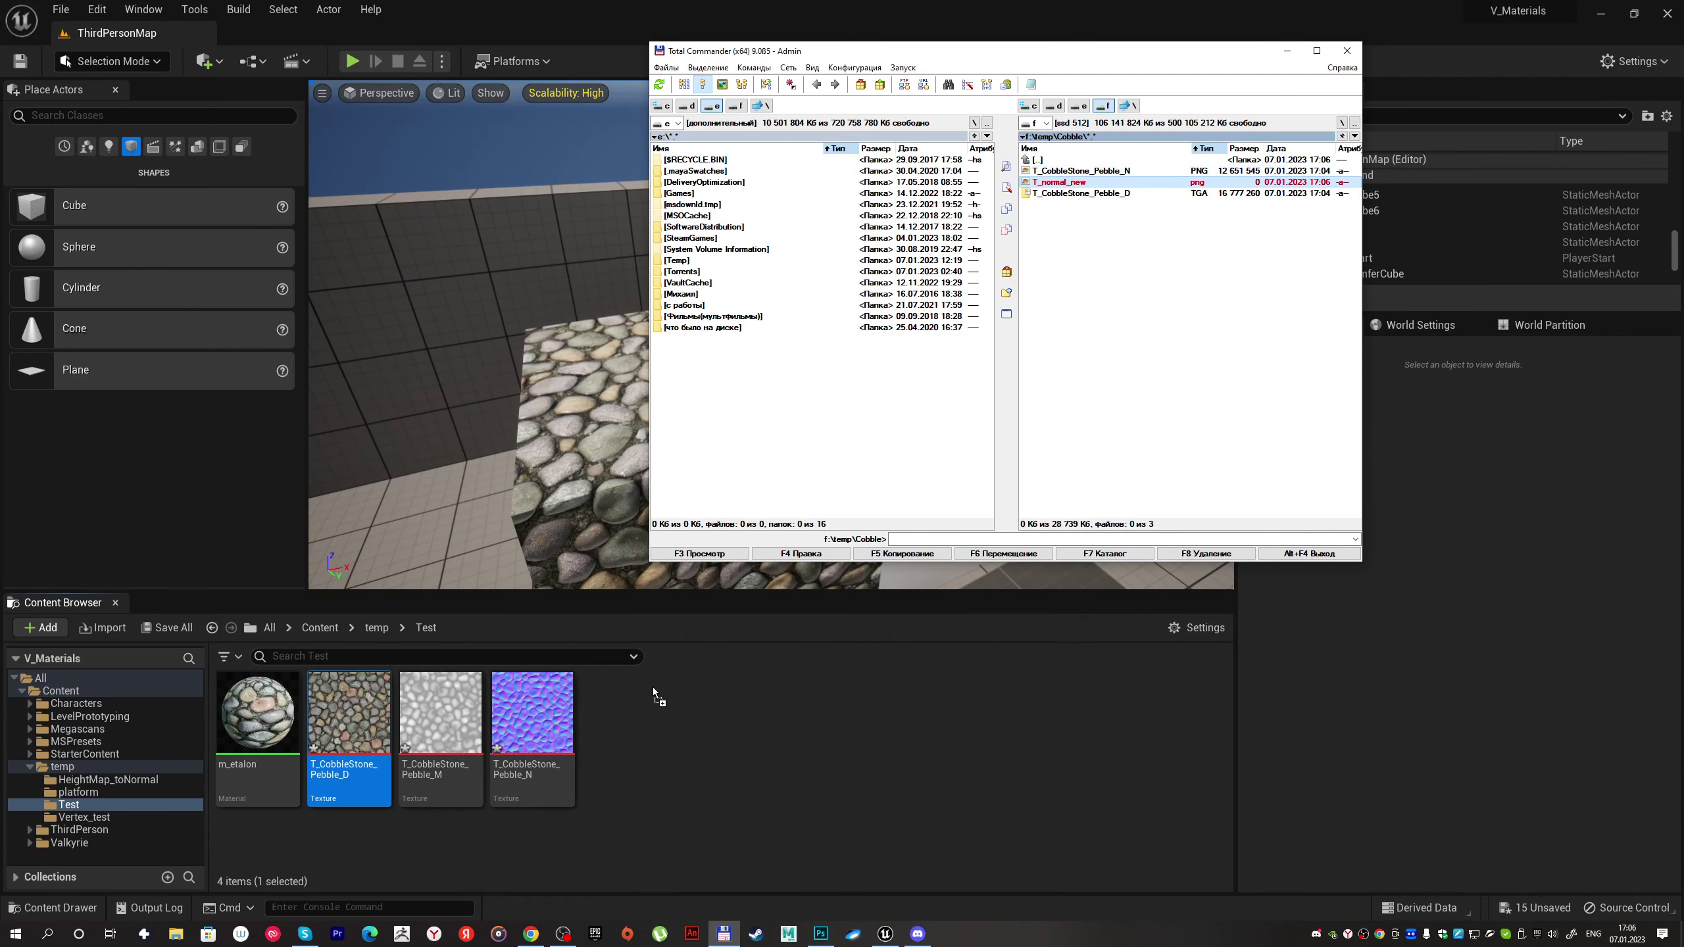
pyautogui.moveTo(820, 741); pyautogui.dragTo(832, 732)
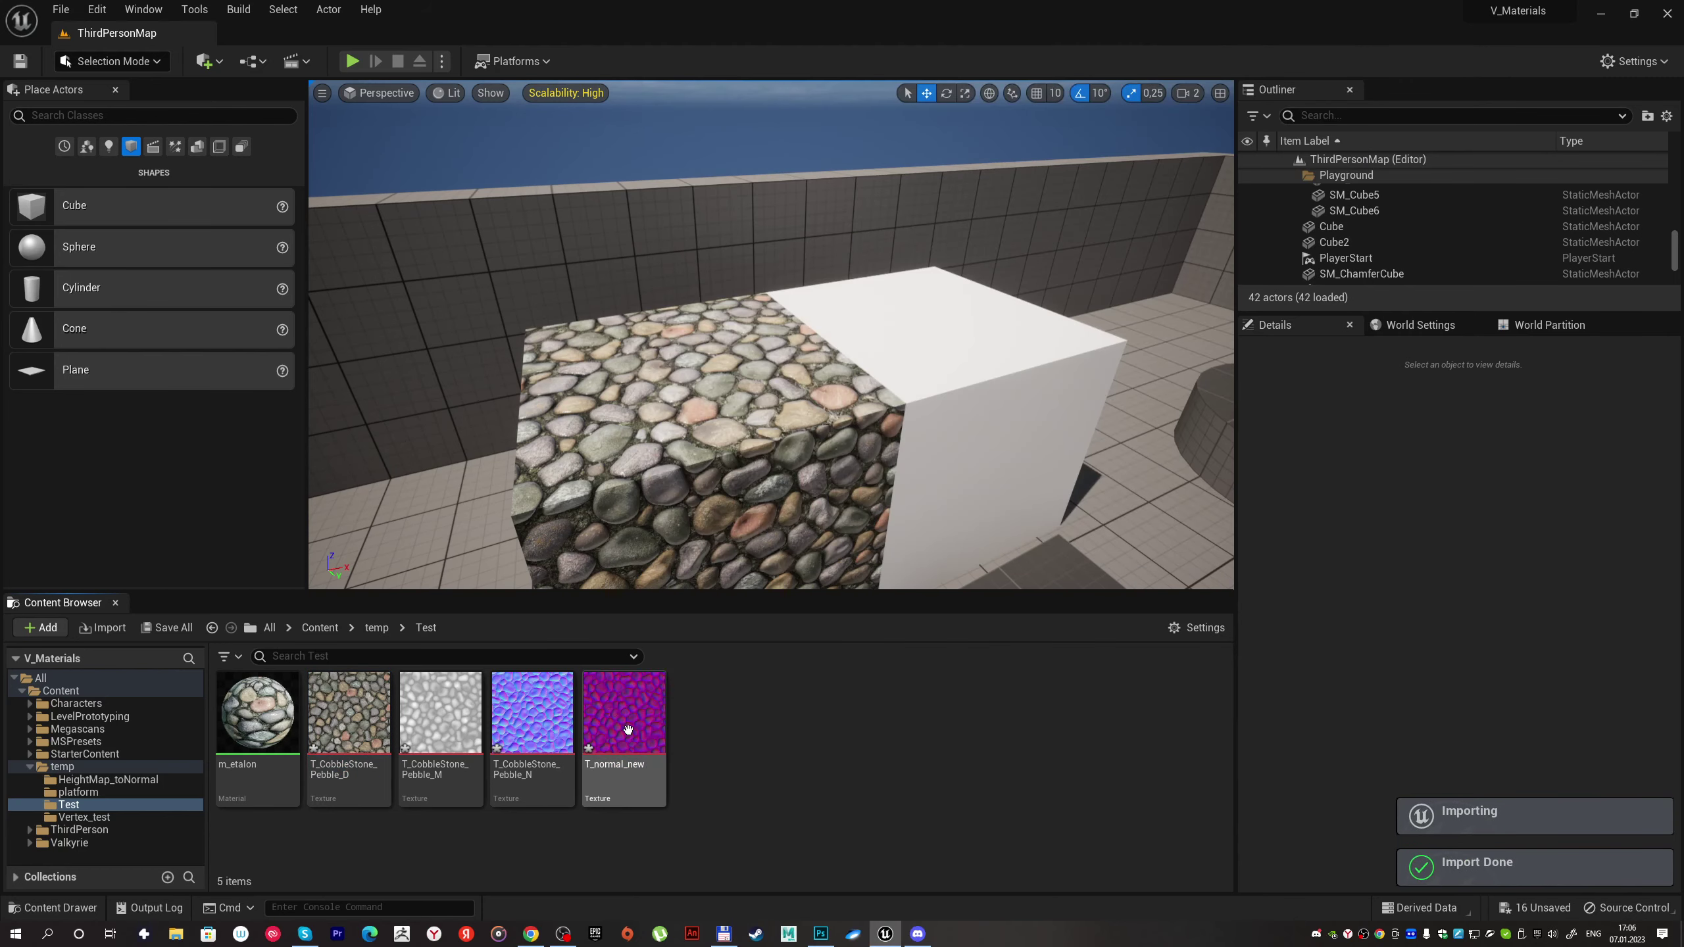
pyautogui.doubleClick(615, 719)
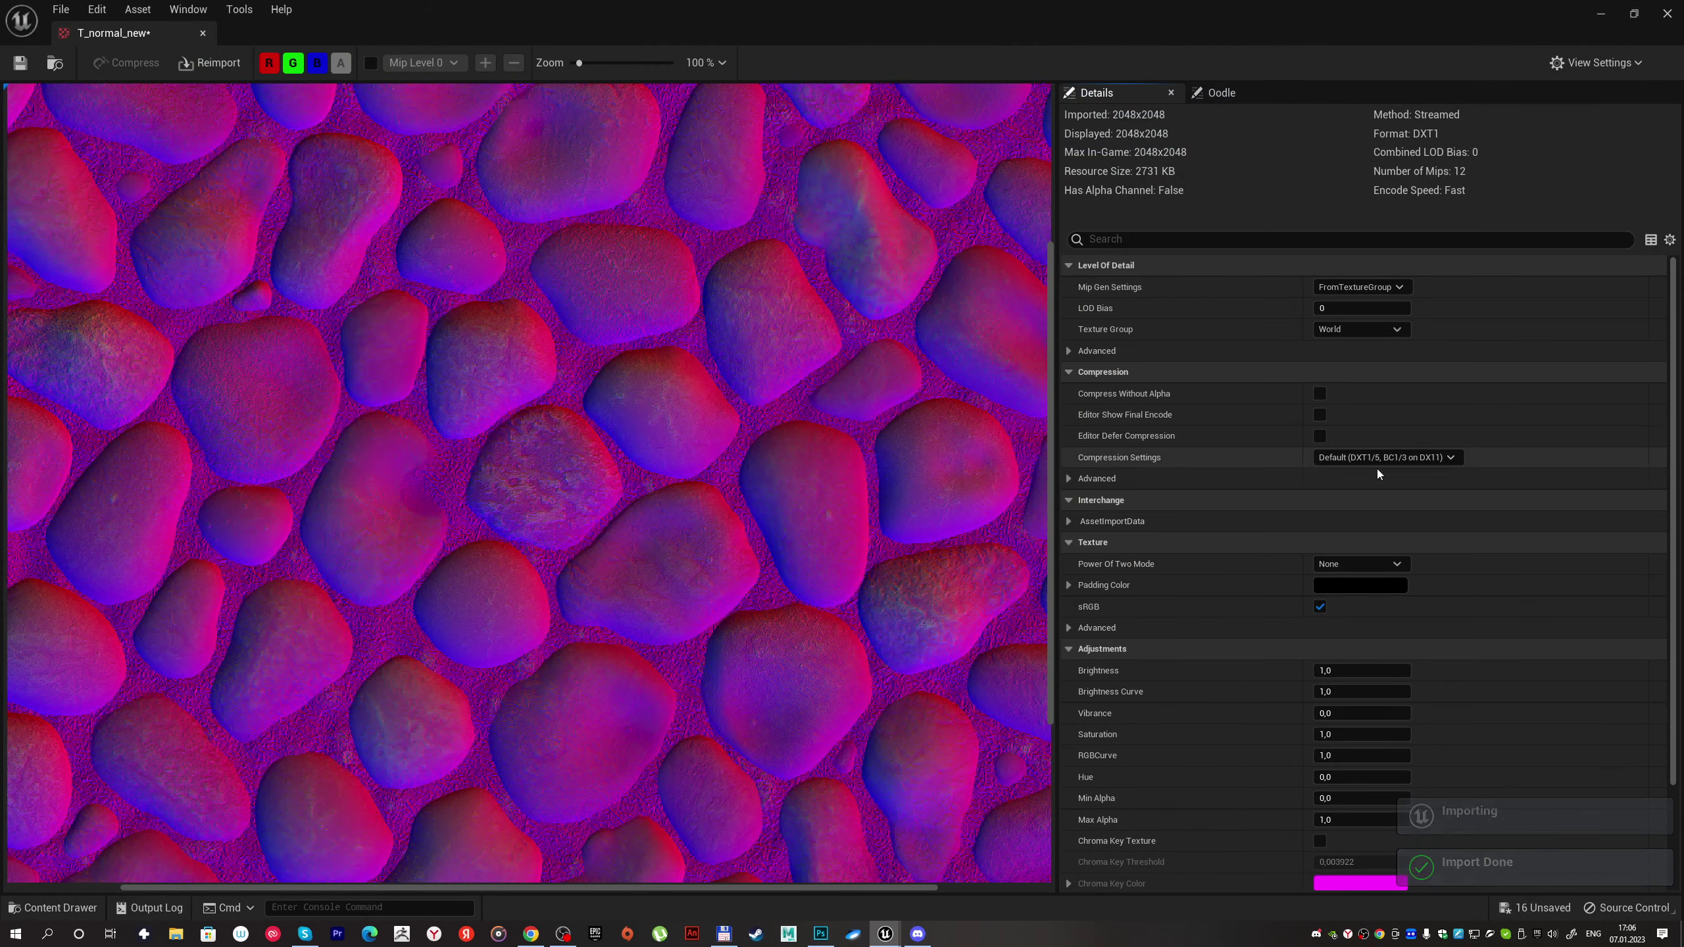
pyautogui.click(1320, 606)
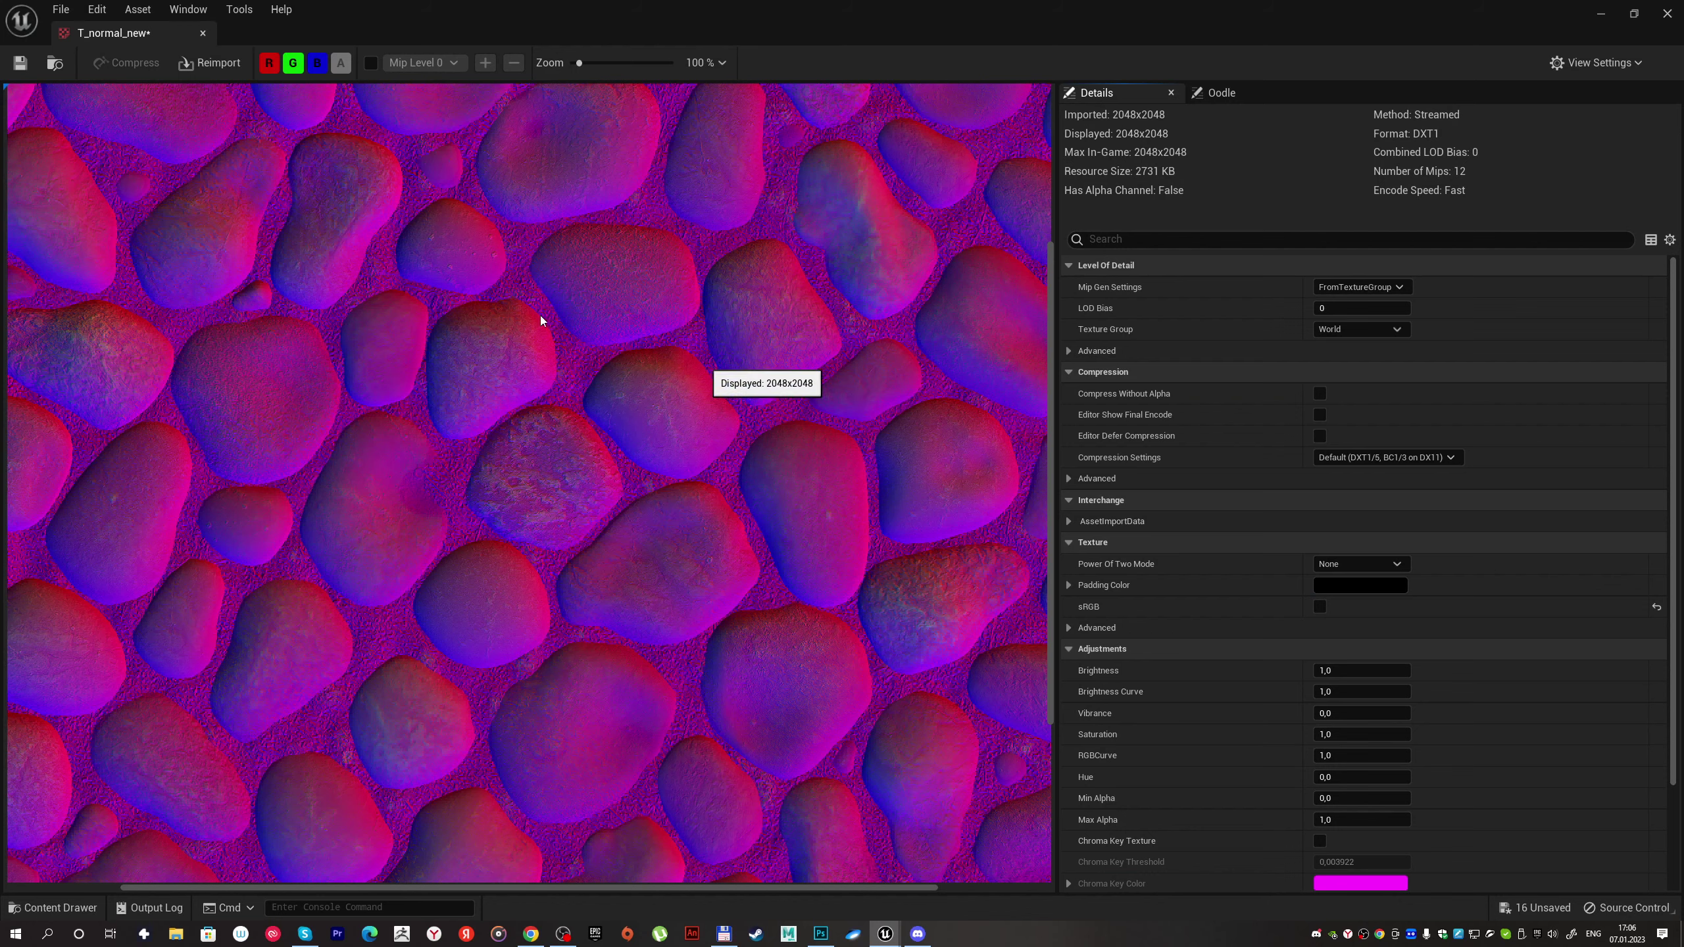
pyautogui.click(203, 33)
# Step: Create an empty material named m_new in Test, then bring up T_CobbleStone_Pebble_D's actions to duplicate it
pyautogui.click(791, 704)
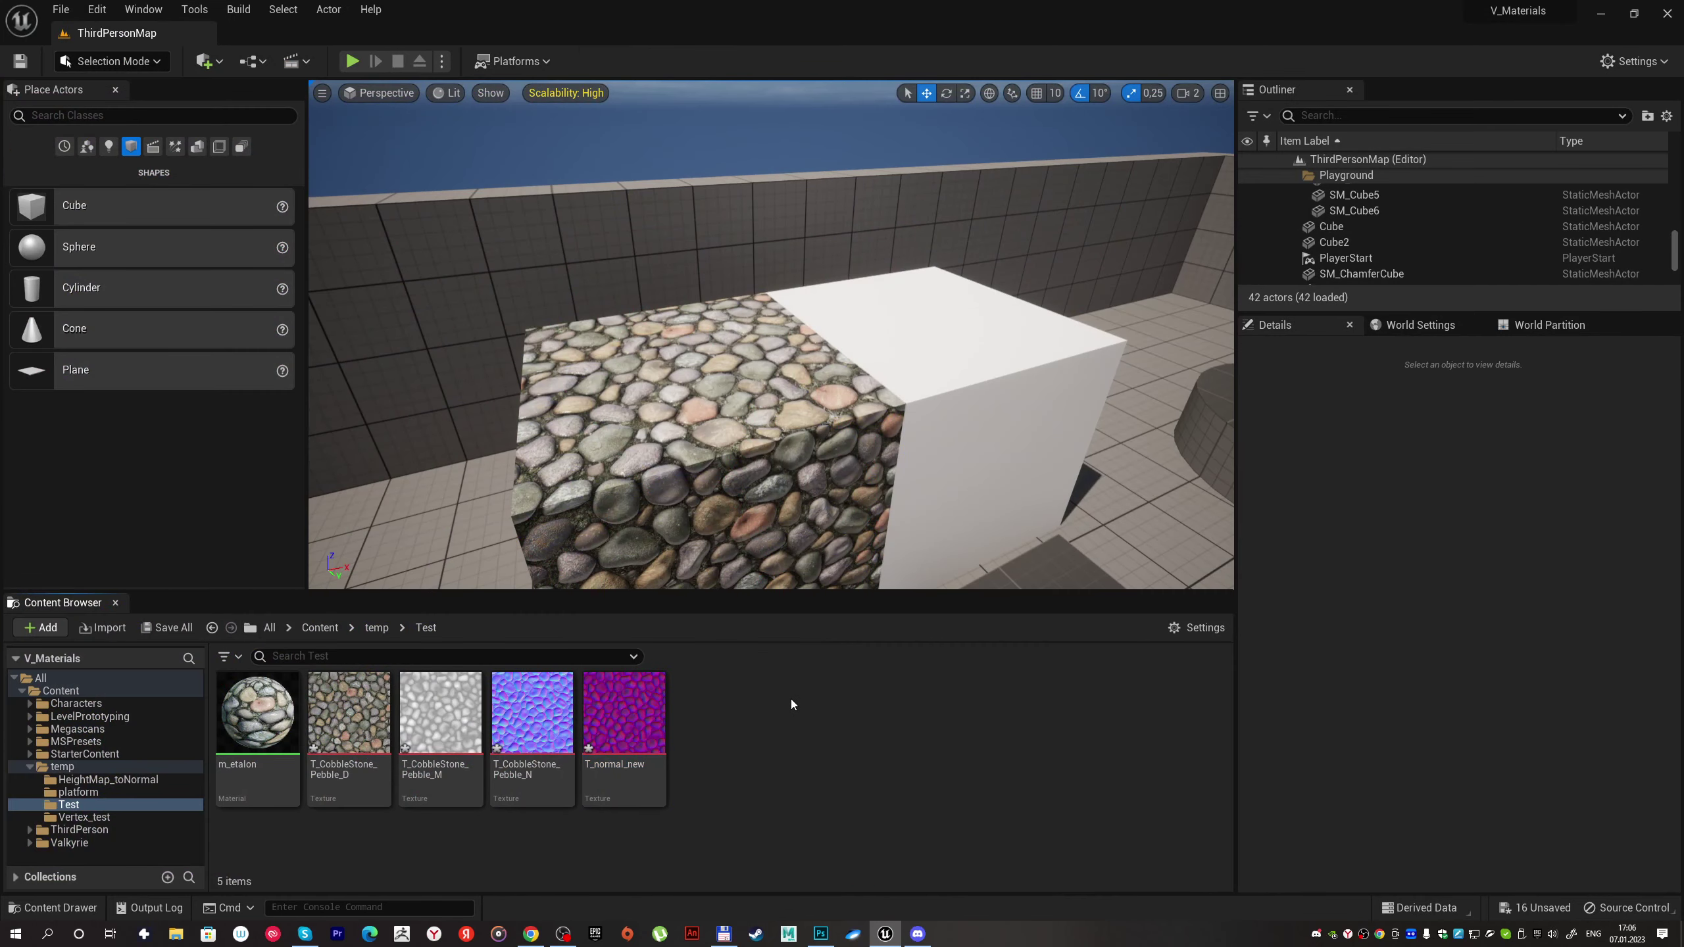
pyautogui.rightClick(765, 701)
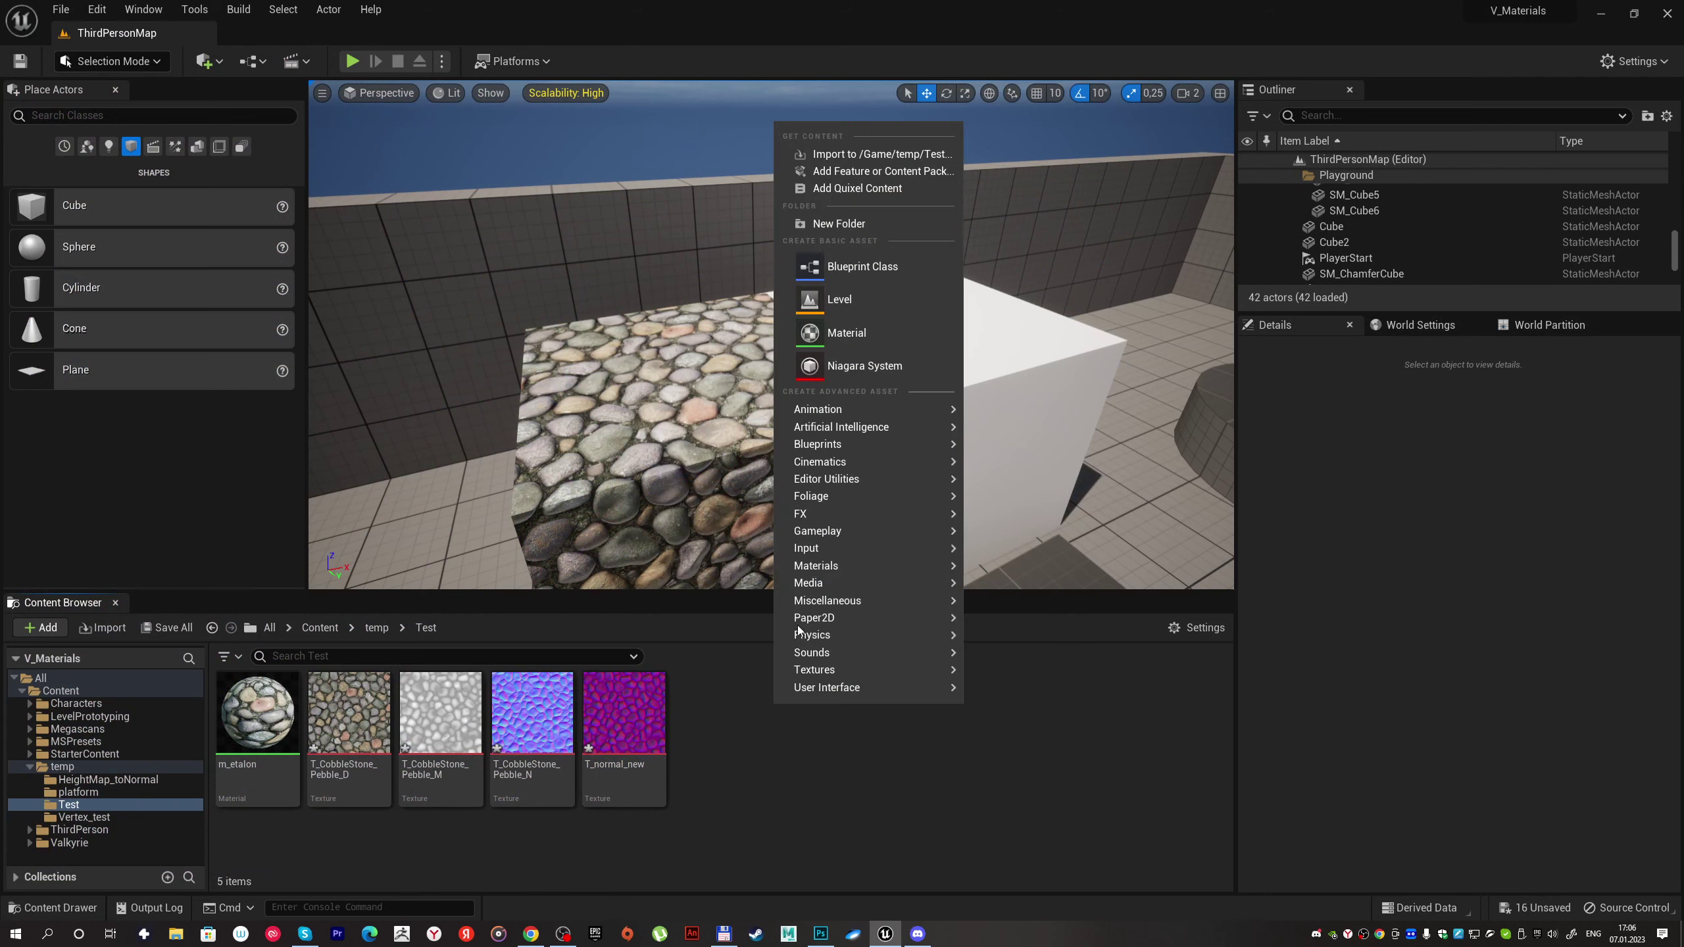
pyautogui.click(842, 328)
pyautogui.write('m_new')
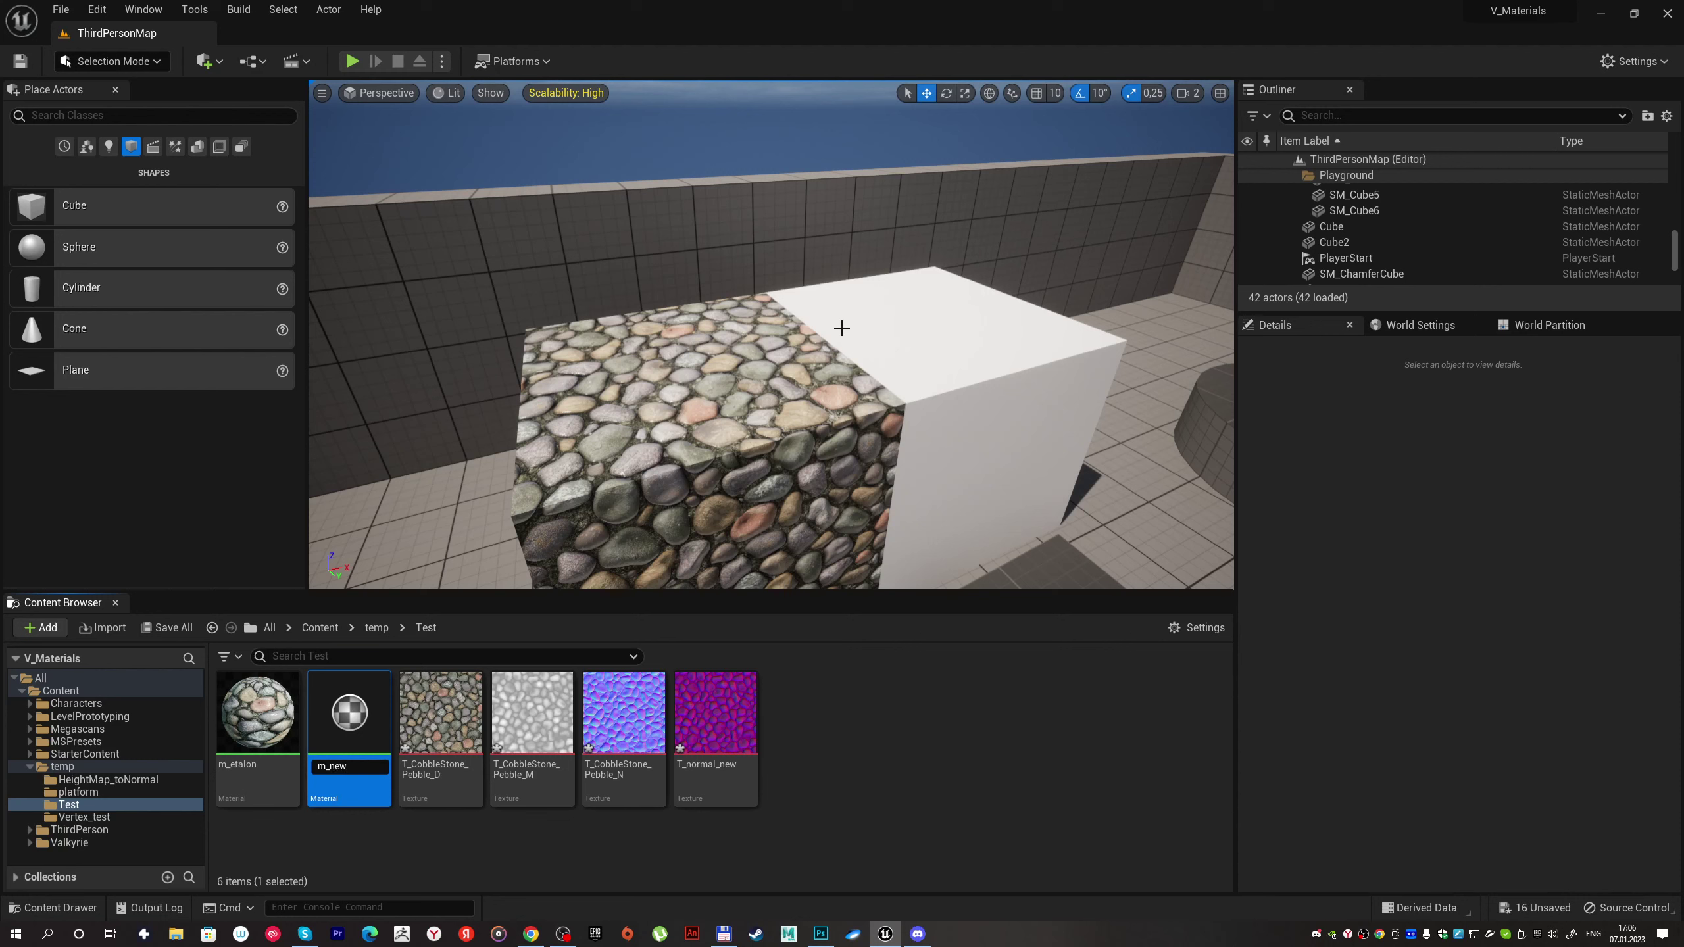
pyautogui.press('Return')
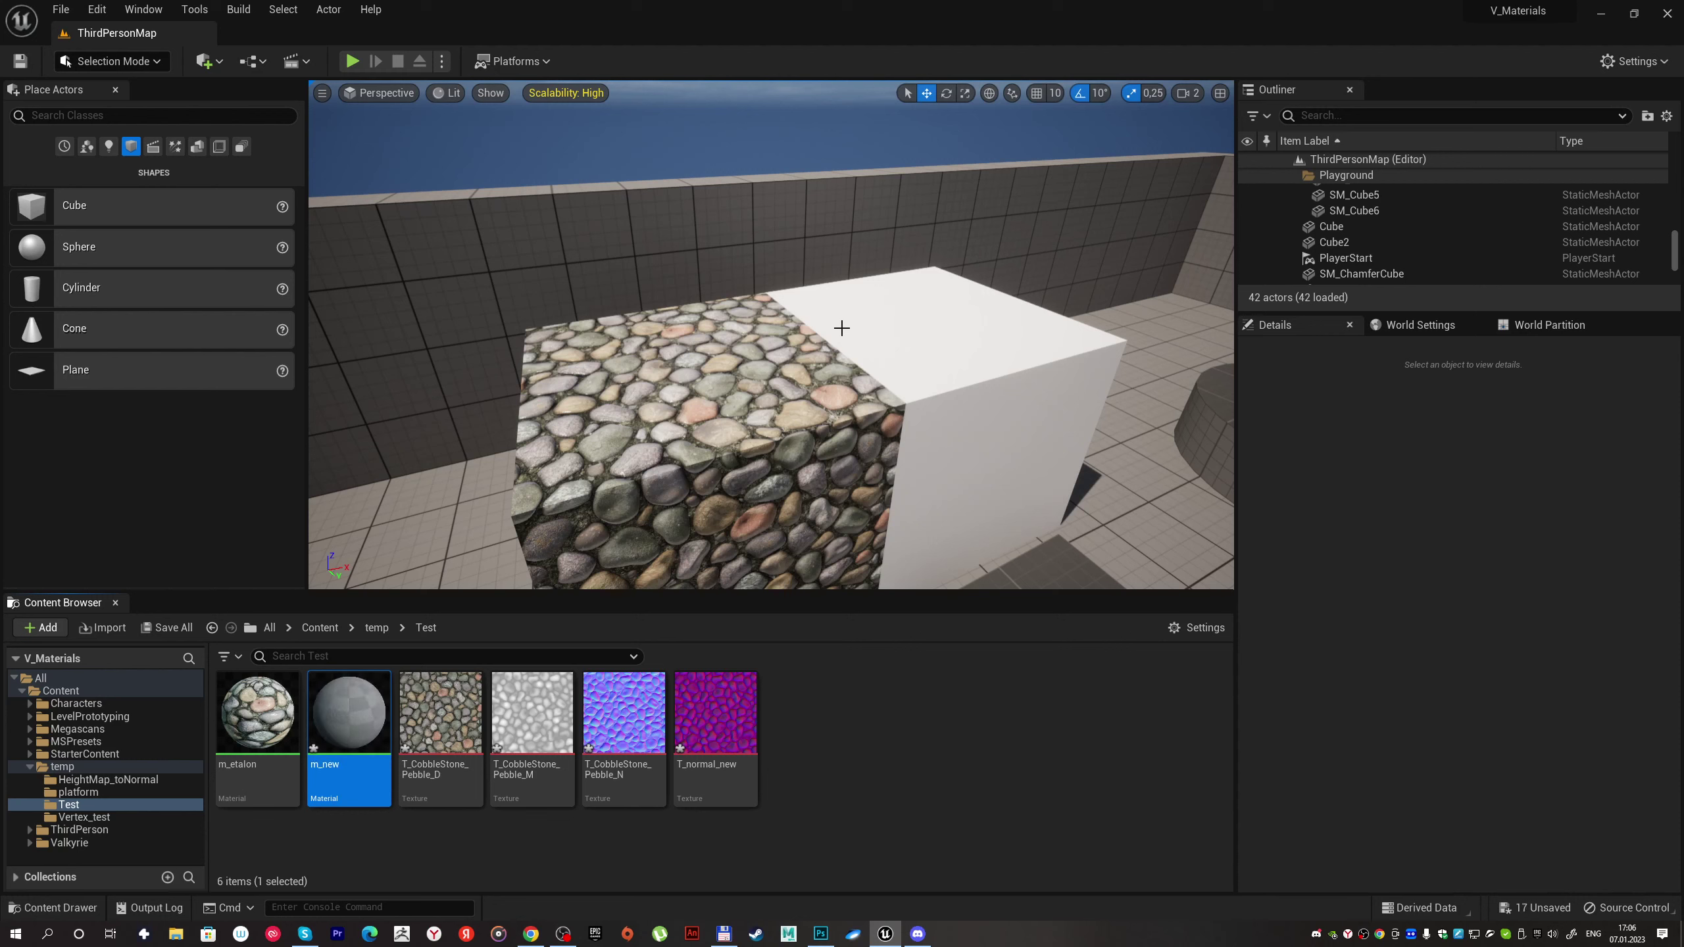
pyautogui.click(448, 709)
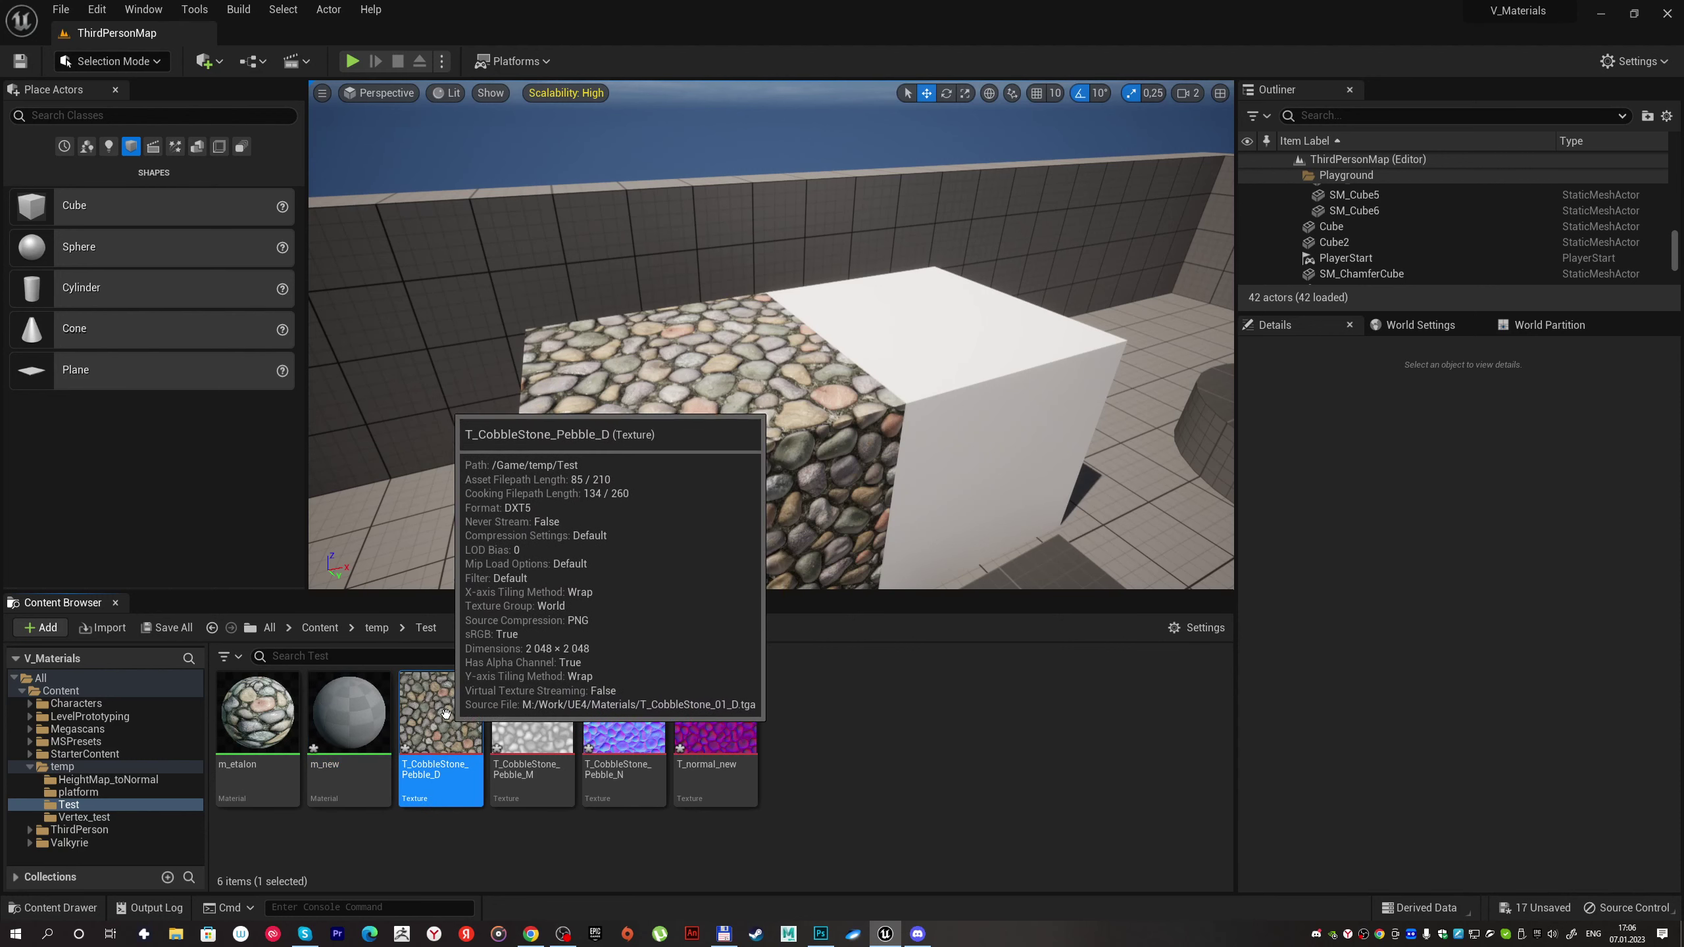
pyautogui.rightClick(449, 707)
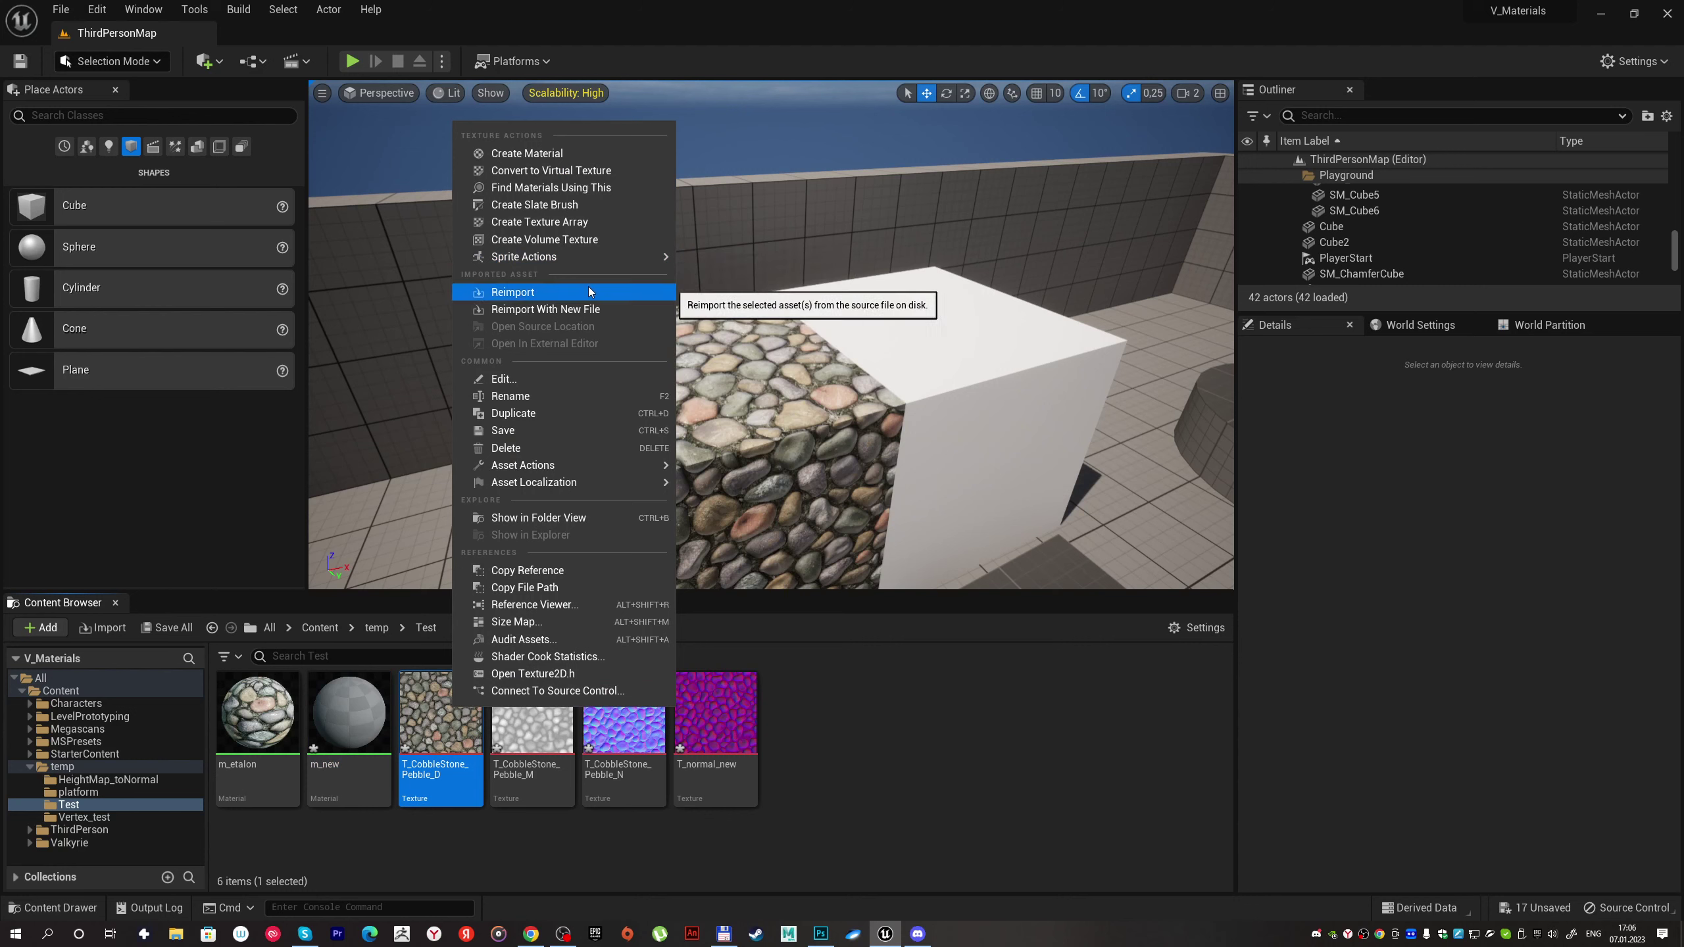
# Step: Duplicate T_CobbleStone_Pebble_D, set the copy to Compress Without Alpha, save it, and open m_new
pyautogui.click(553, 414)
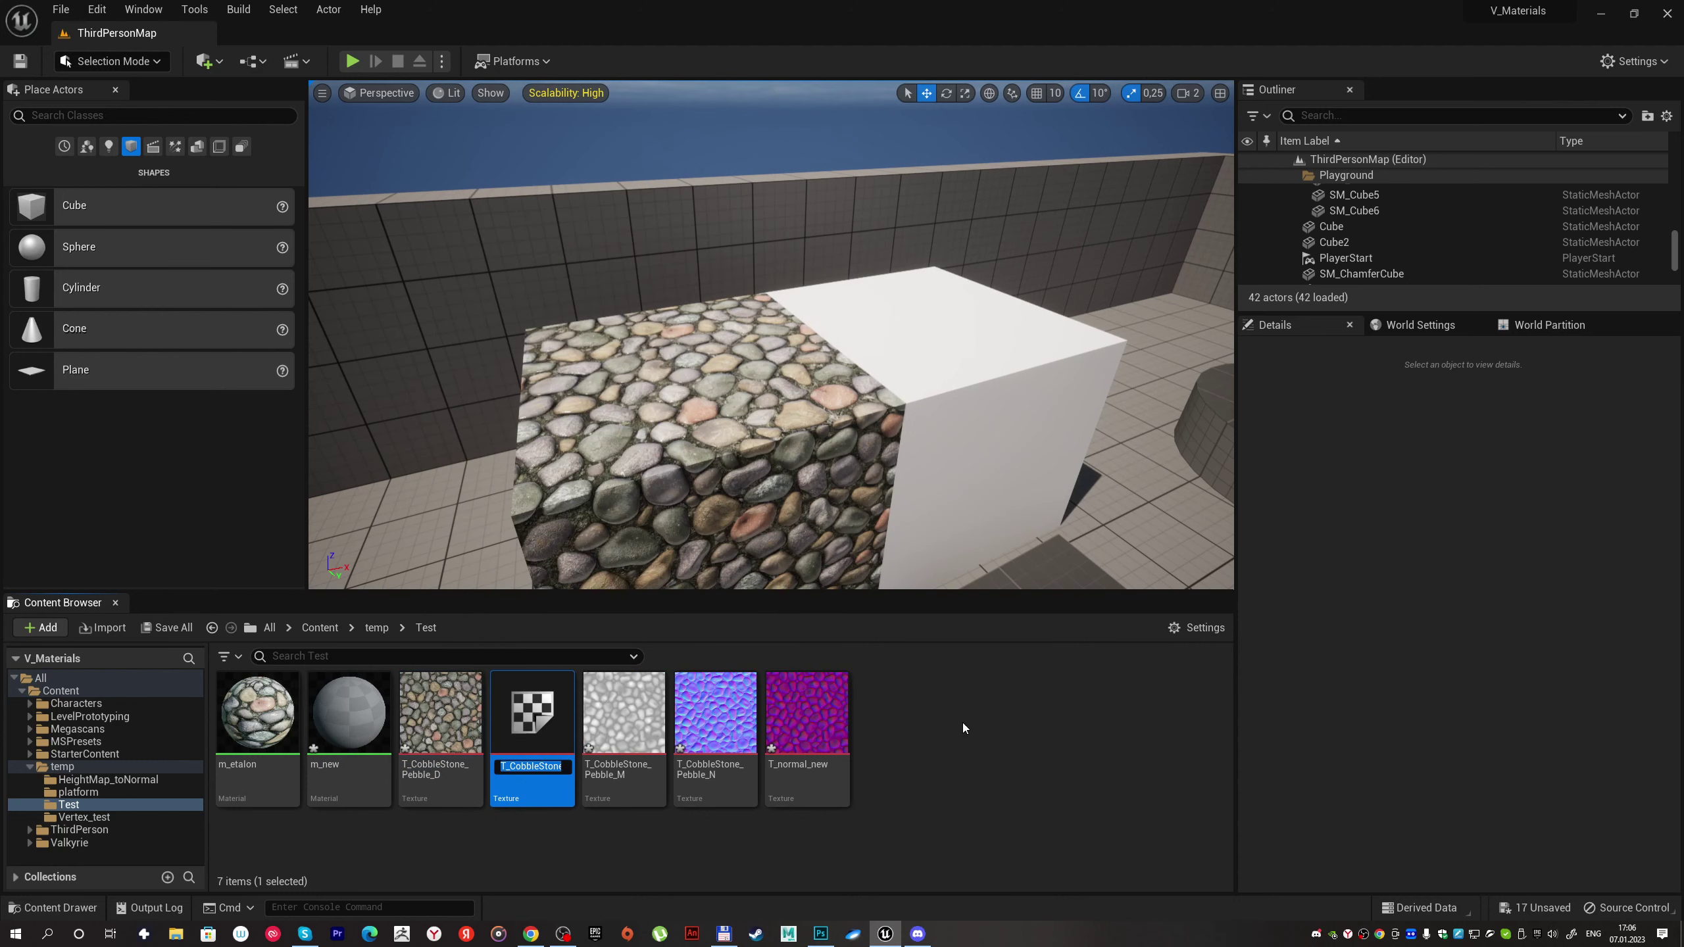
pyautogui.doubleClick(564, 697)
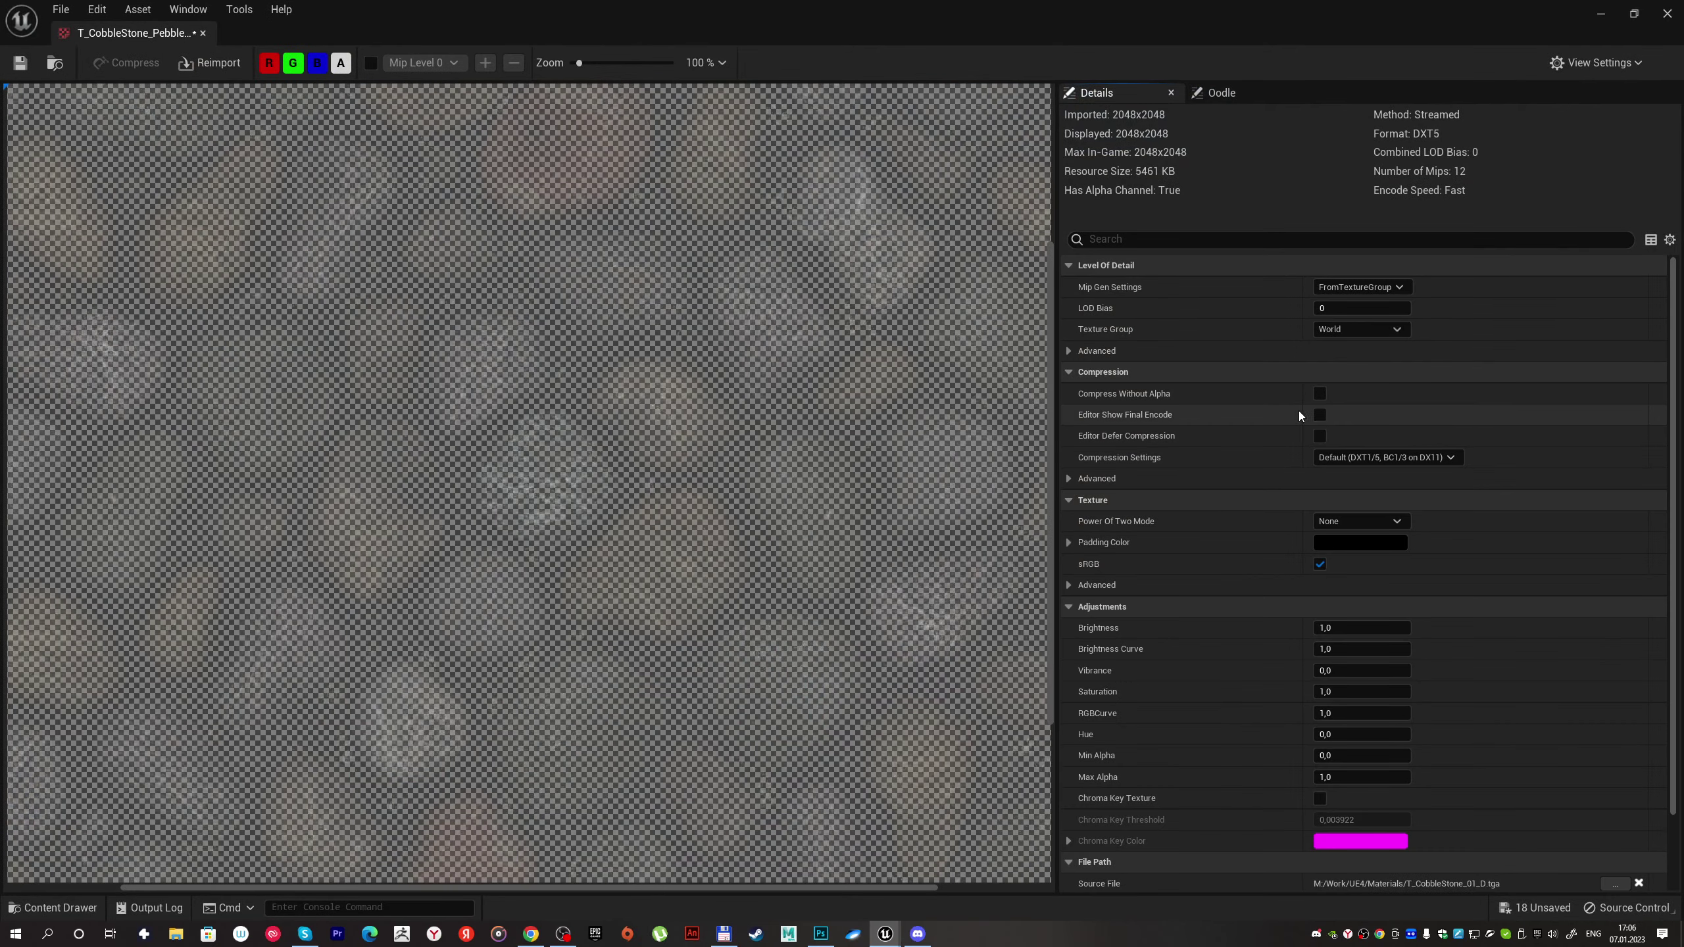
pyautogui.click(1320, 395)
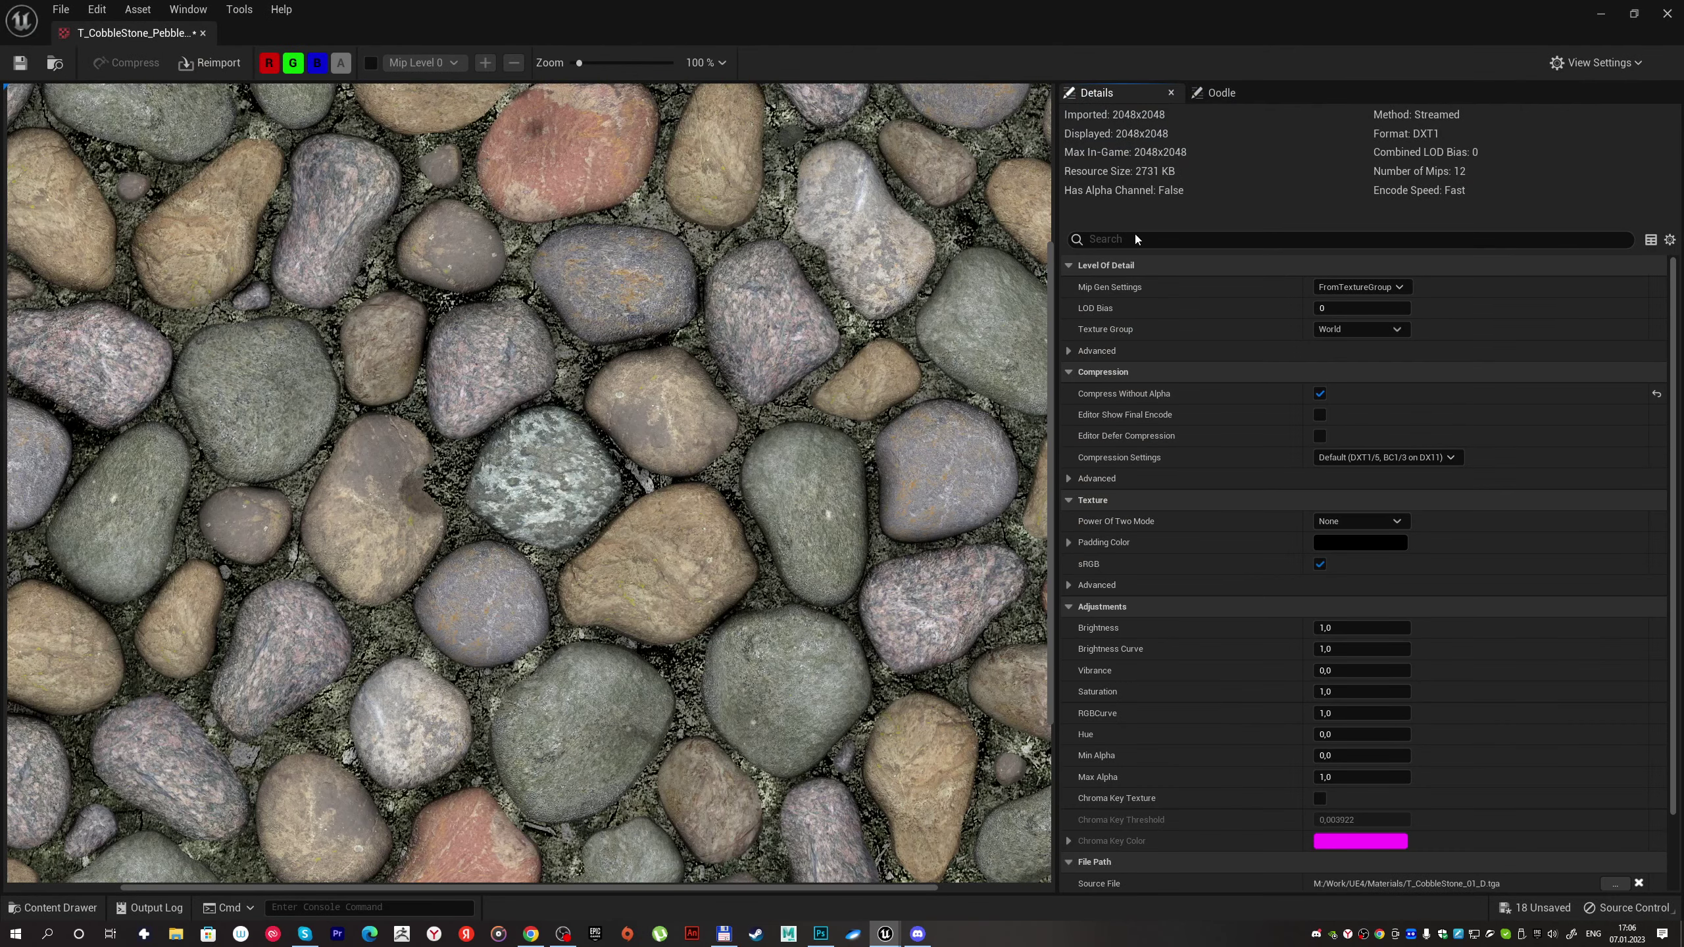
pyautogui.click(19, 66)
pyautogui.click(204, 32)
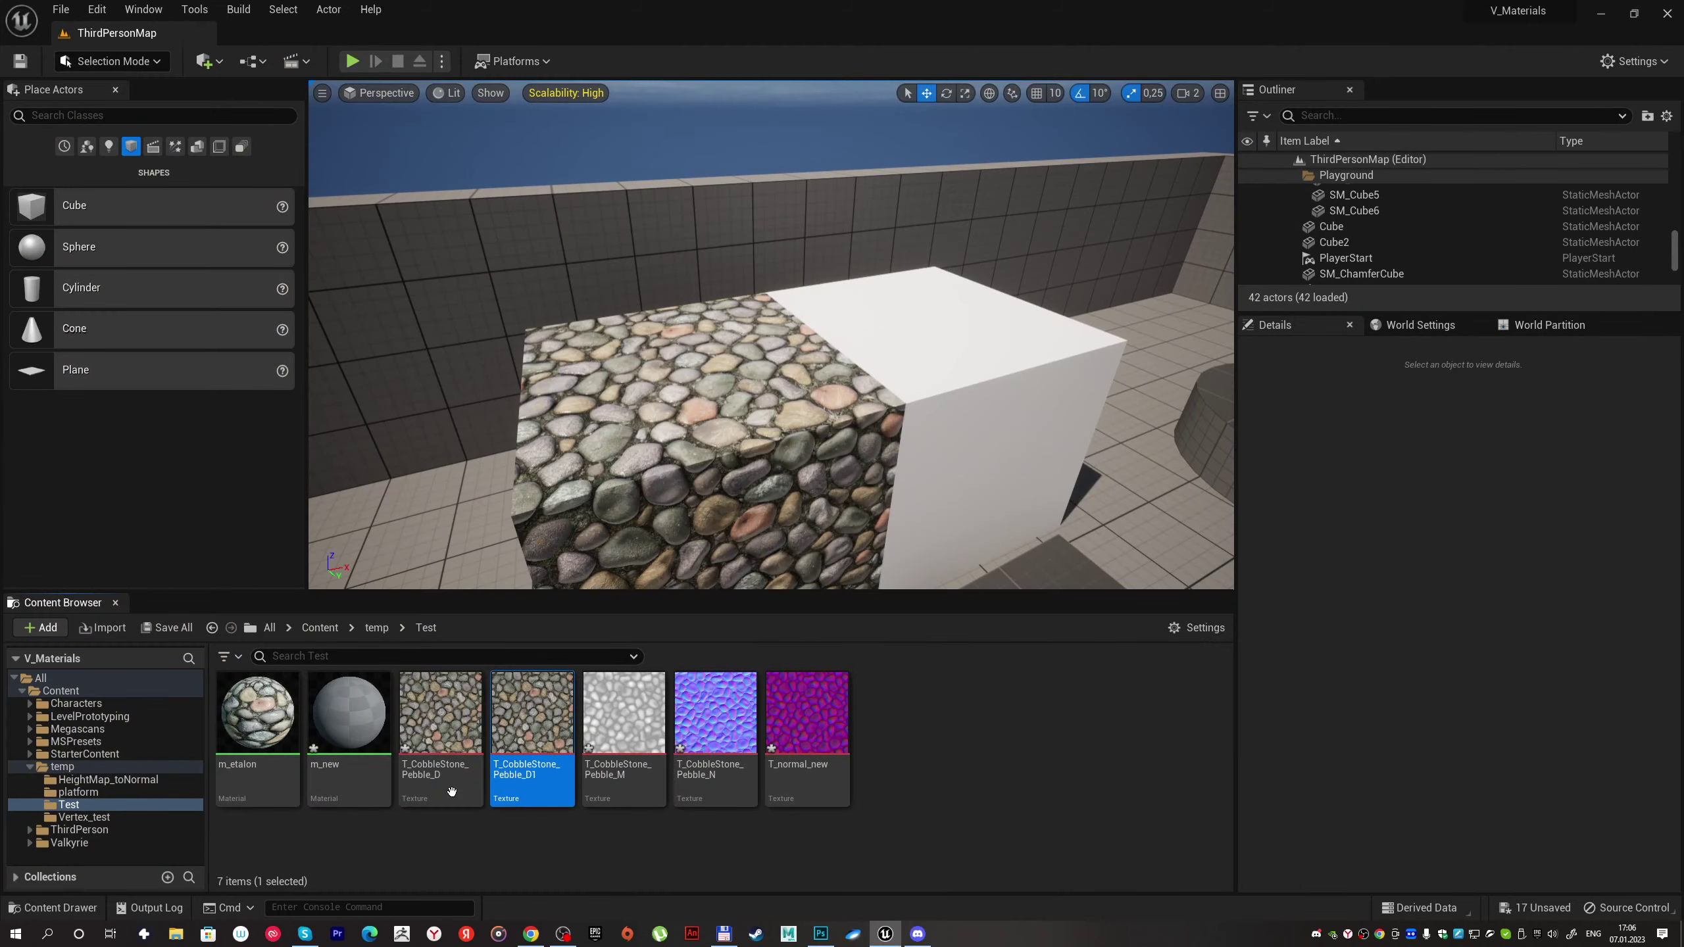
pyautogui.doubleClick(351, 716)
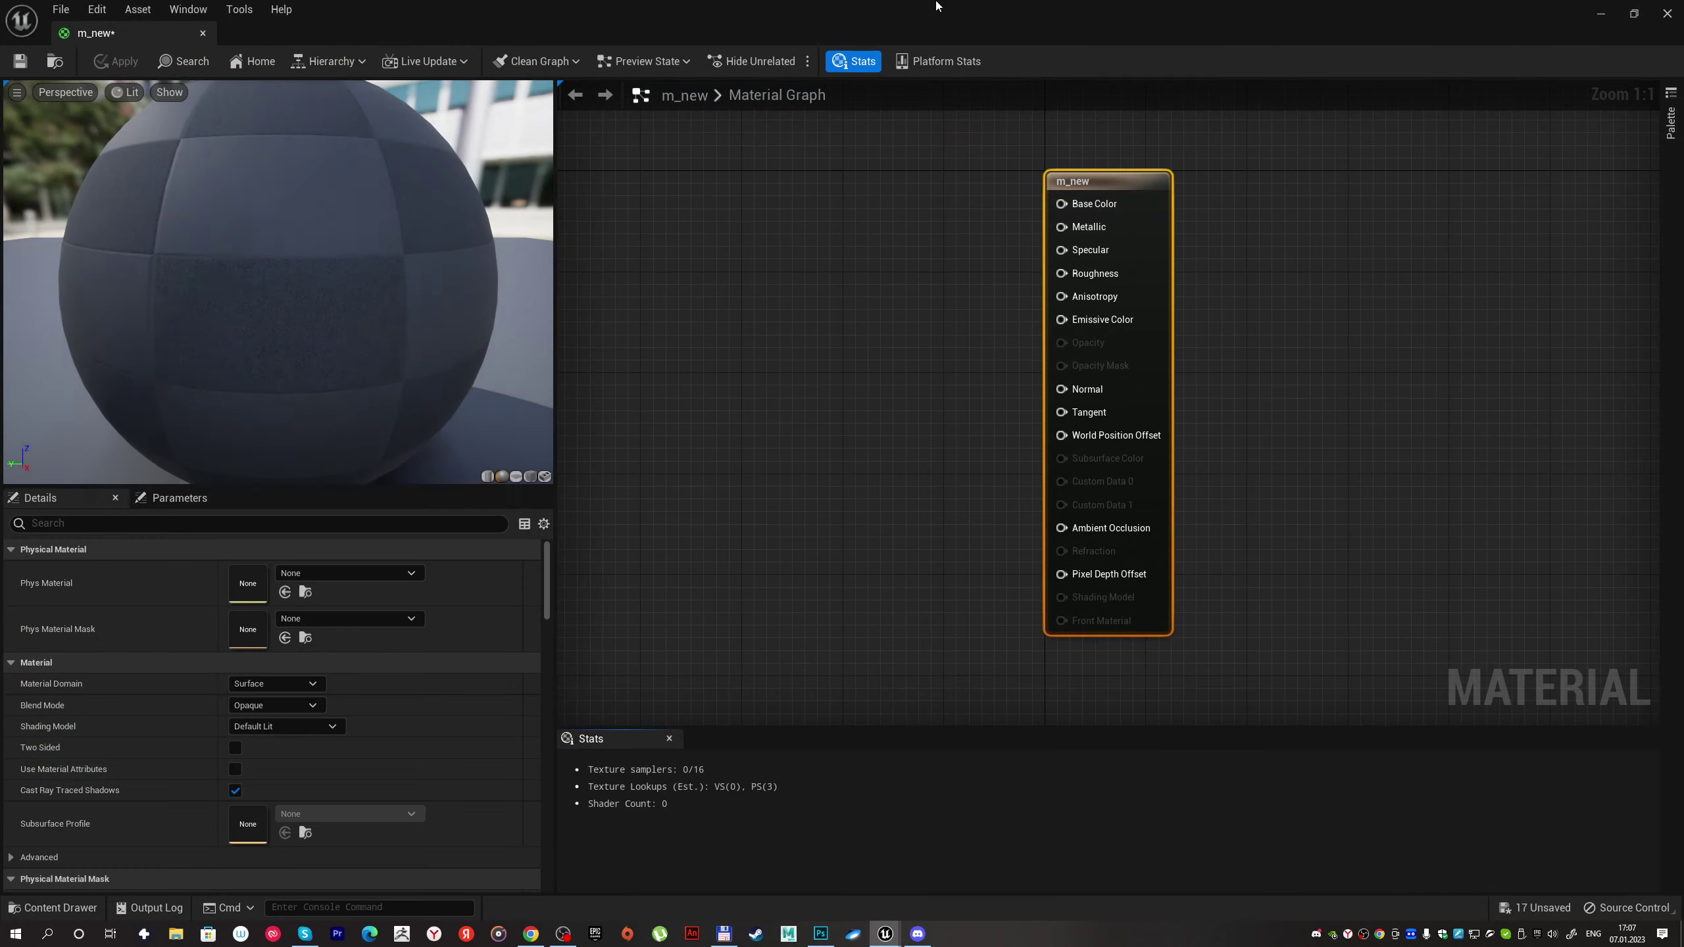
# Step: Add T_CobbleStone_Pebble_D1 and T_normal_new as texture samples in the m_new graph
pyautogui.doubleClick(937, 6)
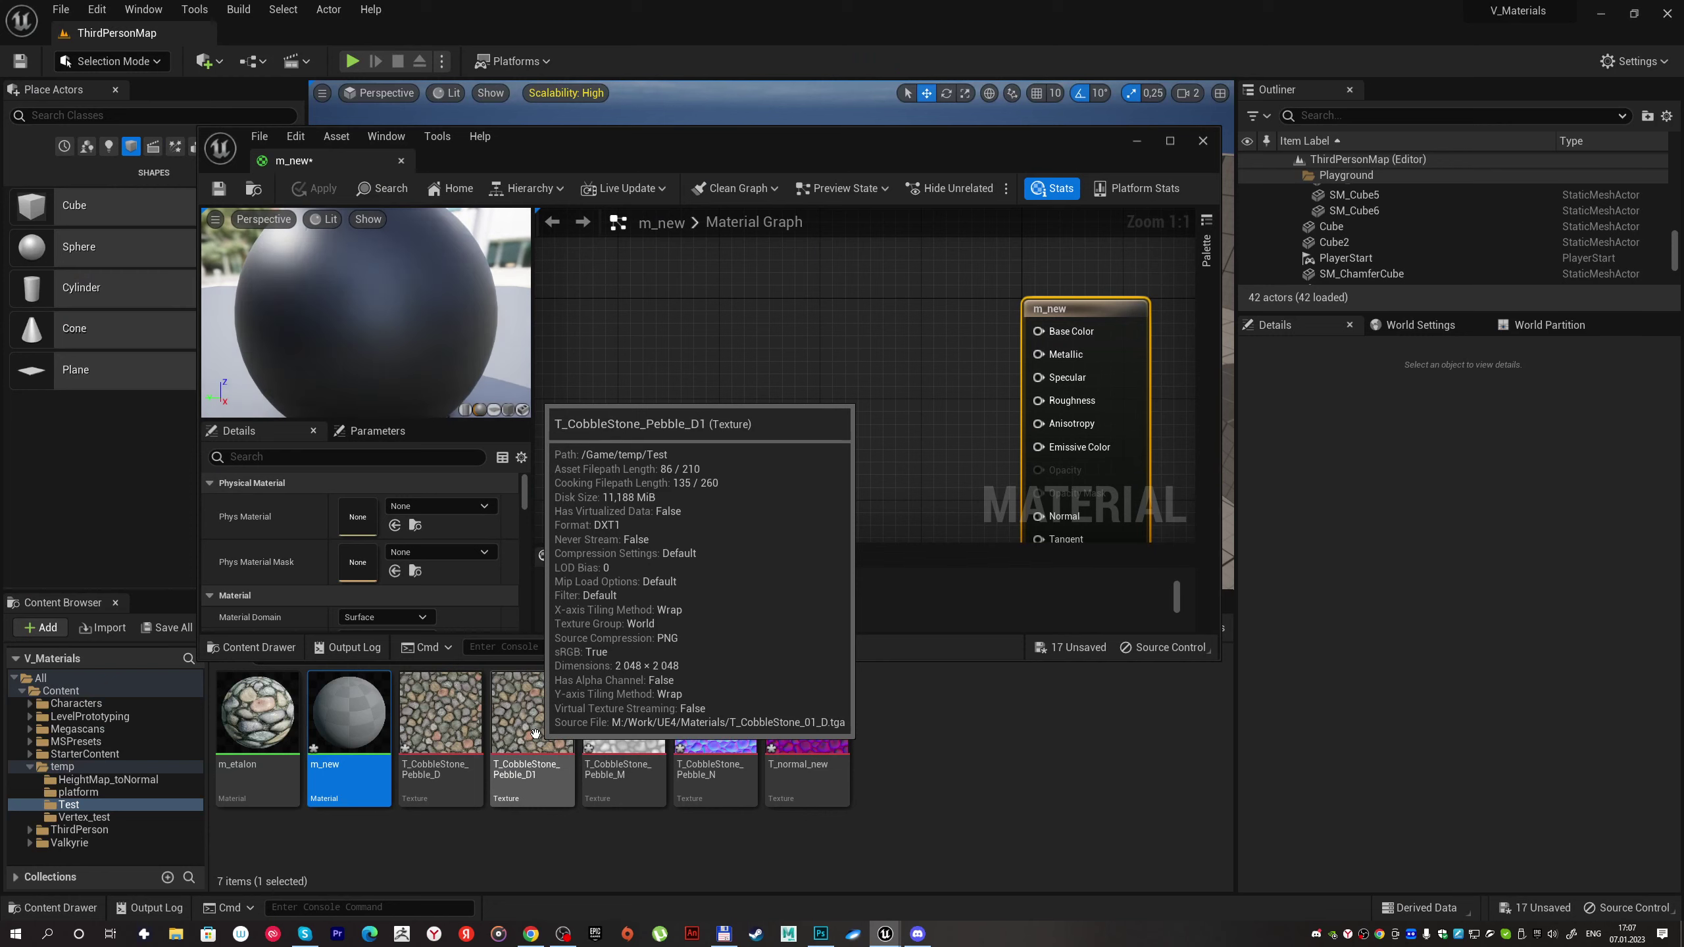
pyautogui.moveTo(536, 733); pyautogui.dragTo(671, 258)
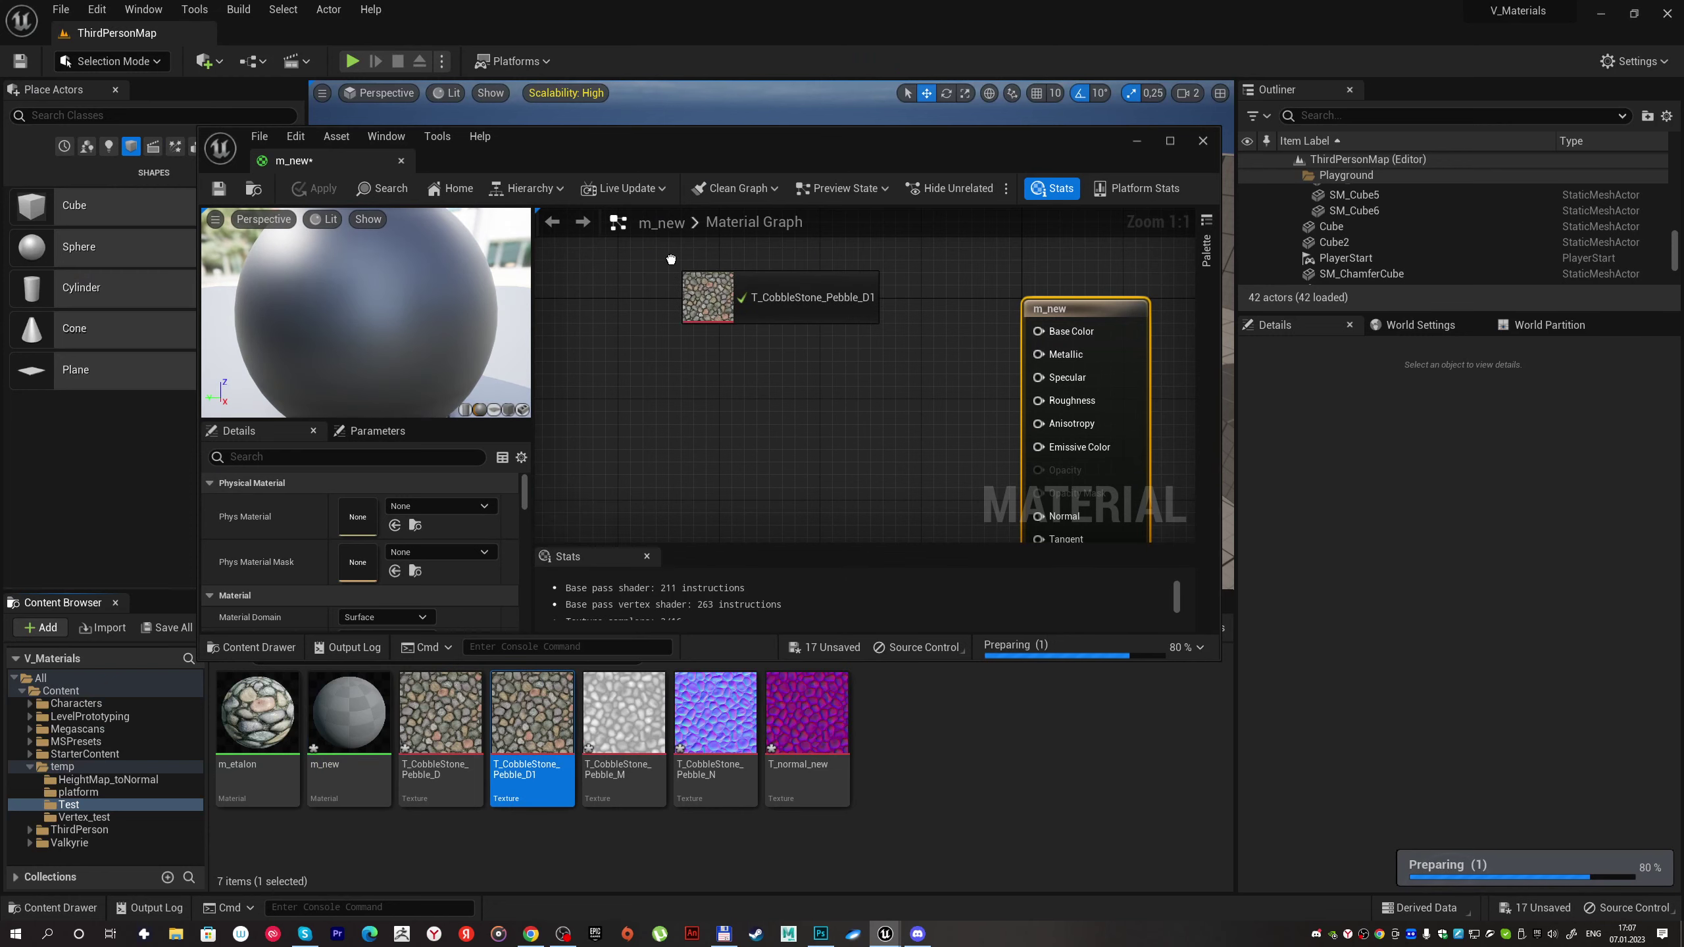
pyautogui.moveTo(807, 713); pyautogui.dragTo(594, 458)
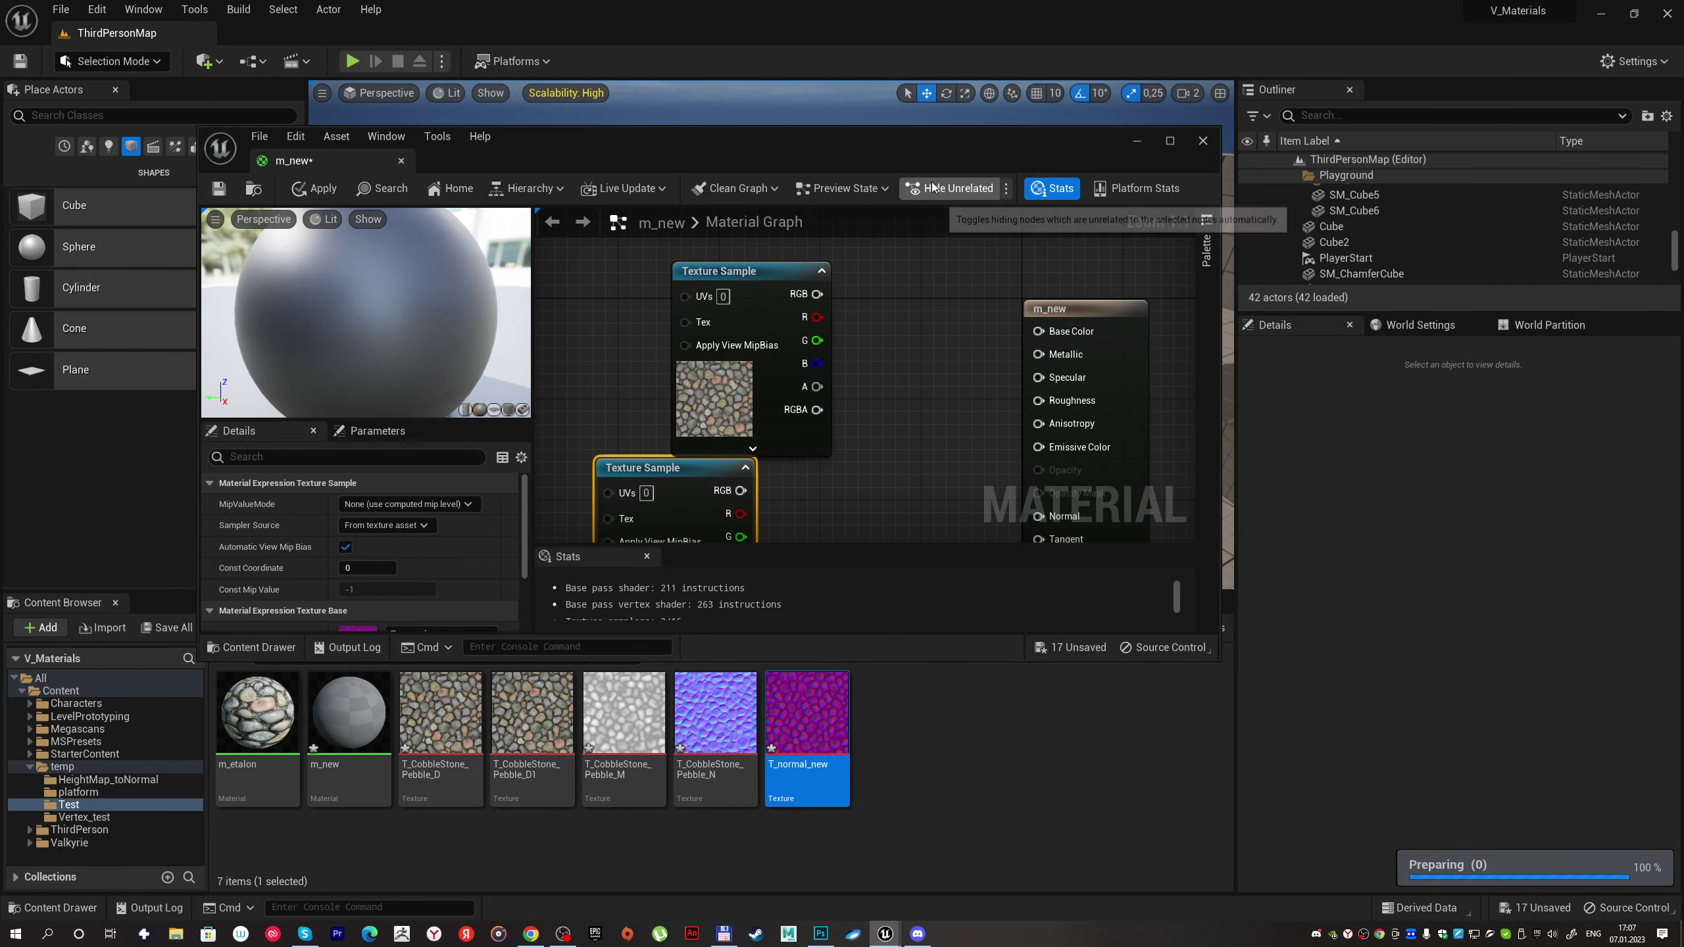
pyautogui.doubleClick(944, 141)
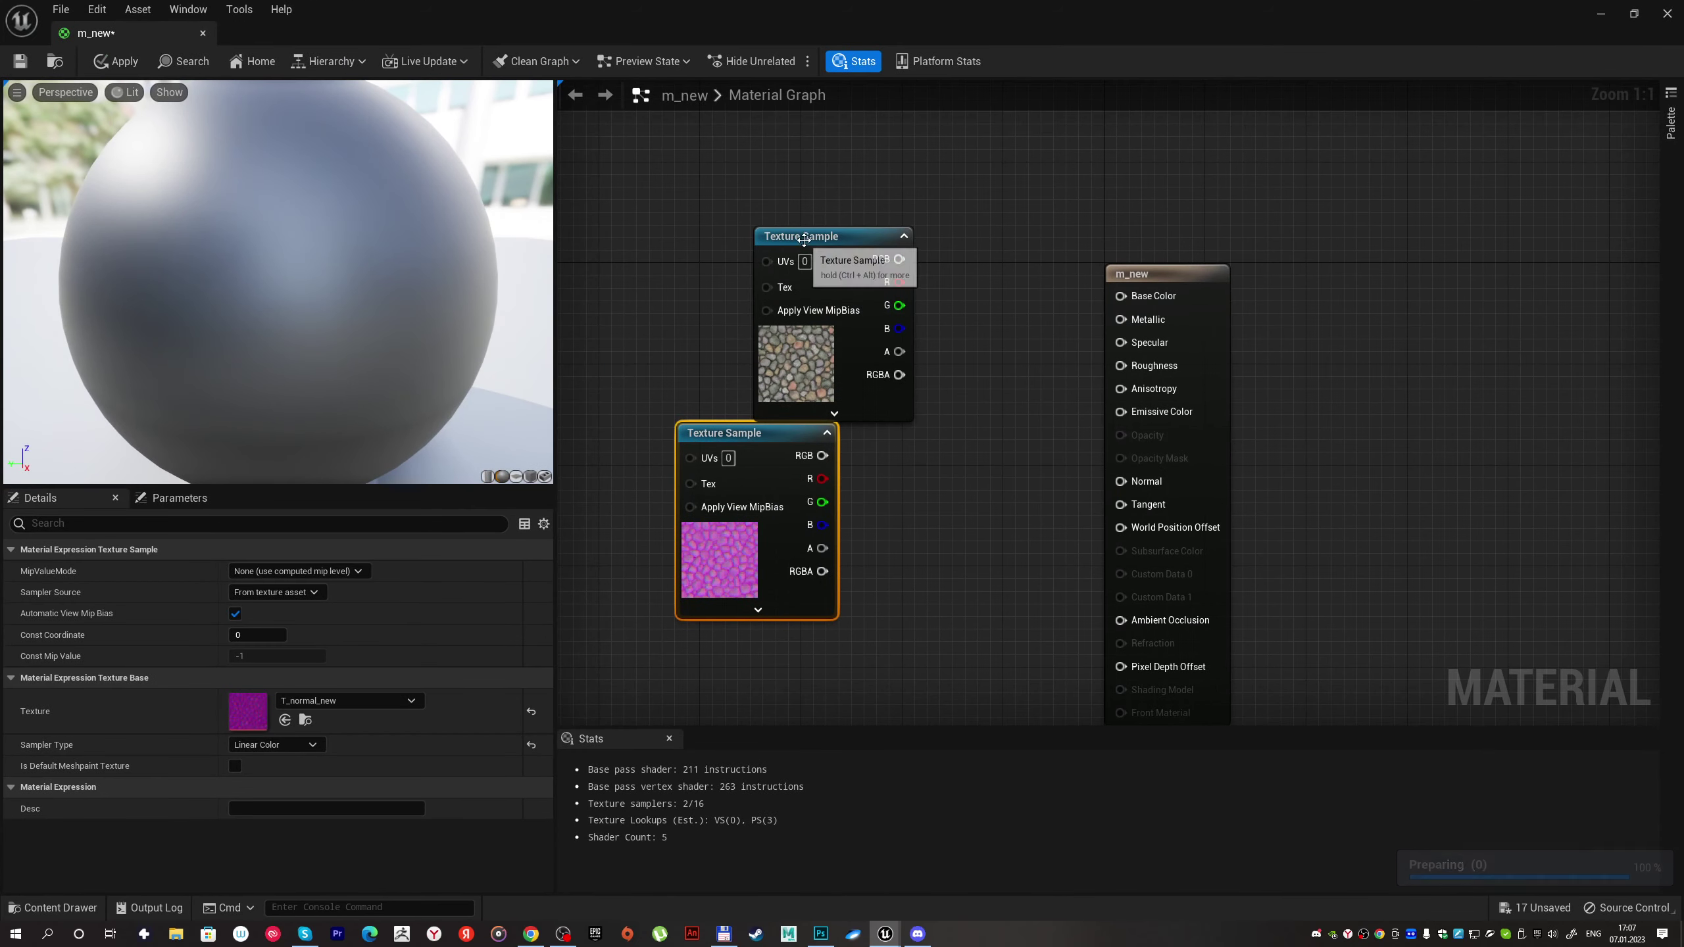
# Step: Wire the cobblestone RGB to Base Color and T_normal_new's green channel to Roughness
pyautogui.moveTo(804, 240); pyautogui.dragTo(698, 177)
pyautogui.moveTo(795, 195); pyautogui.dragTo(1129, 303)
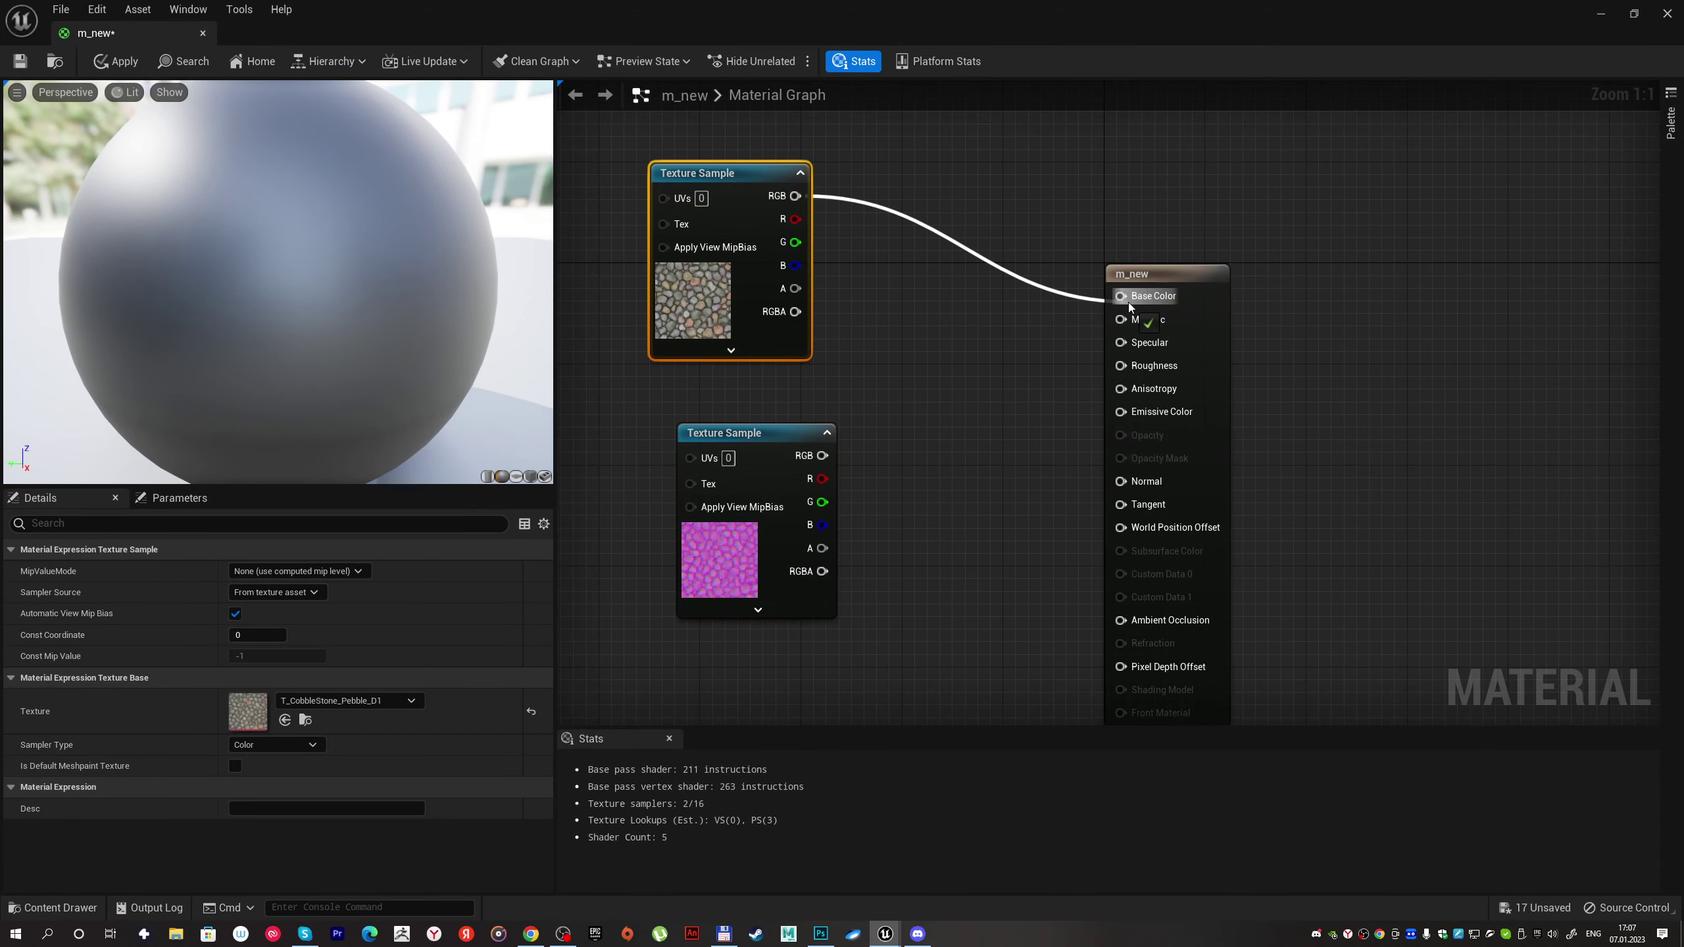
pyautogui.moveTo(769, 464); pyautogui.dragTo(775, 378, button='right')
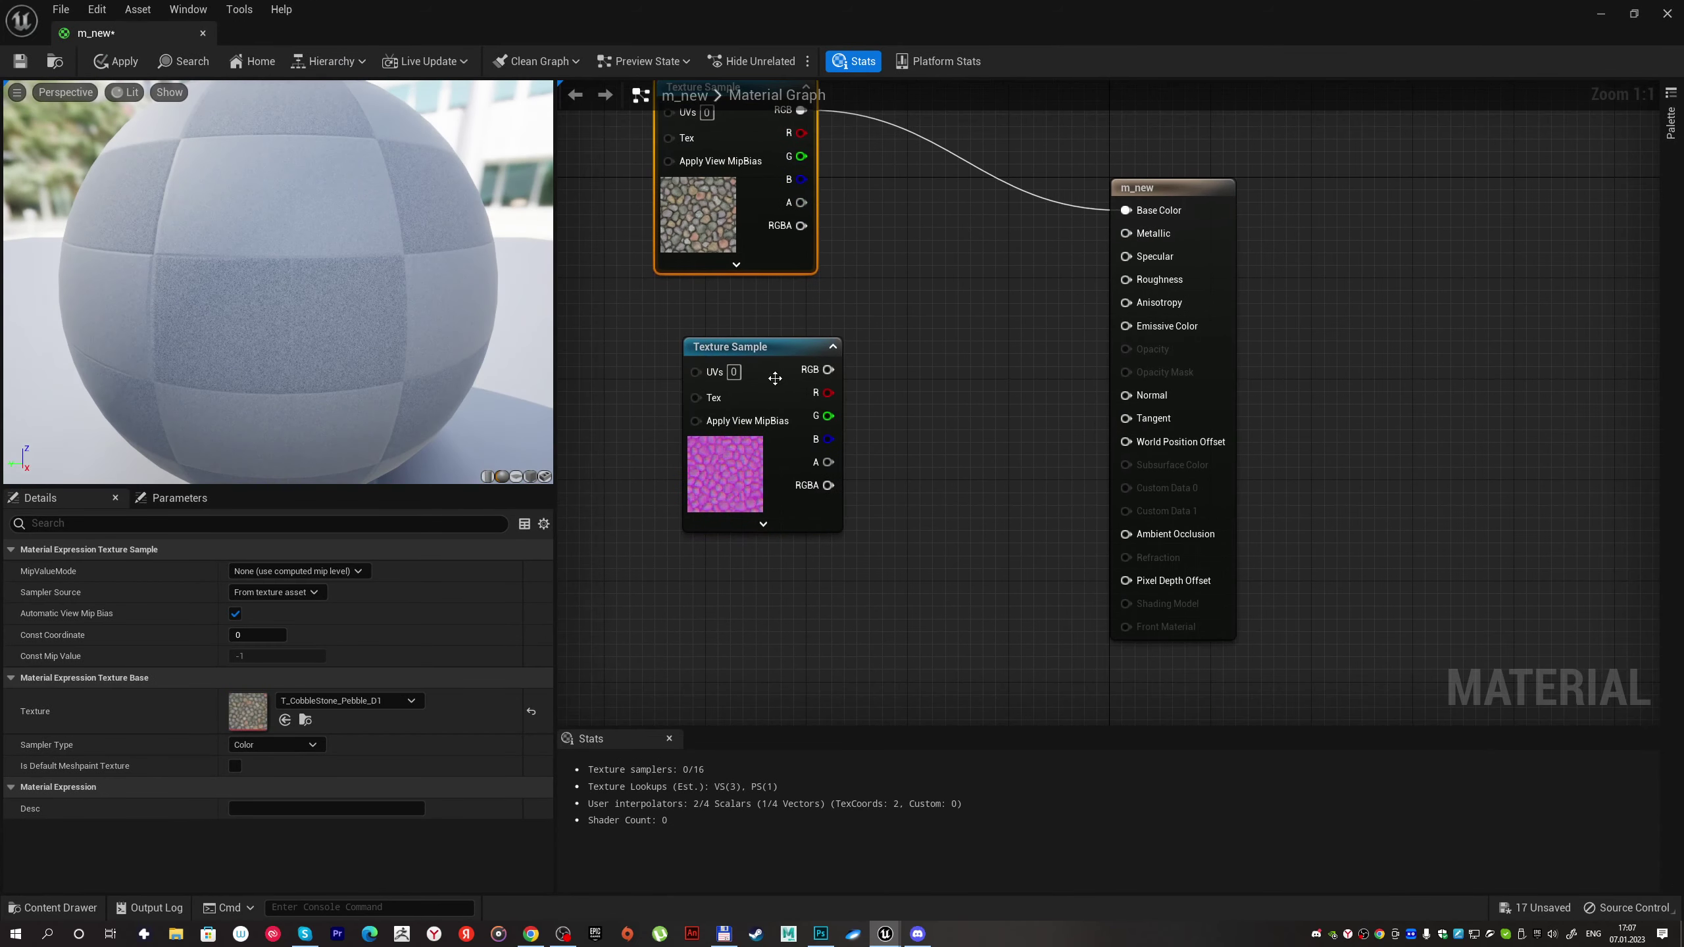
pyautogui.moveTo(775, 378); pyautogui.dragTo(736, 435)
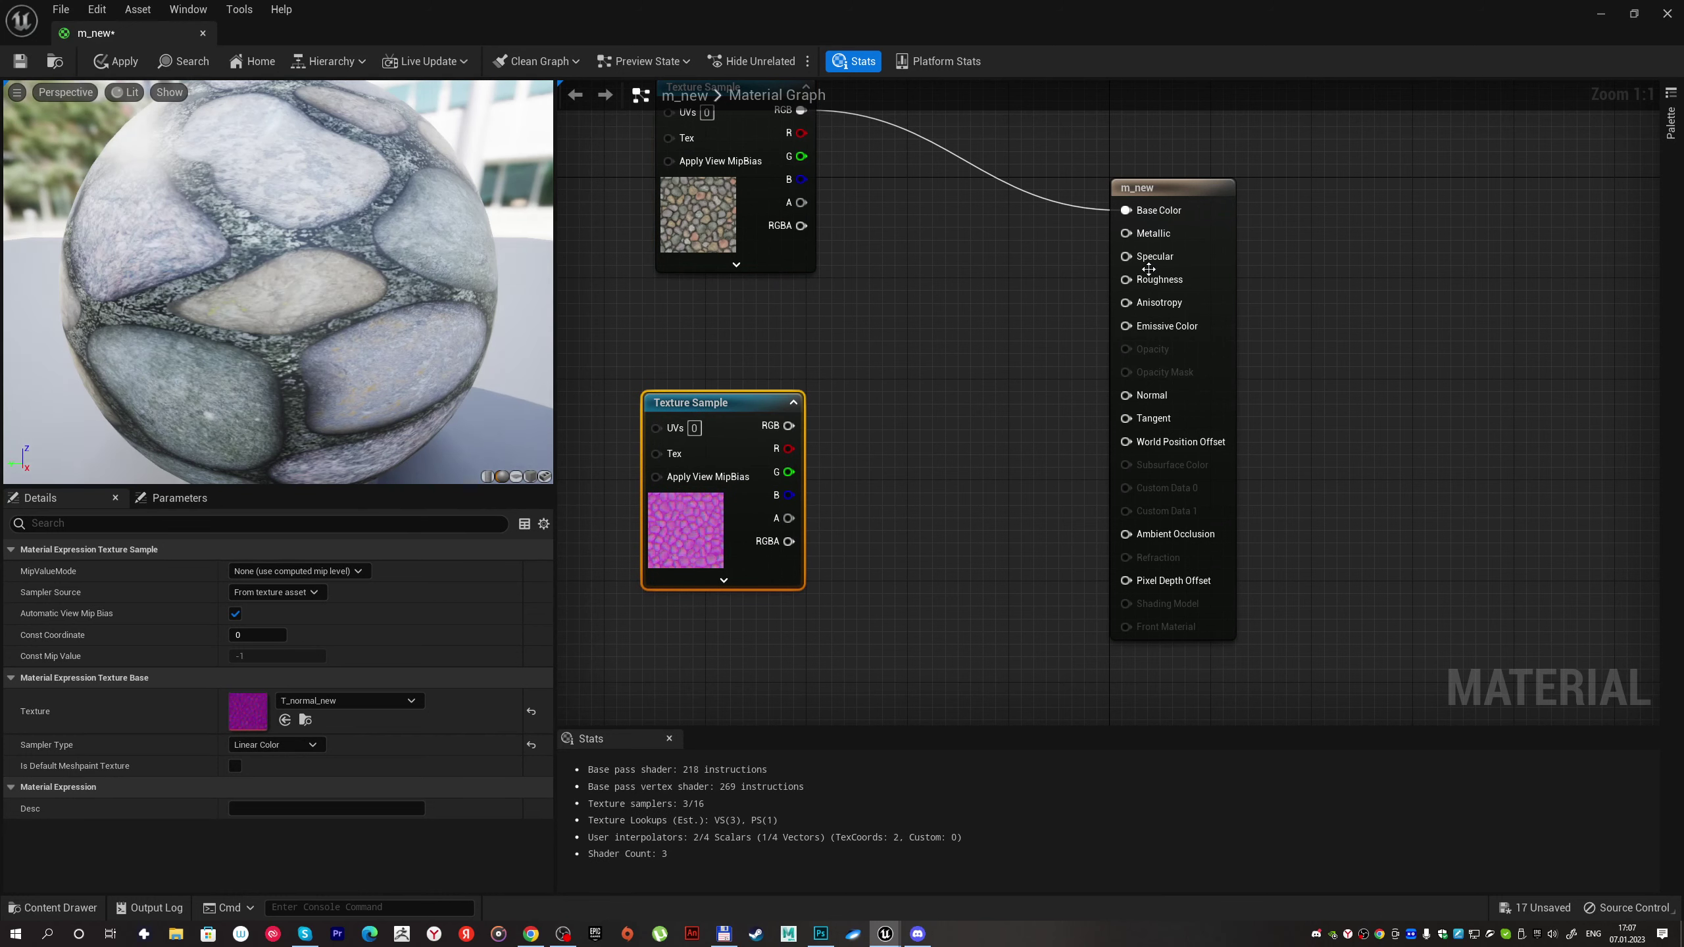
pyautogui.moveTo(789, 472); pyautogui.dragTo(1134, 288)
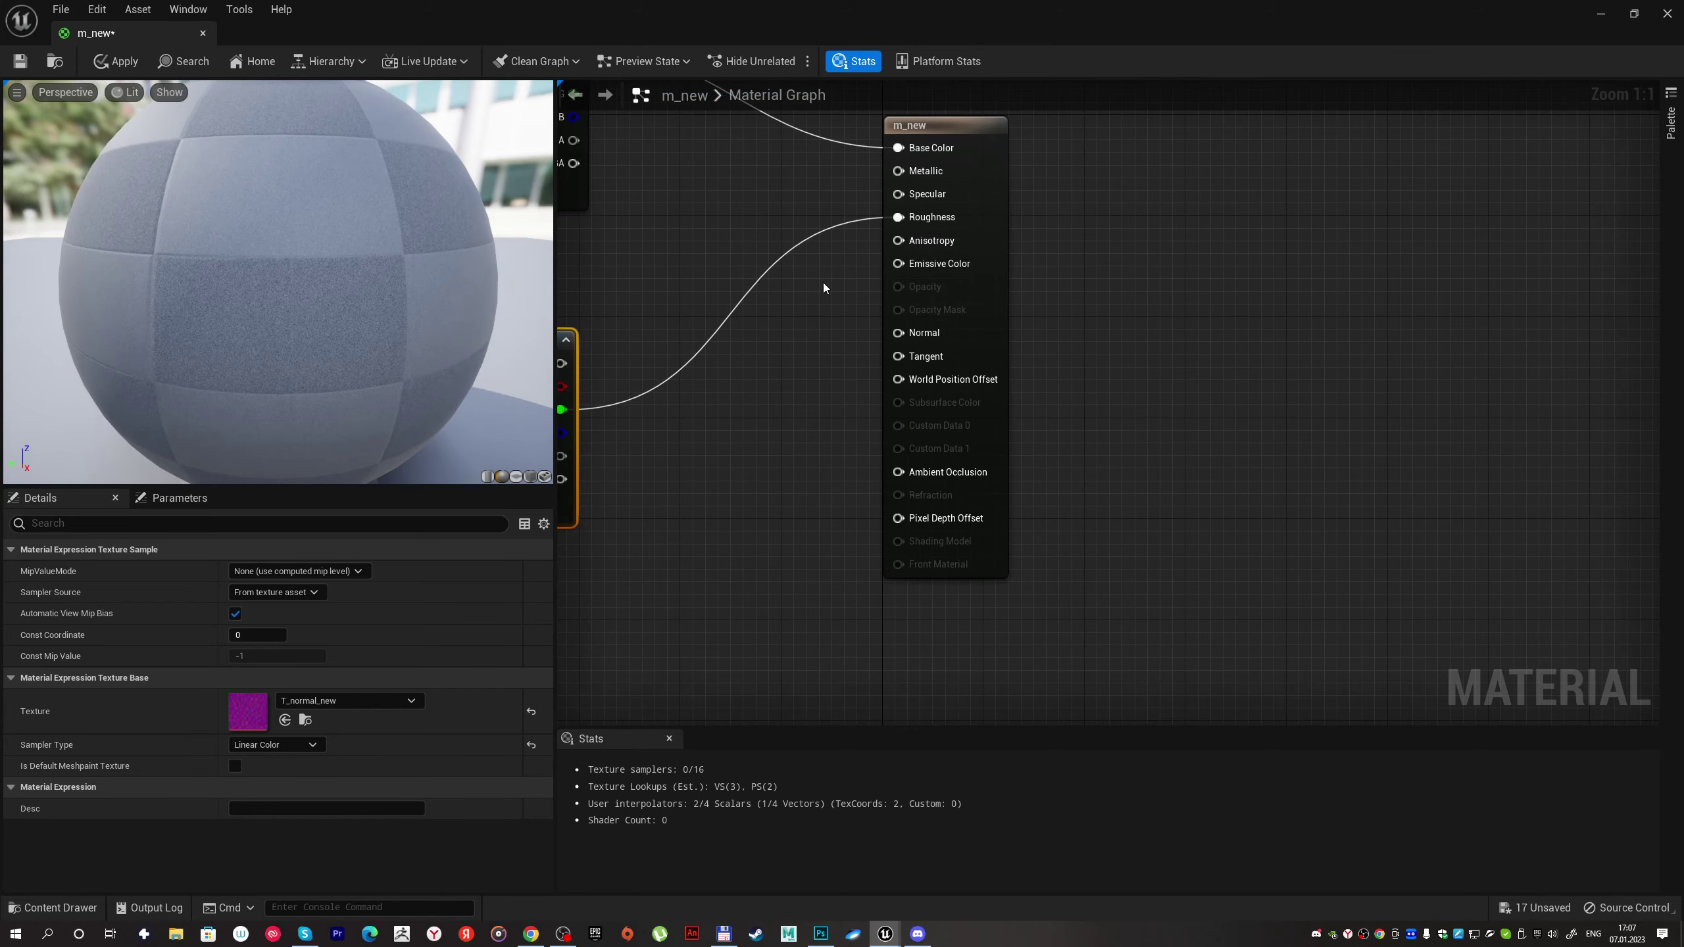
pyautogui.moveTo(743, 413); pyautogui.dragTo(841, 382, button='right')
pyautogui.moveTo(841, 383); pyautogui.dragTo(702, 370)
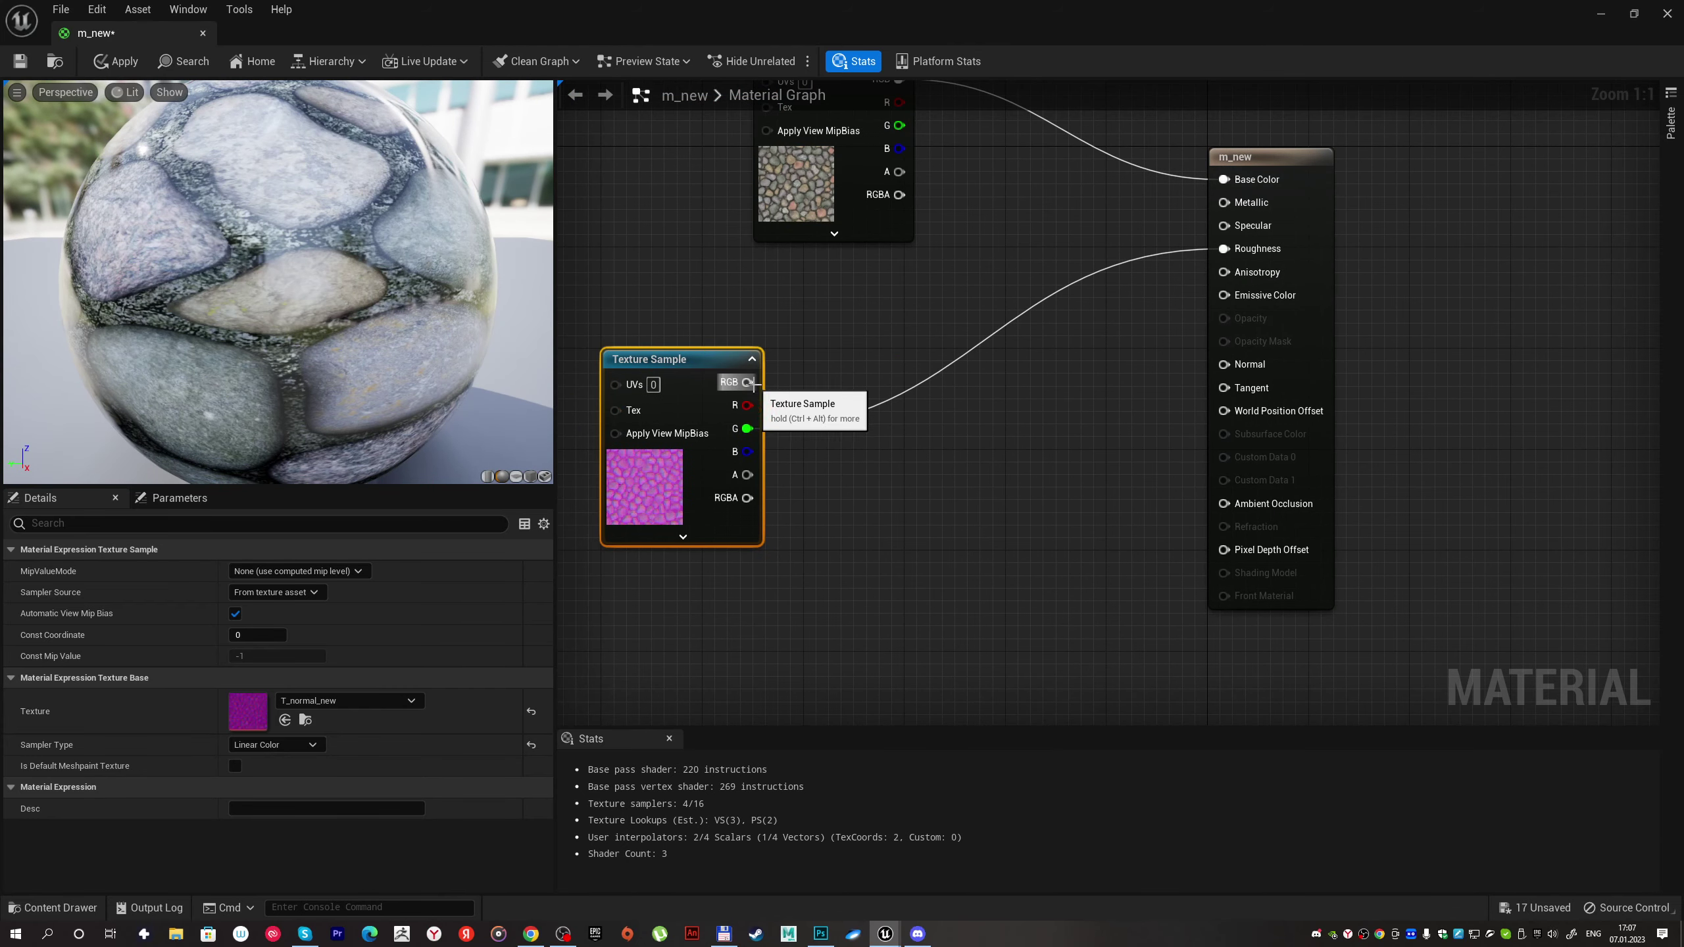
pyautogui.moveTo(758, 387); pyautogui.dragTo(836, 405)
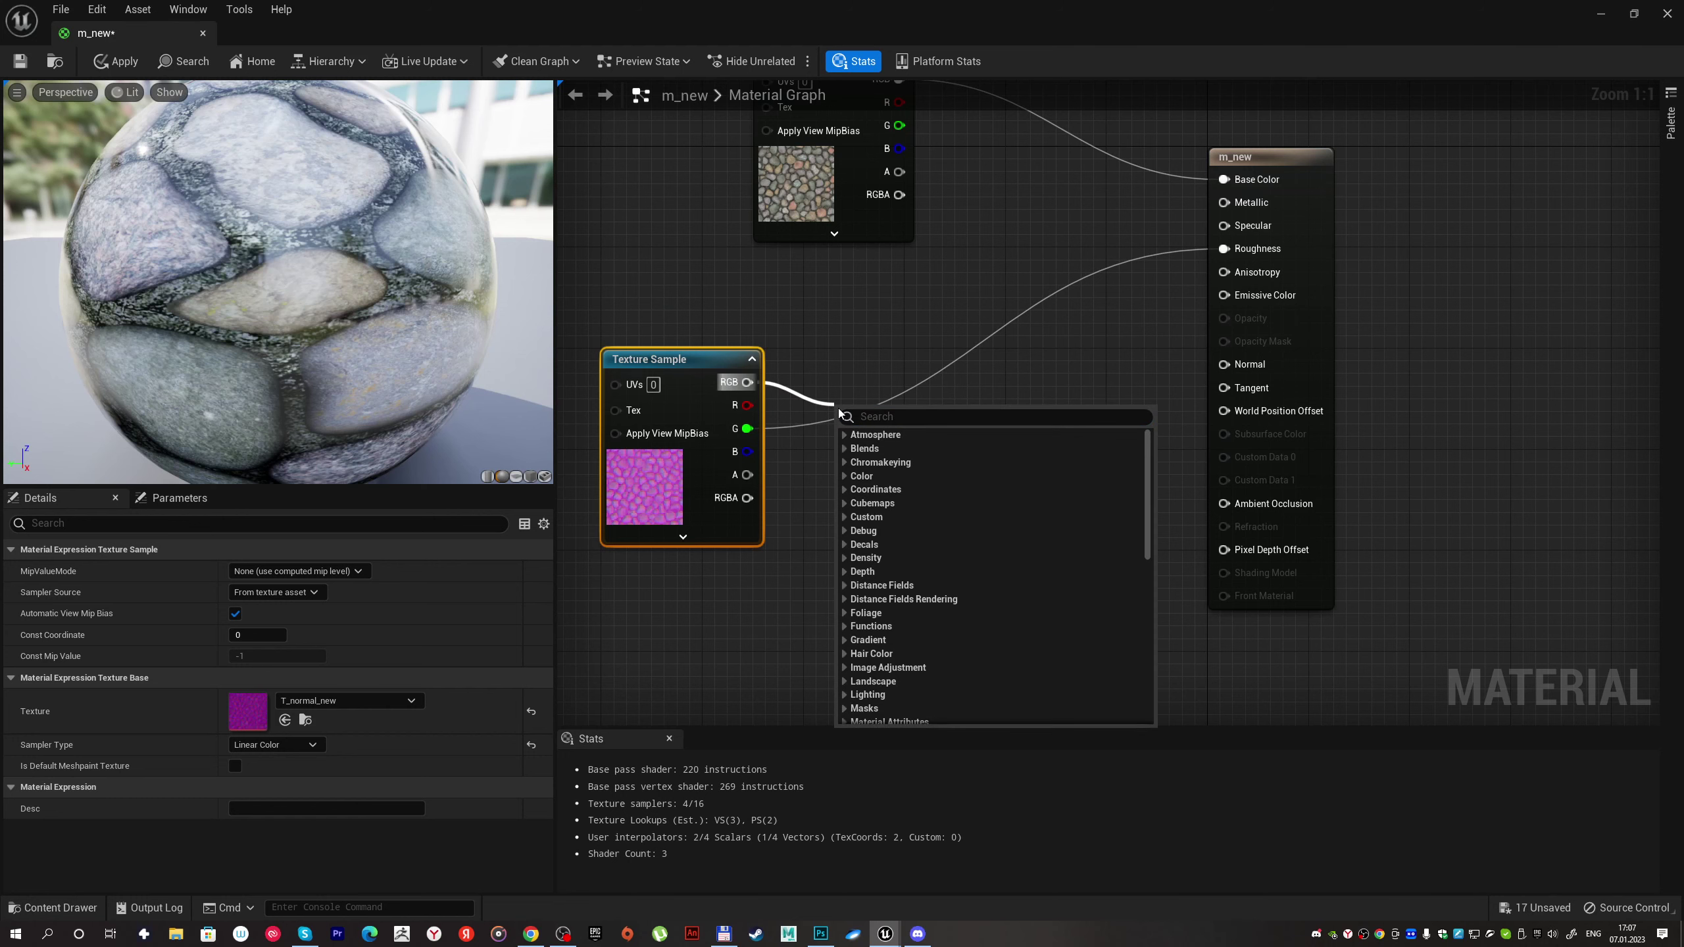
# Step: Add a ComponentMask from the normal map's RGB keeping only the R and B channels
pyautogui.write('compo')
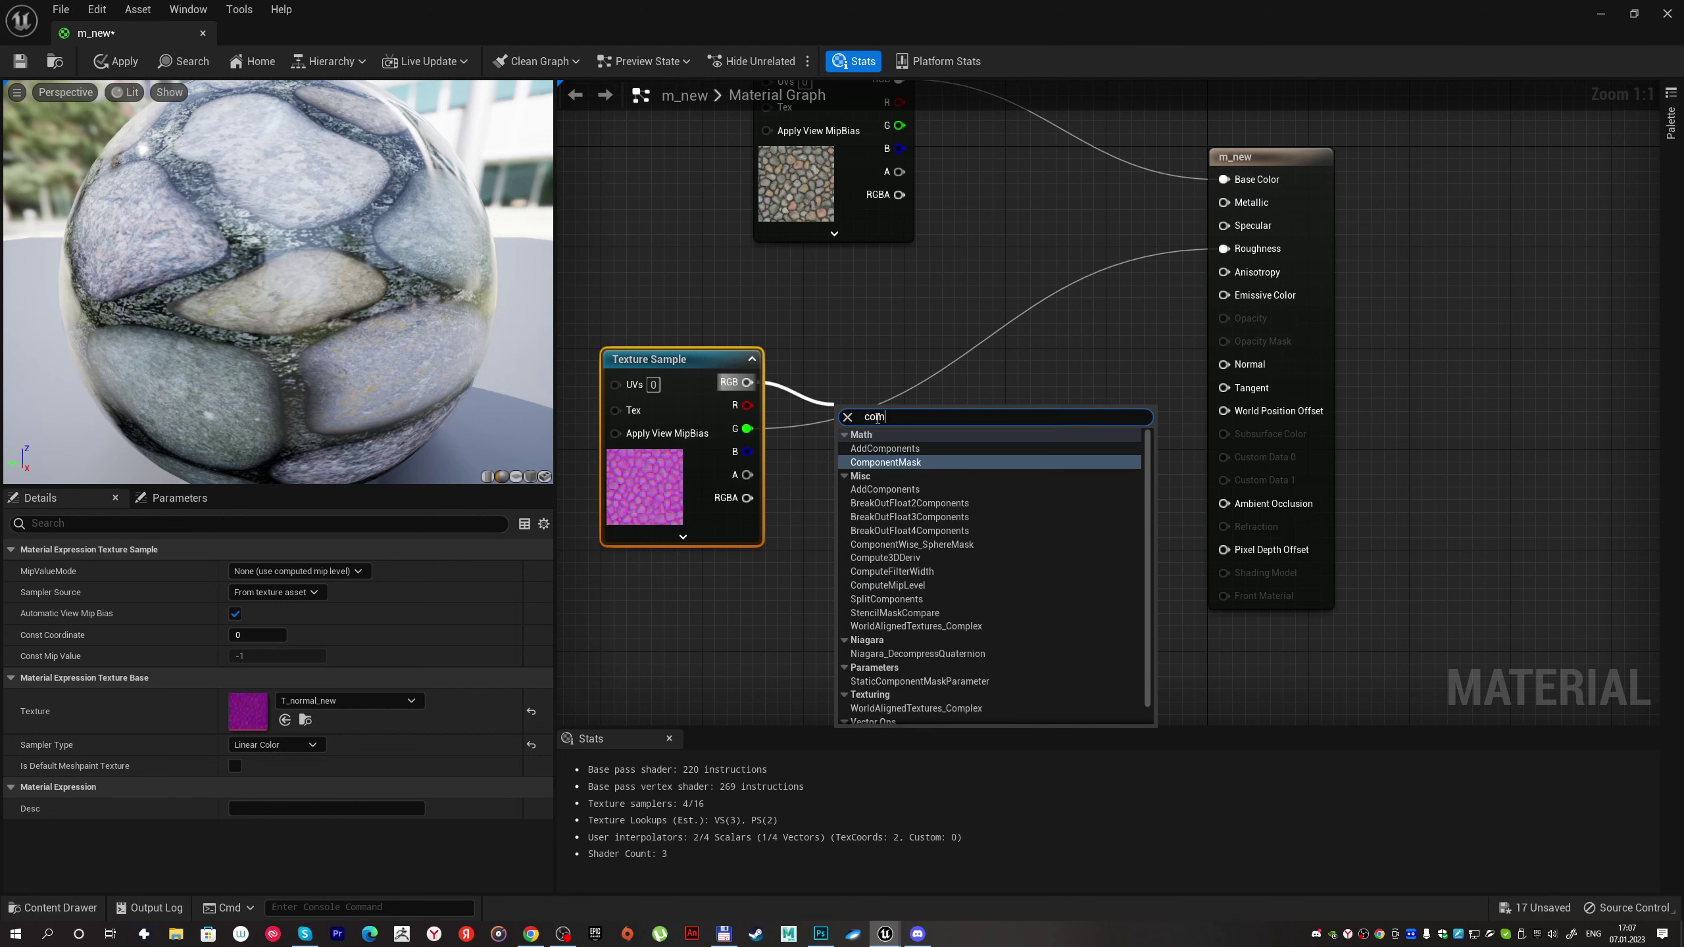
pyautogui.press('Return')
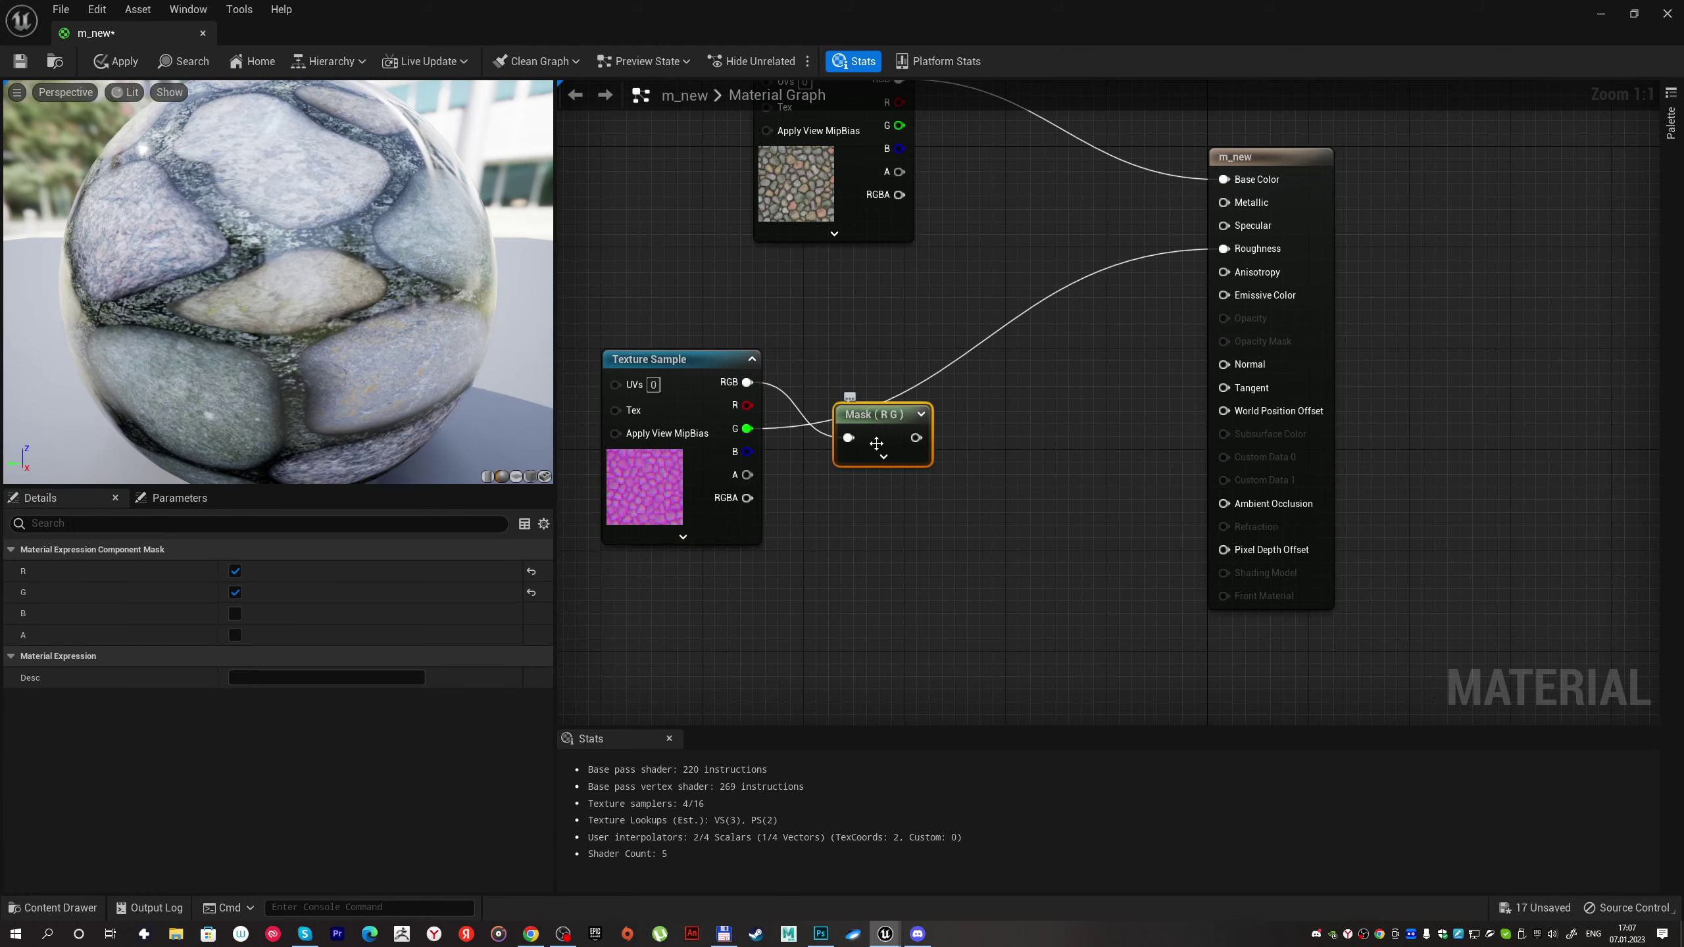
pyautogui.click(882, 457)
pyautogui.click(875, 489)
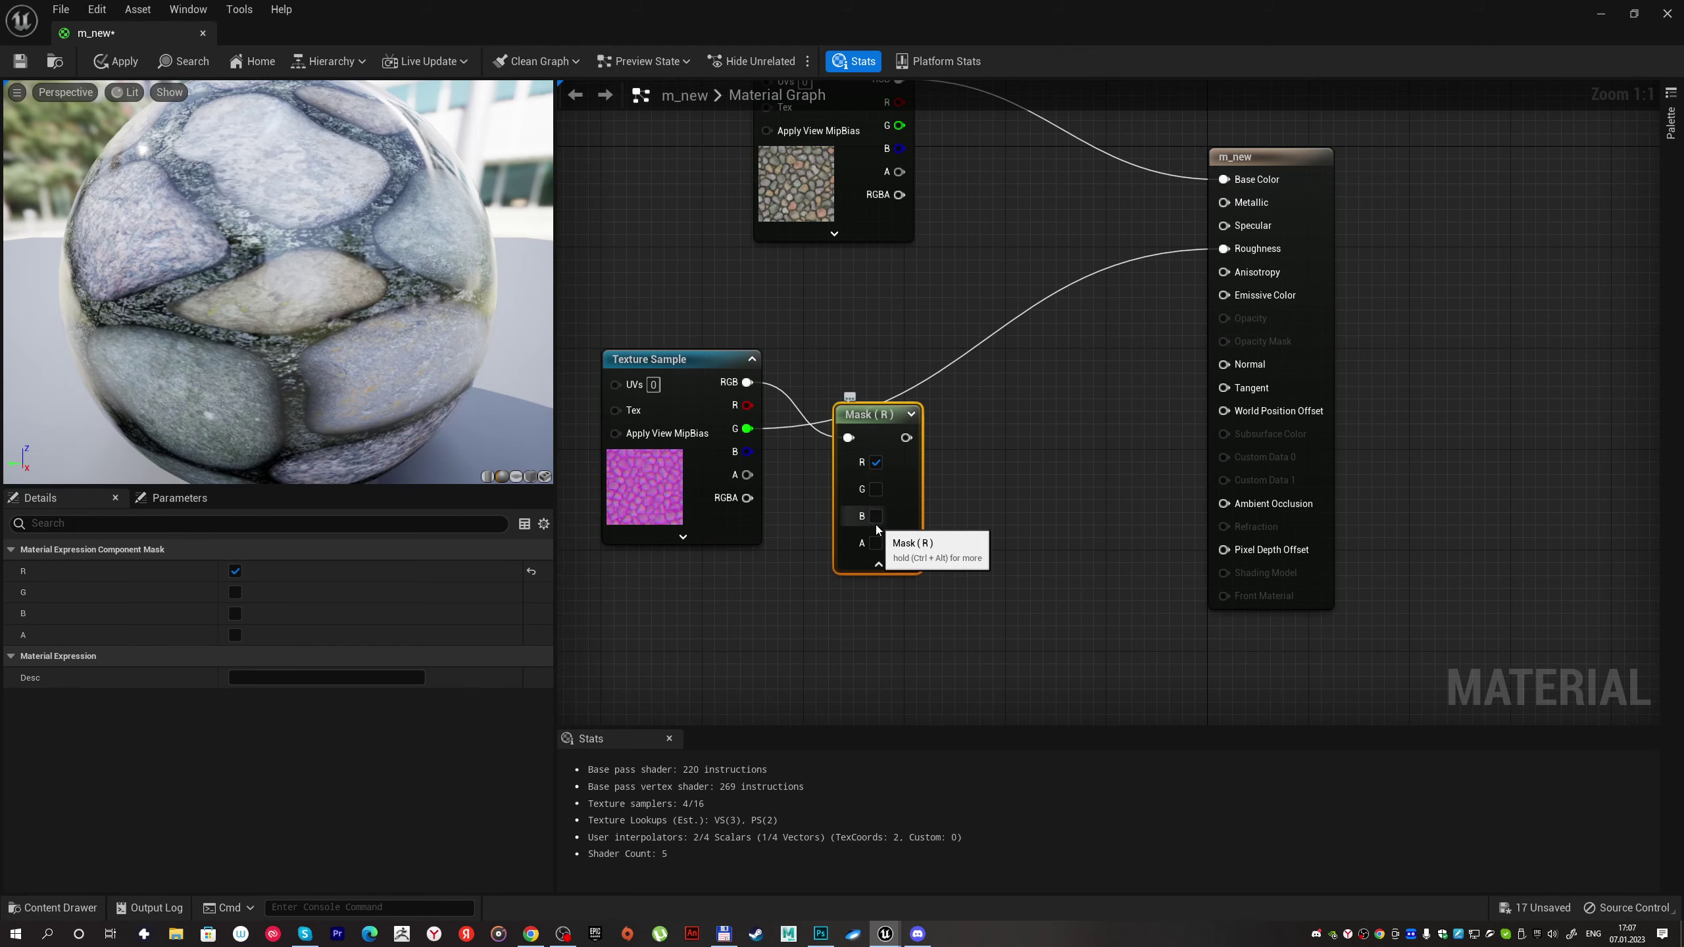
pyautogui.click(876, 517)
pyautogui.moveTo(887, 419); pyautogui.dragTo(894, 440)
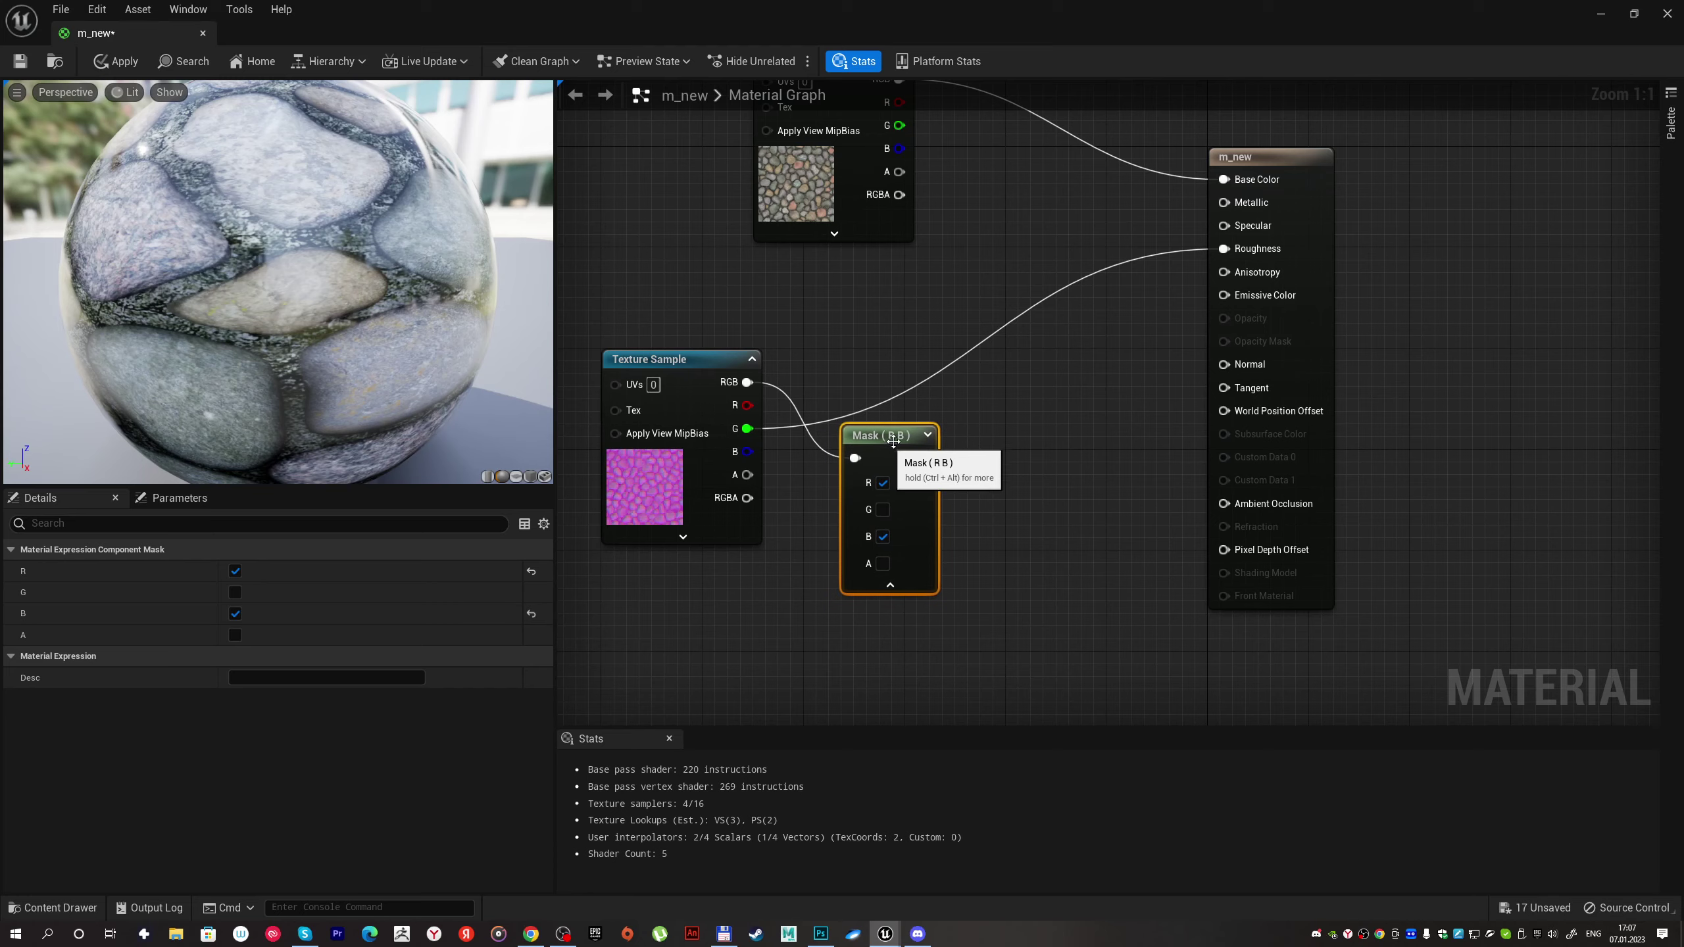
pyautogui.moveTo(894, 440); pyautogui.dragTo(943, 383, button='right')
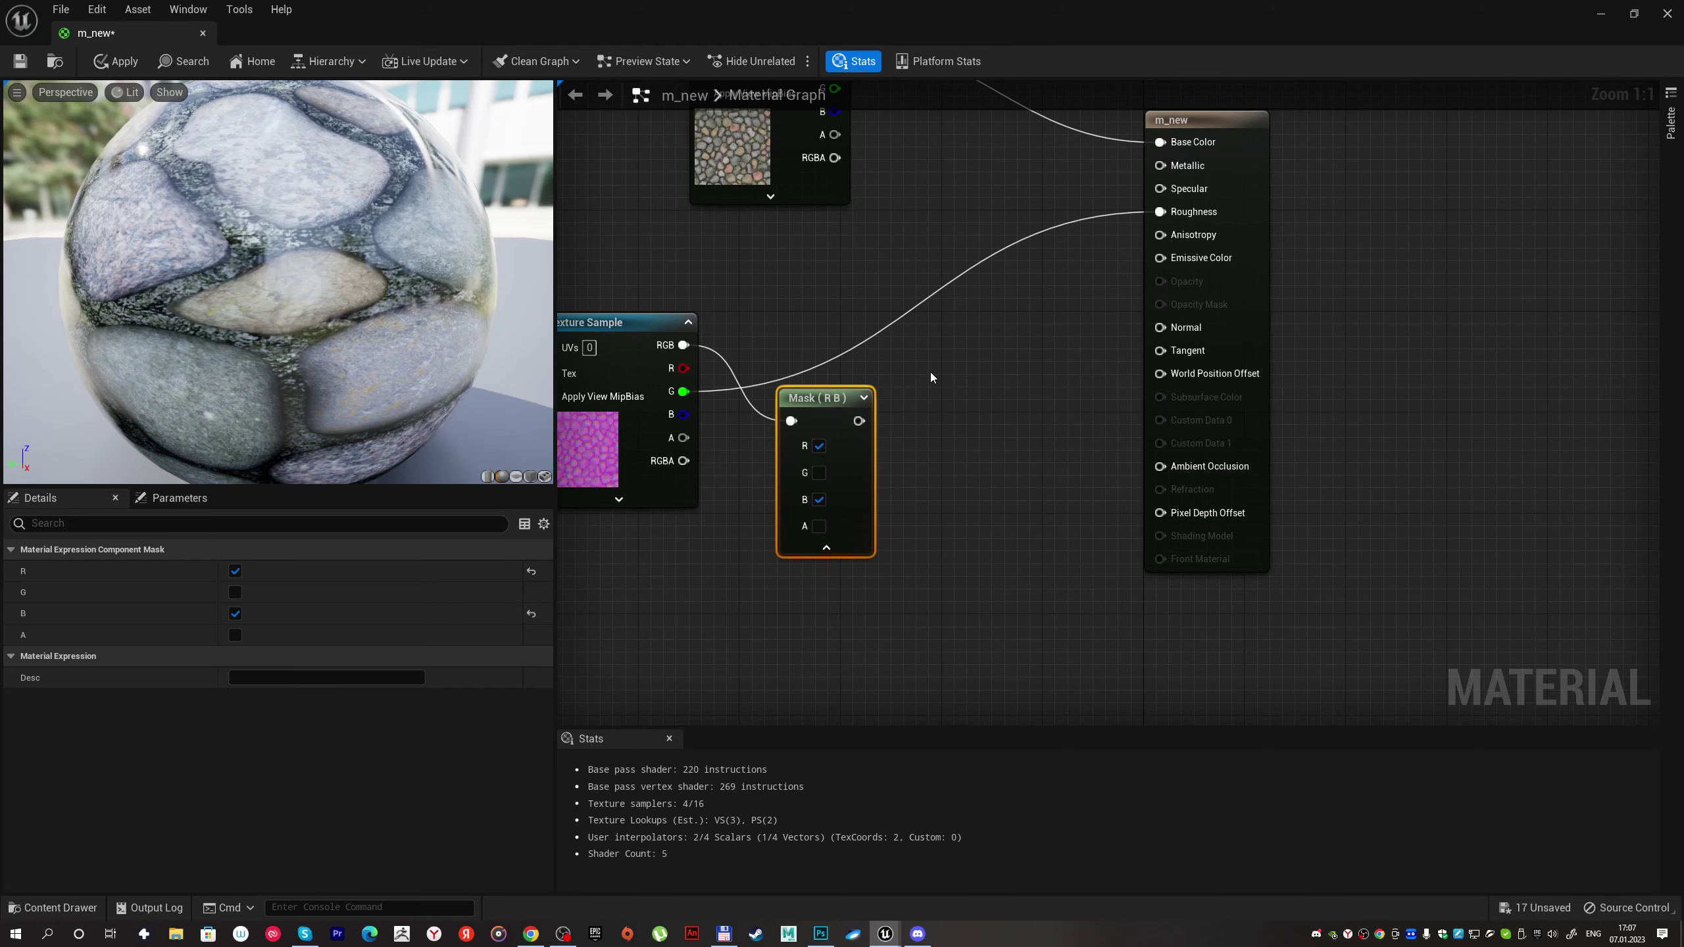
pyautogui.moveTo(931, 377); pyautogui.dragTo(888, 372, button='right')
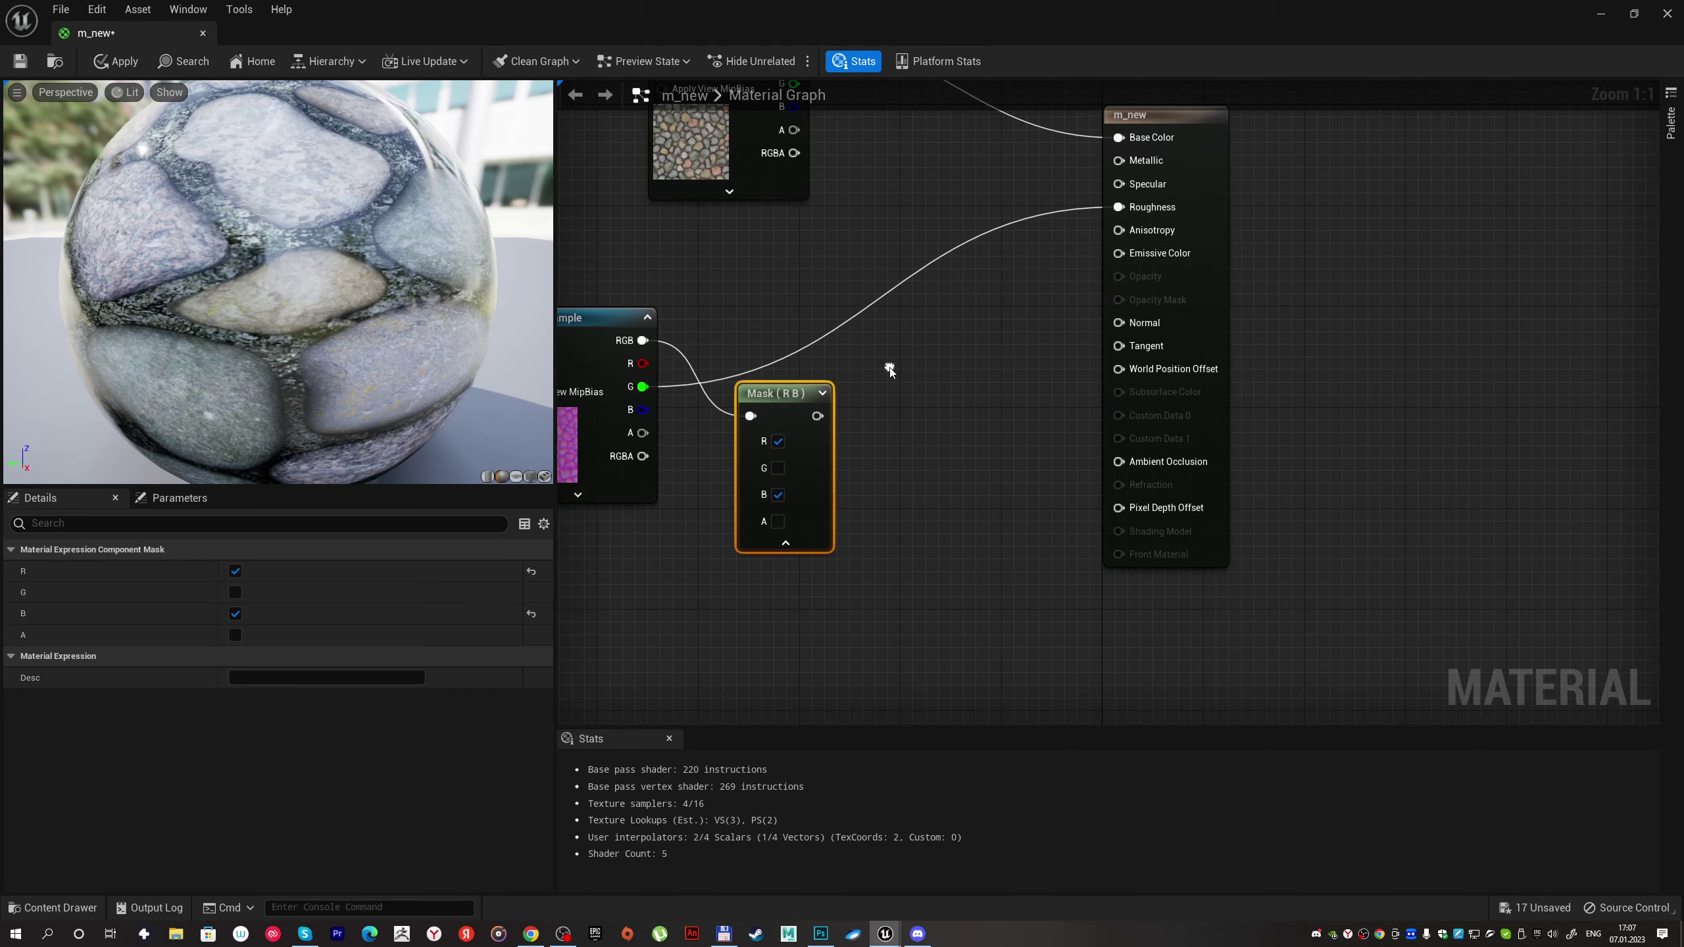
pyautogui.click(788, 542)
# Step: Chain a Multiply by 2 and then a Subtract 1 after the mask
pyautogui.moveTo(818, 416); pyautogui.dragTo(889, 430)
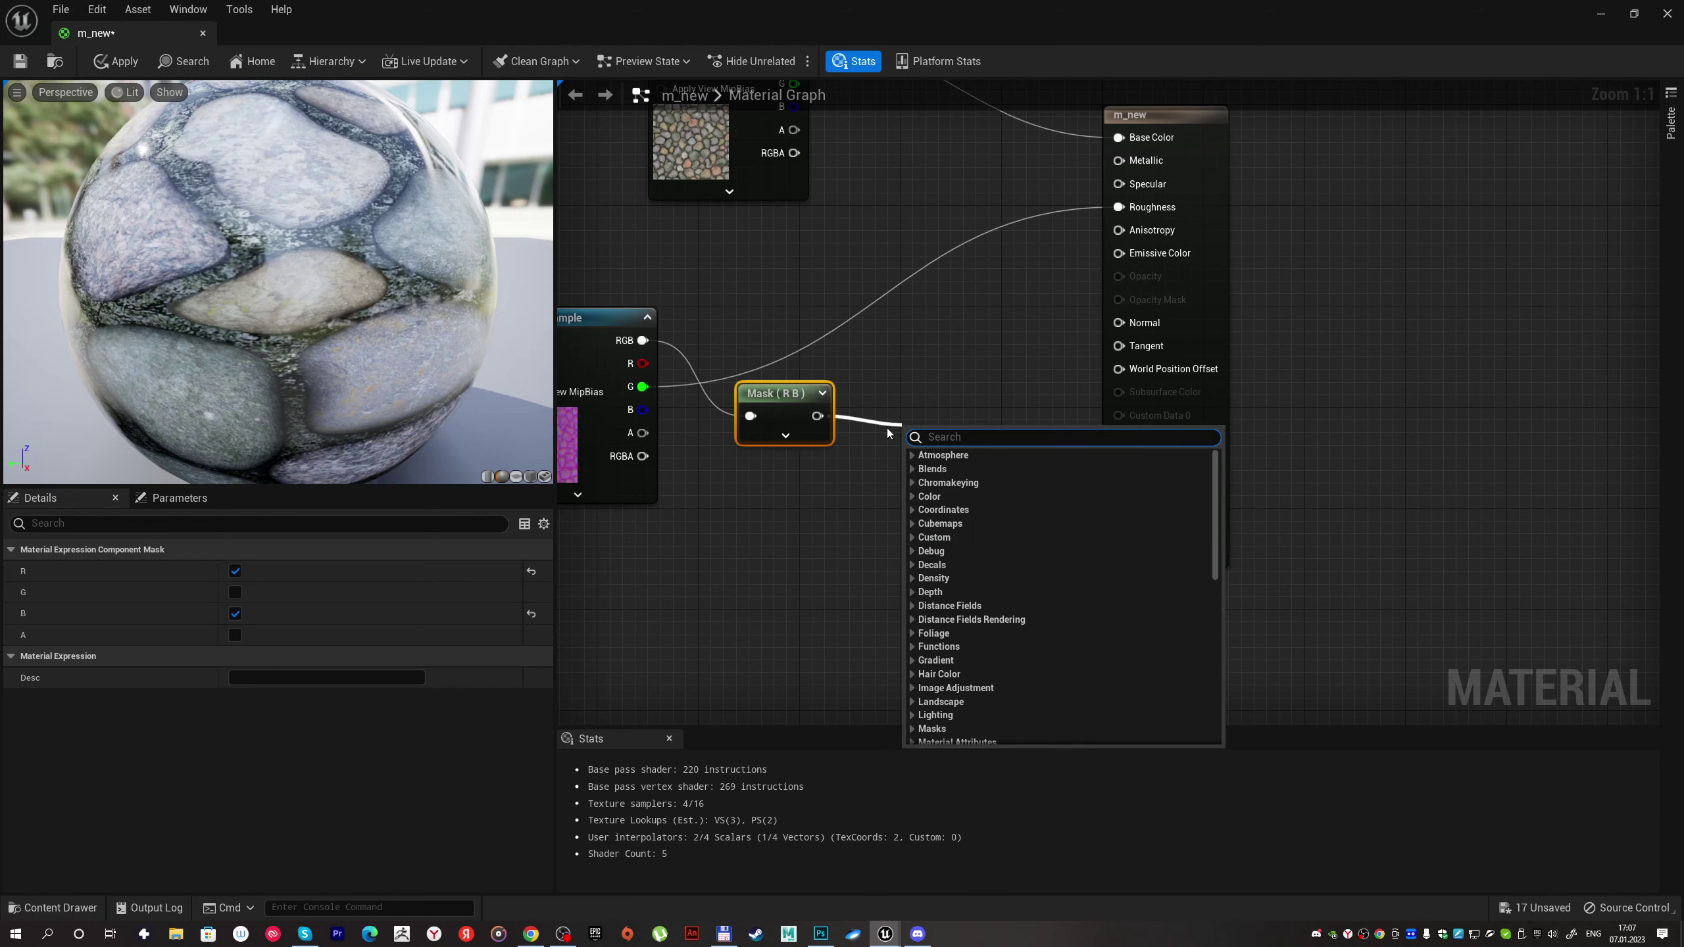
pyautogui.write('*')
pyautogui.press('Return')
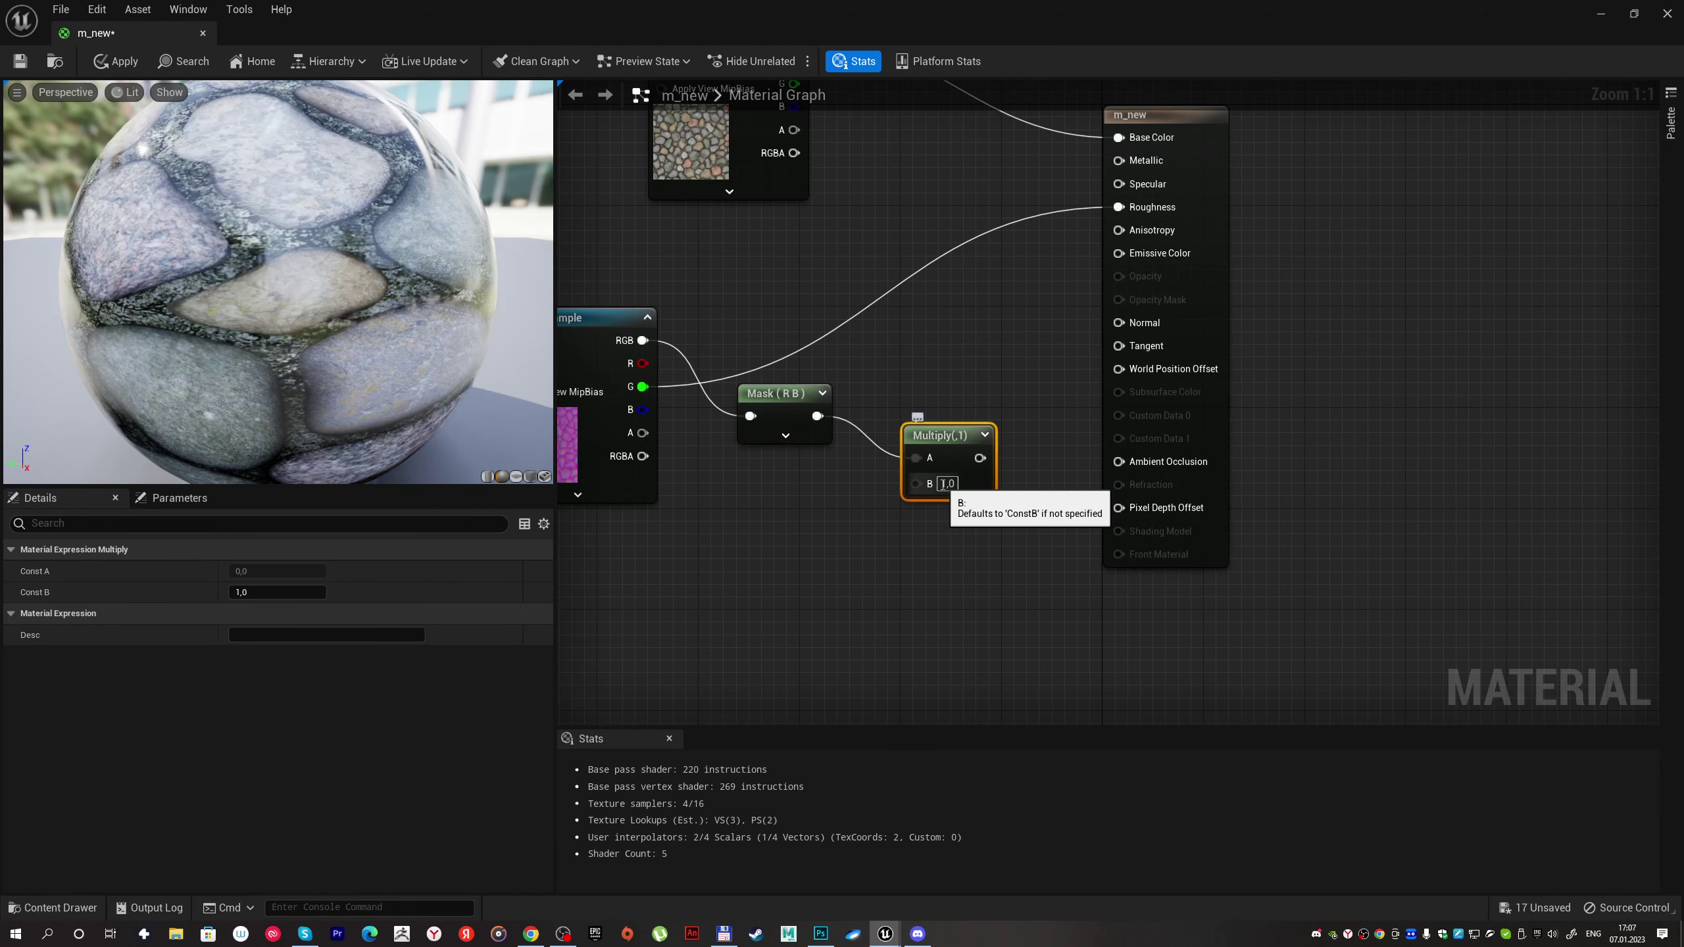
pyautogui.moveTo(947, 484); pyautogui.dragTo(963, 531)
pyautogui.moveTo(1029, 467); pyautogui.dragTo(921, 459, button='right')
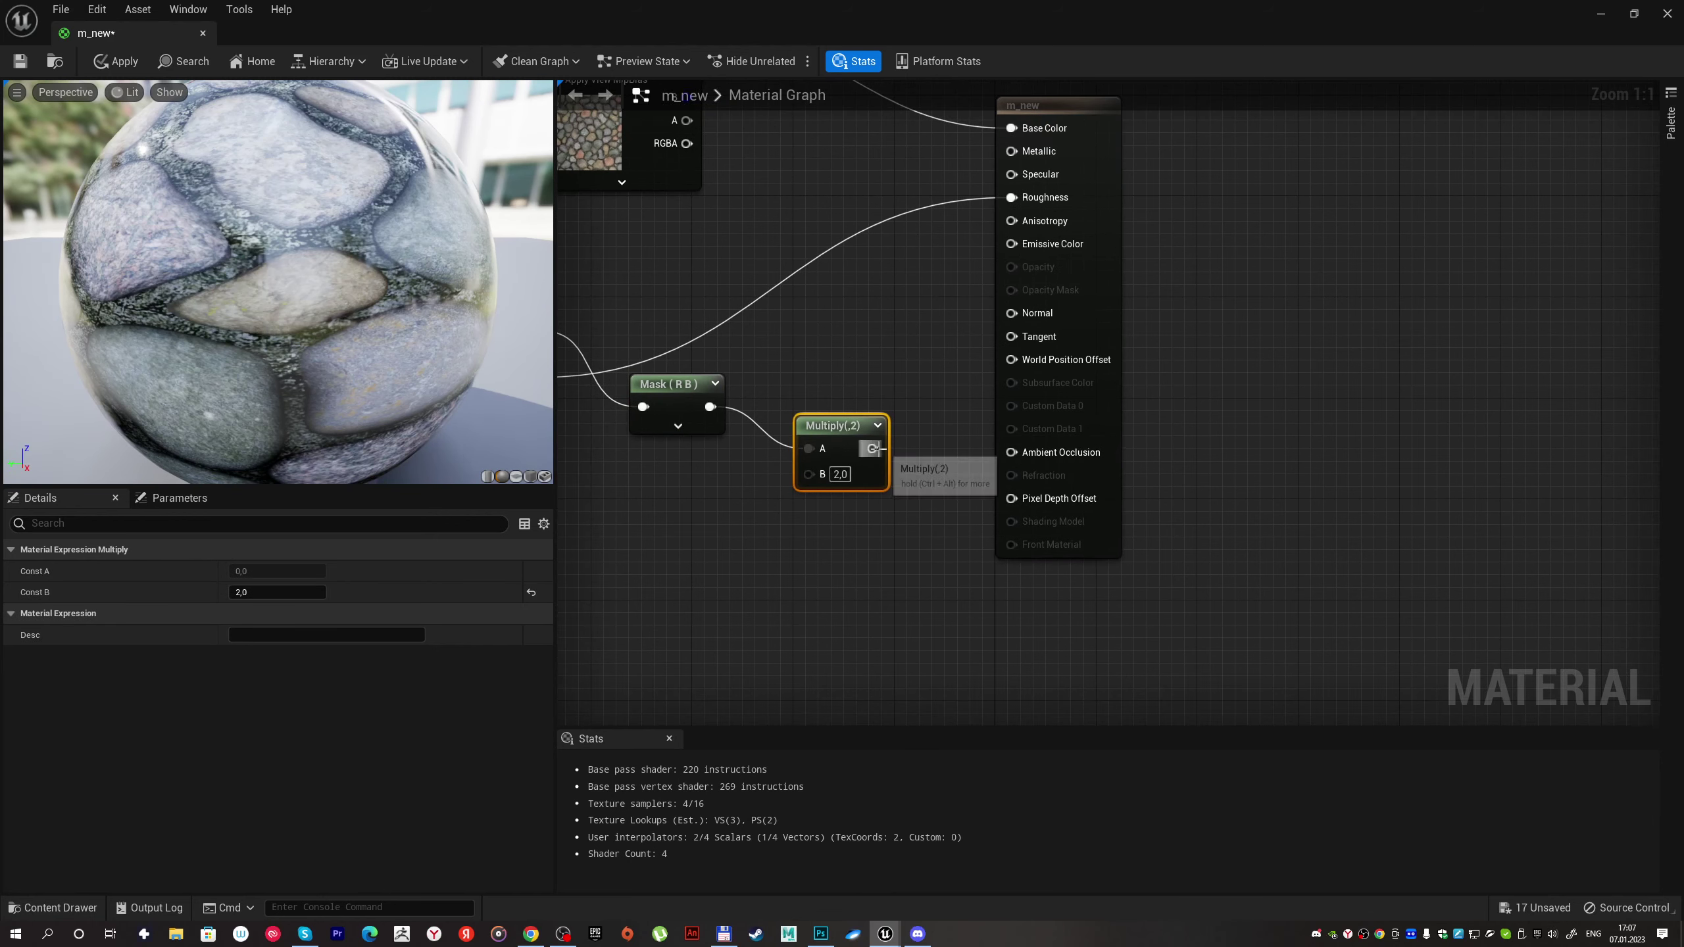
pyautogui.moveTo(872, 448); pyautogui.dragTo(909, 452)
pyautogui.write('-')
pyautogui.press('Return')
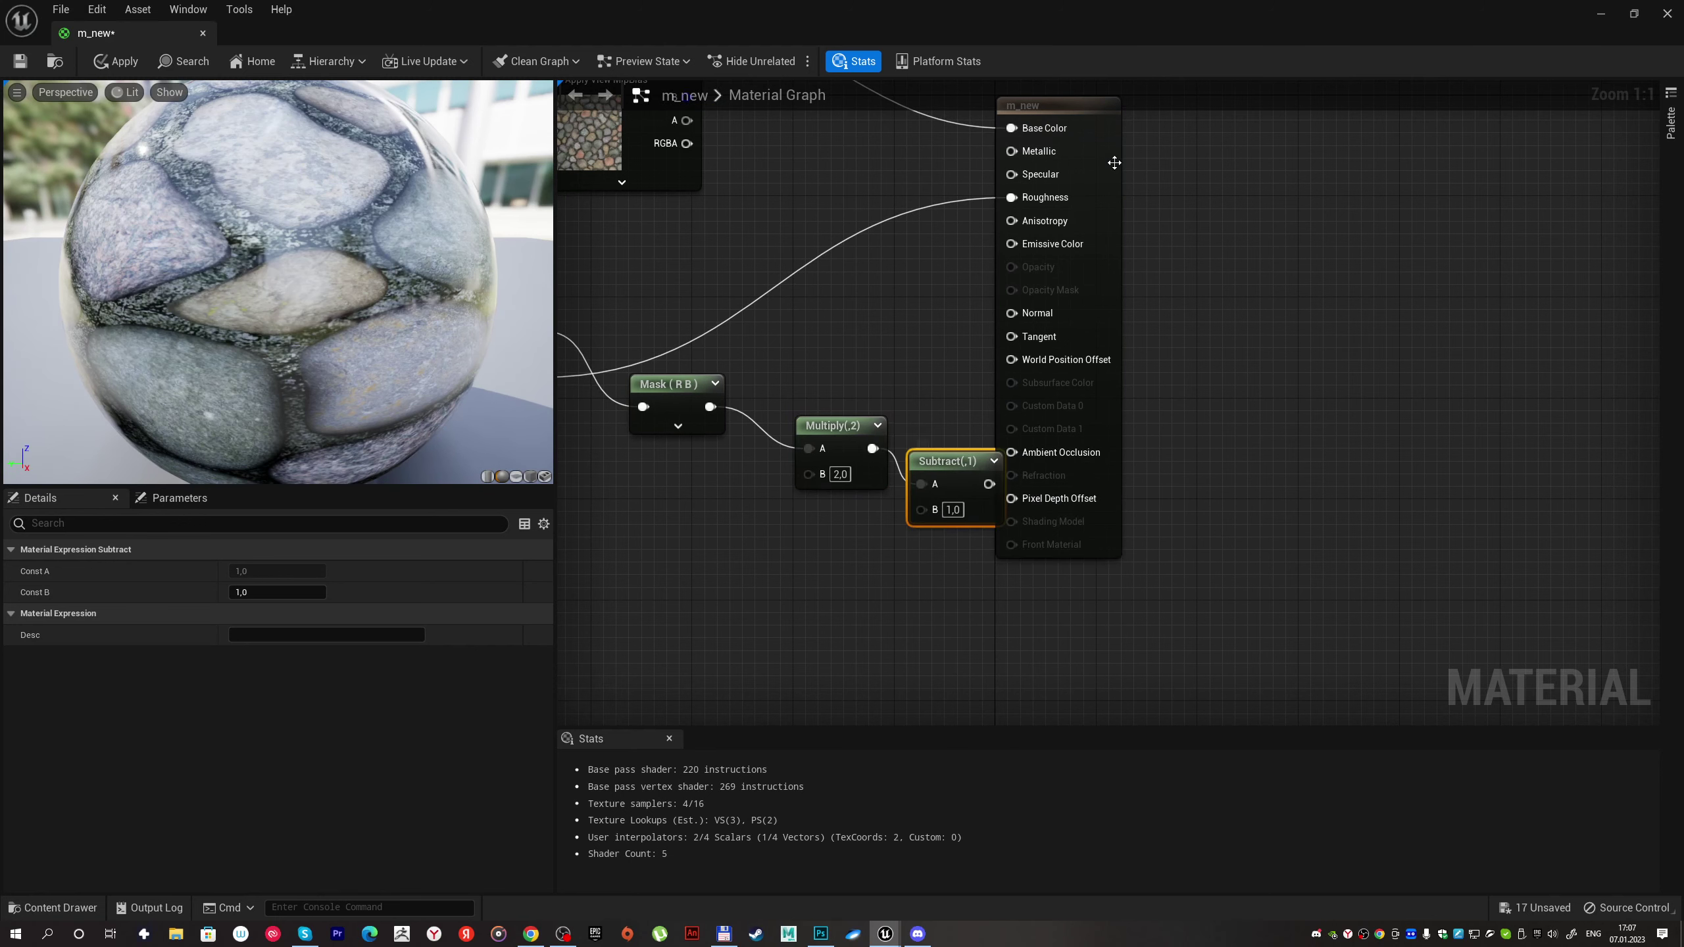
# Step: Line up the Multiply and Subtract nodes and add a DeriveNormalZ node fed by Subtract
pyautogui.moveTo(1114, 162); pyautogui.dragTo(1001, 240, button='right')
pyautogui.moveTo(964, 186)
pyautogui.mouseDown()
pyautogui.moveTo(1266, 123)
pyautogui.moveTo(1265, 108)
pyautogui.mouseUp()
pyautogui.moveTo(835, 531); pyautogui.dragTo(885, 453)
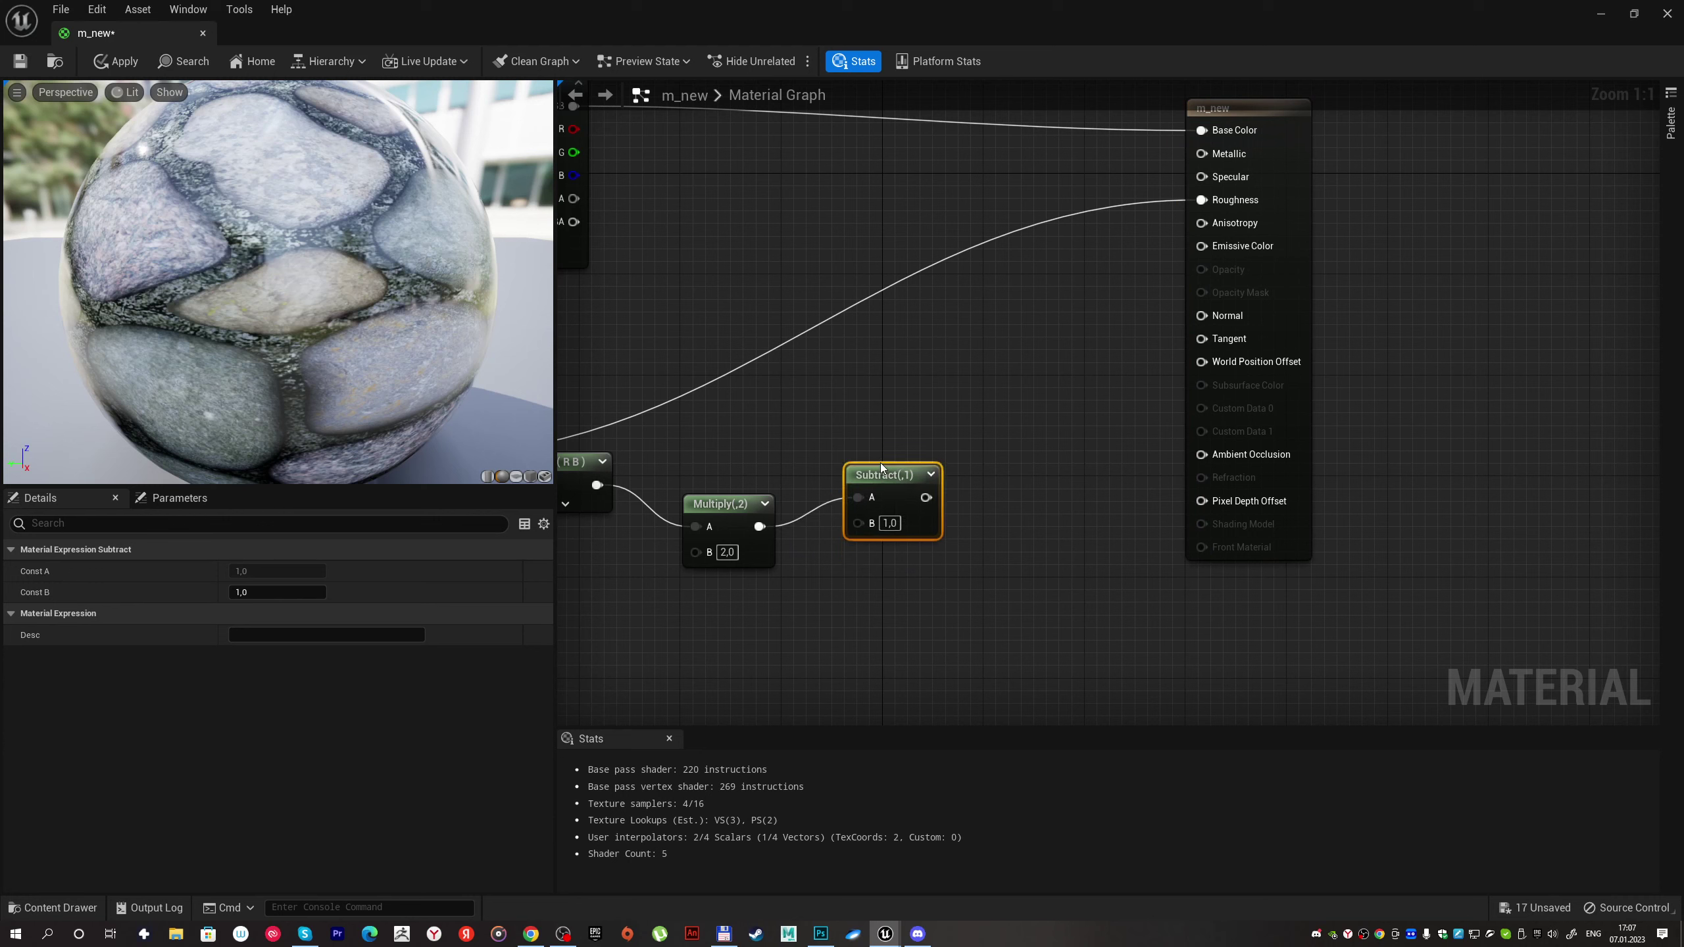
pyautogui.moveTo(727, 505); pyautogui.dragTo(723, 466)
pyautogui.moveTo(895, 468)
pyautogui.mouseDown()
pyautogui.moveTo(879, 468)
pyautogui.moveTo(966, 491)
pyautogui.mouseUp()
pyautogui.write('de')
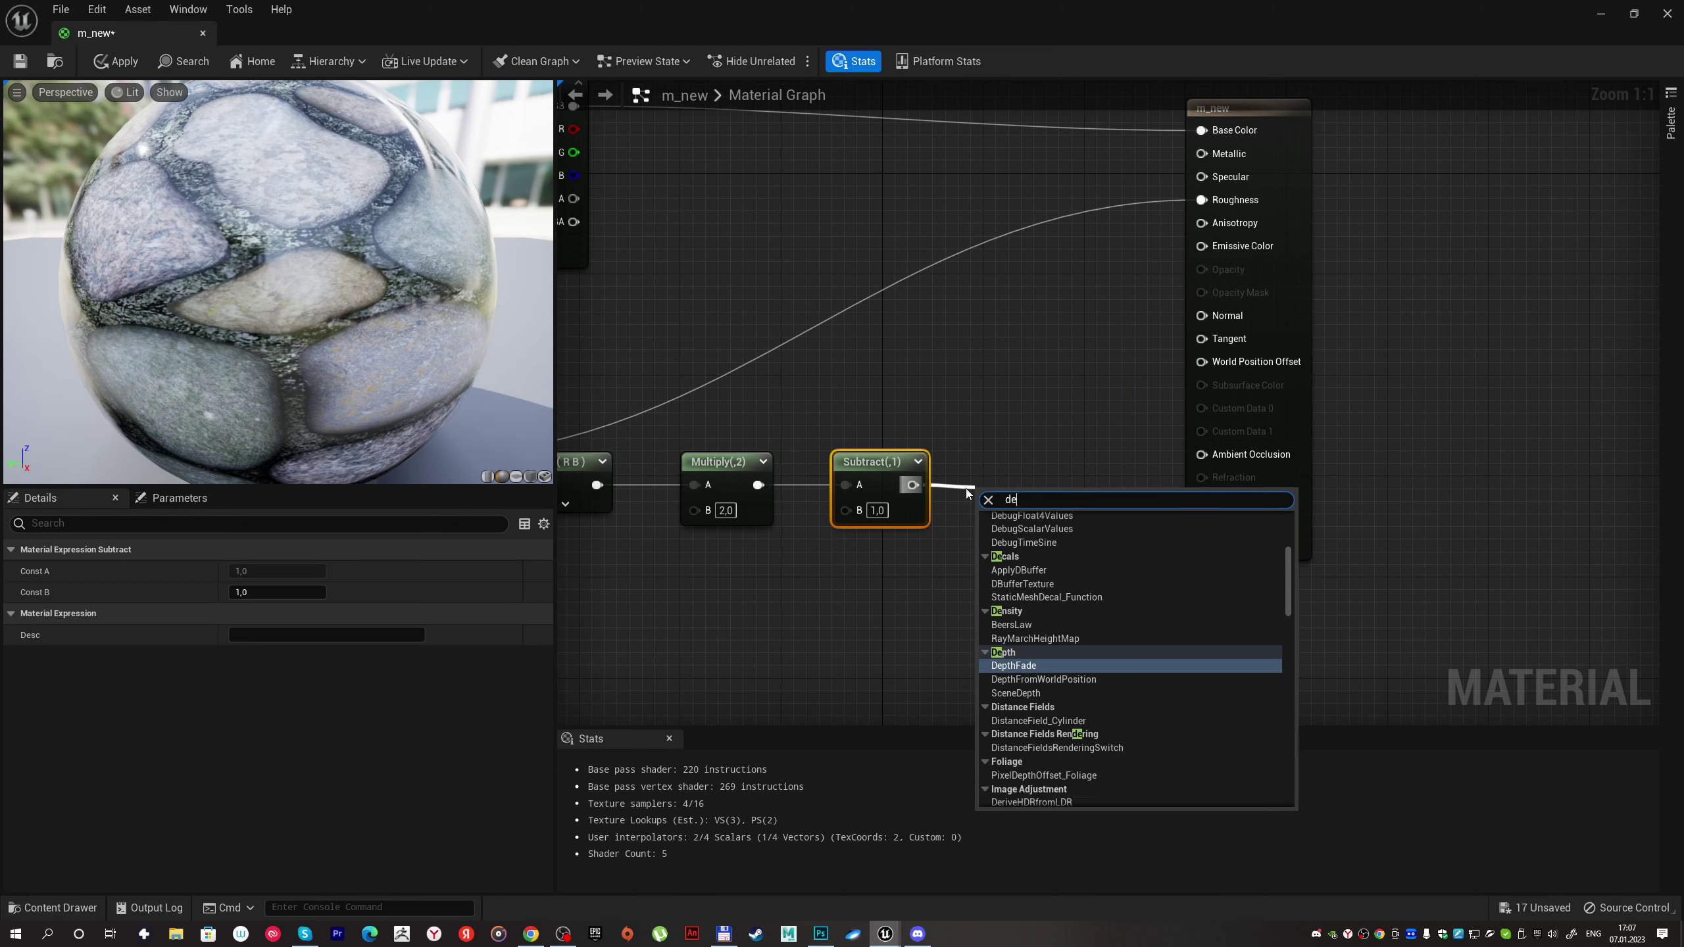
pyautogui.write('r')
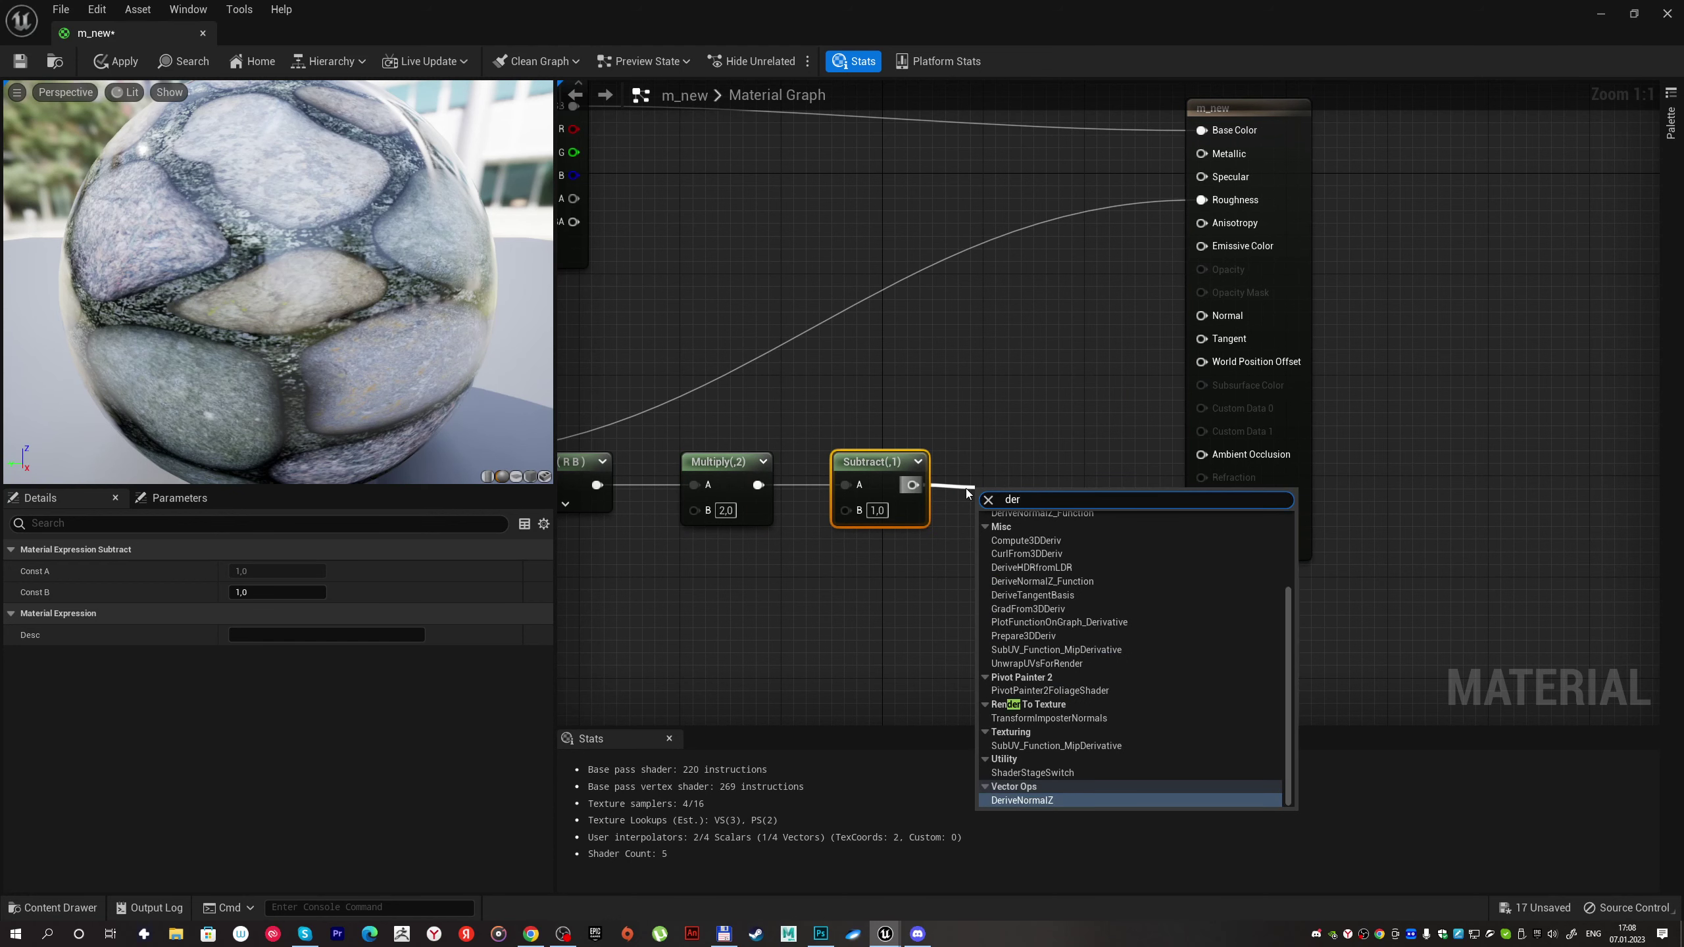
pyautogui.press('Return')
pyautogui.moveTo(1079, 411); pyautogui.dragTo(932, 440, button='right')
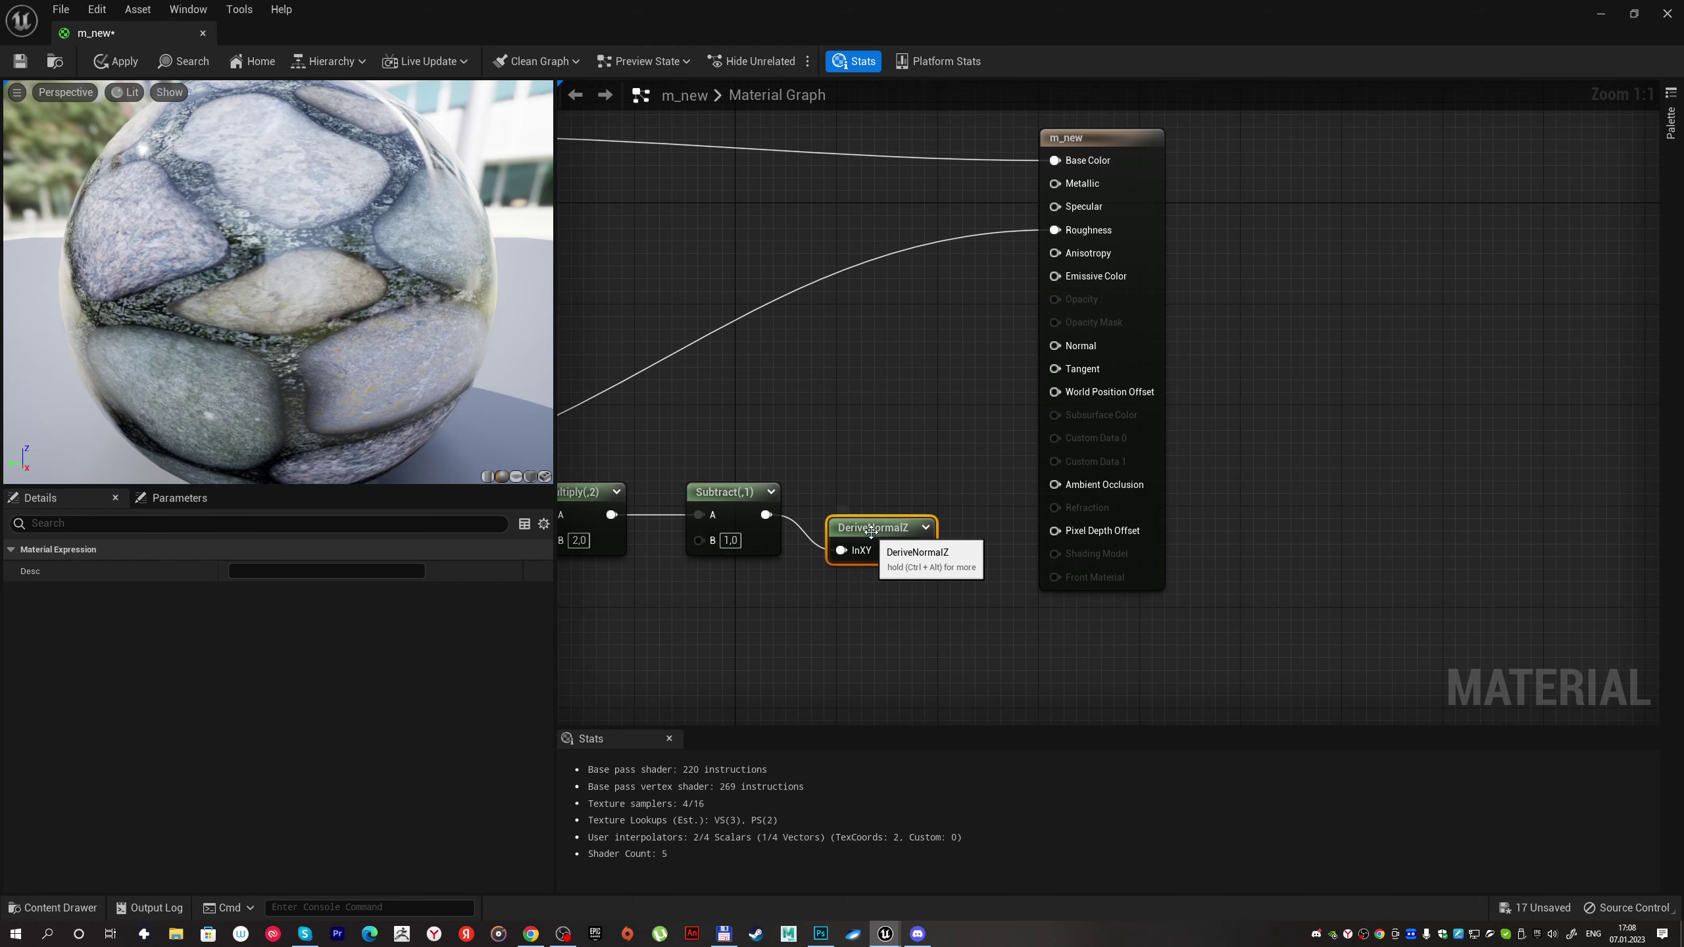
# Step: Tidy the normal chain and reroute the Roughness wire beneath it
pyautogui.moveTo(870, 531); pyautogui.dragTo(881, 494)
pyautogui.moveTo(1124, 143); pyautogui.dragTo(1213, 130)
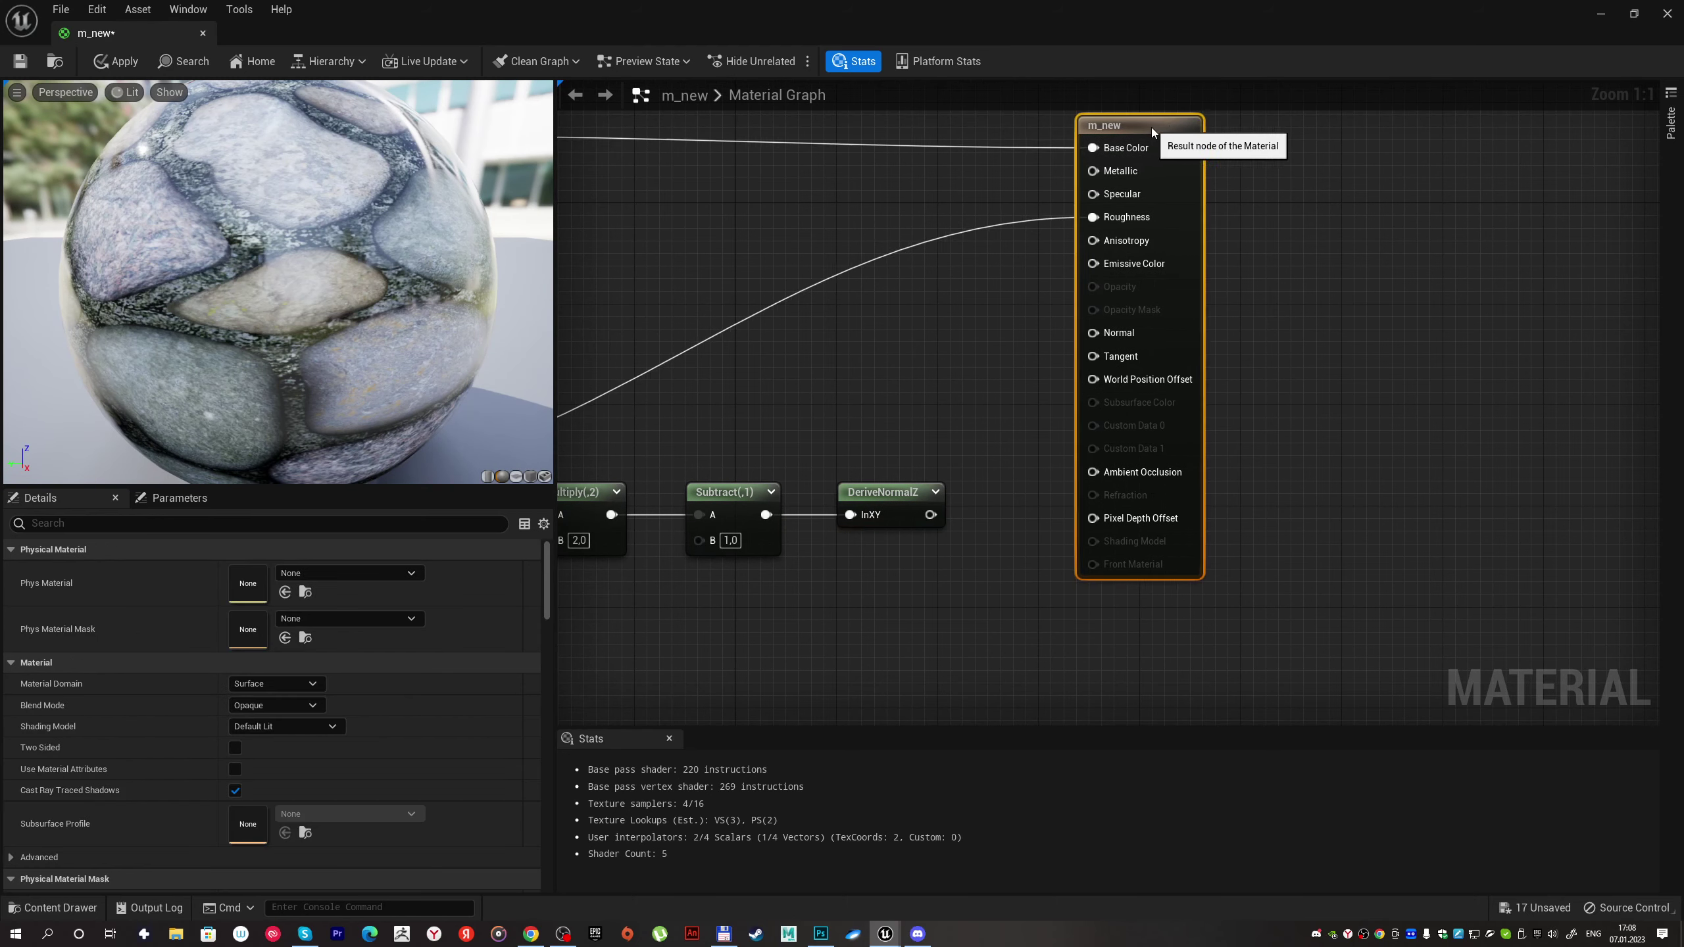
pyautogui.moveTo(922, 418); pyautogui.dragTo(1218, 411, button='right')
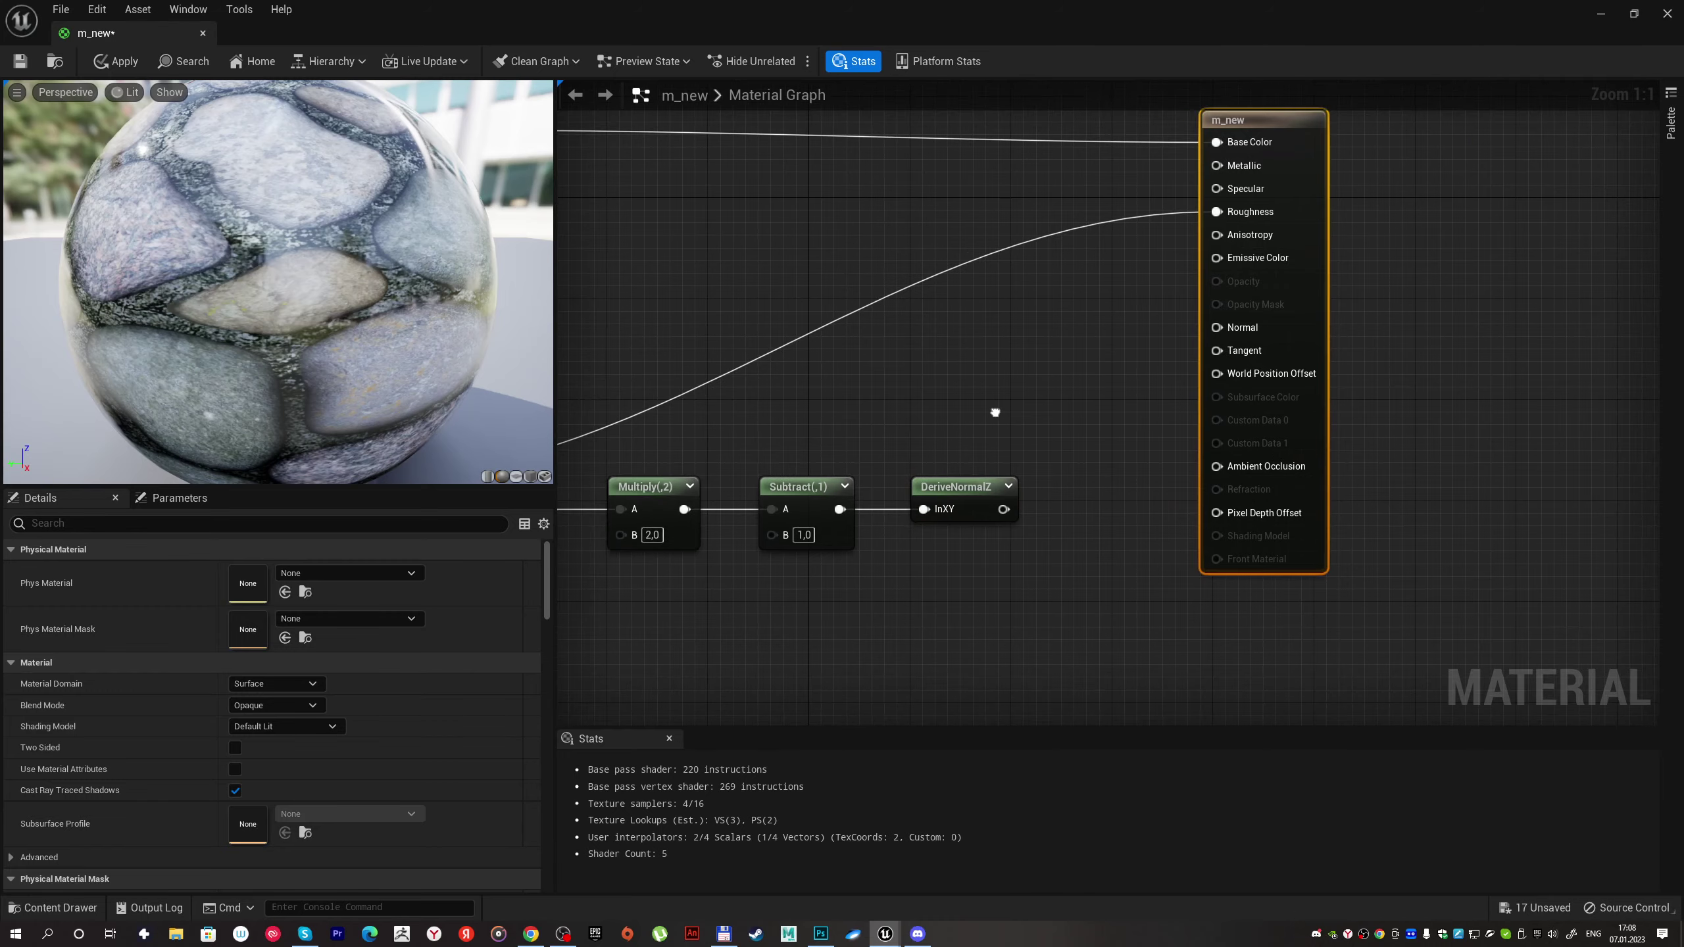
pyautogui.moveTo(795, 464); pyautogui.dragTo(1246, 550)
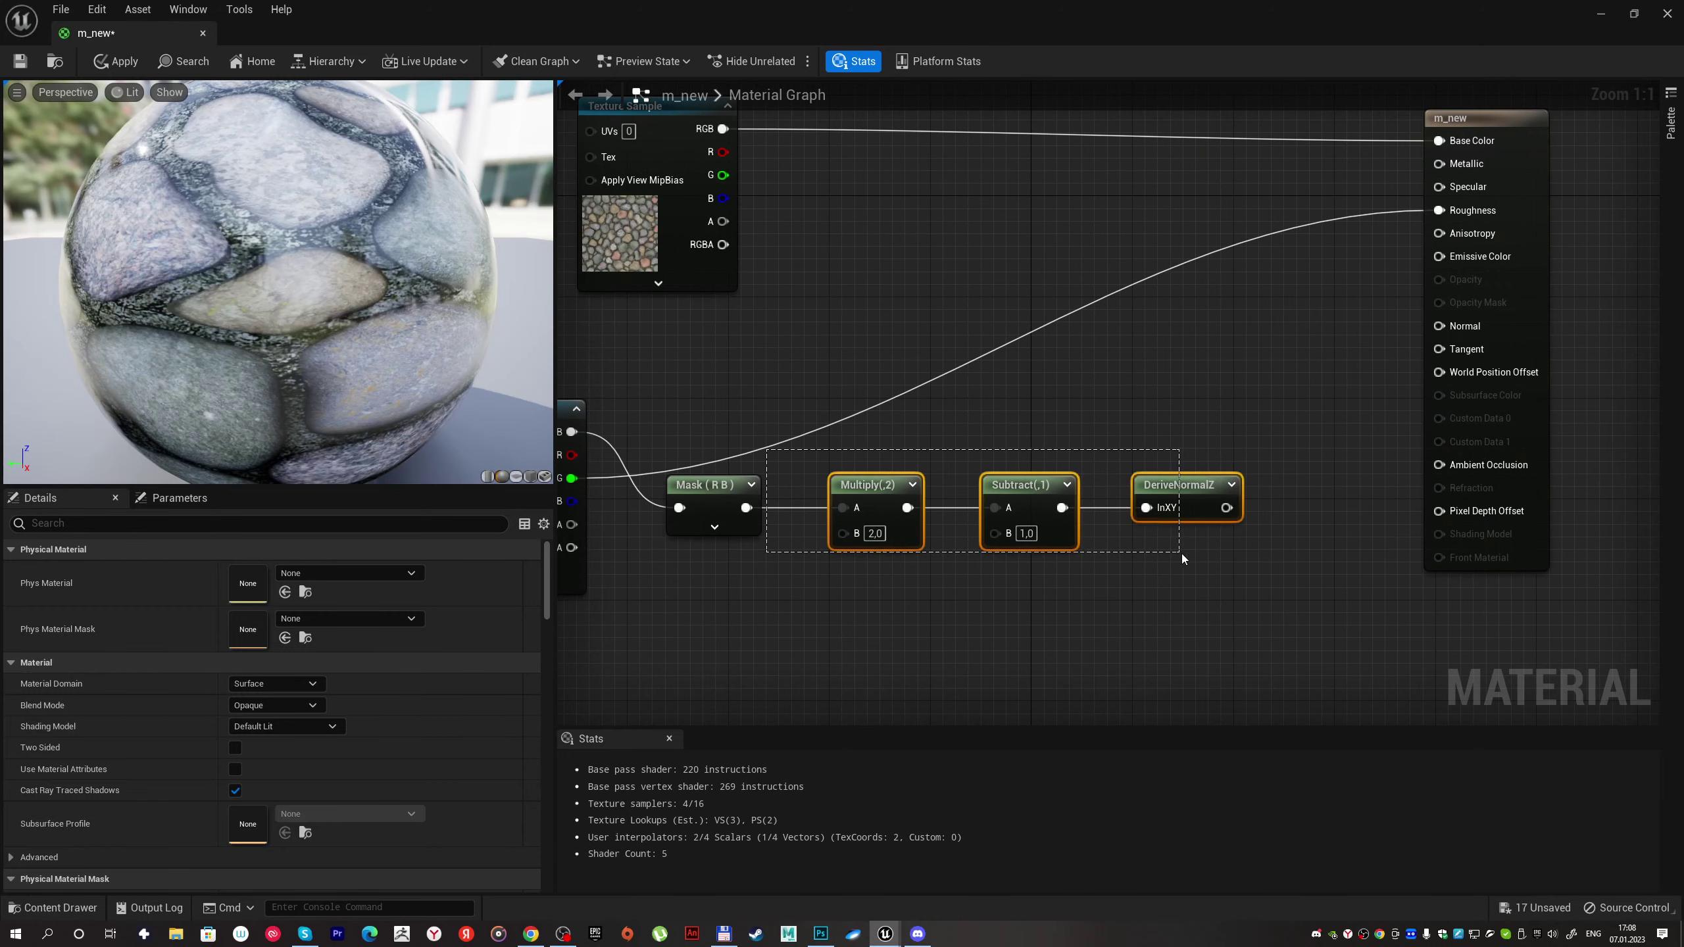
pyautogui.moveTo(1174, 485)
pyautogui.mouseDown()
pyautogui.moveTo(1187, 396)
pyautogui.moveTo(1263, 384)
pyautogui.mouseUp()
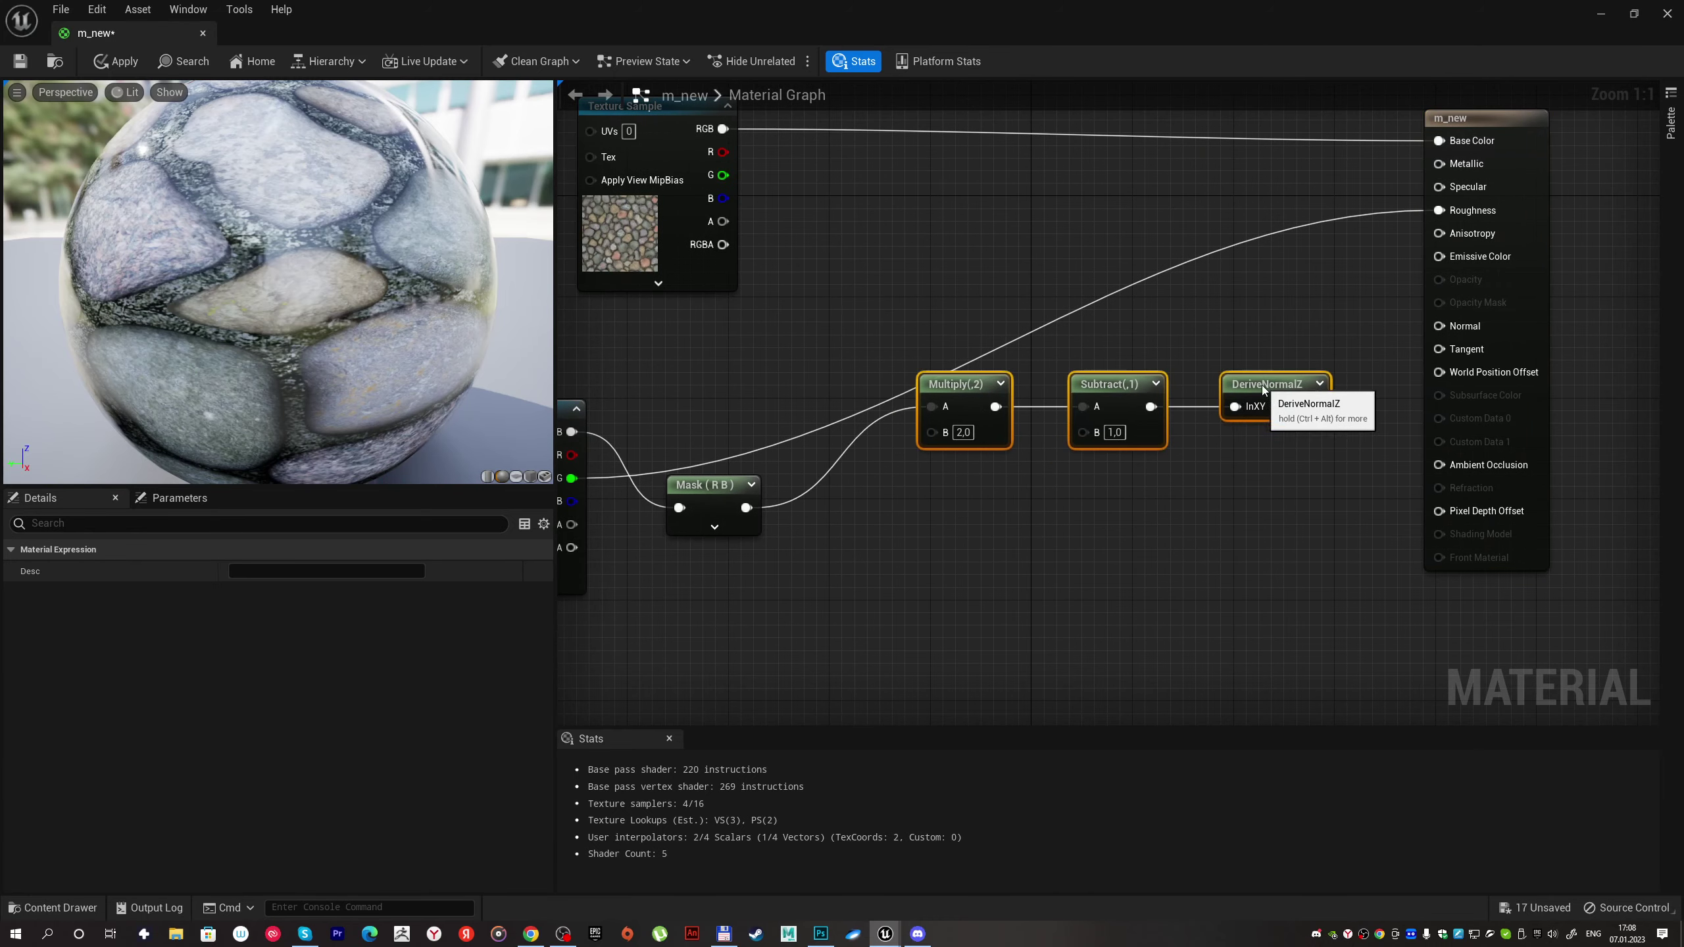
pyautogui.moveTo(694, 484); pyautogui.dragTo(707, 384)
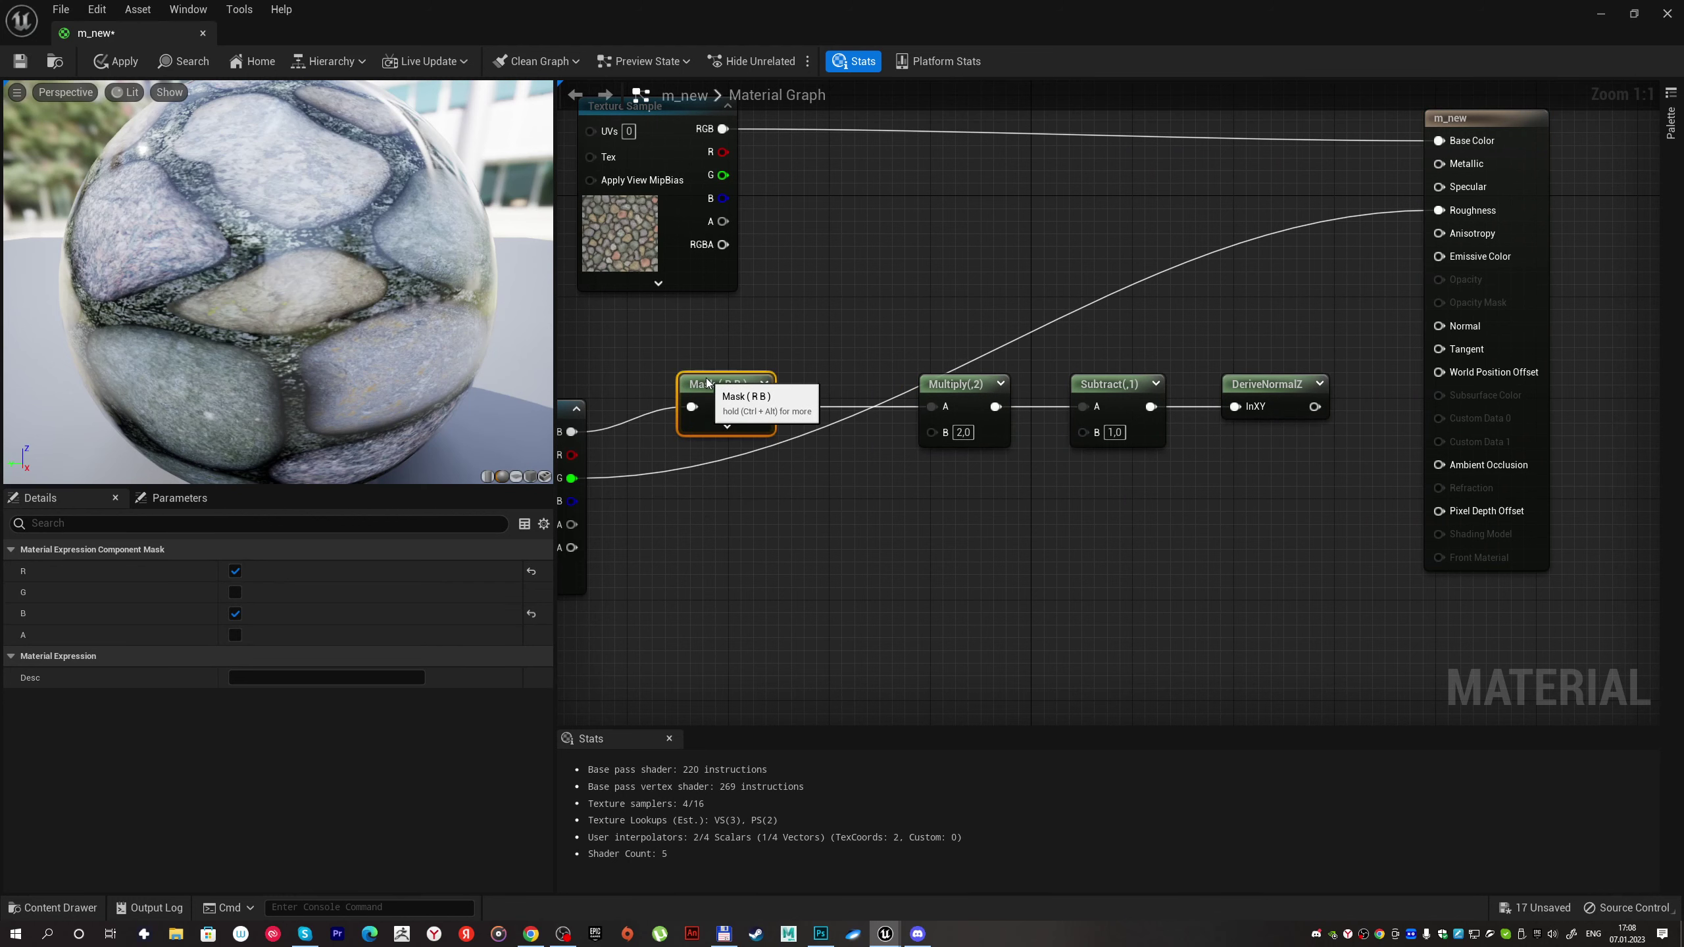
pyautogui.doubleClick(679, 468)
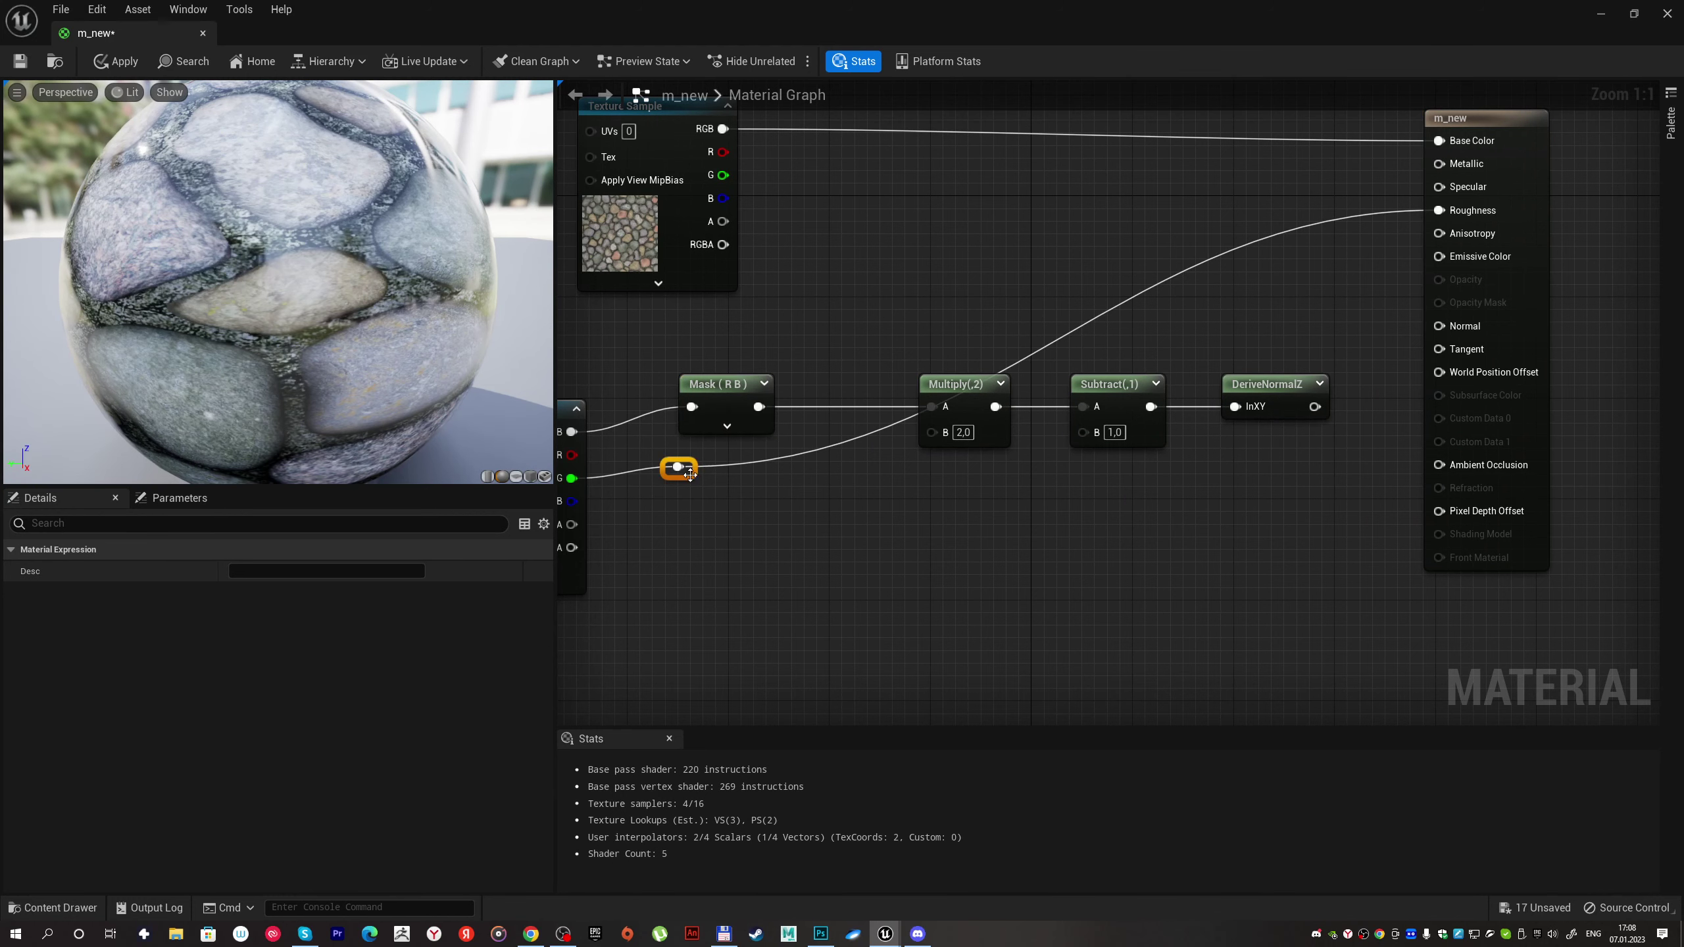
pyautogui.moveTo(690, 476); pyautogui.dragTo(1325, 490)
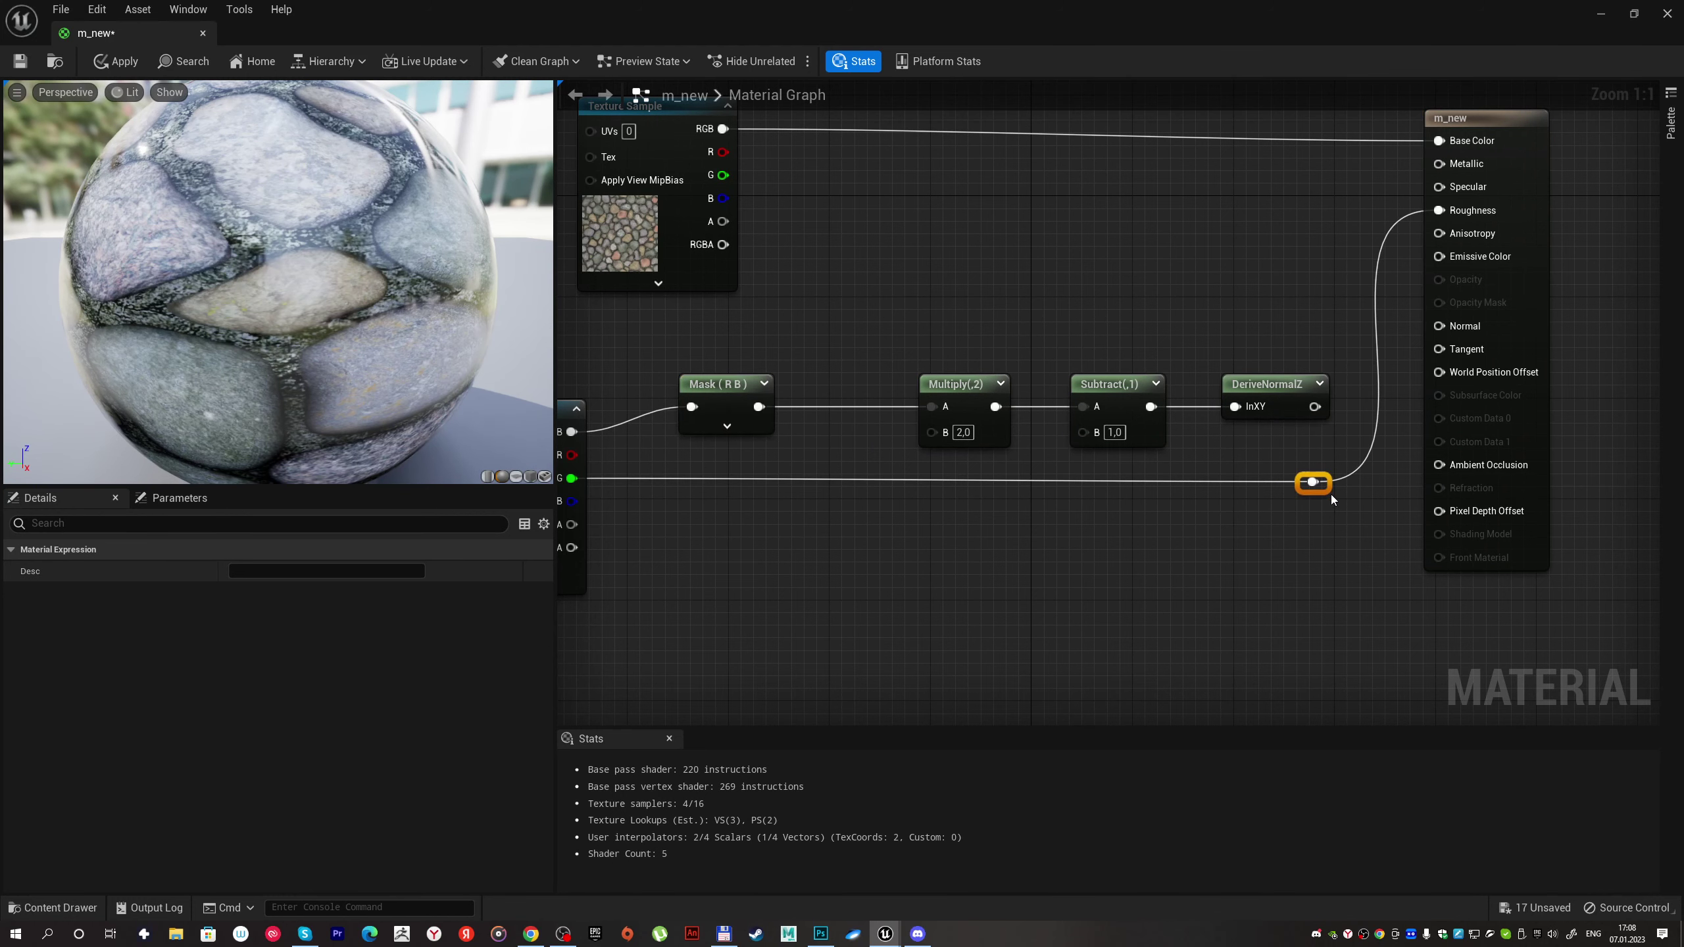
# Step: Connect DeriveNormalZ to m_new's Normal input and save the material
pyautogui.moveTo(1325, 490); pyautogui.dragTo(1149, 496, button='right')
pyautogui.moveTo(1138, 412); pyautogui.dragTo(1263, 331)
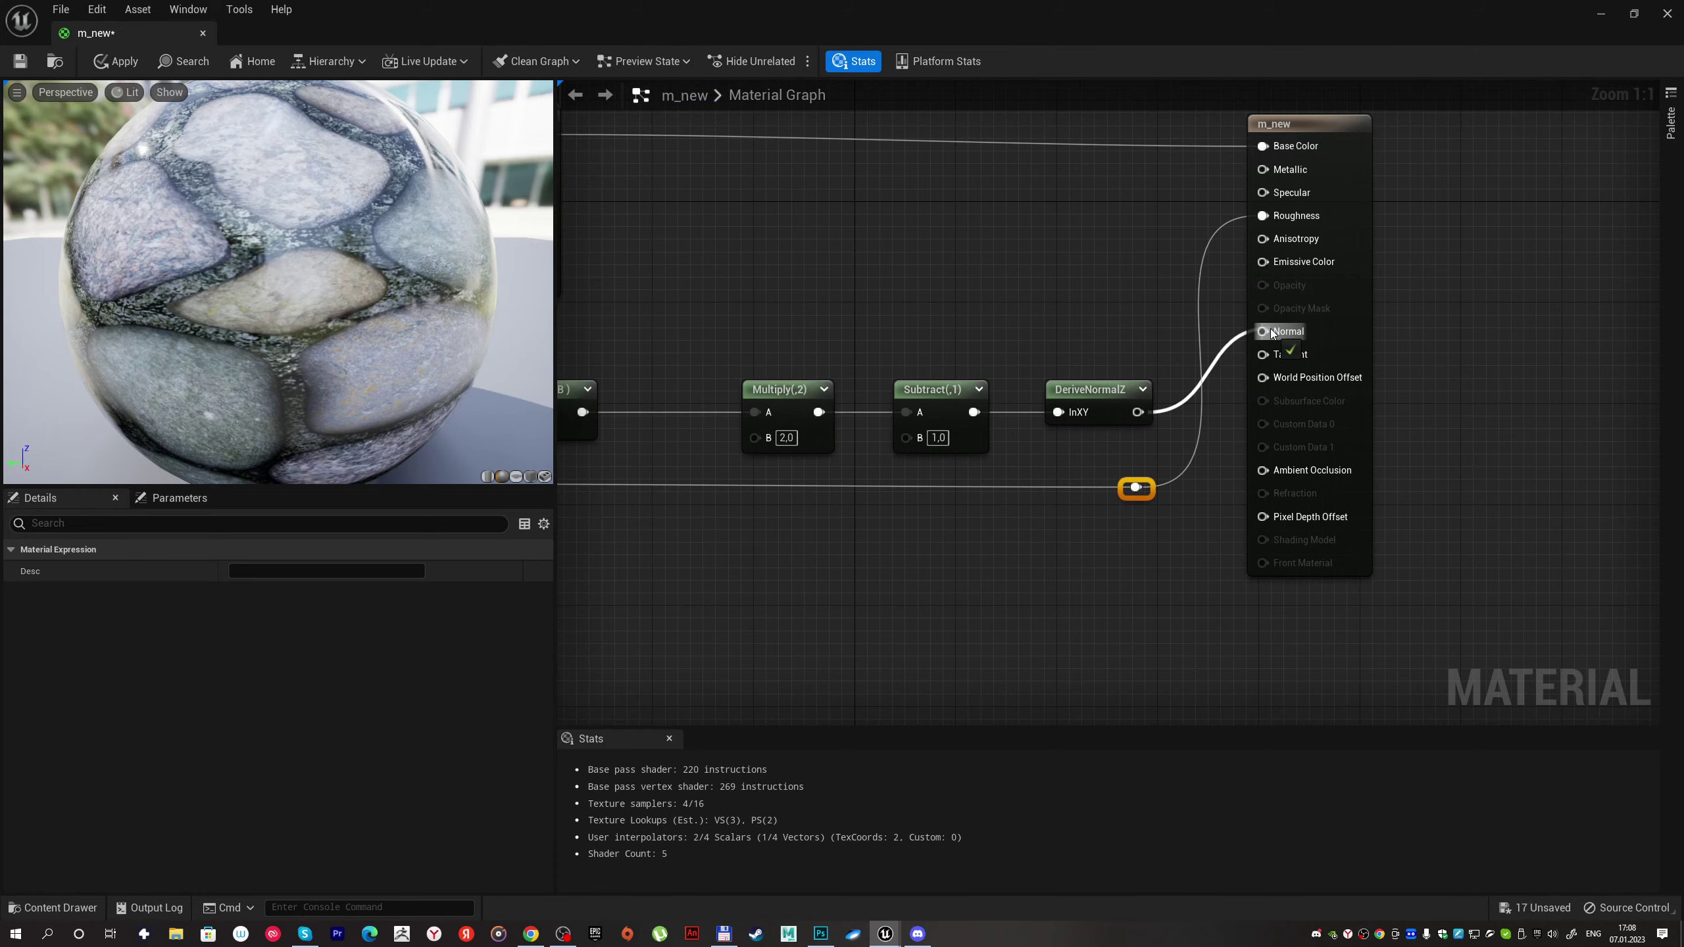
pyautogui.moveTo(973, 263); pyautogui.dragTo(1159, 263, button='right')
pyautogui.moveTo(973, 264); pyautogui.dragTo(1207, 259, button='right')
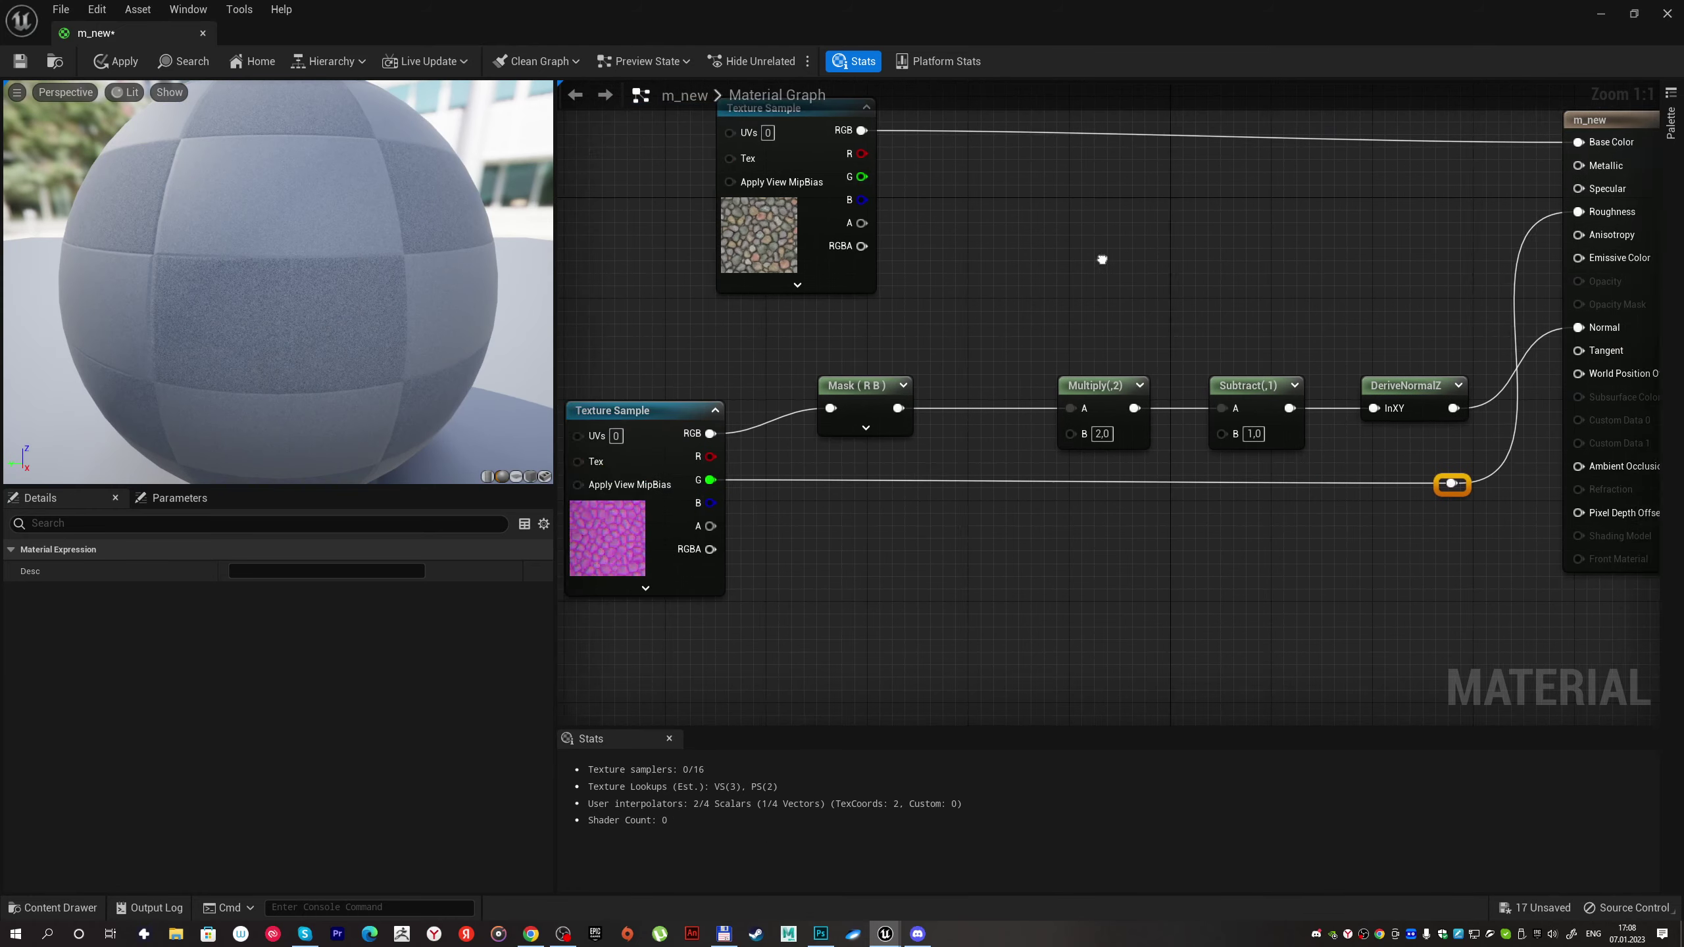
pyautogui.click(19, 62)
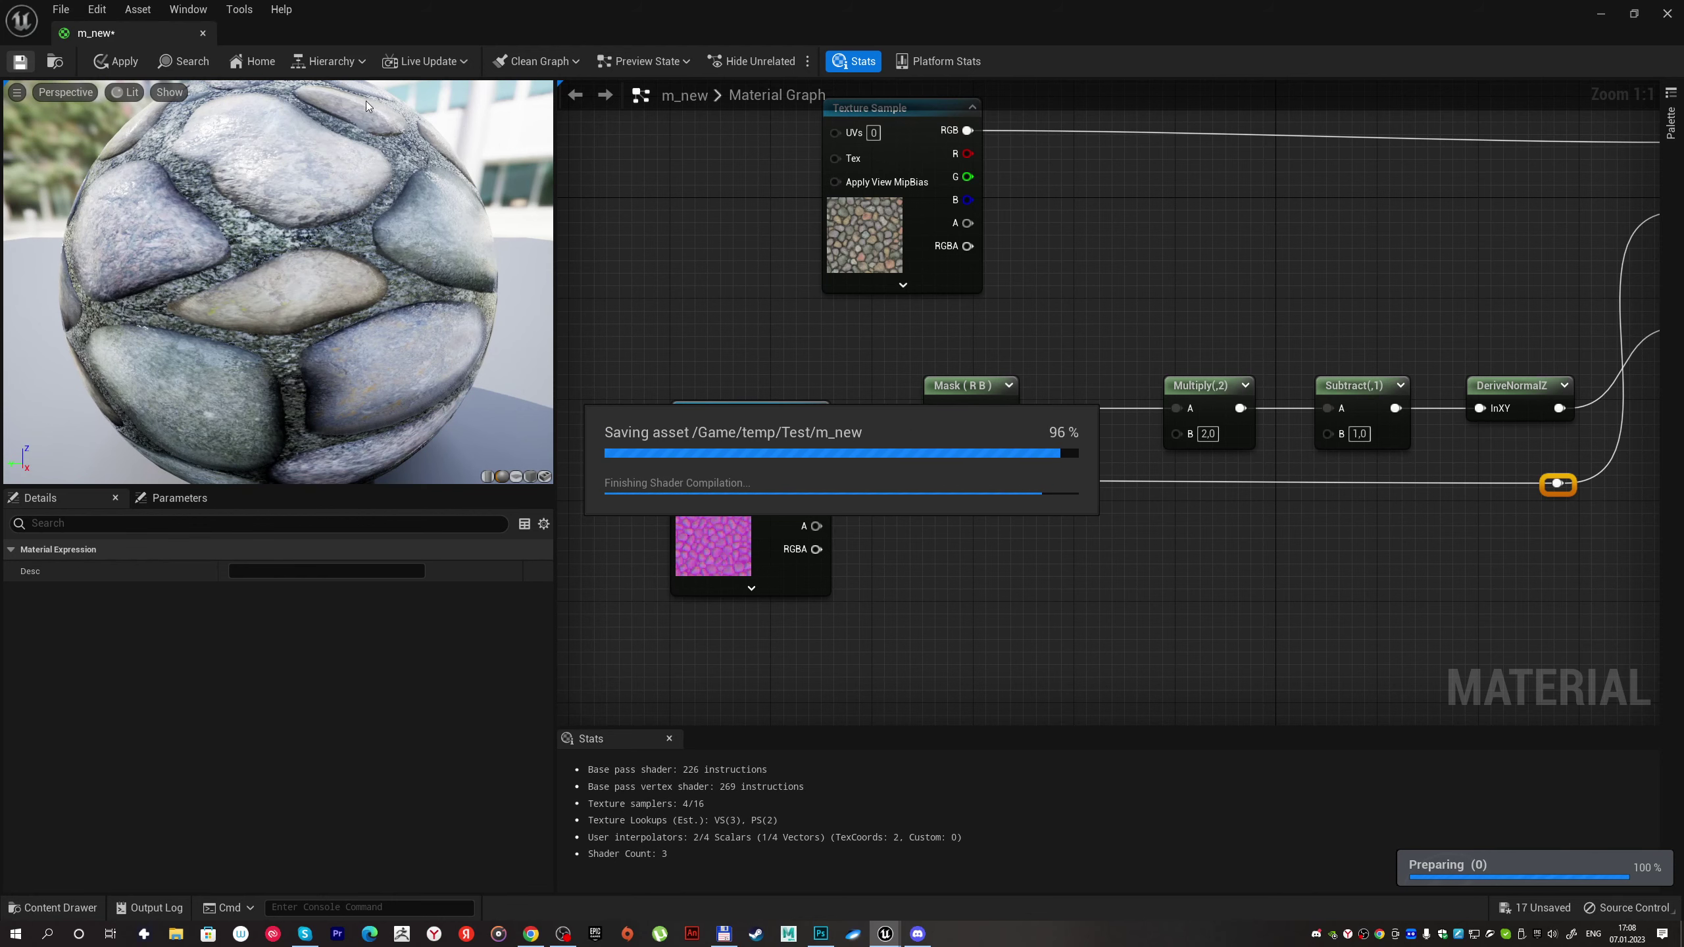
# Step: Drag m_new onto the white cube in the level
pyautogui.click(204, 32)
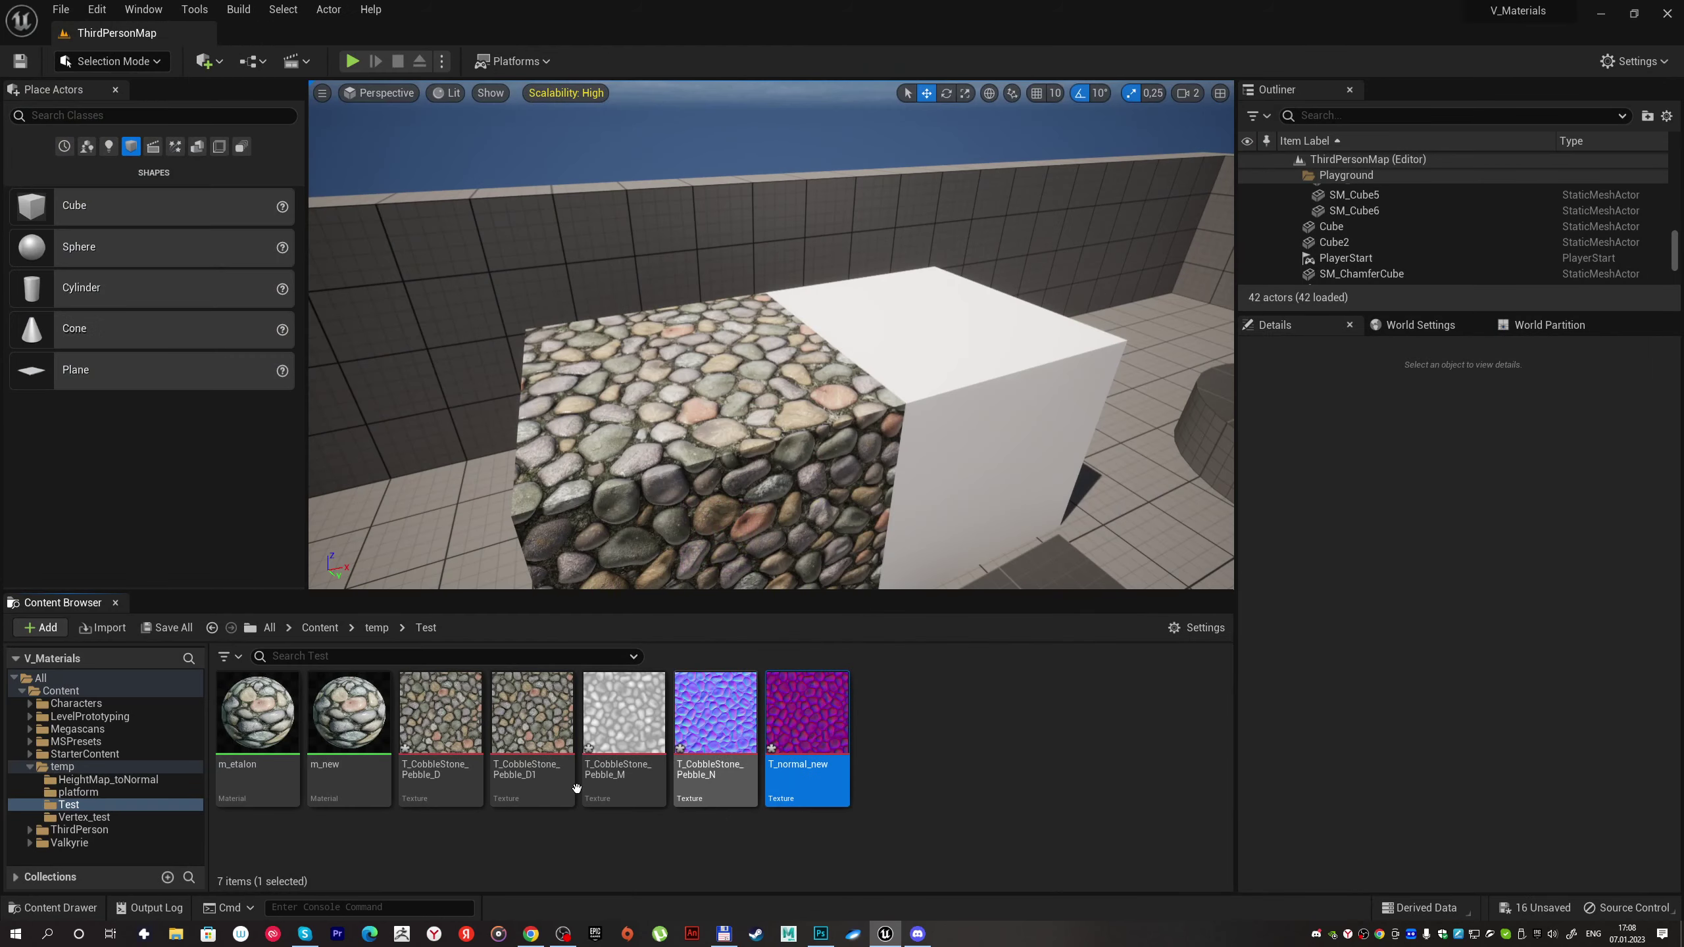
pyautogui.moveTo(348, 713); pyautogui.dragTo(910, 369)
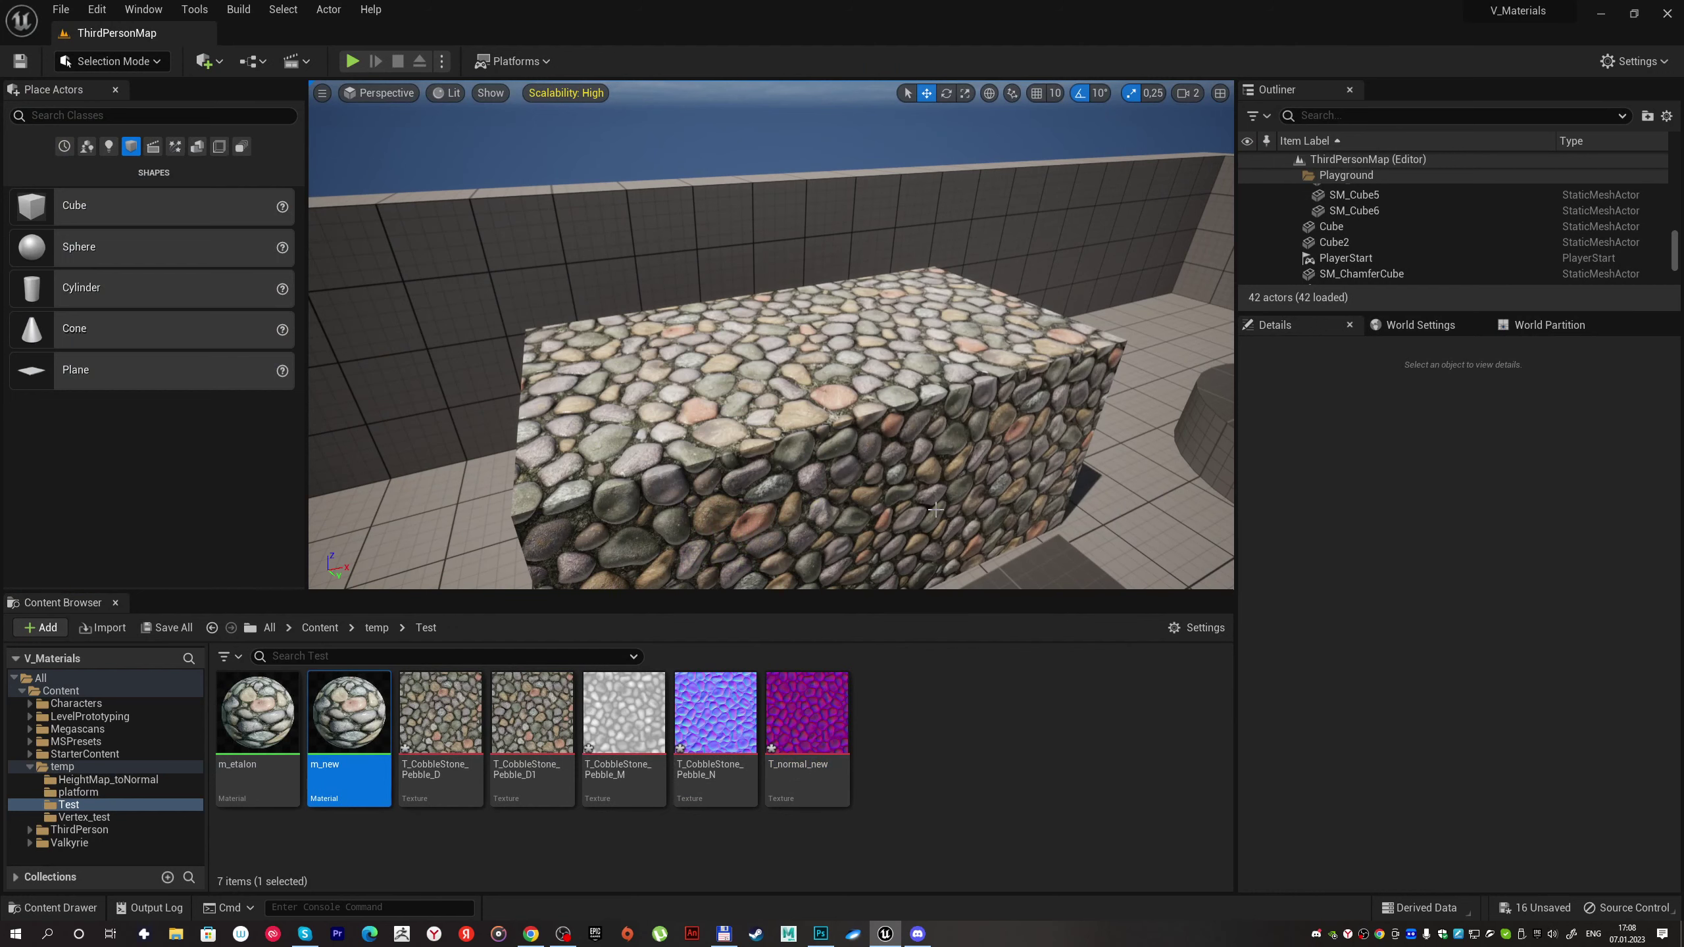
pyautogui.moveTo(910, 369)
pyautogui.mouseDown(button='right')
pyautogui.moveTo(862, 371)
pyautogui.moveTo(963, 480)
pyautogui.moveTo(941, 465)
pyautogui.moveTo(941, 411)
pyautogui.moveTo(915, 398)
pyautogui.moveTo(915, 451)
pyautogui.moveTo(809, 431)
pyautogui.mouseUp(button='right')
# Step: Inspect the cobblestone cube from a full-screen viewport, then restore the editor layout
pyautogui.press('F11')
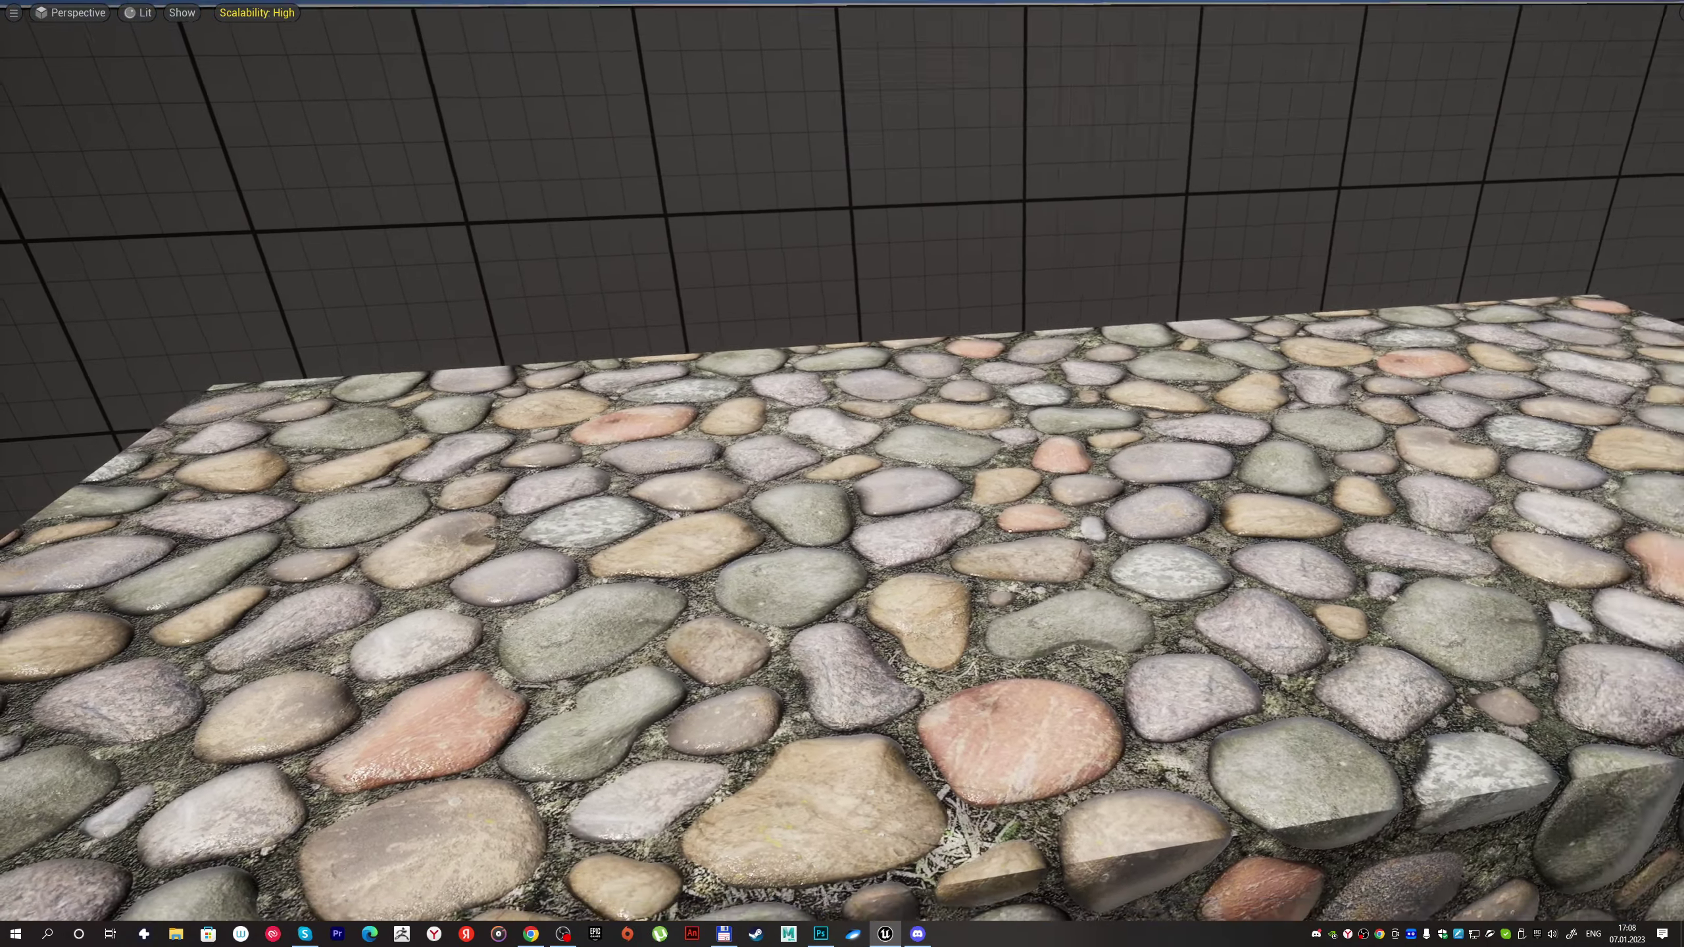
pyautogui.moveTo(984, 582); pyautogui.dragTo(928, 577, button='right')
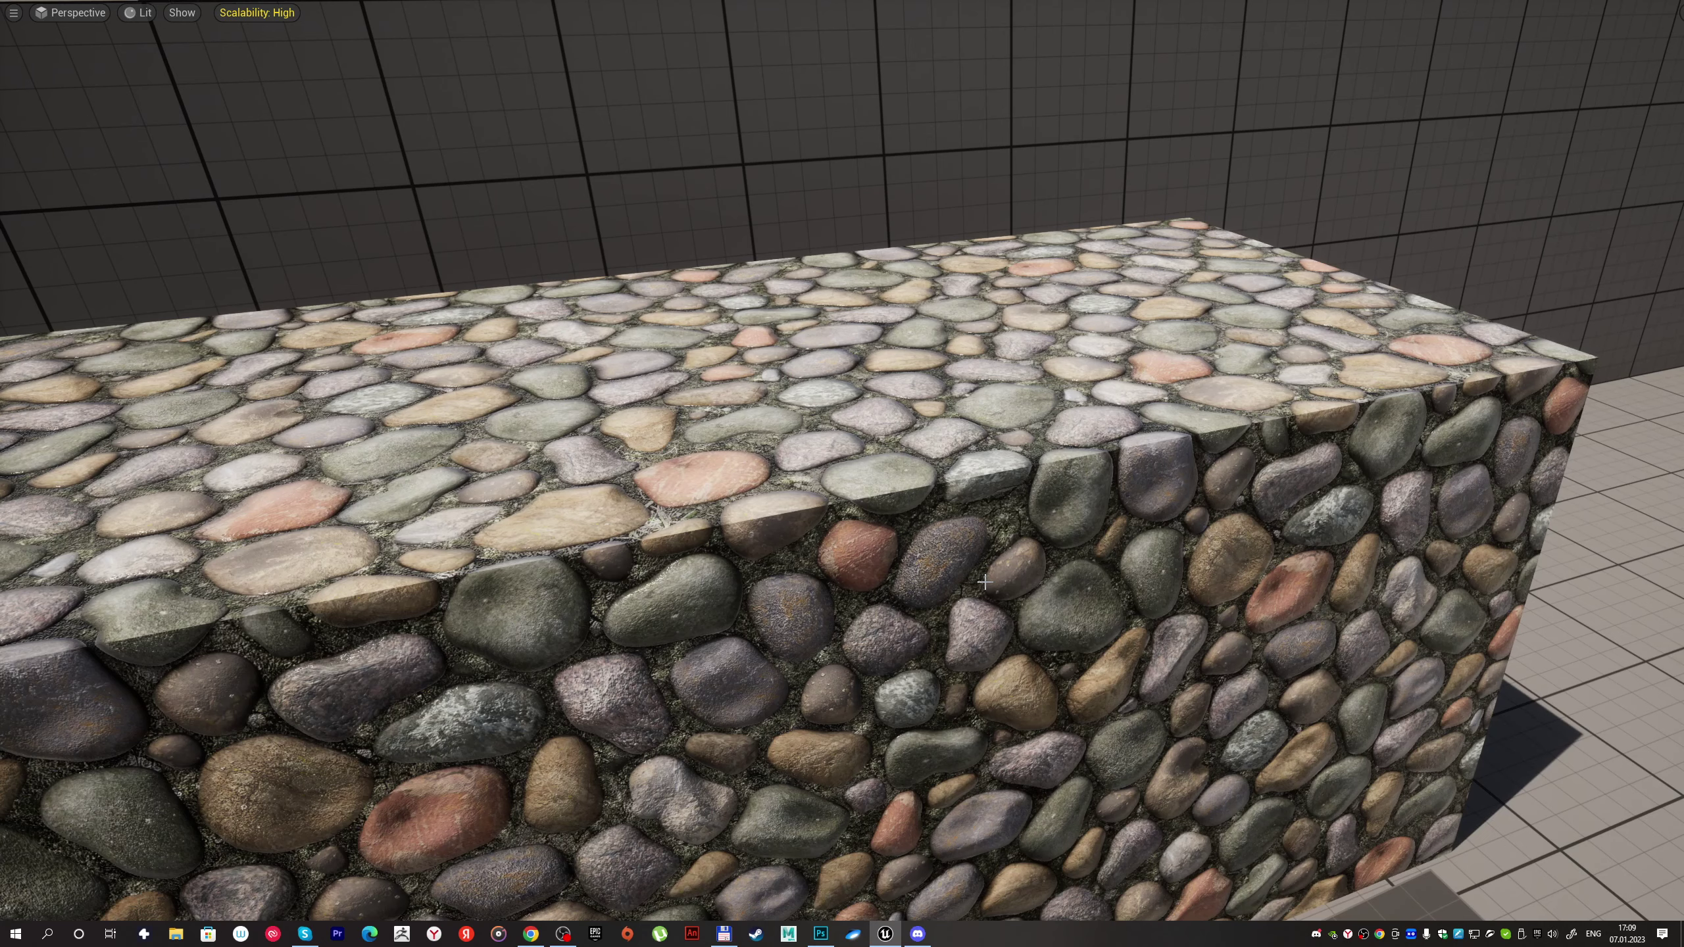
pyautogui.moveTo(984, 581)
pyautogui.mouseDown(button='right')
pyautogui.moveTo(980, 517)
pyautogui.moveTo(929, 518)
pyautogui.moveTo(990, 582)
pyautogui.mouseUp(button='right')
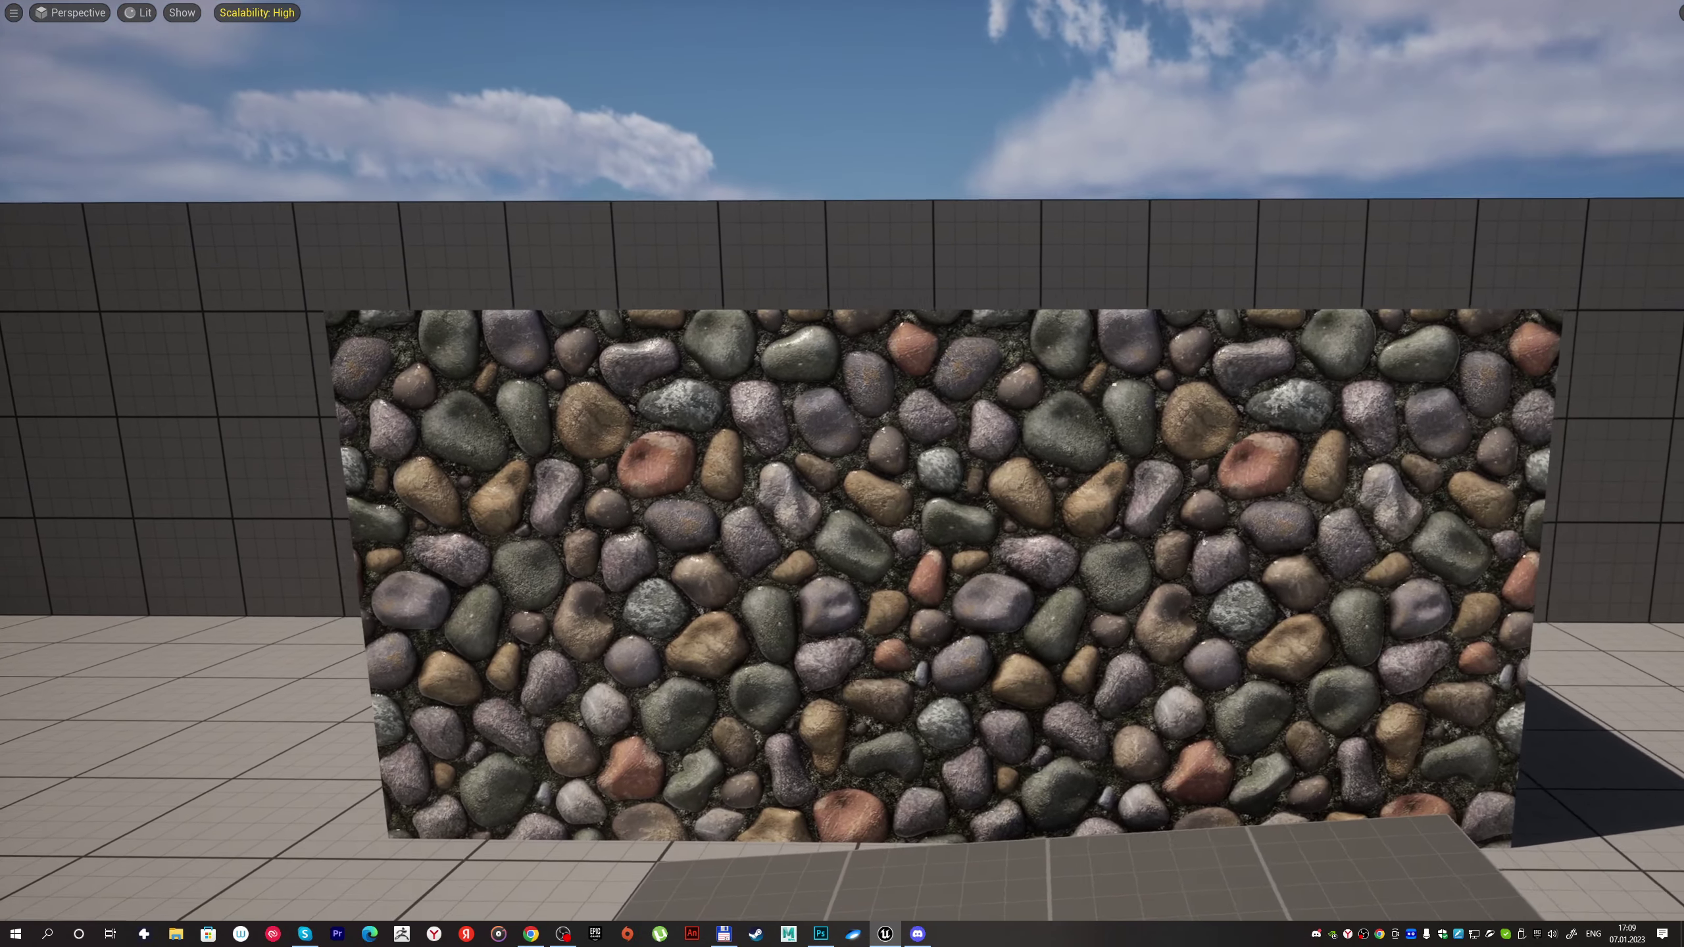
pyautogui.press('F11')
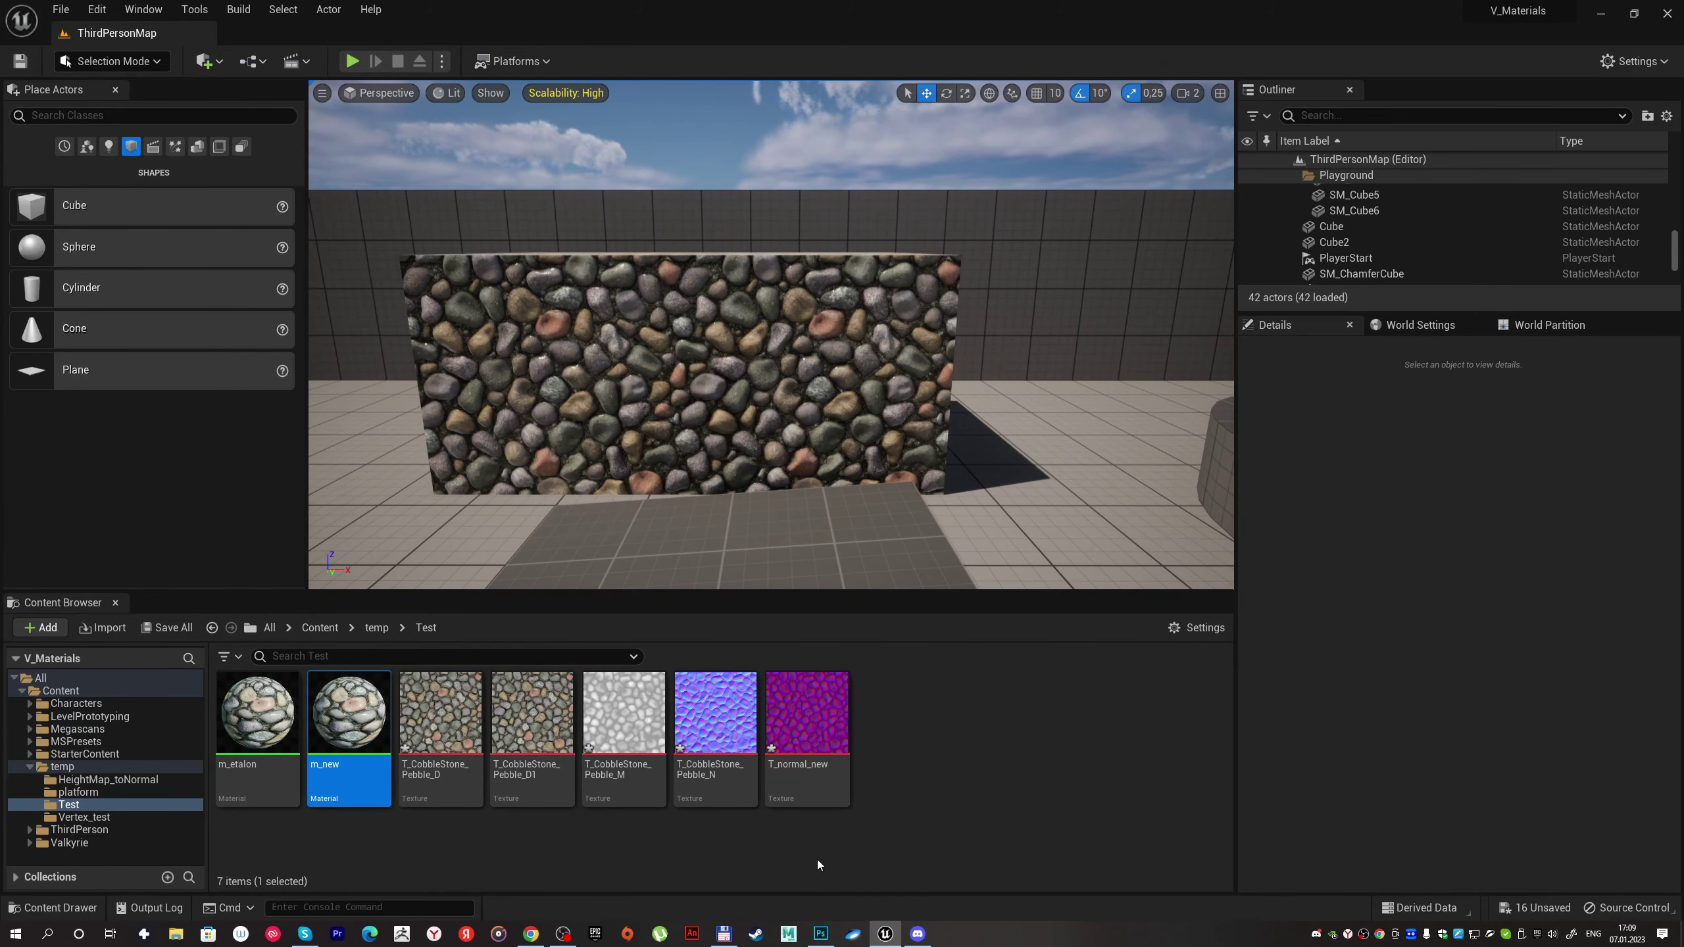
pyautogui.moveTo(820, 934)
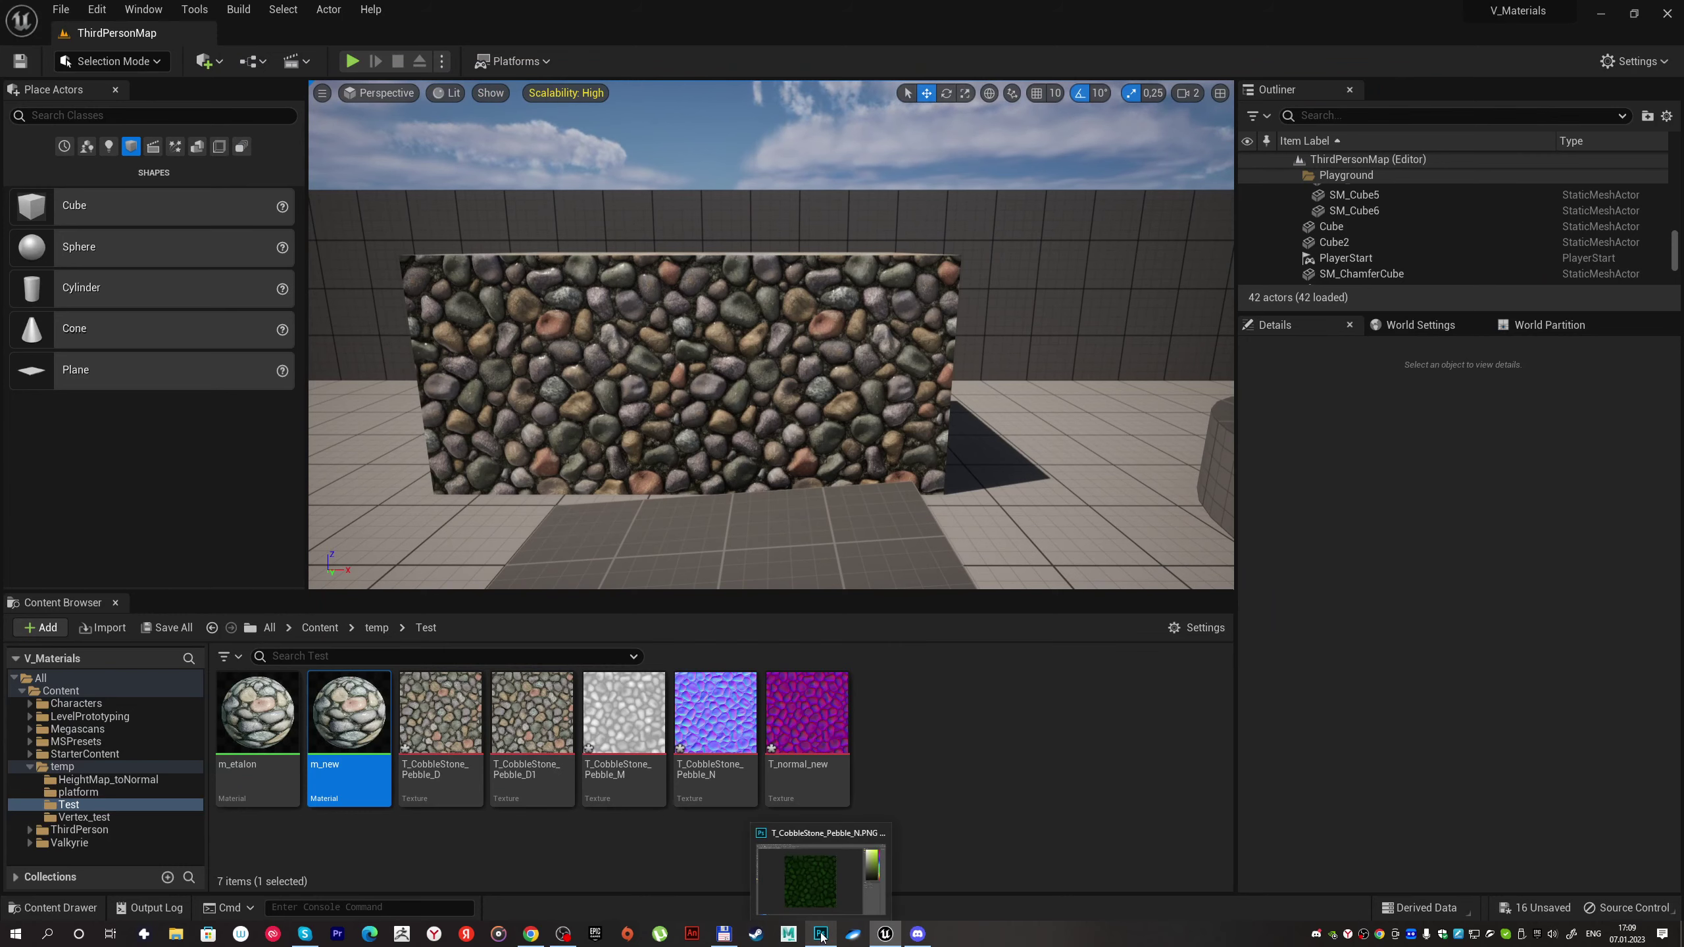
# Step: Review m_new's normal chain around DeriveNormalZ, then go to Photoshop's File menu
pyautogui.doubleClick(349, 716)
pyautogui.moveTo(820, 286); pyautogui.dragTo(844, 298, button='right')
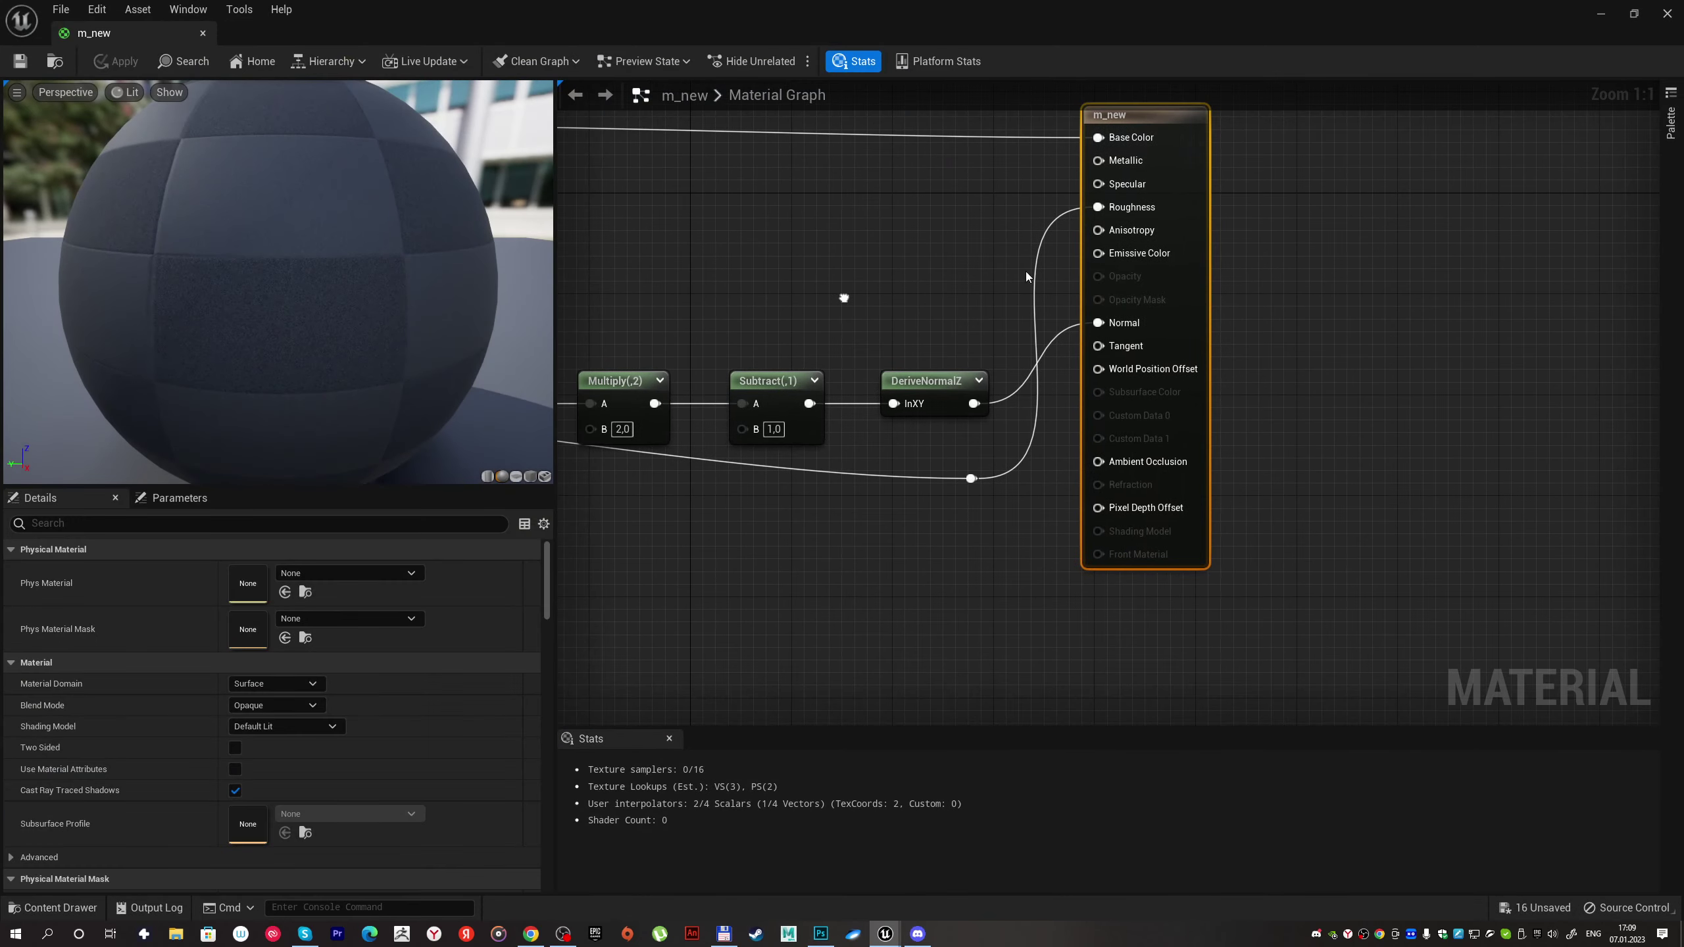
pyautogui.click(910, 382)
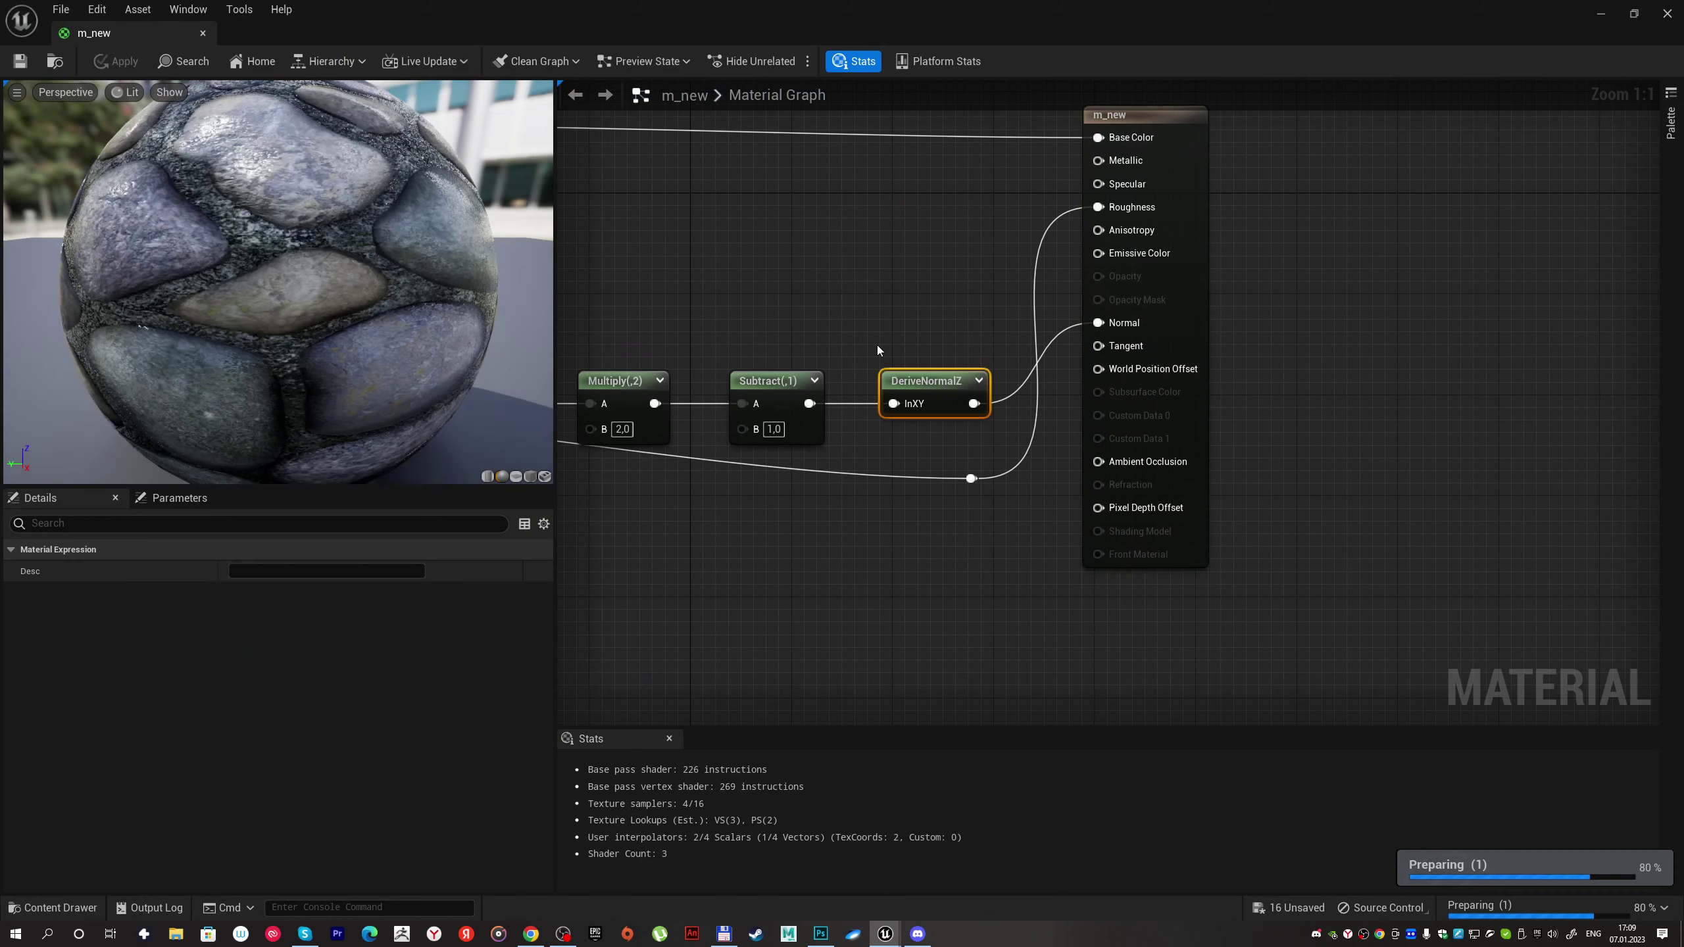
pyautogui.moveTo(736, 297); pyautogui.dragTo(1063, 266, button='right')
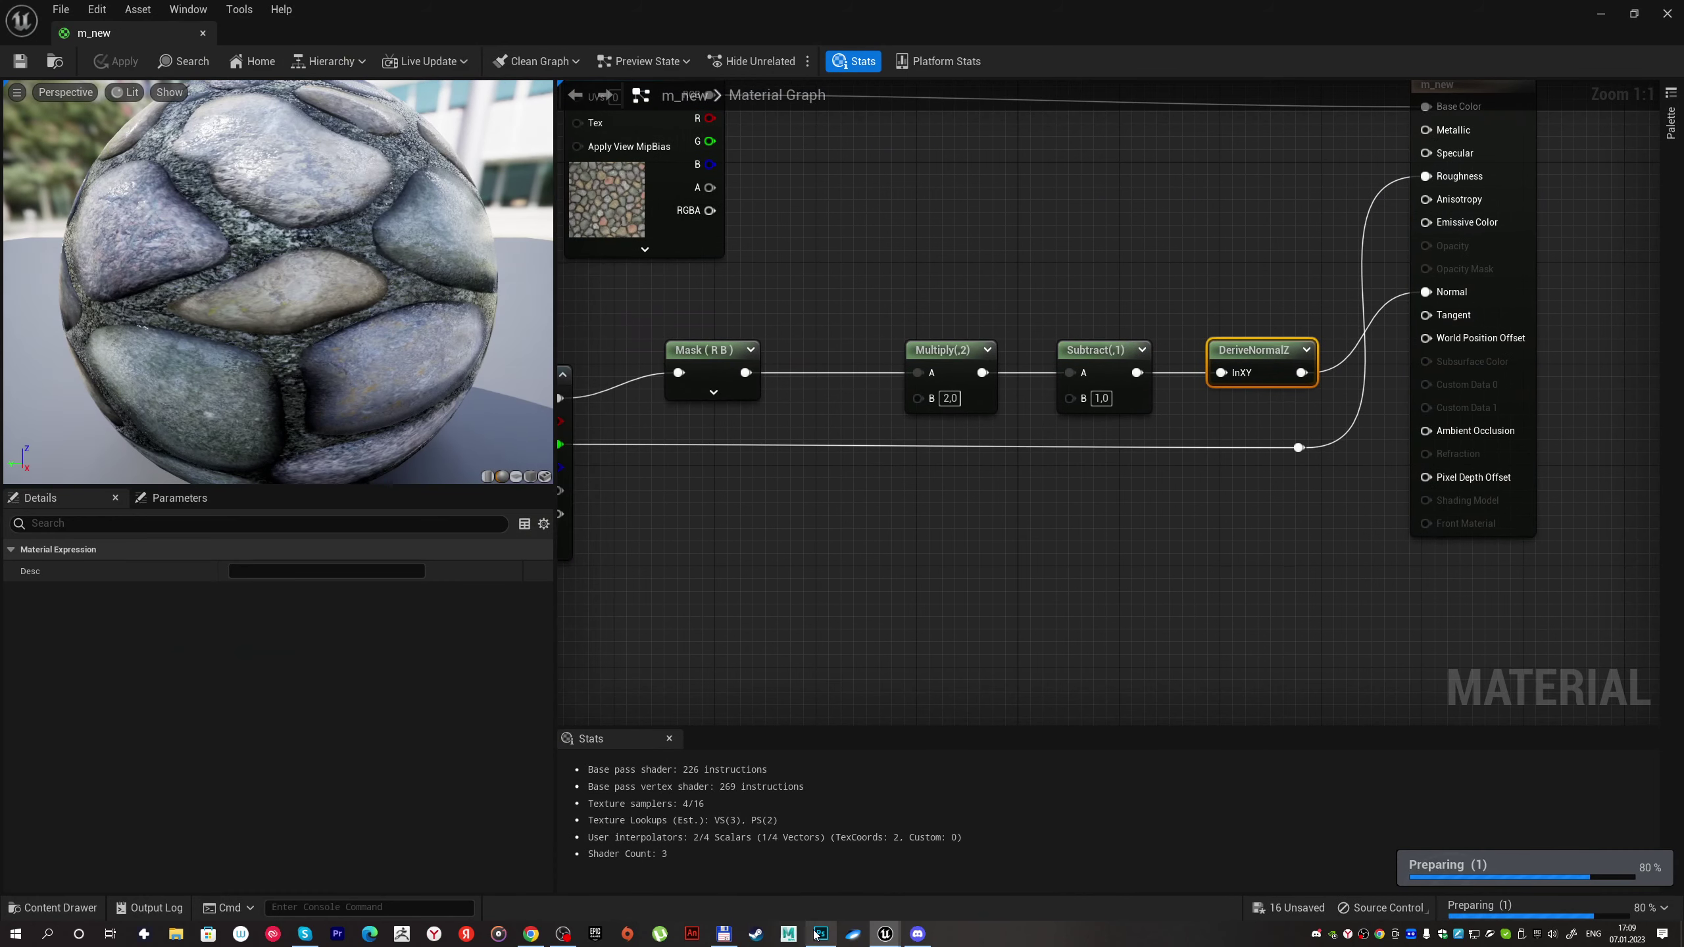
pyautogui.click(819, 935)
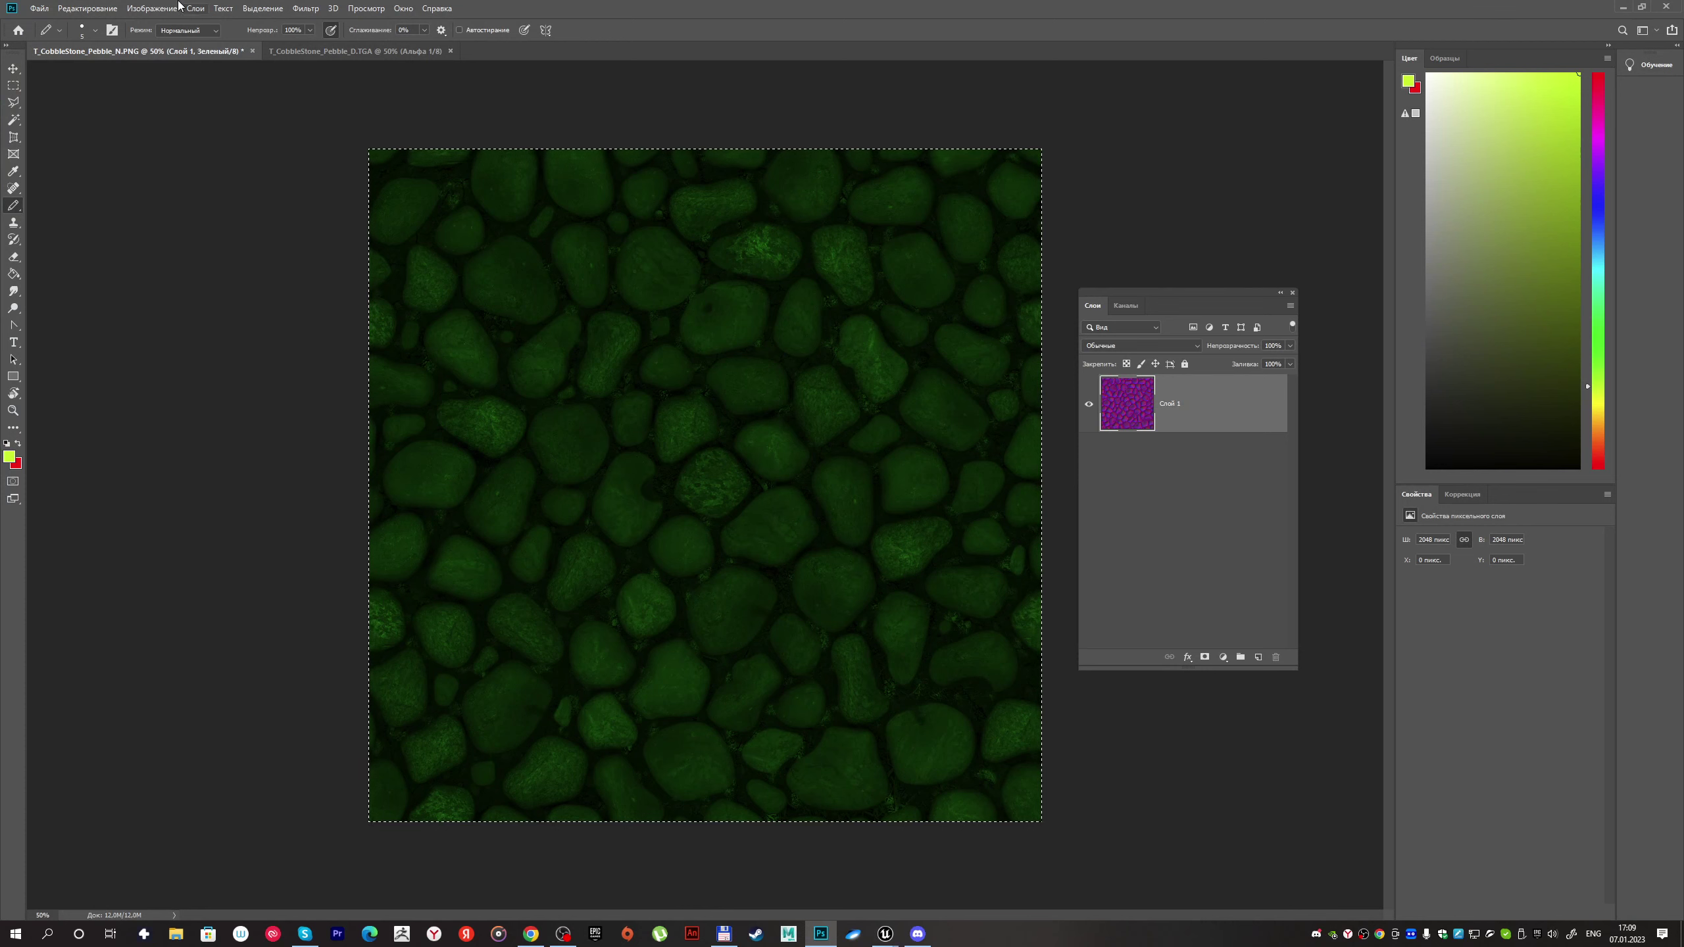
pyautogui.click(39, 8)
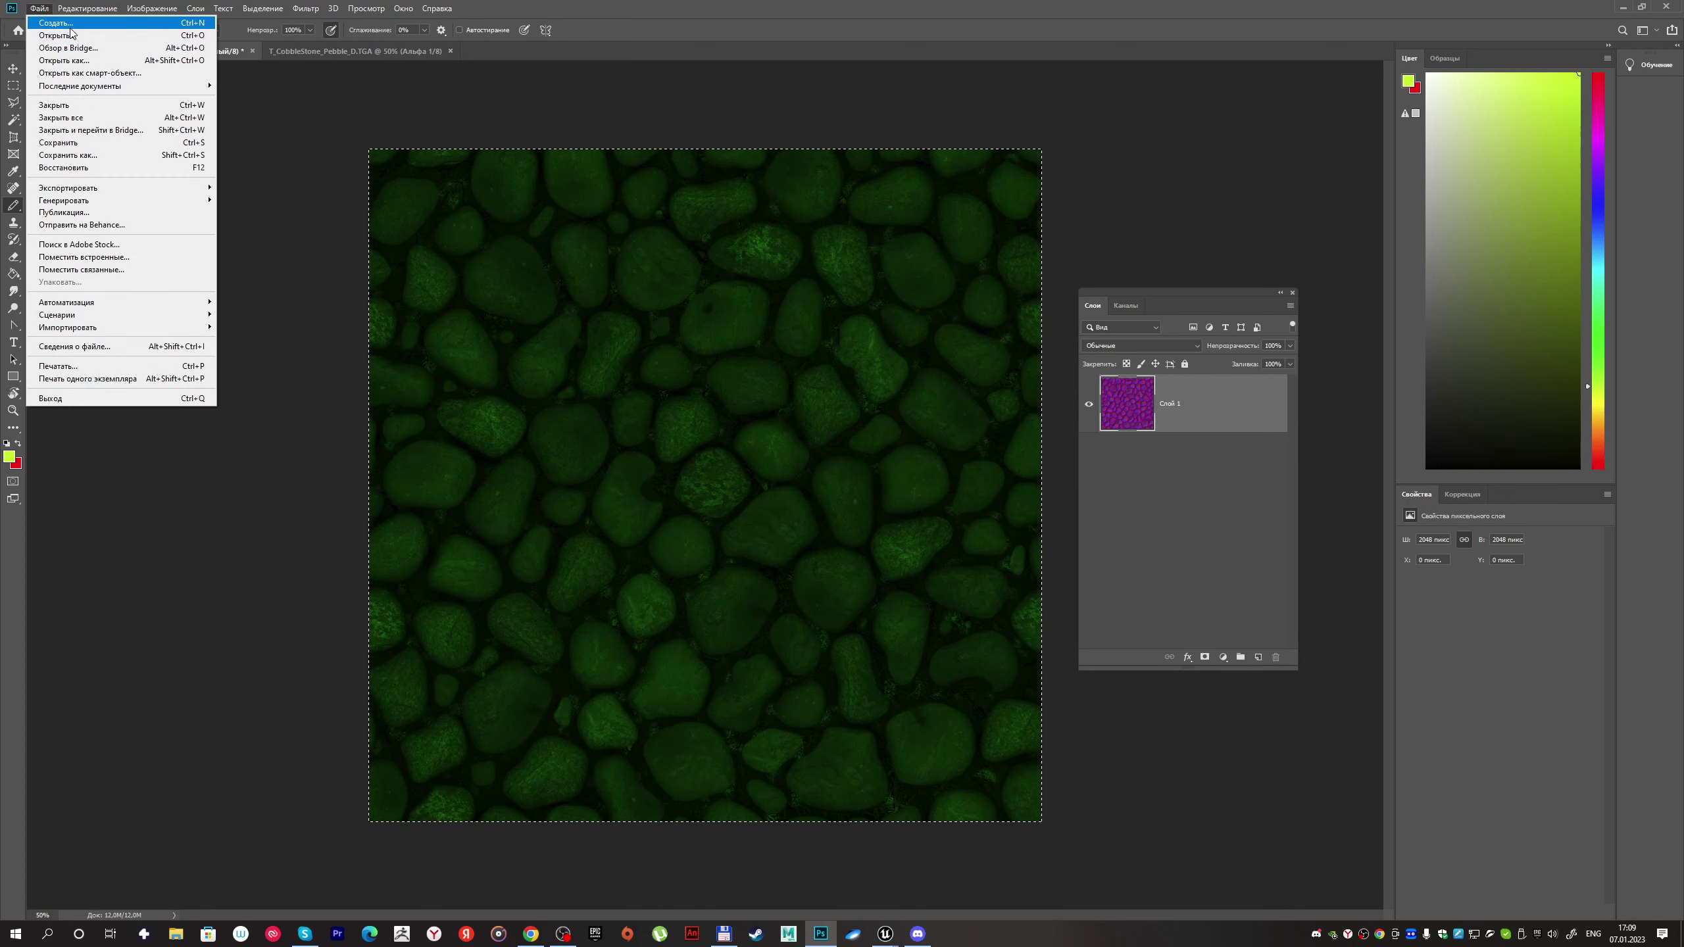
# Step: Create a new black RGB document
pyautogui.click(66, 25)
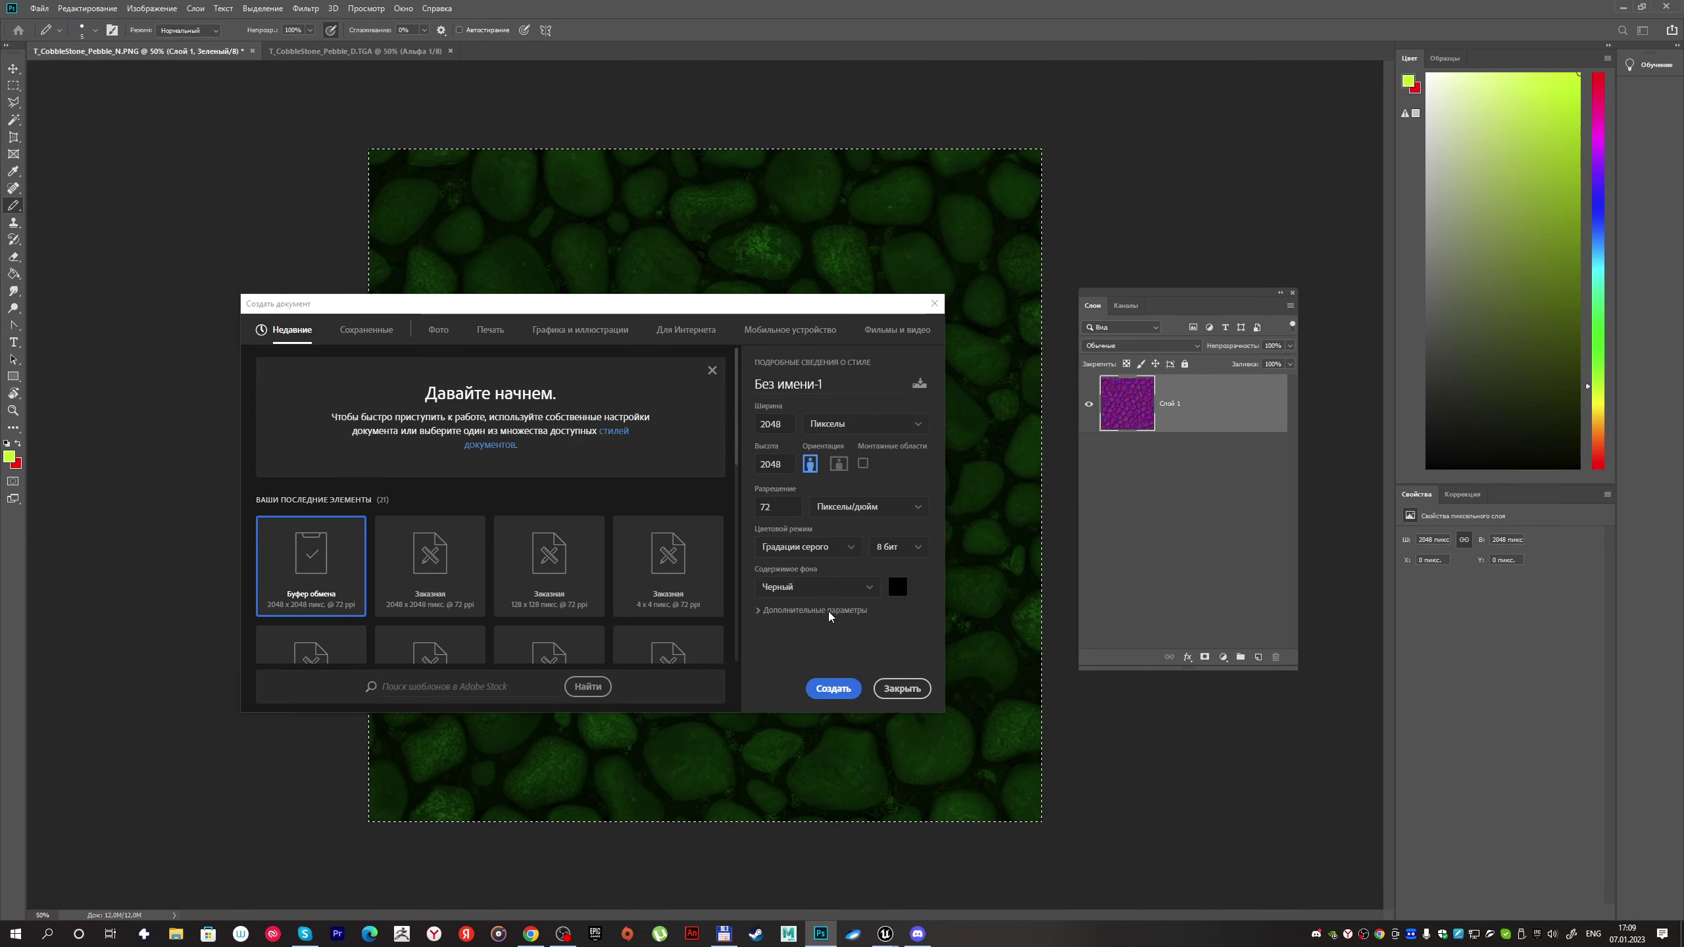
pyautogui.click(829, 546)
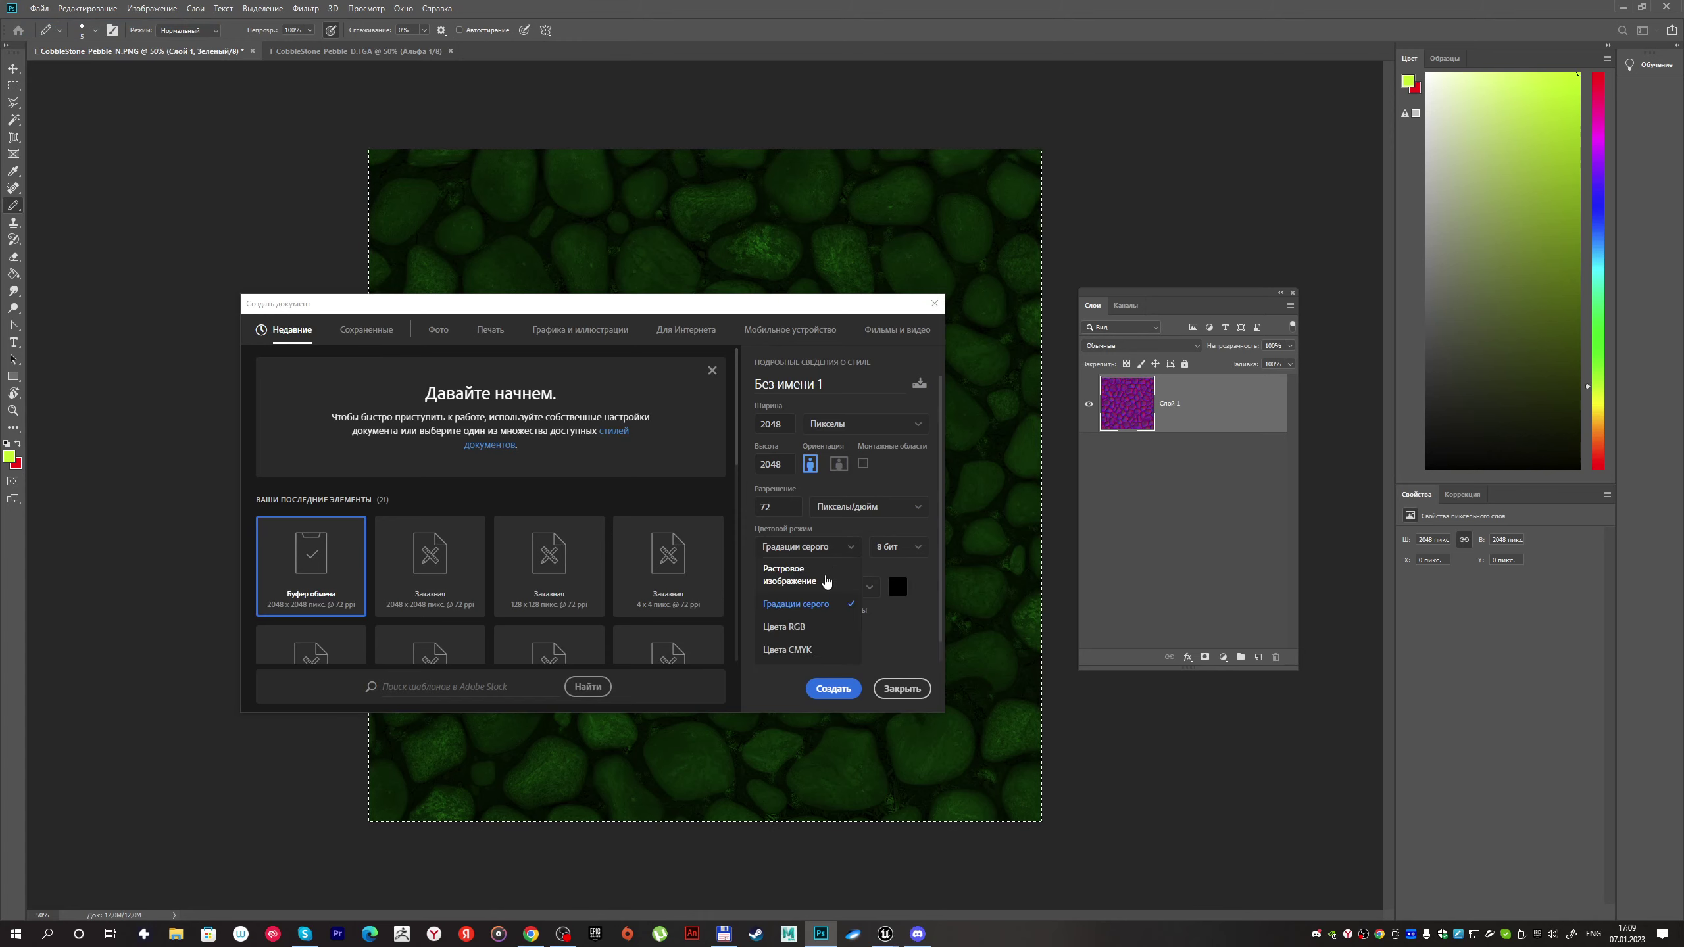
pyautogui.click(783, 627)
pyautogui.click(833, 689)
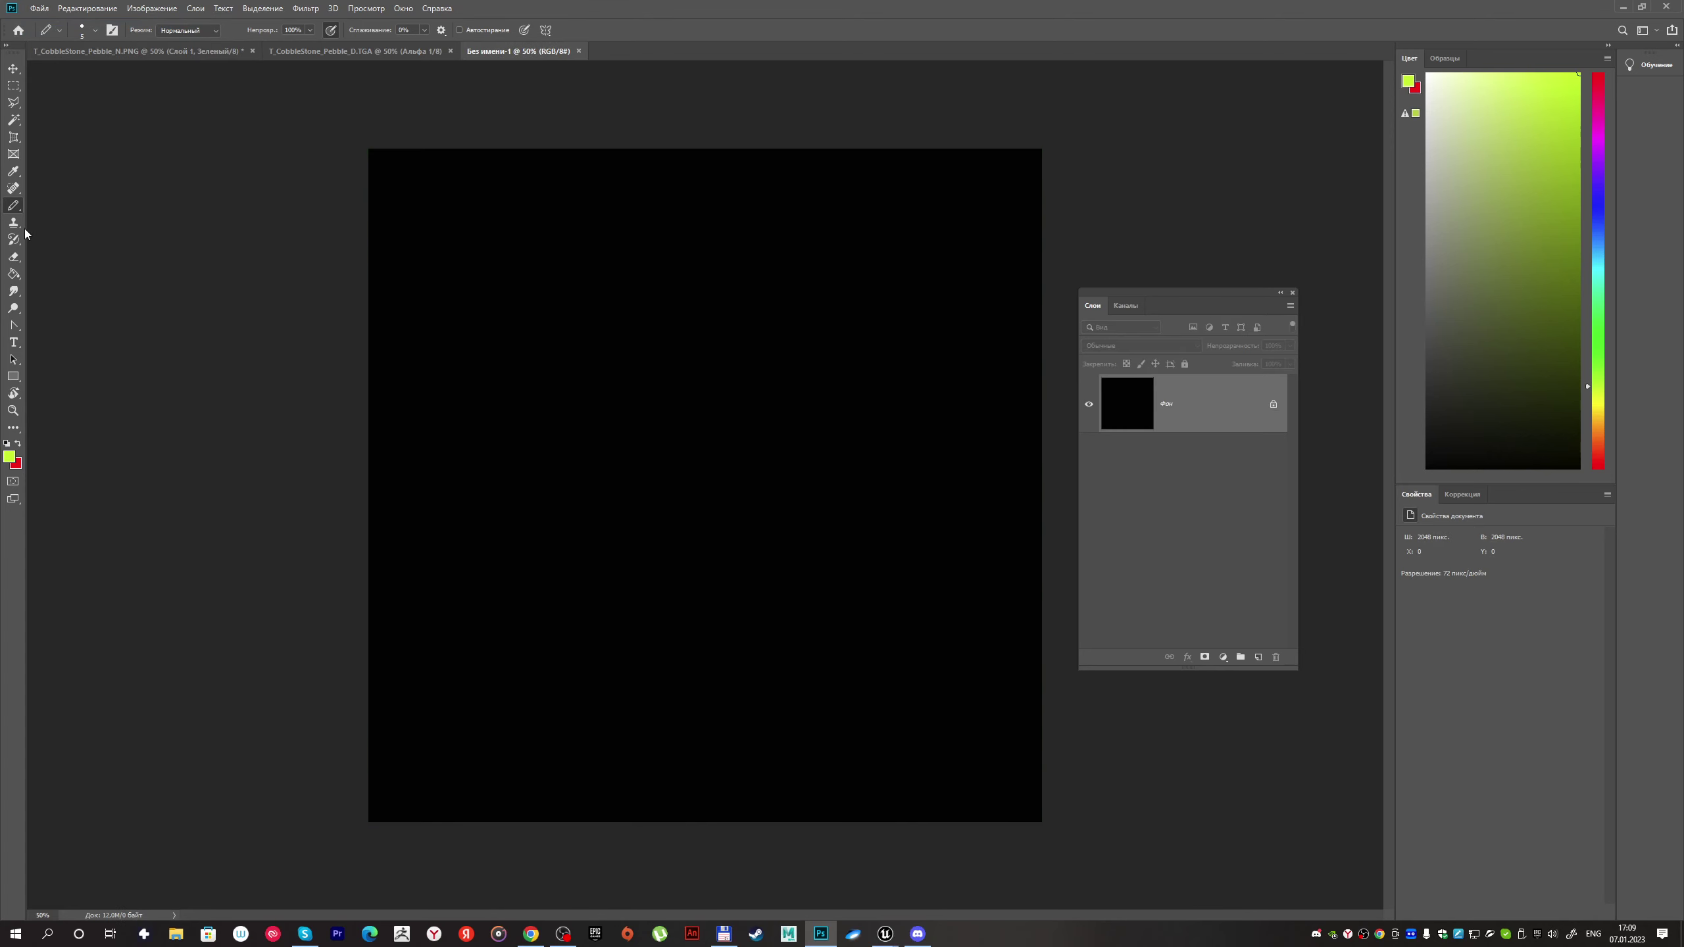
# Step: Zoom in on the canvas and select the Pencil tool
pyautogui.click(12, 411)
pyautogui.click(704, 456)
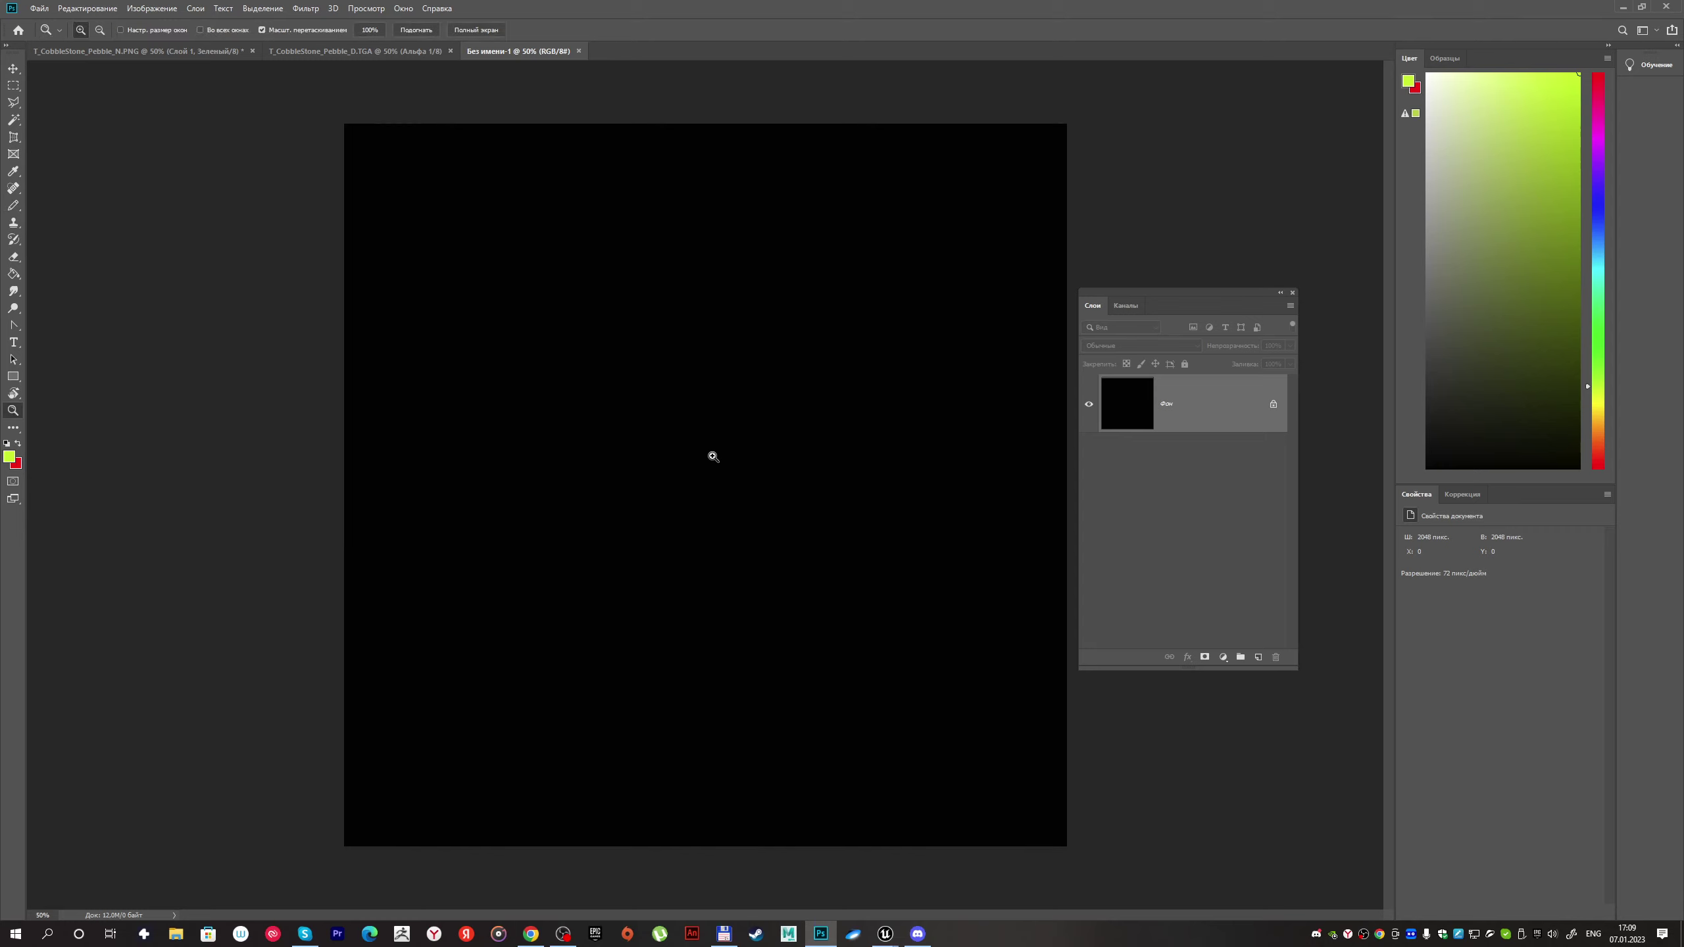
pyautogui.click(14, 206)
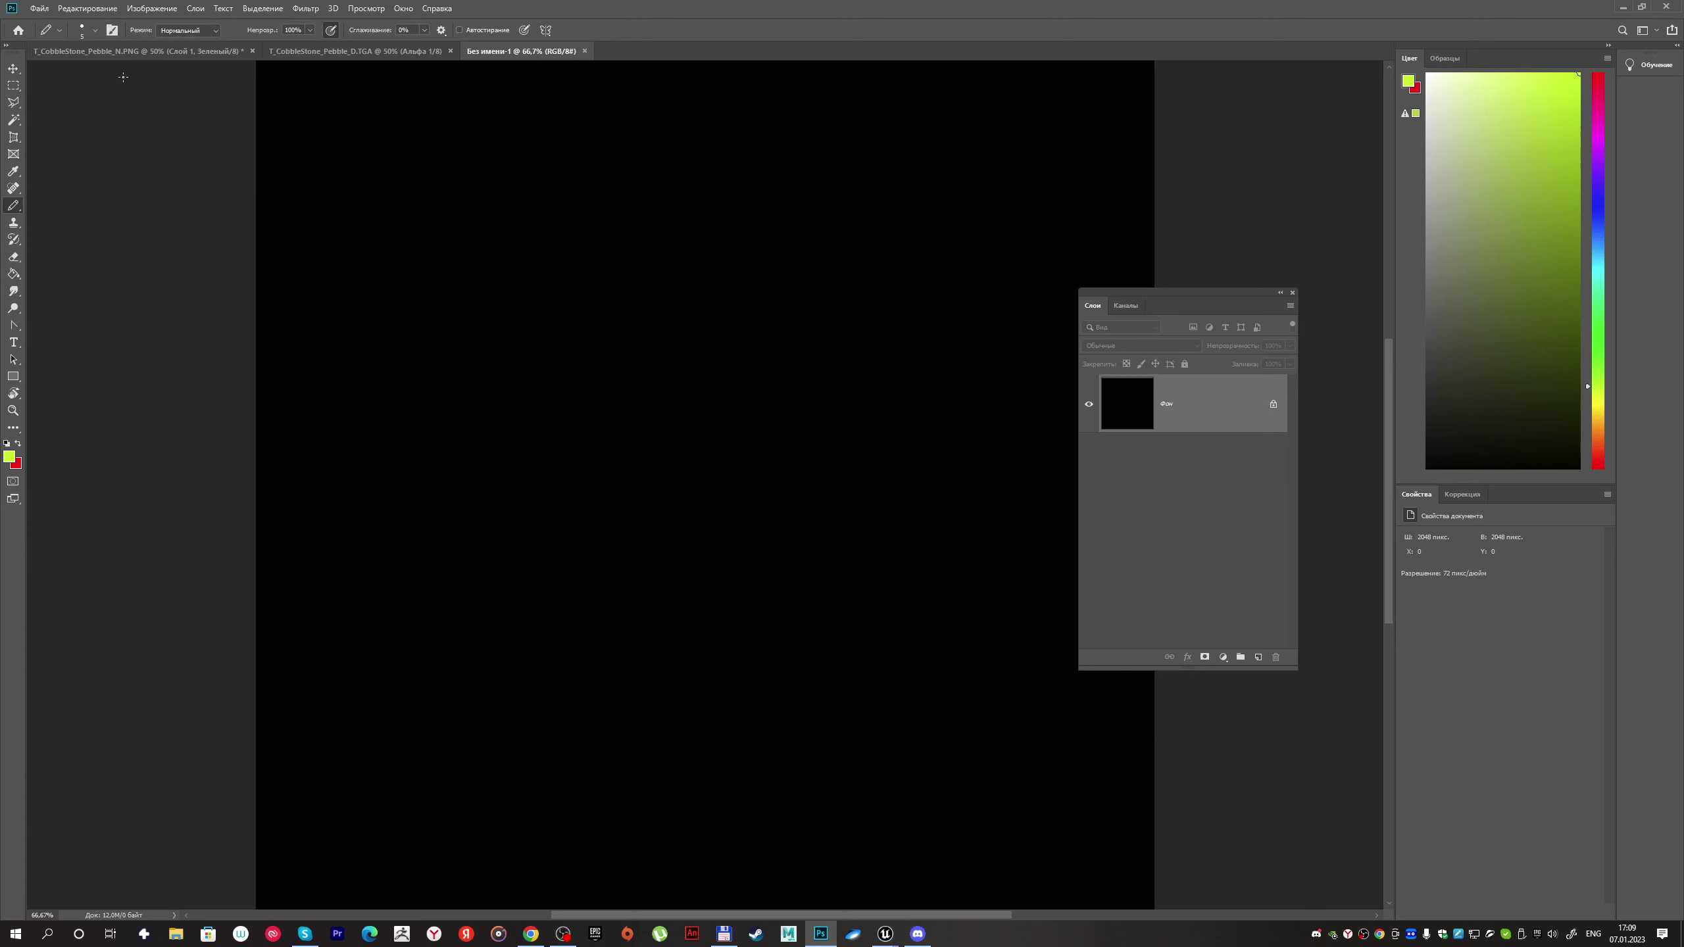
pyautogui.click(94, 29)
# Step: Set the Pencil to 15 px and draw the √ sign, the 1 and the minus
pyautogui.moveTo(75, 72); pyautogui.dragTo(80, 72)
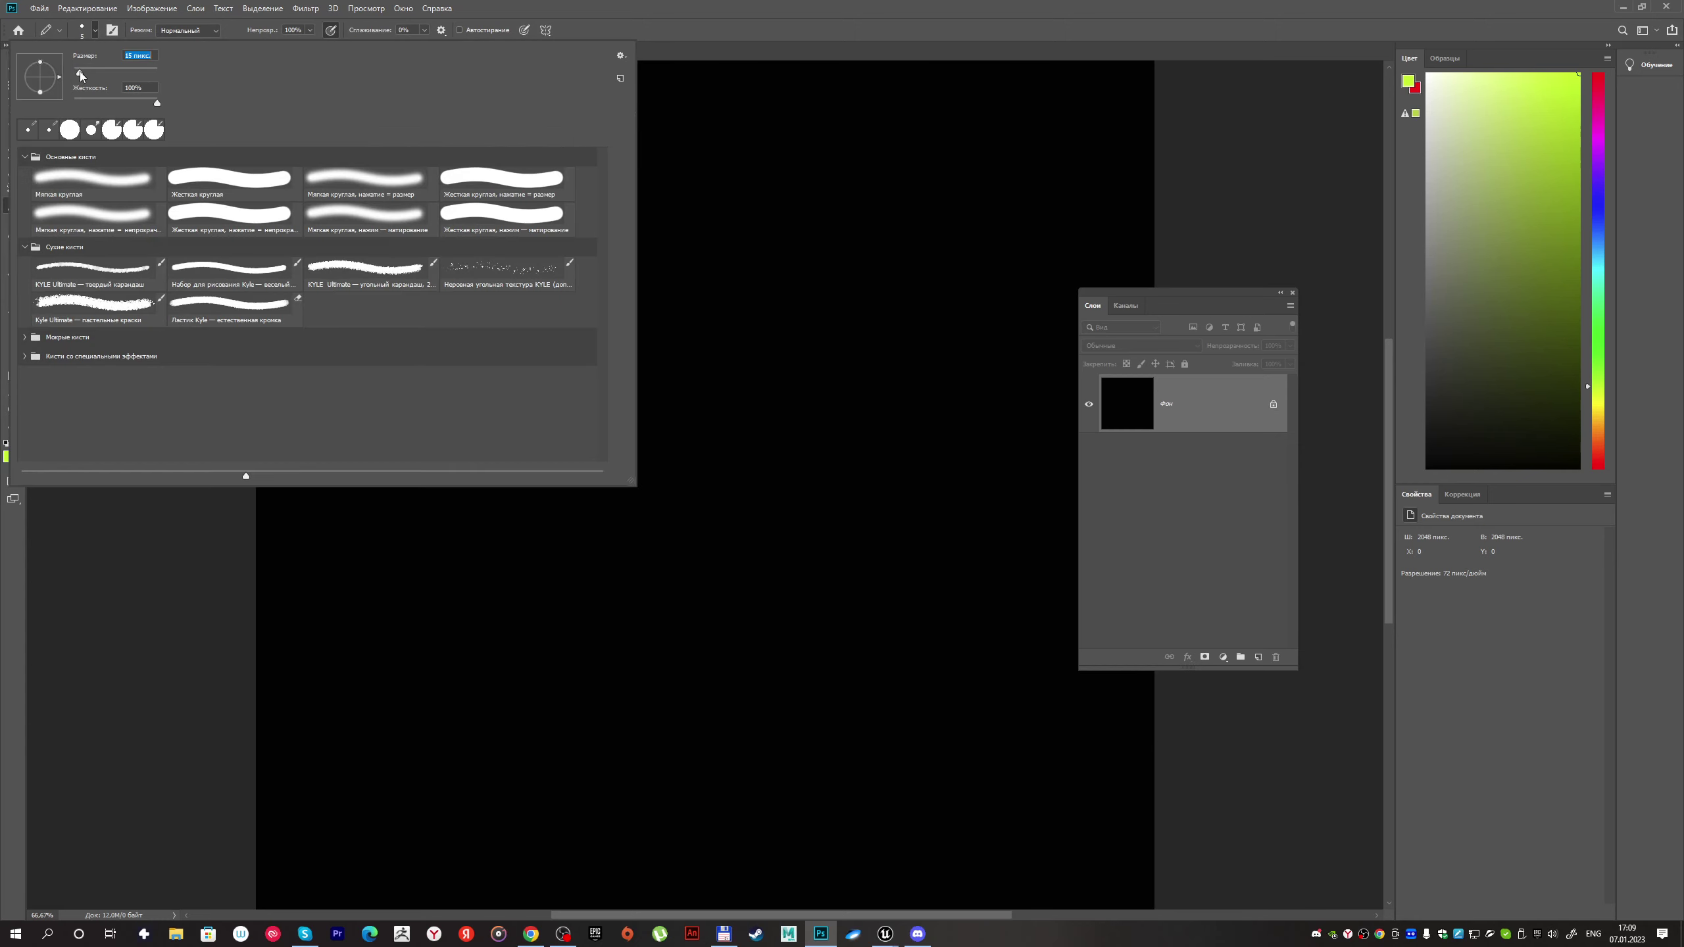
pyautogui.click(733, 61)
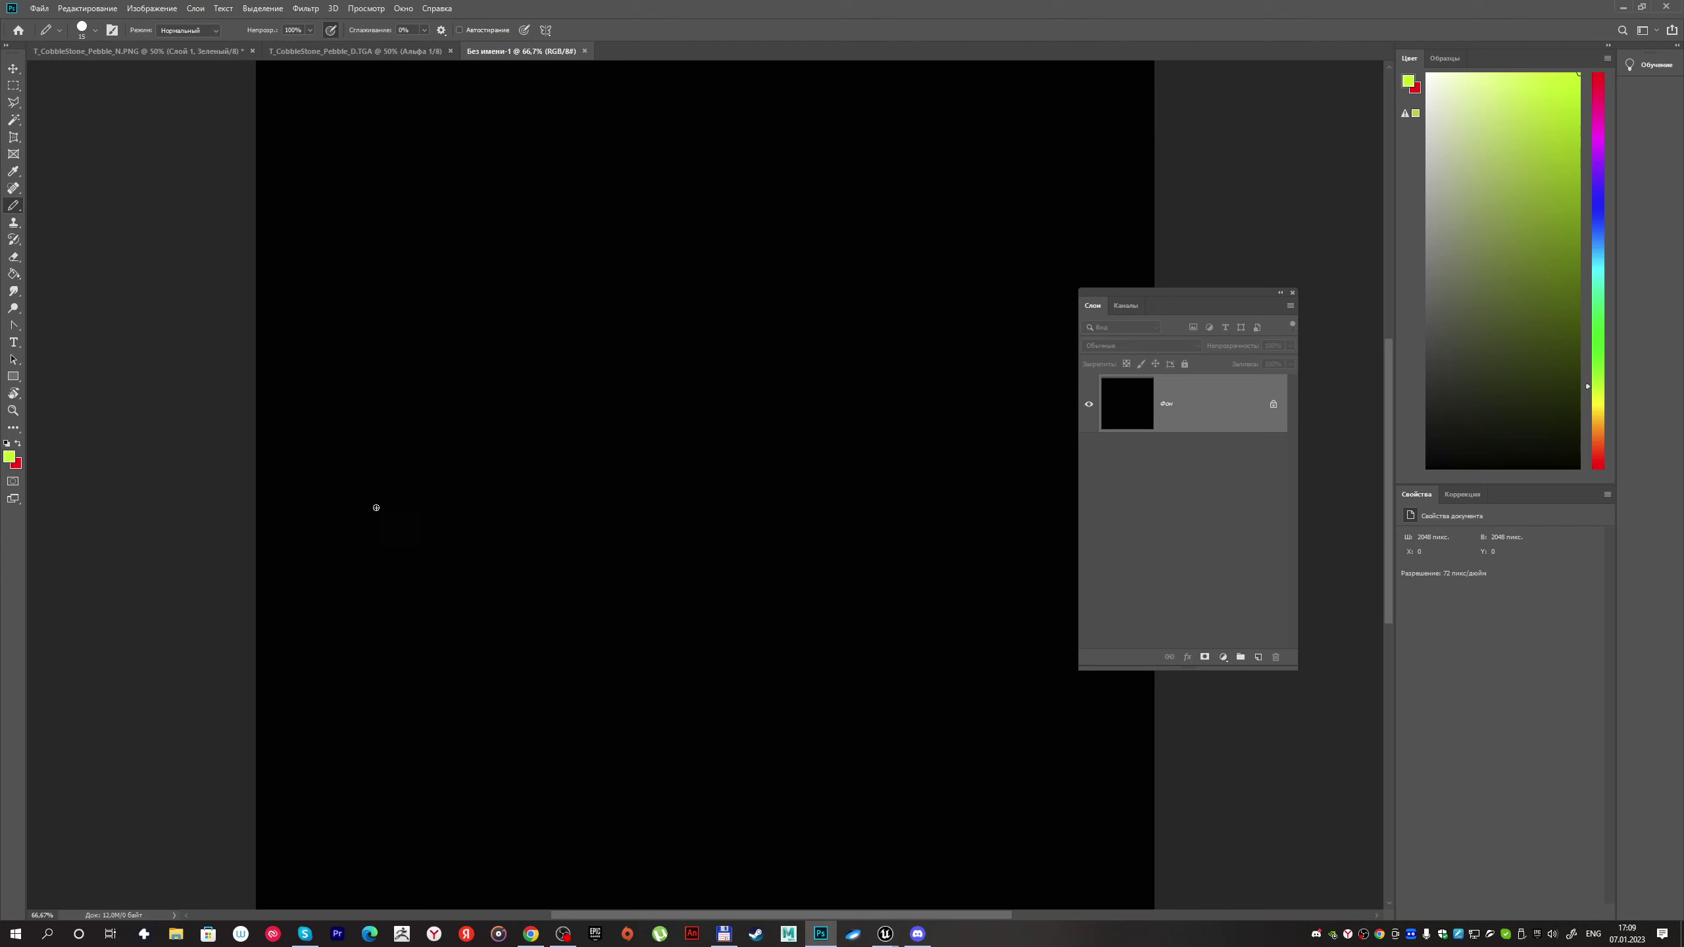
pyautogui.moveTo(307, 505)
pyautogui.mouseDown()
pyautogui.moveTo(346, 338)
pyautogui.moveTo(1057, 388)
pyautogui.mouseUp()
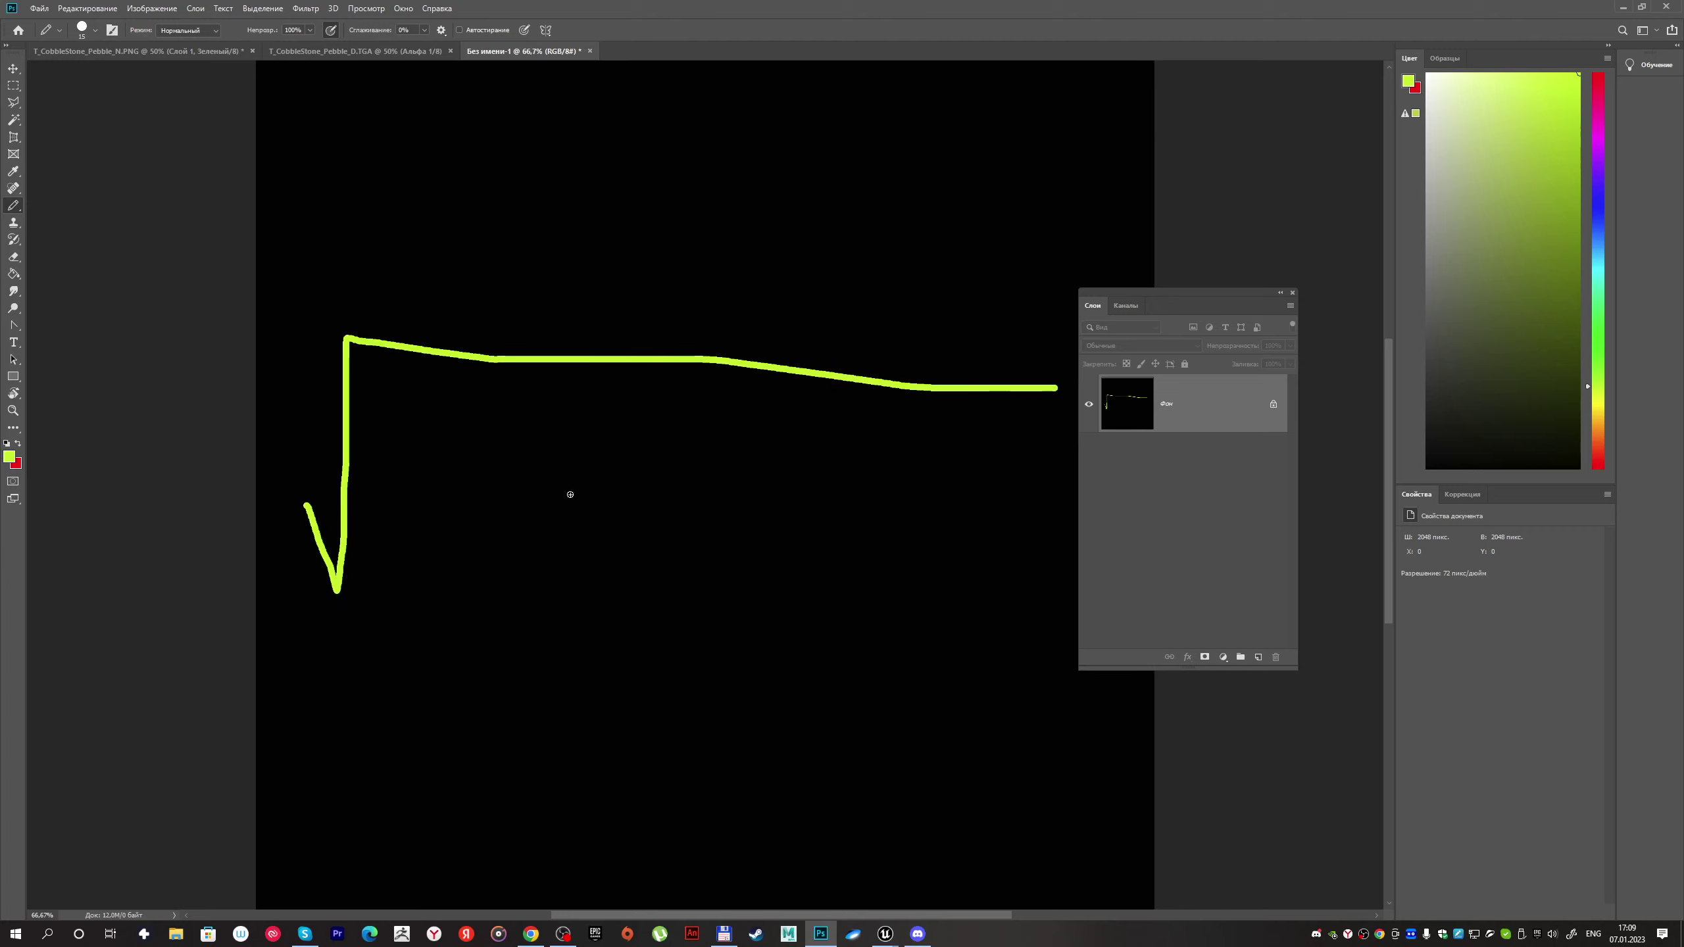
pyautogui.moveTo(441, 485); pyautogui.dragTo(473, 548)
pyautogui.moveTo(541, 495)
pyautogui.mouseDown()
pyautogui.moveTo(622, 493)
pyautogui.moveTo(684, 571)
pyautogui.mouseUp()
# Step: Write (x² + y²) with its closing bracket under the root sign
pyautogui.click(705, 435)
pyautogui.moveTo(727, 480)
pyautogui.mouseDown()
pyautogui.moveTo(764, 544)
pyautogui.moveTo(733, 548)
pyautogui.mouseUp()
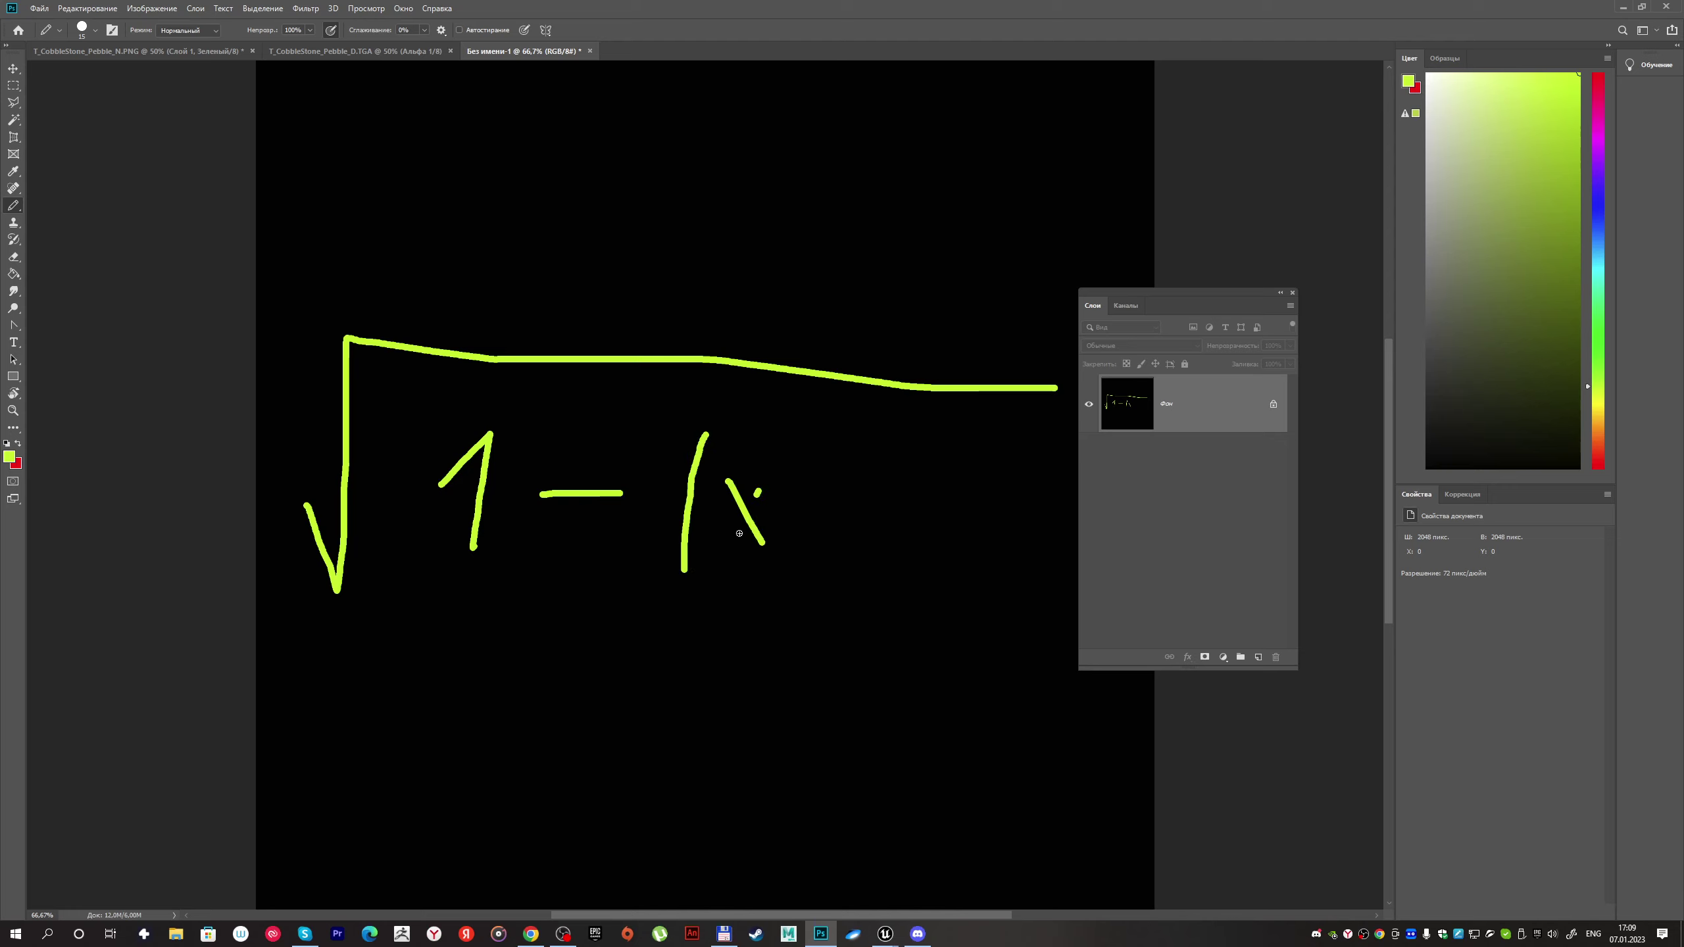
pyautogui.moveTo(766, 431); pyautogui.dragTo(803, 455)
pyautogui.moveTo(817, 518)
pyautogui.mouseDown()
pyautogui.moveTo(884, 525)
pyautogui.moveTo(844, 548)
pyautogui.mouseUp()
pyautogui.moveTo(902, 488); pyautogui.dragTo(923, 549)
pyautogui.moveTo(950, 465)
pyautogui.mouseDown()
pyautogui.moveTo(1008, 475)
pyautogui.moveTo(1025, 443)
pyautogui.mouseUp()
pyautogui.moveTo(1030, 522); pyautogui.dragTo(983, 638)
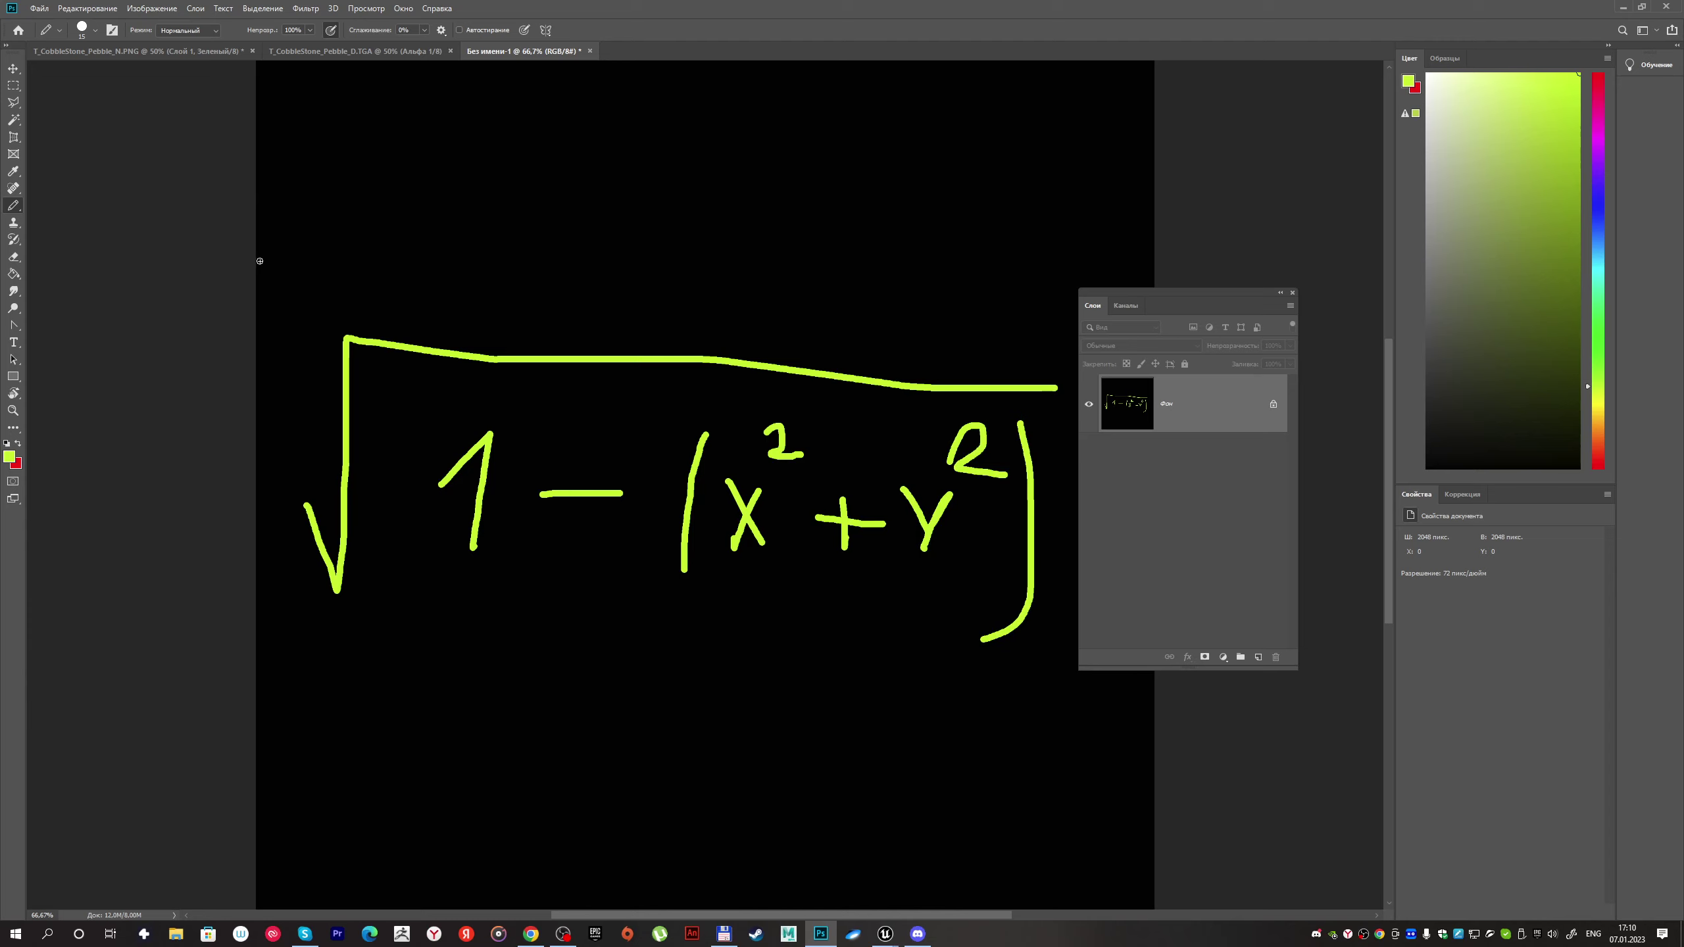
pyautogui.moveTo(1158, 300); pyautogui.dragTo(1225, 272)
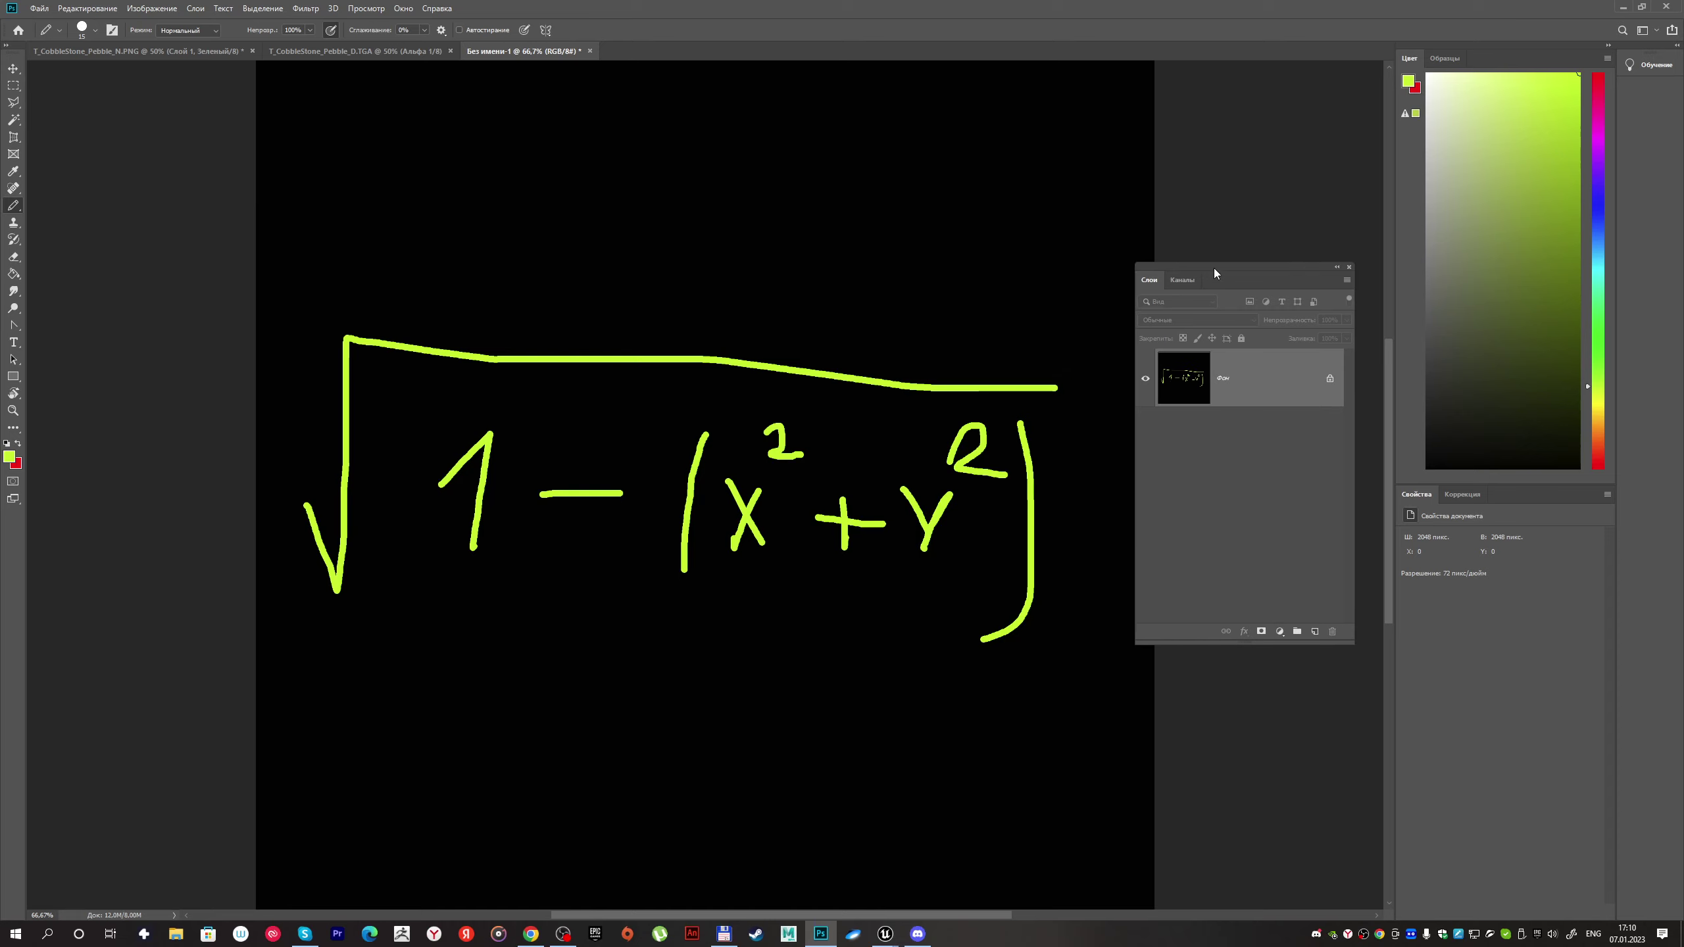
pyautogui.scroll(1, 584, 300)
# Step: Draw three lines fanning out from one vertex above the formula
pyautogui.scroll(5, 585, 300)
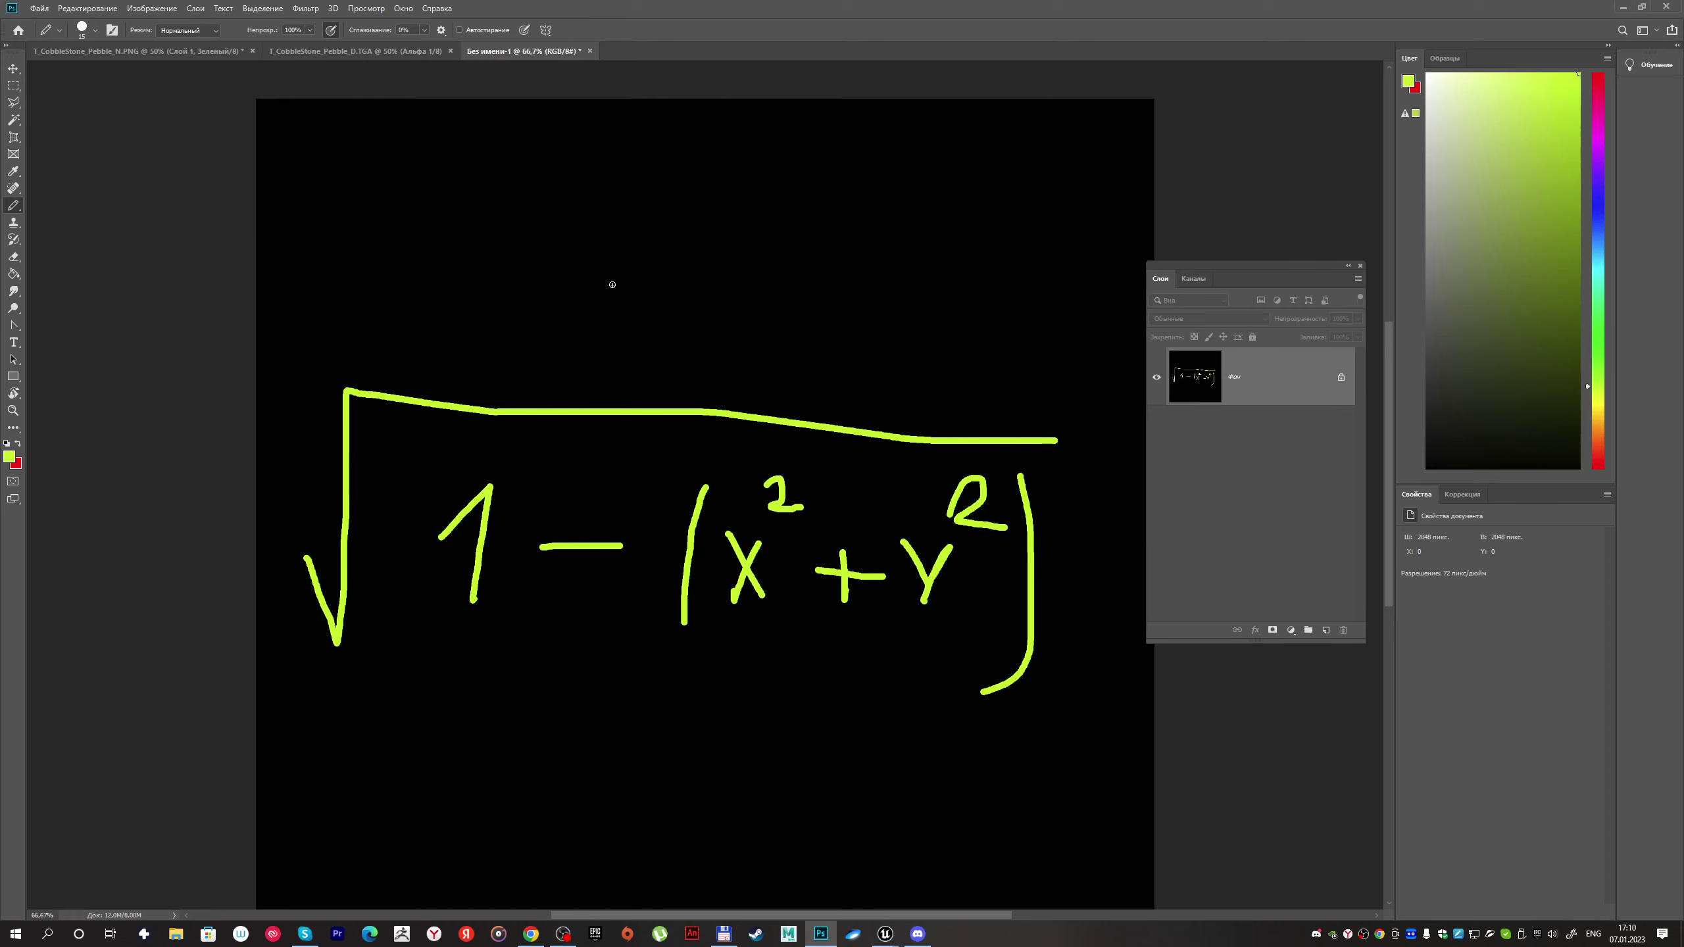
pyautogui.moveTo(516, 404); pyautogui.dragTo(651, 321)
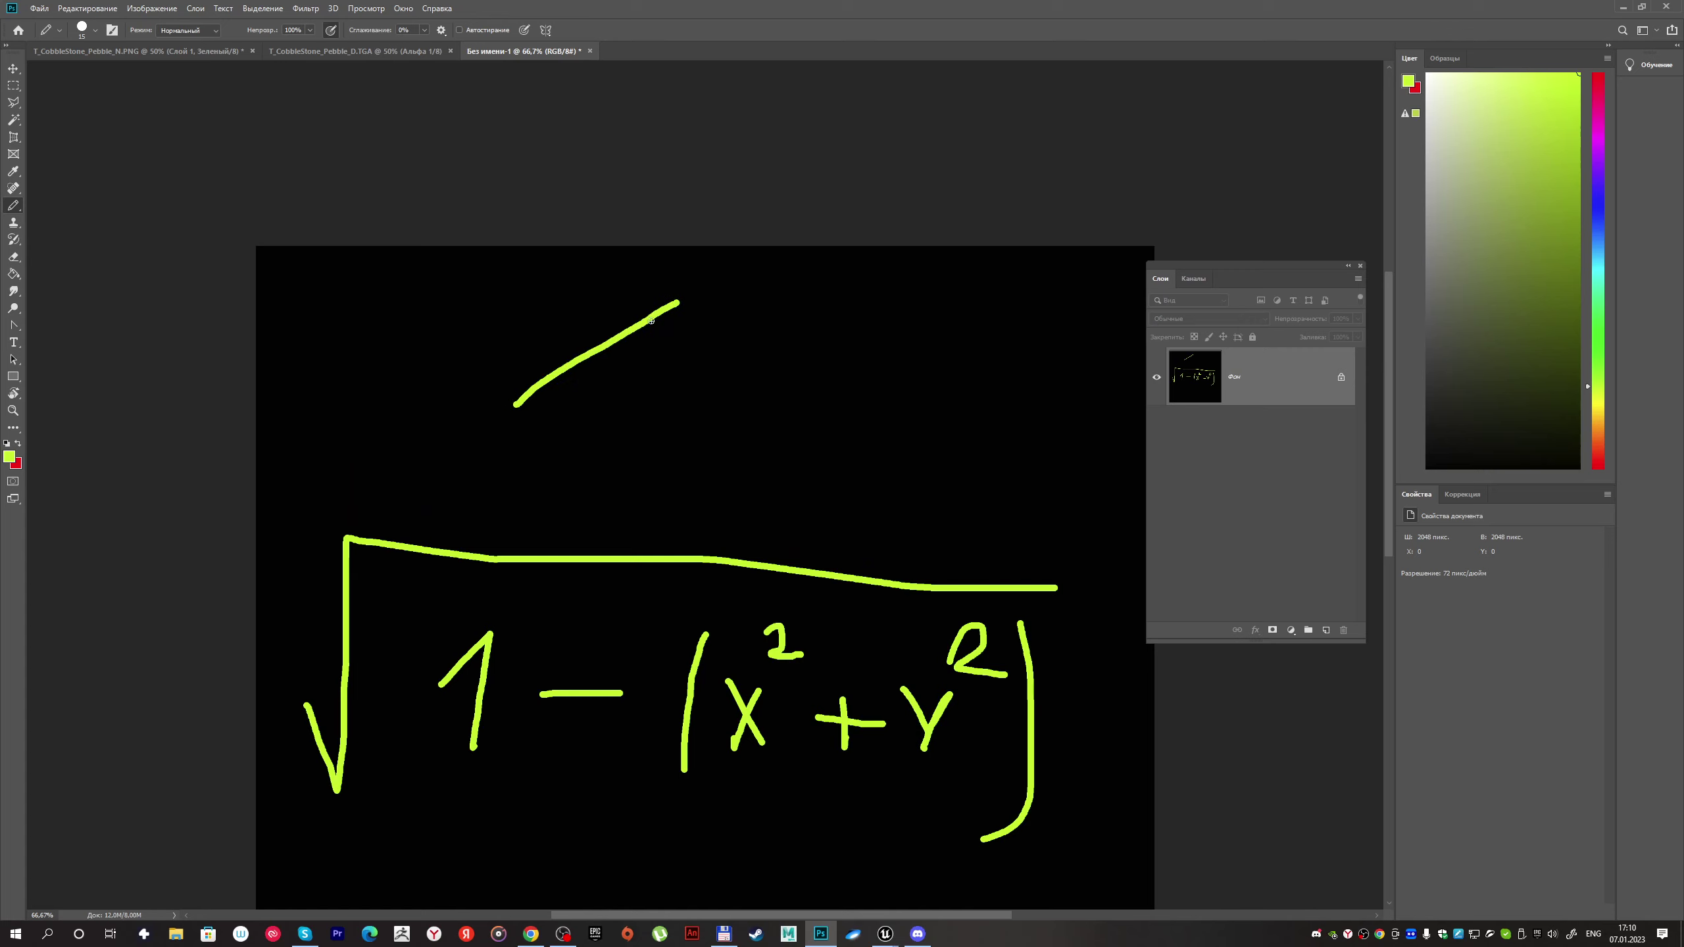
pyautogui.moveTo(516, 405); pyautogui.dragTo(583, 510)
pyautogui.moveTo(513, 405); pyautogui.dragTo(514, 251)
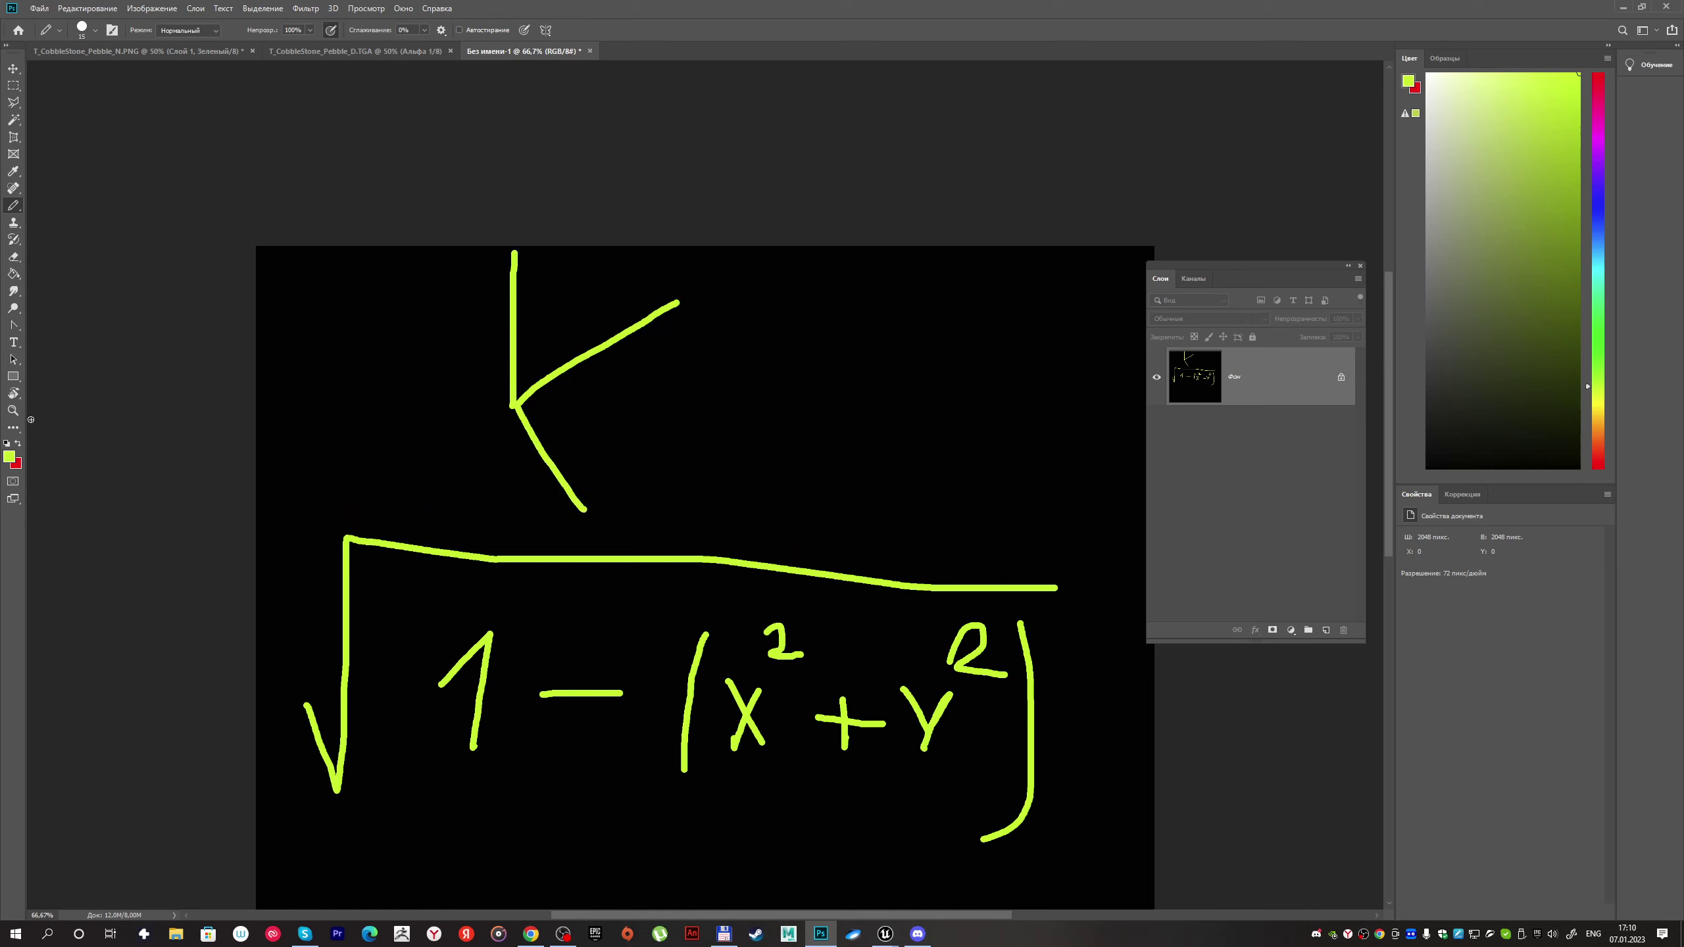
# Step: Switch to red and draw a red triangle plus a line up to its corner
pyautogui.click(18, 446)
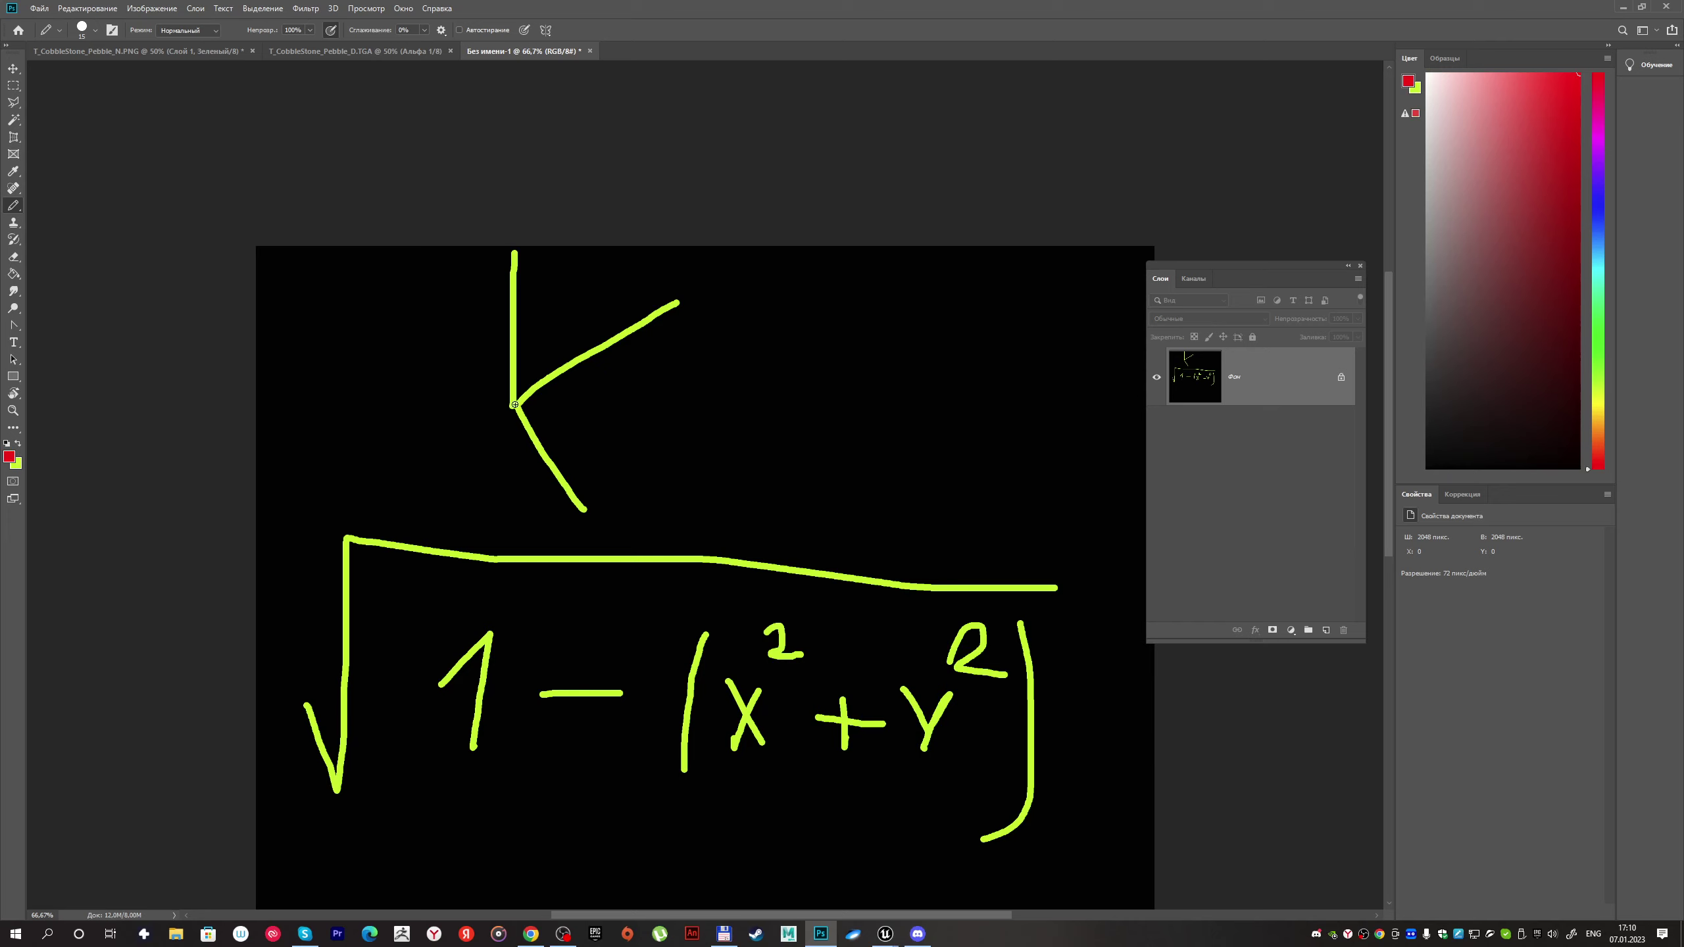
pyautogui.moveTo(515, 405); pyautogui.dragTo(672, 331)
pyautogui.moveTo(673, 331); pyautogui.dragTo(667, 404)
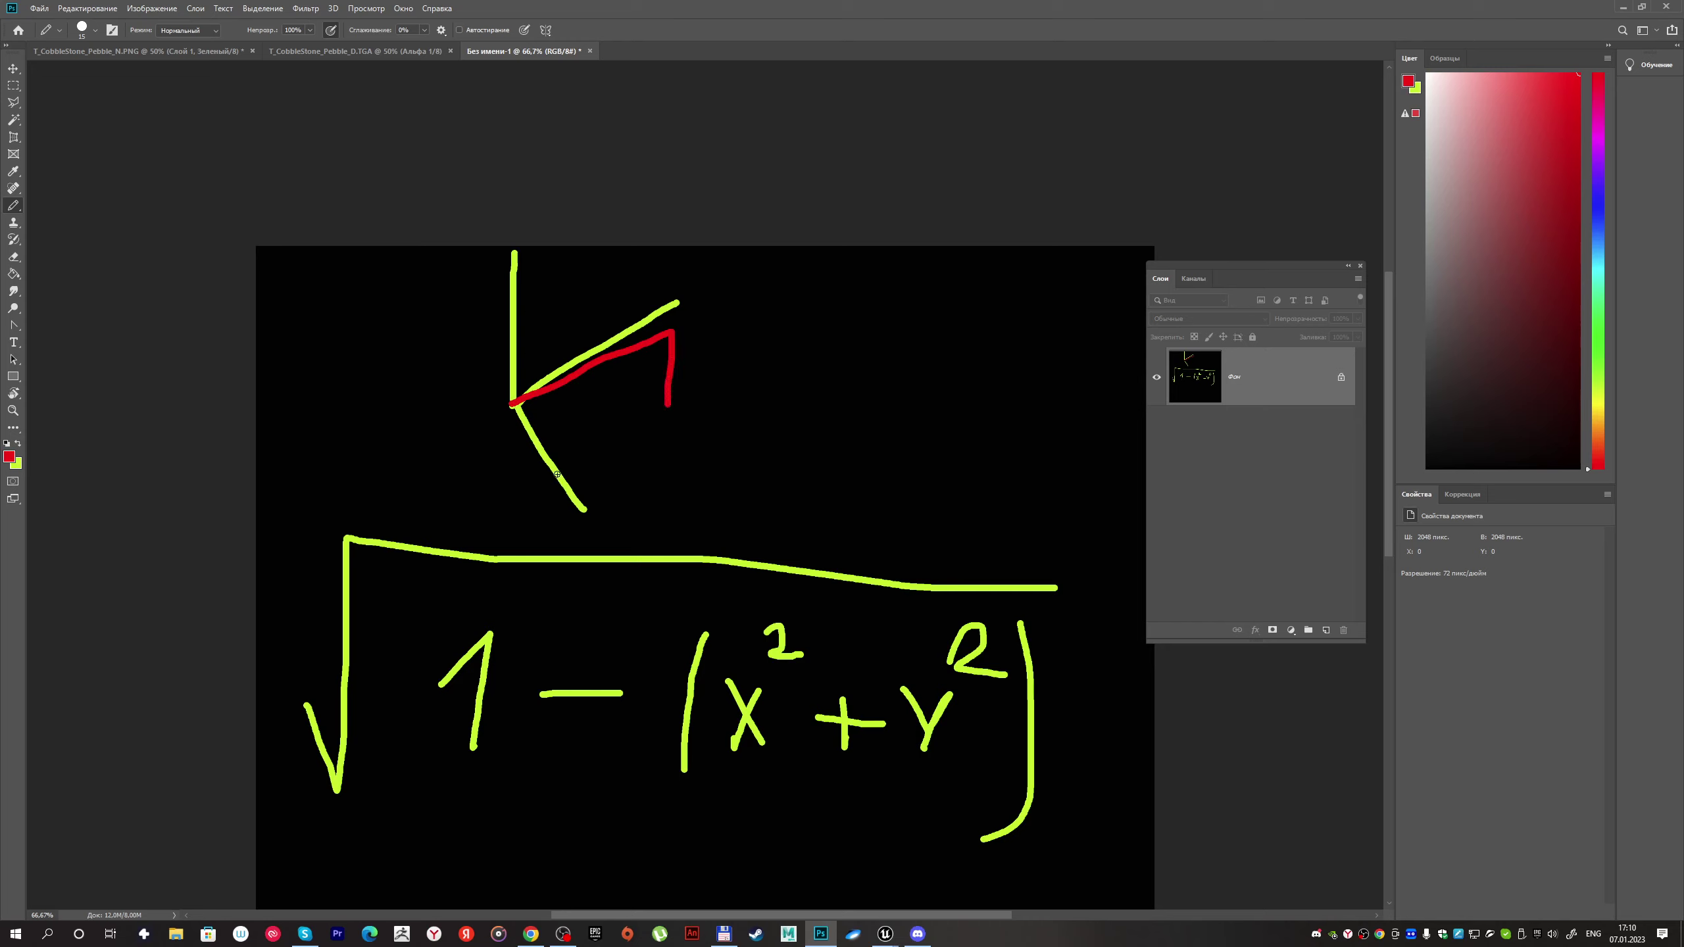
pyautogui.moveTo(667, 402); pyautogui.dragTo(598, 336)
pyautogui.moveTo(553, 467); pyautogui.dragTo(666, 403)
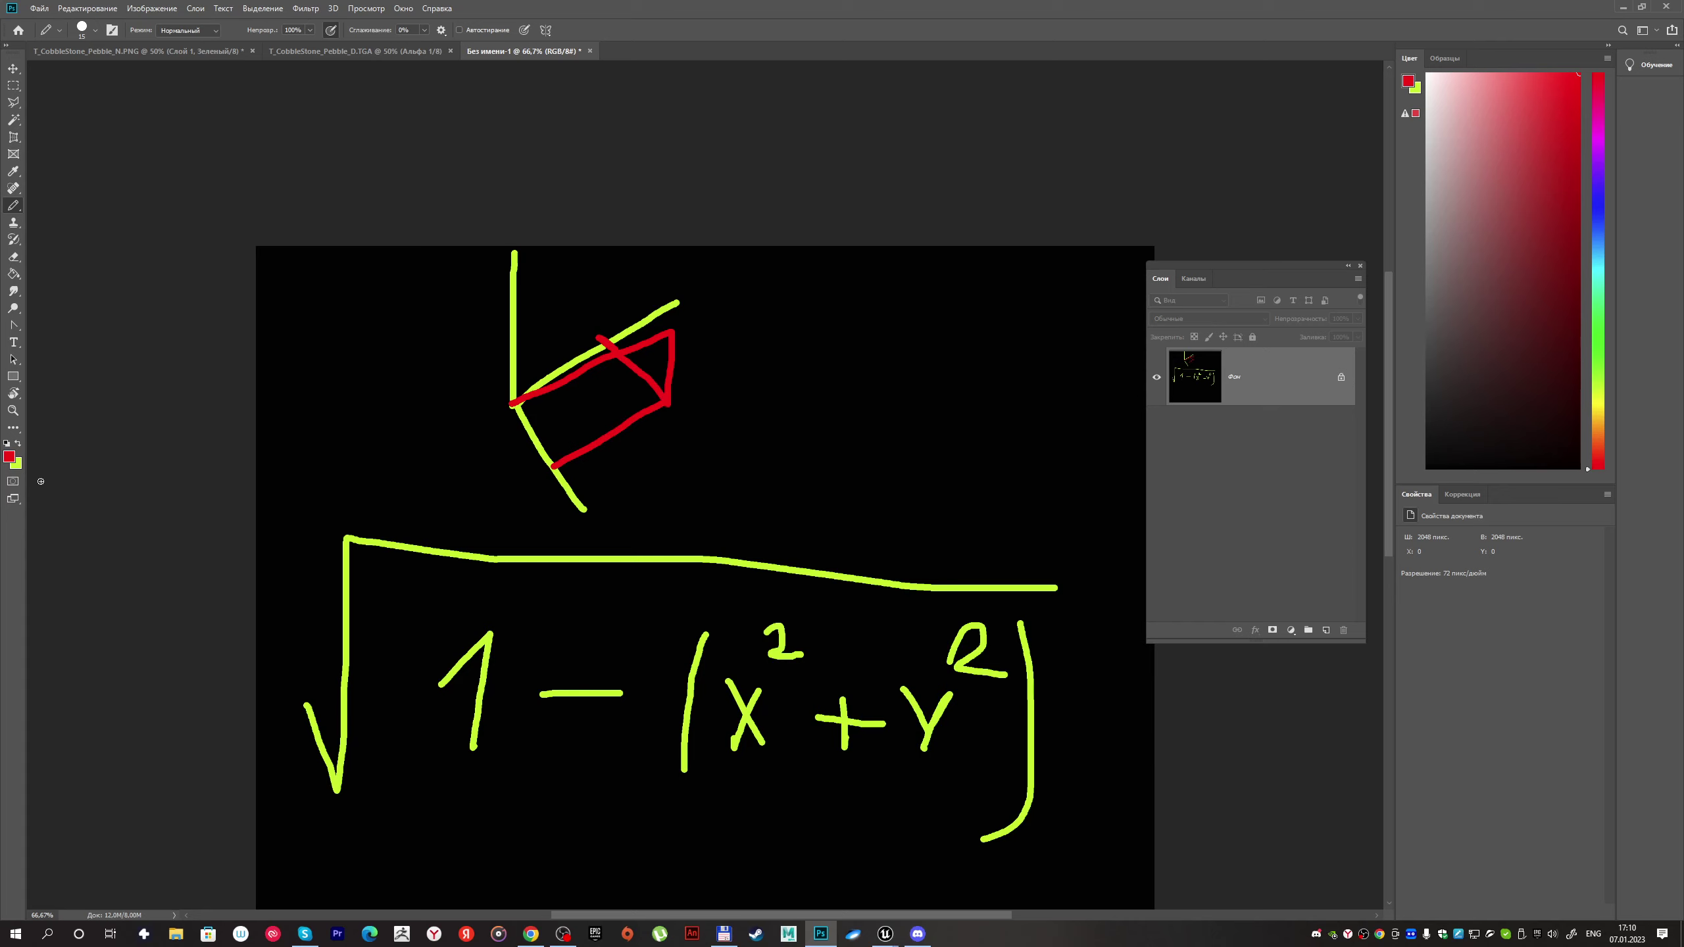
# Step: Switch back to green, mark the right angles and retrace the triangle's sides
pyautogui.click(17, 444)
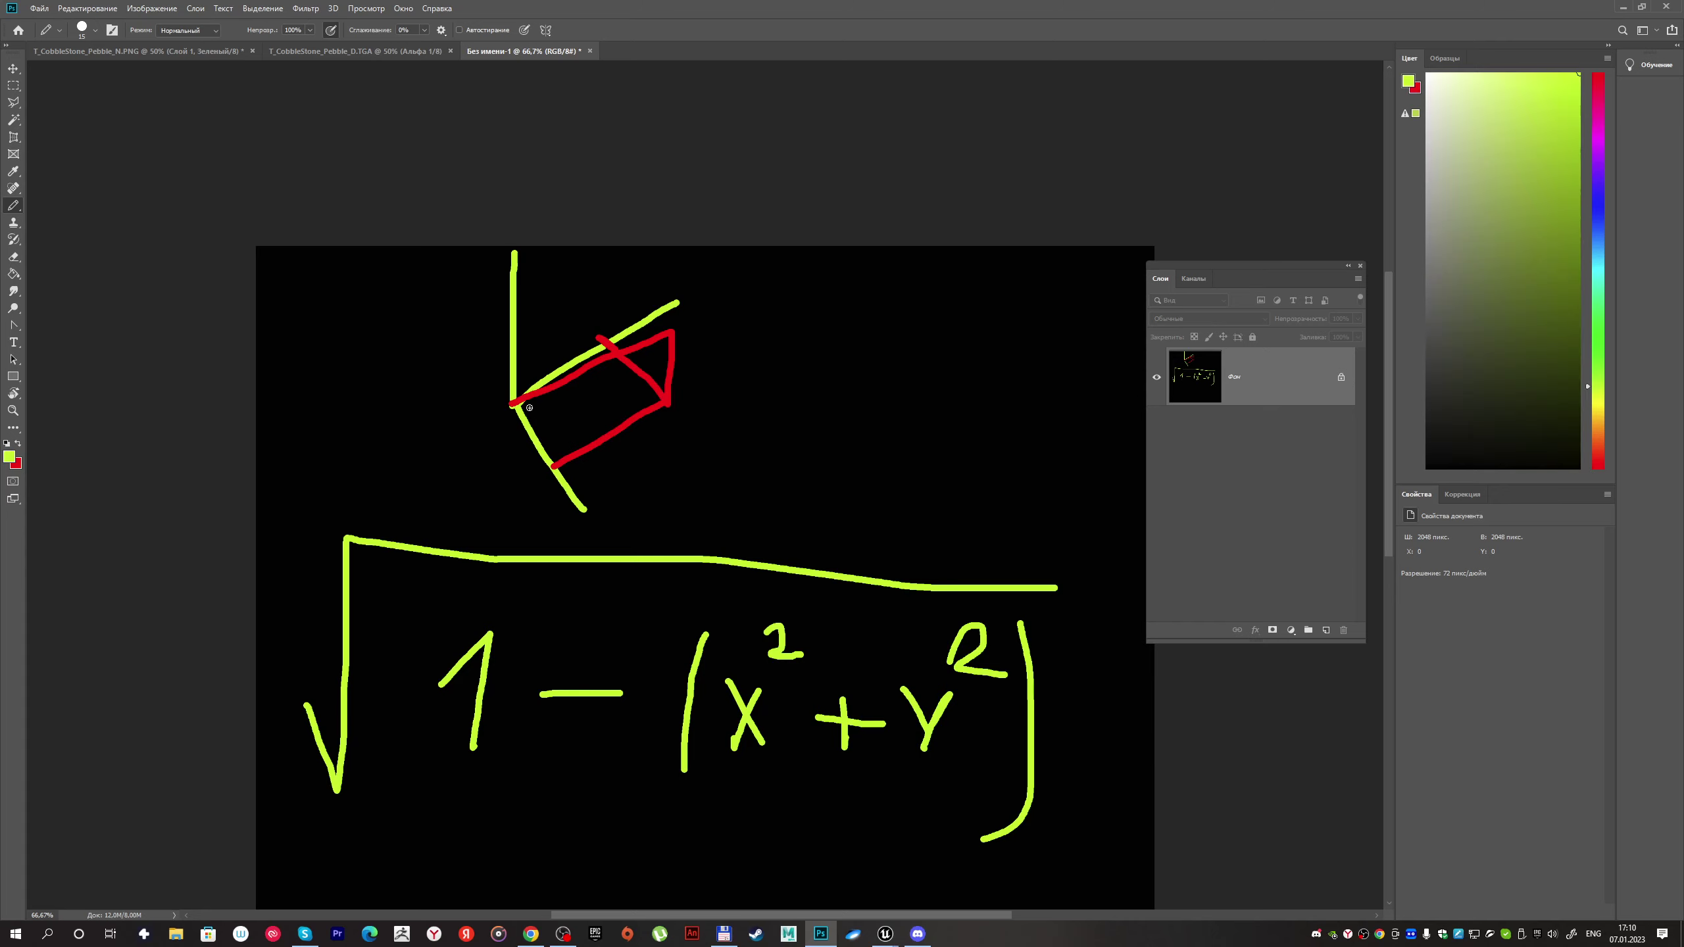
pyautogui.moveTo(519, 406); pyautogui.dragTo(667, 401)
pyautogui.moveTo(543, 448); pyautogui.dragTo(569, 452)
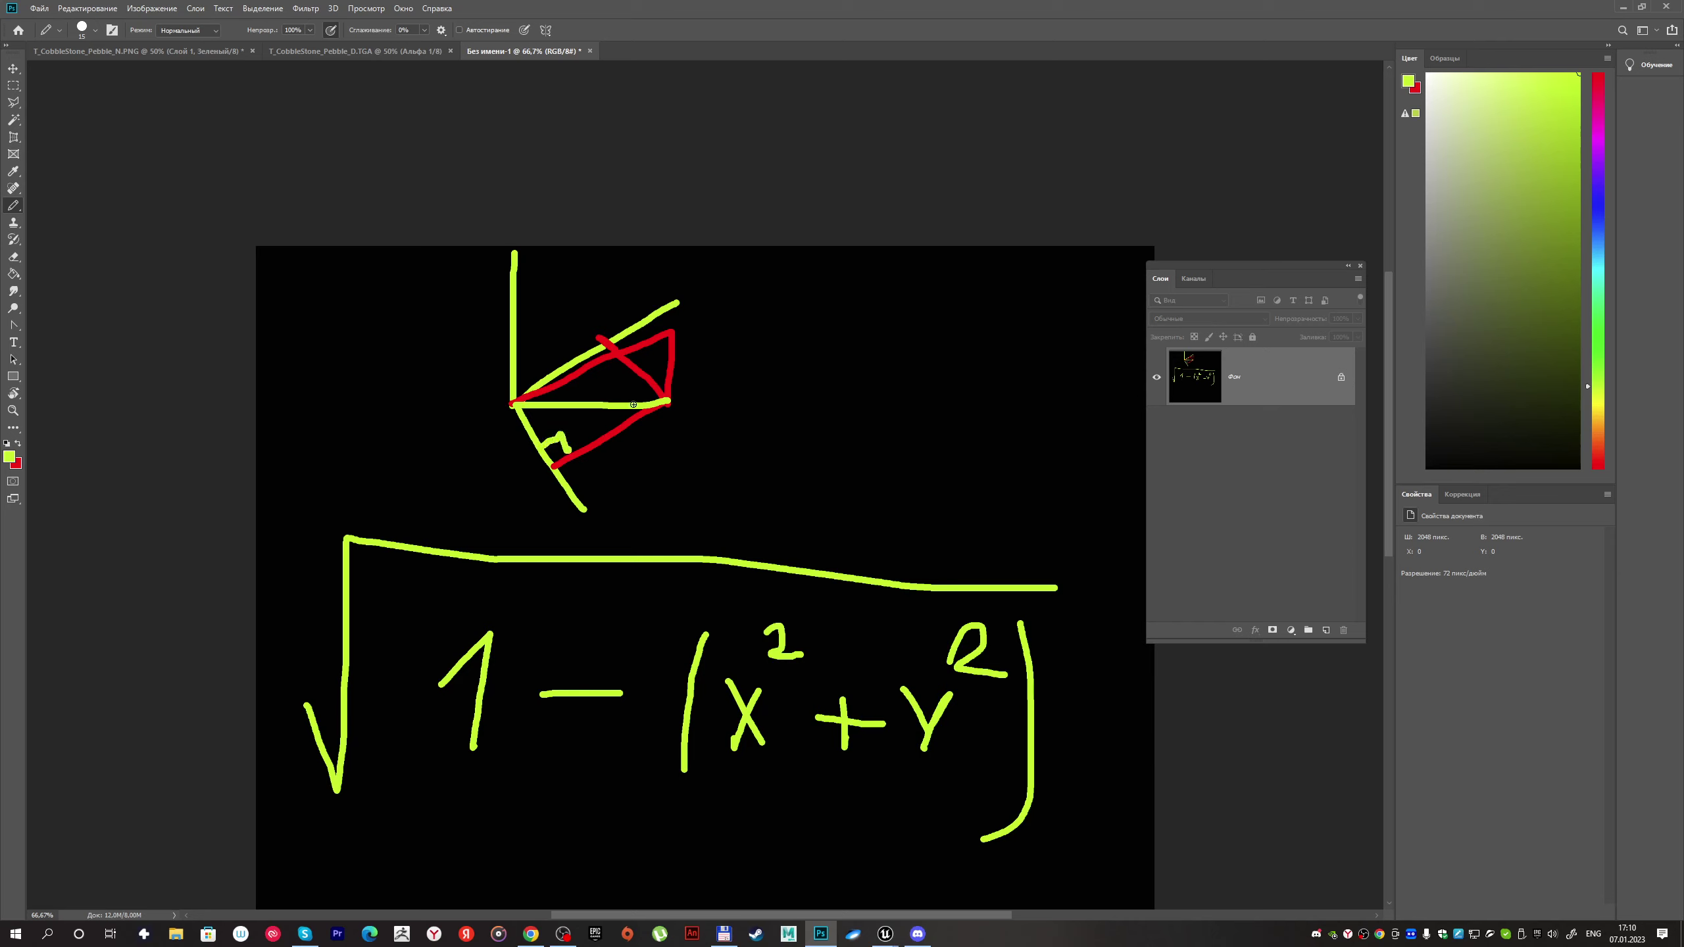
pyautogui.moveTo(645, 403); pyautogui.dragTo(662, 374)
pyautogui.moveTo(519, 402); pyautogui.dragTo(673, 331)
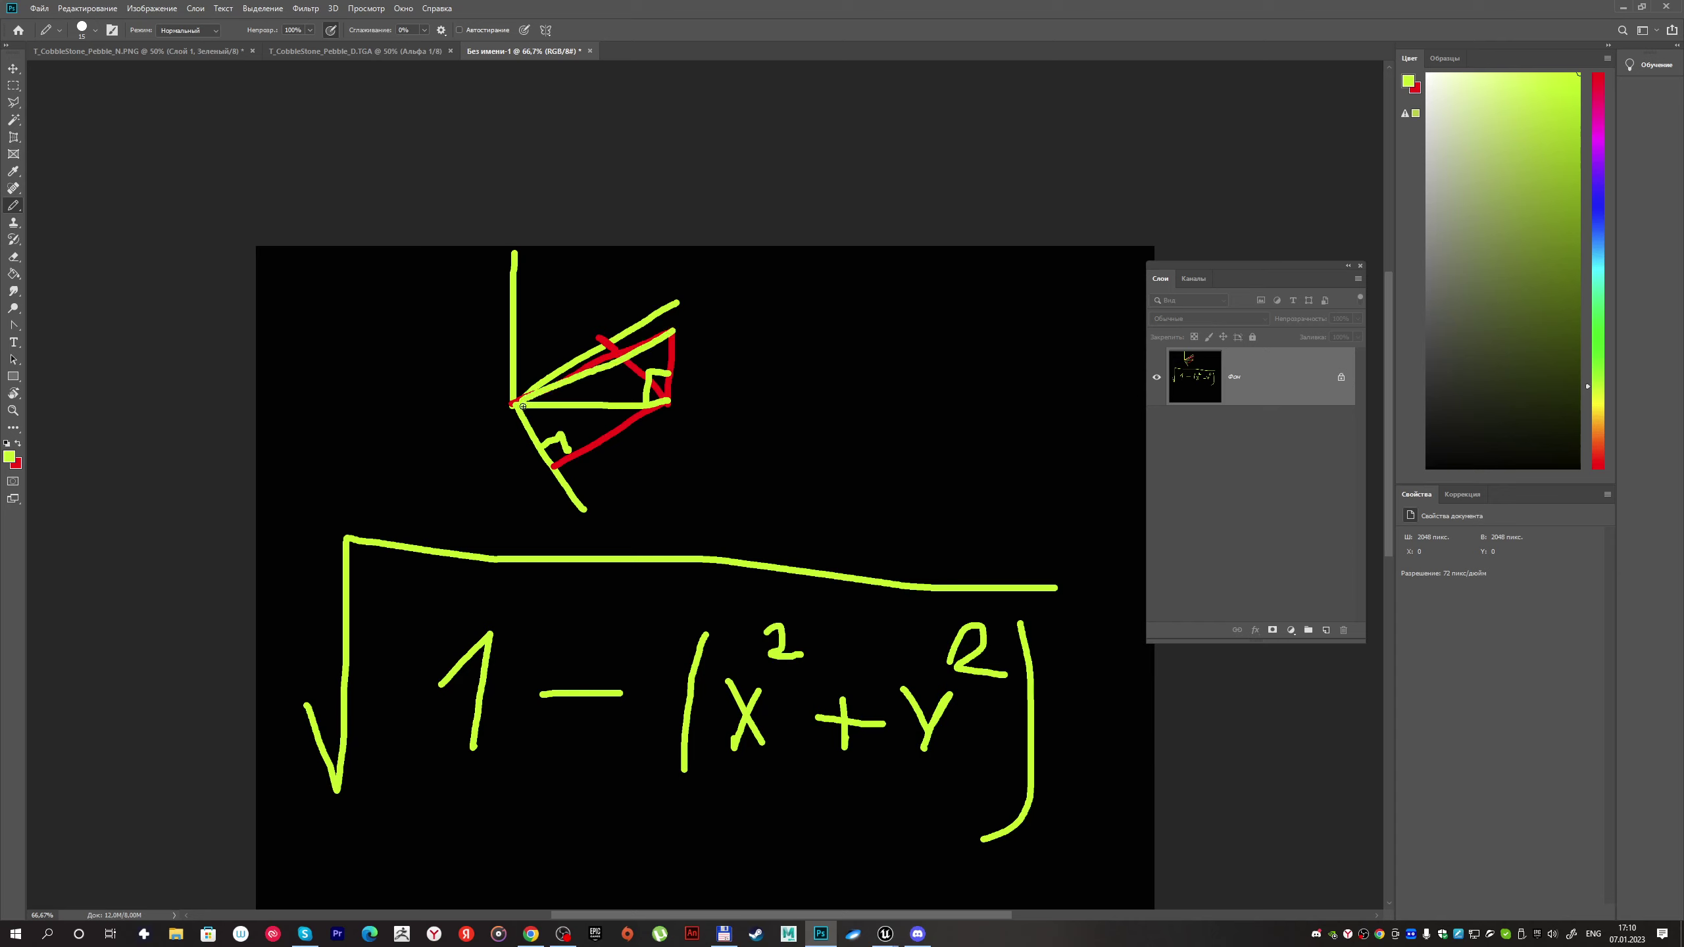
pyautogui.moveTo(523, 406); pyautogui.dragTo(674, 406)
pyautogui.moveTo(667, 402); pyautogui.dragTo(672, 331)
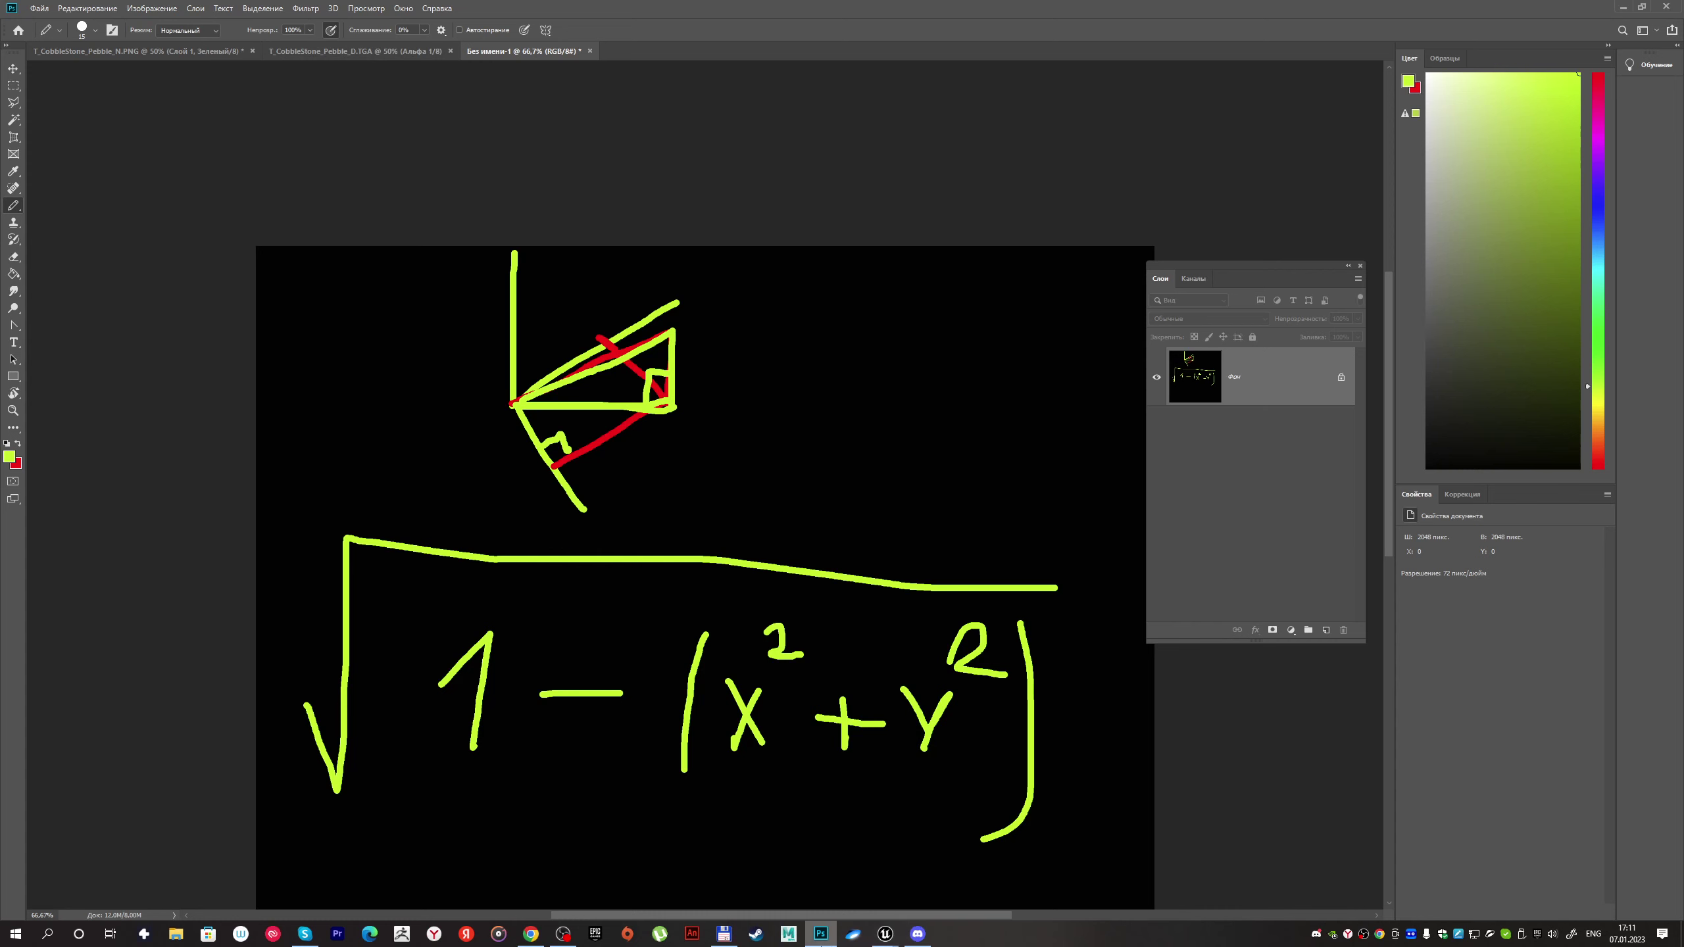
# Step: Close the m_new material editor and Save All unsaved levels and assets
pyautogui.moveTo(885, 933)
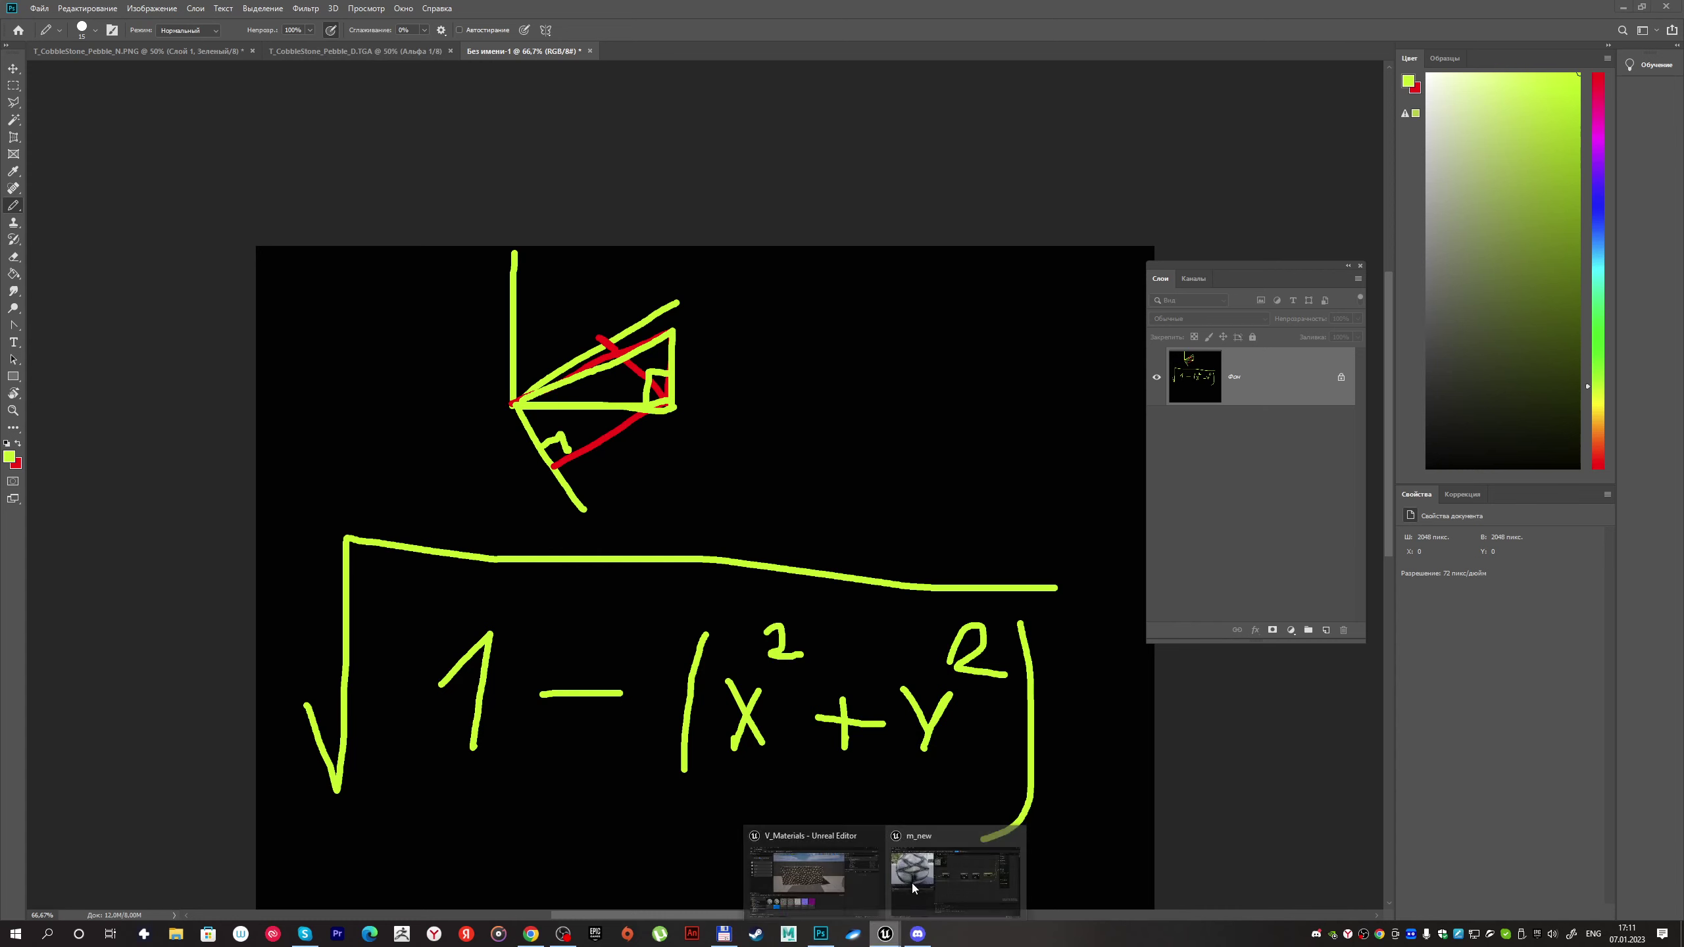
pyautogui.click(971, 856)
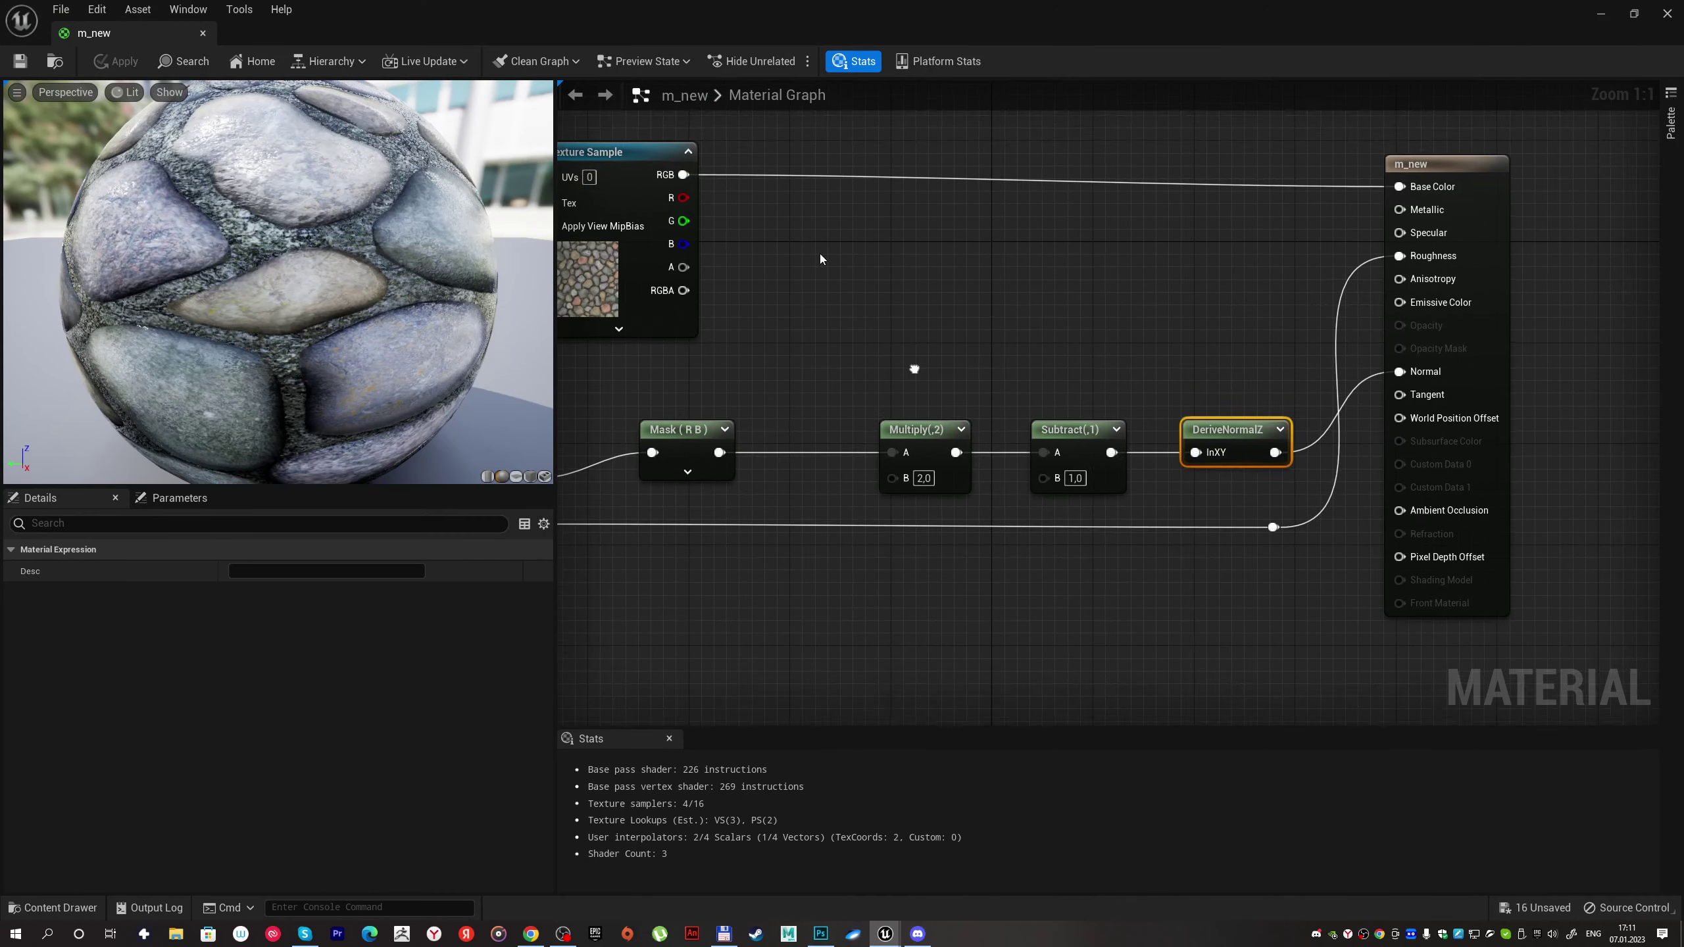
pyautogui.click(202, 34)
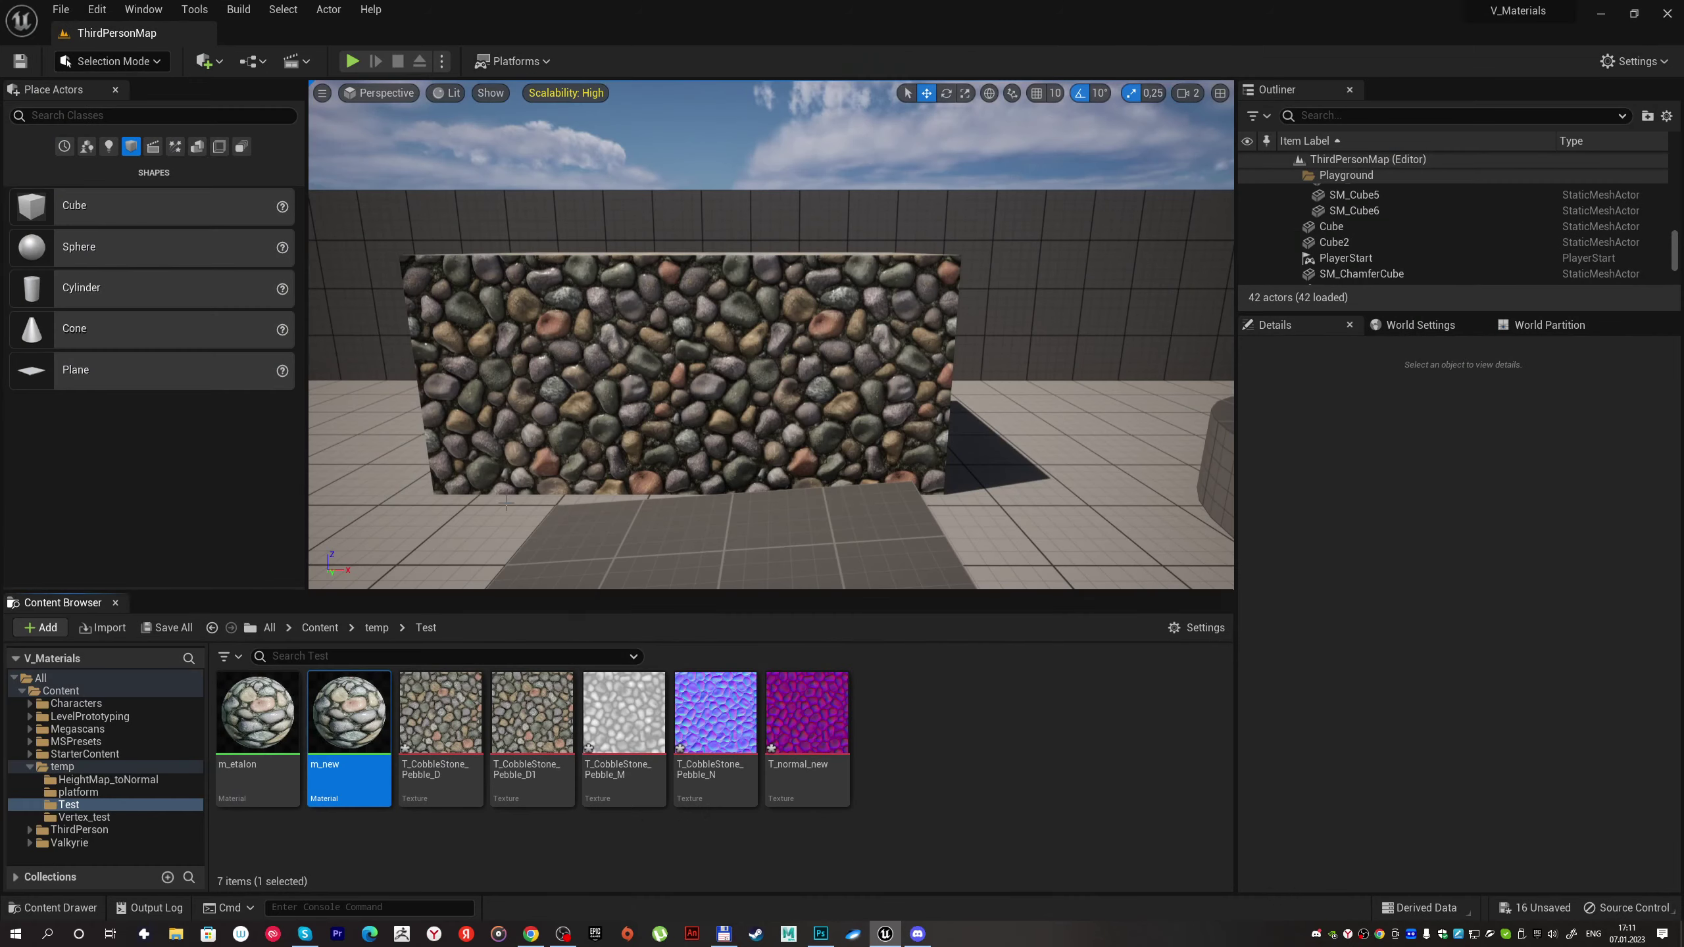
pyautogui.click(258, 713)
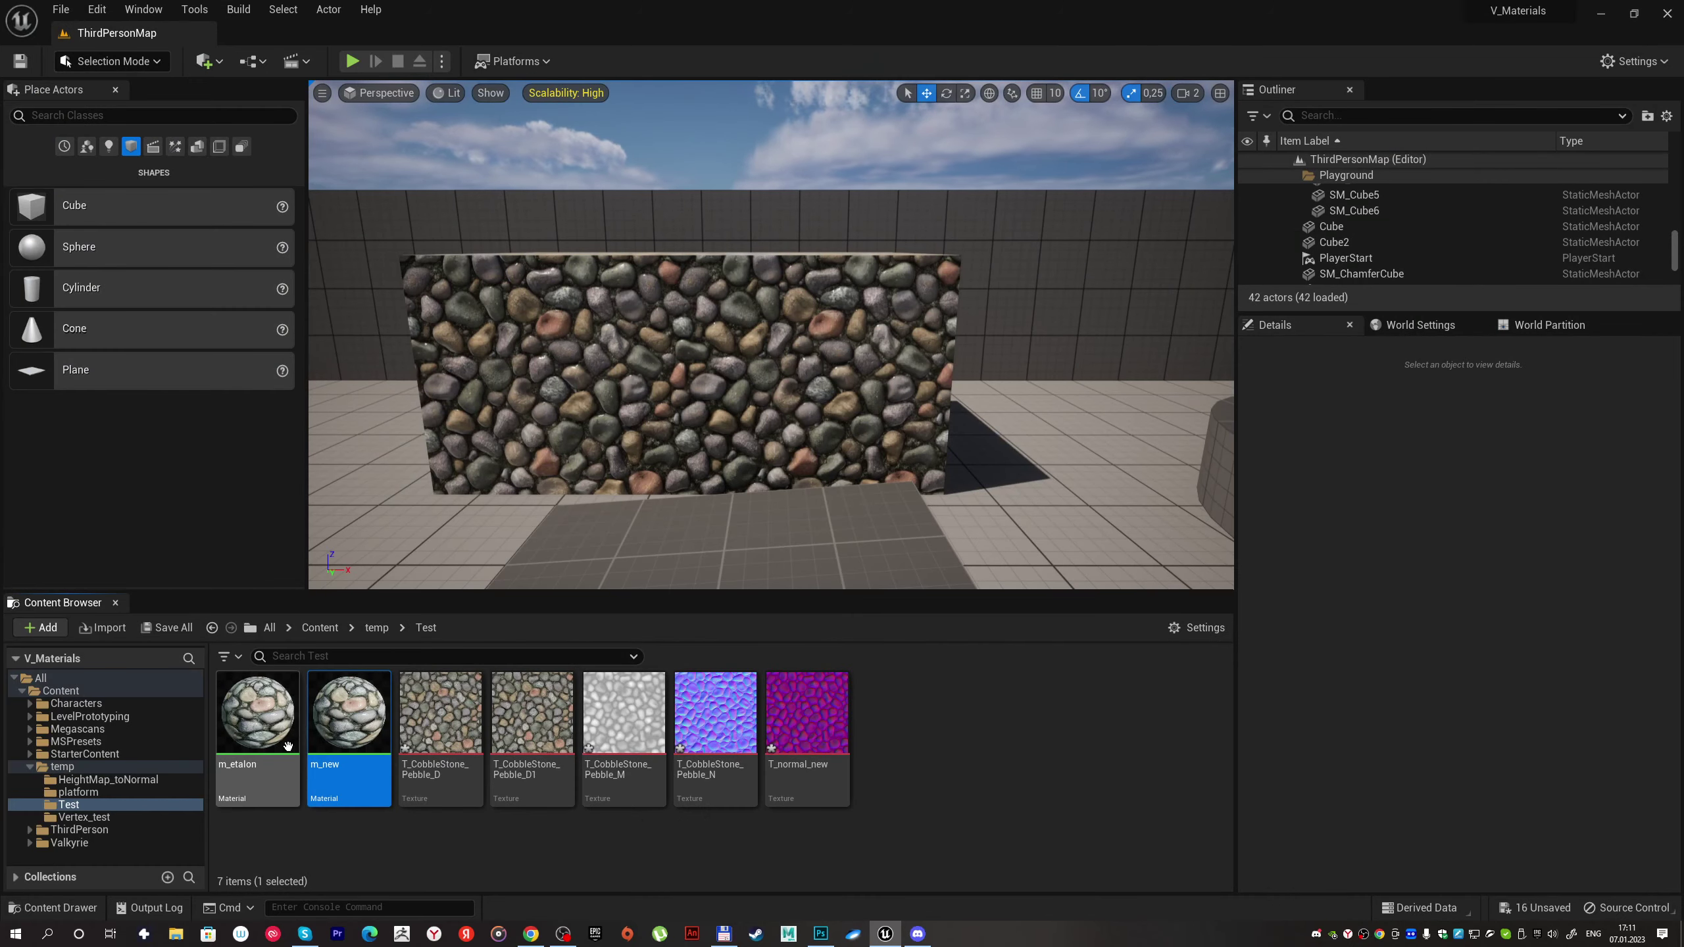
pyautogui.click(61, 9)
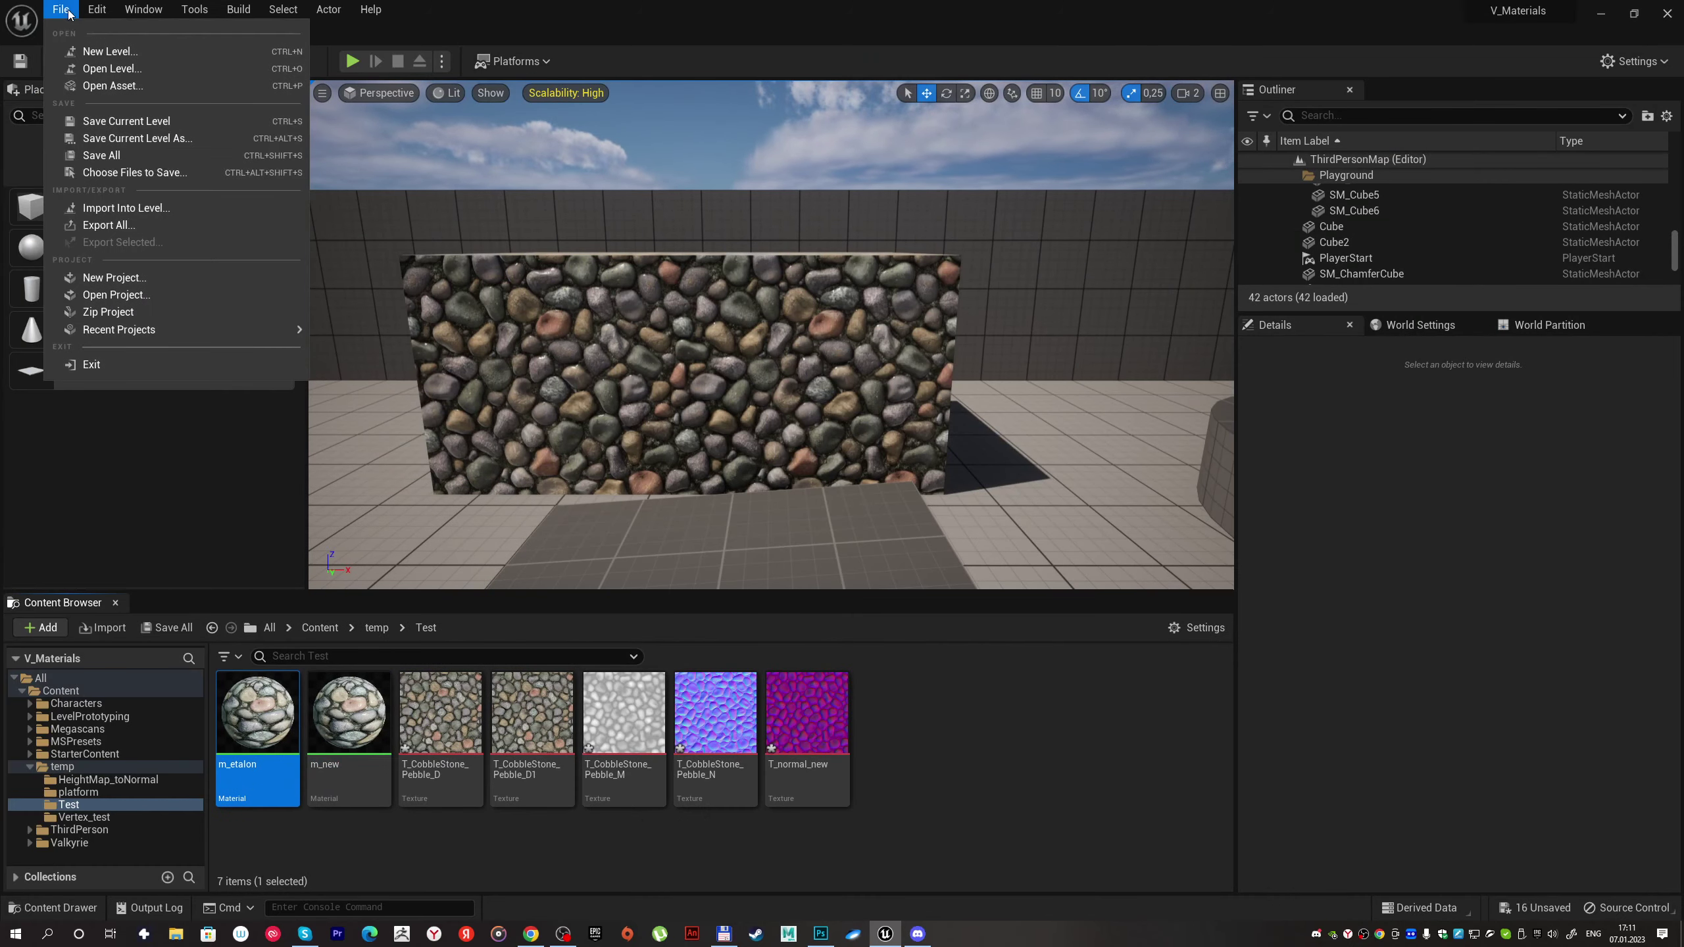
pyautogui.click(110, 160)
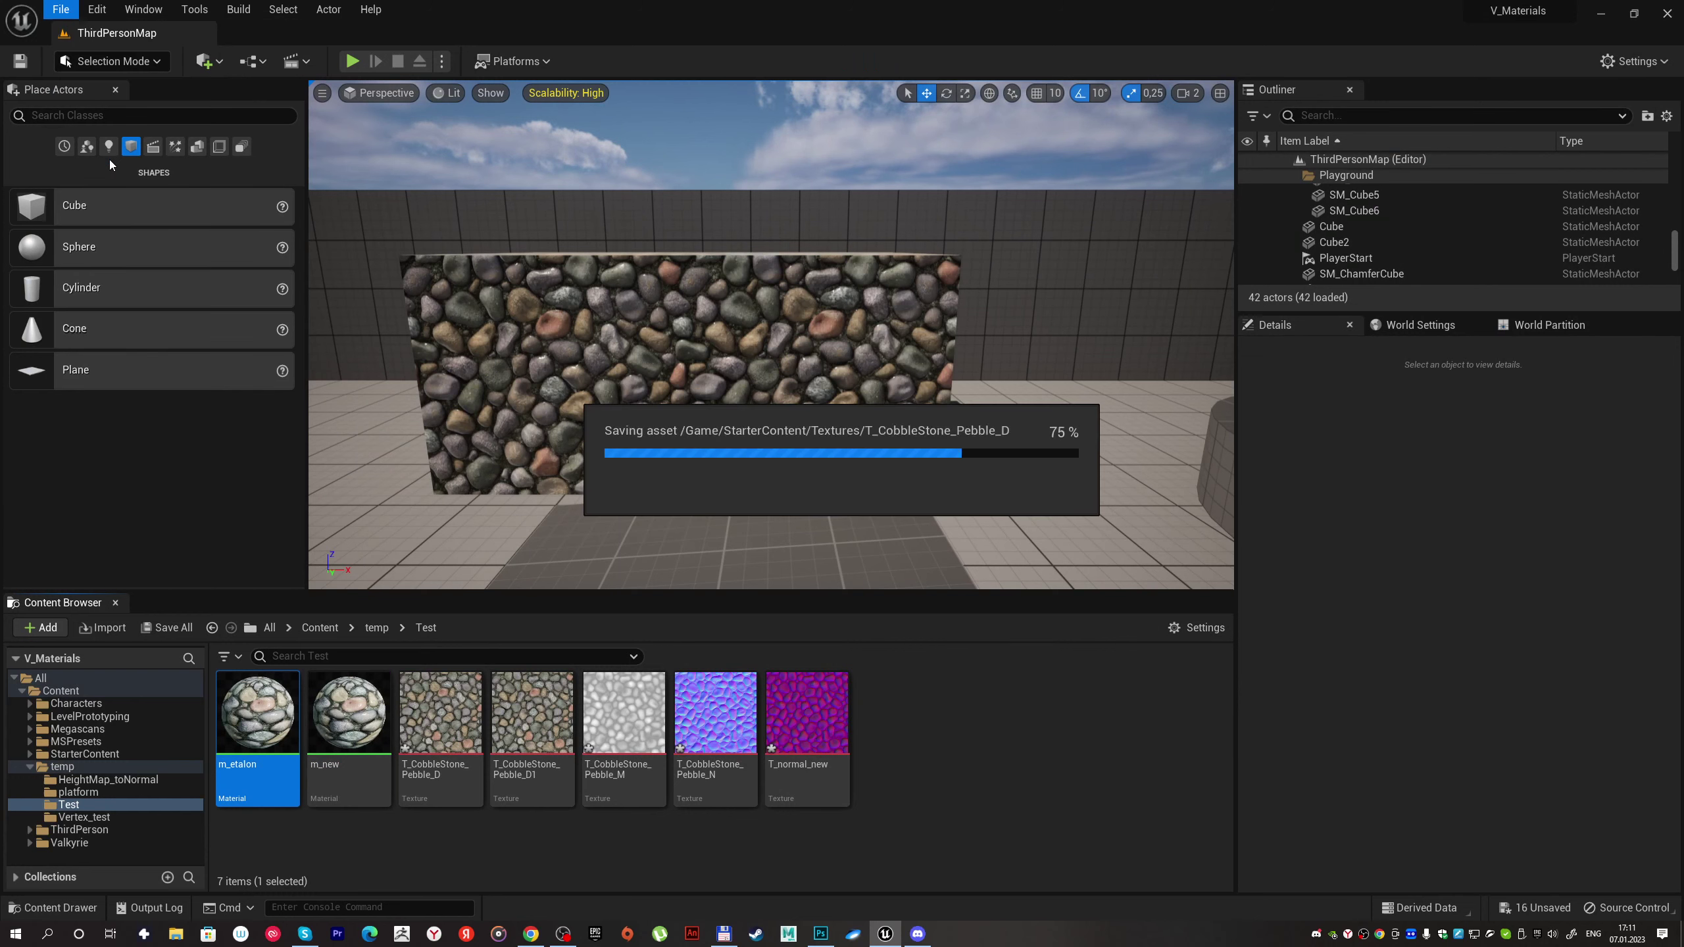
# Step: Open m_etalon's Size Map, showing 23.5 MB total
pyautogui.rightClick(250, 707)
pyautogui.click(375, 607)
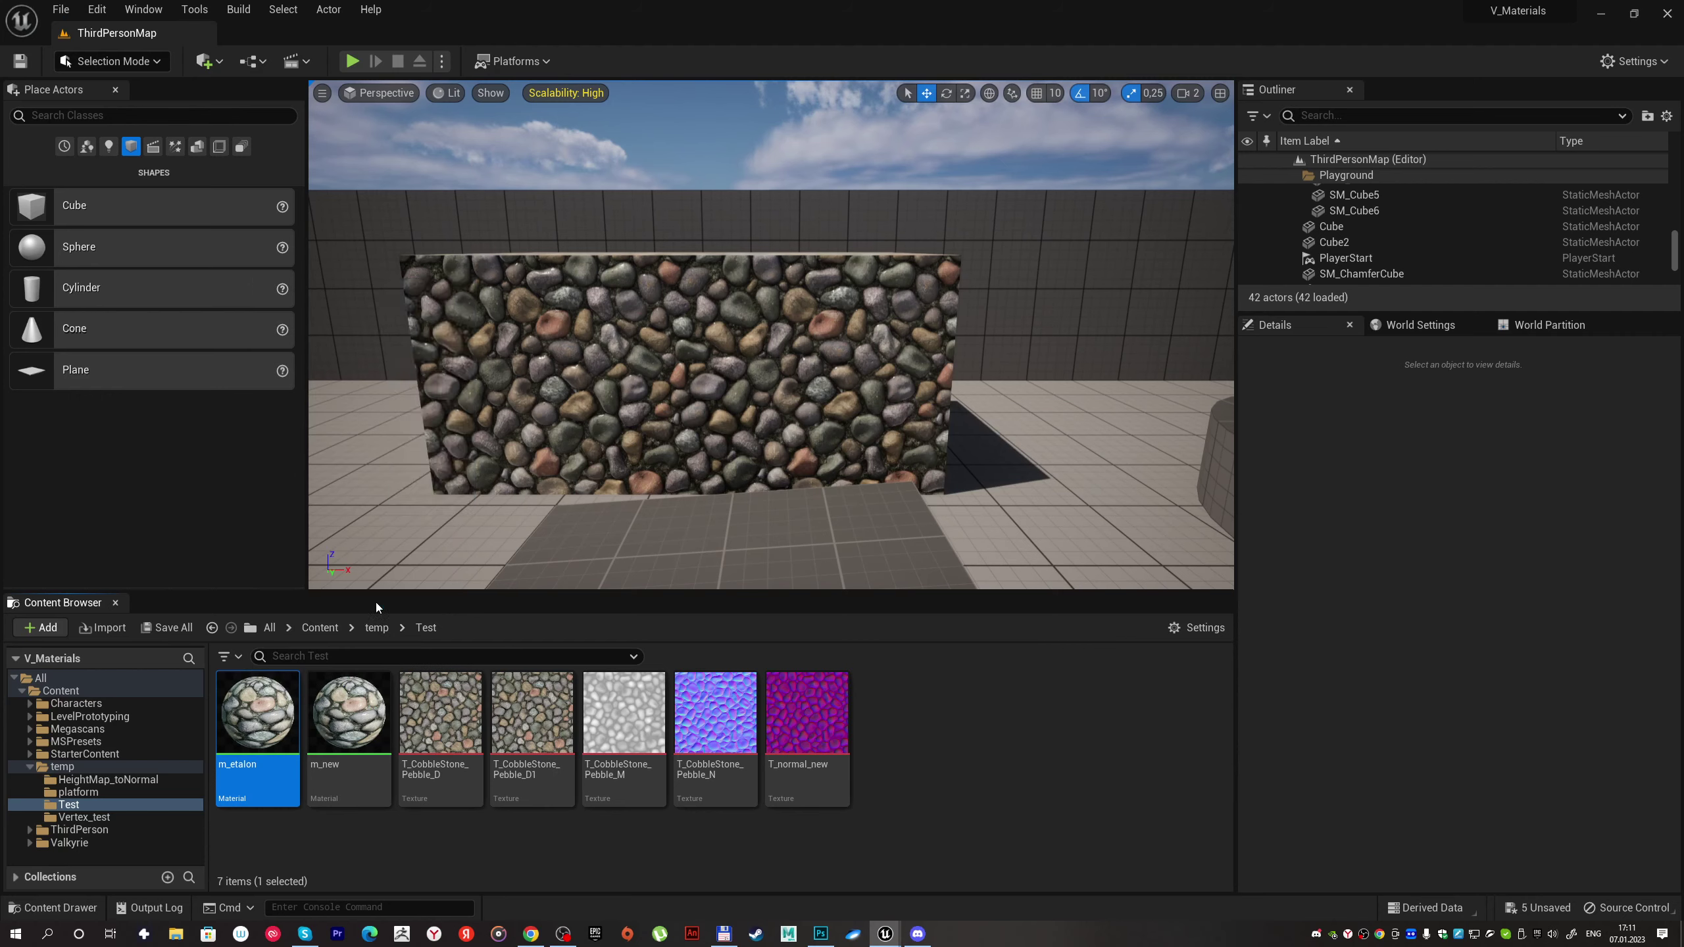
pyautogui.moveTo(925, 134); pyautogui.dragTo(860, 174)
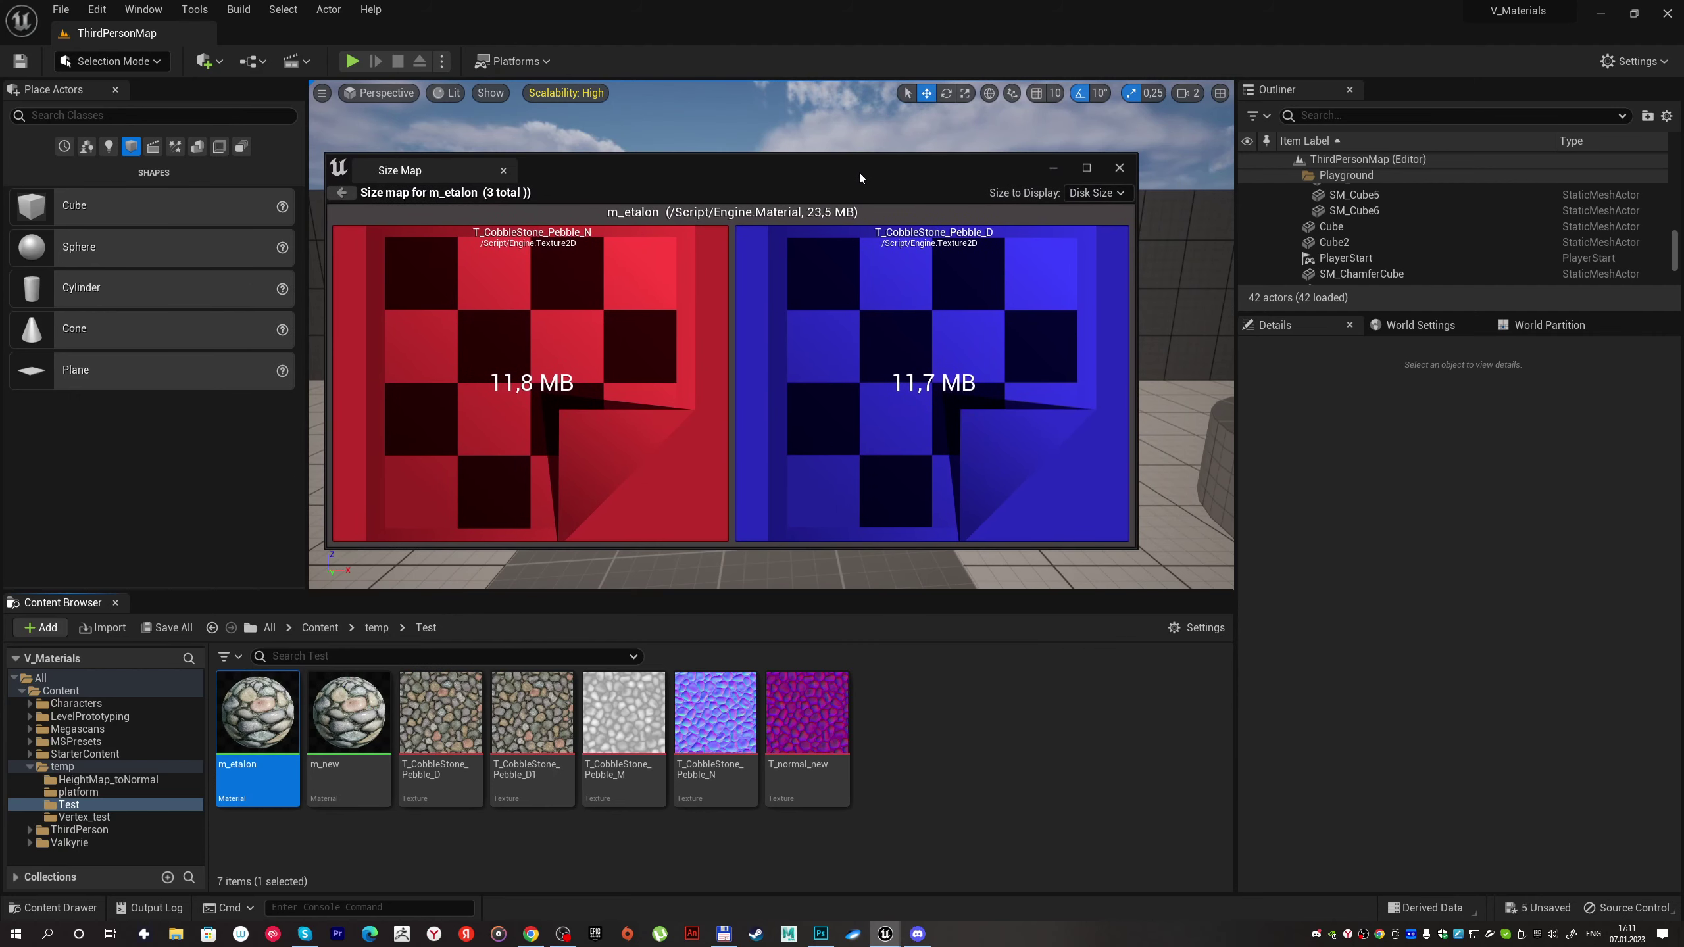
# Step: Switch the size map to Memory Size, showing m_etalon at 11.3 MB
pyautogui.click(1098, 192)
pyautogui.click(1094, 227)
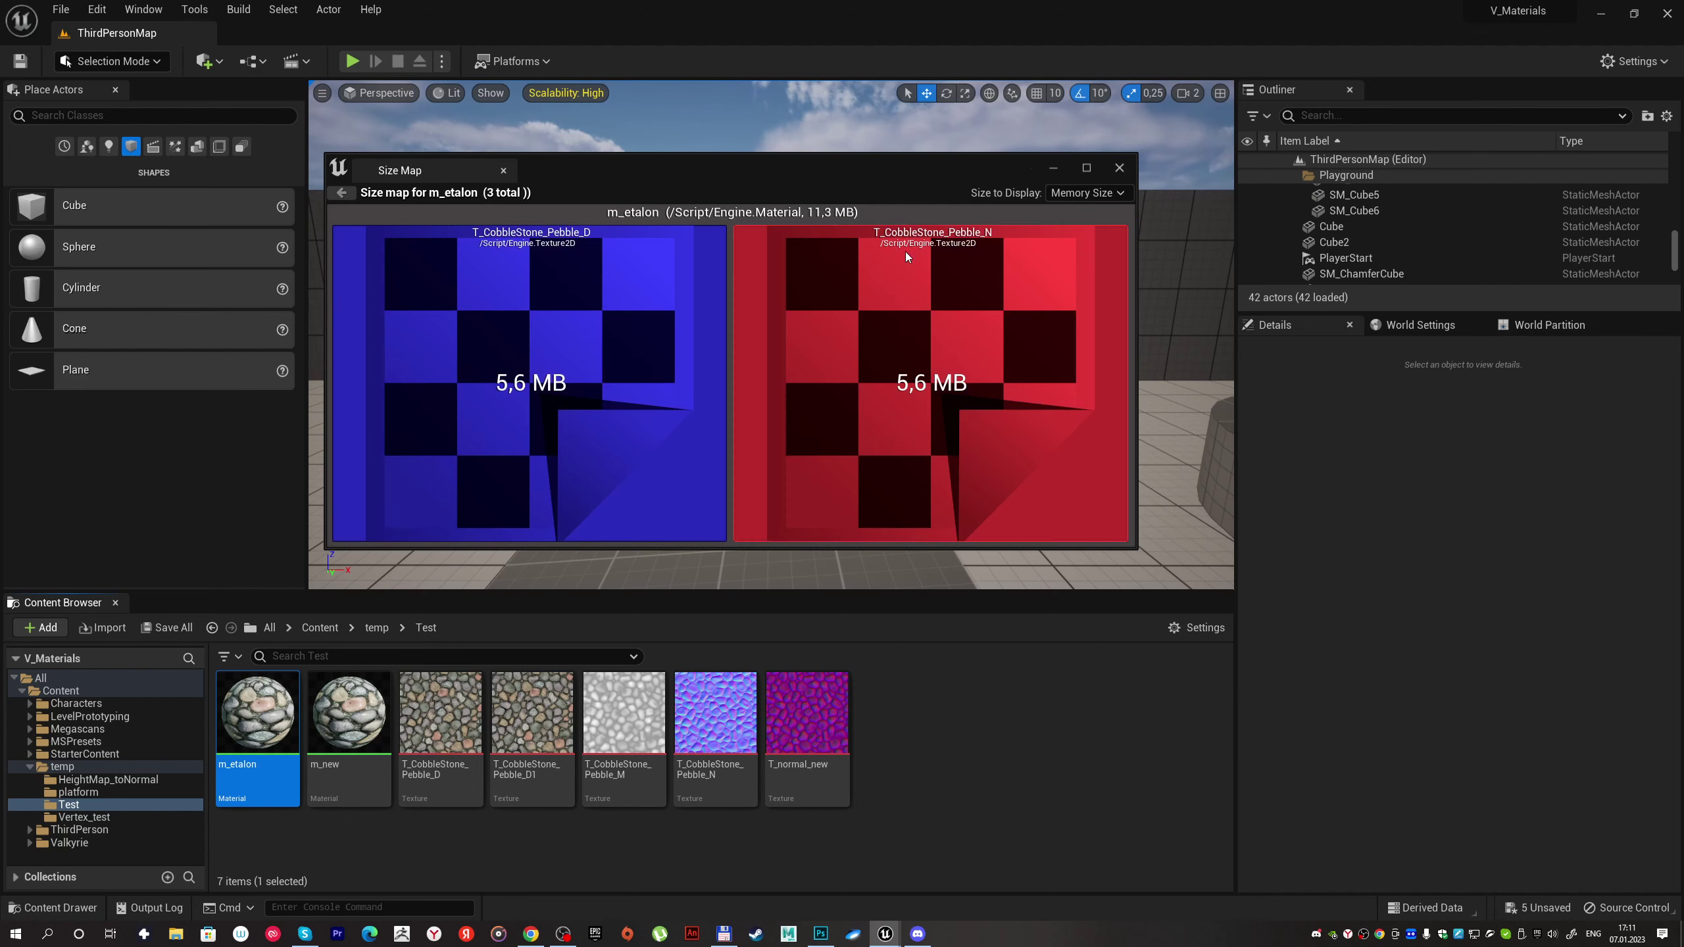
pyautogui.moveTo(813, 171); pyautogui.dragTo(903, 158)
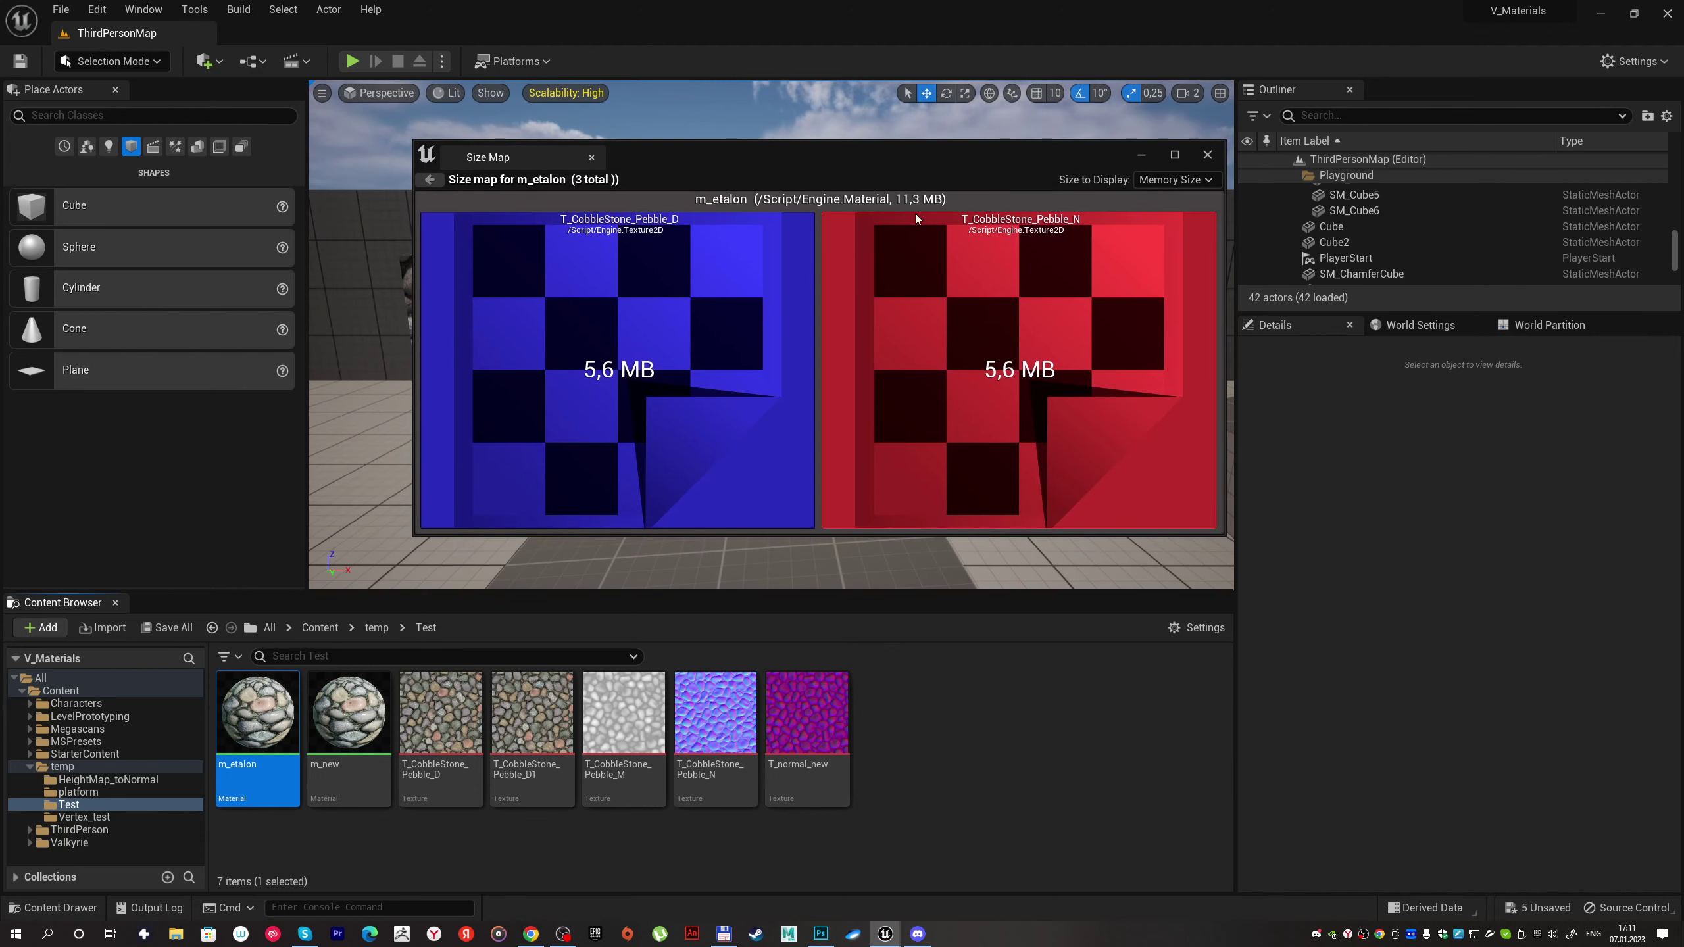
# Step: View m_new's Size Map (5.7 MB, 2.8 MB per texture) for comparison, then close it
pyautogui.rightClick(348, 716)
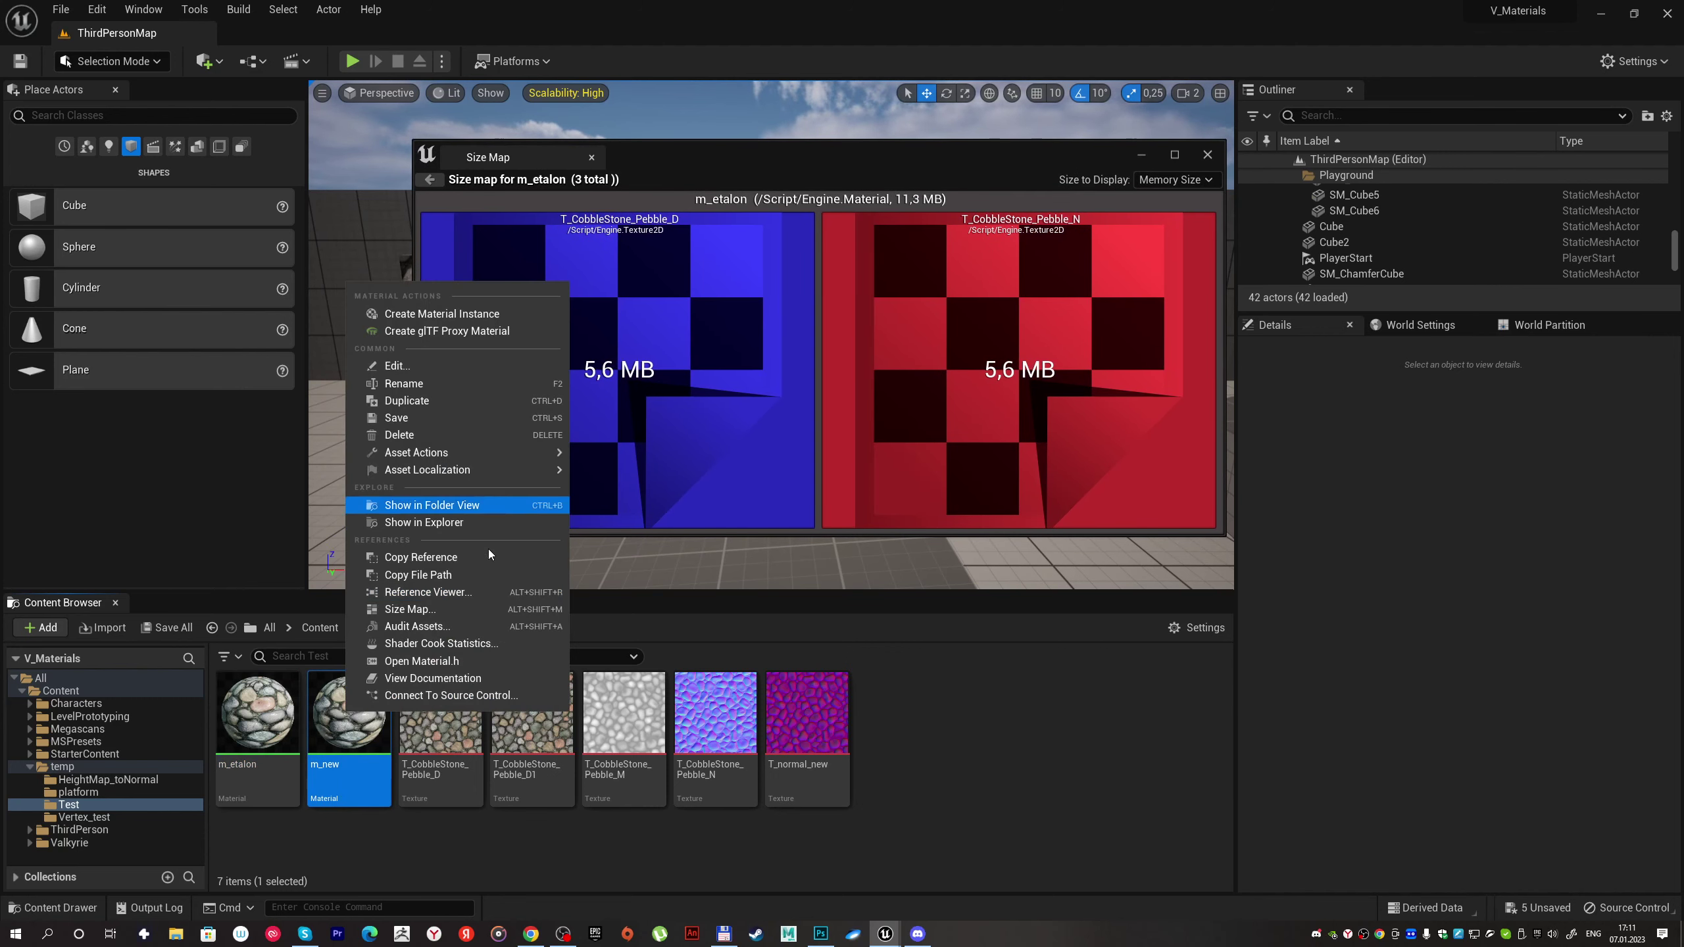
pyautogui.click(465, 610)
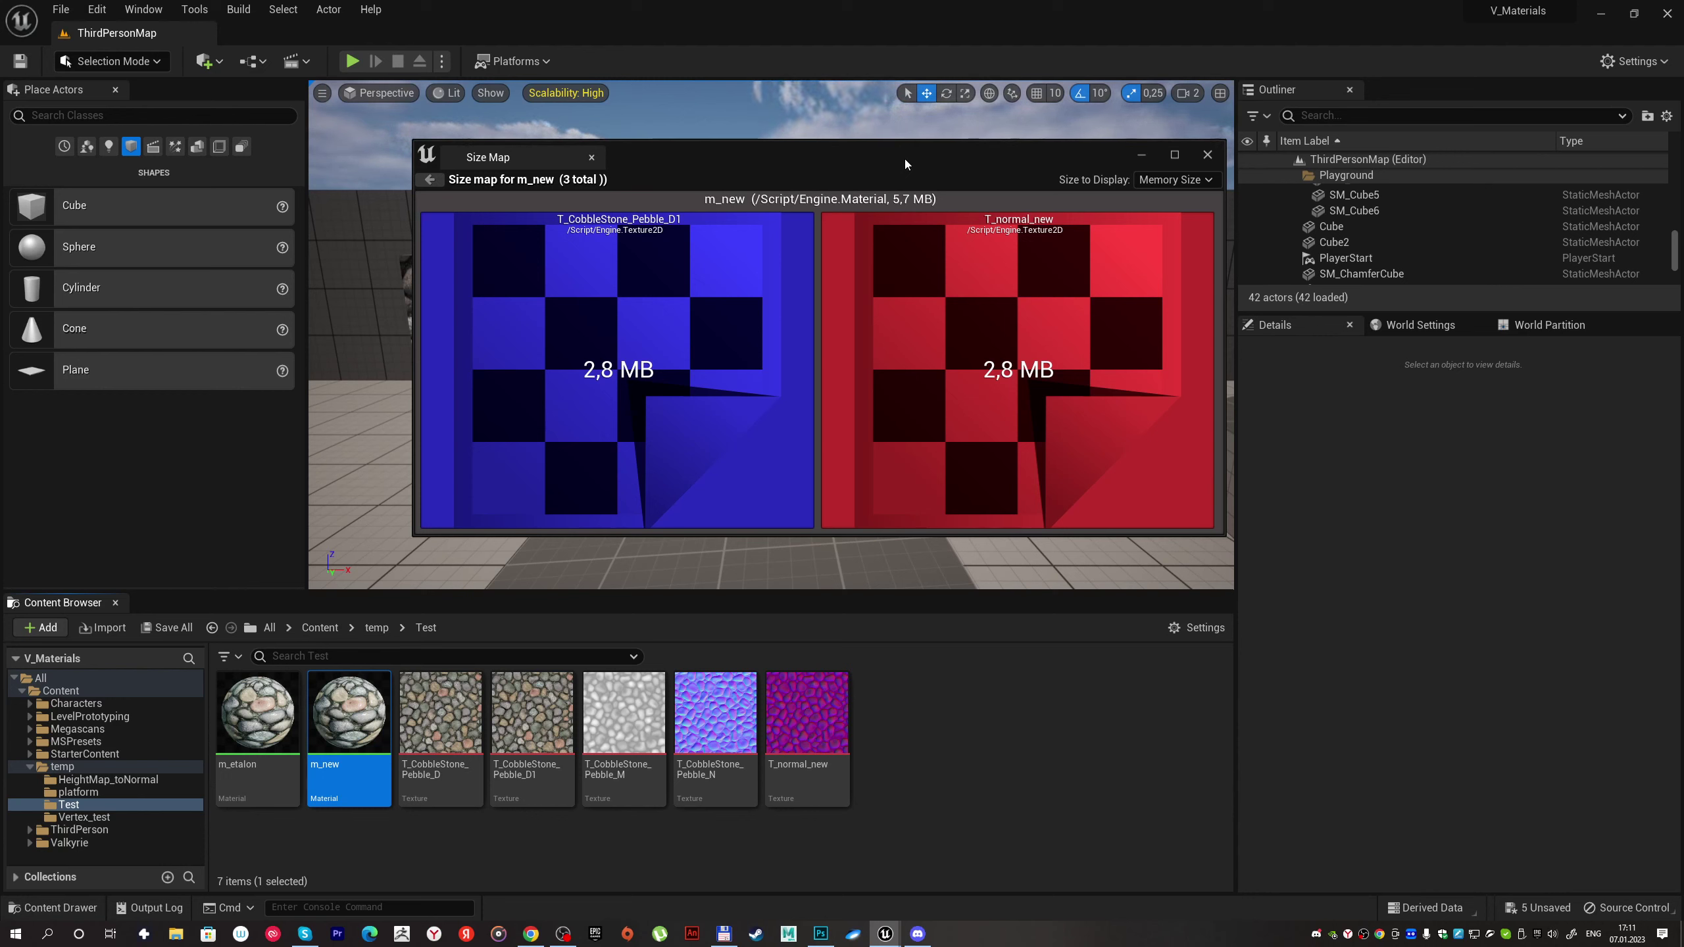
pyautogui.moveTo(905, 157); pyautogui.dragTo(864, 150)
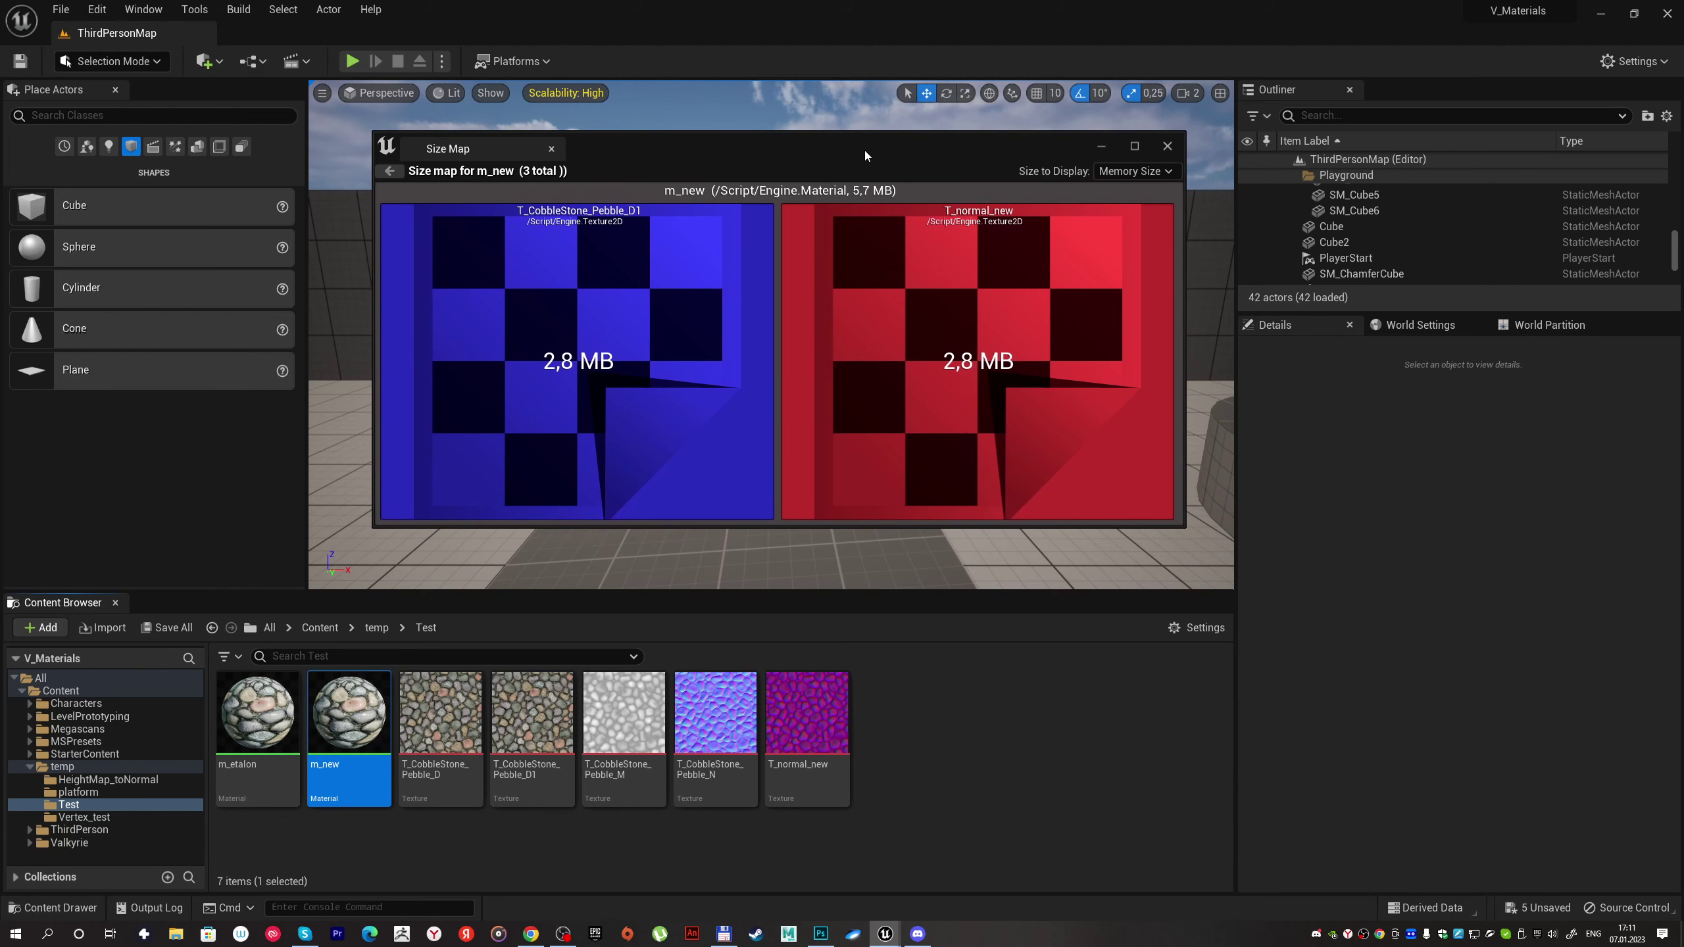
pyautogui.moveTo(865, 150); pyautogui.dragTo(863, 150)
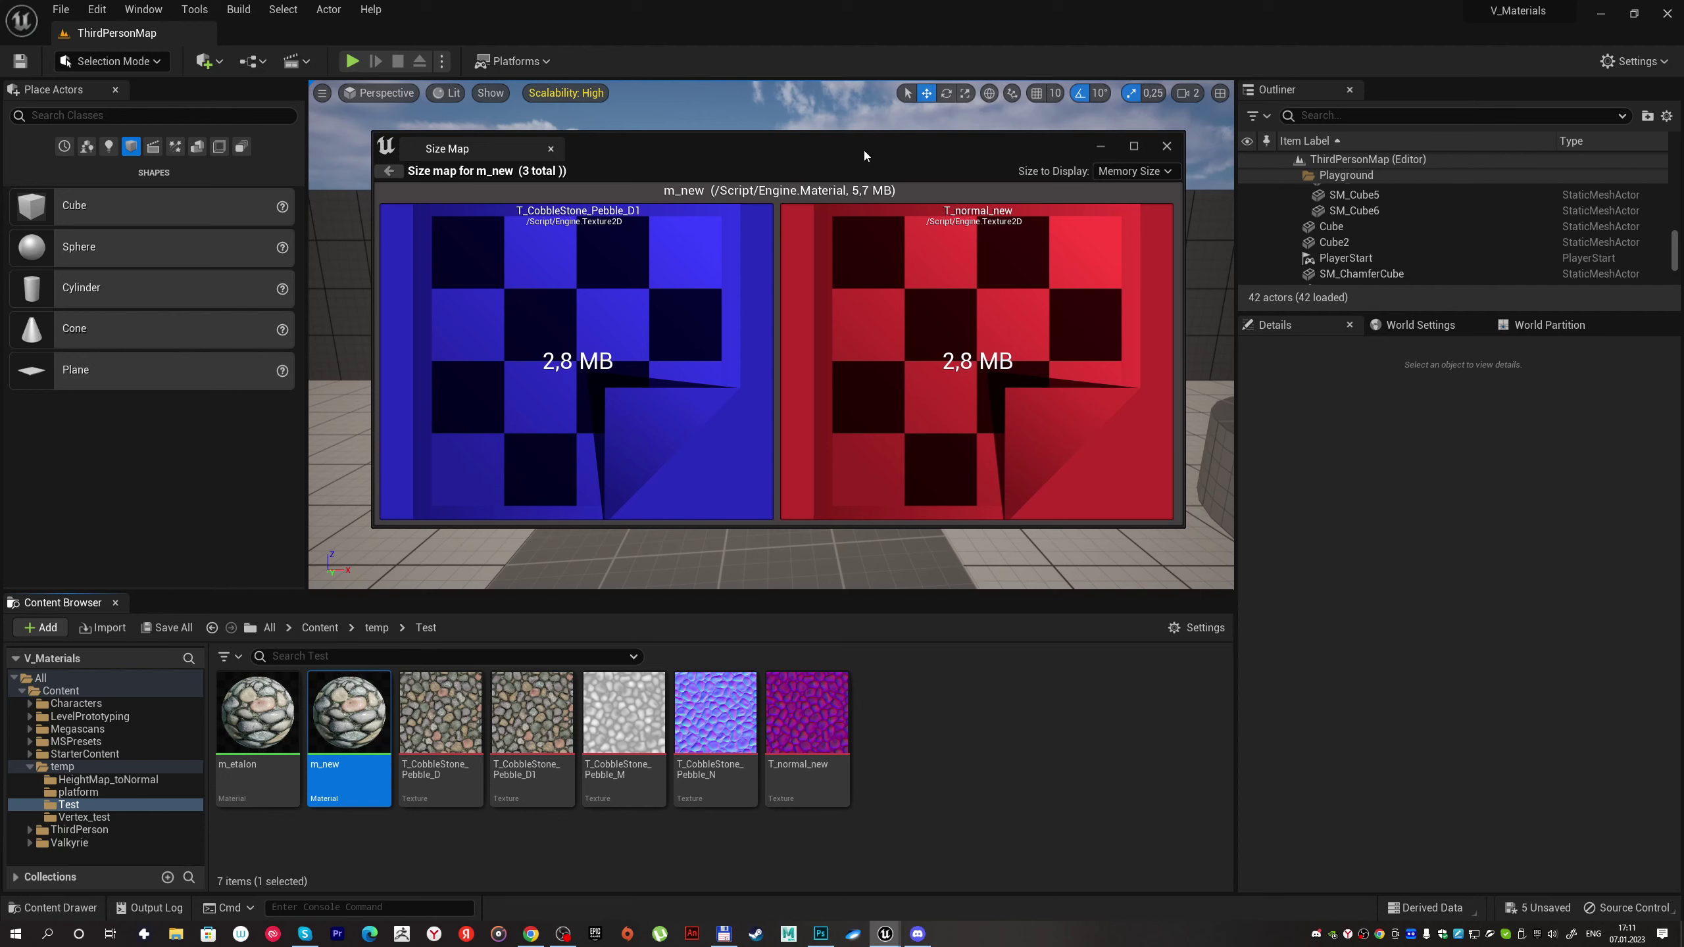
pyautogui.moveTo(863, 150); pyautogui.dragTo(856, 145)
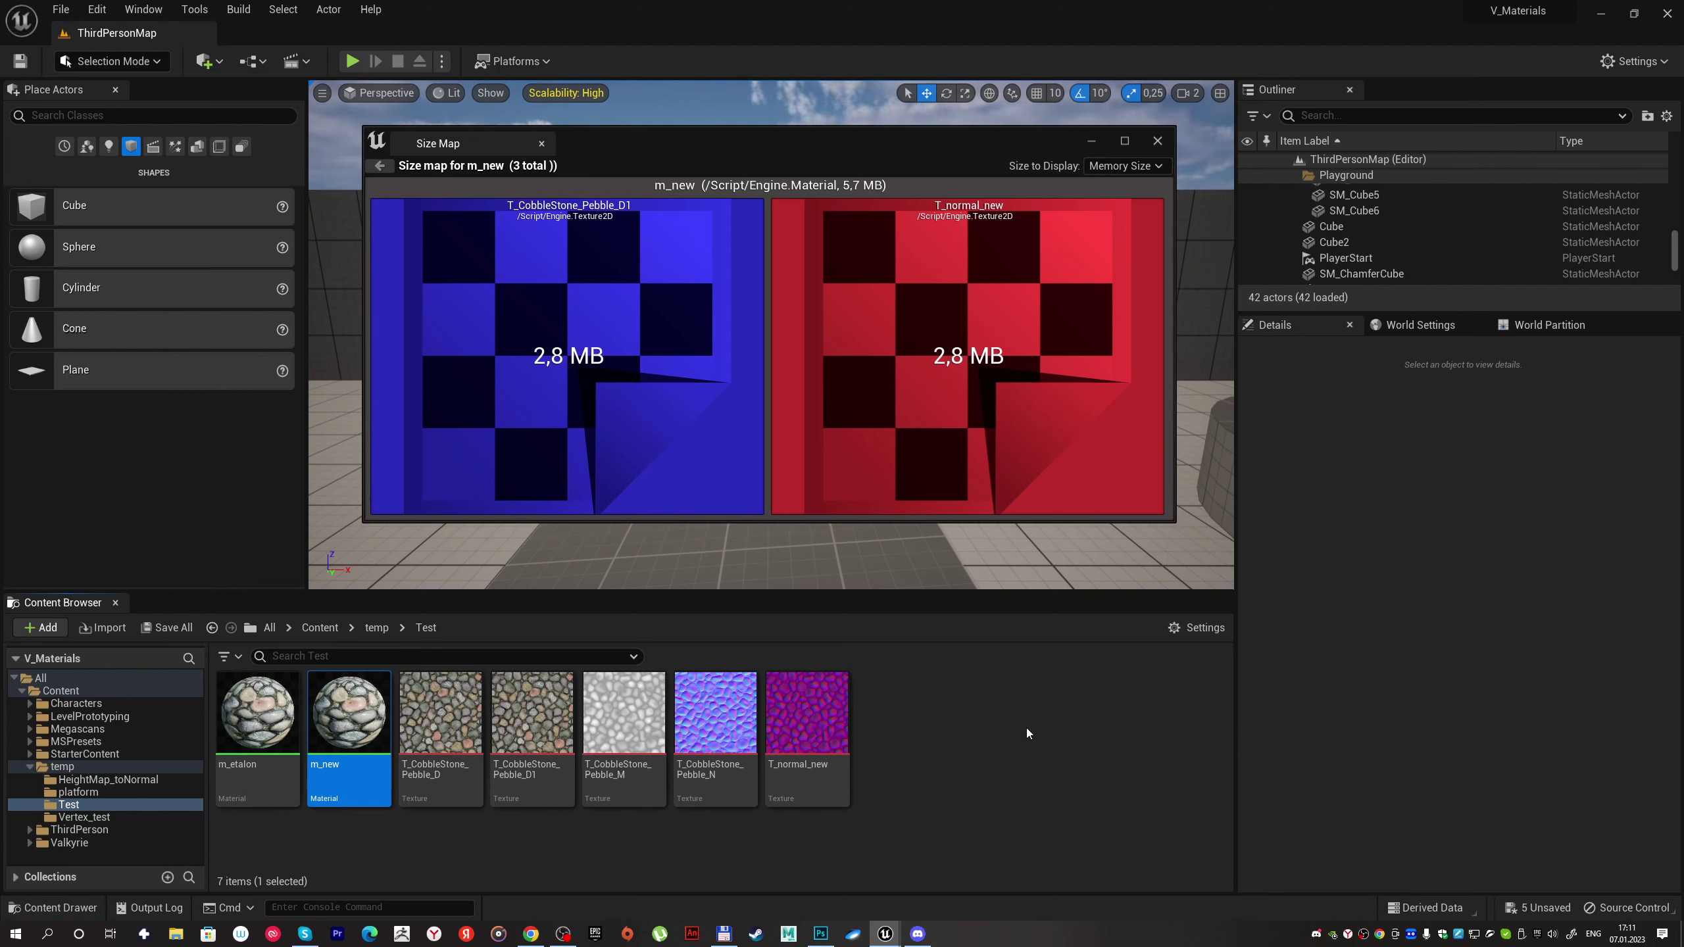
pyautogui.click(1157, 141)
# Step: Open m_new in the material editor and add a T_CobbleStone_Pebble_M texture sample
pyautogui.doubleClick(340, 727)
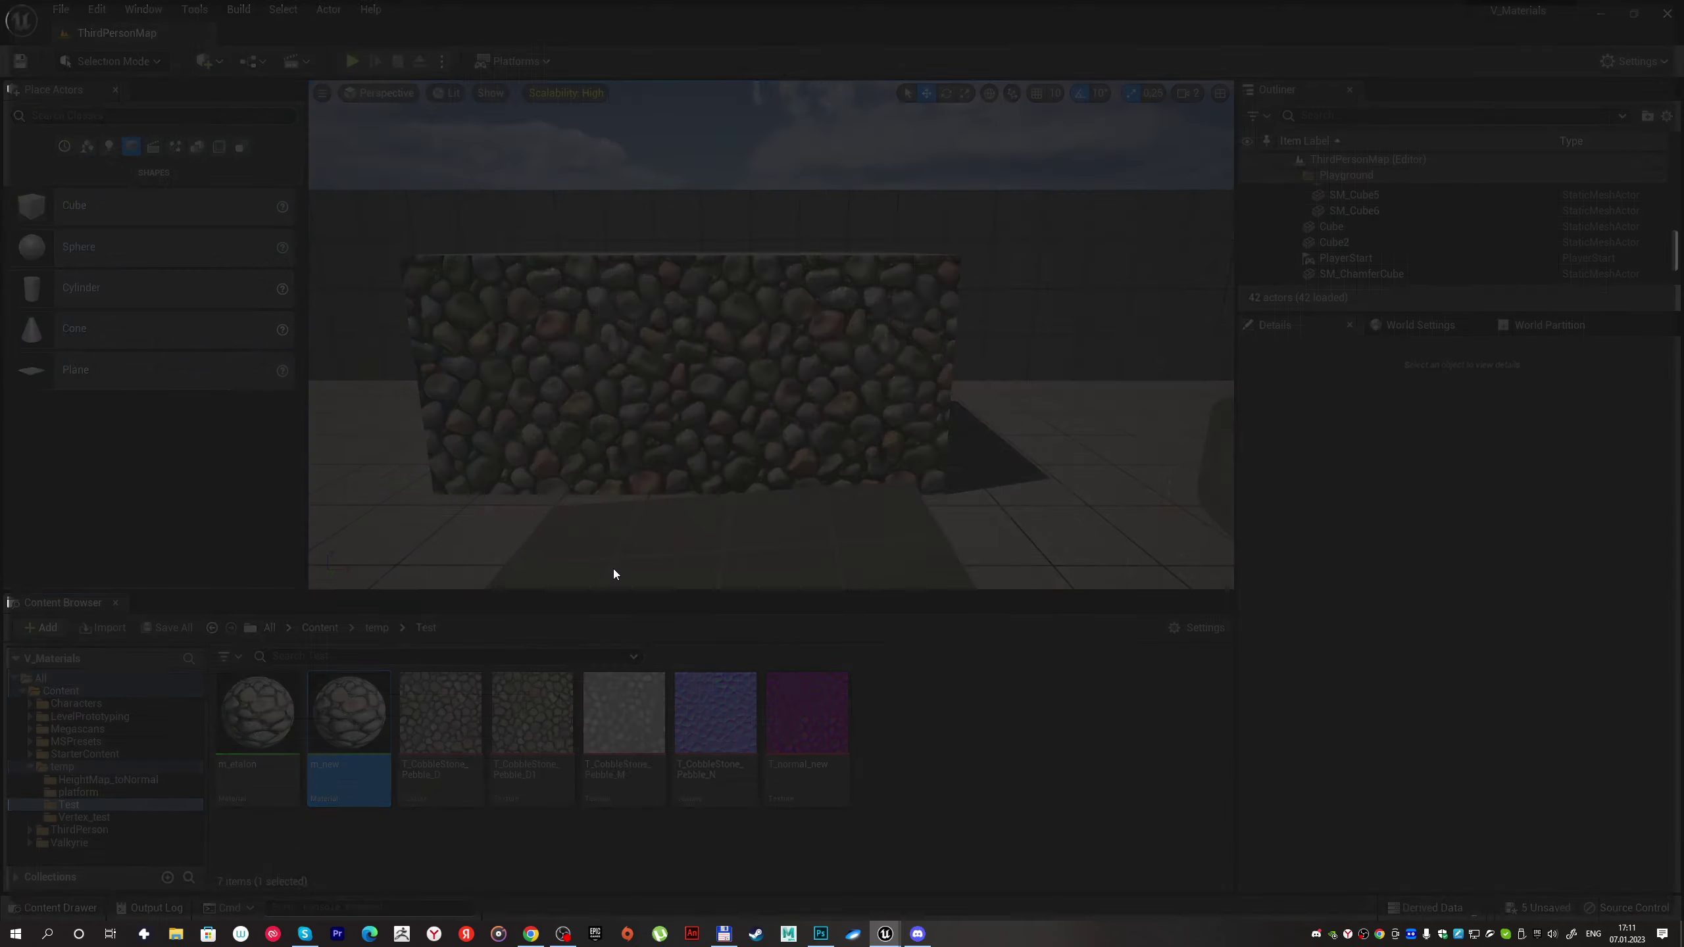
pyautogui.moveTo(989, 332); pyautogui.dragTo(1218, 333, button='right')
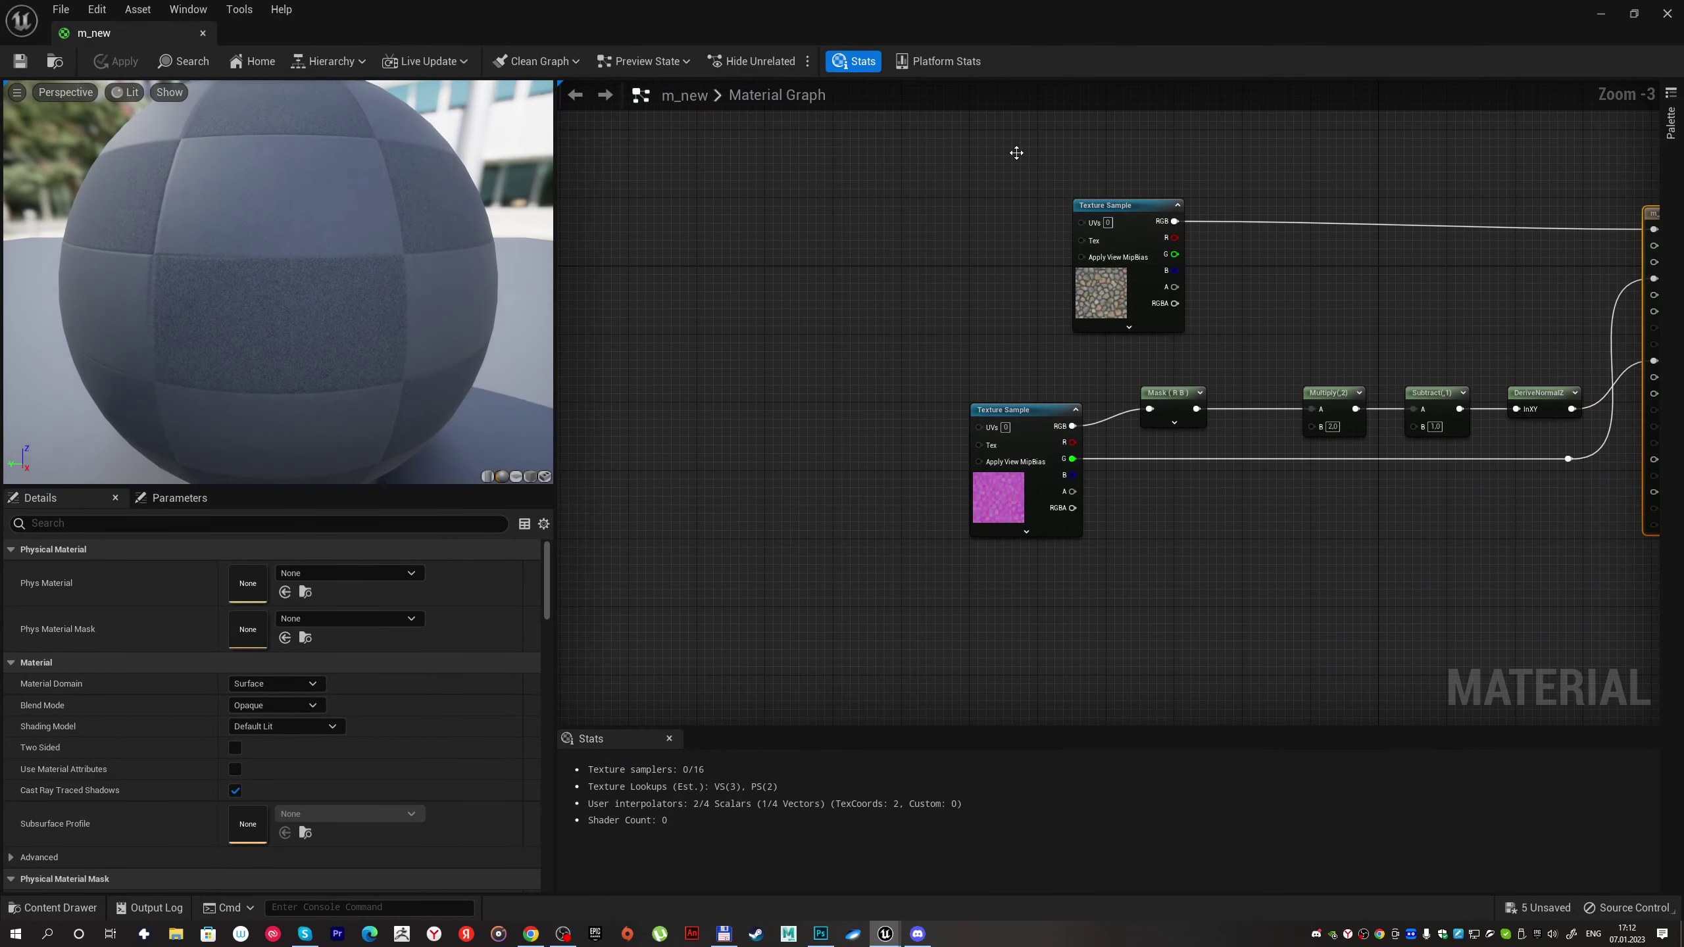
pyautogui.moveTo(944, 13)
pyautogui.mouseDown()
pyautogui.moveTo(944, 135)
pyautogui.moveTo(1086, 60)
pyautogui.mouseUp()
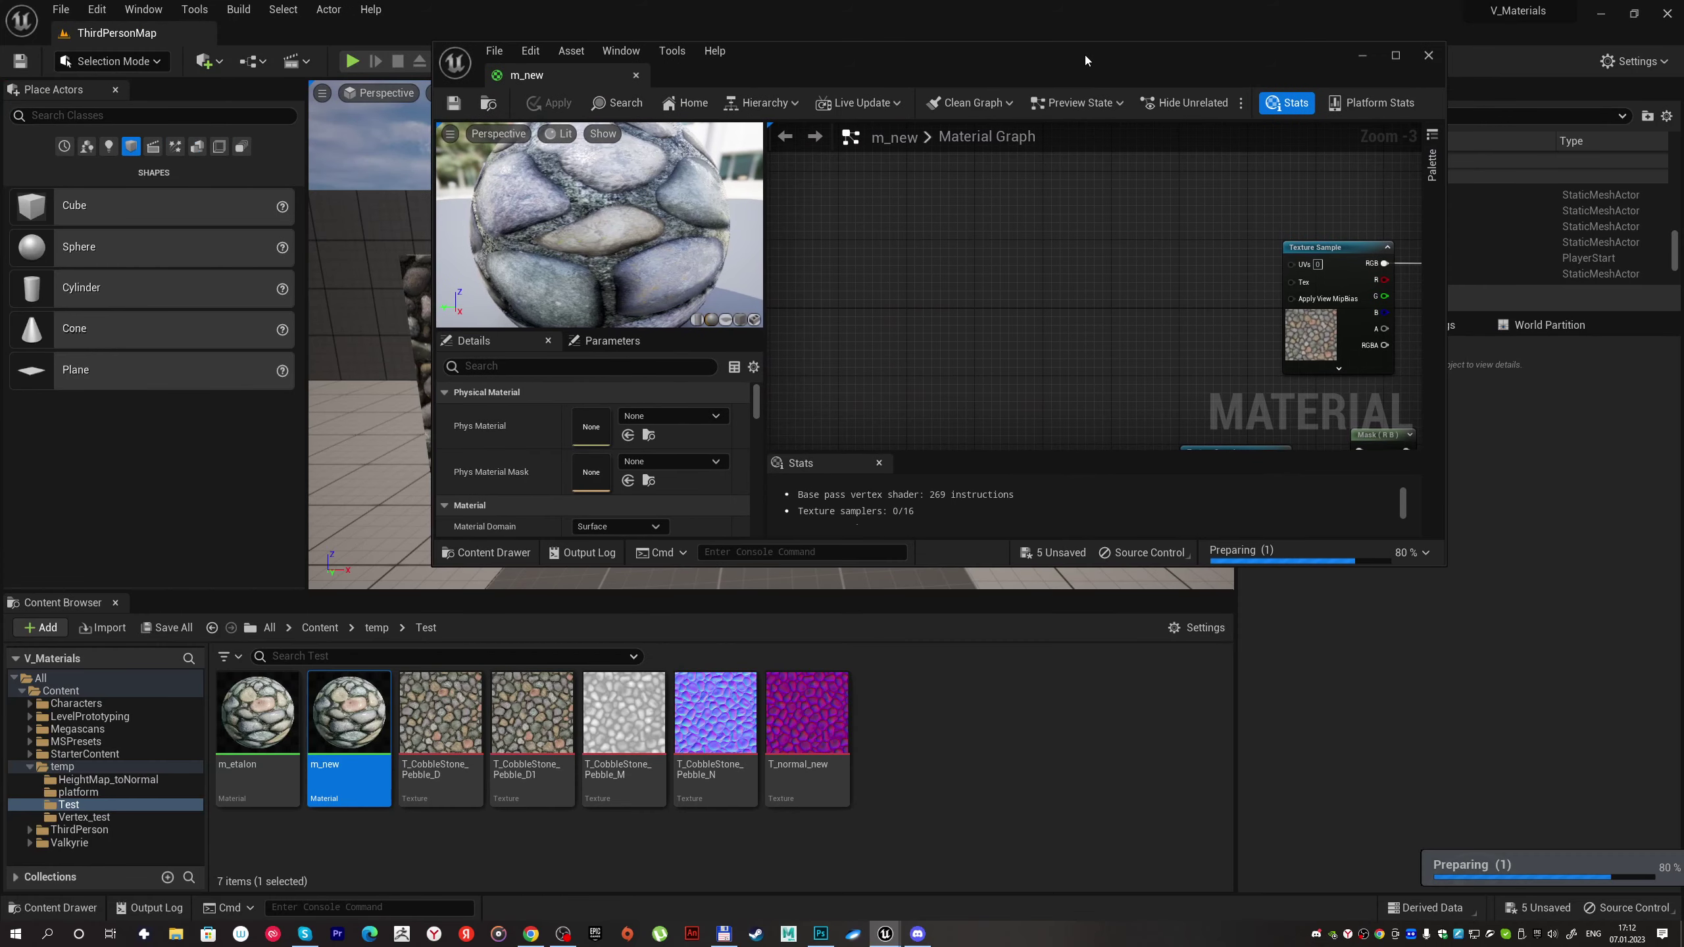
pyautogui.click(623, 727)
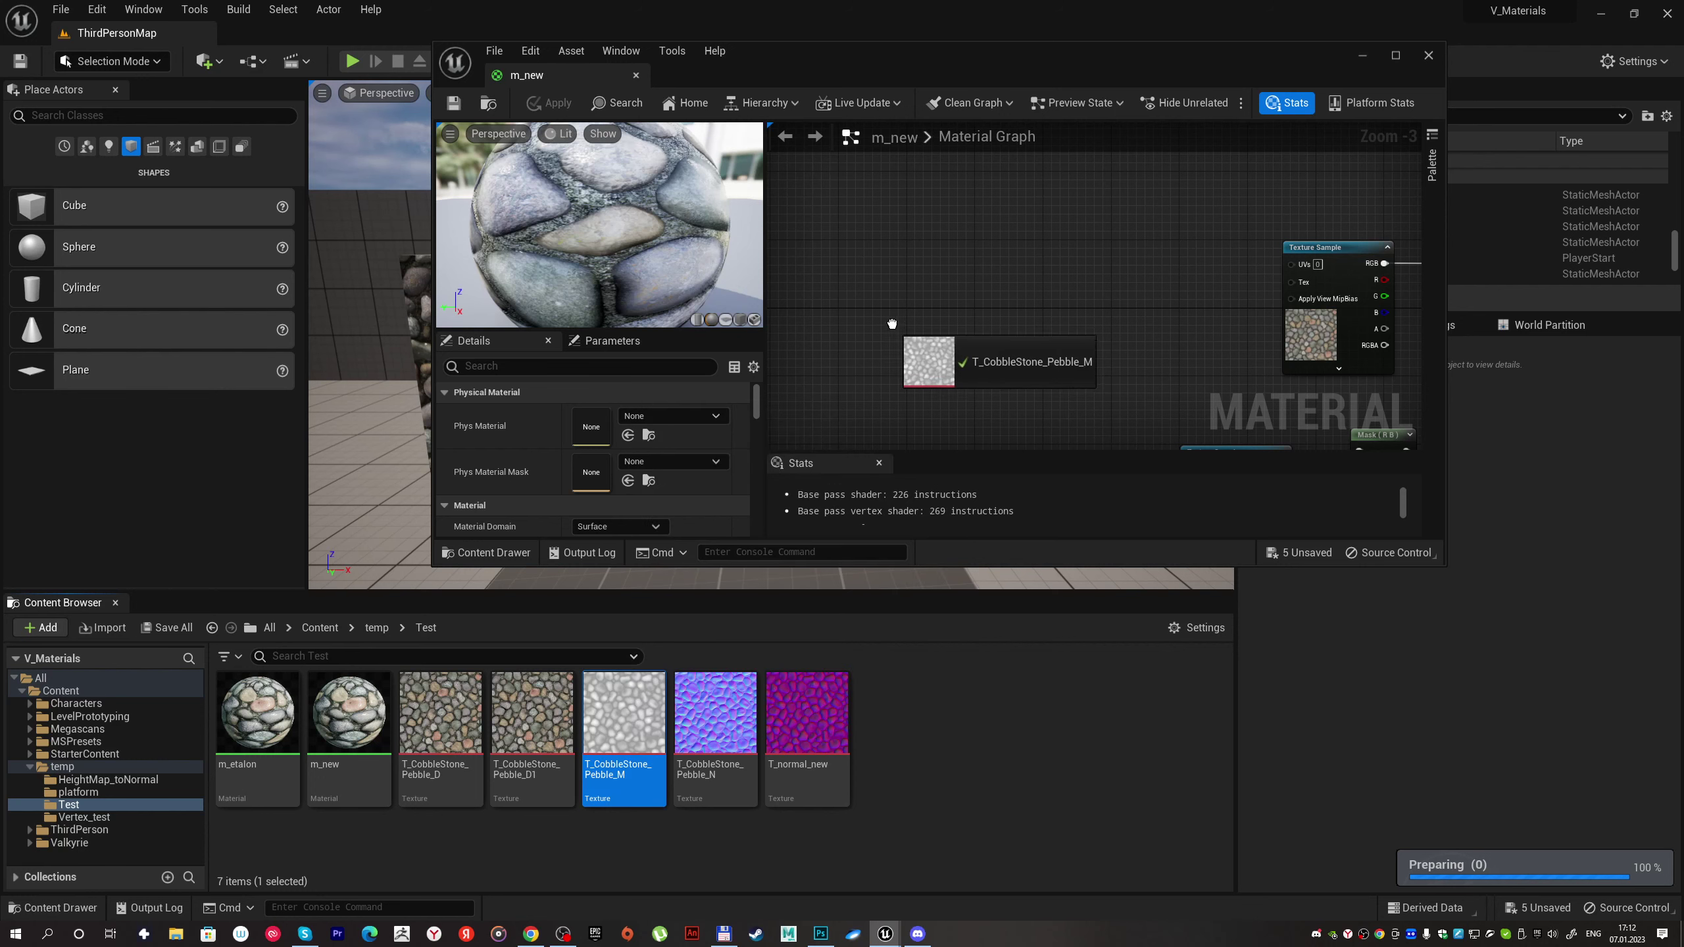
pyautogui.moveTo(623, 728)
pyautogui.mouseDown()
pyautogui.moveTo(862, 312)
pyautogui.moveTo(1042, 287)
pyautogui.moveTo(940, 274)
pyautogui.mouseUp()
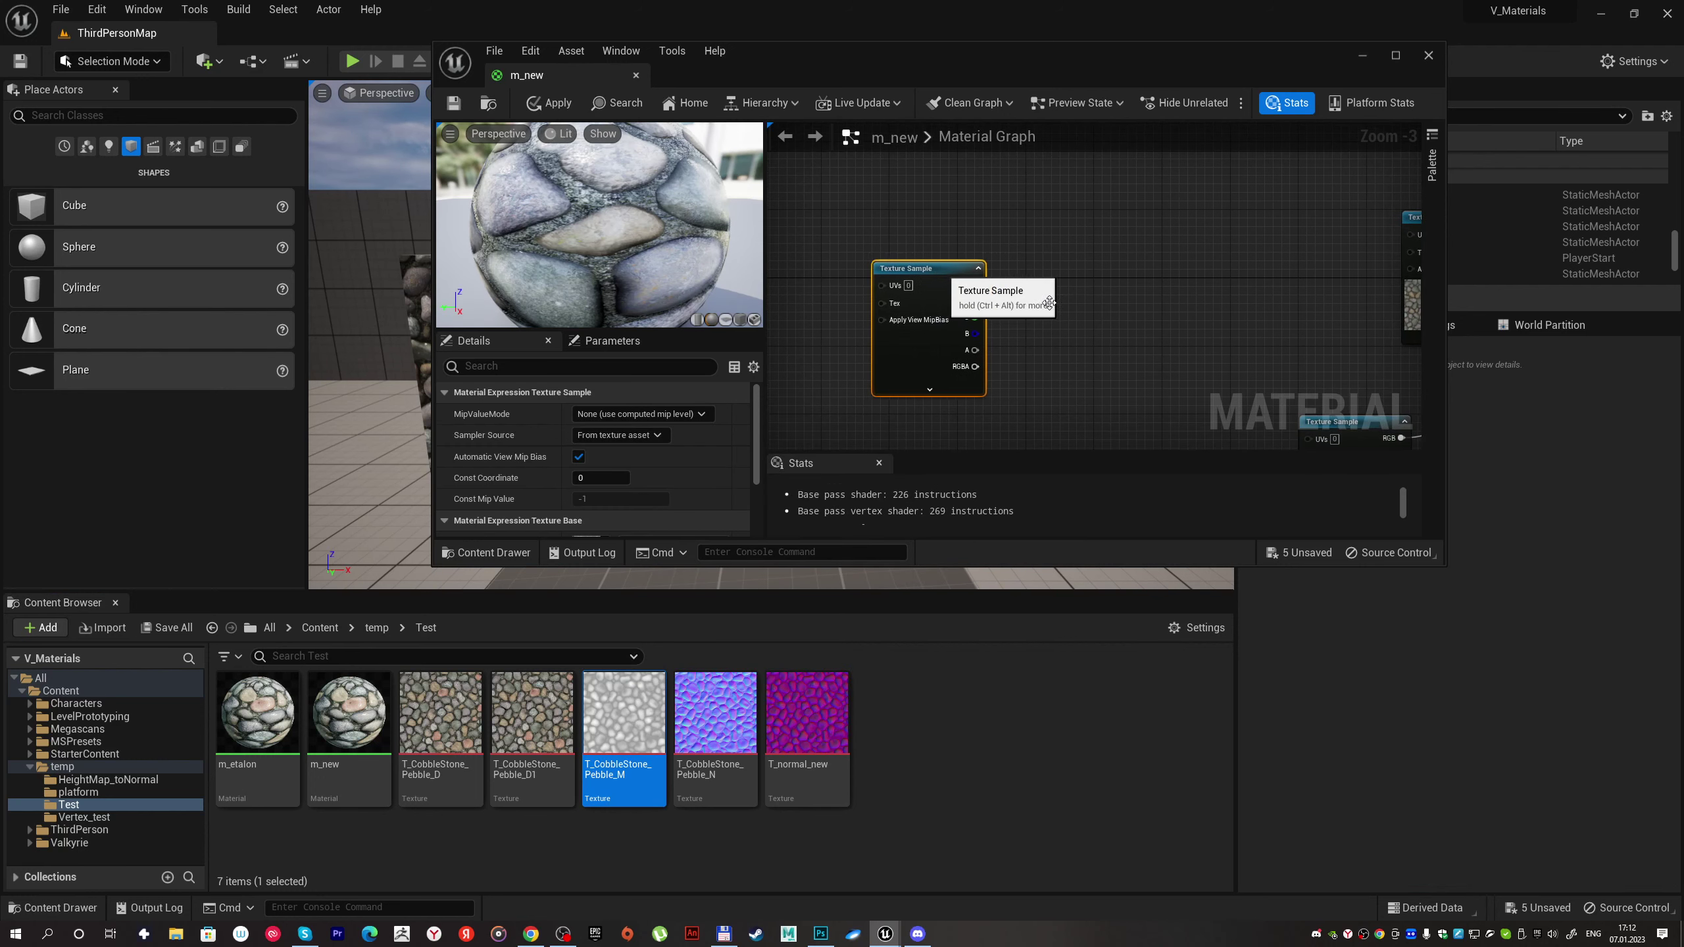
# Step: Add a BumpOffset node fed by the texture's R channel, with height ratio promoted to a HeightRatioInput parameter
pyautogui.rightClick(1086, 300)
pyautogui.write('bum')
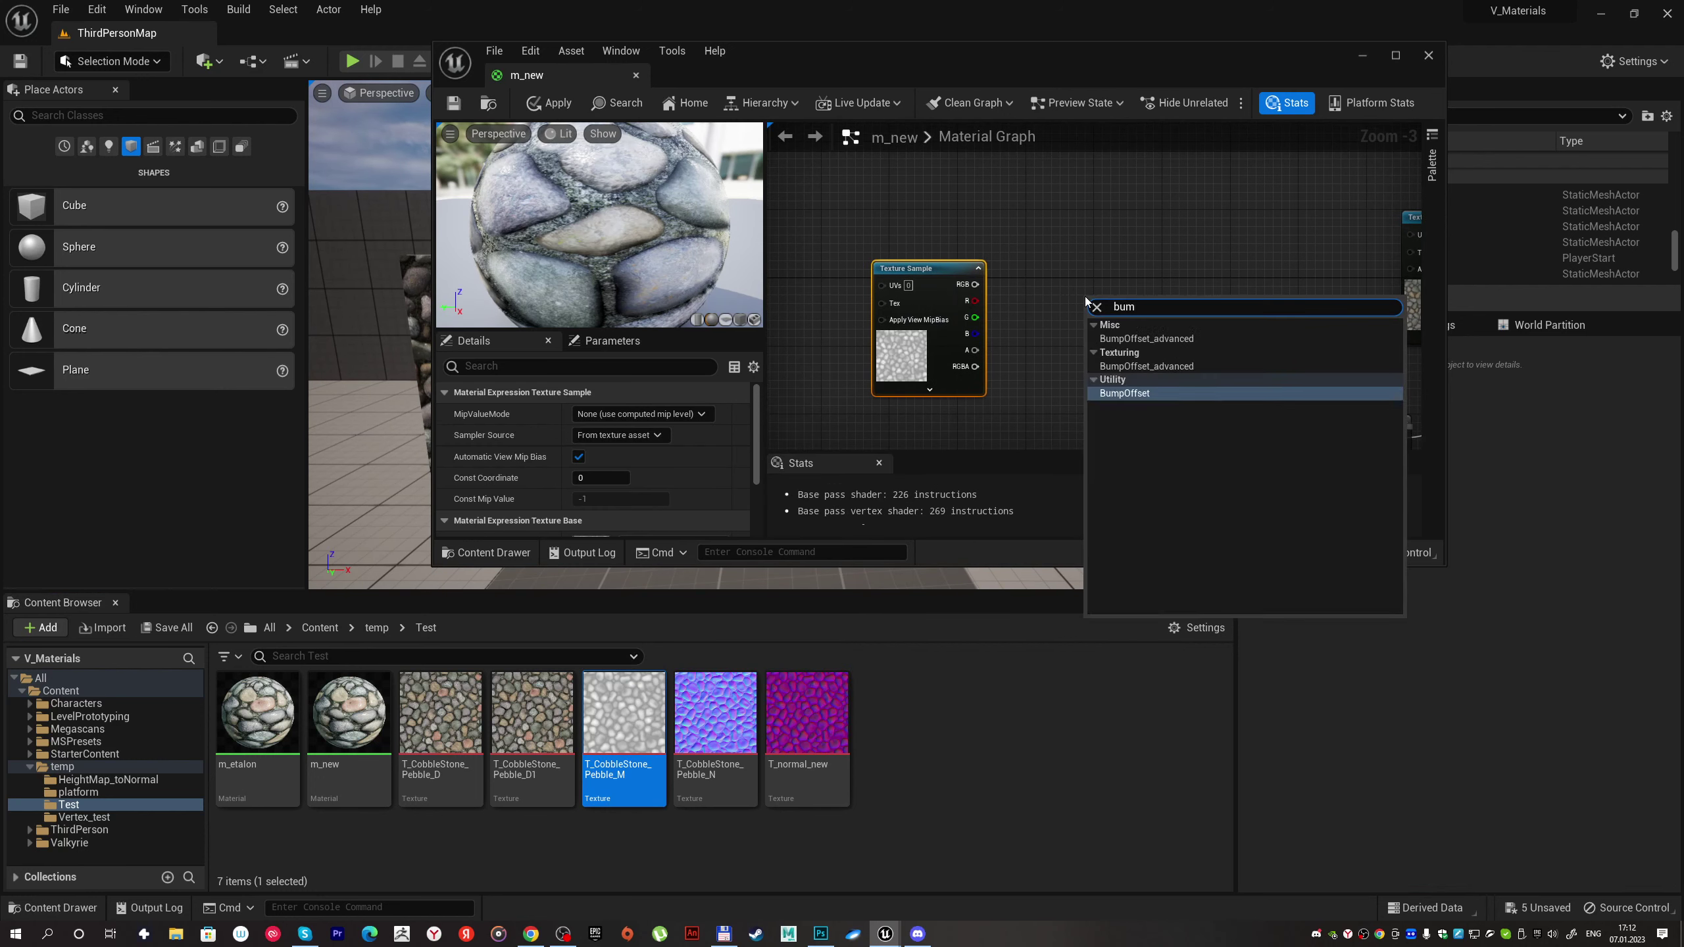
pyautogui.press('Return')
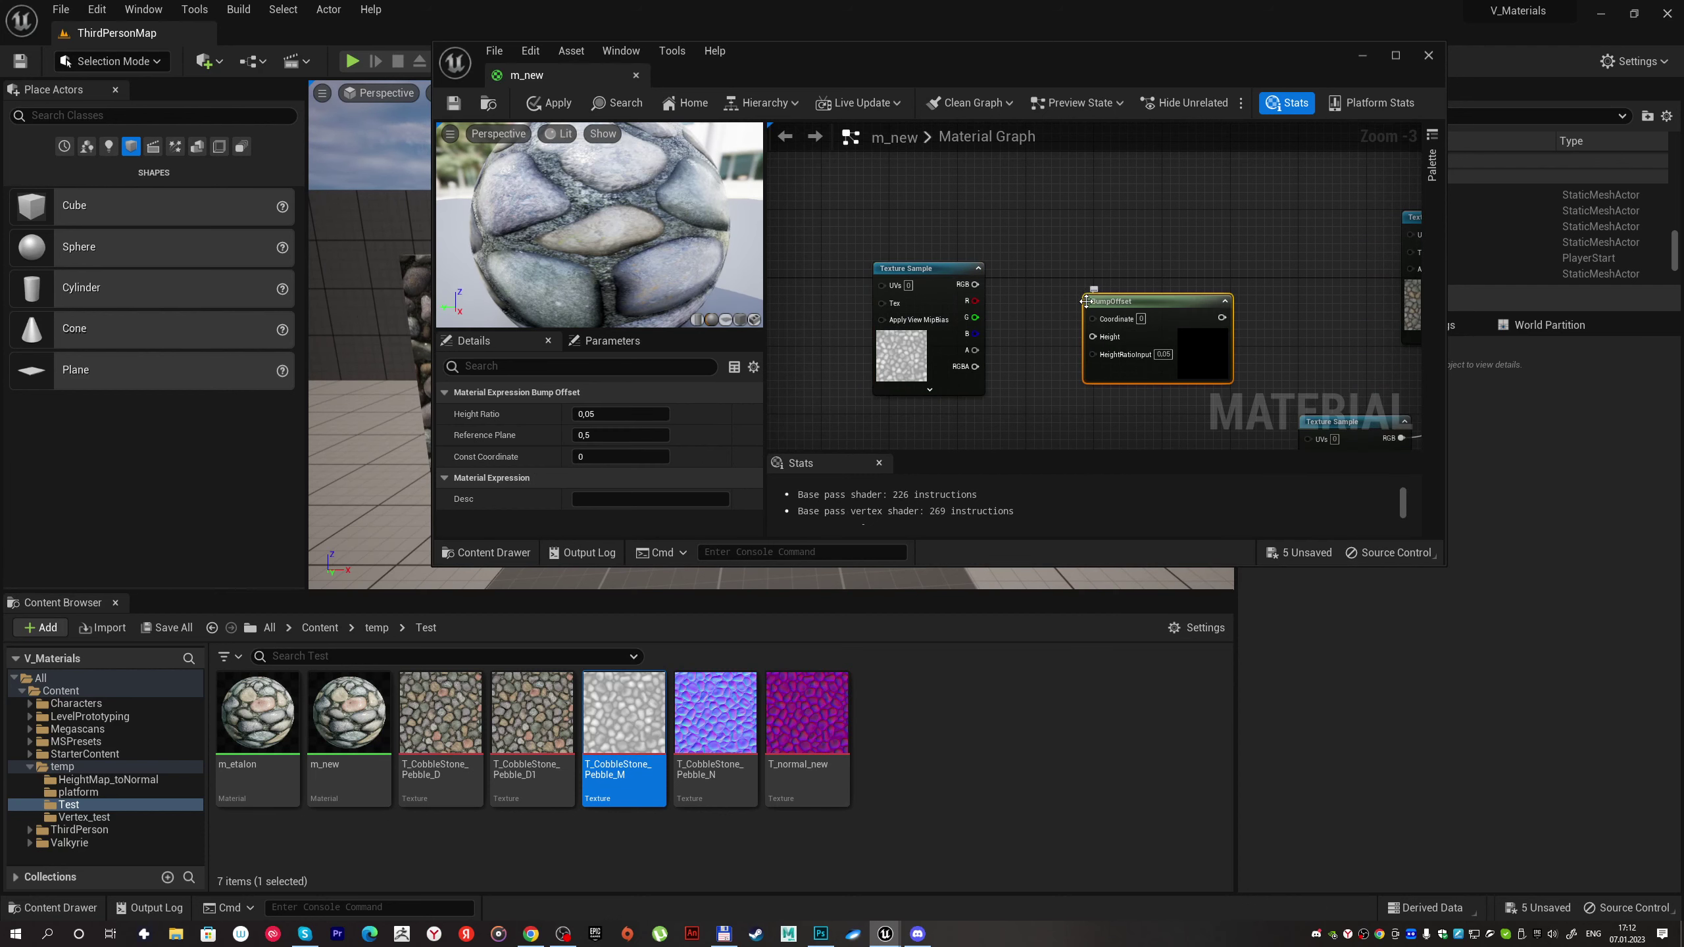
pyautogui.moveTo(1102, 311); pyautogui.dragTo(1101, 273)
pyautogui.moveTo(972, 300); pyautogui.dragTo(1103, 294)
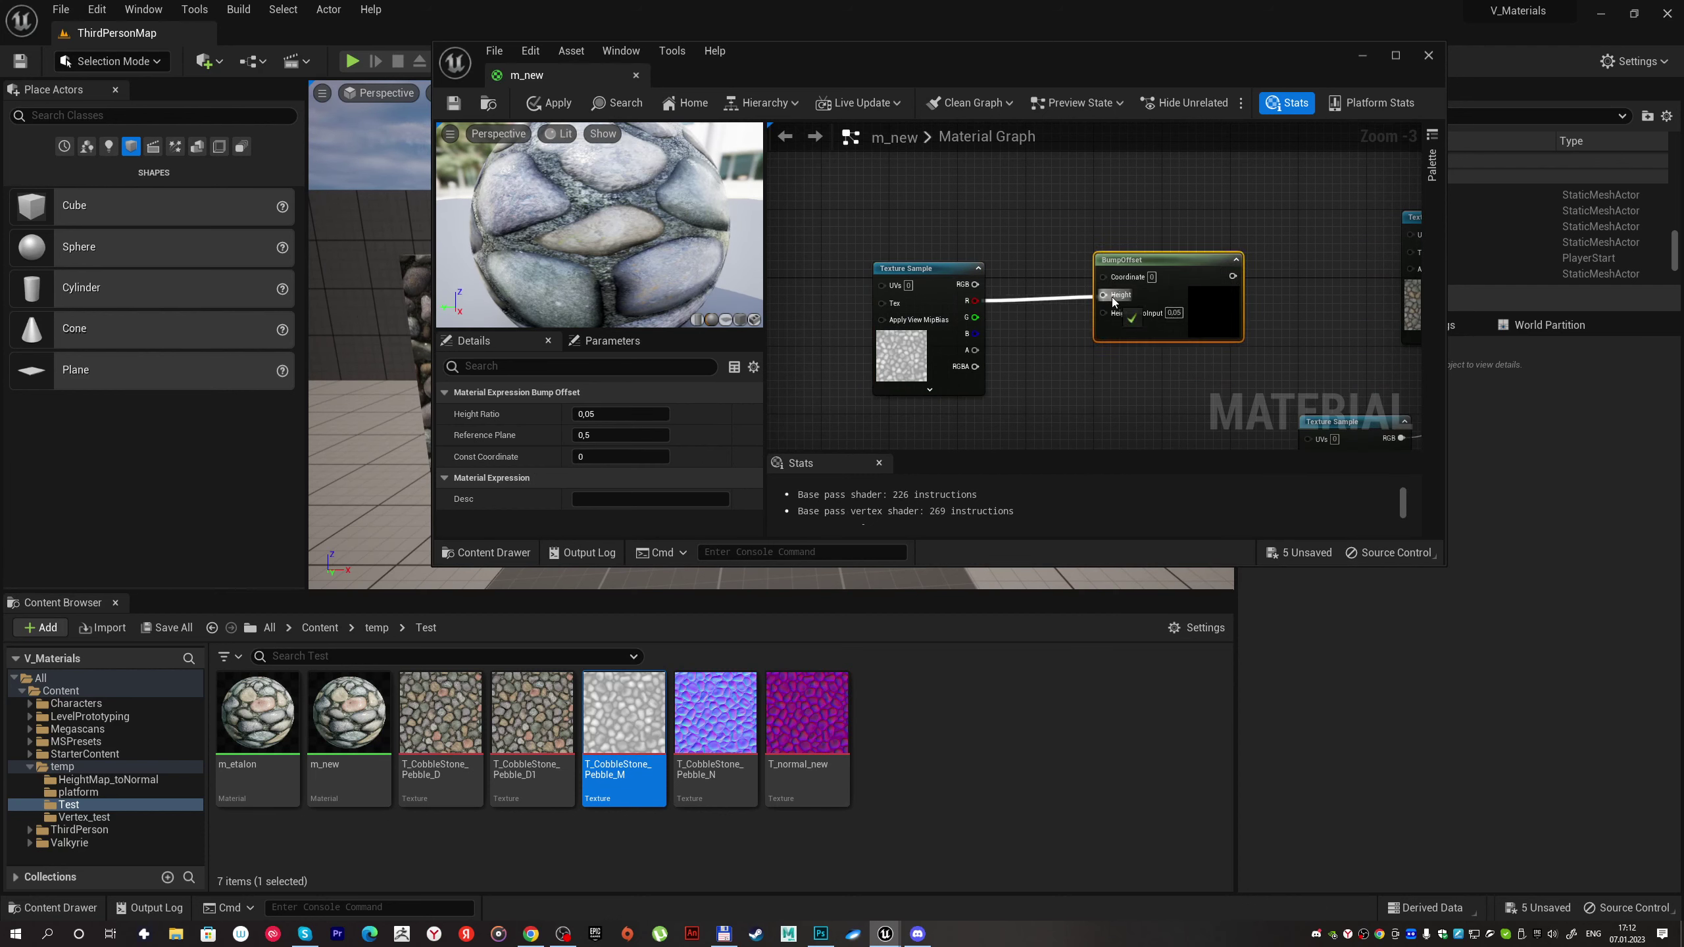
pyautogui.moveTo(1103, 295); pyautogui.dragTo(1026, 342, button='right')
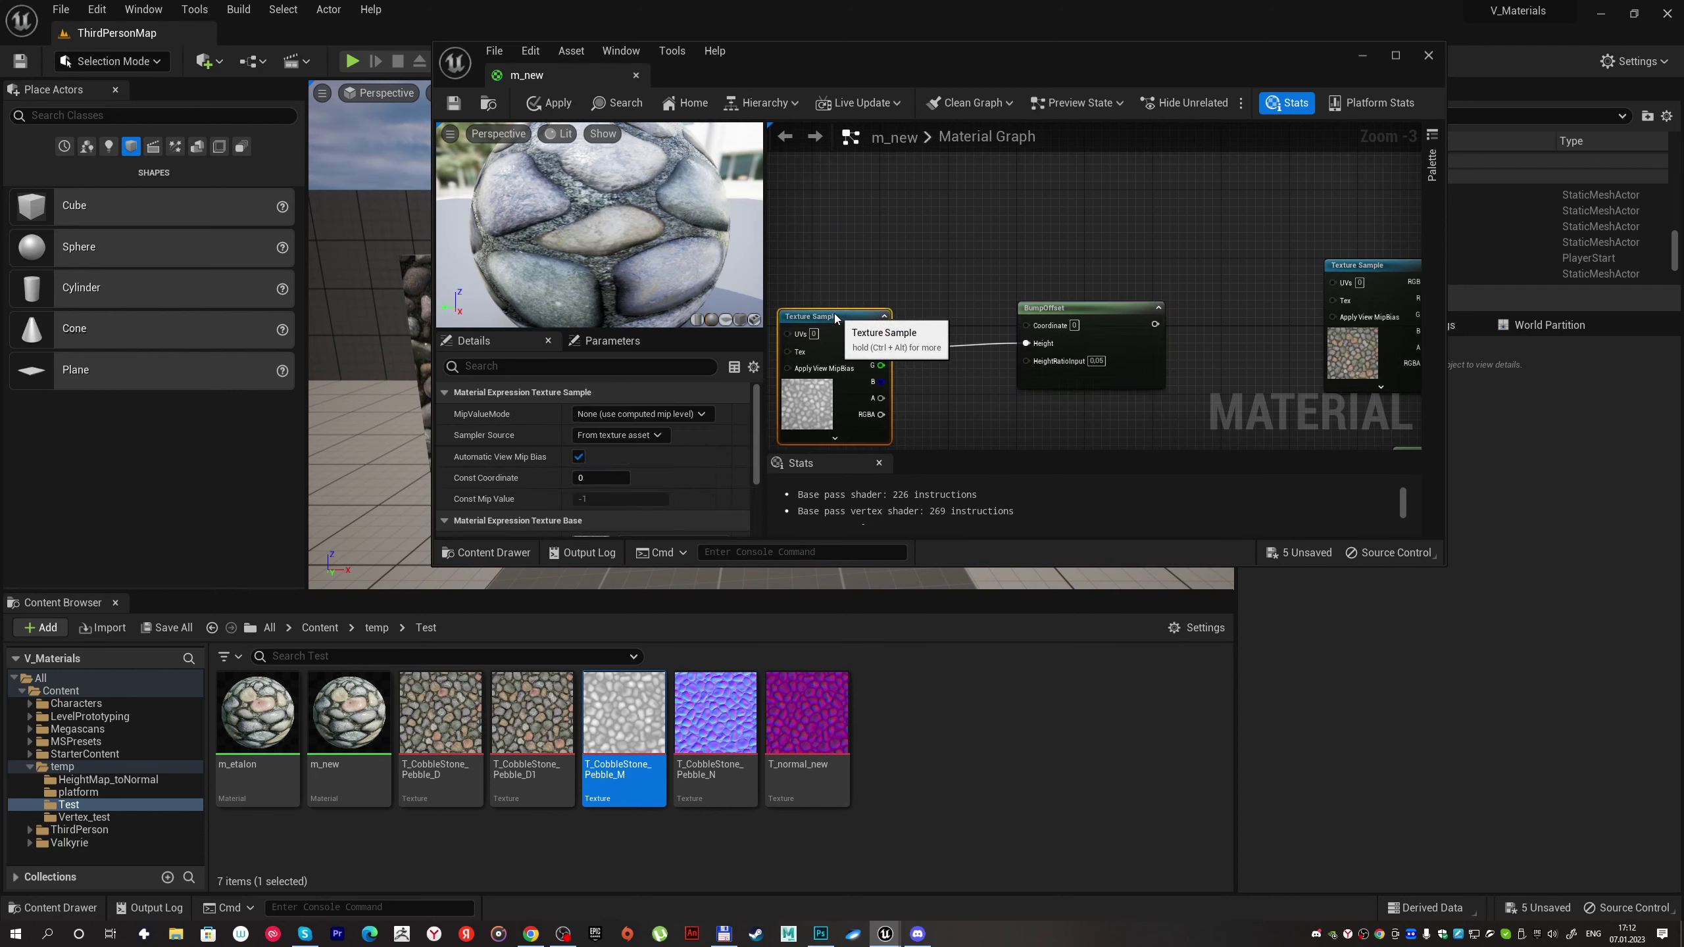
pyautogui.moveTo(846, 321); pyautogui.dragTo(821, 313)
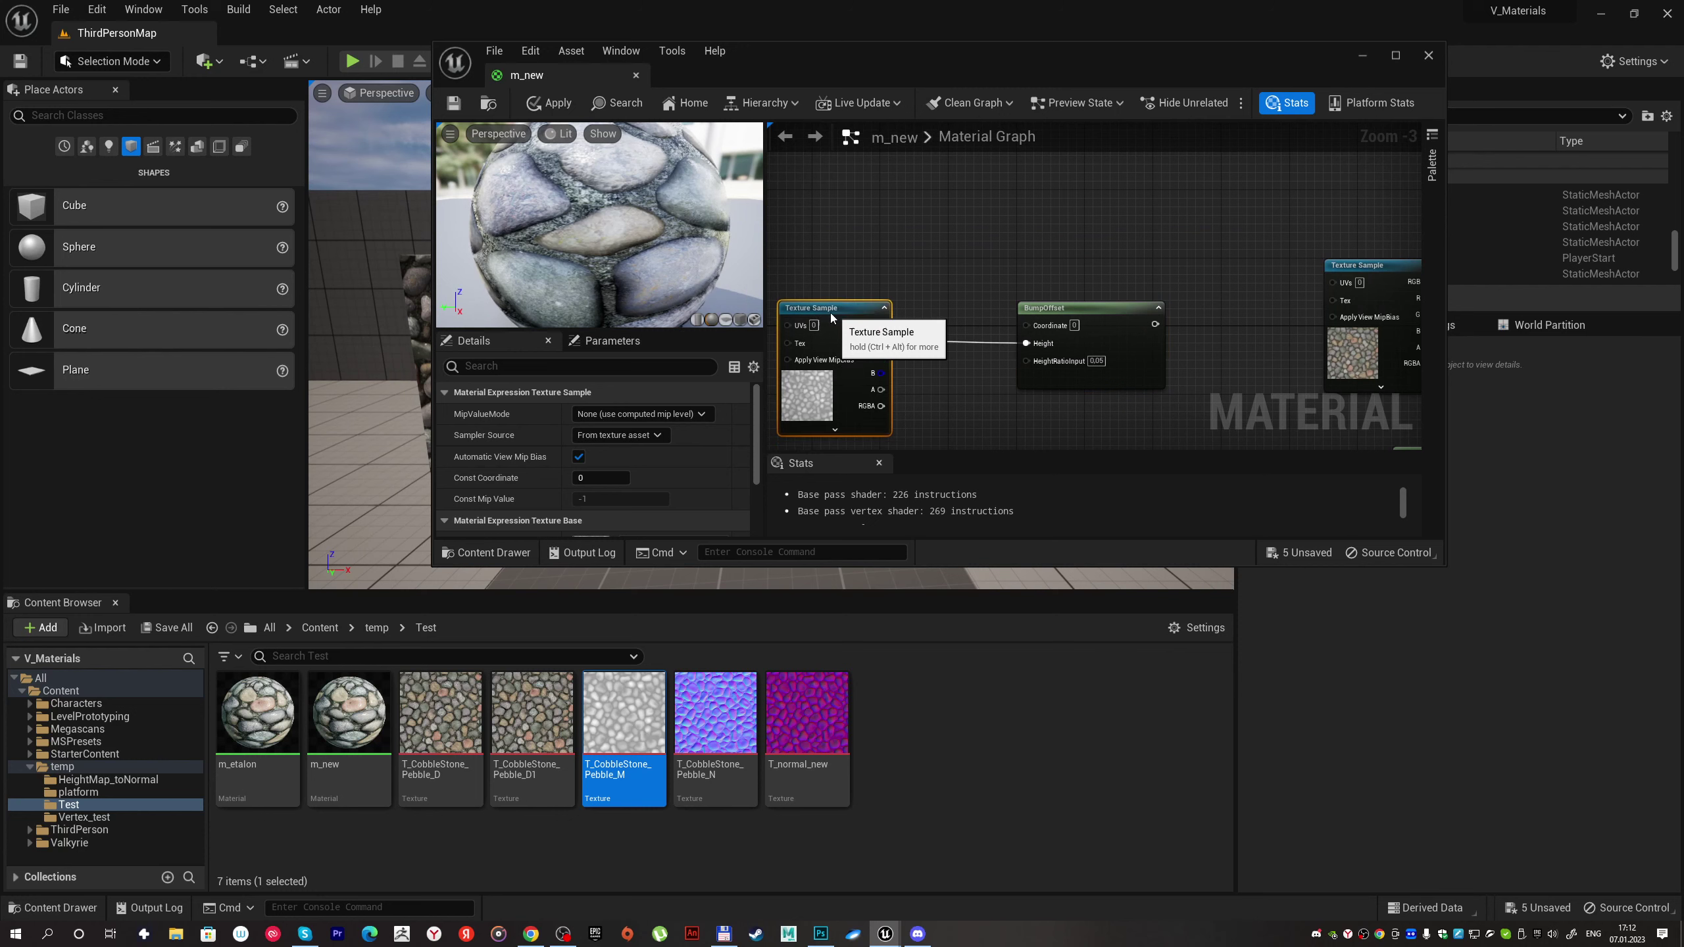
pyautogui.rightClick(1026, 362)
pyautogui.click(1033, 468)
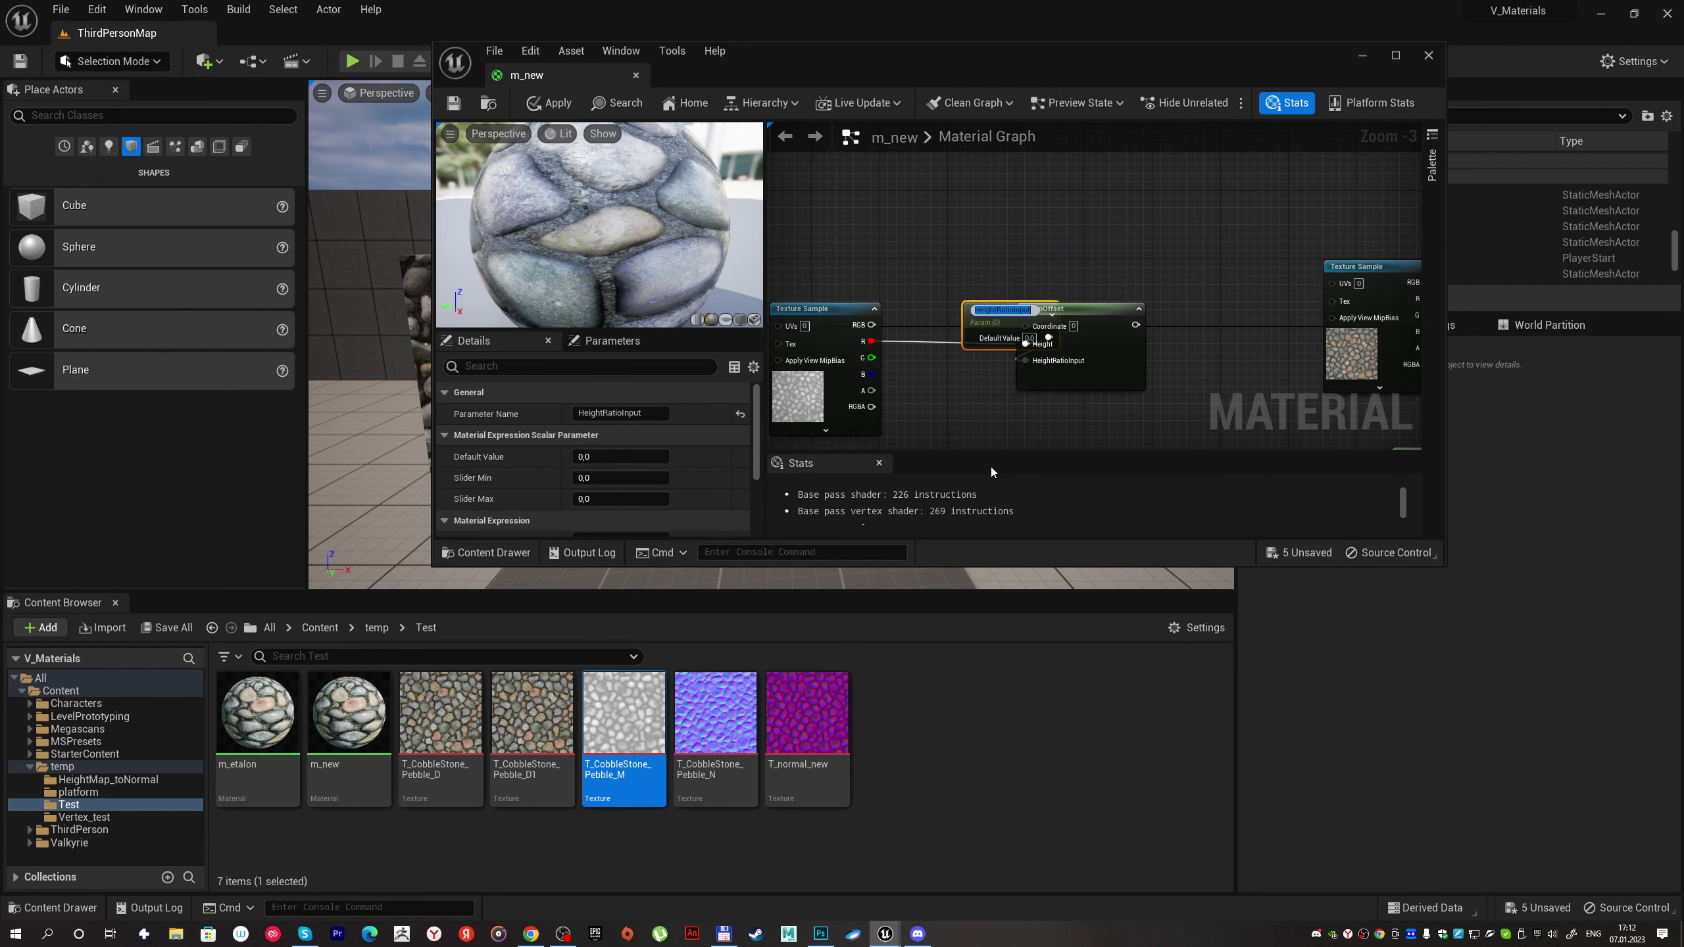
# Step: Wire BumpOffset's output into the UVs of both texture samples and save m_new
pyautogui.click(1006, 306)
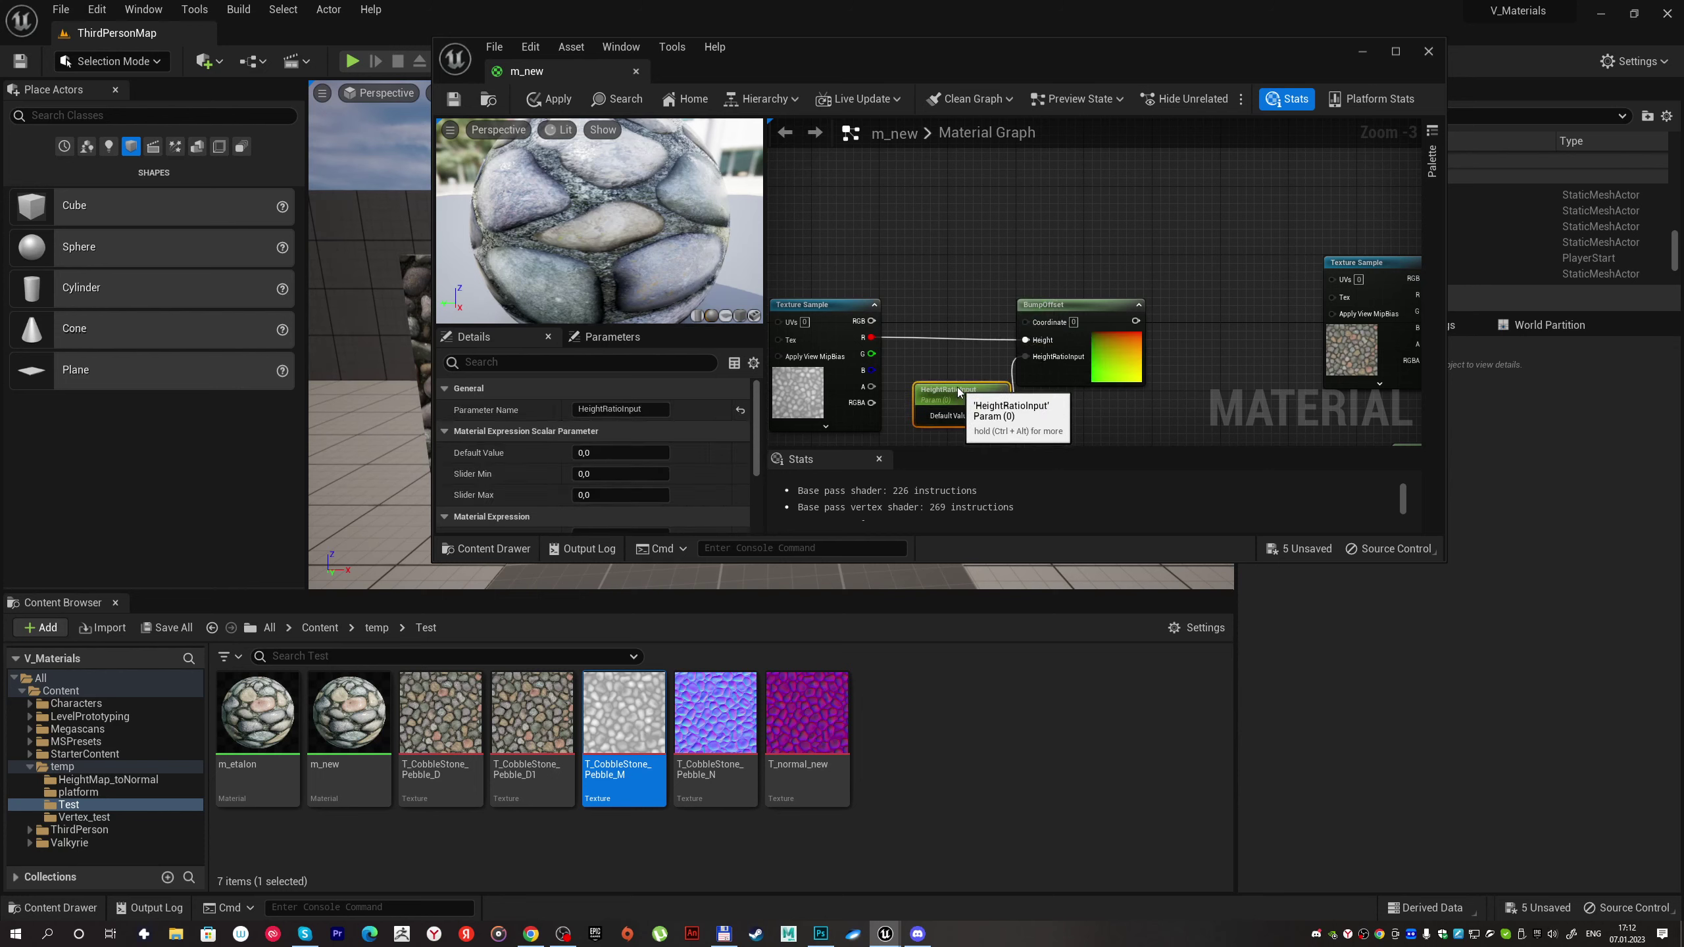
pyautogui.moveTo(1106, 318); pyautogui.dragTo(871, 232, button='right')
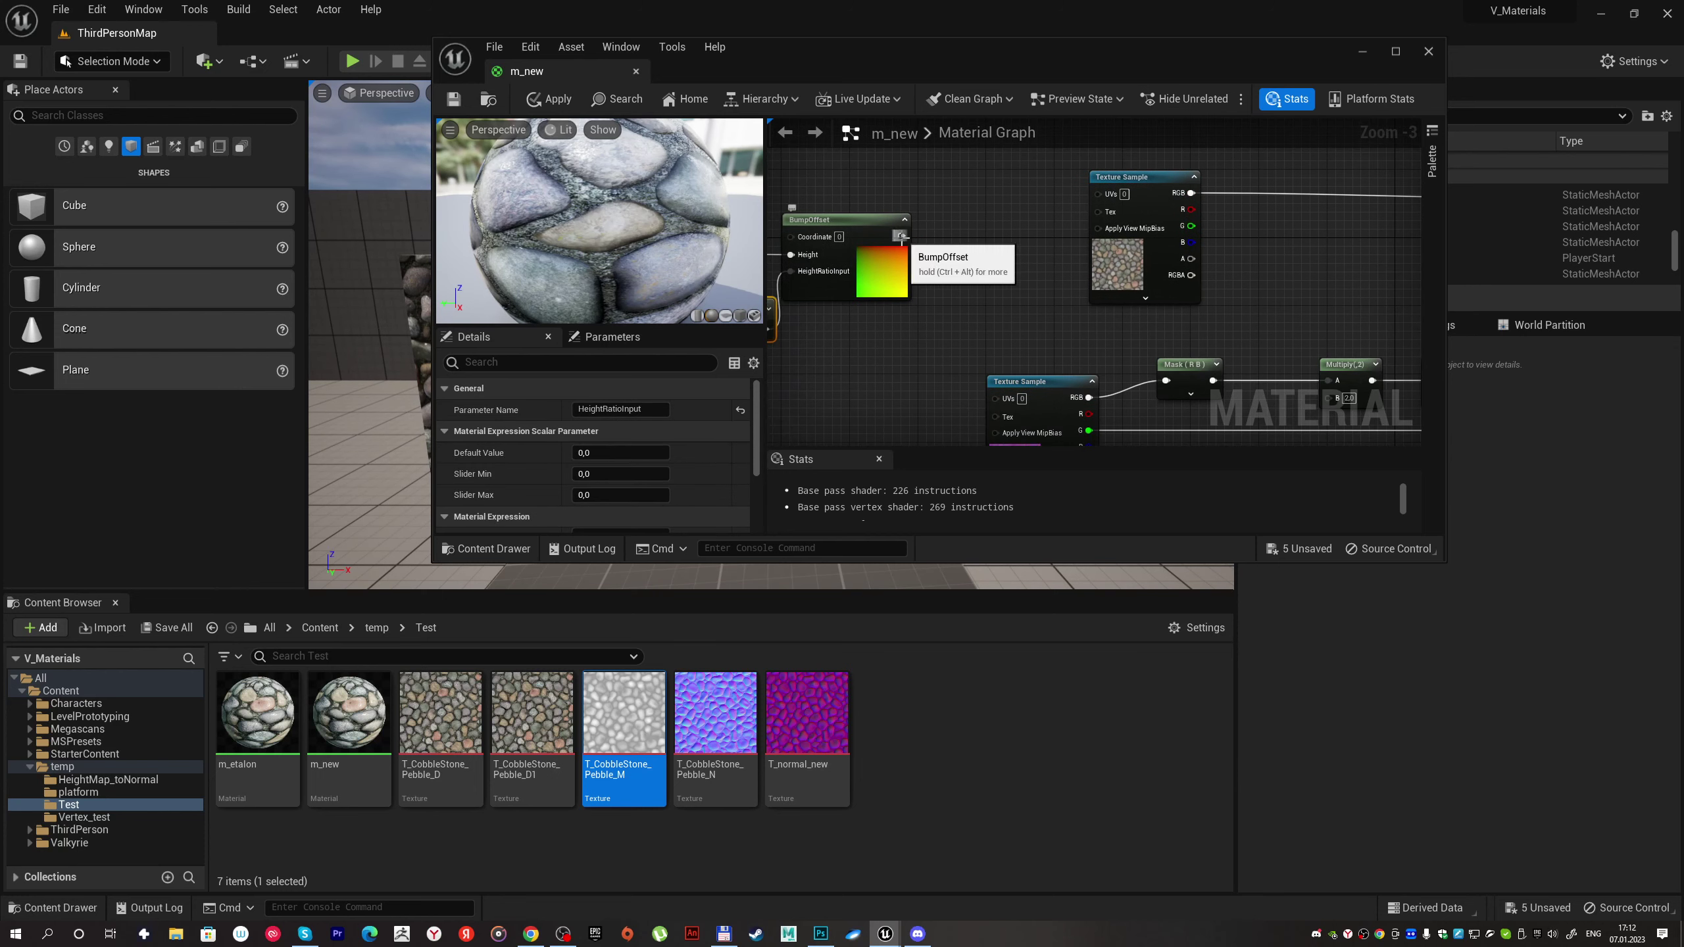
pyautogui.moveTo(901, 236); pyautogui.dragTo(1098, 193)
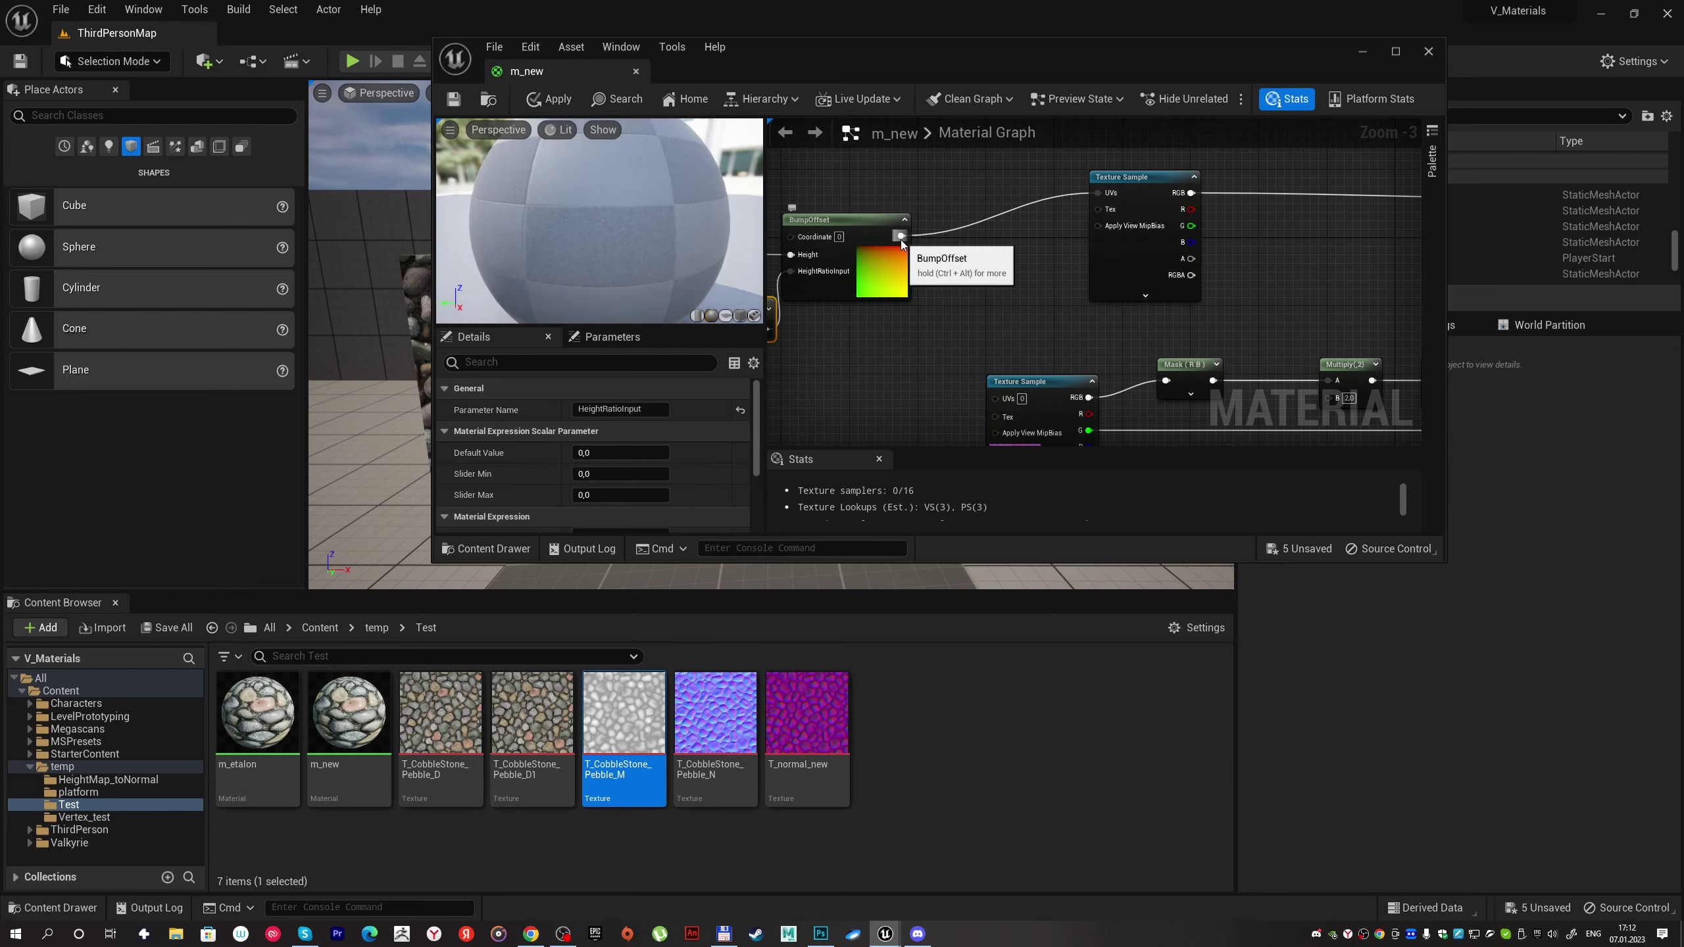
pyautogui.moveTo(902, 237); pyautogui.dragTo(998, 399)
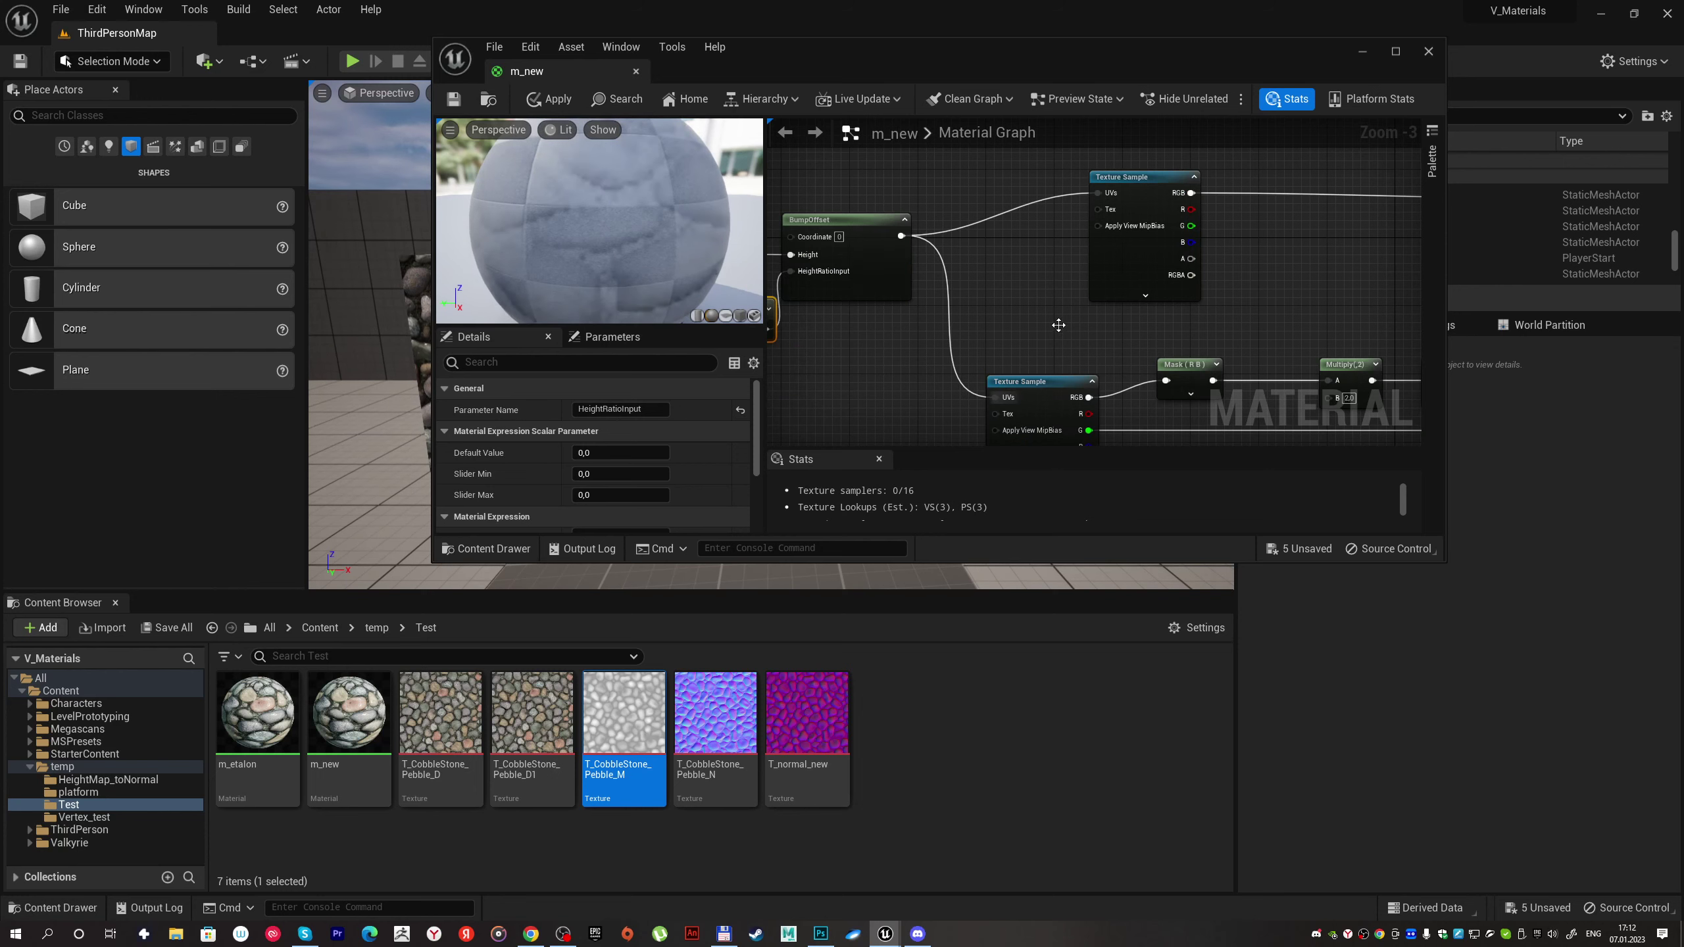
pyautogui.moveTo(1000, 405)
pyautogui.mouseDown(button='right')
pyautogui.moveTo(1114, 372)
pyautogui.moveTo(1113, 400)
pyautogui.mouseUp(button='right')
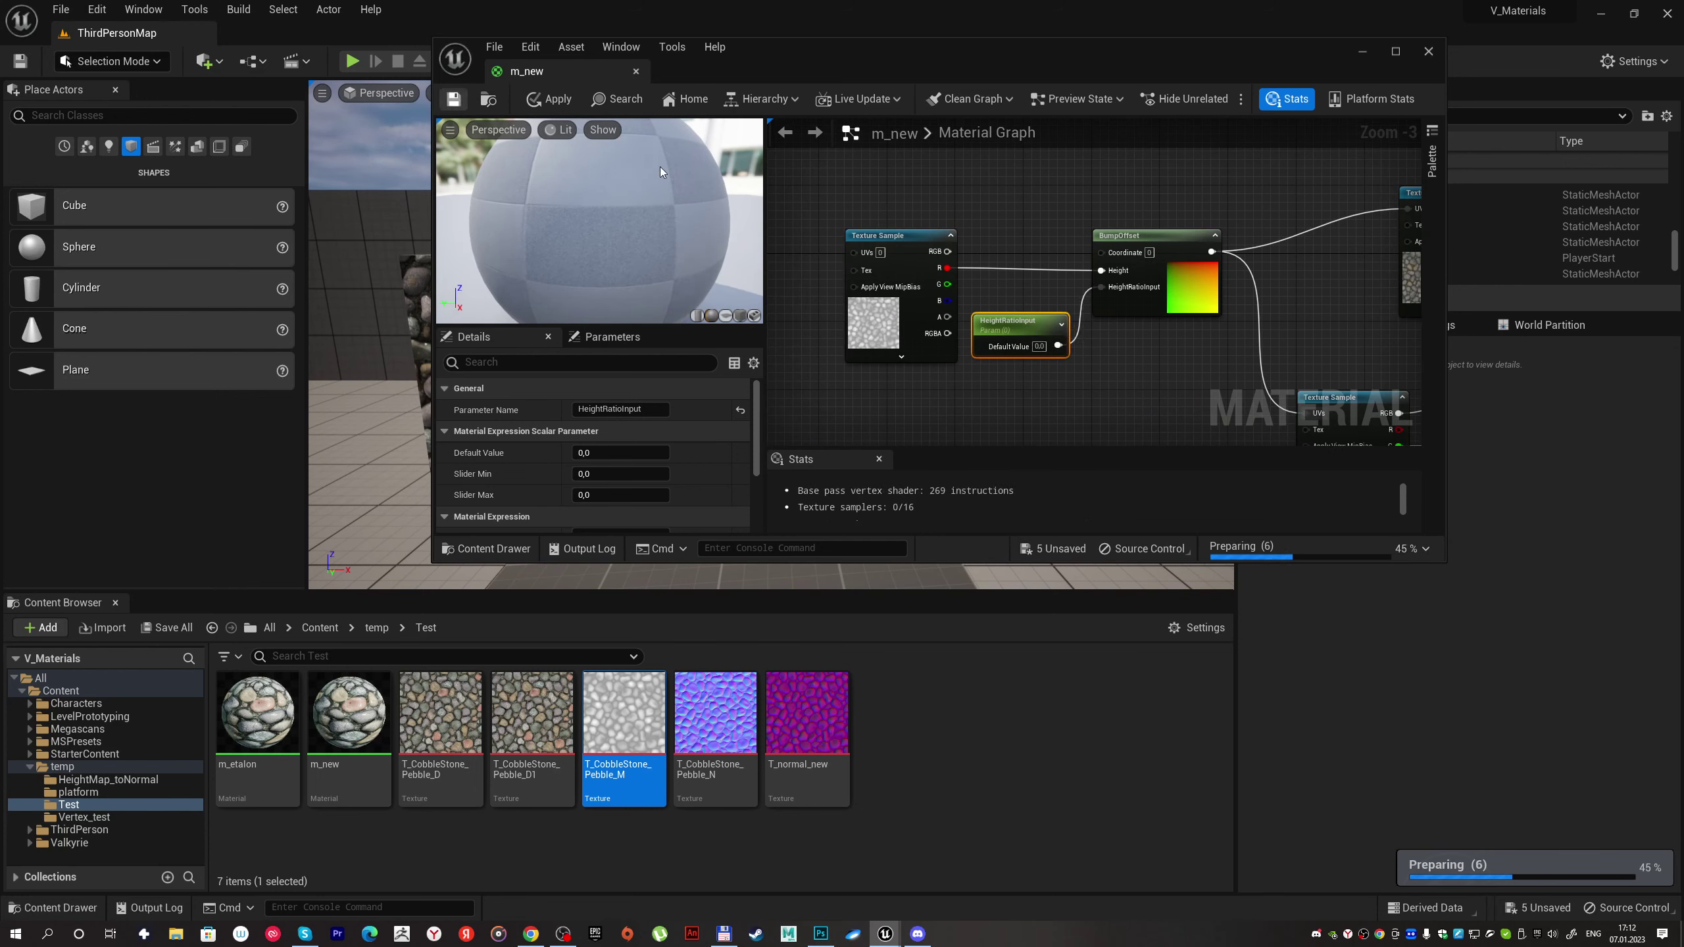
pyautogui.click(453, 101)
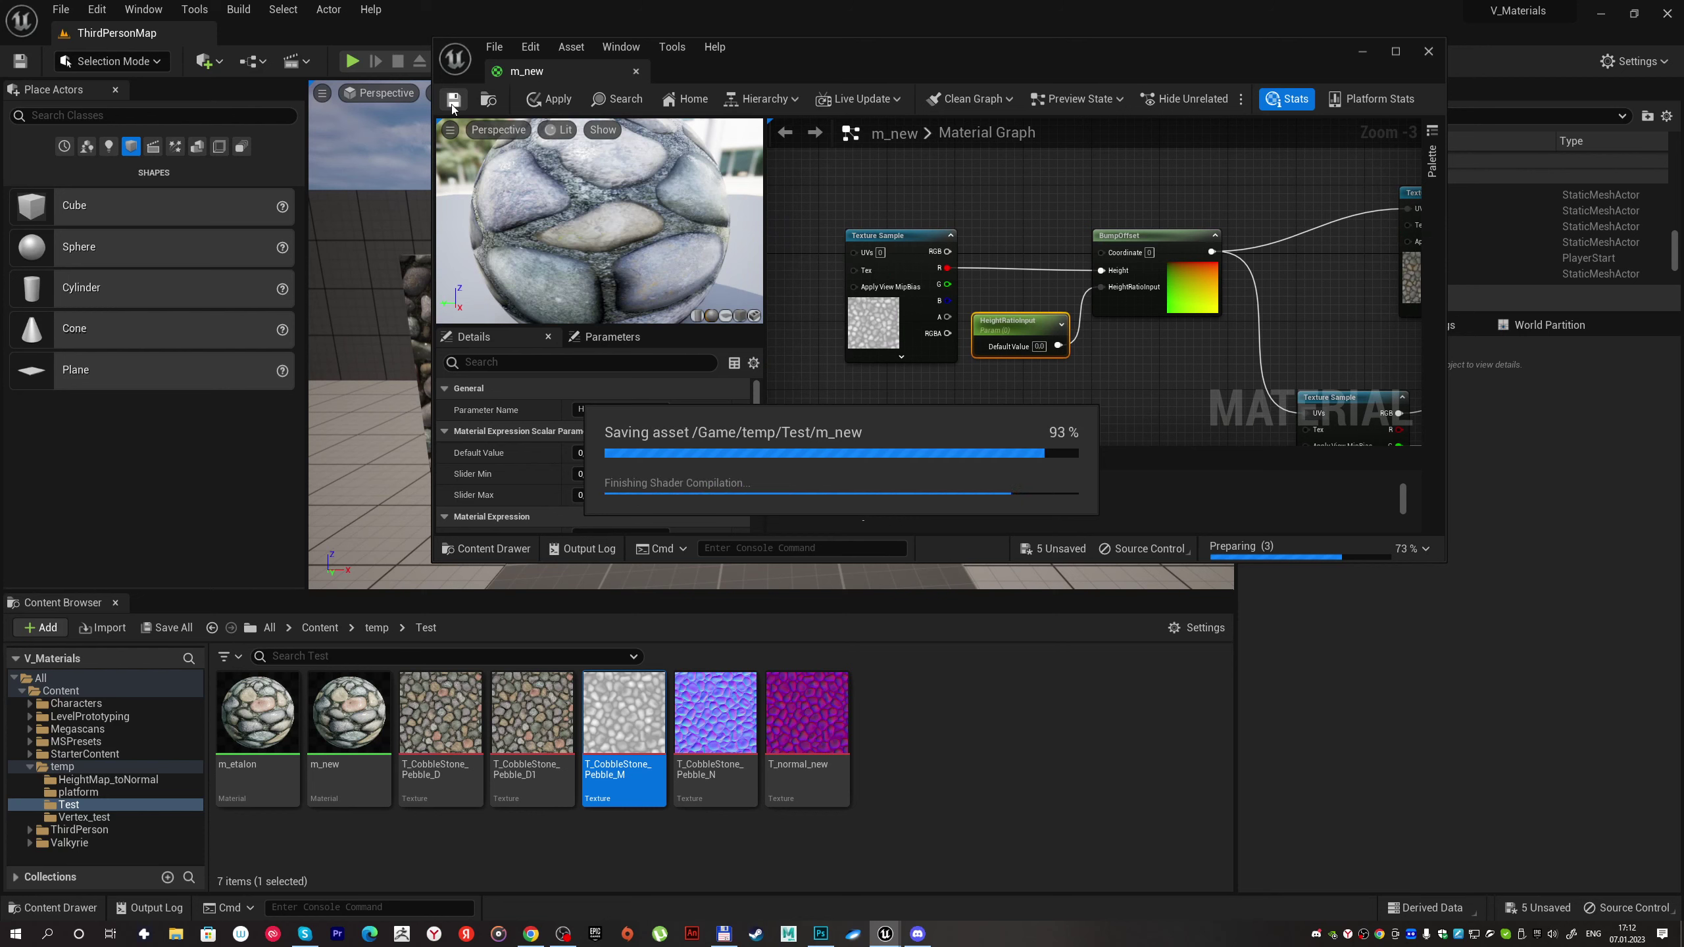
# Step: Create the m_new_Inst material instance from m_new and drop it onto the cobblestone block
pyautogui.click(636, 71)
pyautogui.rightClick(346, 715)
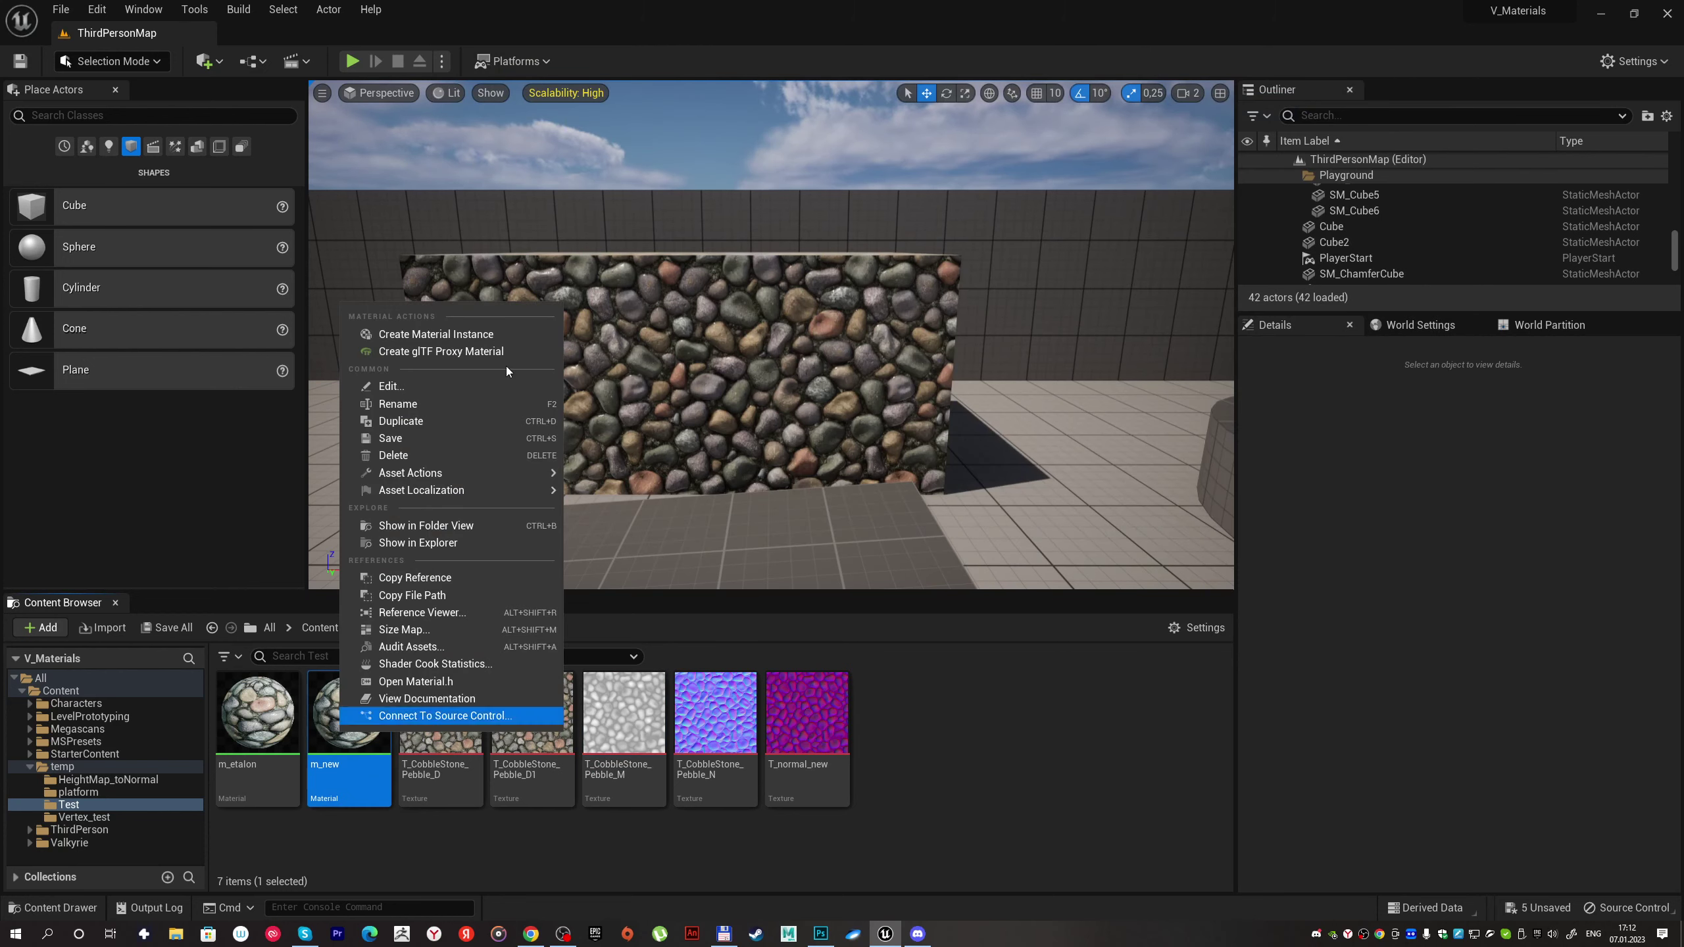
pyautogui.click(495, 334)
pyautogui.press('Return')
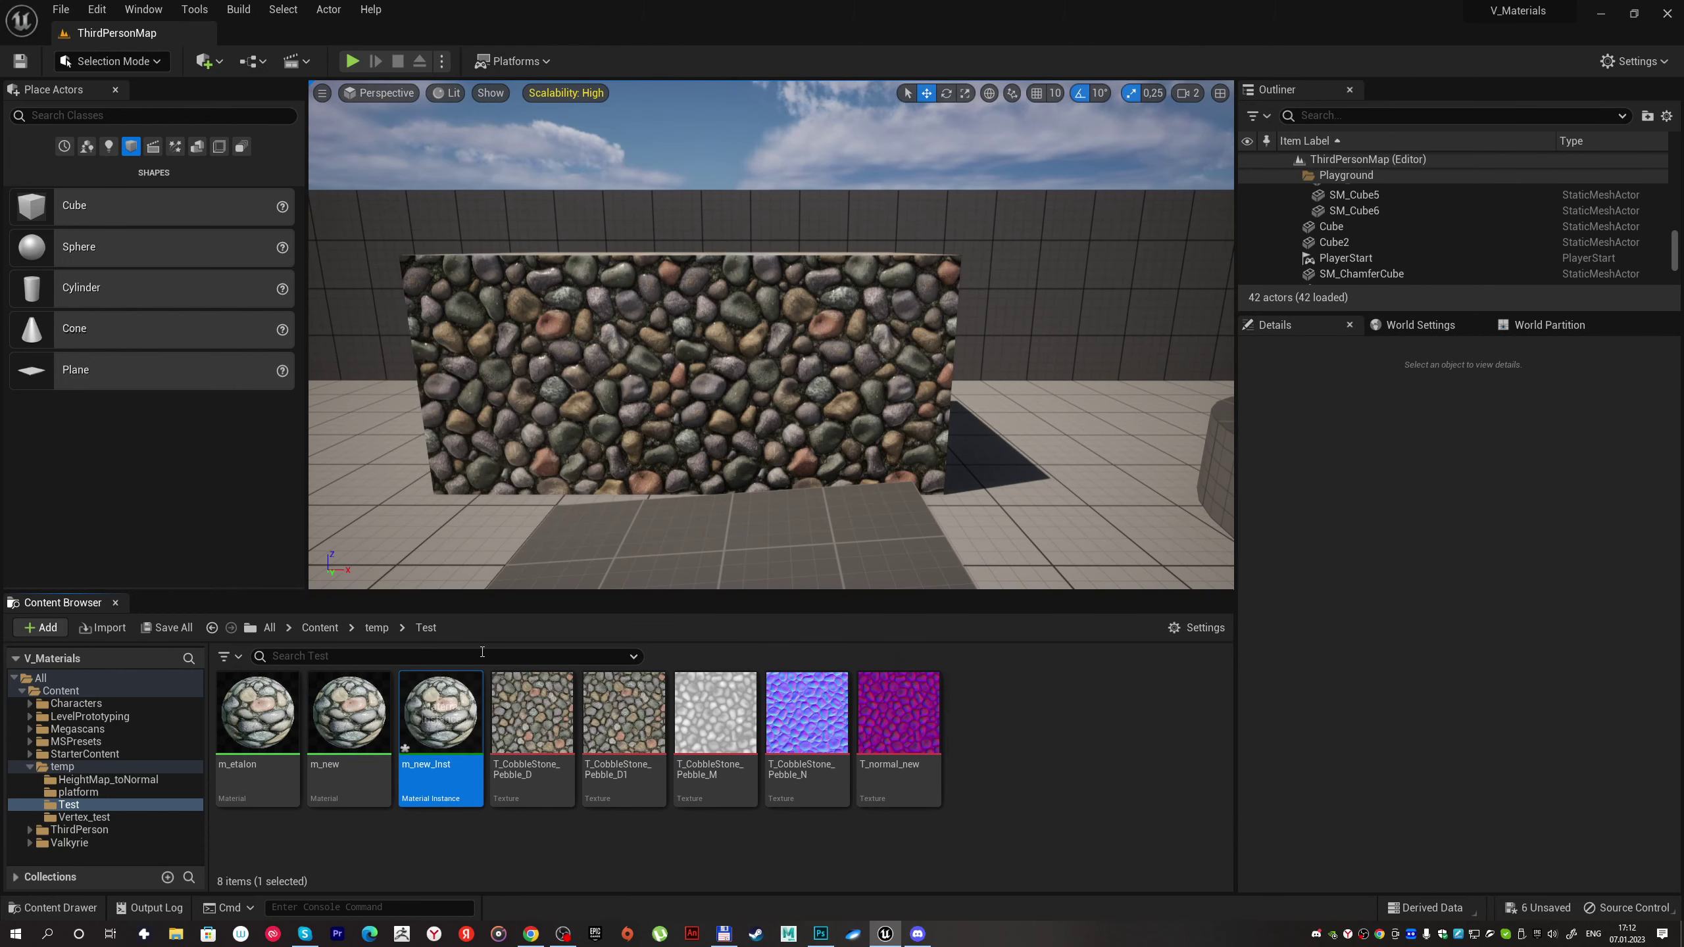
pyautogui.moveTo(862, 531)
pyautogui.mouseDown(button='right')
pyautogui.moveTo(828, 398)
pyautogui.moveTo(762, 411)
pyautogui.mouseUp(button='right')
pyautogui.moveTo(440, 713); pyautogui.dragTo(746, 408)
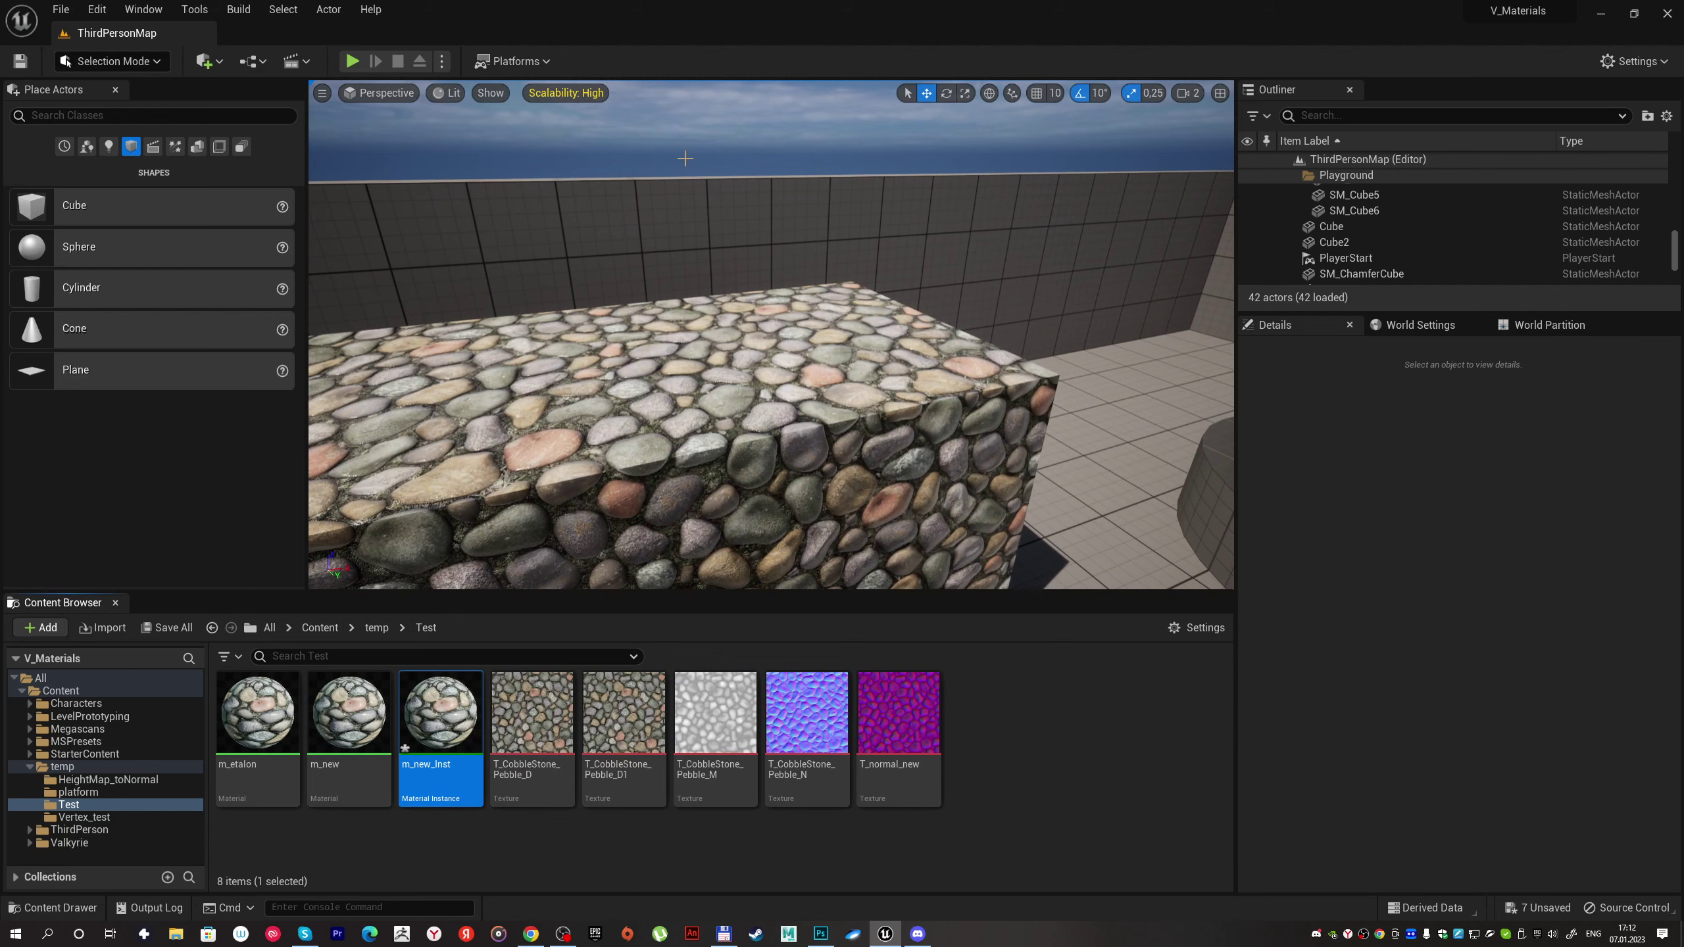
# Step: In m_new_Inst with the viewport fullscreen, override HeightRatioInput and set it to 0.05
pyautogui.doubleClick(451, 709)
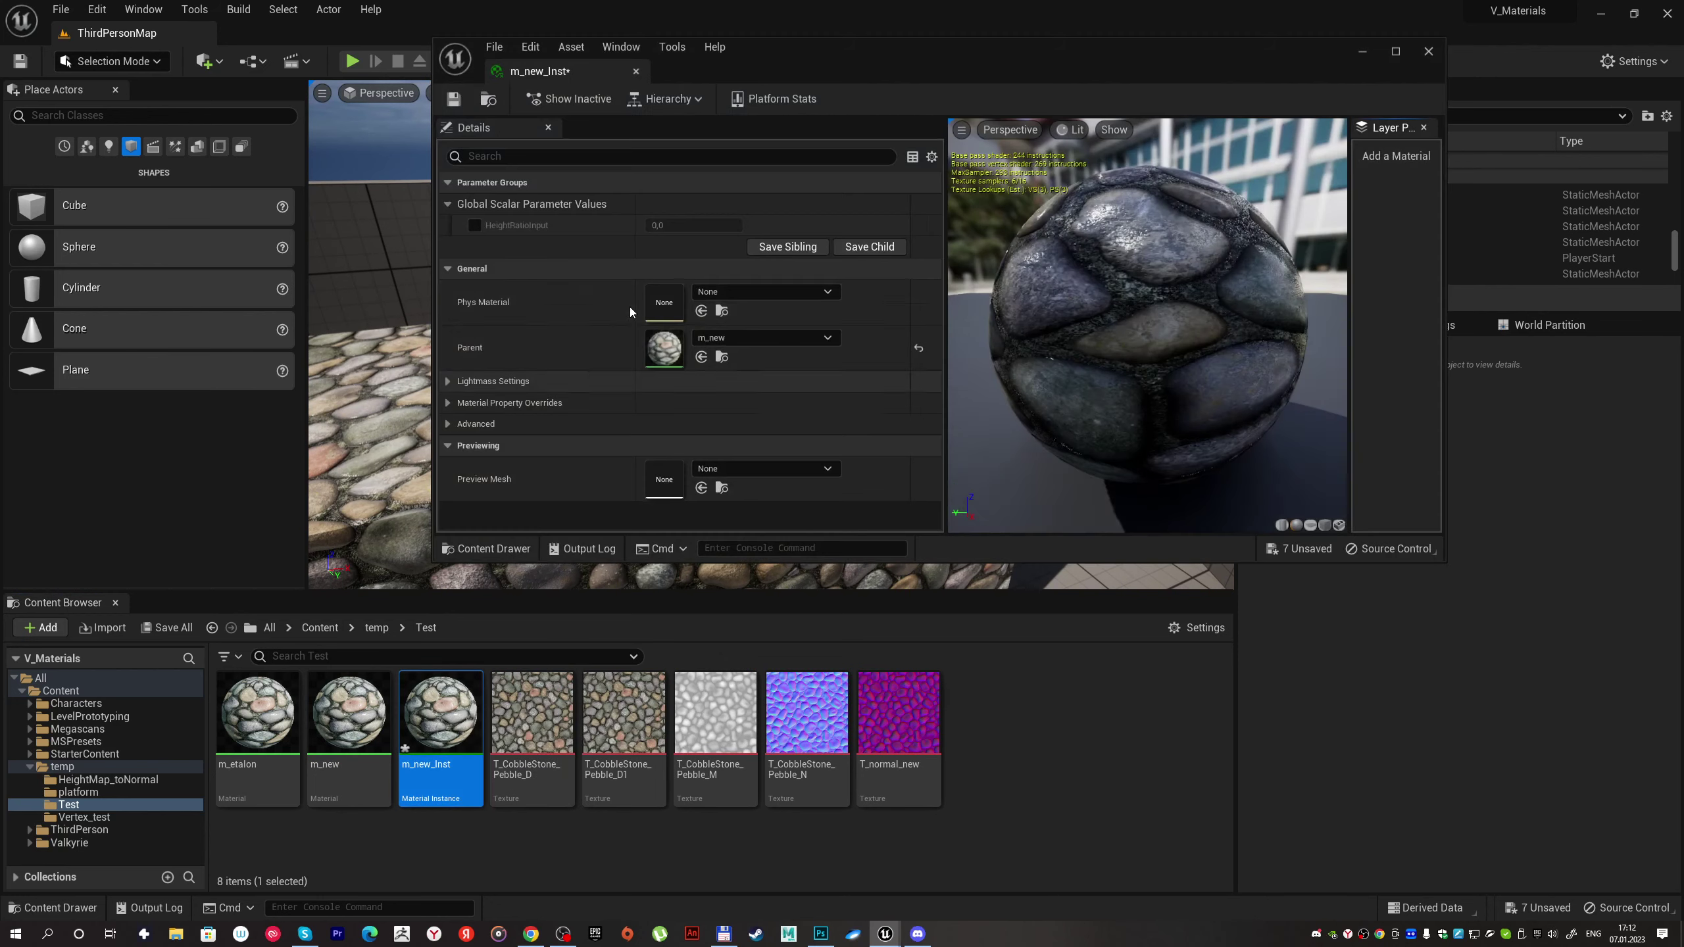
pyautogui.moveTo(805, 52); pyautogui.dragTo(1259, 211)
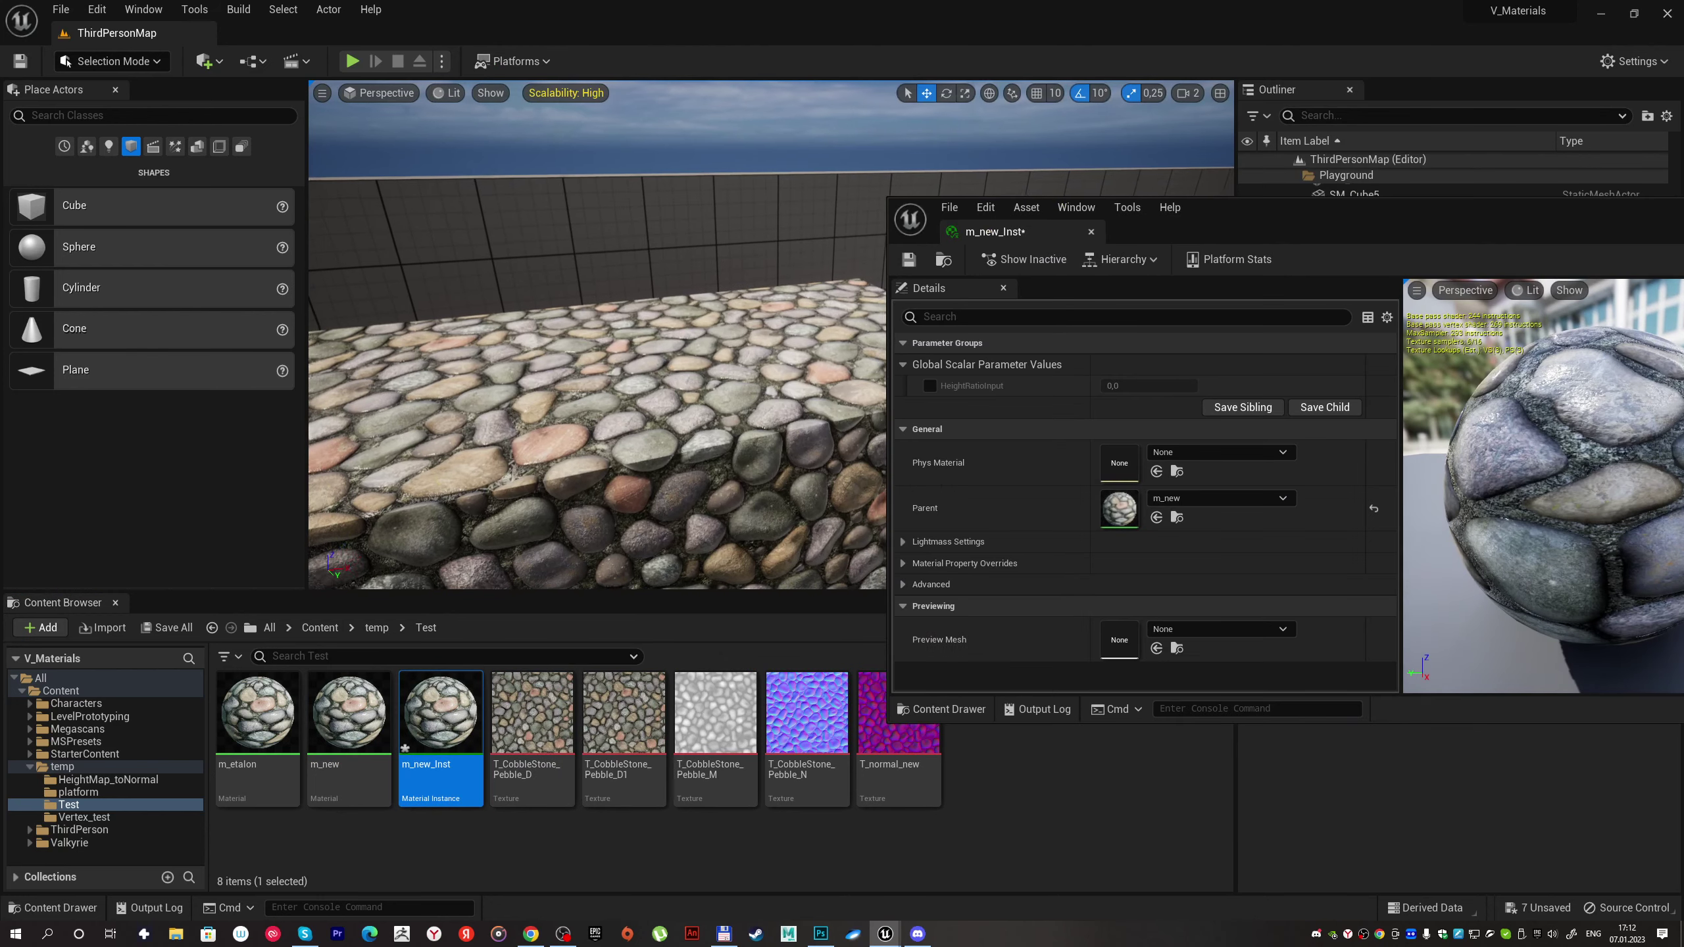
pyautogui.moveTo(663, 372)
pyautogui.mouseDown(button='right')
pyautogui.moveTo(647, 366)
pyautogui.moveTo(937, 422)
pyautogui.mouseUp(button='right')
pyautogui.press('F11')
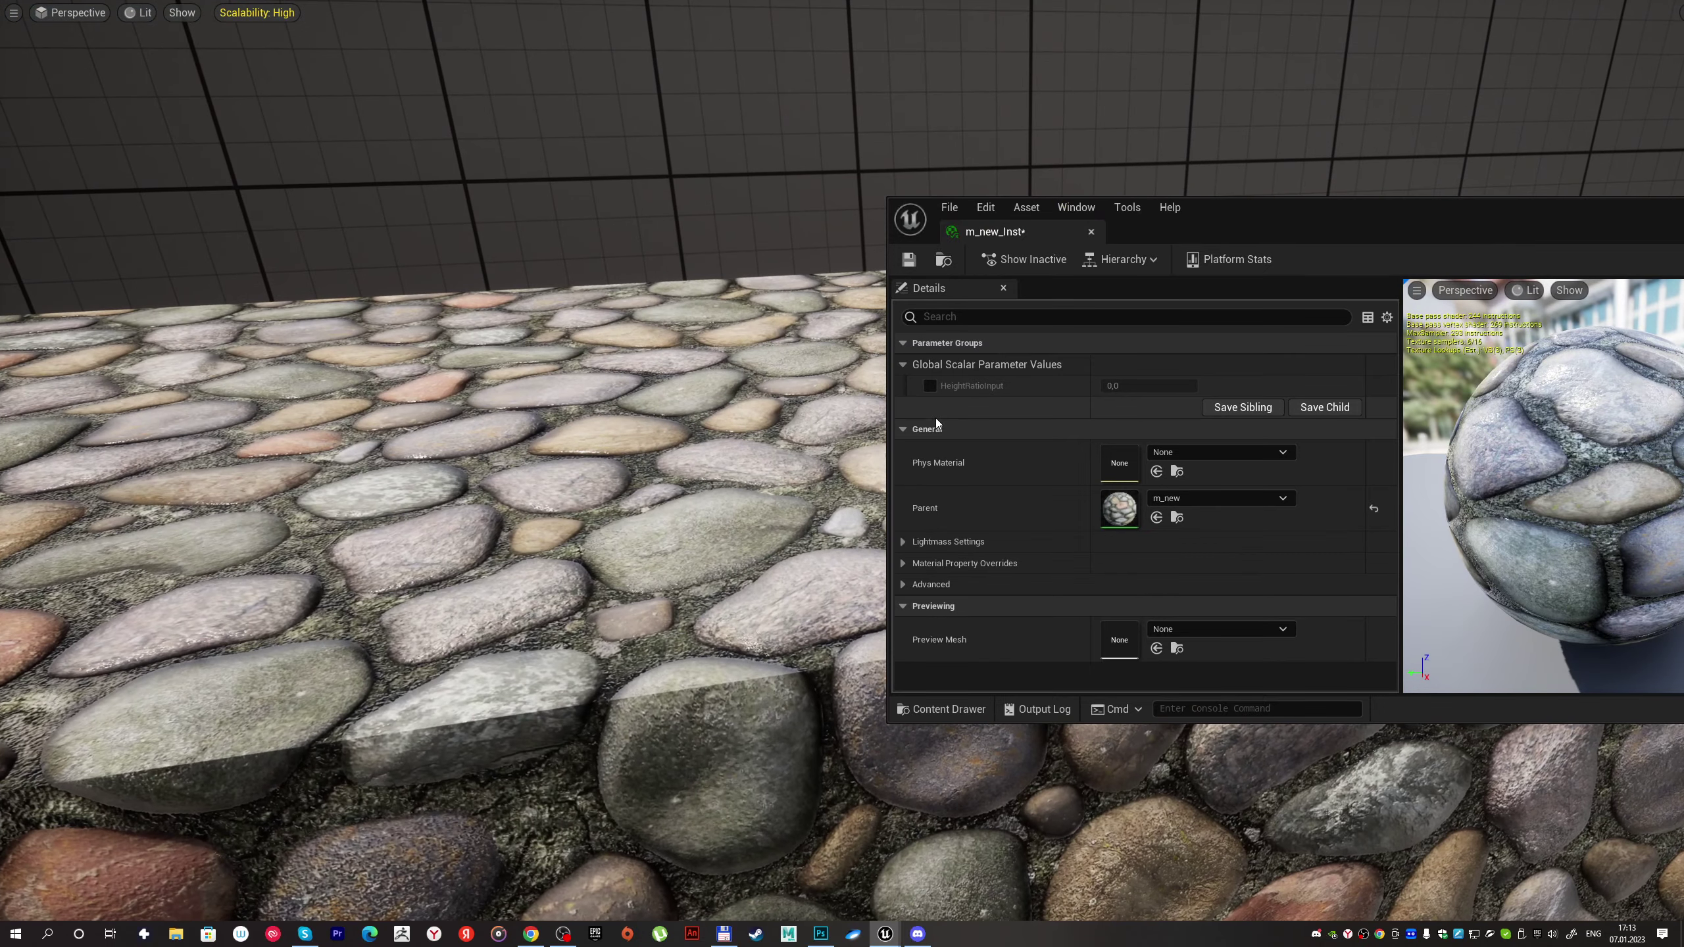
pyautogui.click(930, 385)
pyautogui.click(1136, 384)
pyautogui.write('0,05')
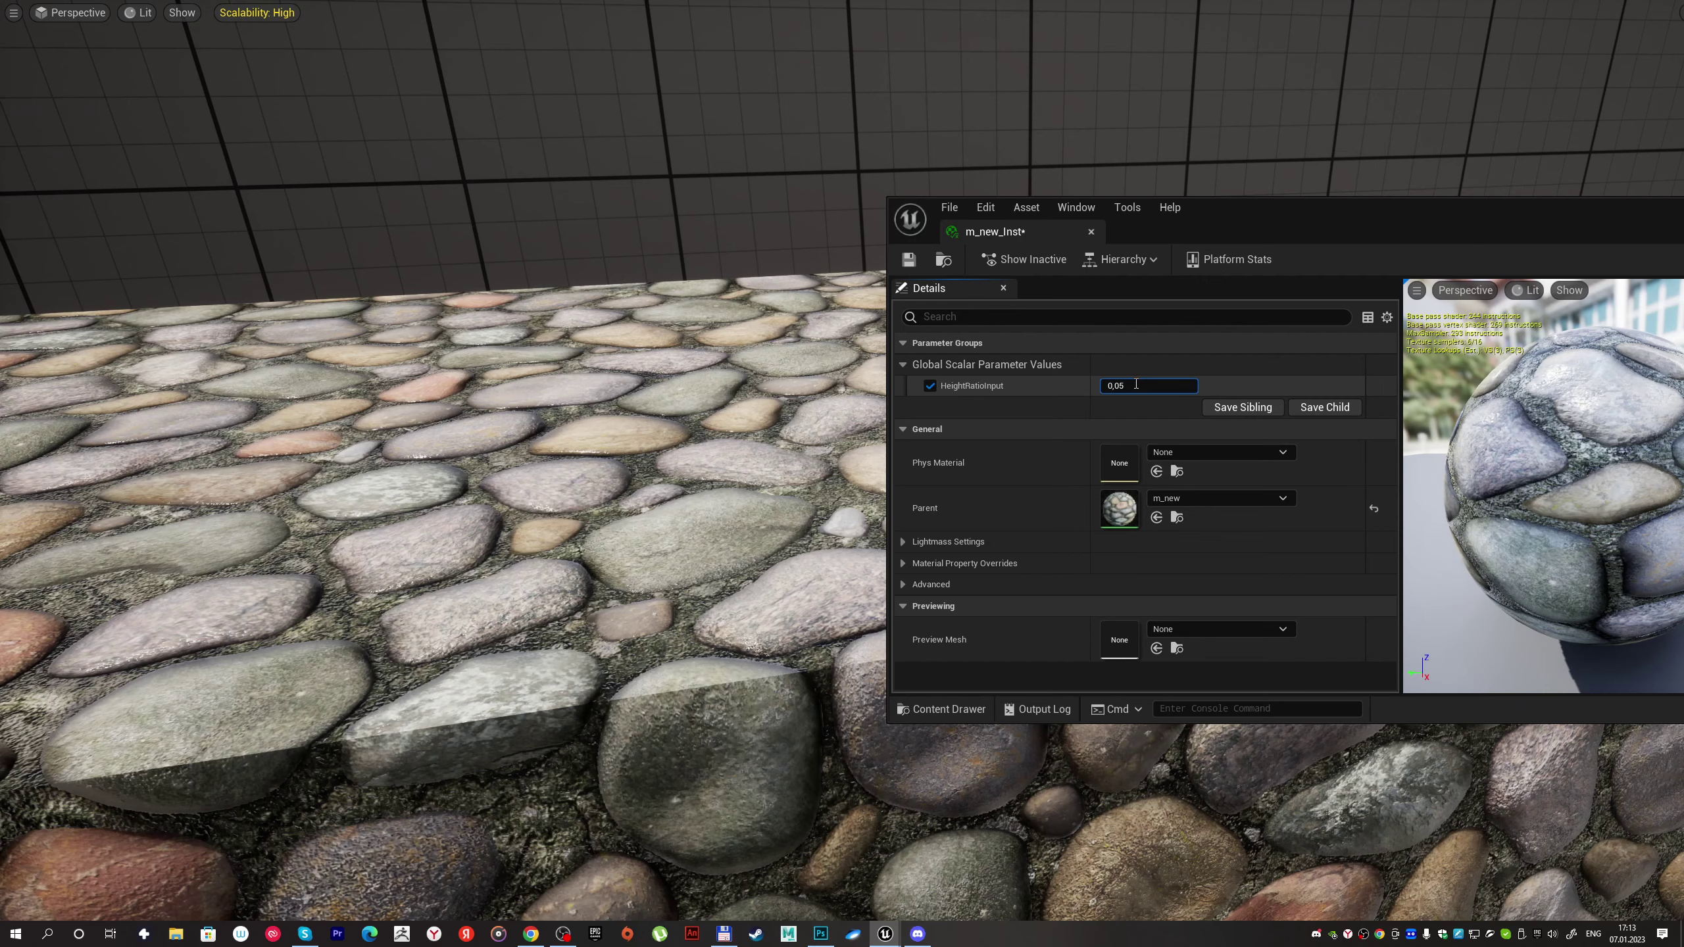
pyautogui.press('Return')
# Step: After inspecting the stones up close, lower HeightRatioInput to 0.04
pyautogui.moveTo(663, 398)
pyautogui.mouseDown(button='right')
pyautogui.moveTo(663, 372)
pyautogui.moveTo(703, 398)
pyautogui.mouseUp(button='right')
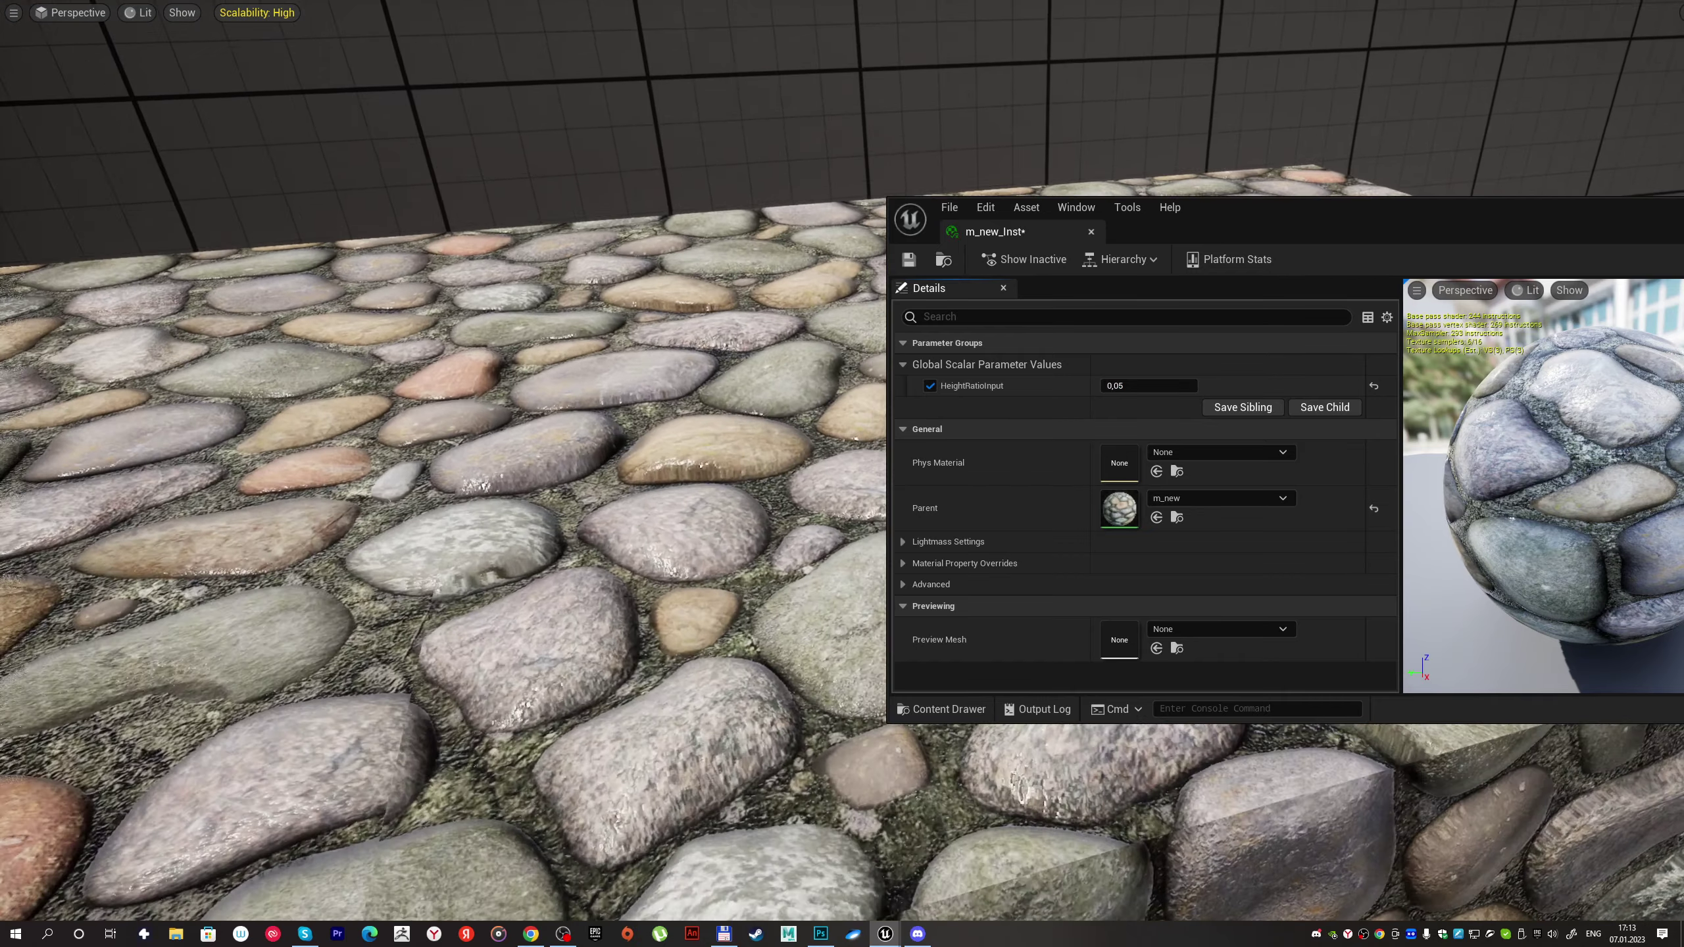
pyautogui.moveTo(663, 398); pyautogui.dragTo(663, 424, button='right')
pyautogui.click(1134, 386)
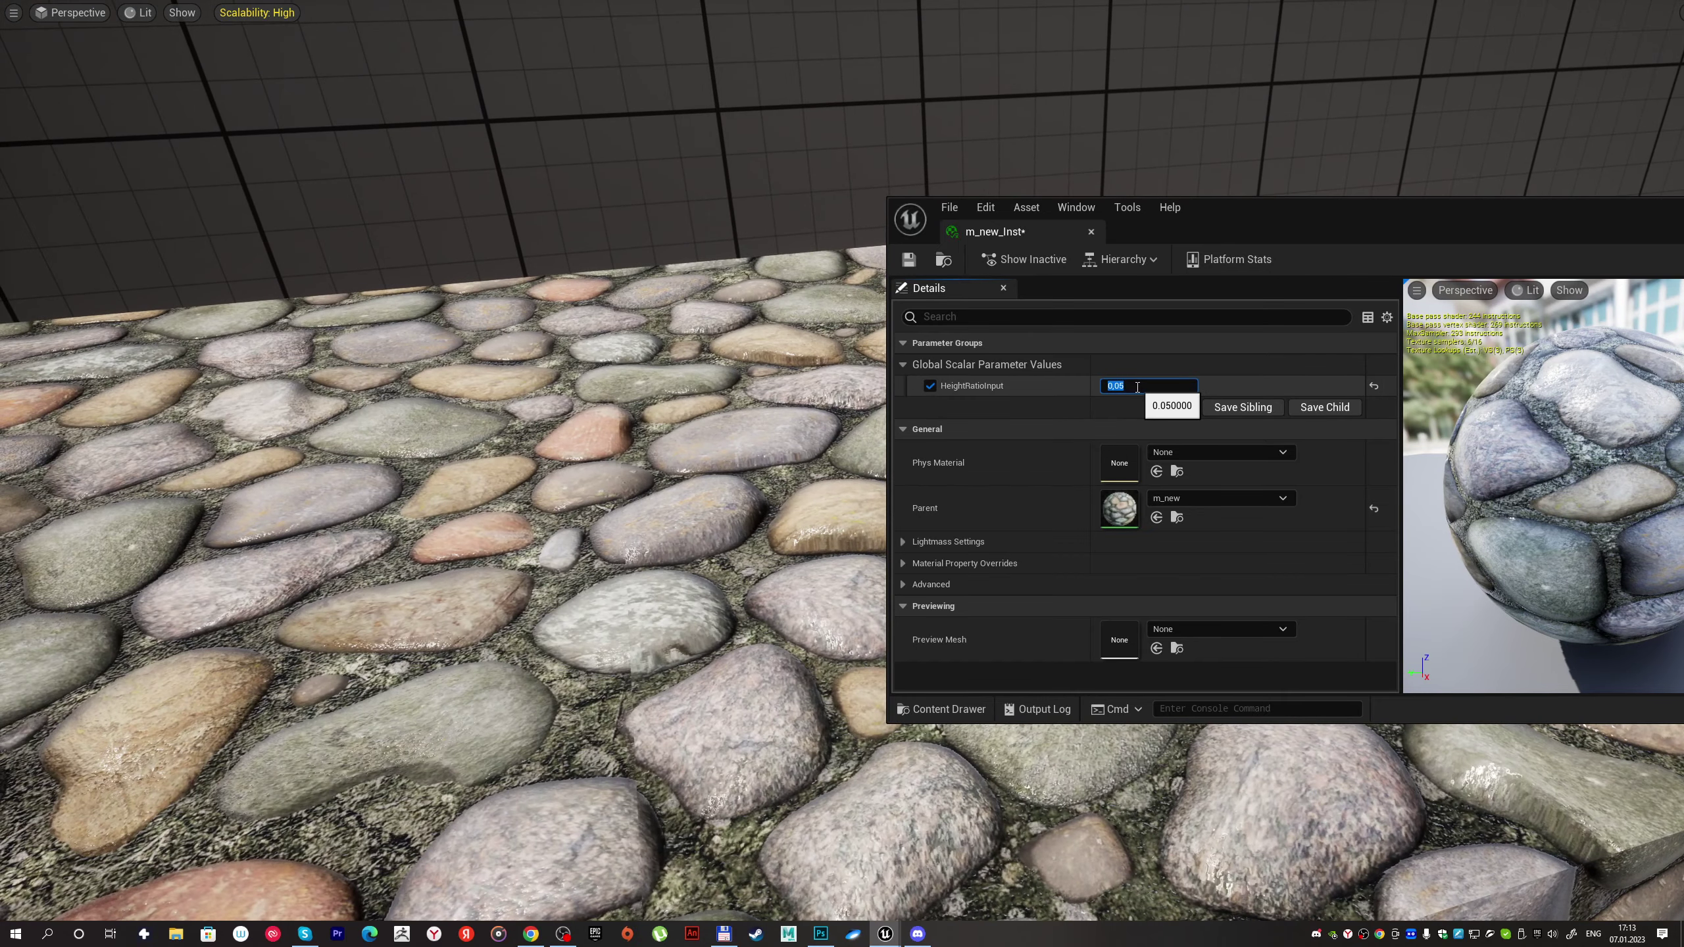
pyautogui.write('0')
pyautogui.press('Return')
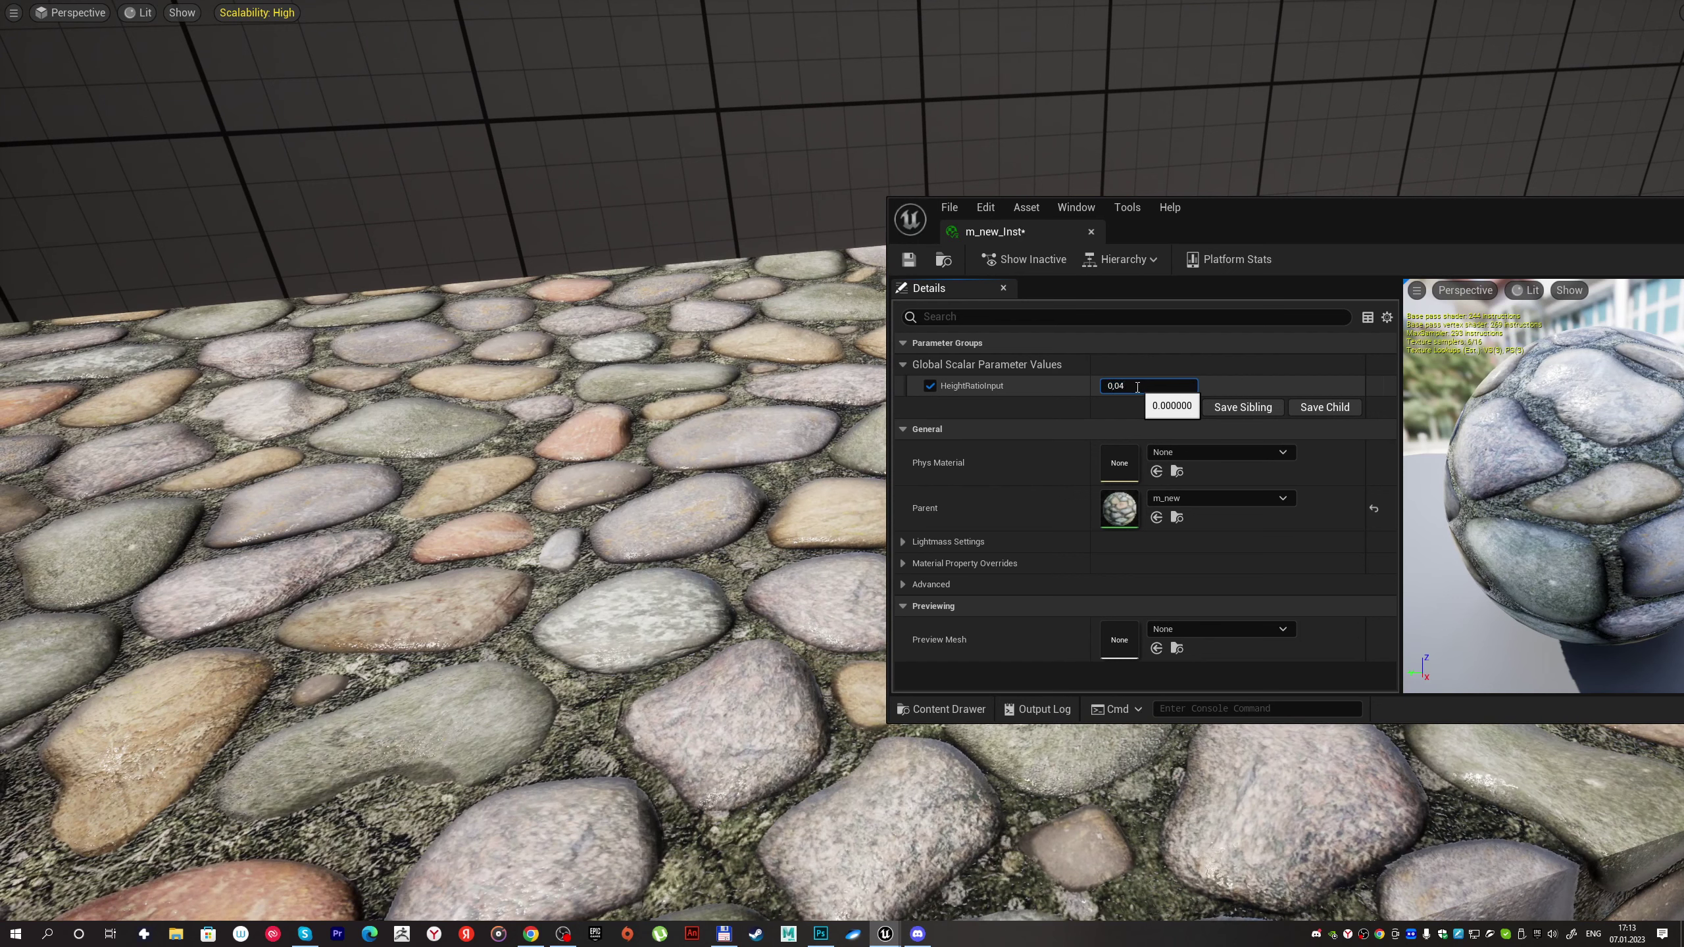
pyautogui.press('Return')
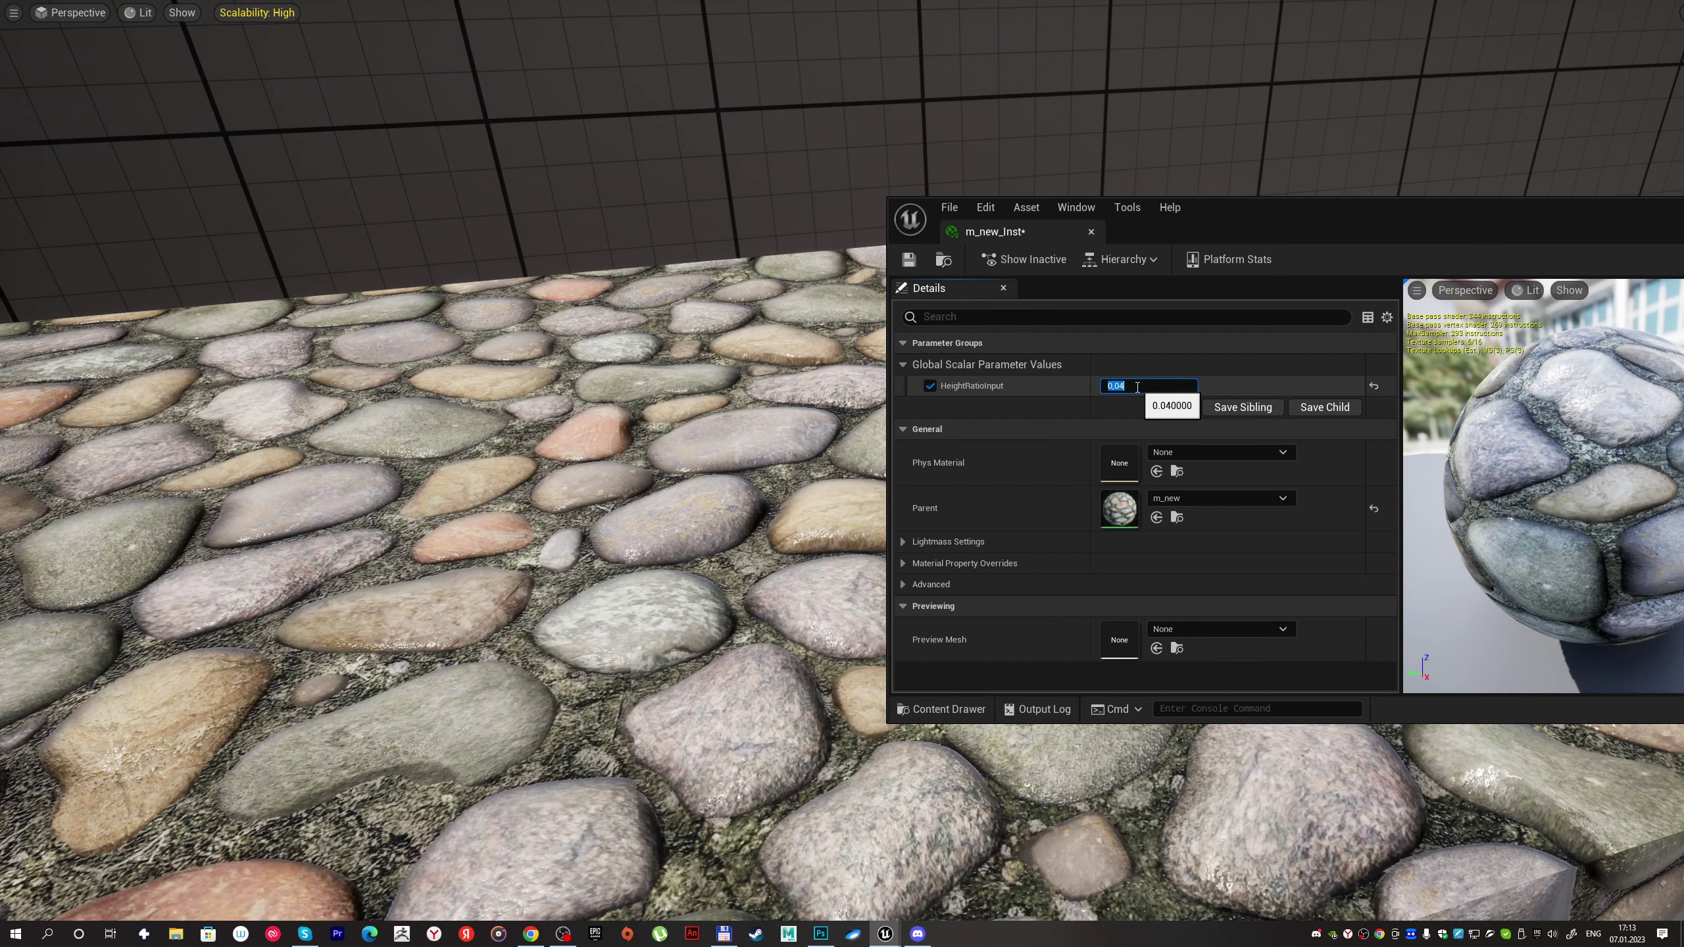
# Step: Toggle HeightRatioInput between 0 and 0.04 to compare flat and parallax stones
pyautogui.moveTo(875, 381); pyautogui.dragTo(875, 381, button='right')
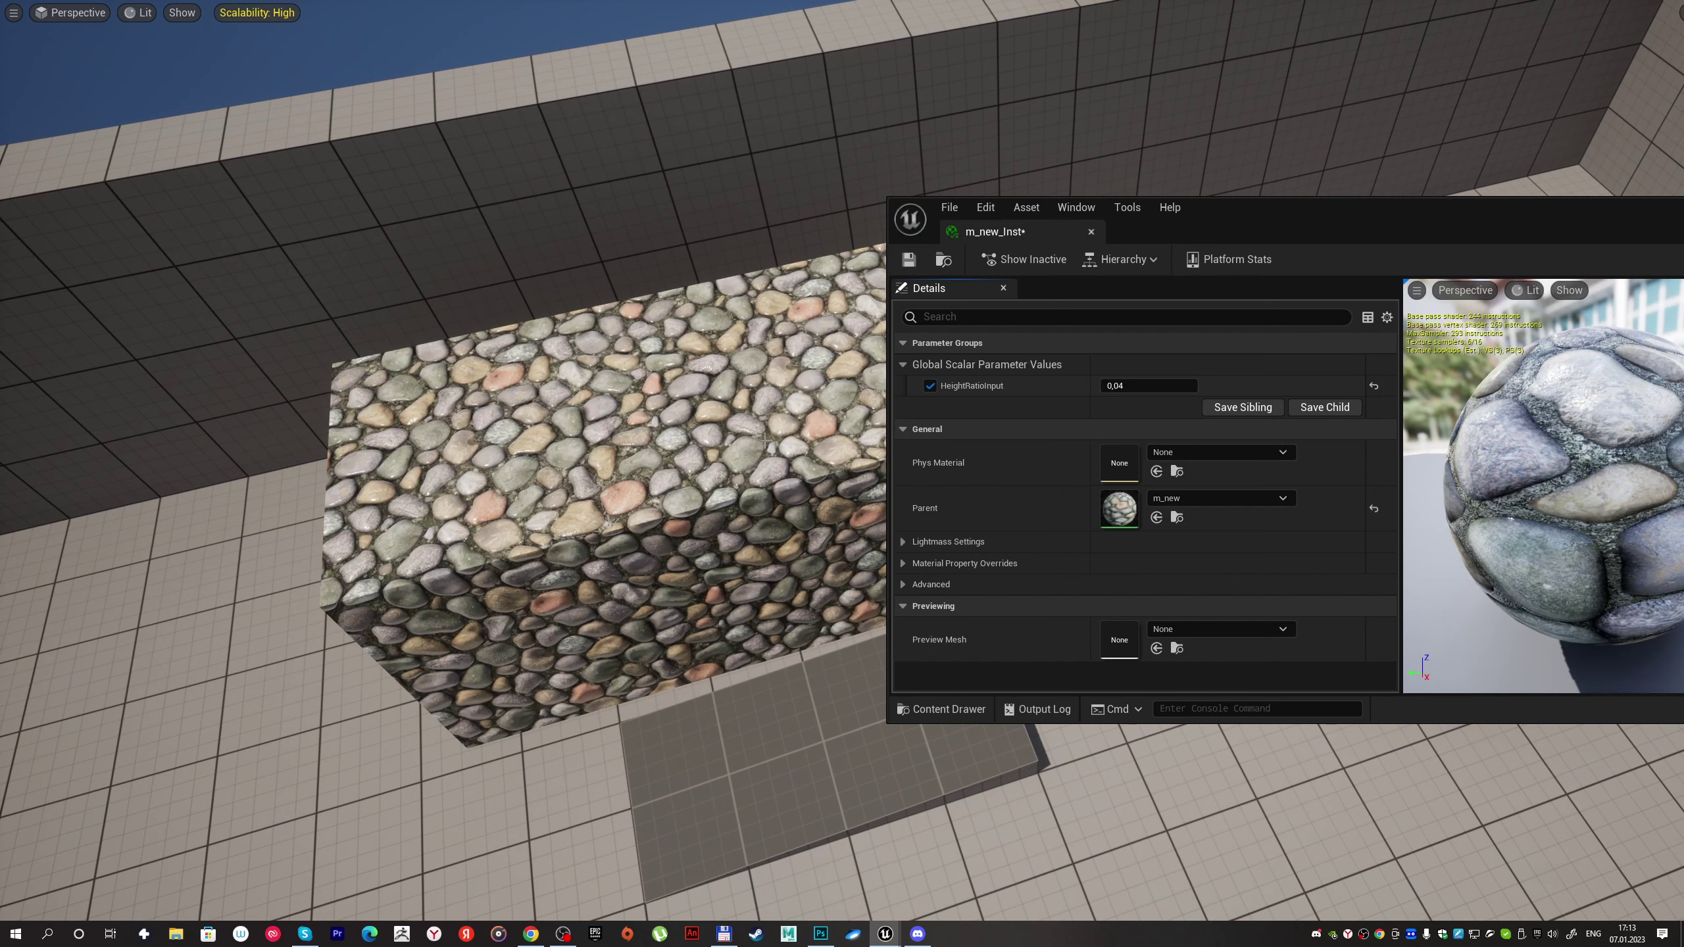
pyautogui.click(1153, 388)
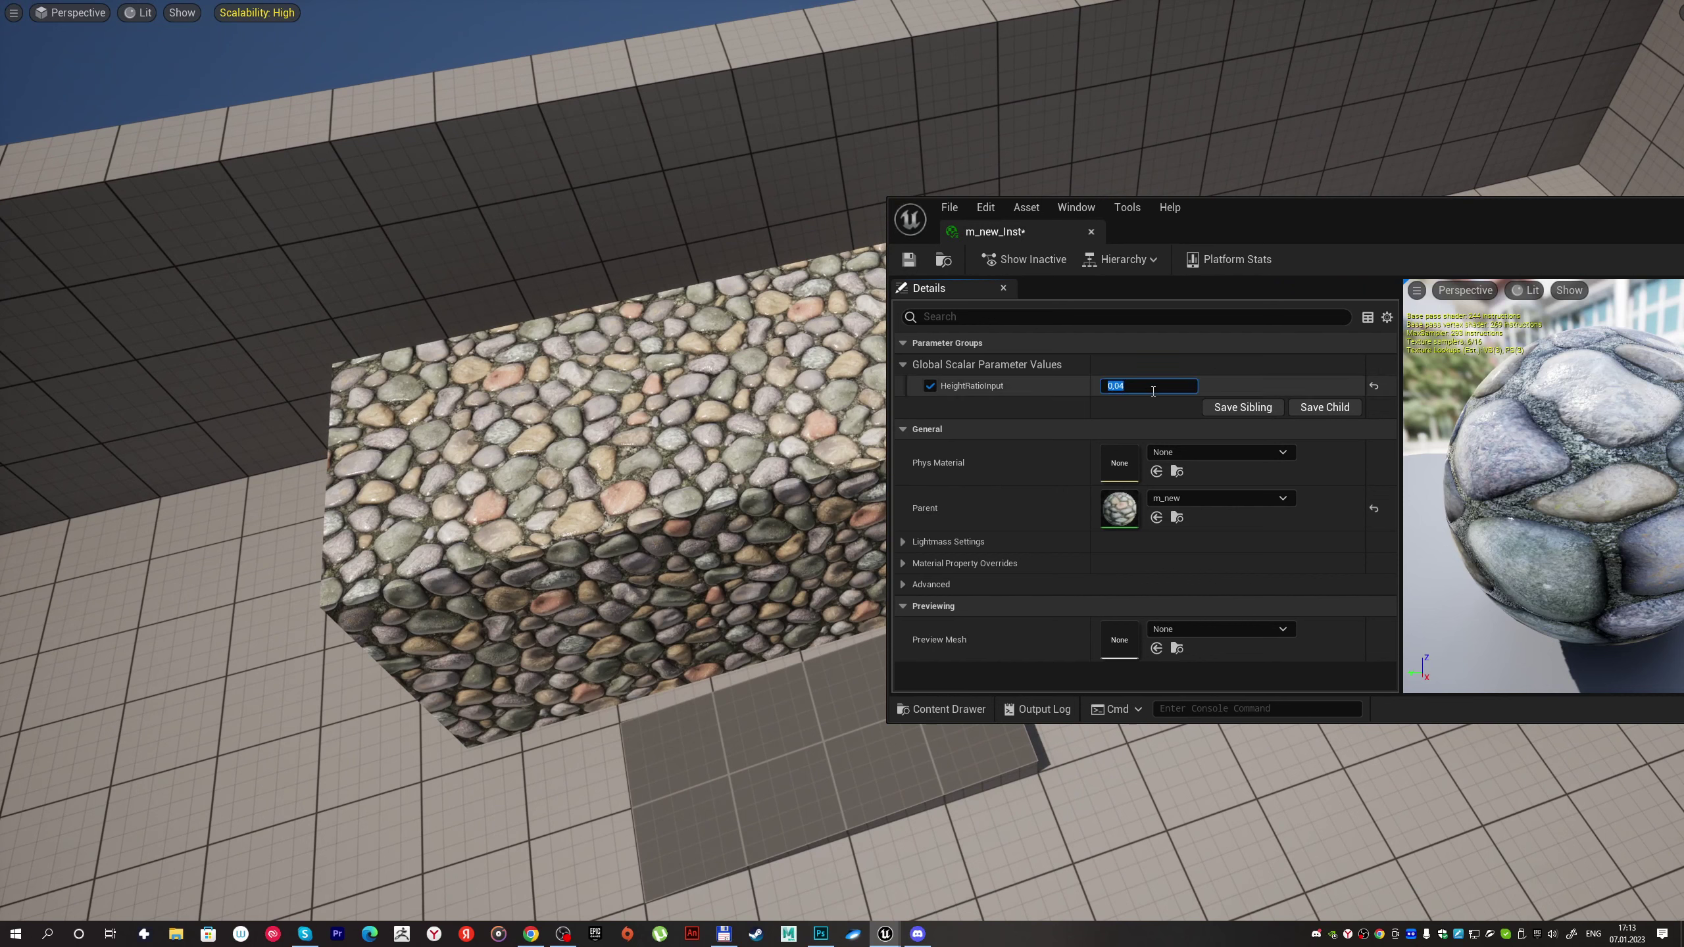
pyautogui.press('Return')
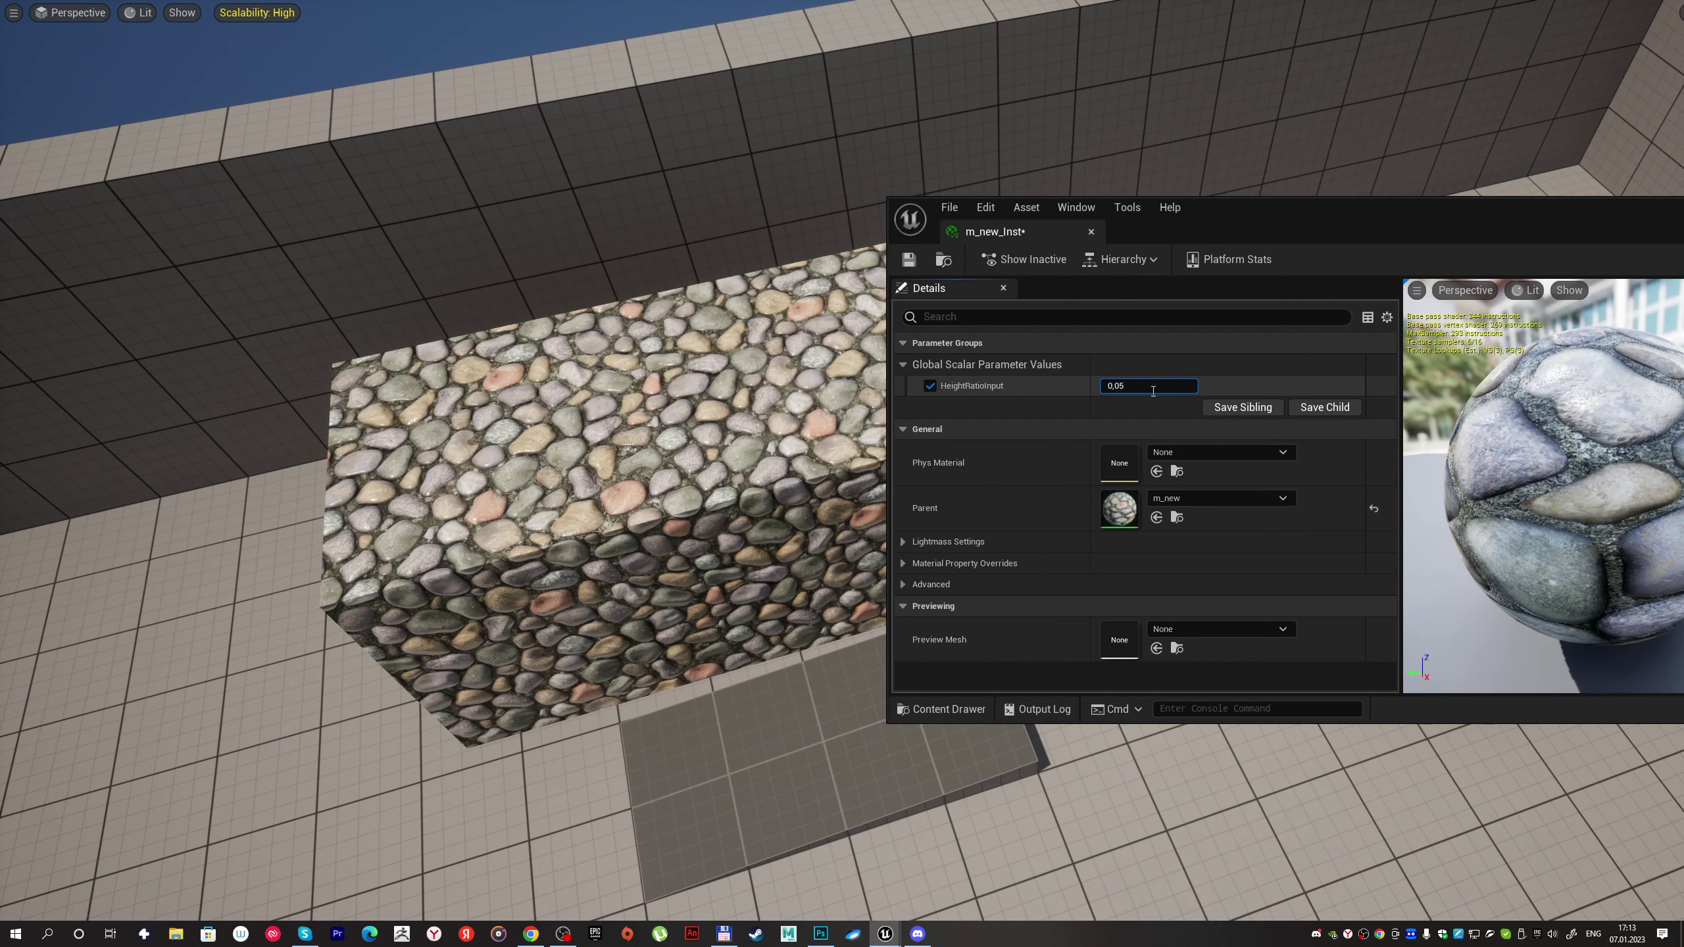
pyautogui.write('0.04')
pyautogui.press('Return')
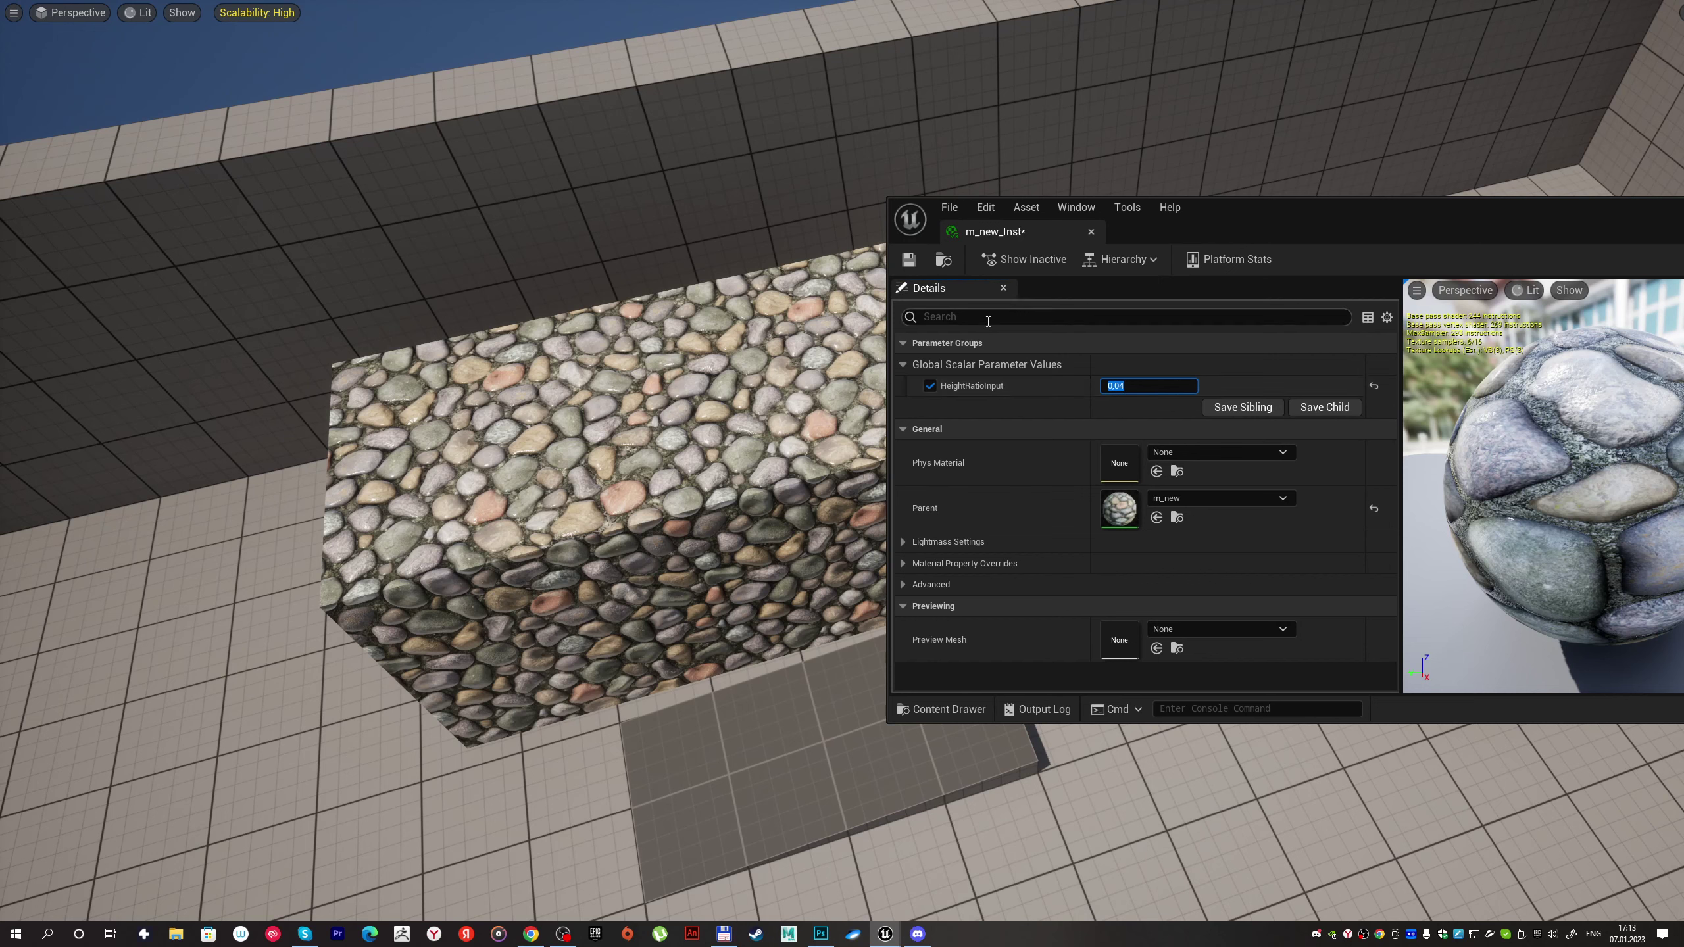
pyautogui.moveTo(663, 465); pyautogui.dragTo(663, 335, button='right')
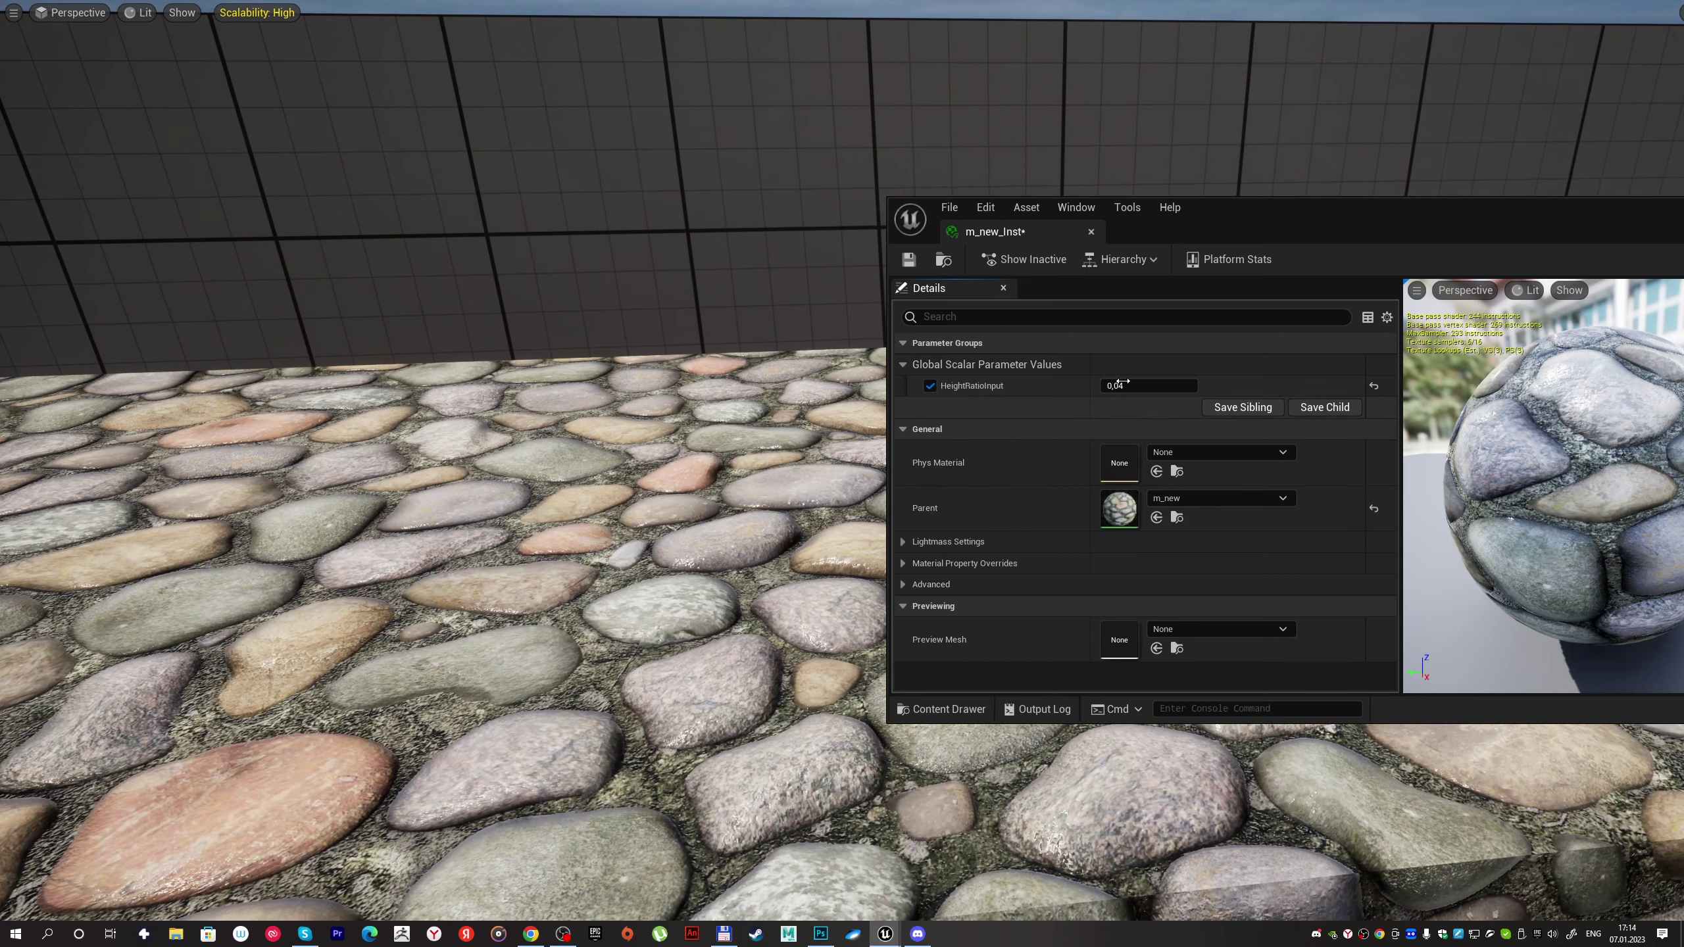
# Step: Repeat the 0 vs 0.04 comparison from a tilted view, keep 0.04, and close m_new_Inst
pyautogui.click(1133, 384)
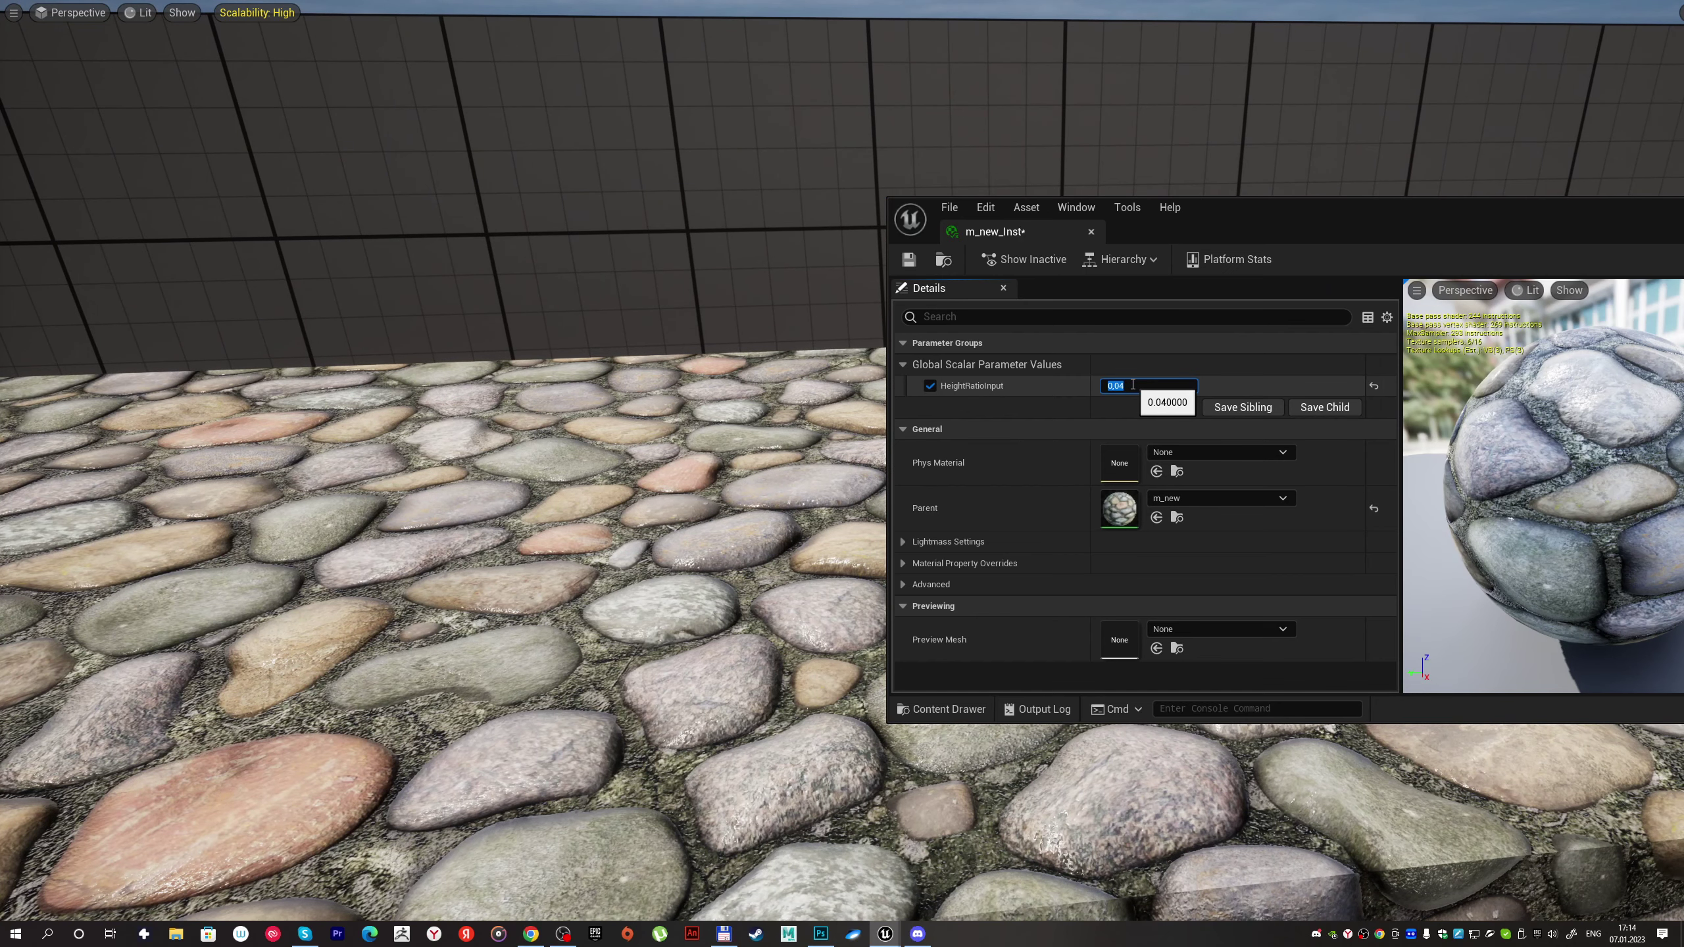
pyautogui.write('0')
pyautogui.press('Return')
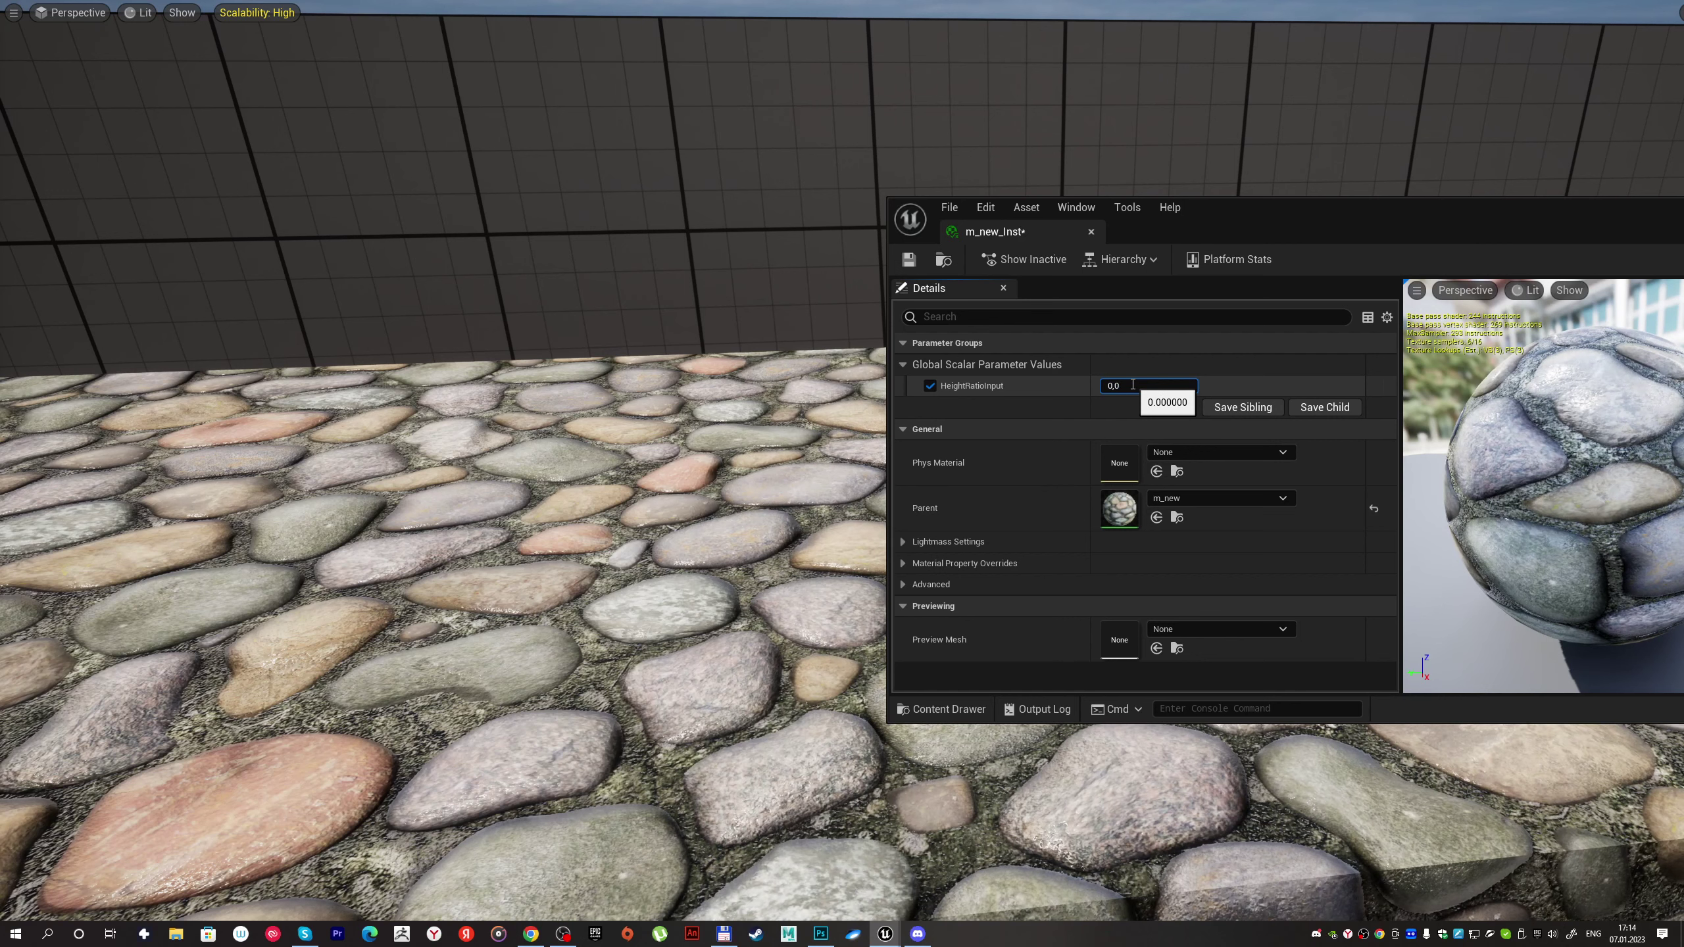
pyautogui.write('4')
pyautogui.press('Return')
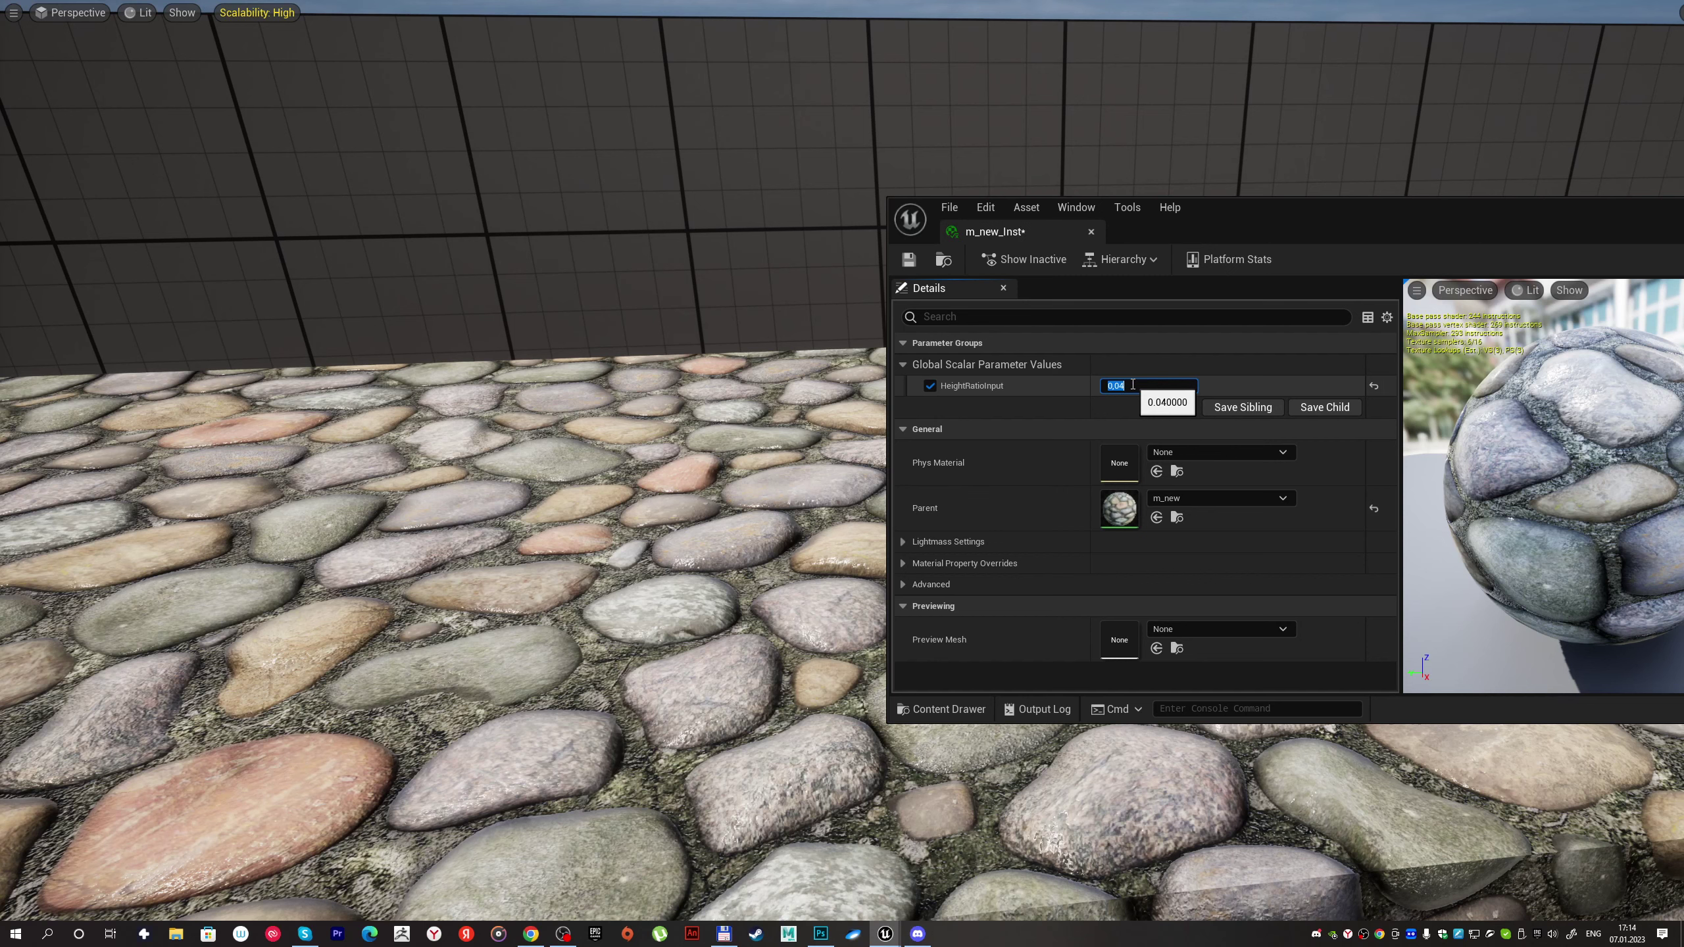
pyautogui.click(1091, 232)
pyautogui.moveTo(790, 411)
pyautogui.mouseDown(button='right')
pyautogui.moveTo(830, 424)
pyautogui.moveTo(785, 442)
pyautogui.mouseUp(button='right')
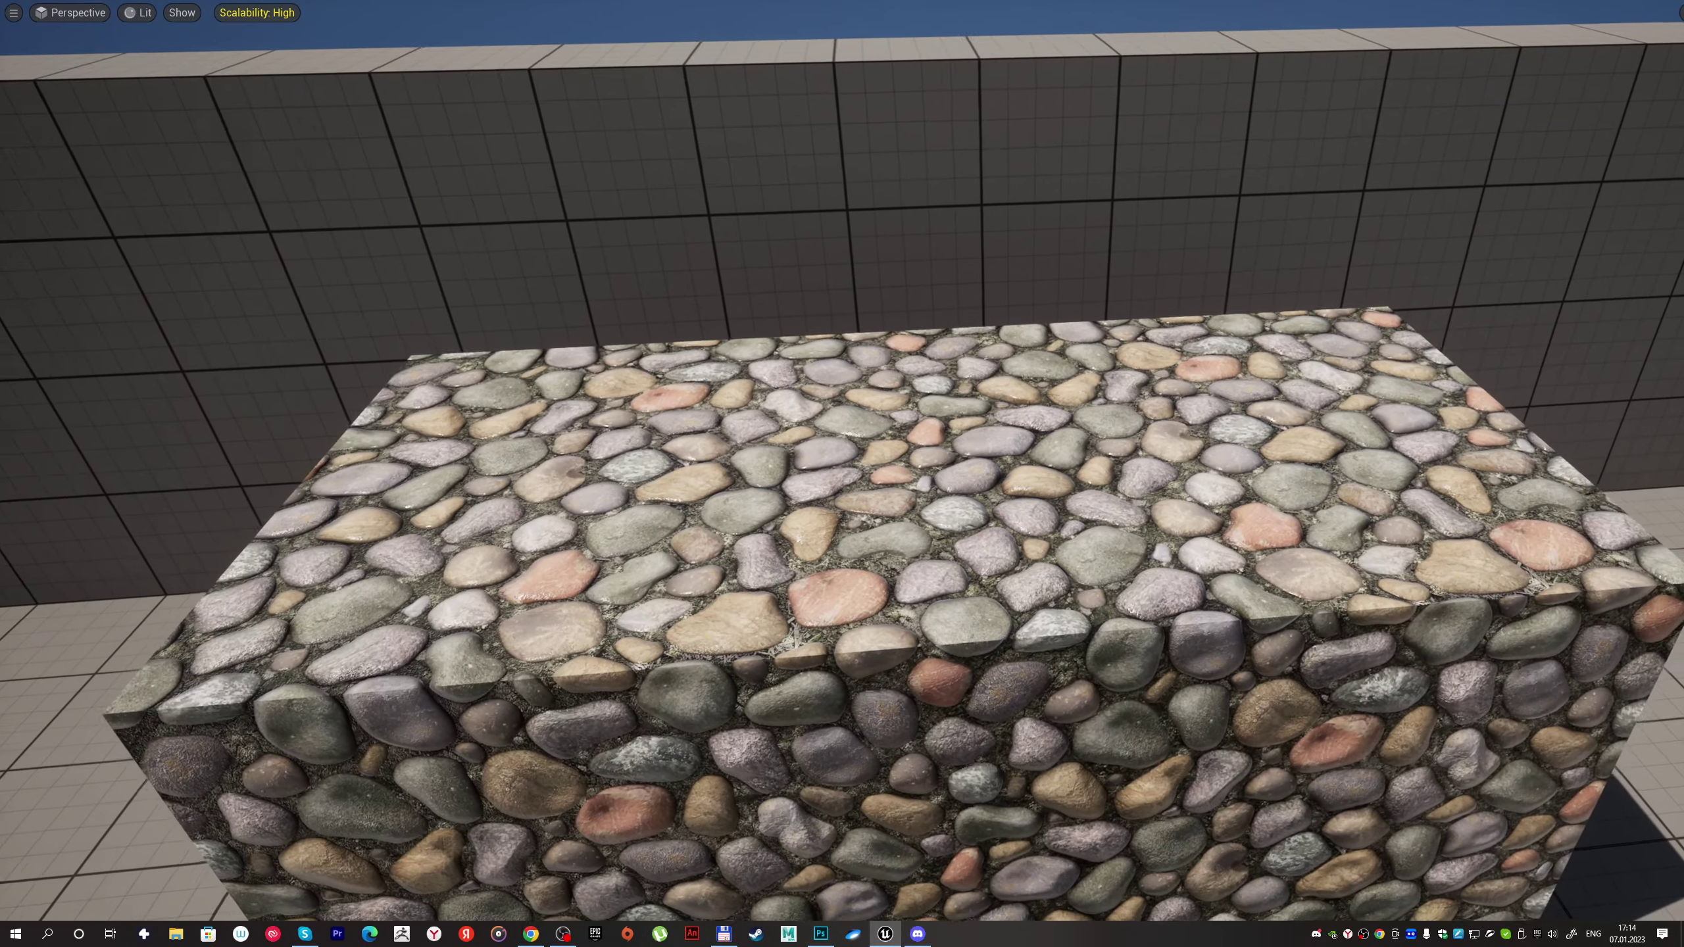
# Step: Leave fullscreen mode and reopen m_new maximized, reviewing the BumpOffset and HeightRatioInput nodes
pyautogui.press('F11')
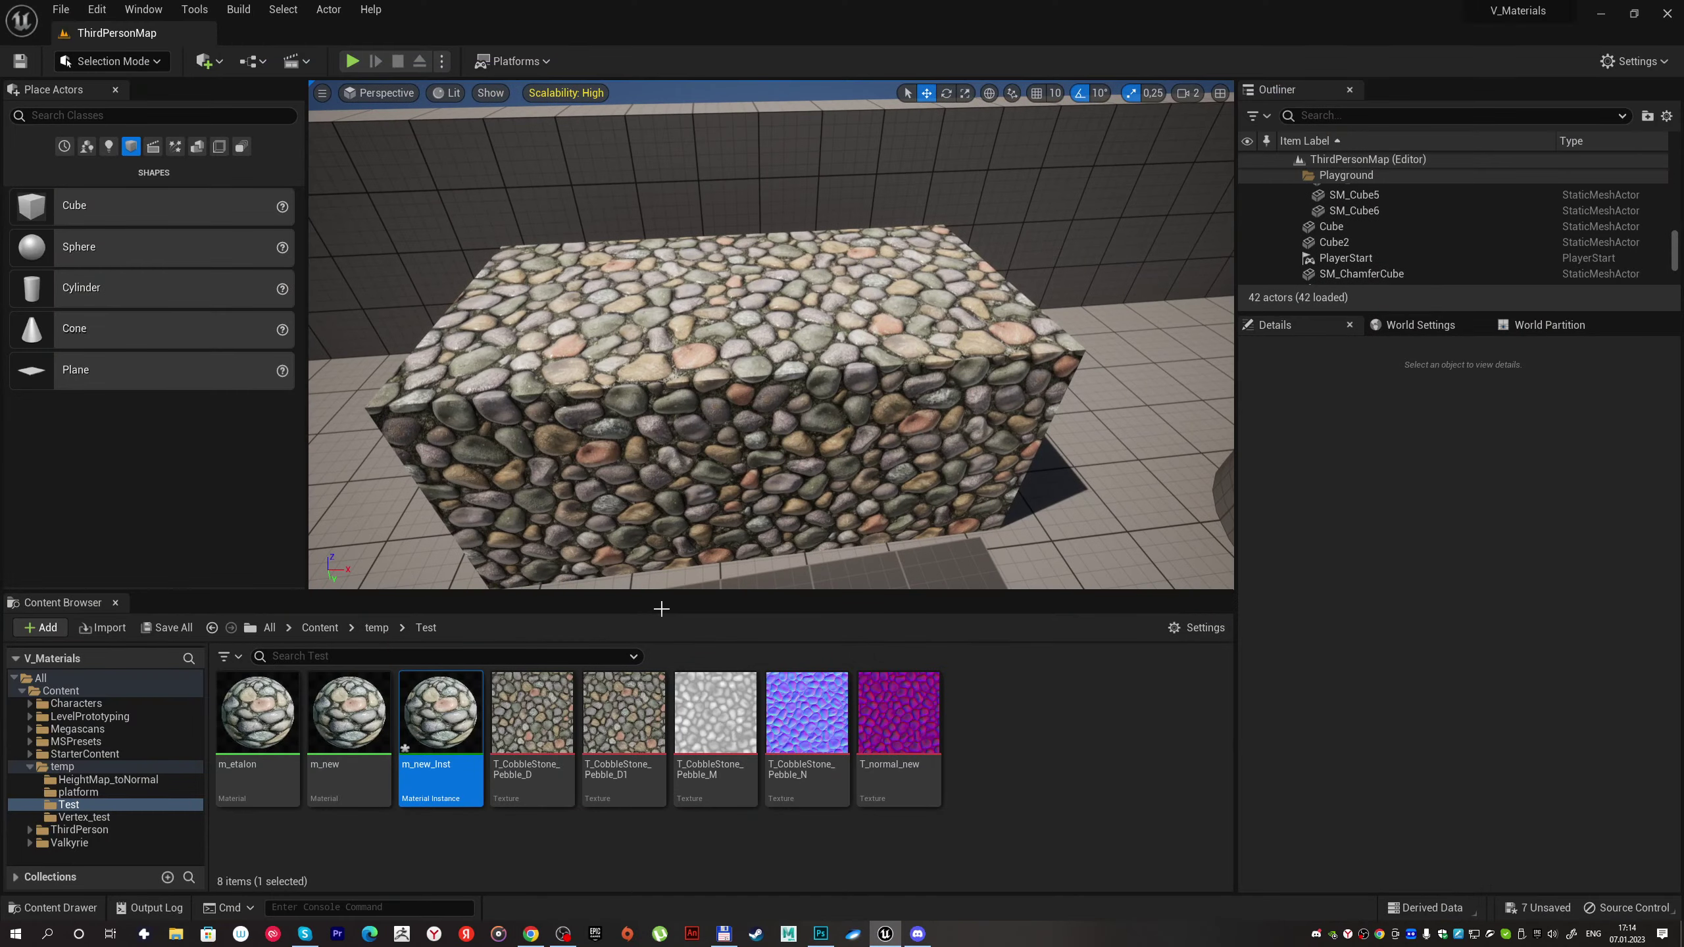
pyautogui.doubleClick(348, 713)
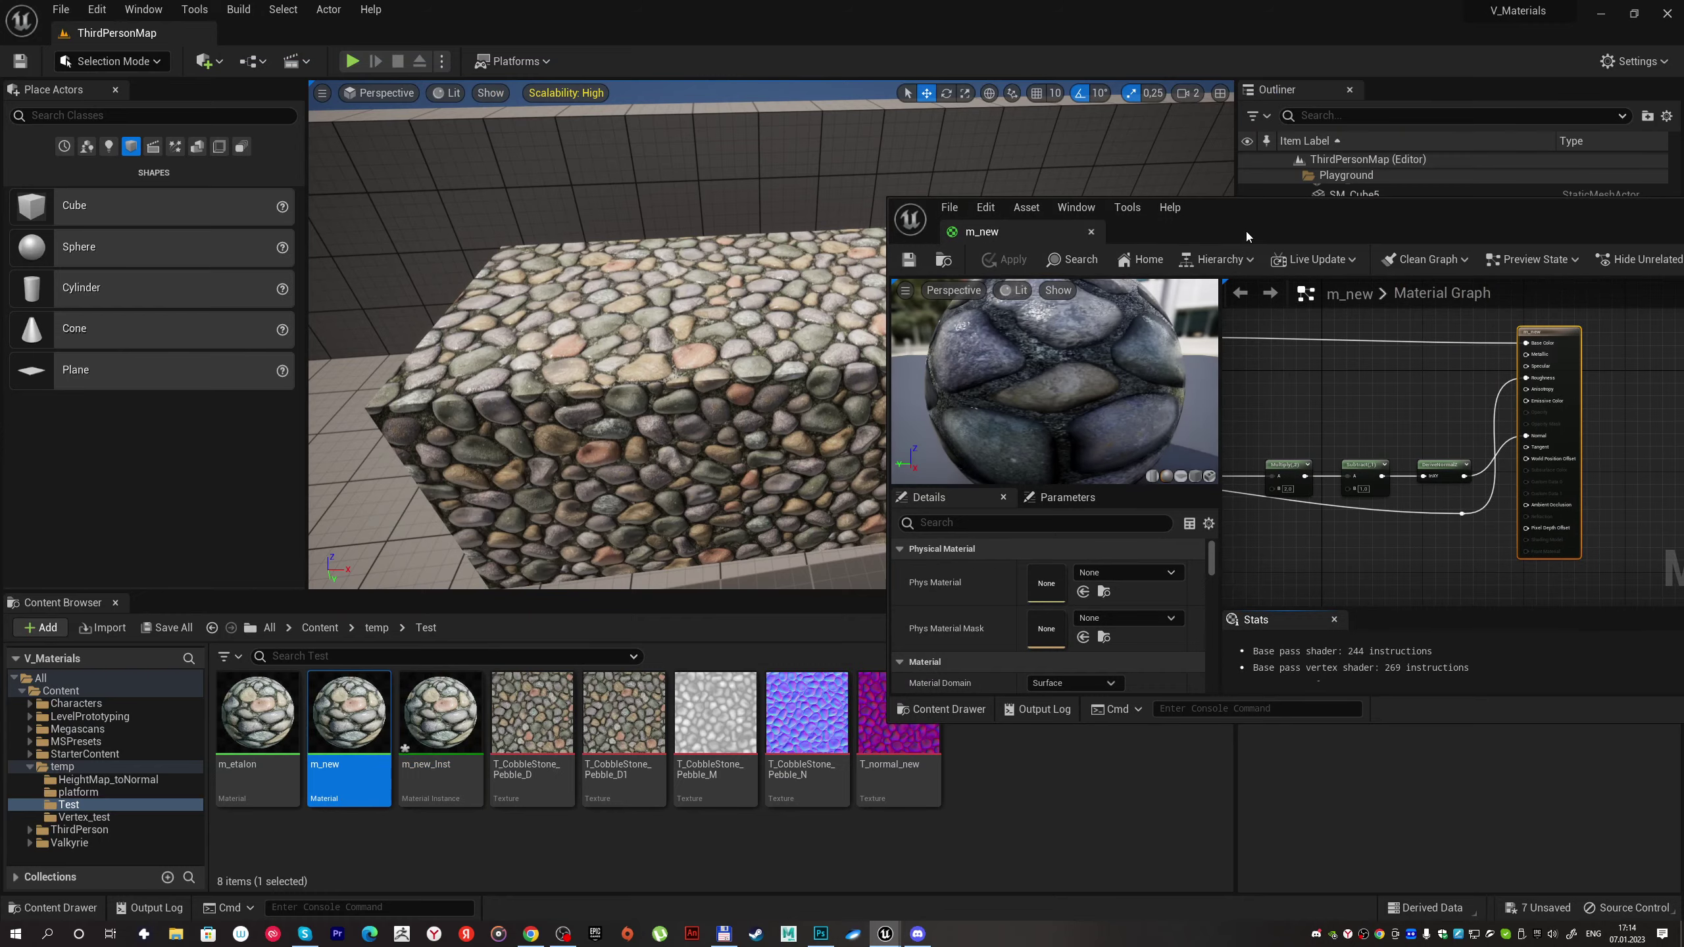
pyautogui.doubleClick(1277, 221)
pyautogui.scroll(3, 920, 524)
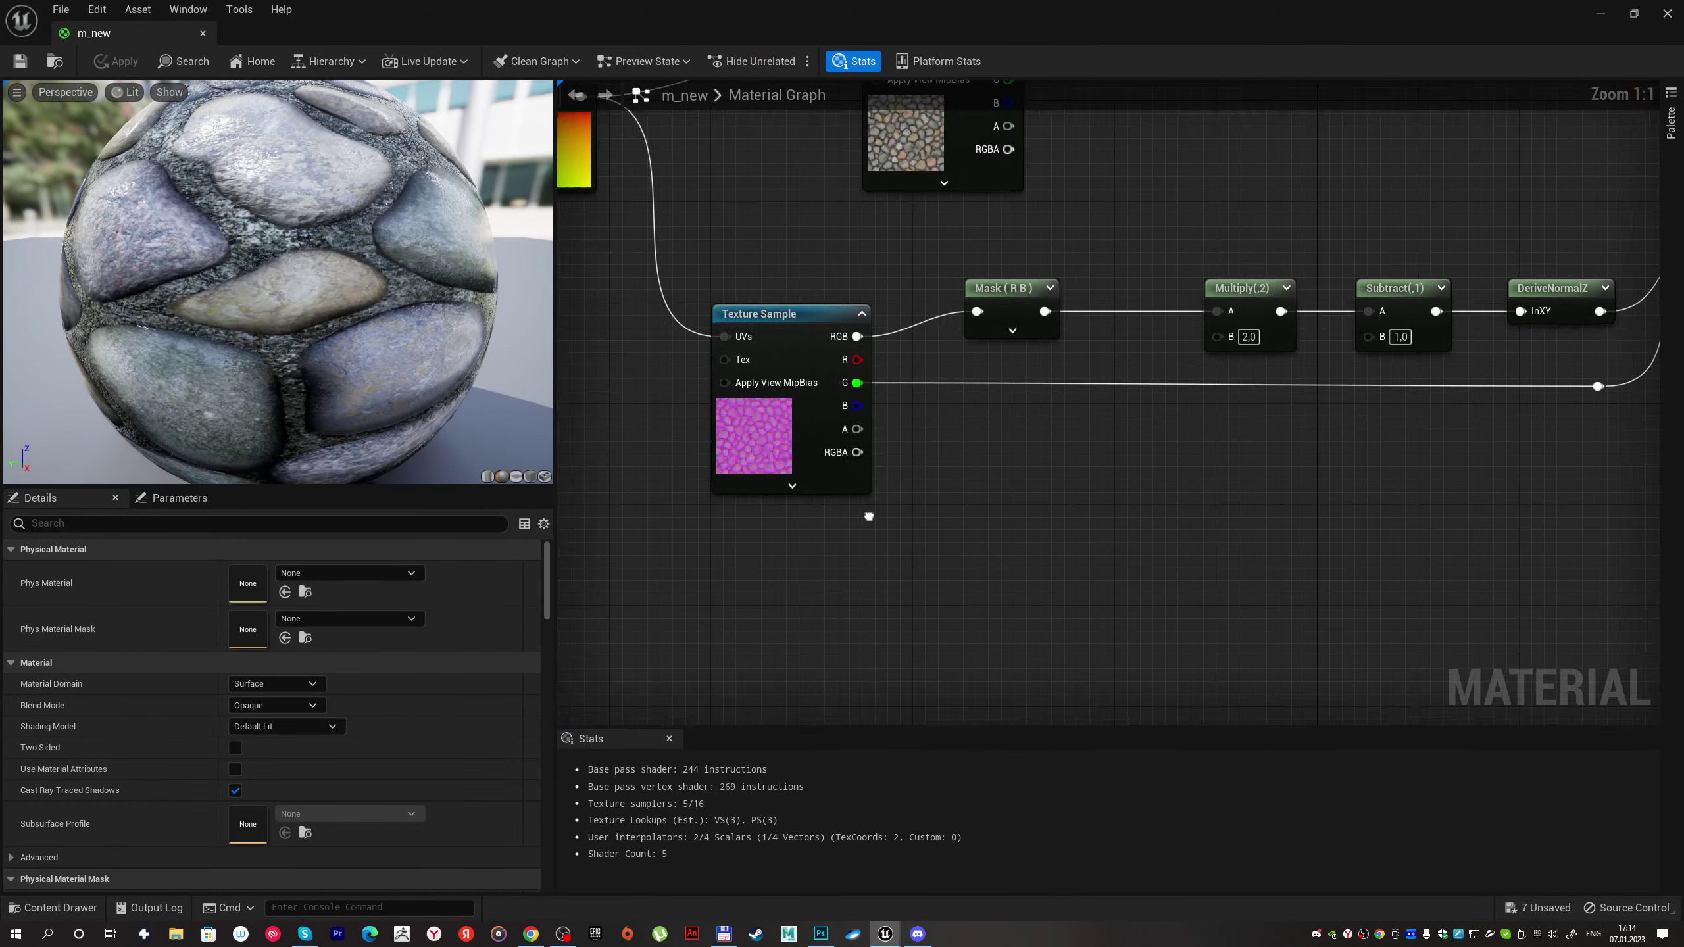
pyautogui.moveTo(868, 516); pyautogui.dragTo(1150, 684, button='right')
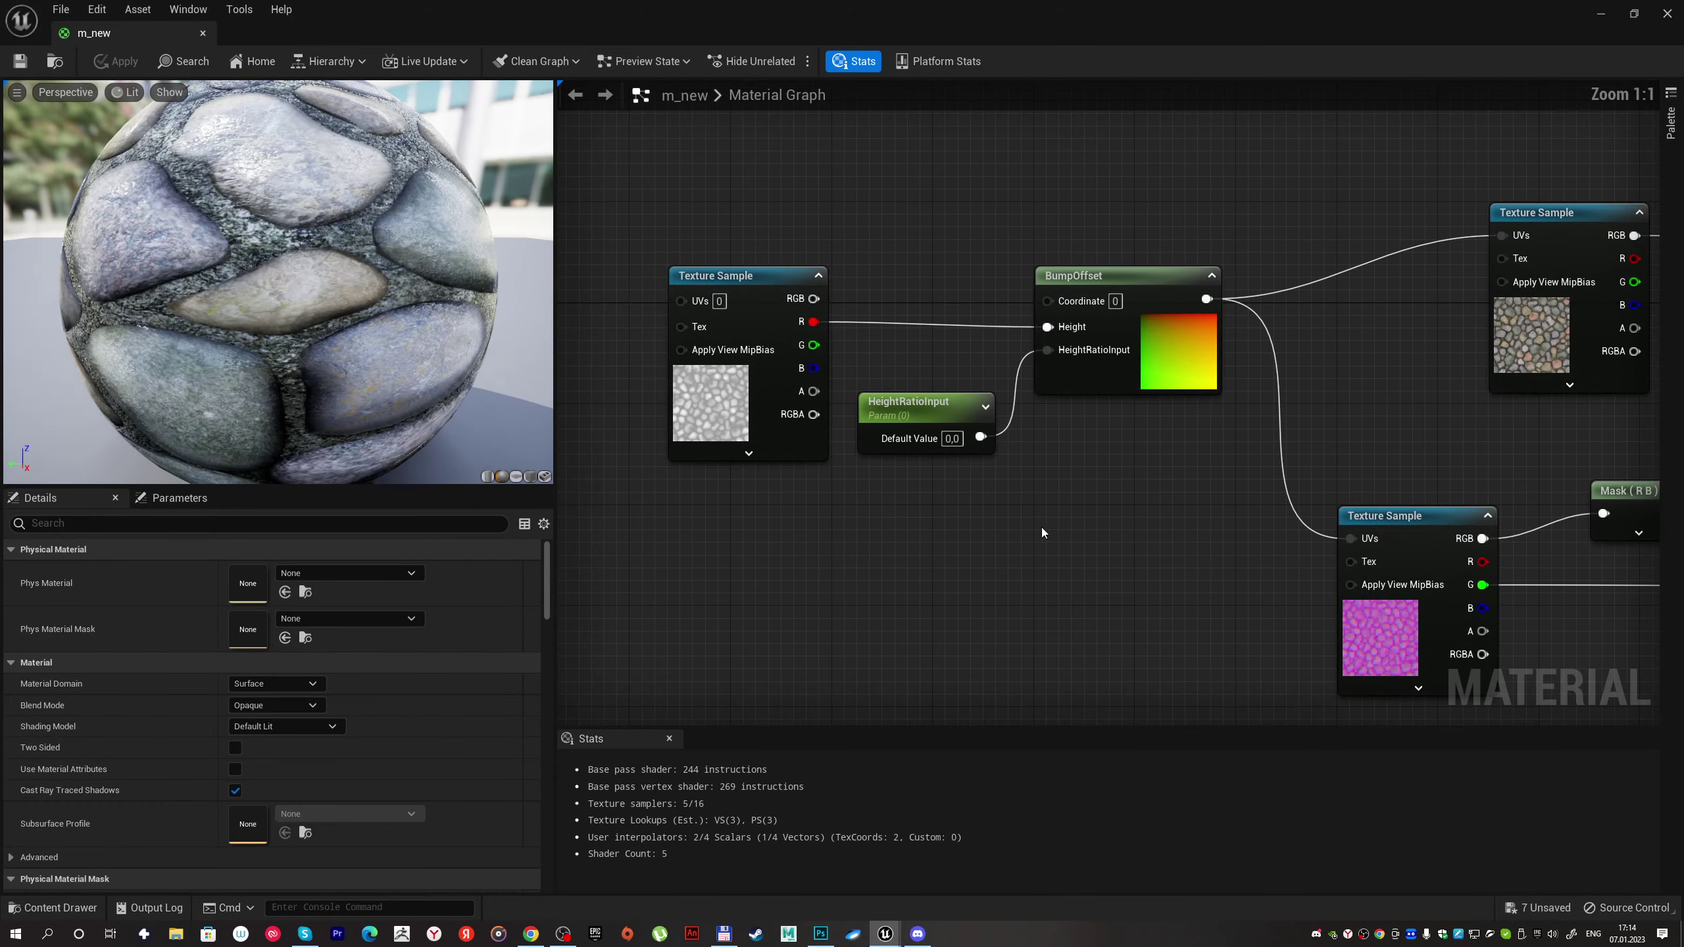
pyautogui.moveTo(1042, 534); pyautogui.dragTo(1005, 573, button='right')
pyautogui.click(697, 330)
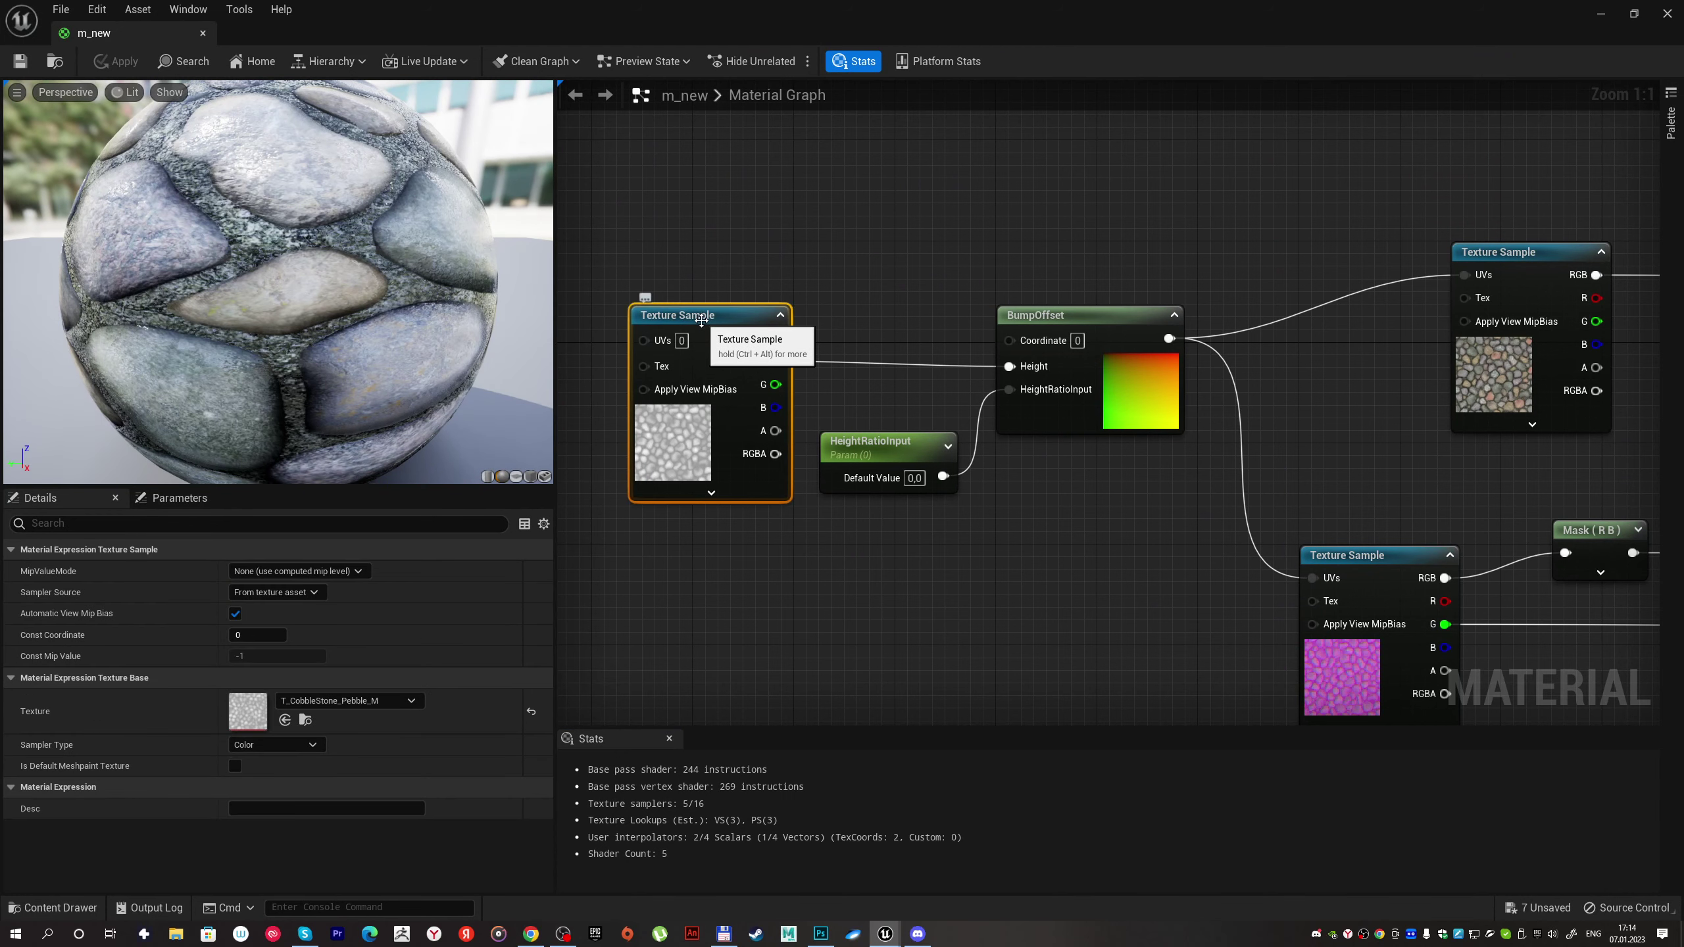
pyautogui.click(1112, 323)
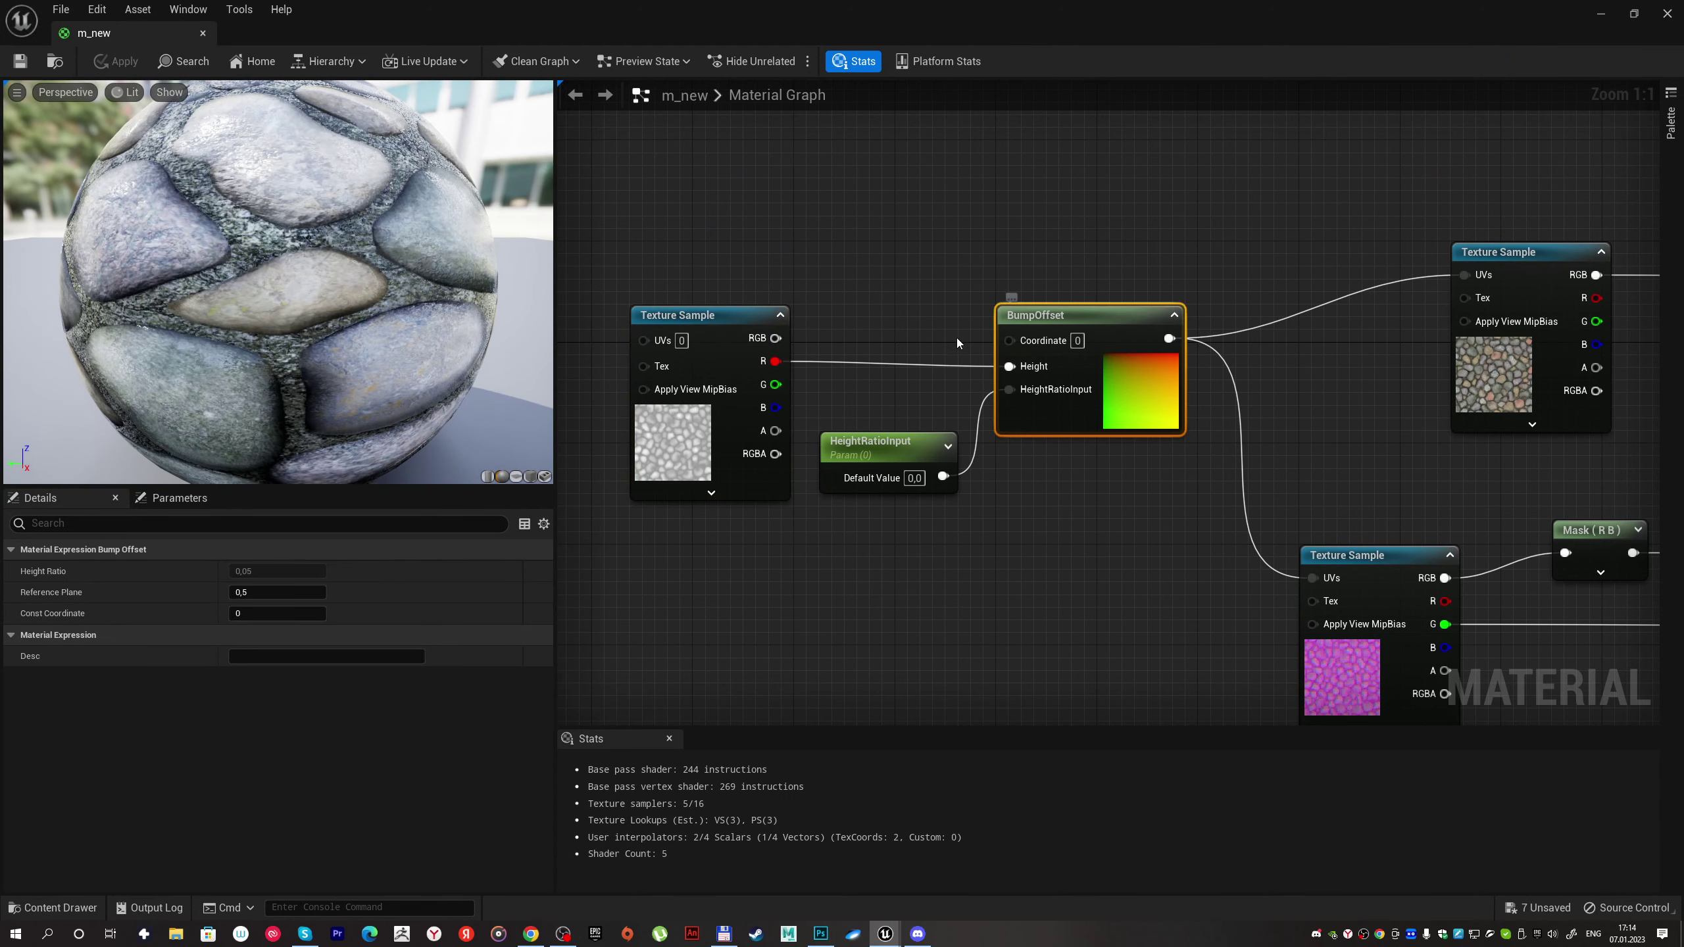
pyautogui.click(881, 442)
# Step: Move the m_new output node far right and raise DeriveNormalZ to free space
pyautogui.moveTo(1133, 489); pyautogui.dragTo(846, 455, button='right')
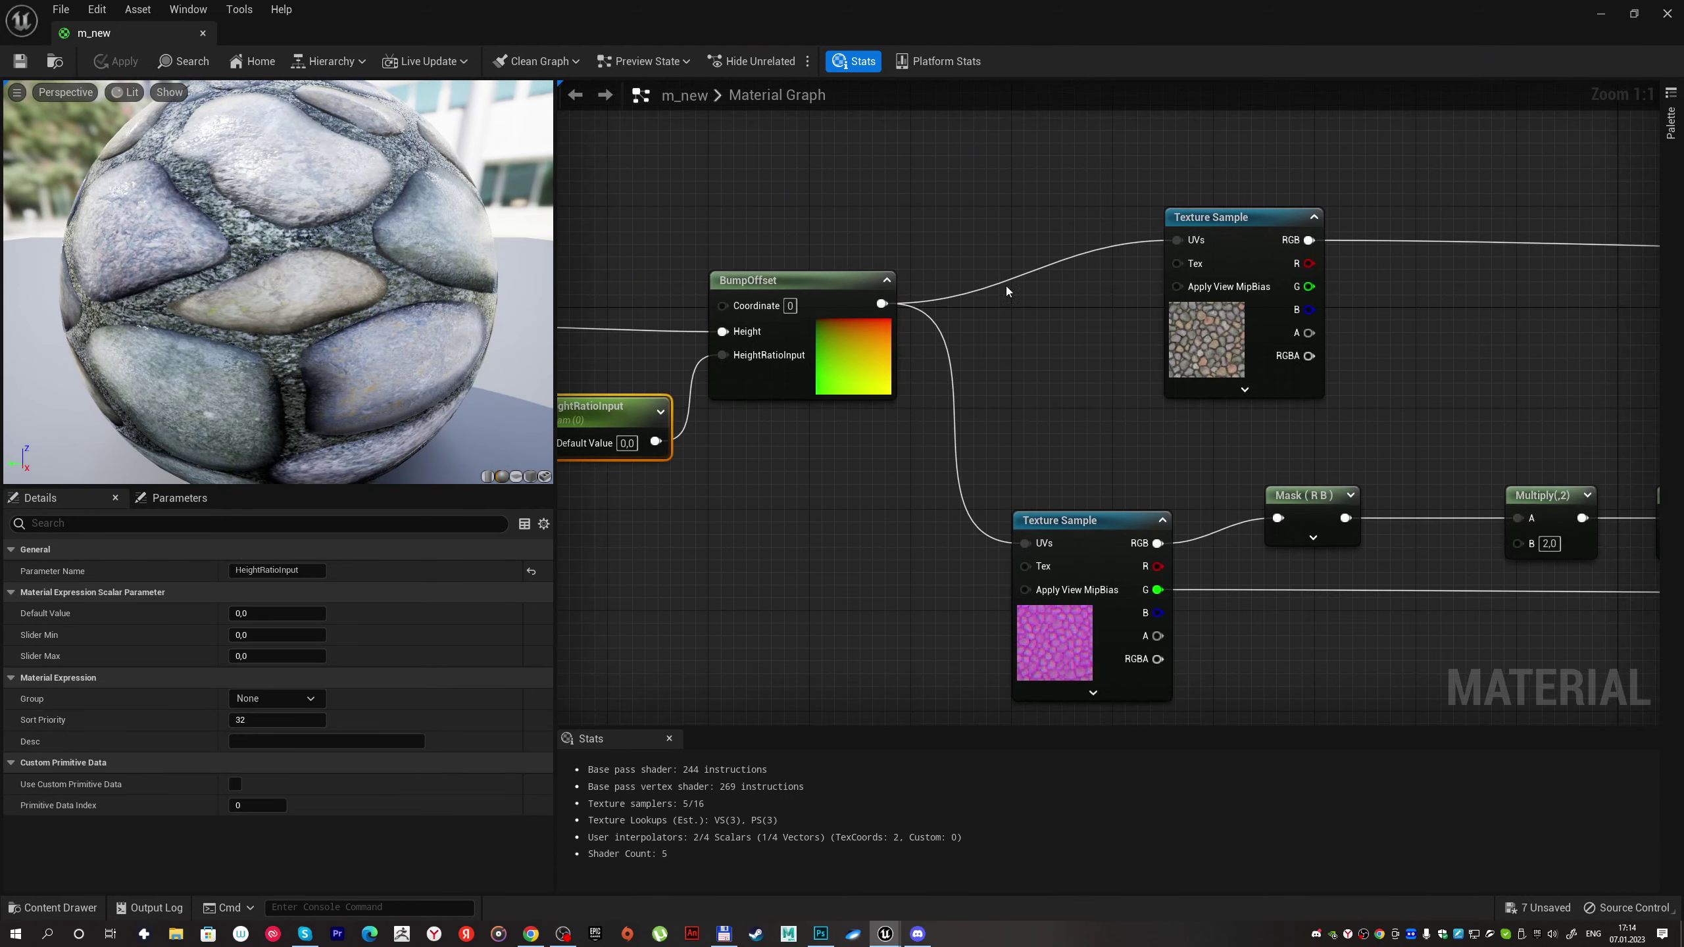
pyautogui.moveTo(1382, 405); pyautogui.dragTo(831, 364, button='right')
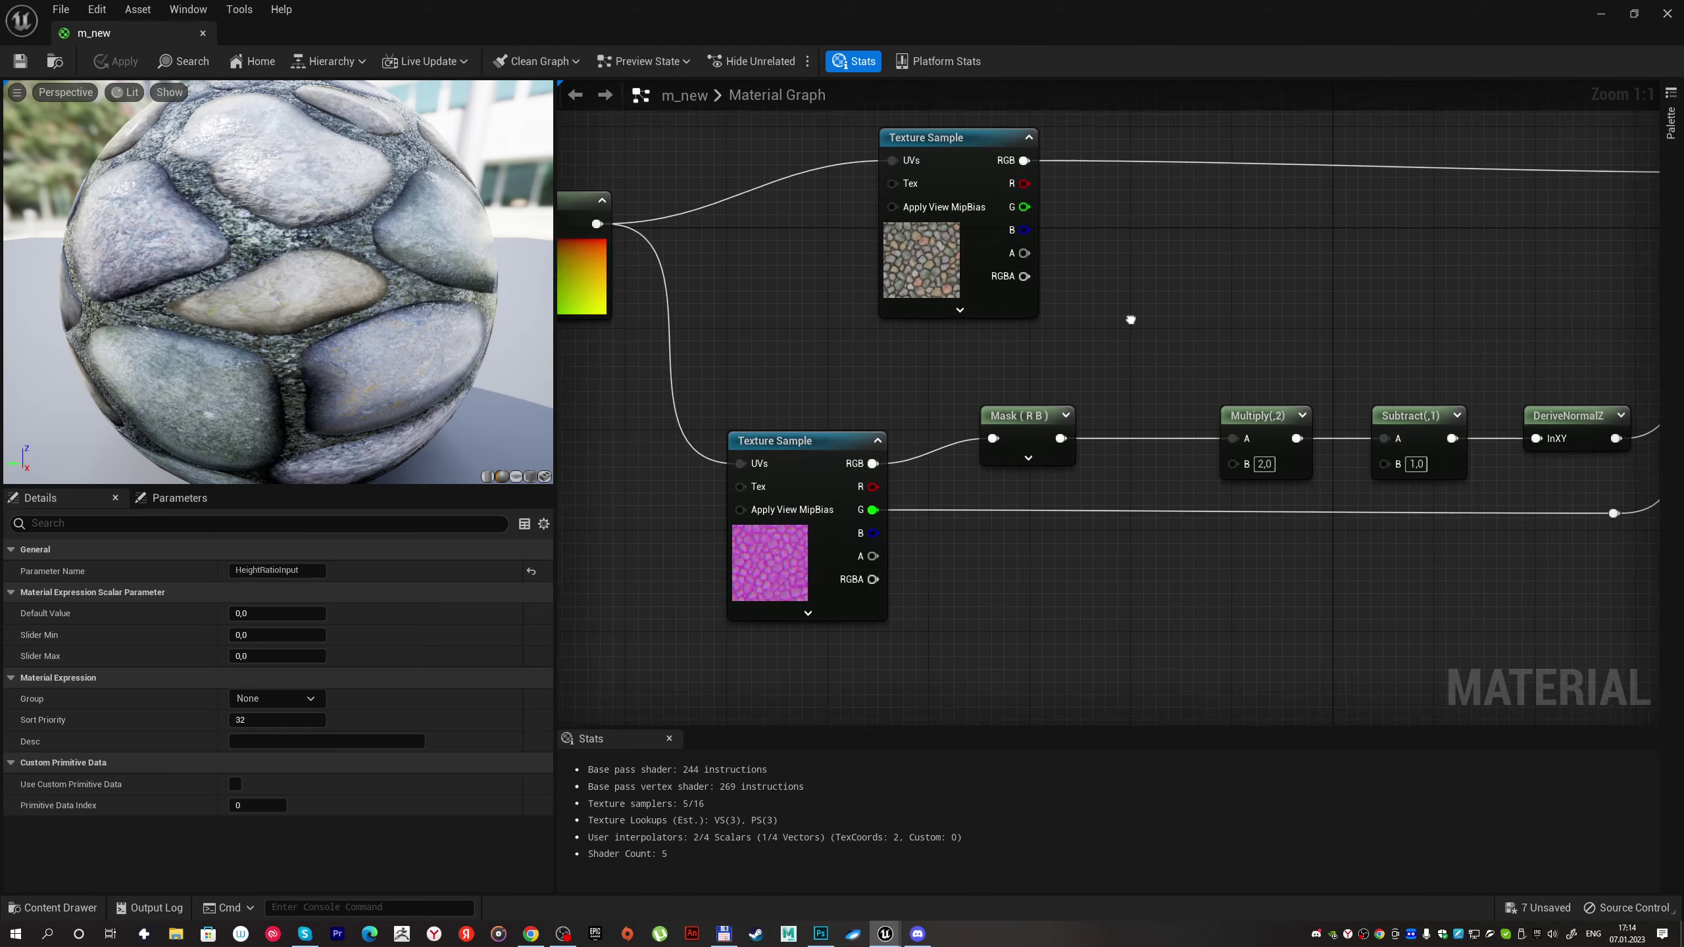
pyautogui.moveTo(1246, 354); pyautogui.dragTo(1042, 331, button='right')
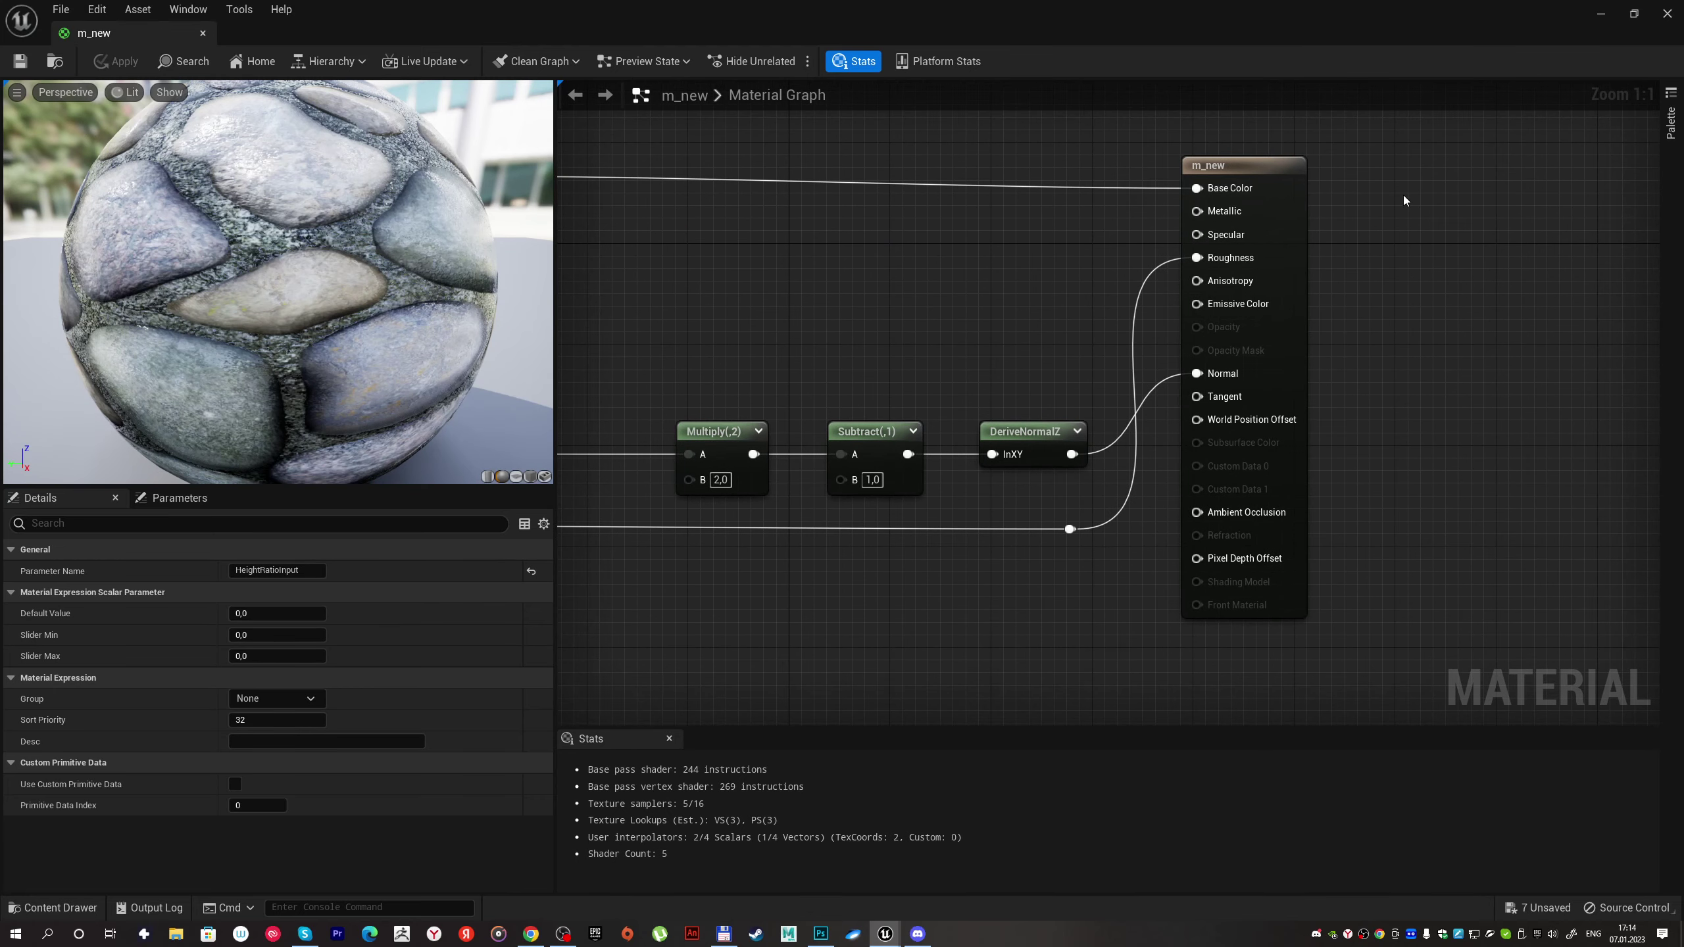
pyautogui.moveTo(1300, 195); pyautogui.dragTo(1010, 245, button='right')
pyautogui.click(951, 244)
pyautogui.moveTo(951, 244); pyautogui.dragTo(1409, 244)
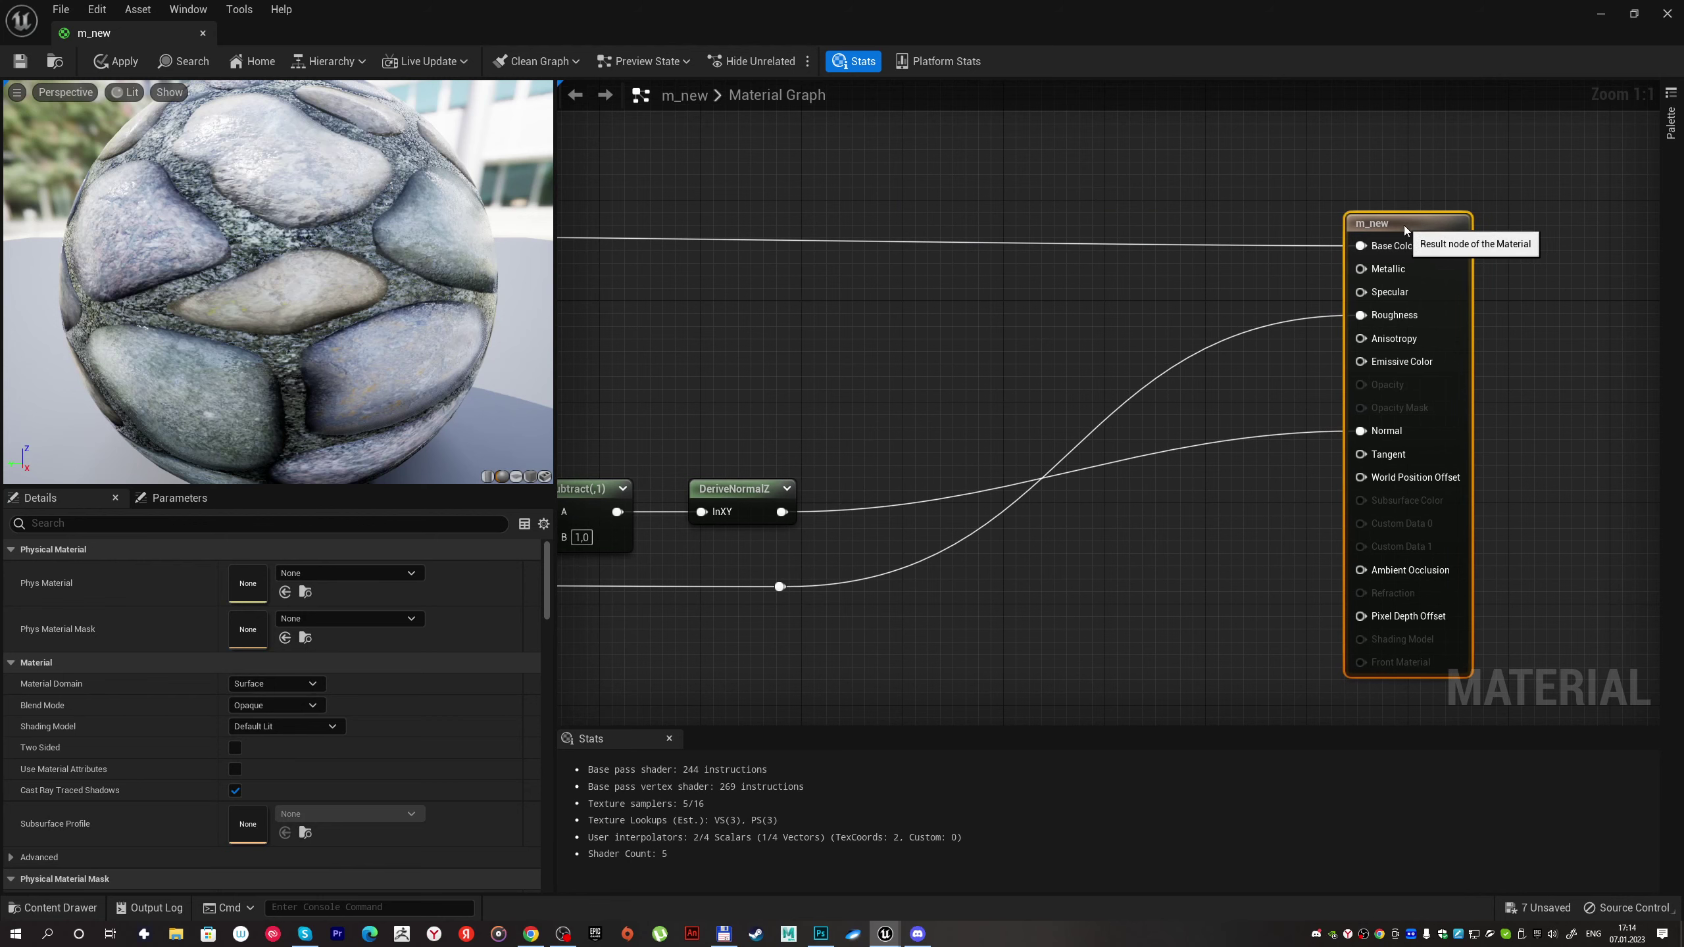
pyautogui.moveTo(736, 489); pyautogui.dragTo(784, 337)
pyautogui.moveTo(788, 312); pyautogui.dragTo(888, 474, button='right')
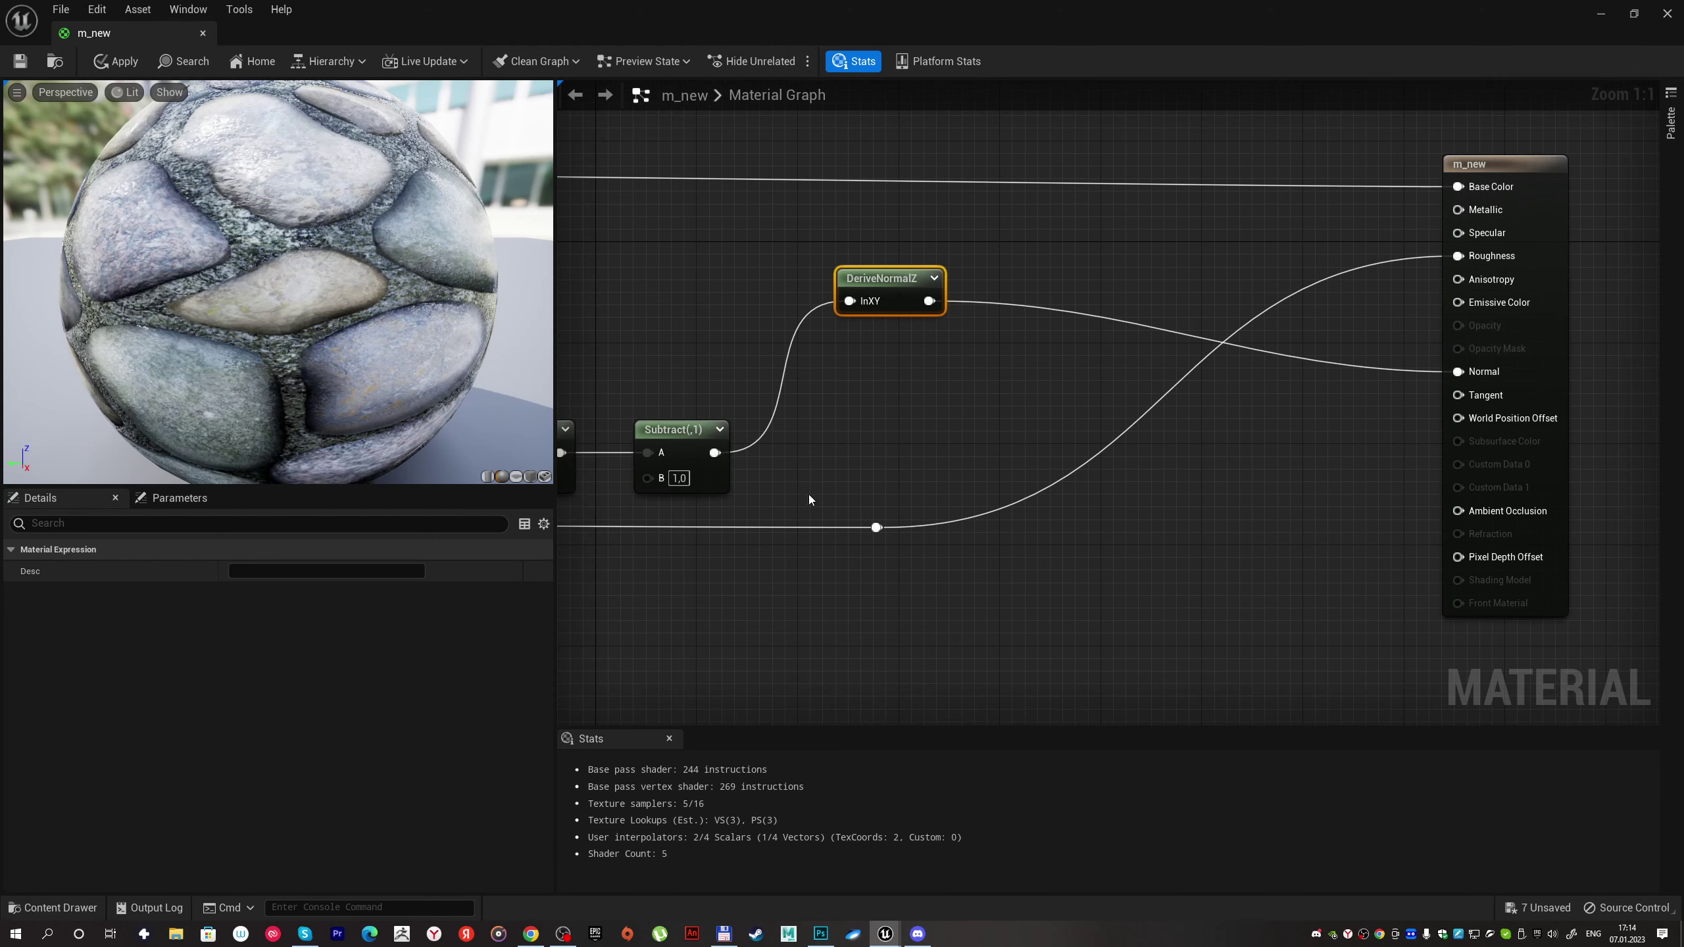
# Step: Branch an R-only ComponentMask off the Subtract(,1) output
pyautogui.moveTo(836, 453); pyautogui.dragTo(914, 625)
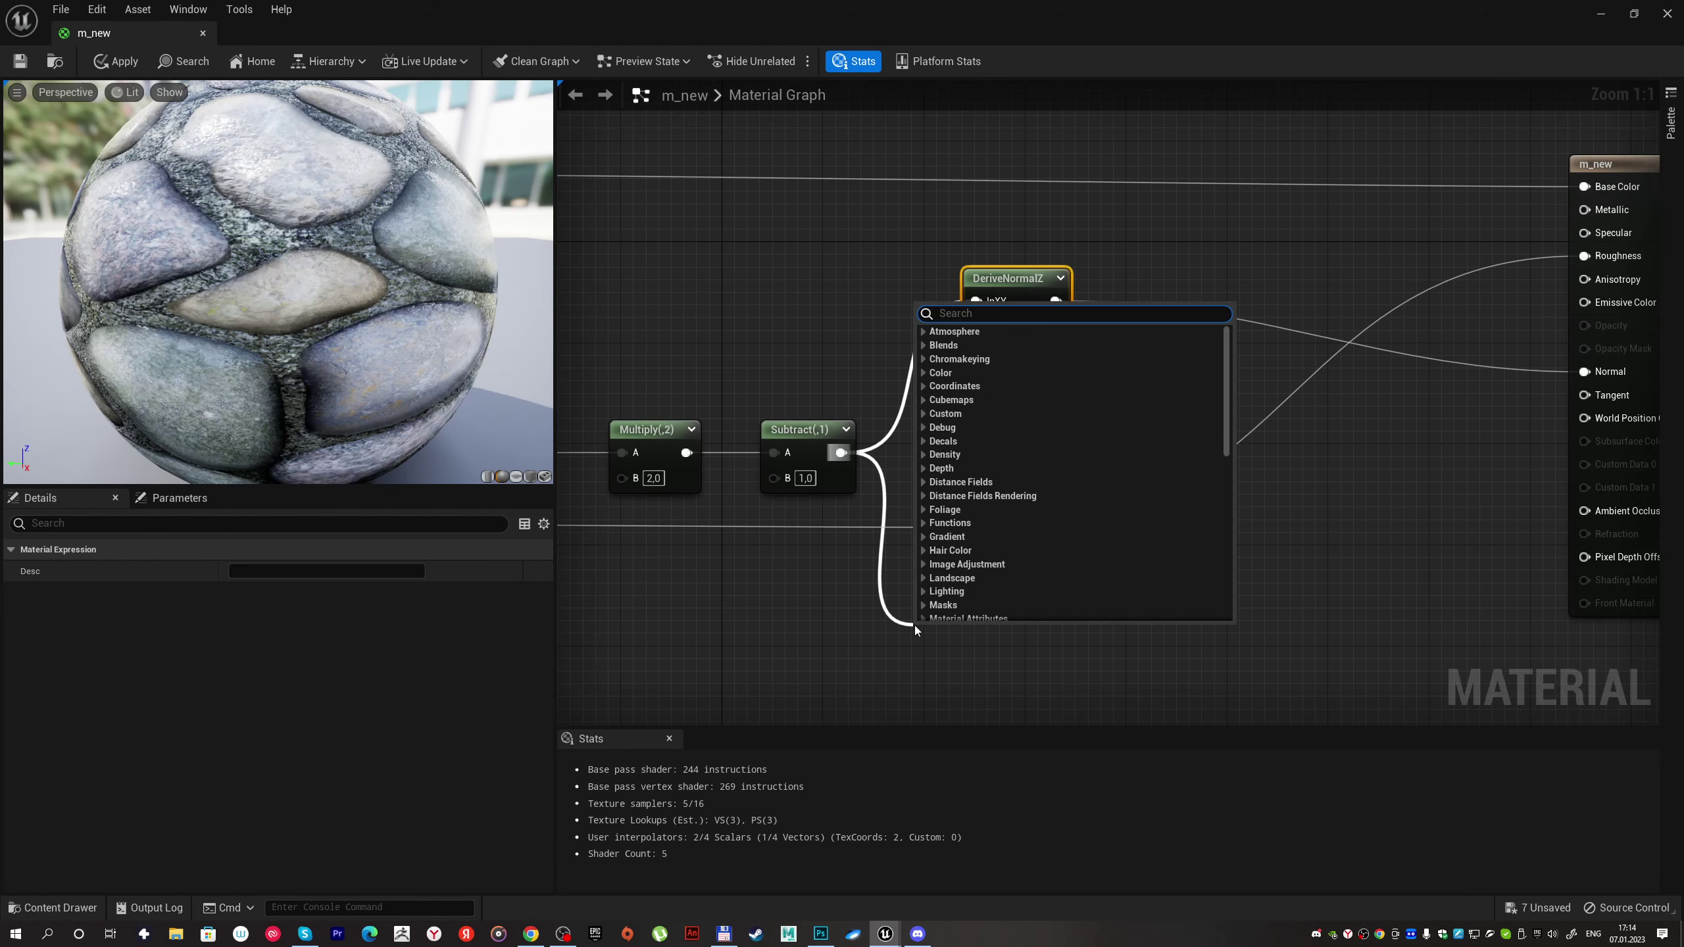
pyautogui.write('compo')
pyautogui.press('Return')
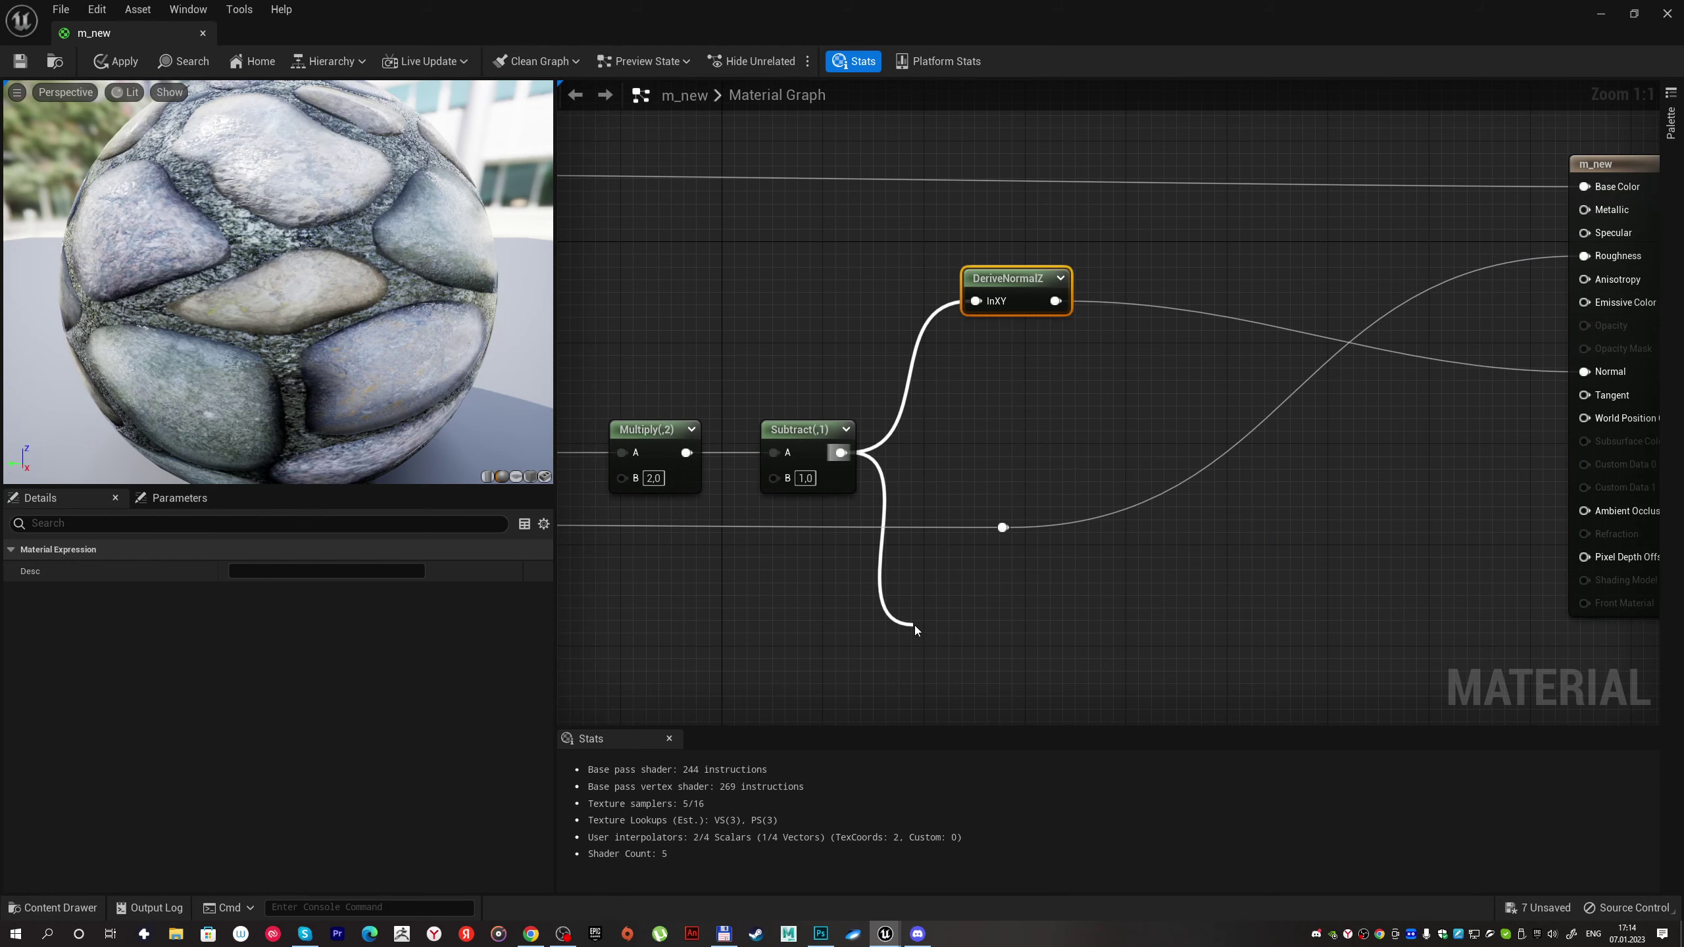
pyautogui.moveTo(977, 686); pyautogui.dragTo(892, 589, button='right')
pyautogui.click(876, 581)
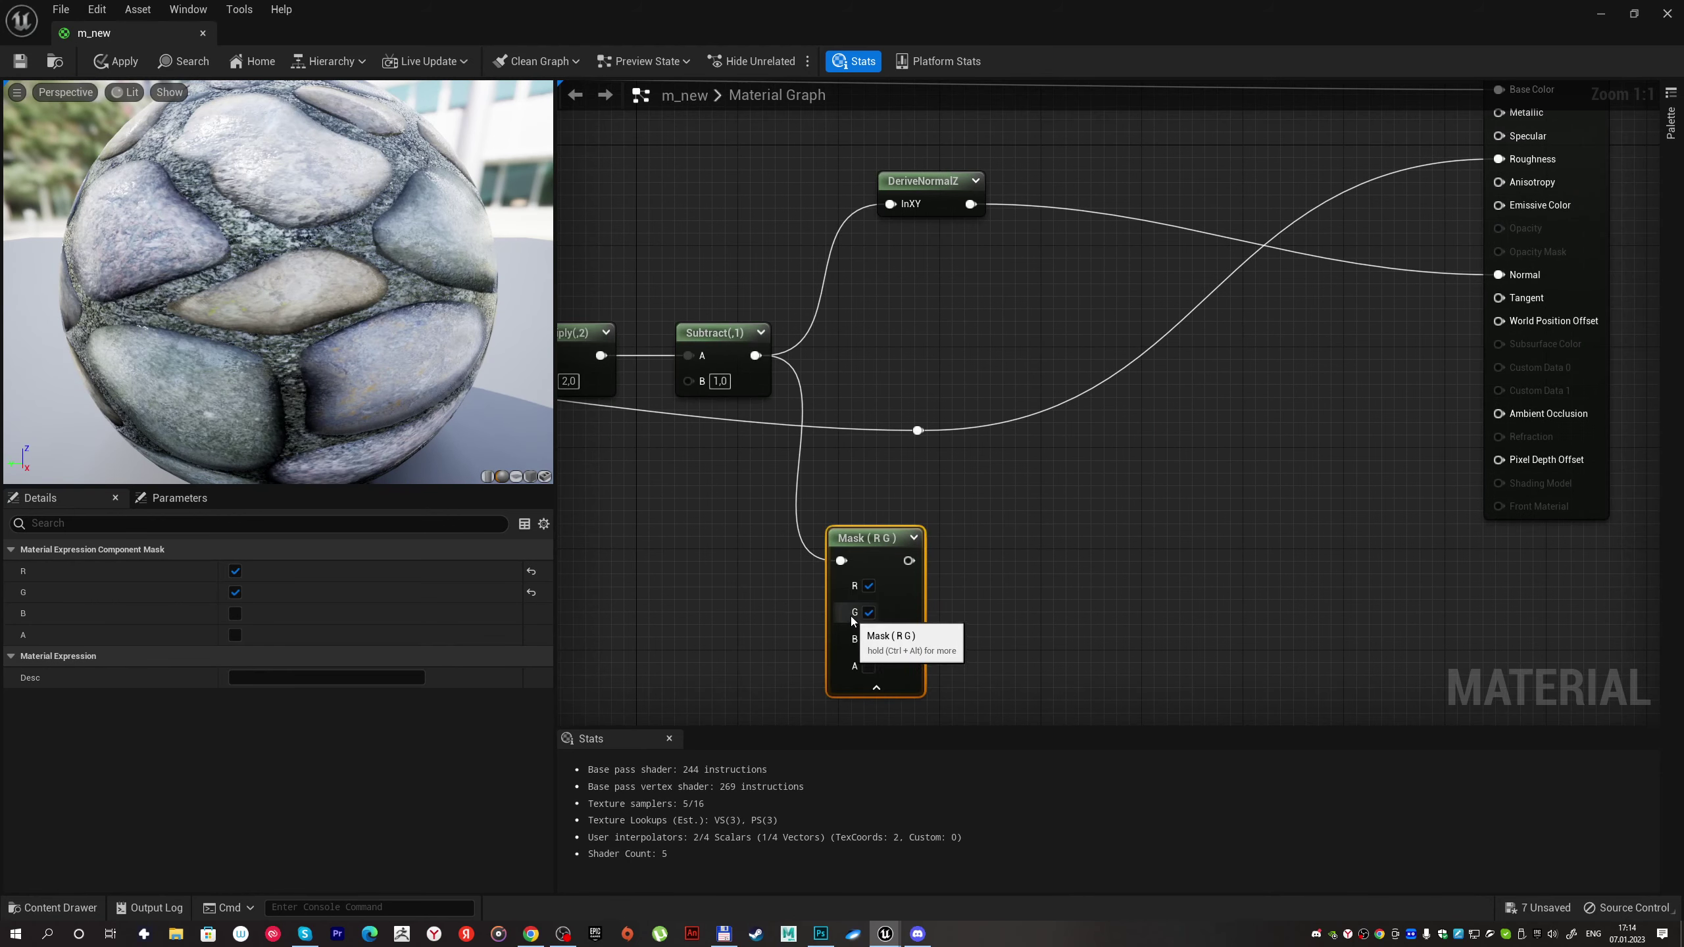
pyautogui.click(868, 612)
pyautogui.click(878, 689)
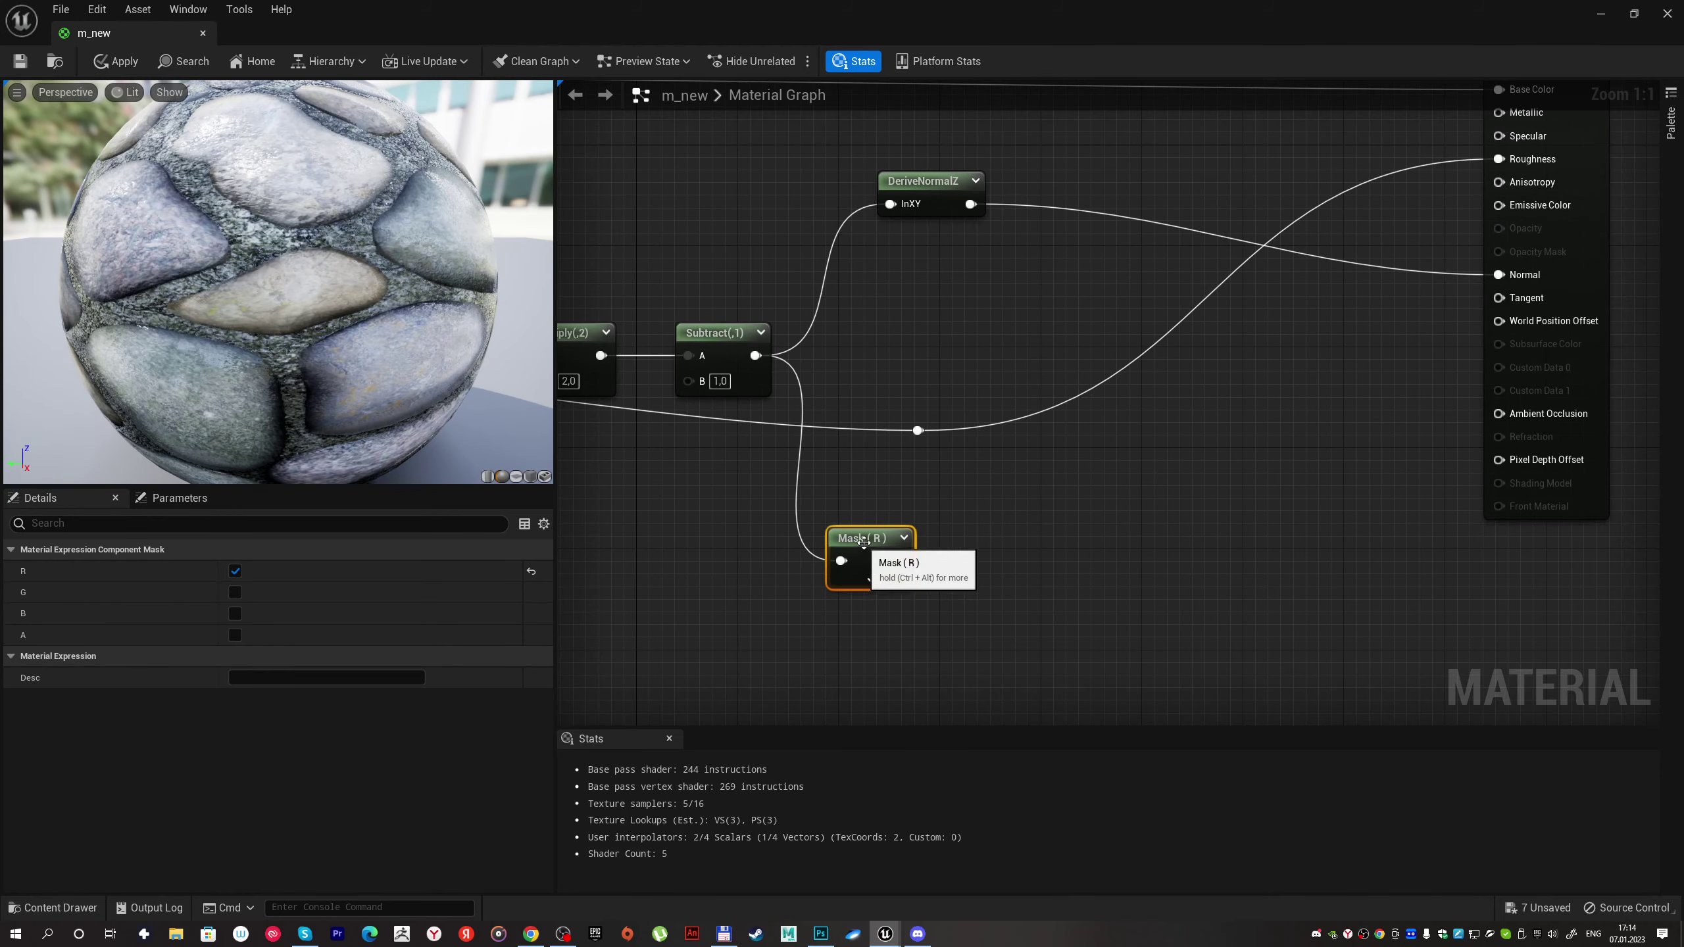
pyautogui.moveTo(869, 541); pyautogui.dragTo(907, 487)
# Step: Duplicate it as a G-only mask, also fed from Subtract(,1)
pyautogui.hotkey('ctrl', 'w')
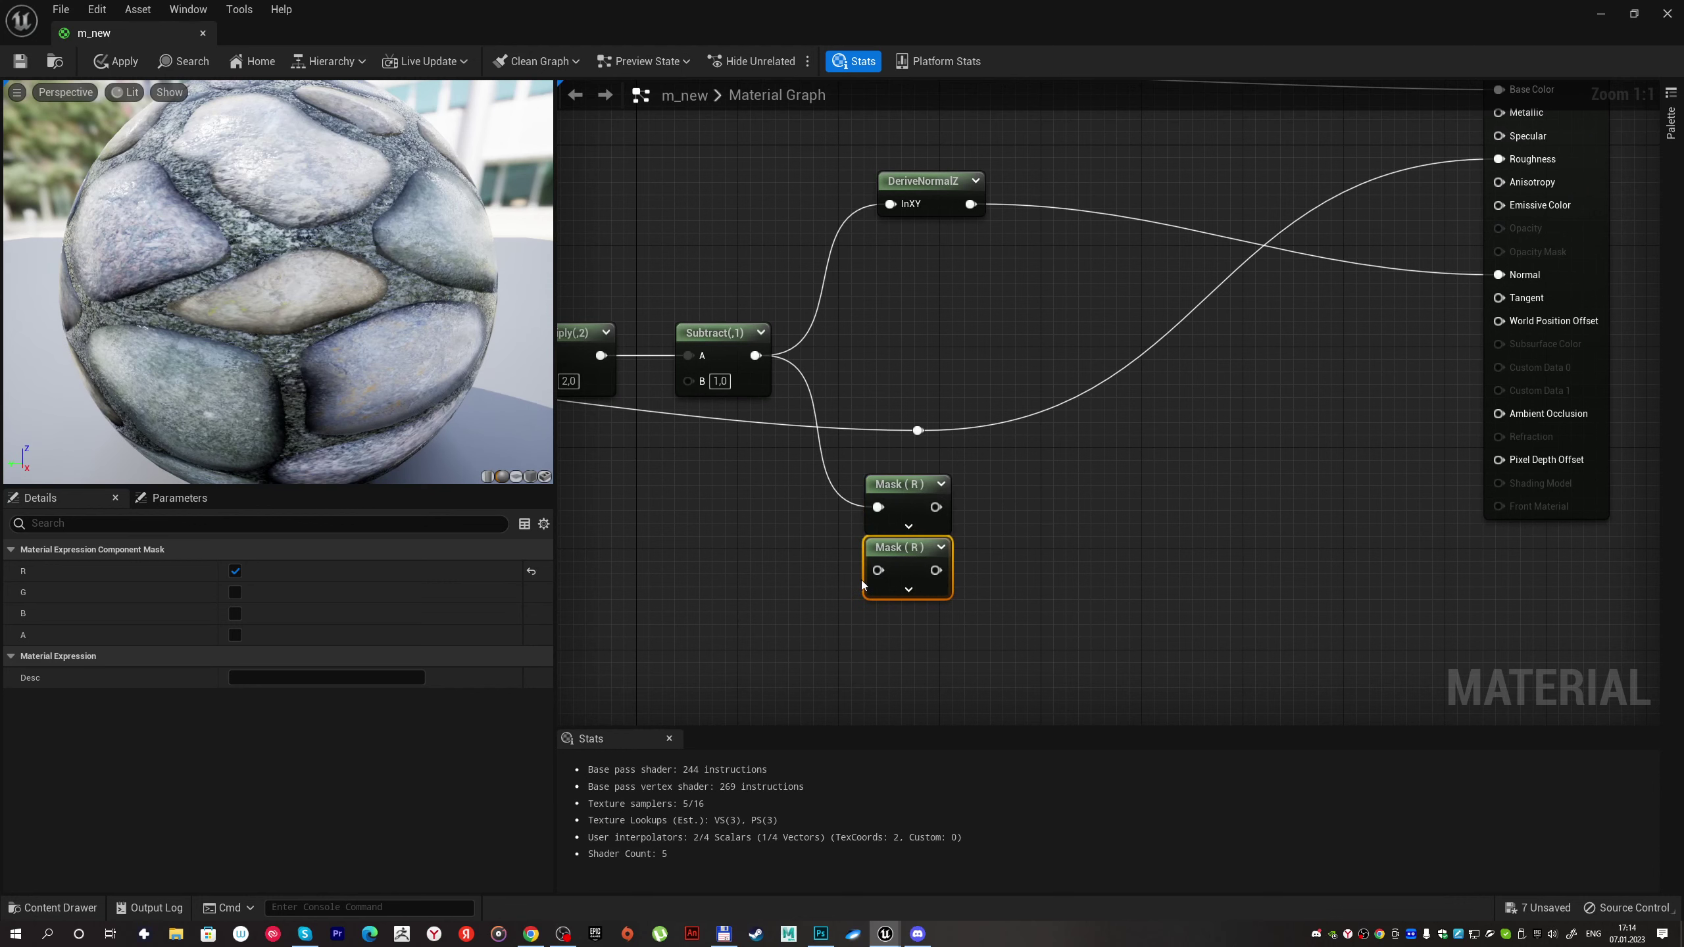
pyautogui.moveTo(878, 570); pyautogui.dragTo(759, 361)
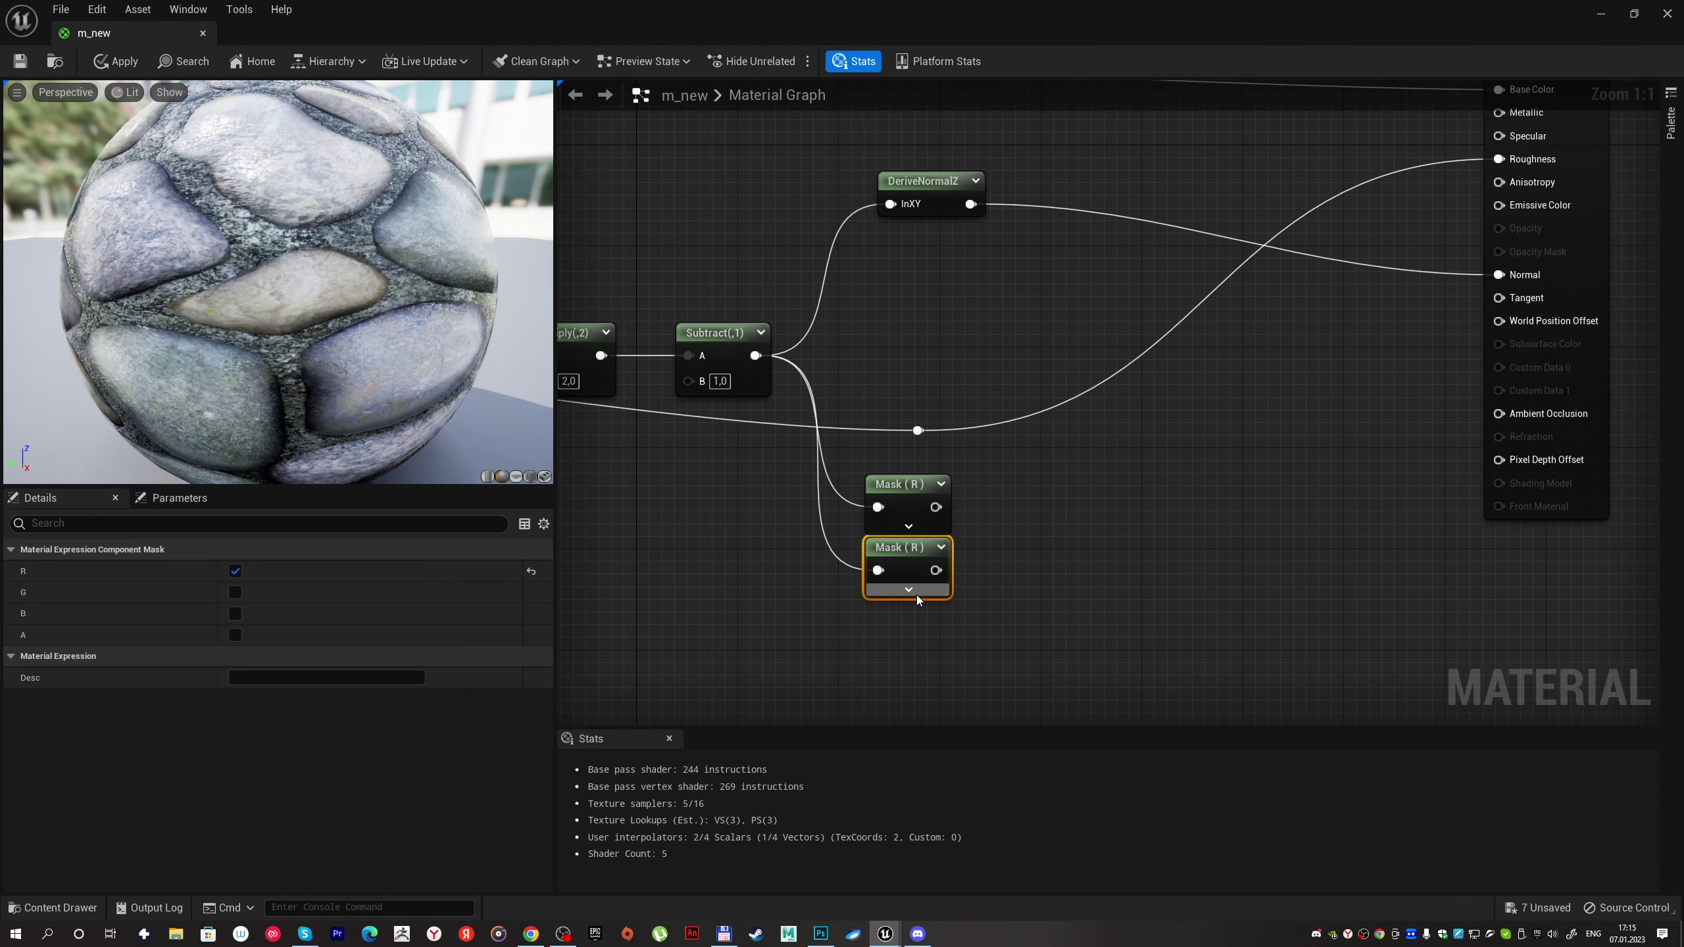
pyautogui.click(908, 589)
pyautogui.click(906, 622)
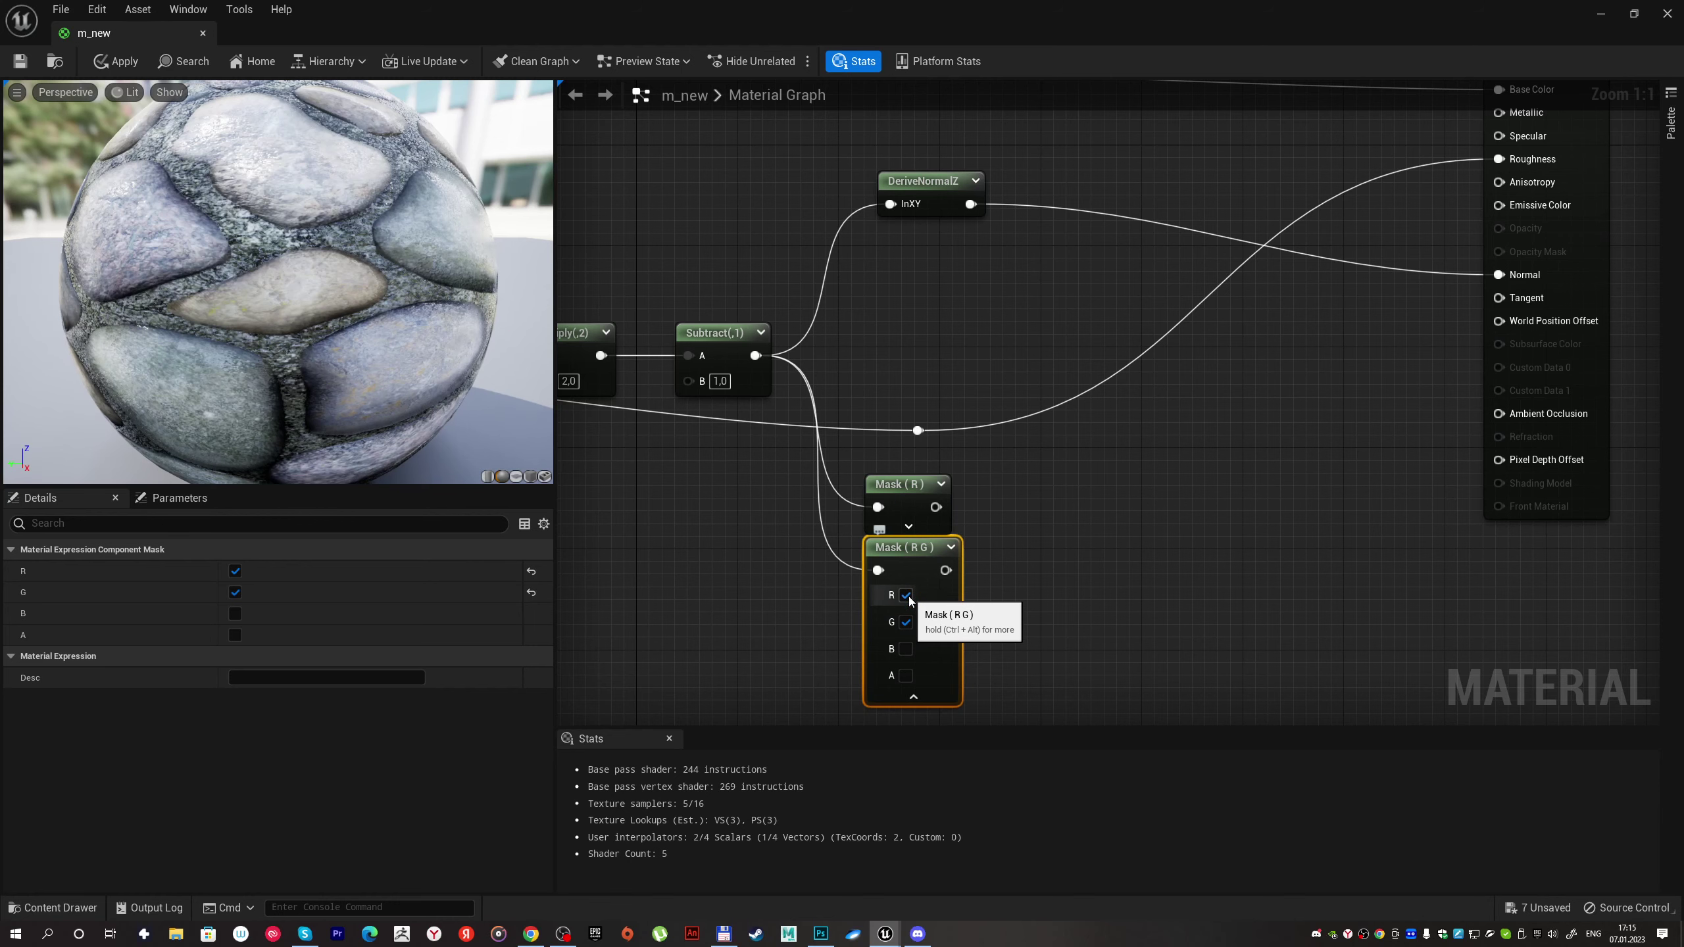
pyautogui.click(906, 595)
pyautogui.moveTo(908, 552); pyautogui.dragTo(907, 577)
pyautogui.moveTo(1032, 544); pyautogui.dragTo(981, 529, button='right')
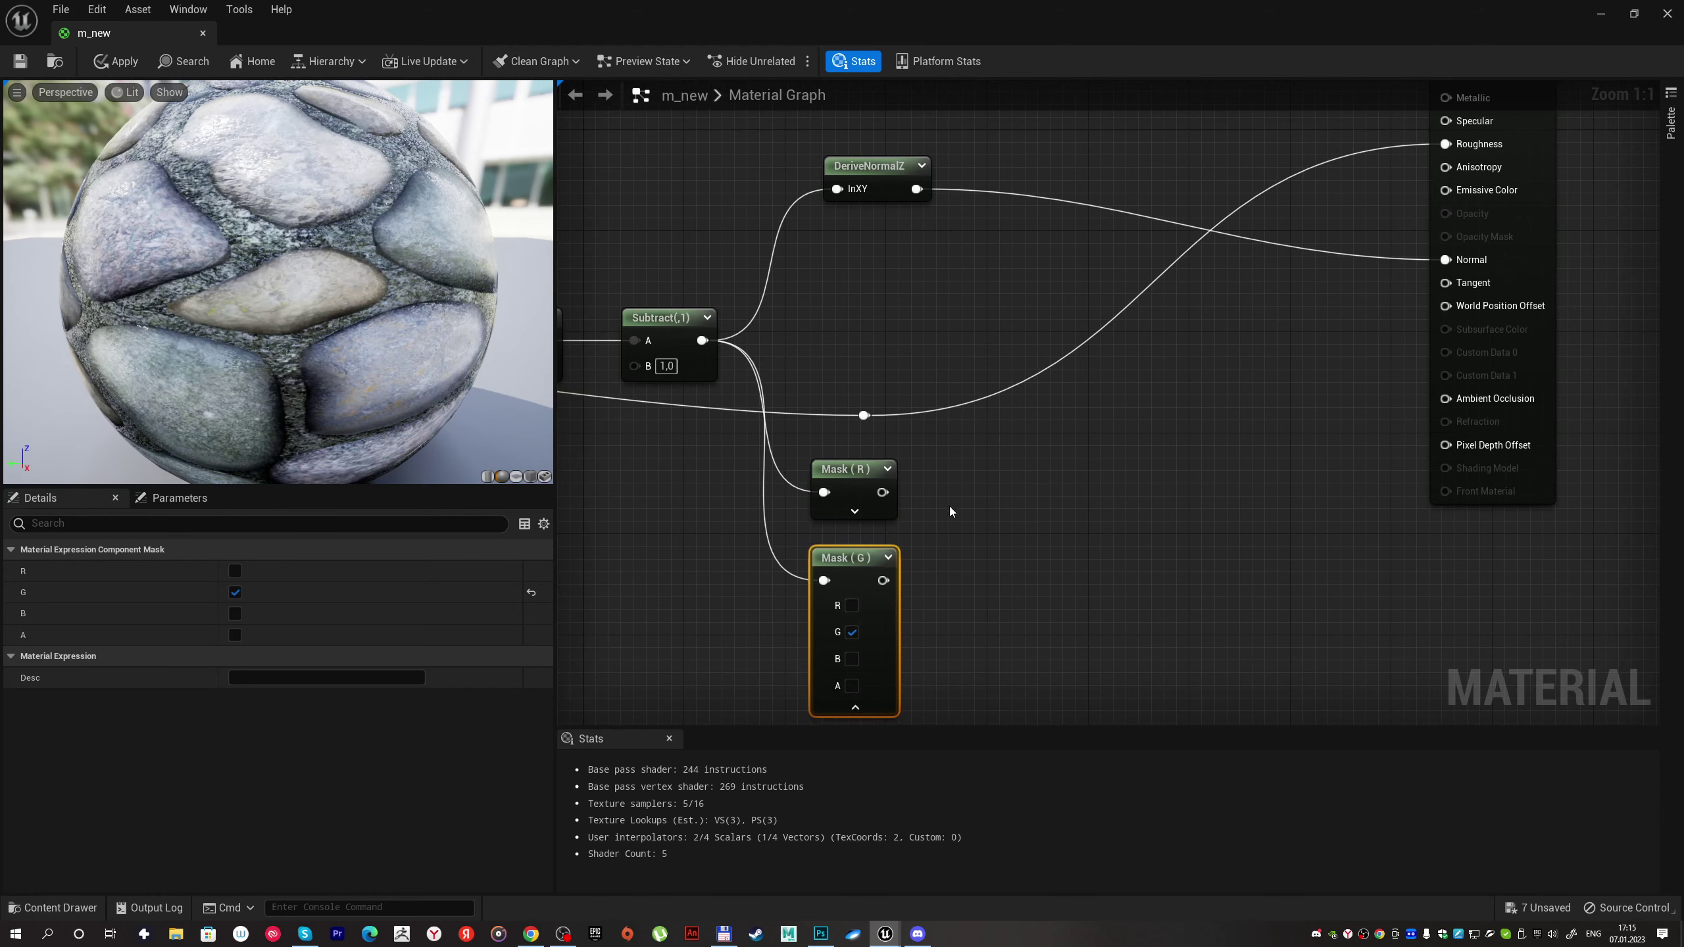
pyautogui.click(856, 706)
# Step: Square each mask with its own Multiply node, wiring the mask into both A and B
pyautogui.moveTo(882, 493); pyautogui.dragTo(949, 491)
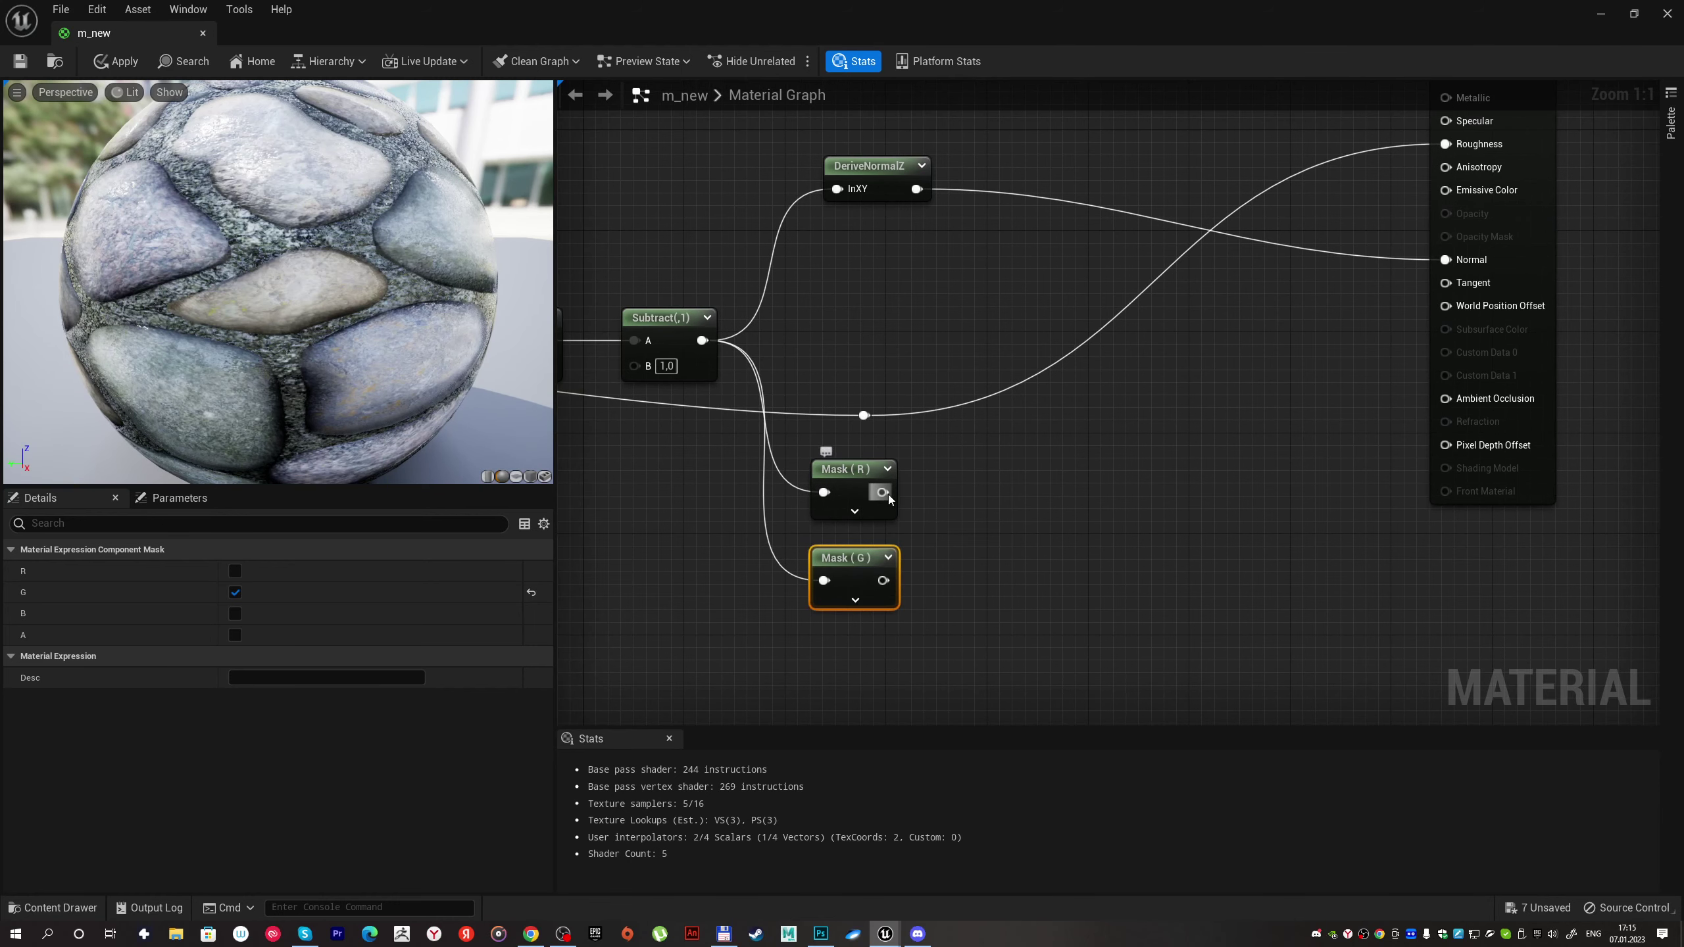
pyautogui.write('multiply')
pyautogui.press('Return')
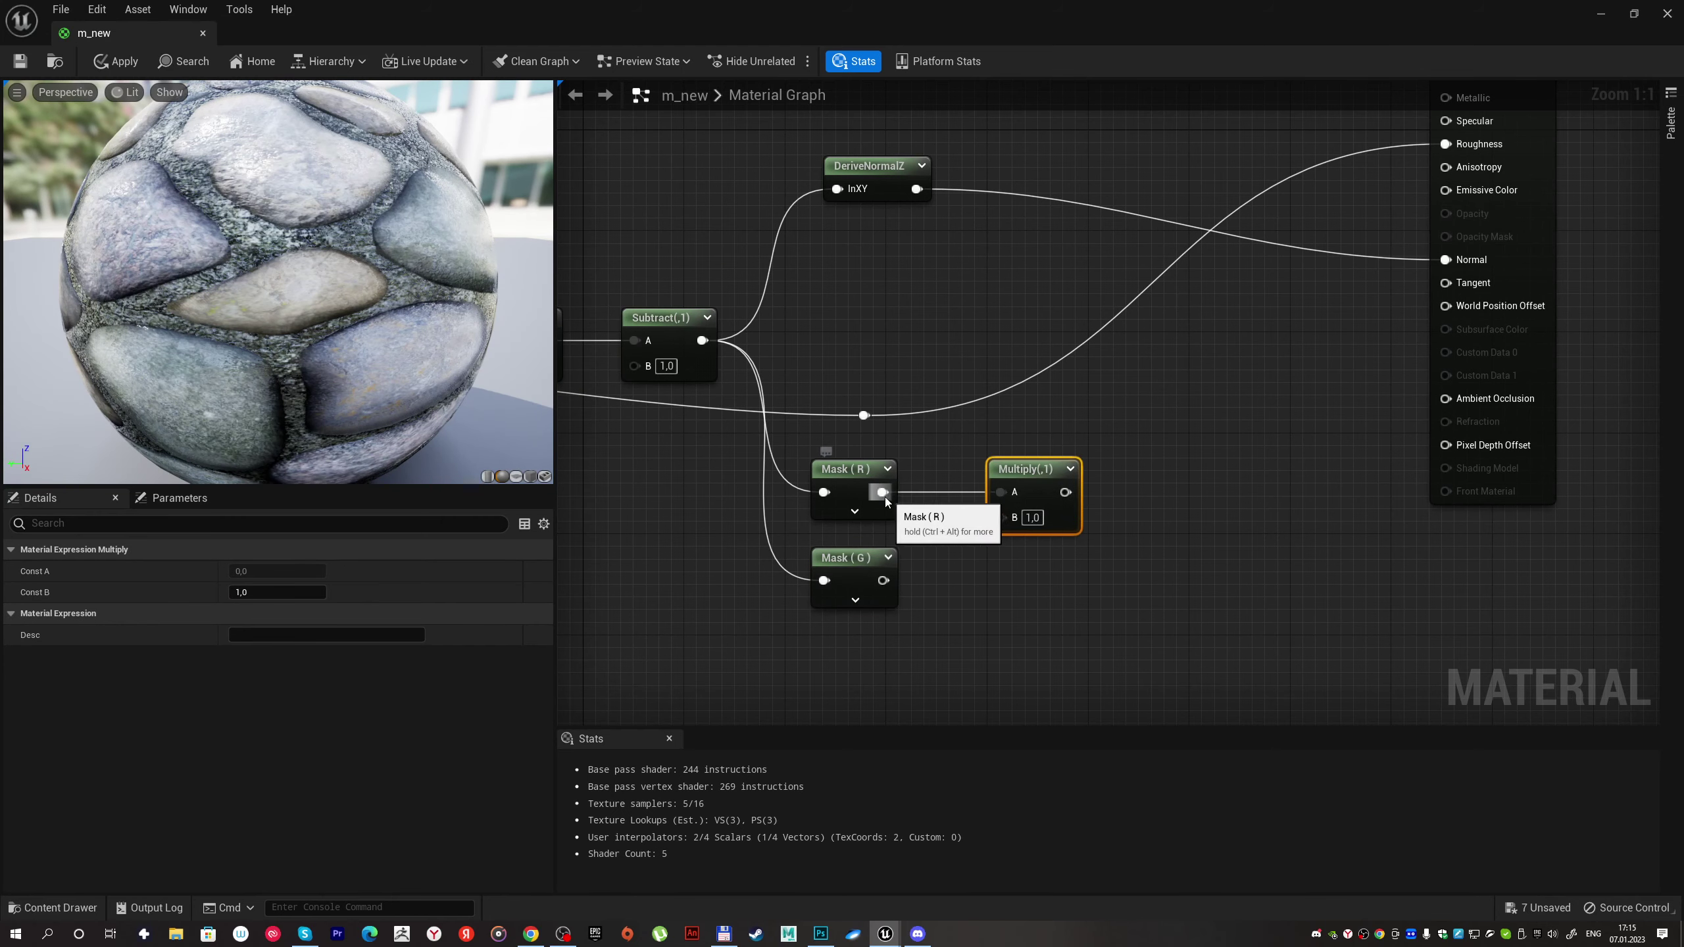
pyautogui.moveTo(882, 492); pyautogui.dragTo(1004, 524)
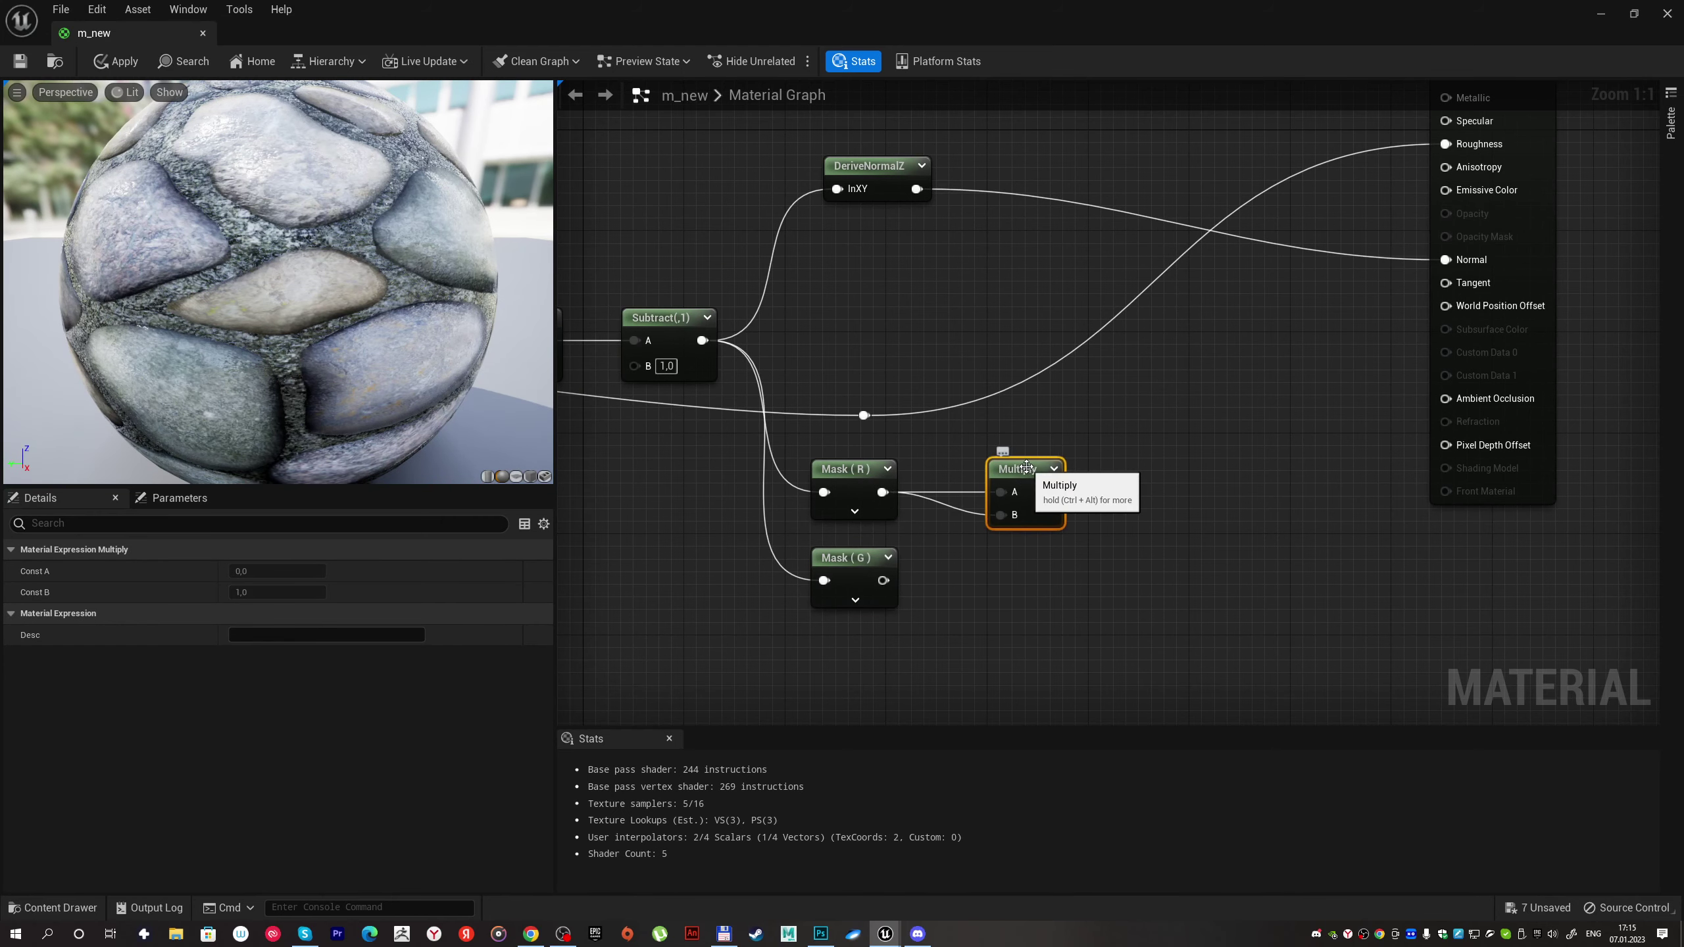
pyautogui.click(981, 601)
pyautogui.moveTo(883, 580)
pyautogui.mouseDown()
pyautogui.moveTo(971, 644)
pyautogui.moveTo(1020, 559)
pyautogui.mouseUp()
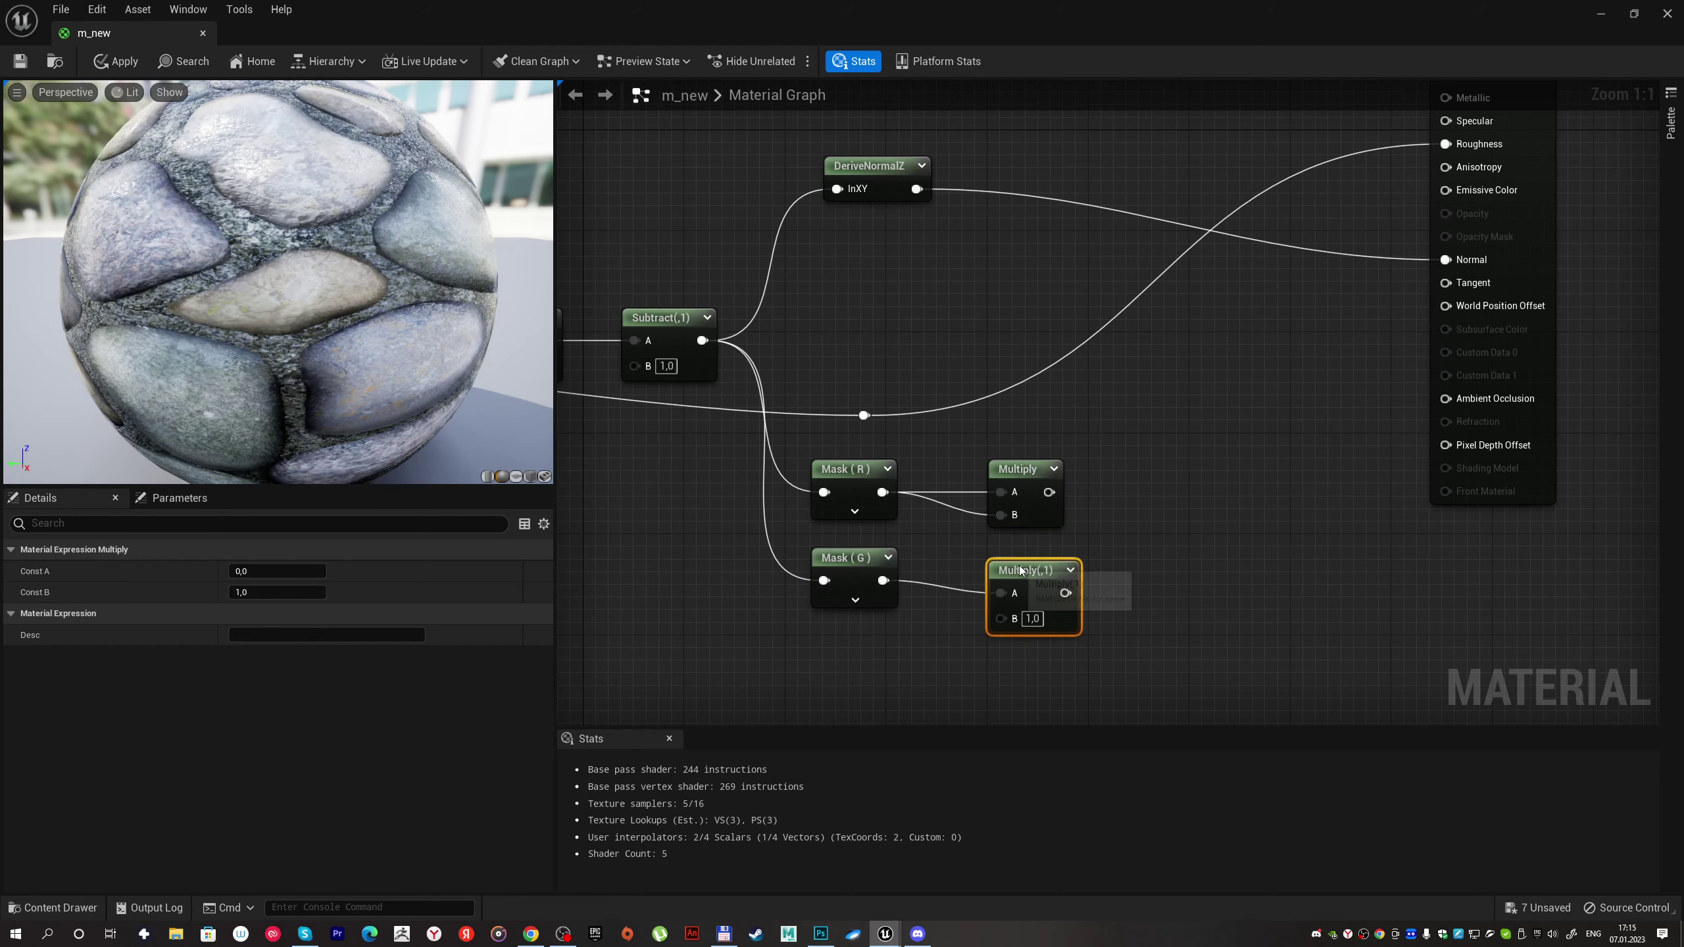
pyautogui.moveTo(883, 580); pyautogui.dragTo(1000, 604)
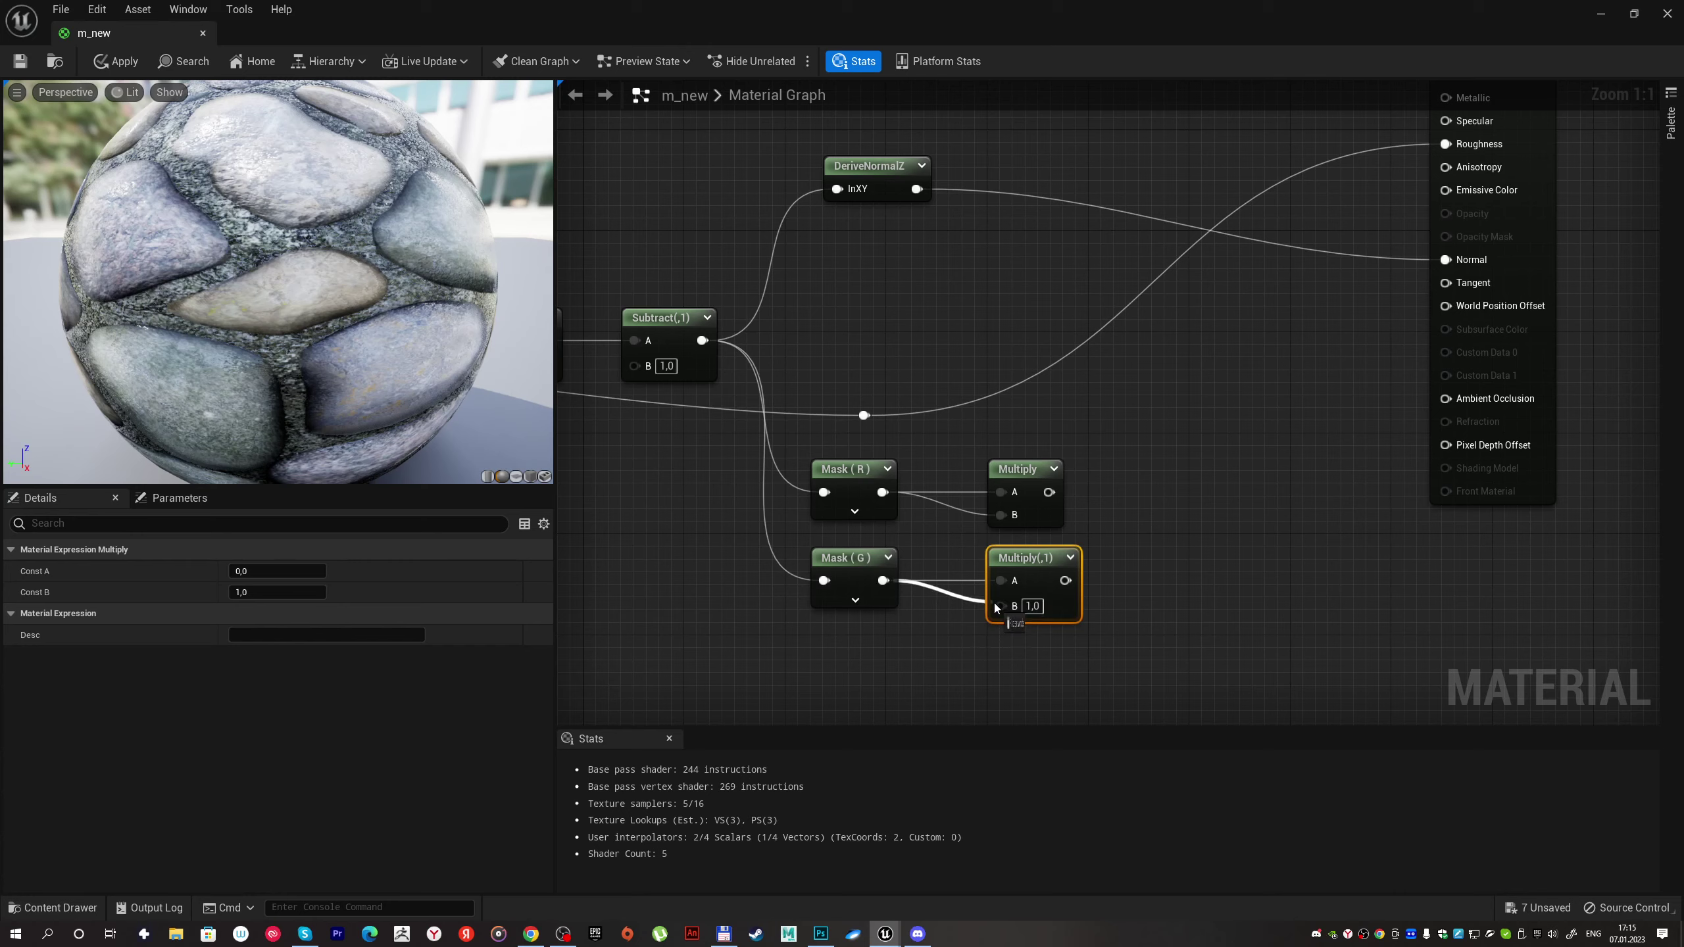
pyautogui.moveTo(1140, 555)
pyautogui.mouseDown(button='right')
pyautogui.moveTo(1036, 540)
pyautogui.moveTo(980, 587)
pyautogui.mouseUp(button='right')
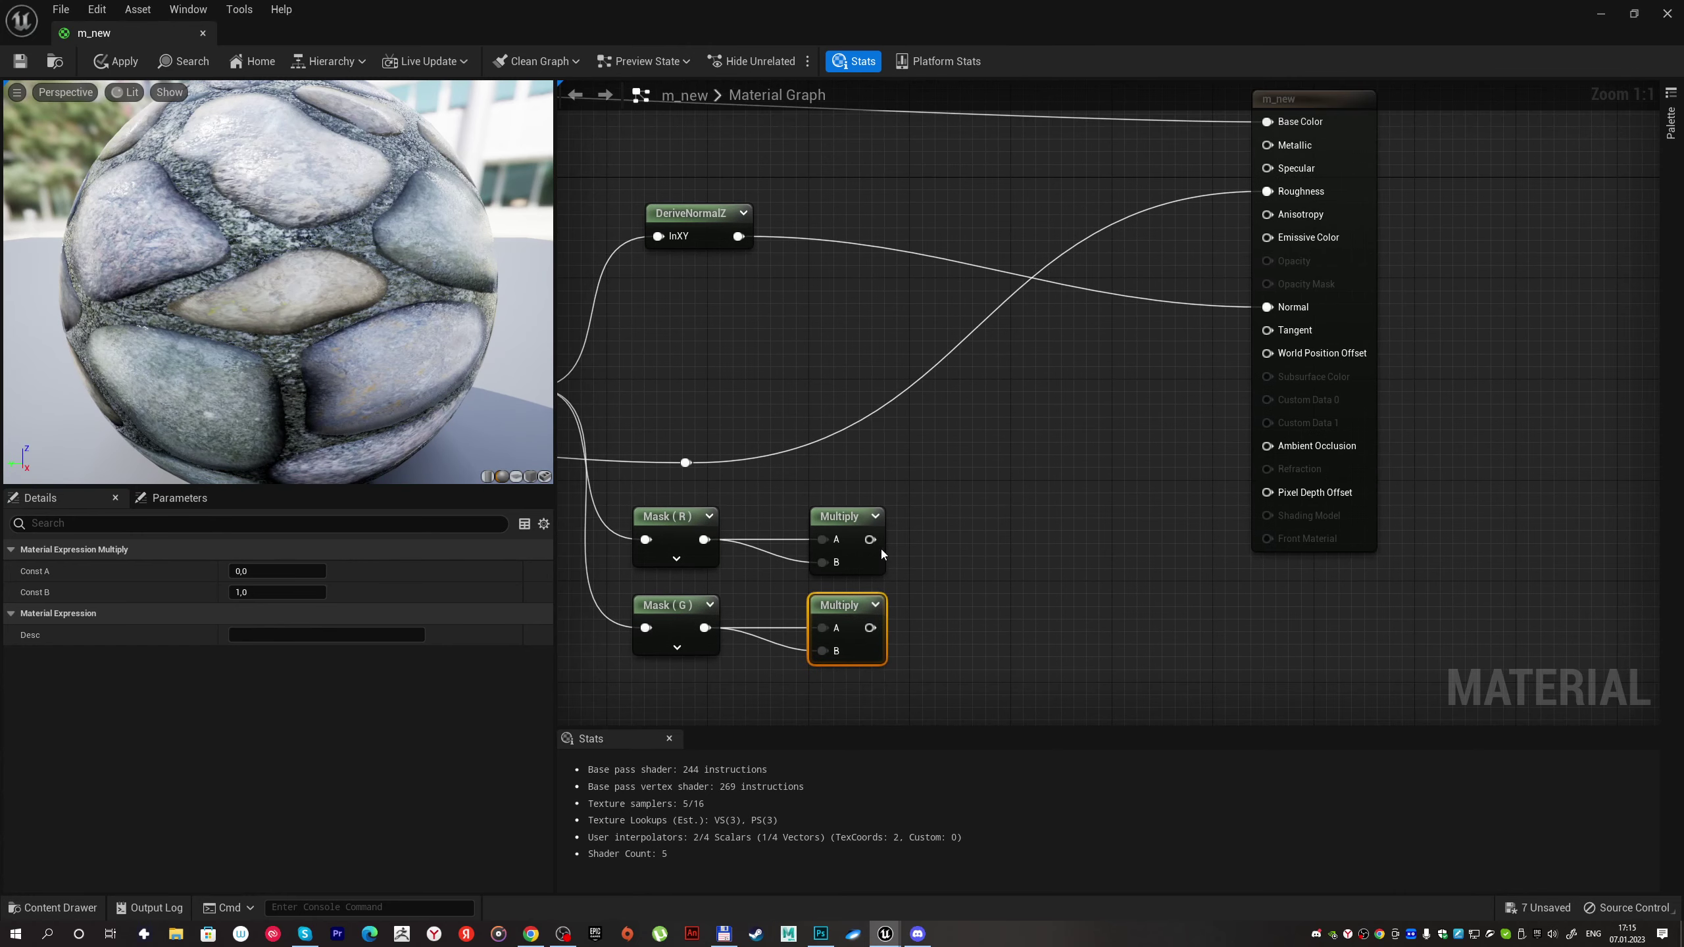
# Step: Sum the two squares with Add and feed the sum into a new Subtract's B input
pyautogui.moveTo(869, 540); pyautogui.dragTo(941, 540)
pyautogui.write('add')
pyautogui.press('Return')
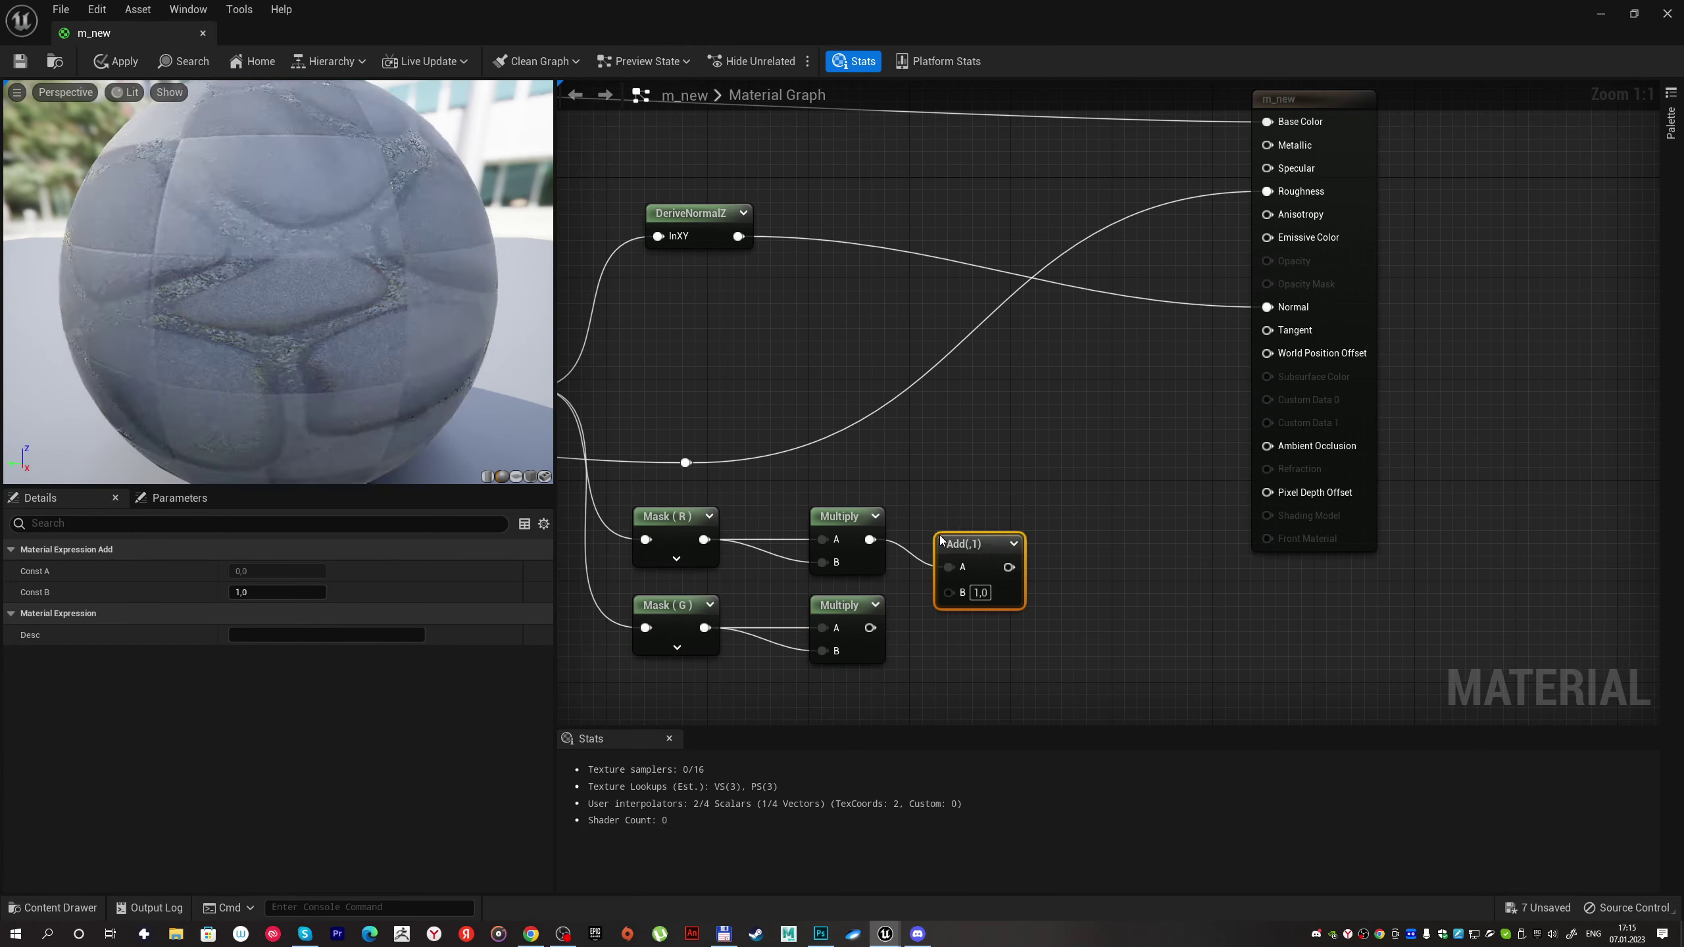
pyautogui.moveTo(868, 627); pyautogui.dragTo(963, 600)
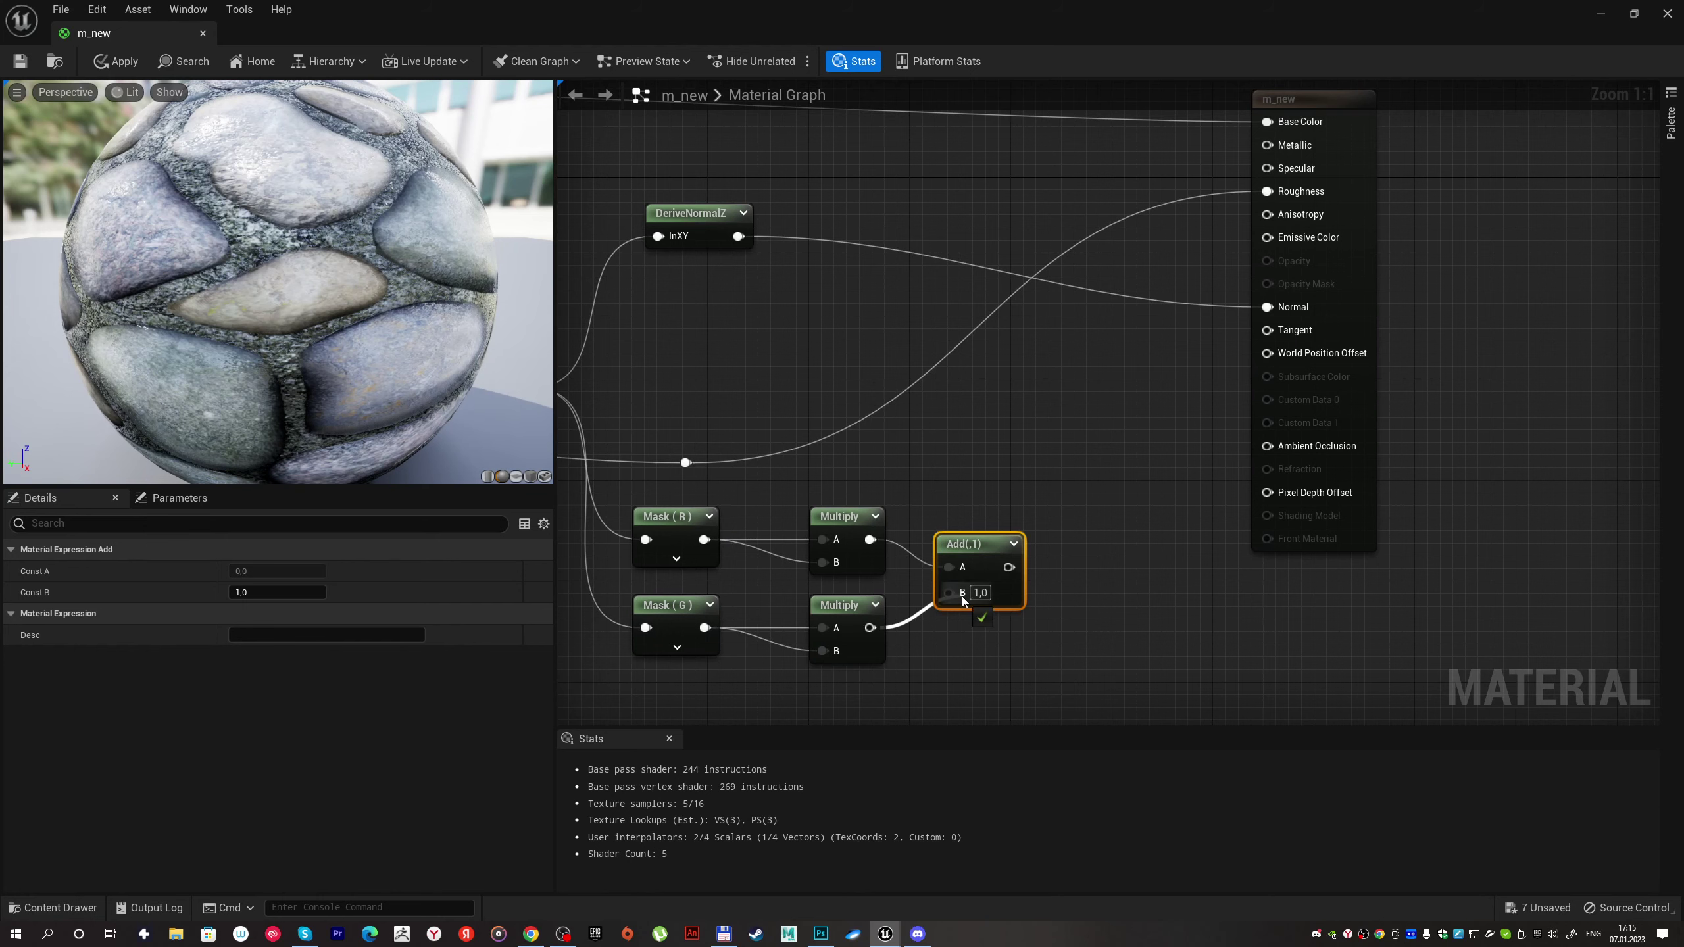
pyautogui.rightClick(944, 481)
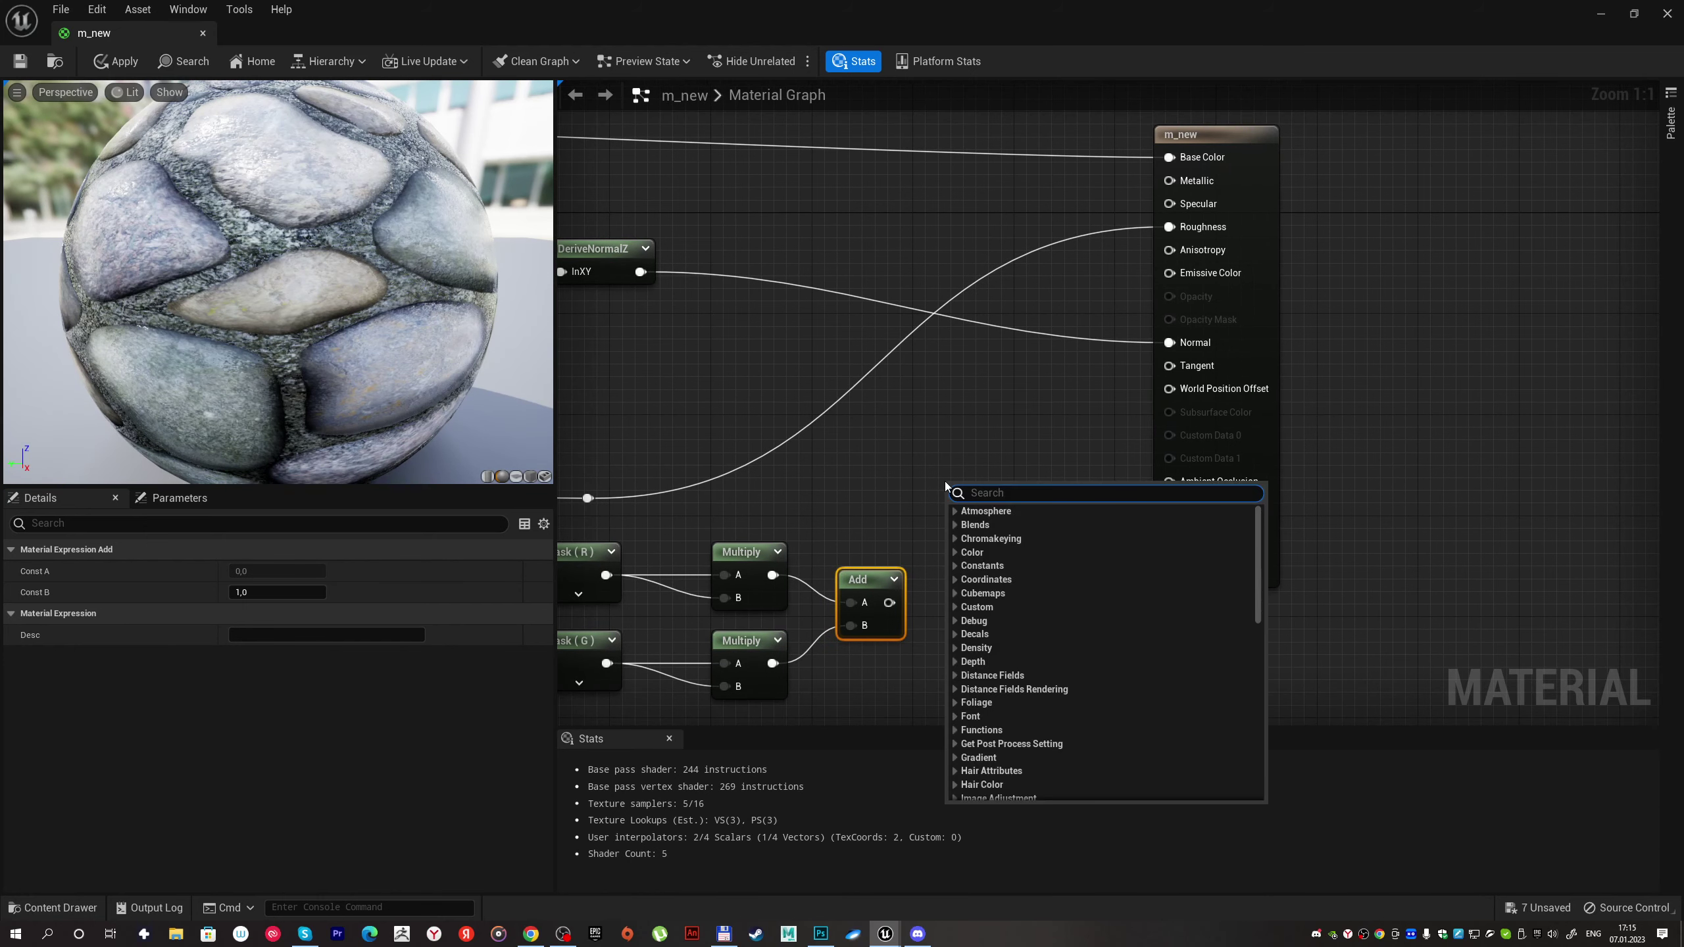
pyautogui.write('subtract')
pyautogui.press('Return')
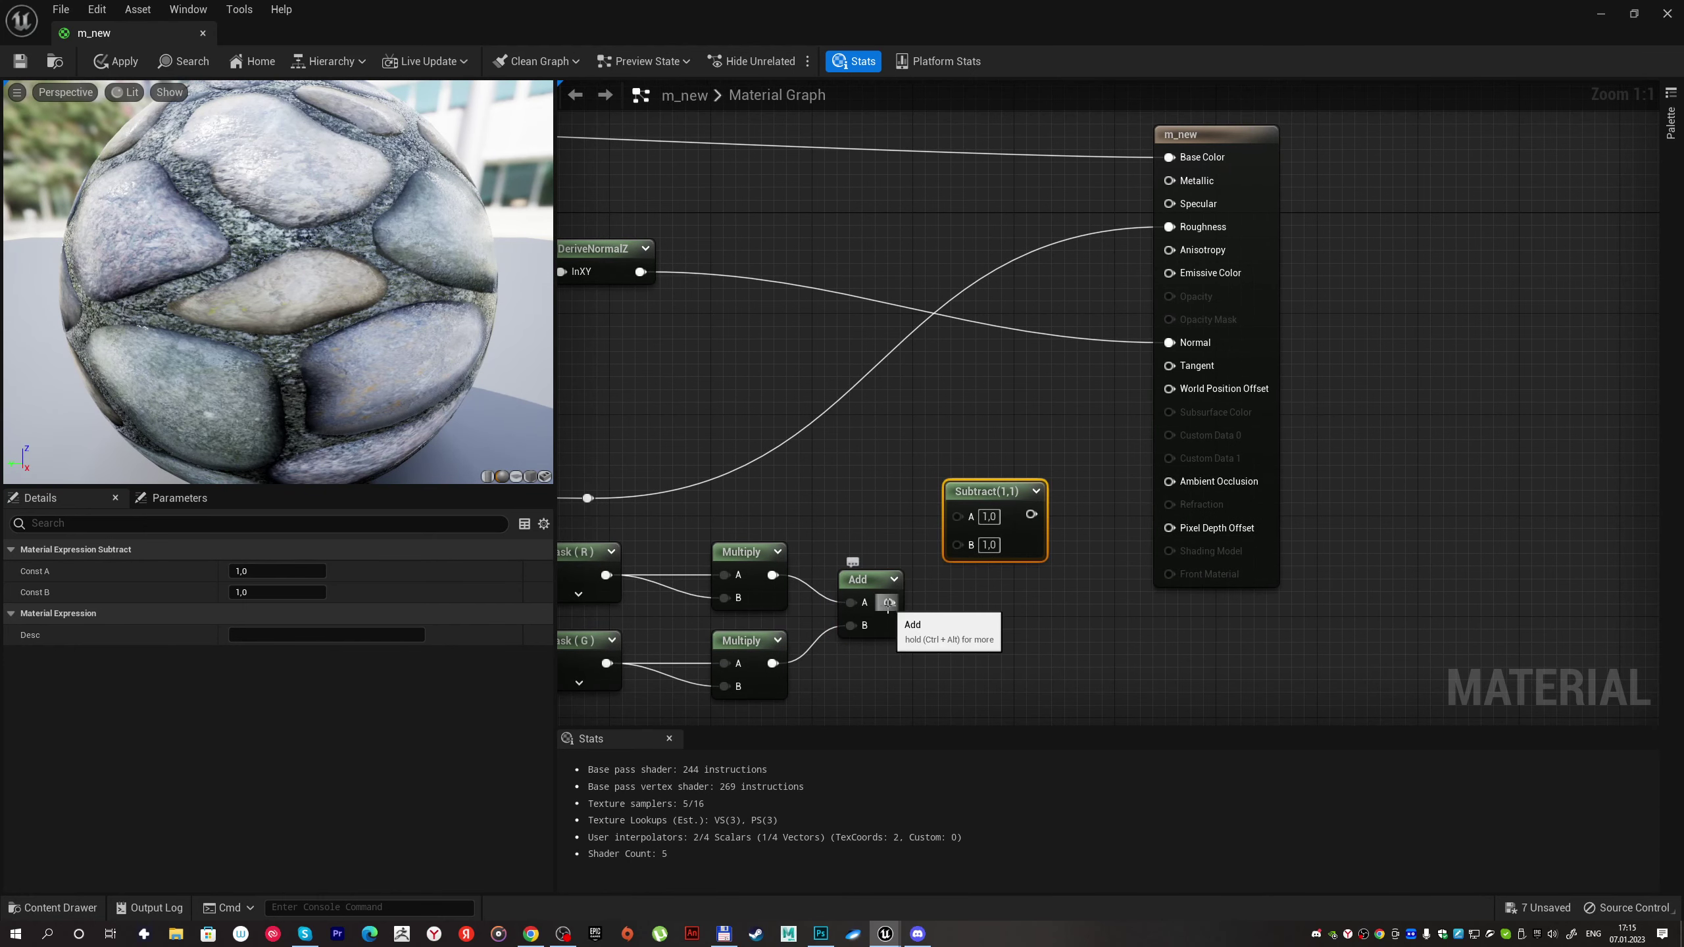
pyautogui.moveTo(889, 603); pyautogui.dragTo(957, 544)
pyautogui.moveTo(1077, 539)
pyautogui.mouseDown(button='right')
pyautogui.moveTo(979, 535)
pyautogui.moveTo(648, 442)
pyautogui.mouseUp(button='right')
pyautogui.moveTo(1284, 245); pyautogui.dragTo(1213, 308, button='right')
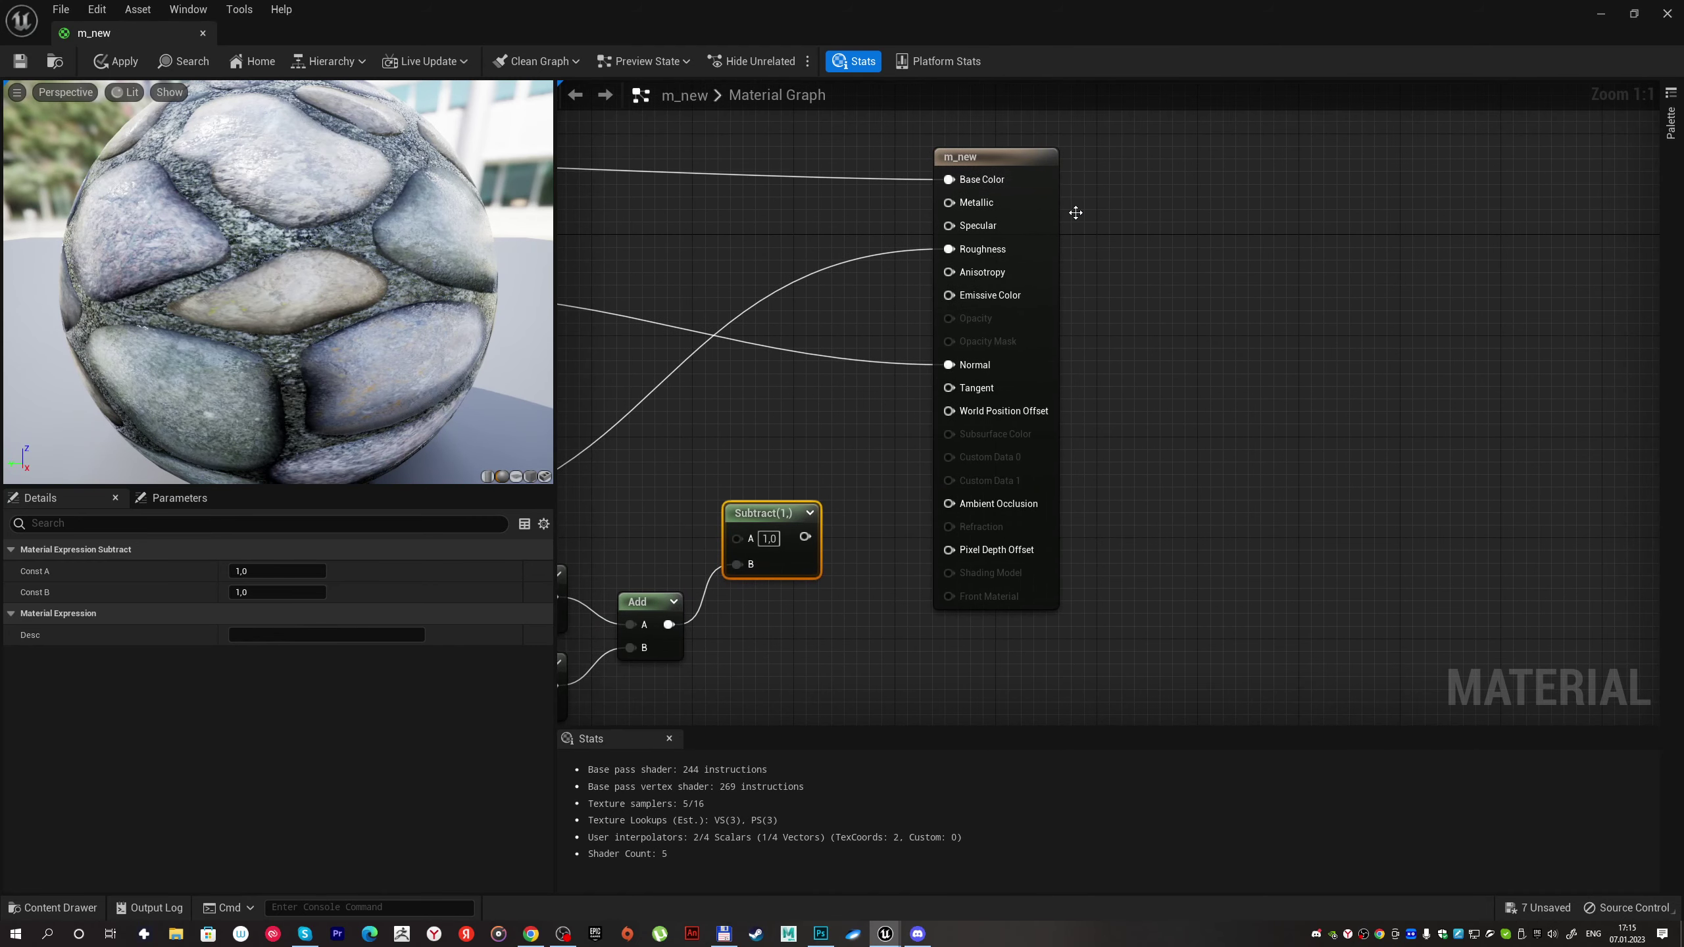
pyautogui.moveTo(1012, 154); pyautogui.dragTo(1199, 146)
# Step: Take the square root of the 1 − (R² + G²) result with a Sqrt node
pyautogui.rightClick(949, 466)
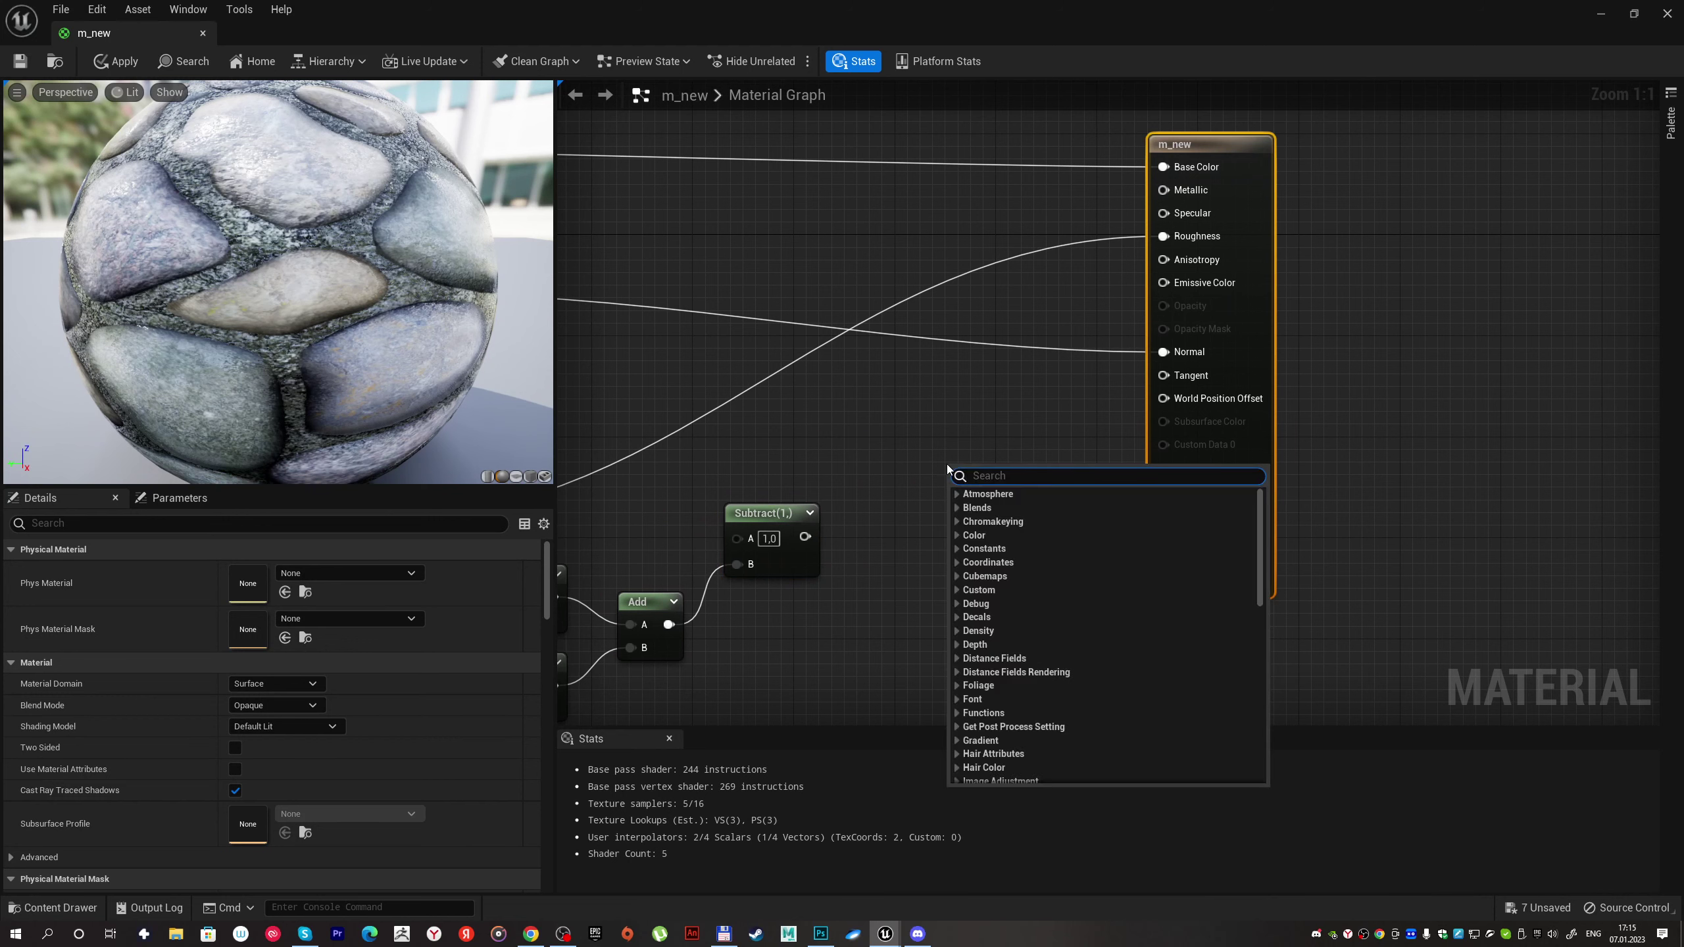
pyautogui.write('sq')
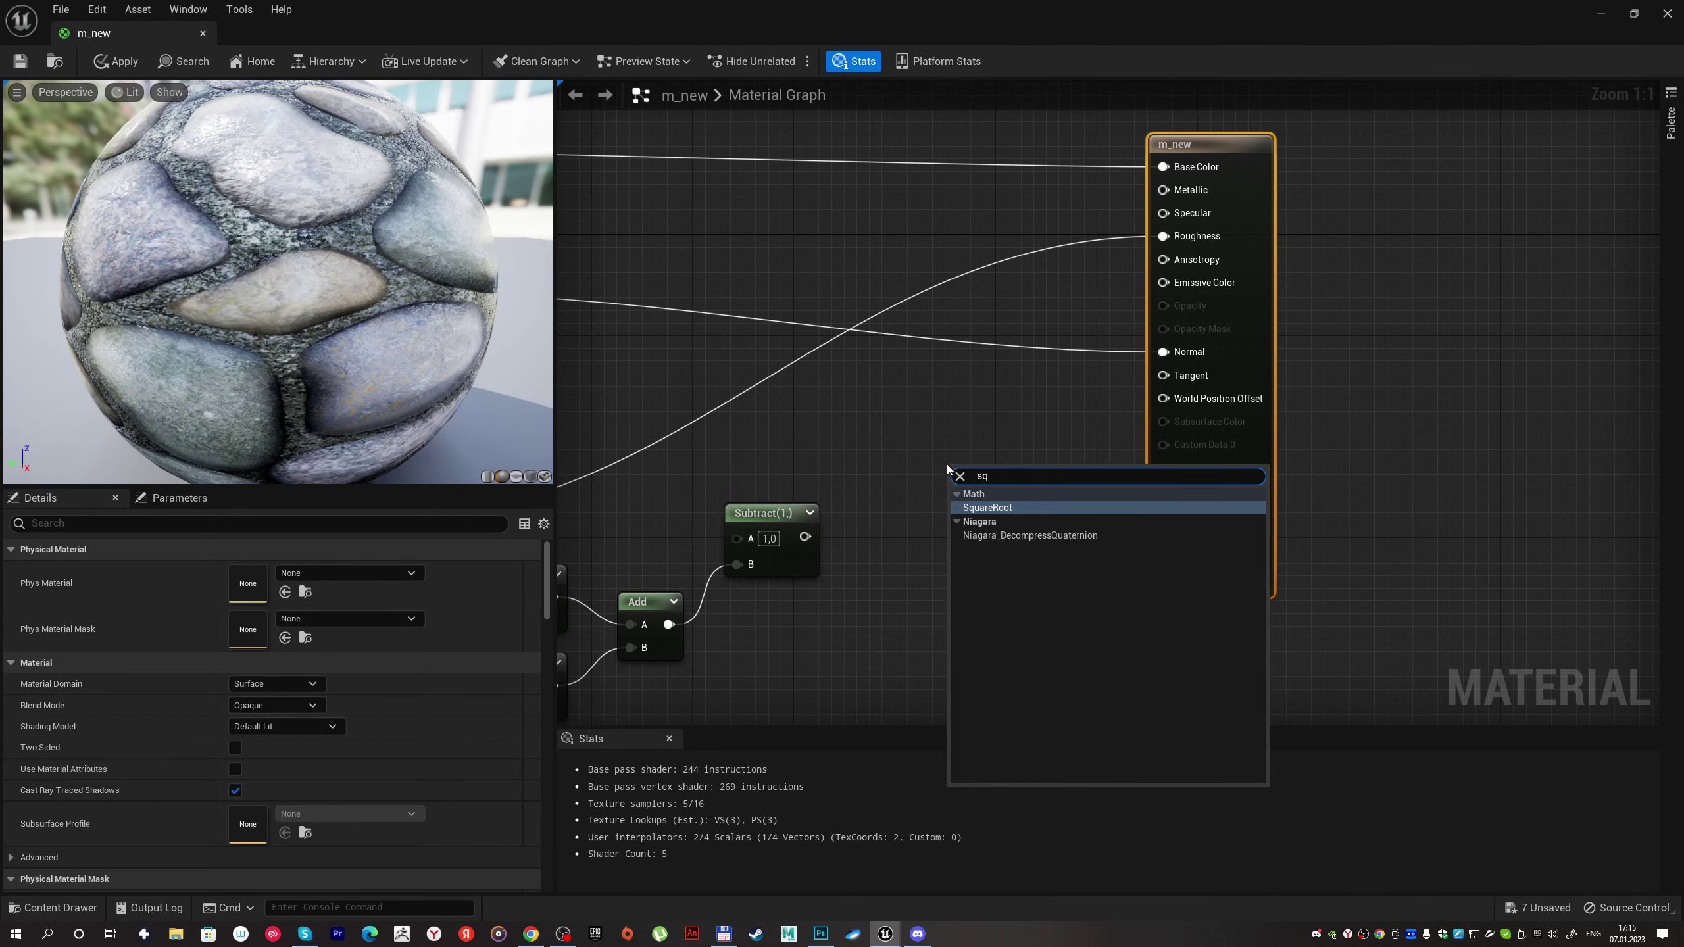
pyautogui.press('Return')
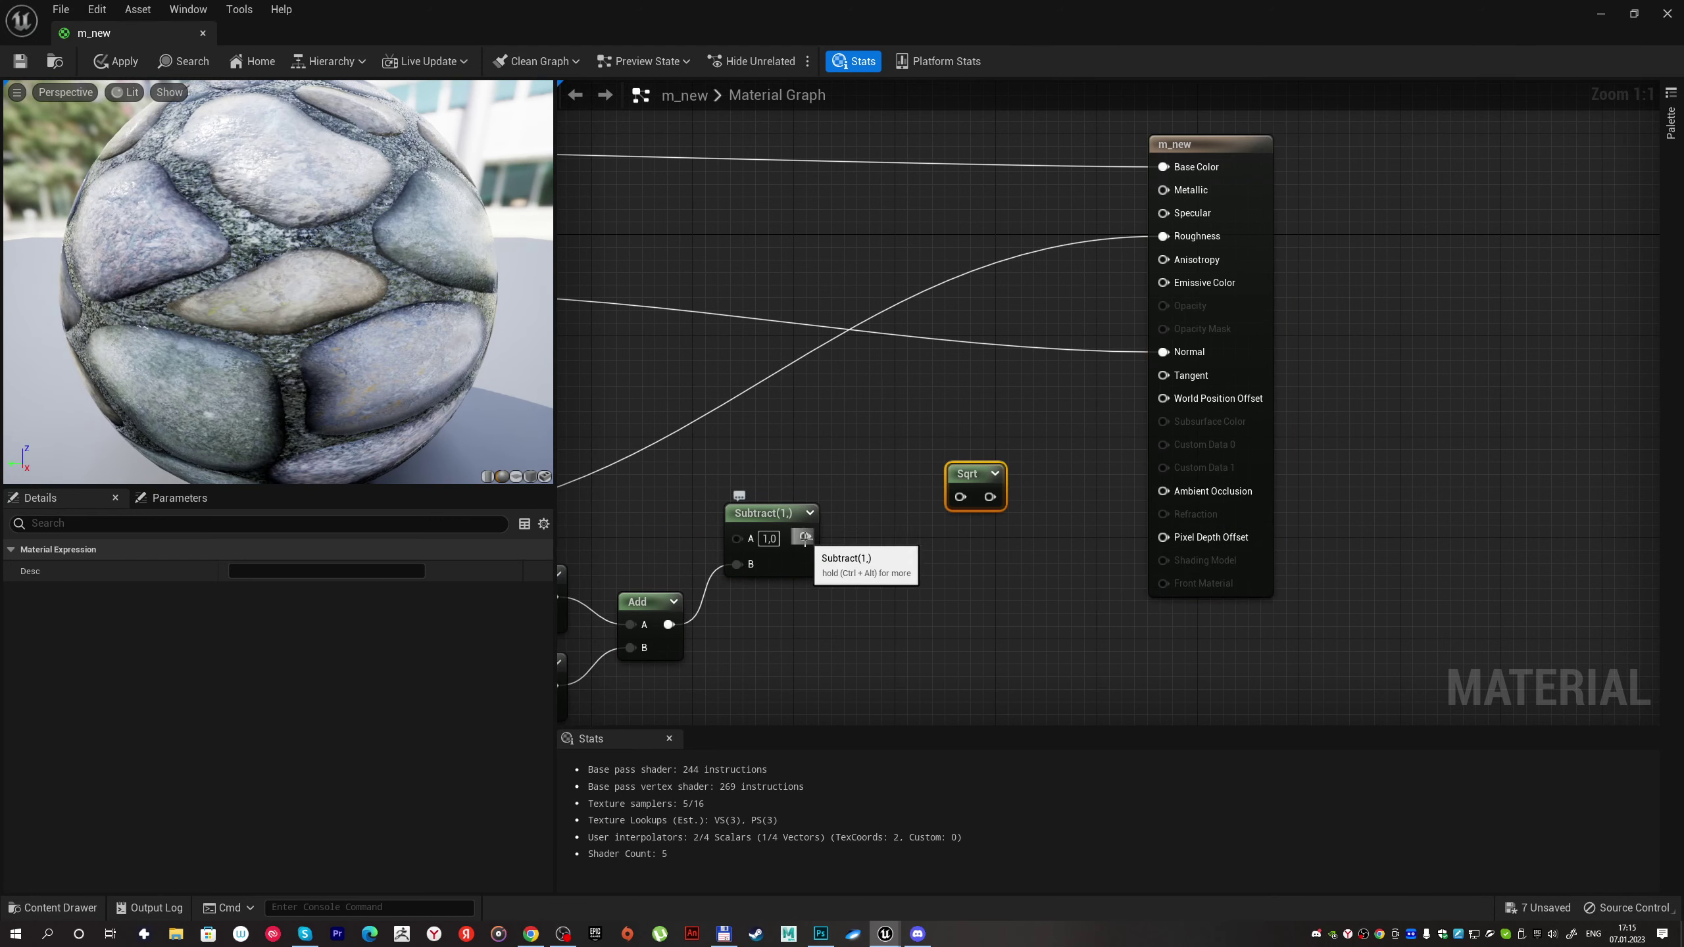
pyautogui.moveTo(804, 538); pyautogui.dragTo(960, 497)
pyautogui.moveTo(957, 432); pyautogui.dragTo(1249, 459, button='right')
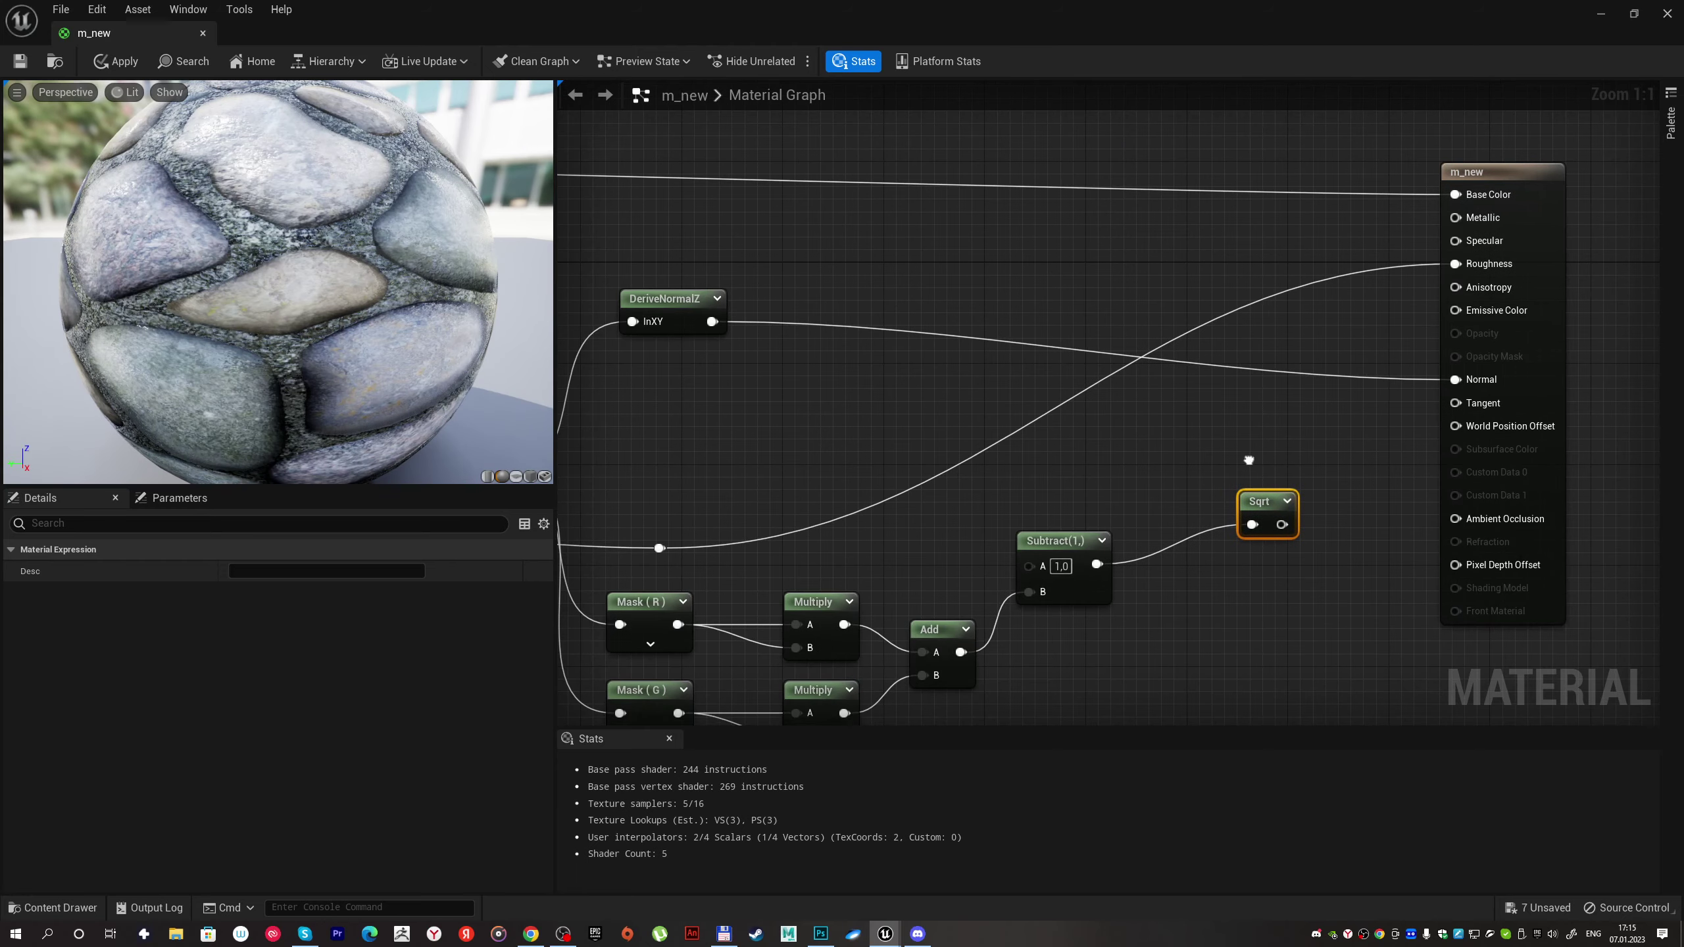
pyautogui.scroll(-2, 1228, 461)
pyautogui.moveTo(823, 348); pyautogui.dragTo(892, 357)
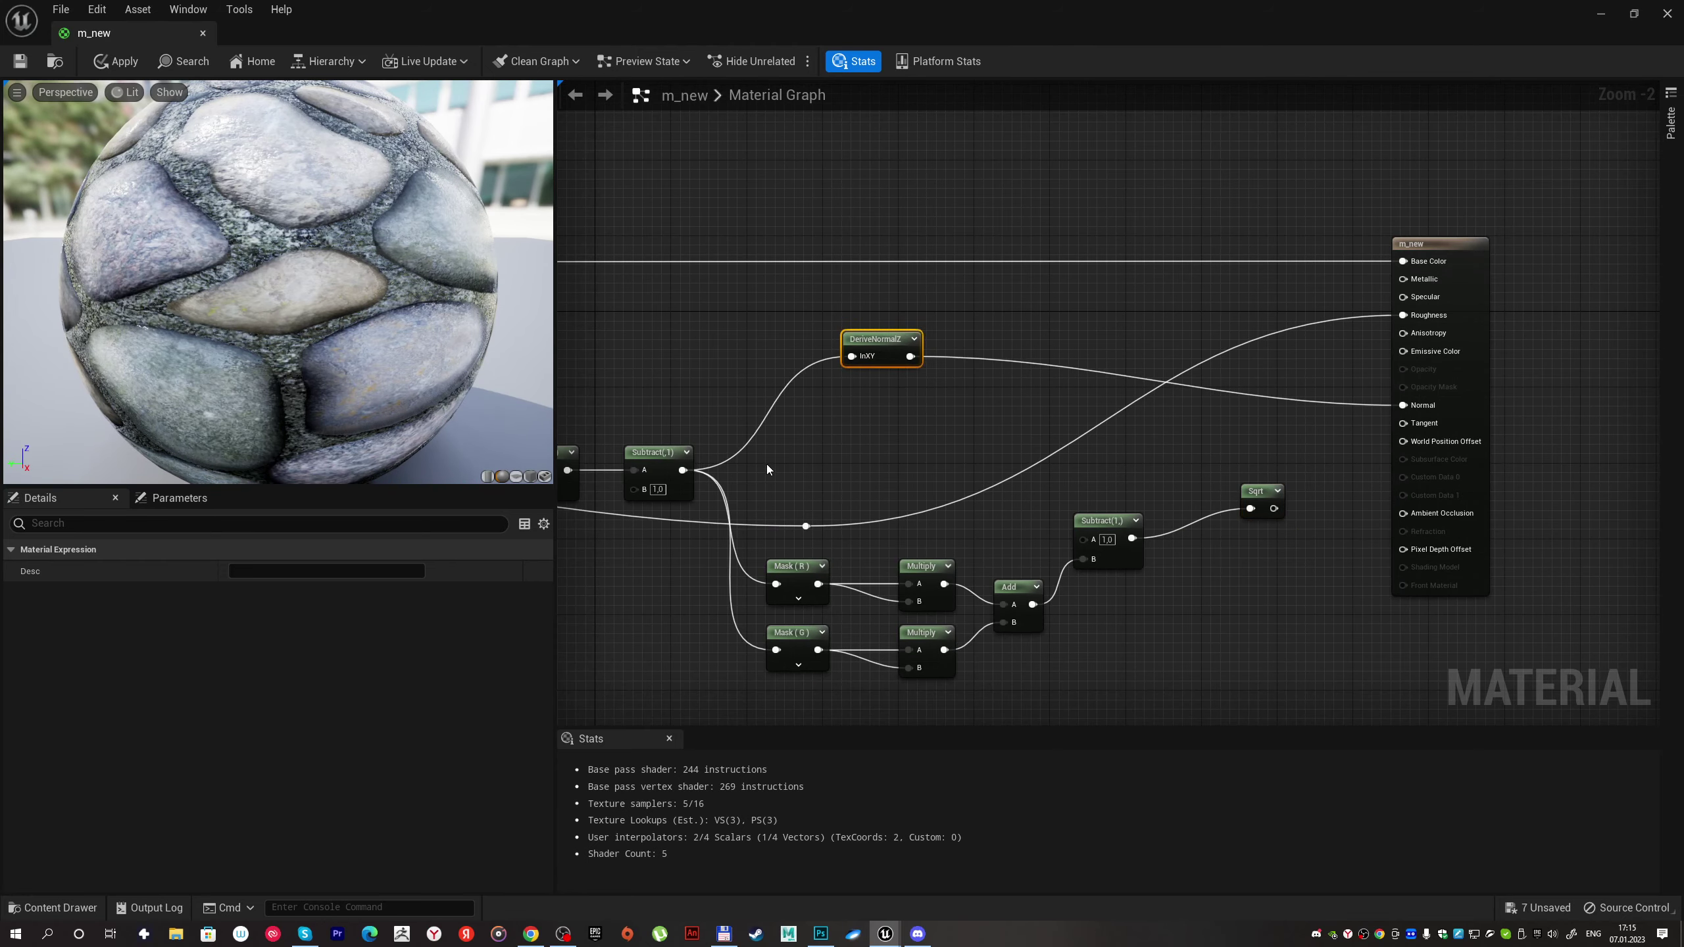
pyautogui.moveTo(766, 468); pyautogui.dragTo(1252, 610)
pyautogui.scroll(2, 1245, 610)
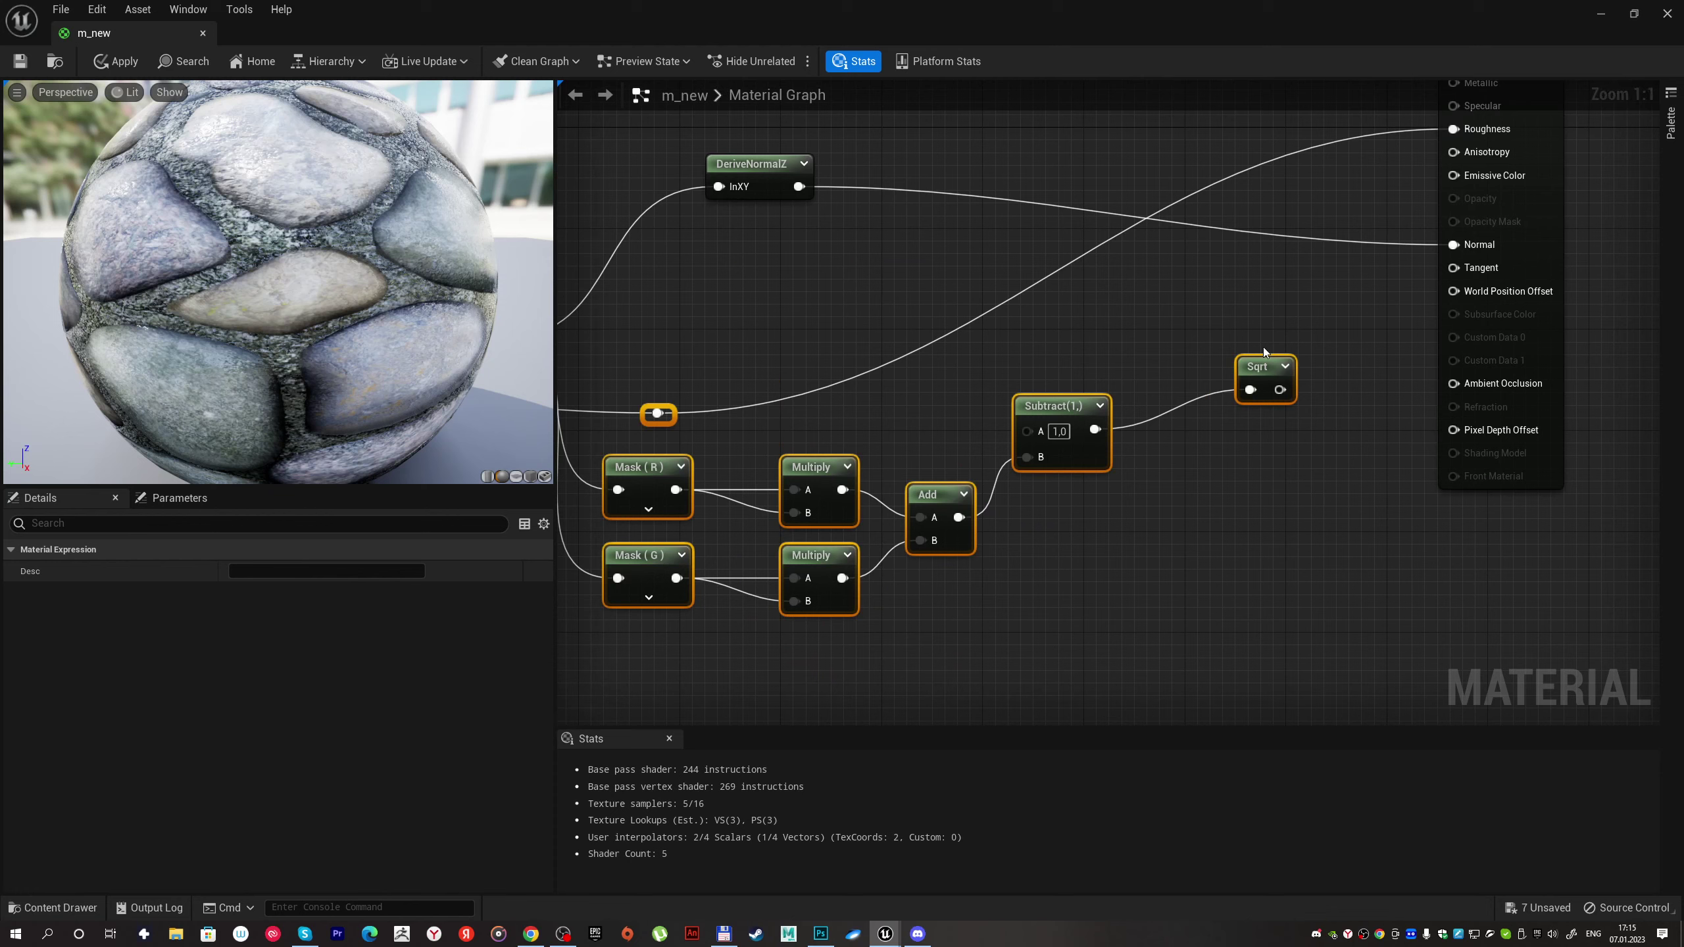
# Step: Place a Lerp node near the material output
pyautogui.doubleClick(1058, 21)
pyautogui.moveTo(1289, 296)
pyautogui.mouseDown()
pyautogui.moveTo(1274, 350)
pyautogui.moveTo(879, 138)
pyautogui.mouseUp()
pyautogui.moveTo(1031, 239)
pyautogui.mouseDown(button='right')
pyautogui.moveTo(985, 325)
pyautogui.moveTo(1024, 422)
pyautogui.mouseUp(button='right')
pyautogui.moveTo(1268, 345); pyautogui.dragTo(1428, 353)
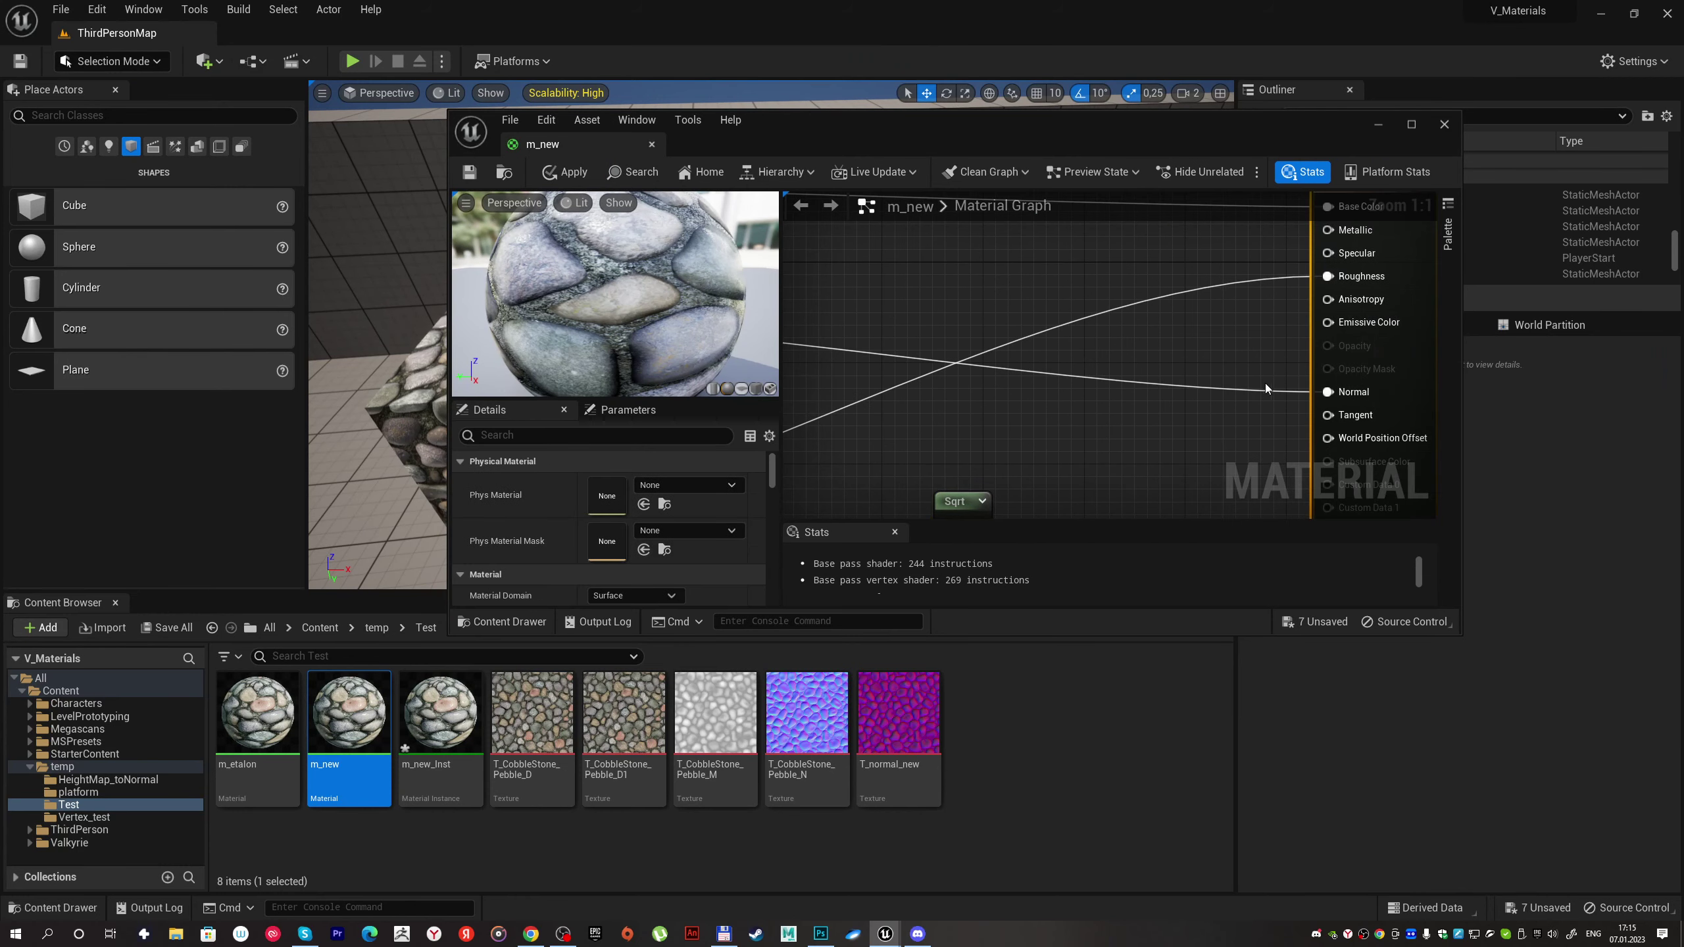
pyautogui.click(1061, 365)
pyautogui.moveTo(1043, 363); pyautogui.dragTo(1292, 287, button='right')
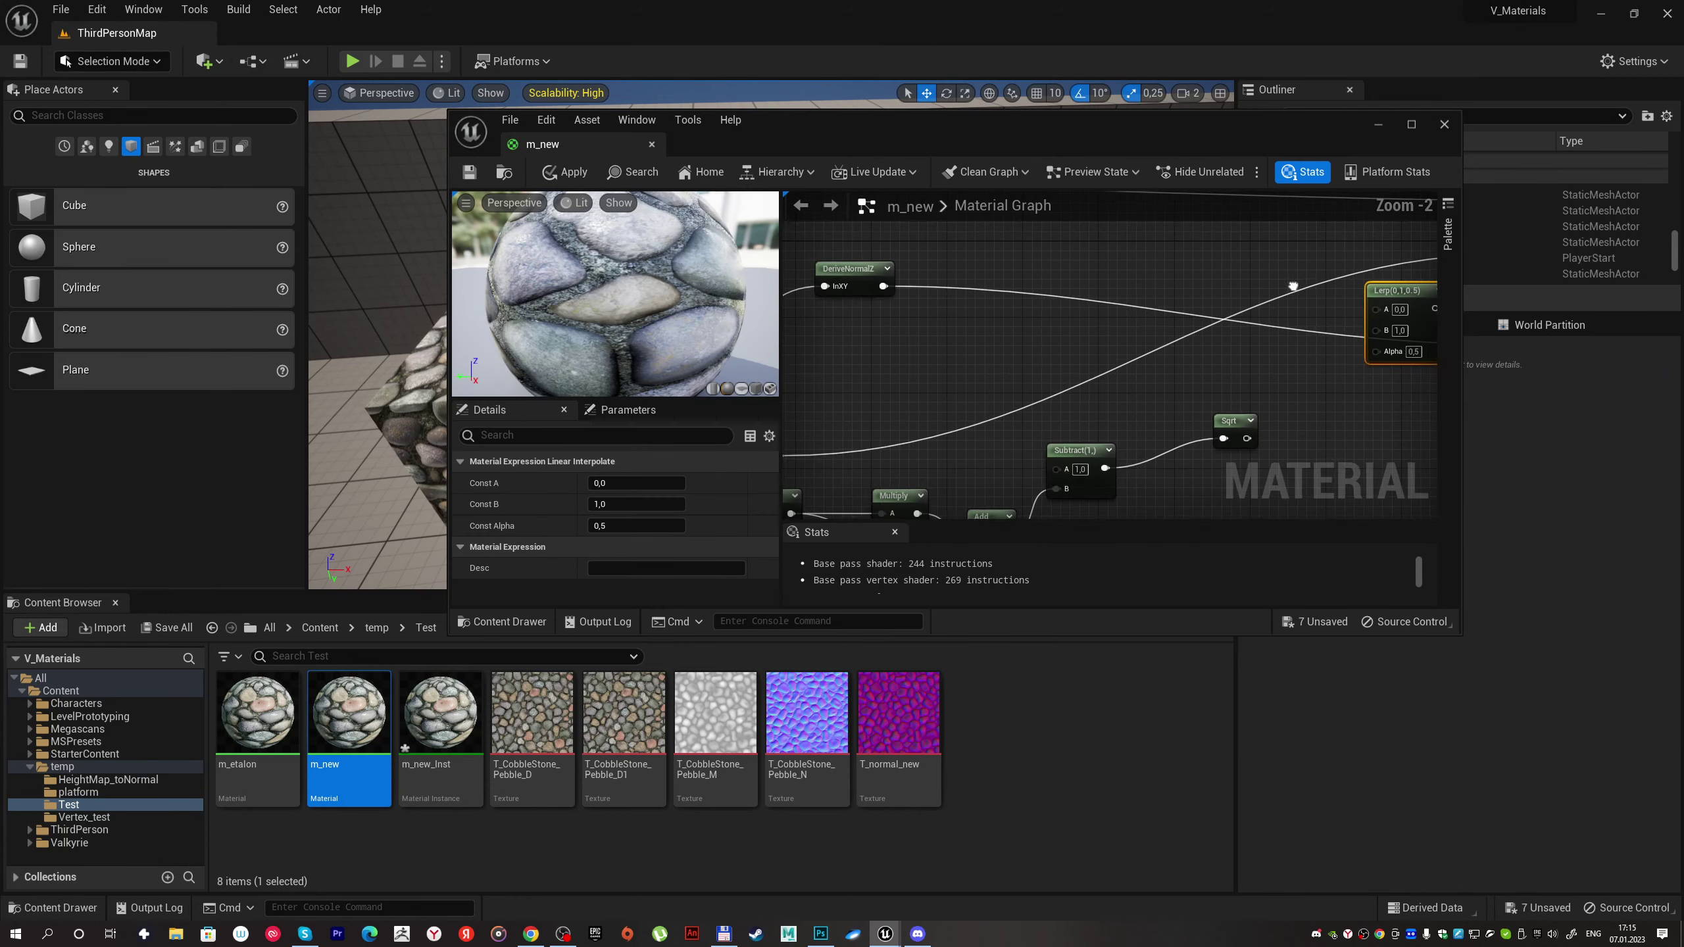
pyautogui.scroll(-2, 1171, 353)
# Step: With the editor maximized, start a new connection from the Subtract output
pyautogui.doubleClick(1178, 126)
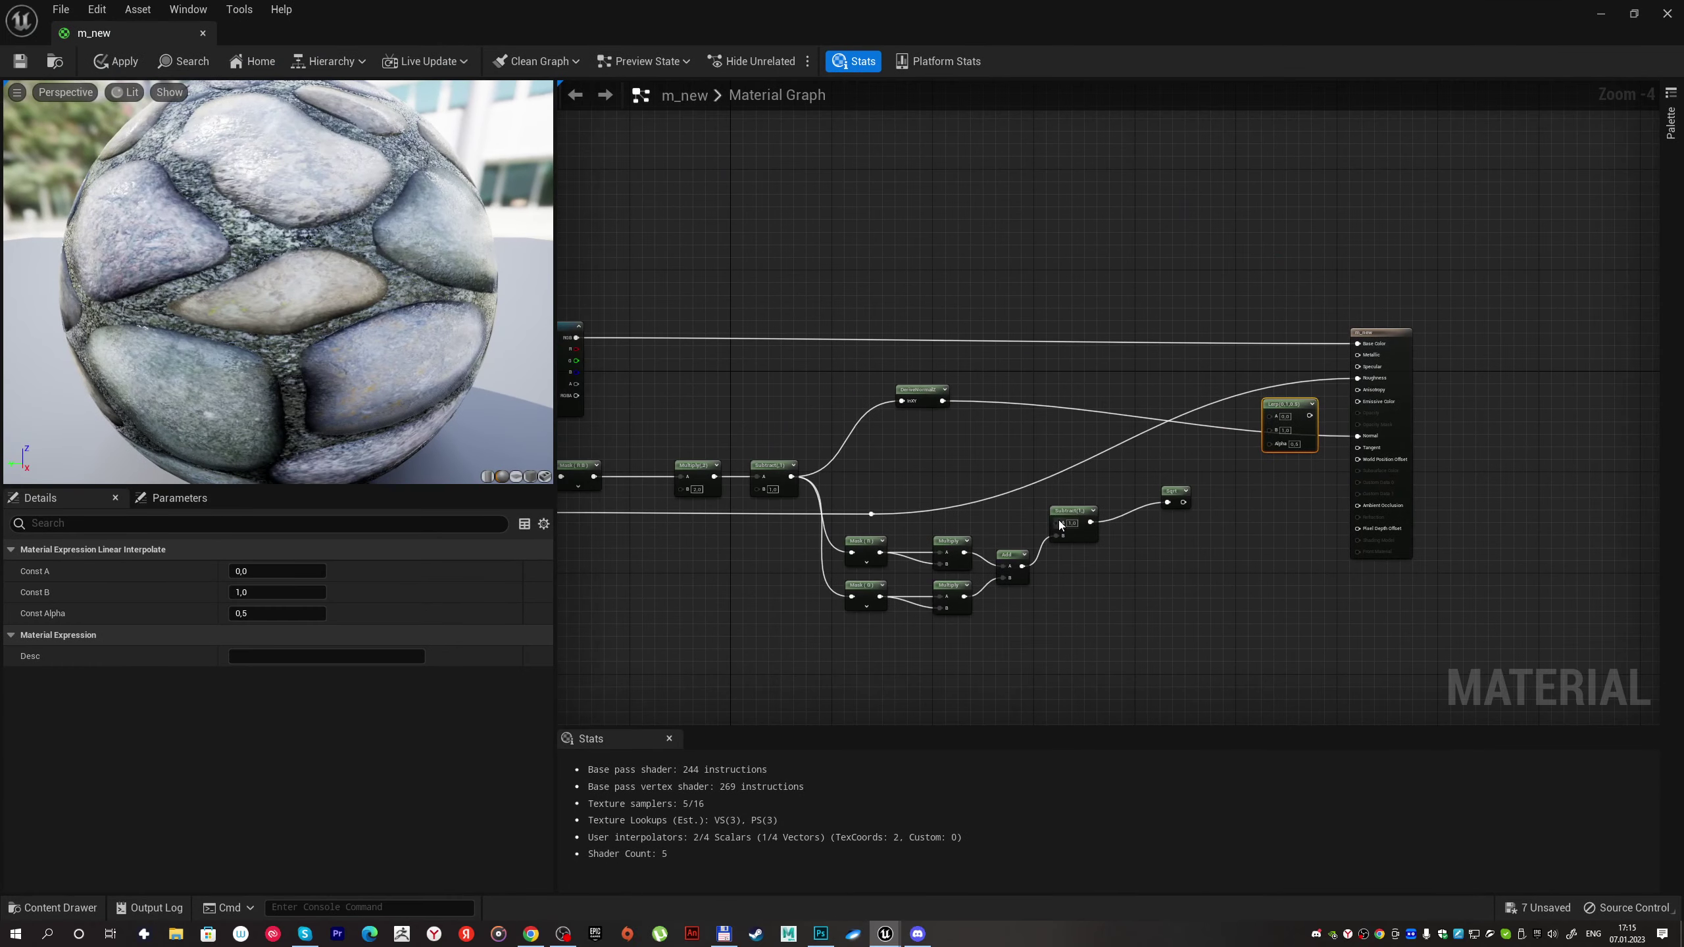
pyautogui.scroll(1, 1060, 526)
pyautogui.click(1211, 478)
pyautogui.moveTo(1112, 430); pyautogui.dragTo(1239, 424, button='right')
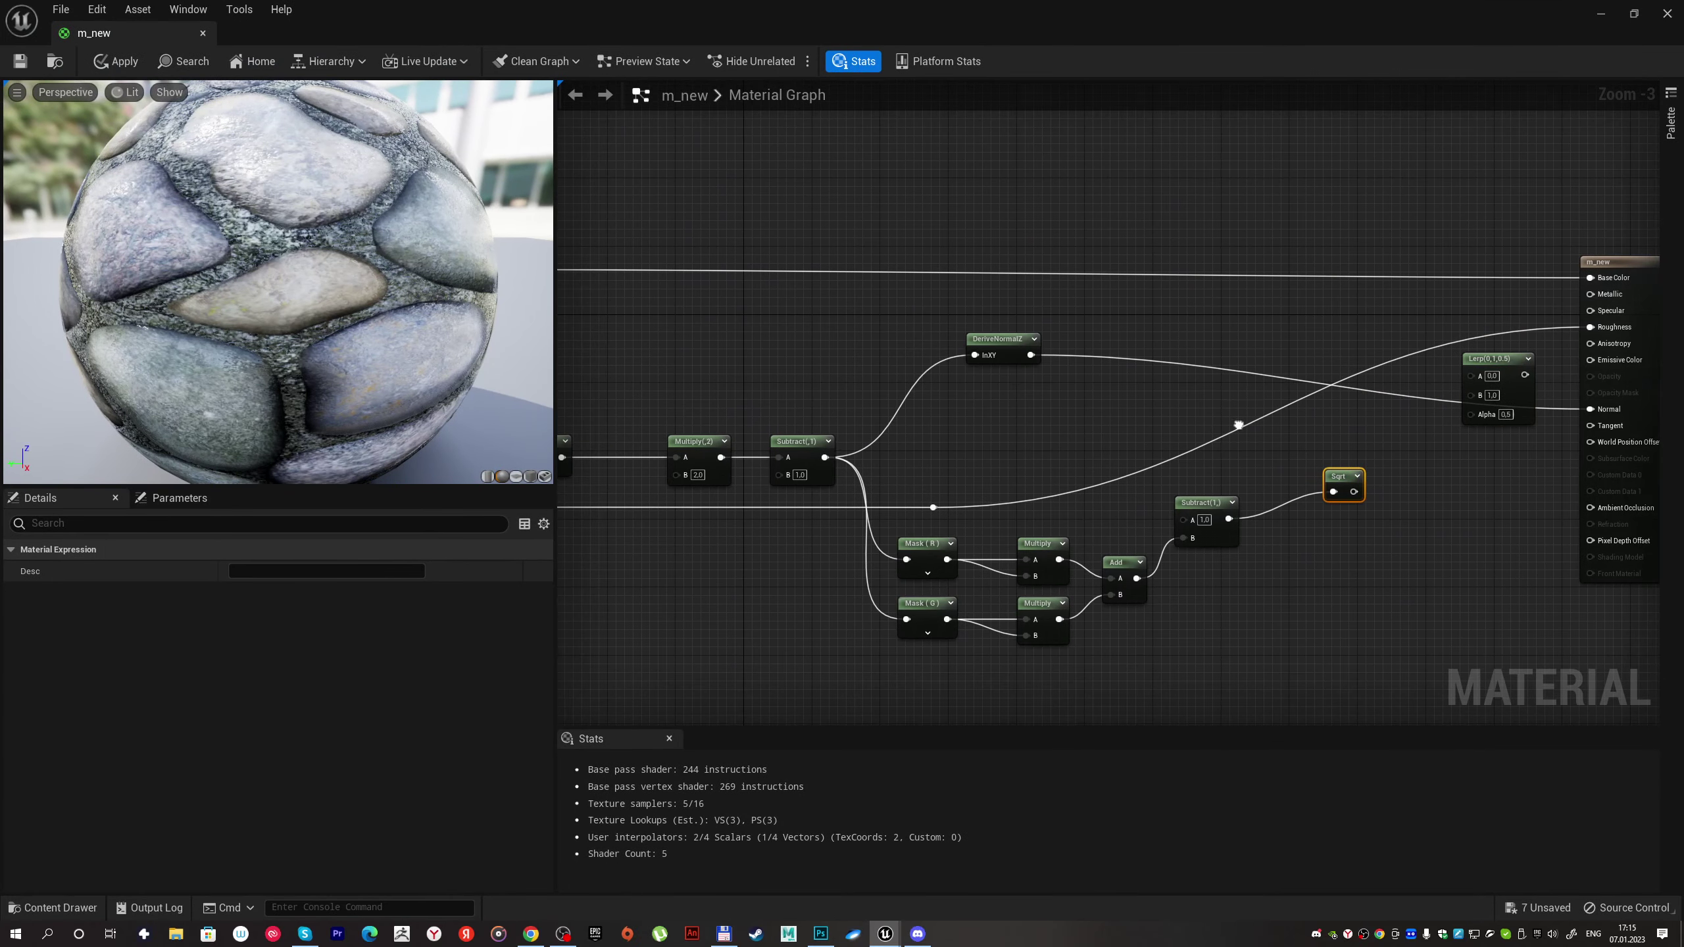
pyautogui.moveTo(825, 457); pyautogui.dragTo(1085, 417)
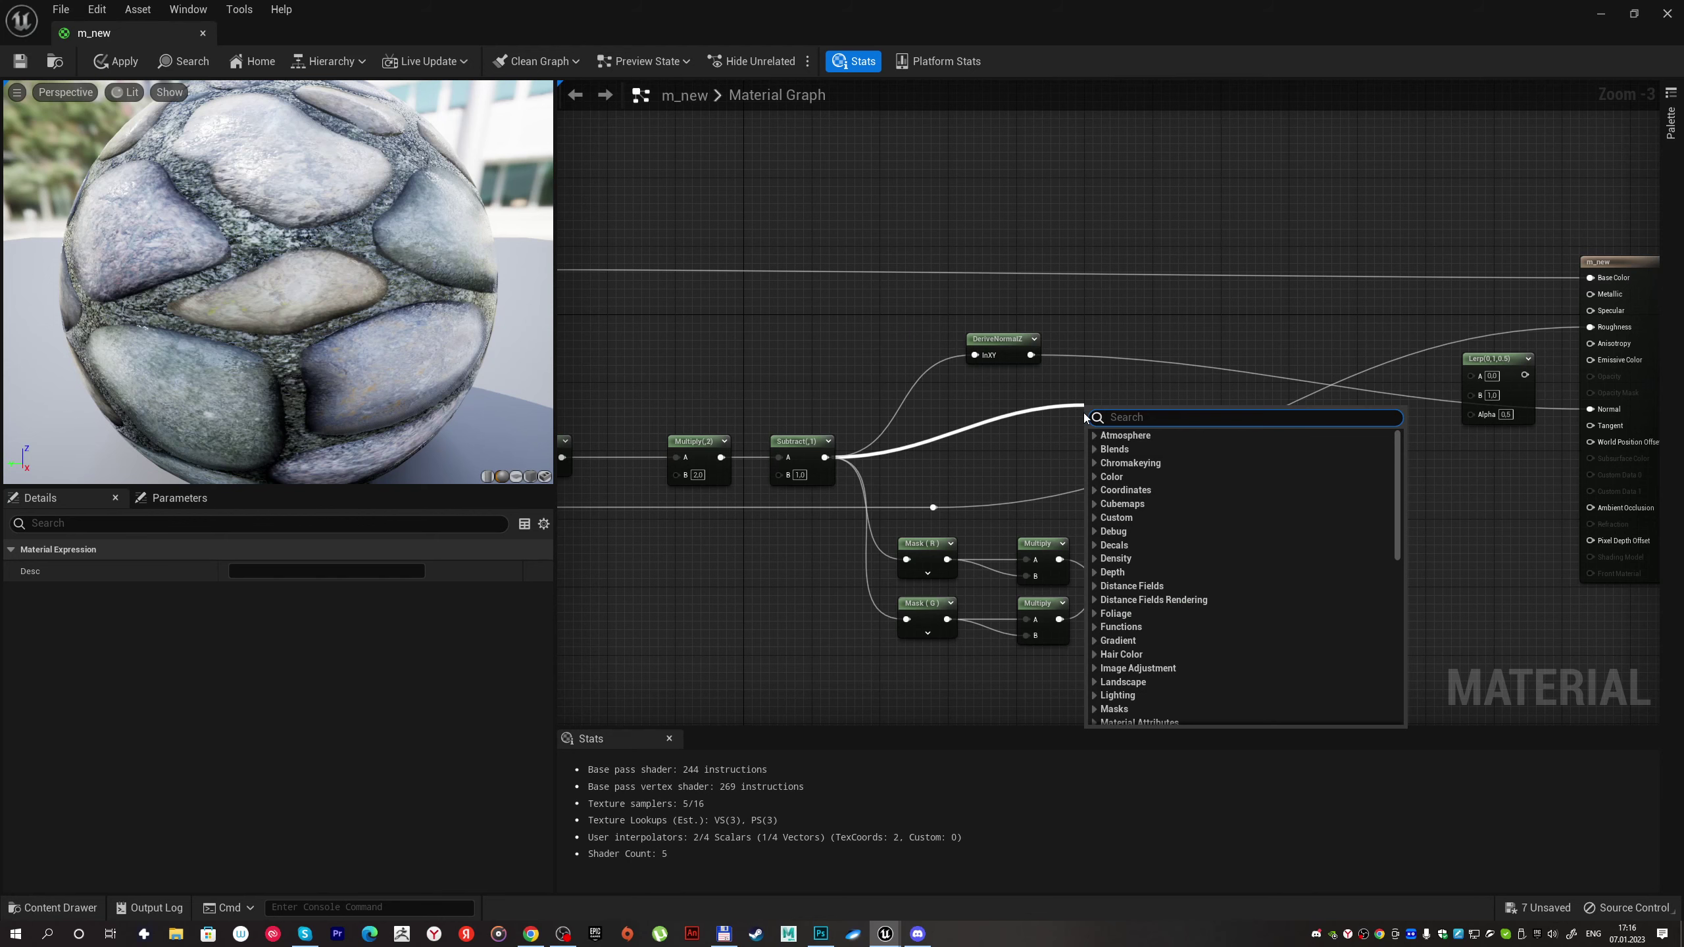
# Step: Add an AppendVector node beside Sqrt and wire the Sqrt result into it
pyautogui.write('app')
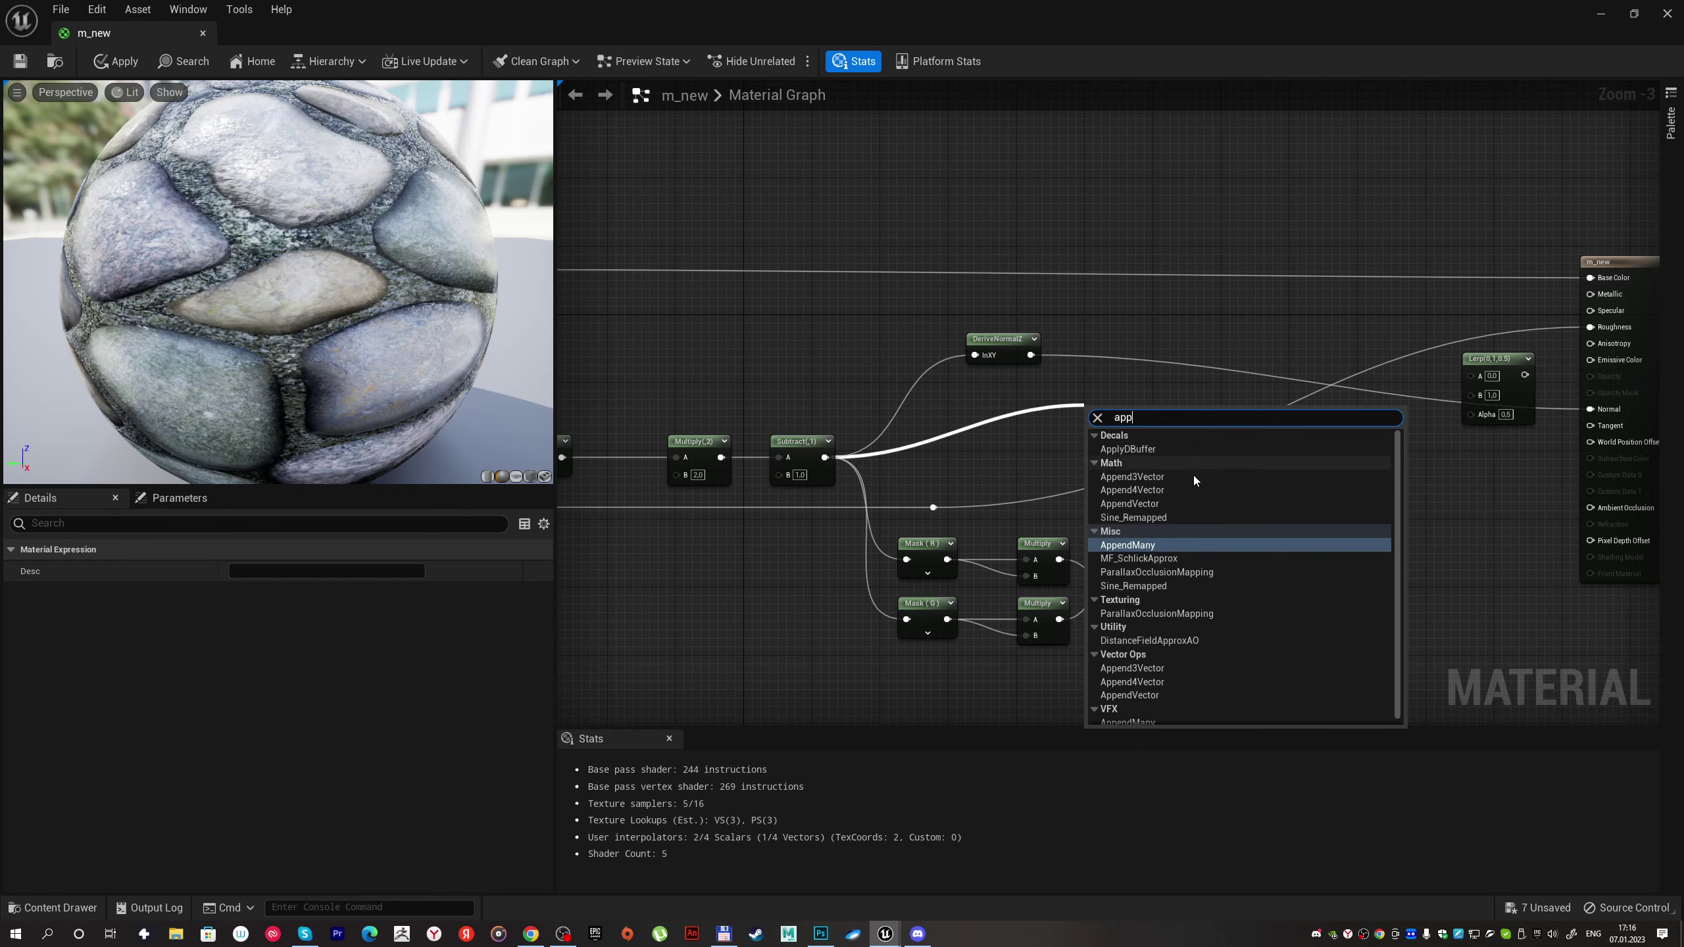
pyautogui.click(1167, 504)
pyautogui.moveTo(1206, 417); pyautogui.dragTo(980, 383, button='right')
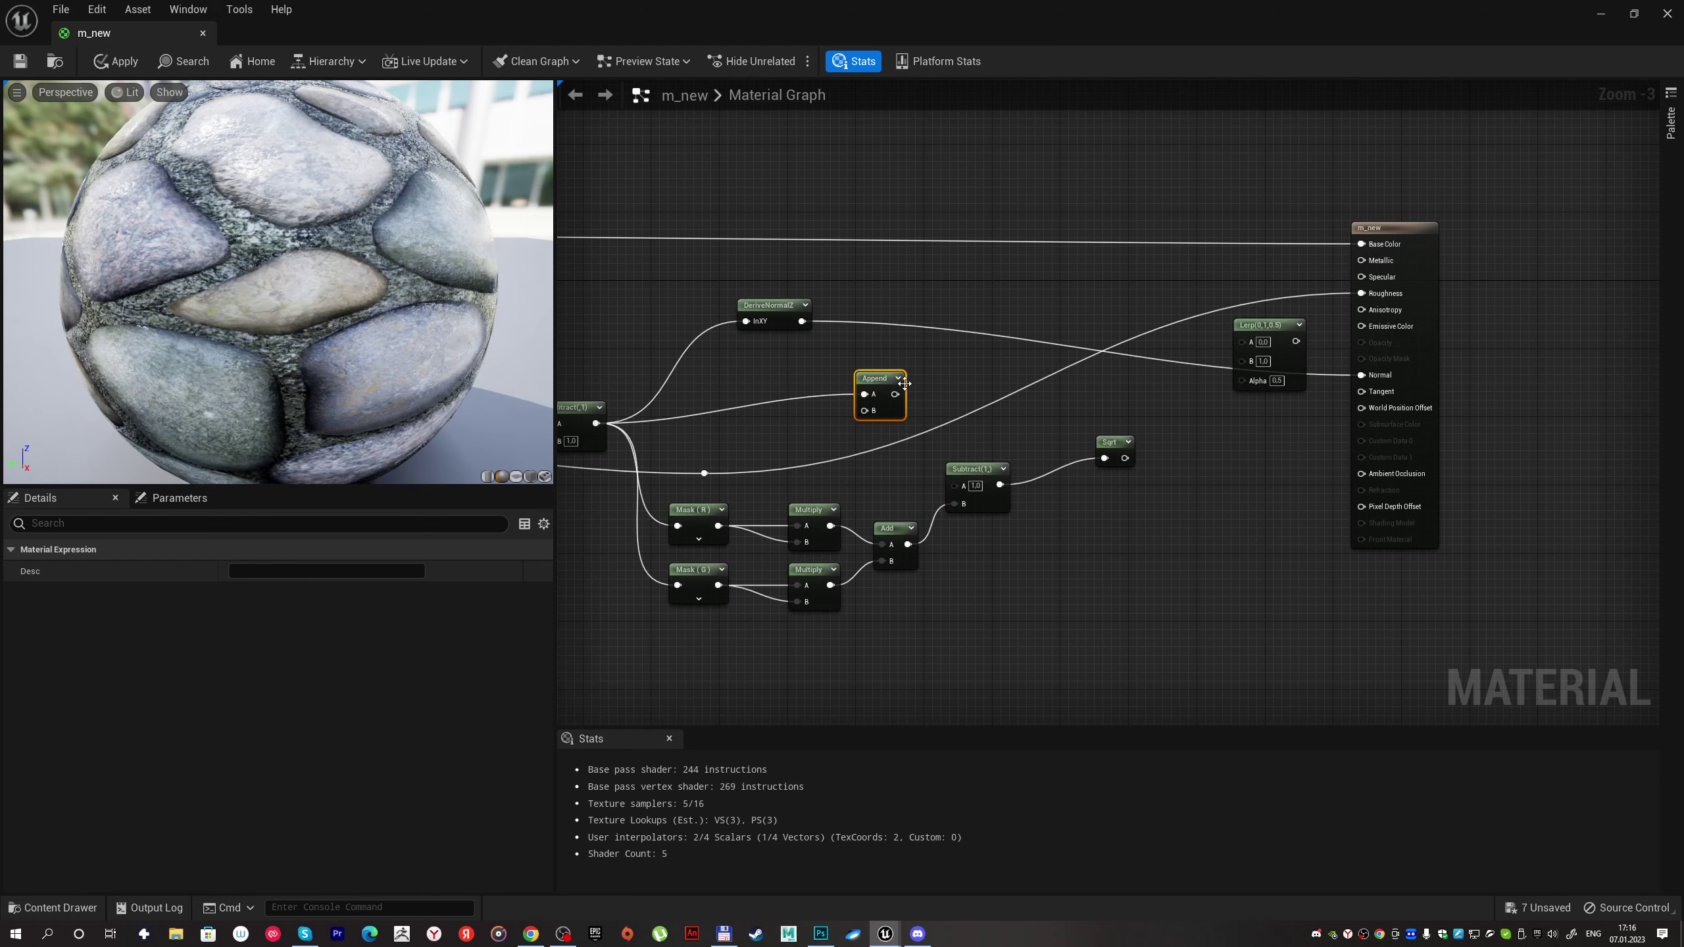
pyautogui.moveTo(904, 384); pyautogui.dragTo(1153, 379)
pyautogui.moveTo(1125, 458)
pyautogui.mouseDown()
pyautogui.moveTo(1113, 406)
pyautogui.moveTo(1135, 390)
pyautogui.mouseUp()
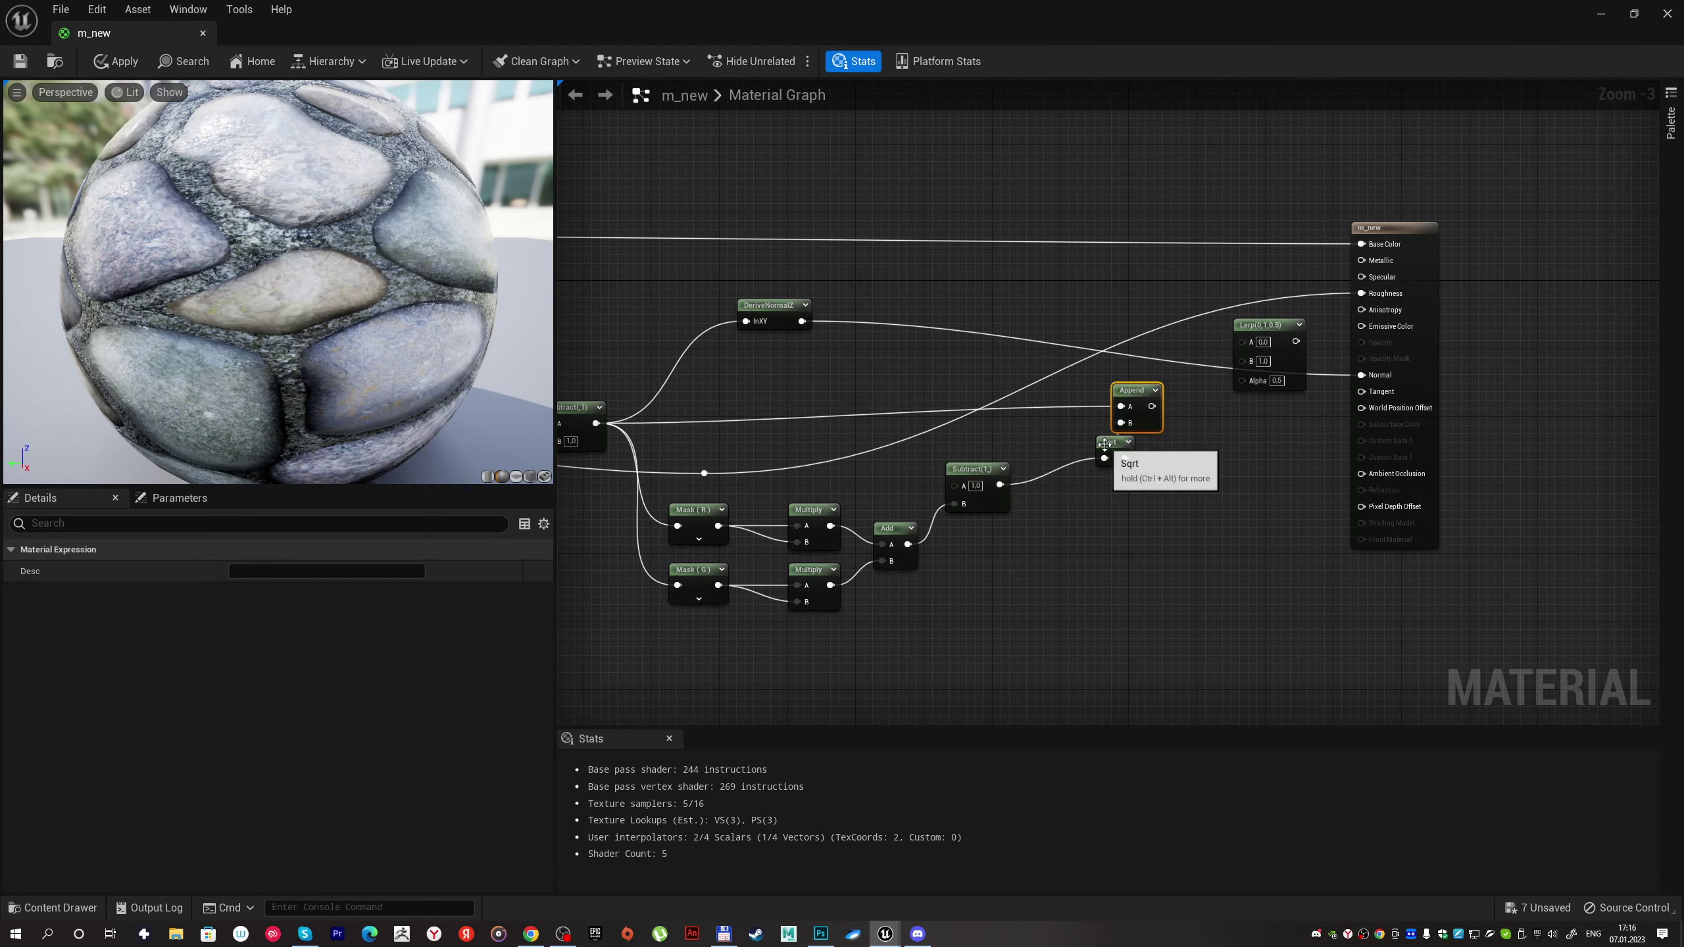
# Step: Line up Sqrt, Append and DeriveNormalZ, then feed Append's output into the Lerp's B input
pyautogui.moveTo(1105, 444); pyautogui.dragTo(1061, 469)
pyautogui.moveTo(1134, 390); pyautogui.dragTo(1134, 408)
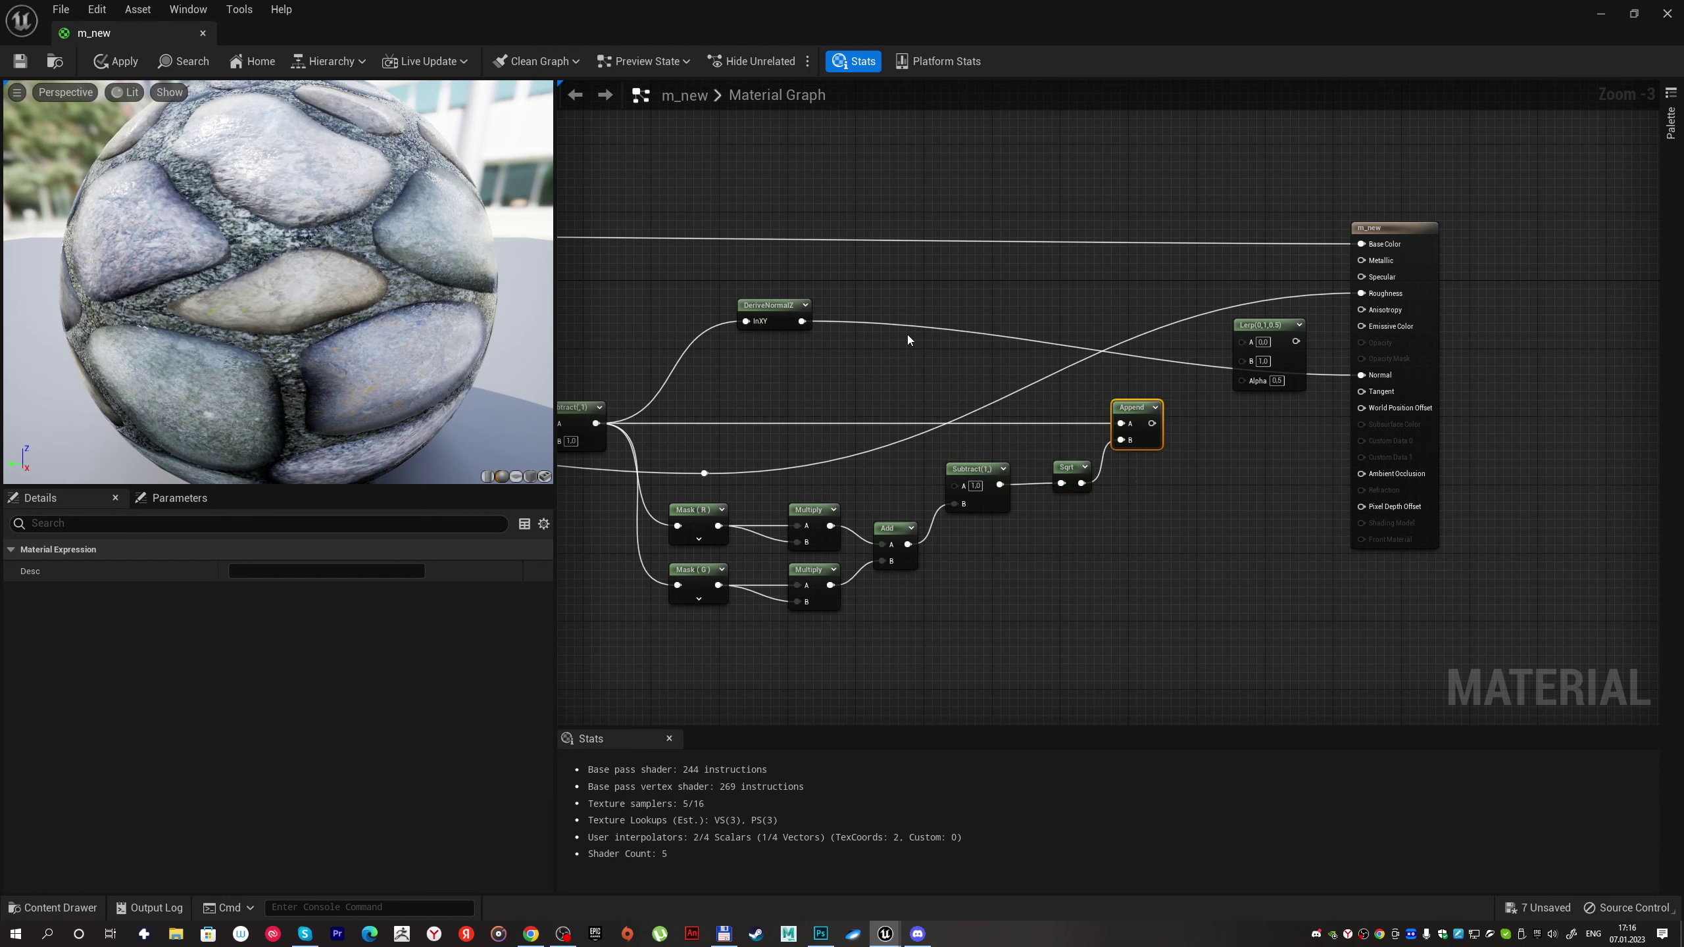
pyautogui.moveTo(767, 305)
pyautogui.mouseDown()
pyautogui.moveTo(768, 339)
pyautogui.moveTo(1241, 342)
pyautogui.mouseUp()
pyautogui.moveTo(1152, 423)
pyautogui.mouseDown()
pyautogui.moveTo(1241, 359)
pyautogui.moveTo(1198, 327)
pyautogui.moveTo(1120, 554)
pyautogui.mouseUp()
pyautogui.rightClick(1243, 376)
# Step: Promote the Lerp Alpha to a parameter and plug the Lerp result into Normal
pyautogui.click(1293, 479)
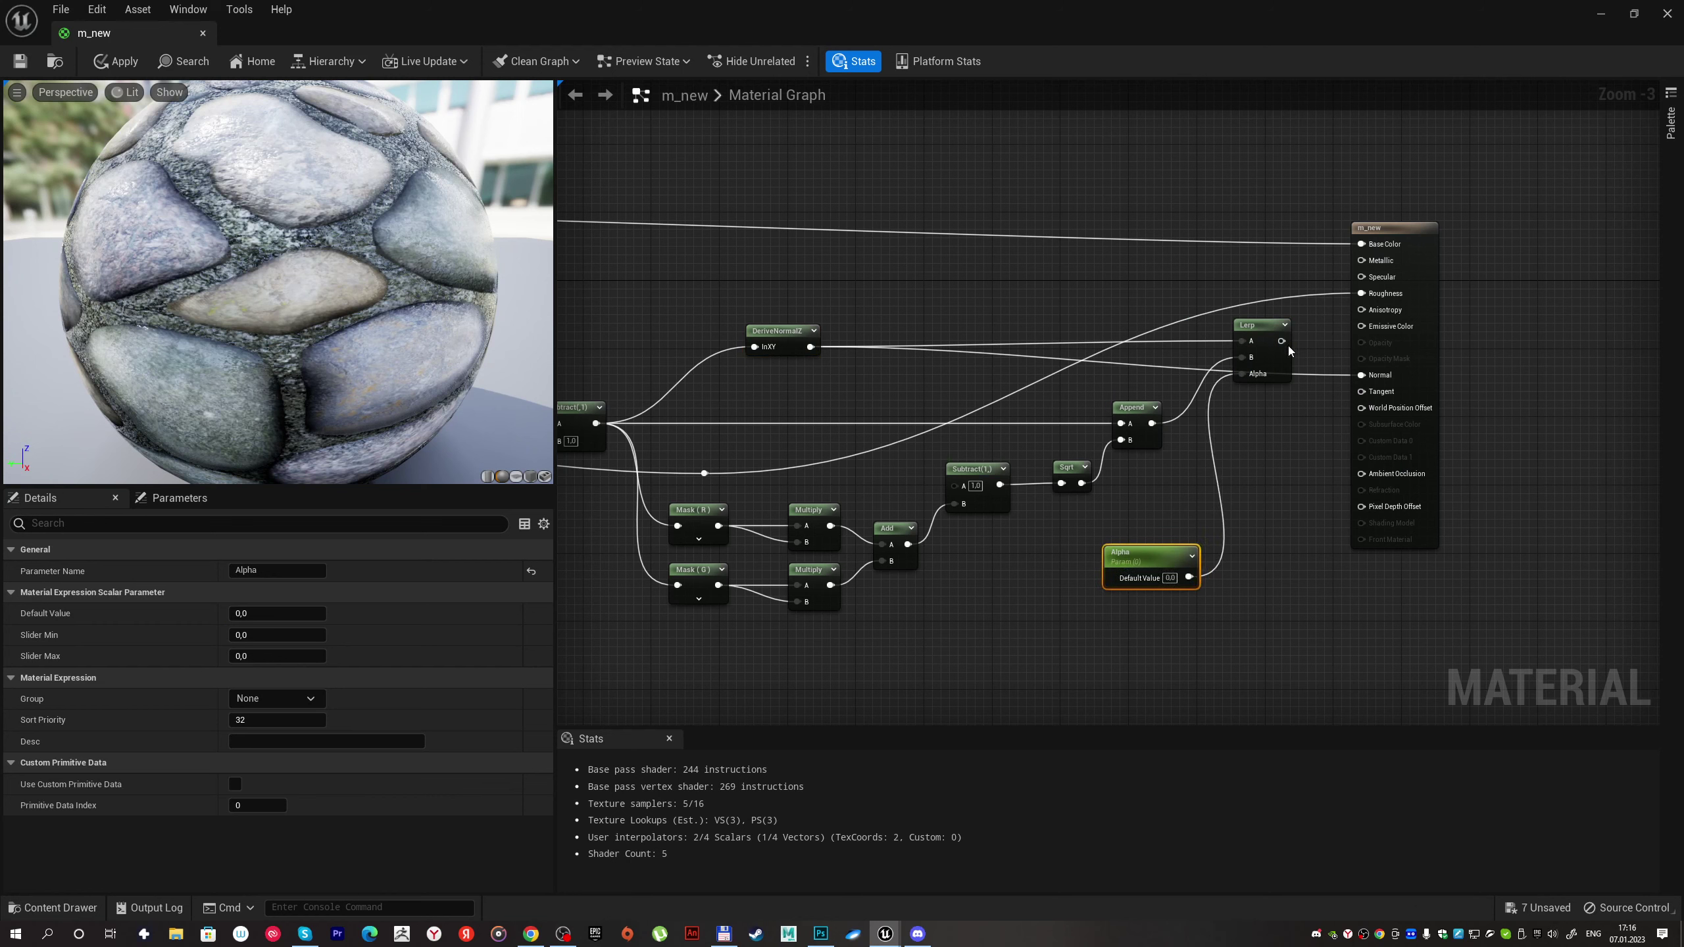
pyautogui.moveTo(1281, 341); pyautogui.dragTo(1363, 375)
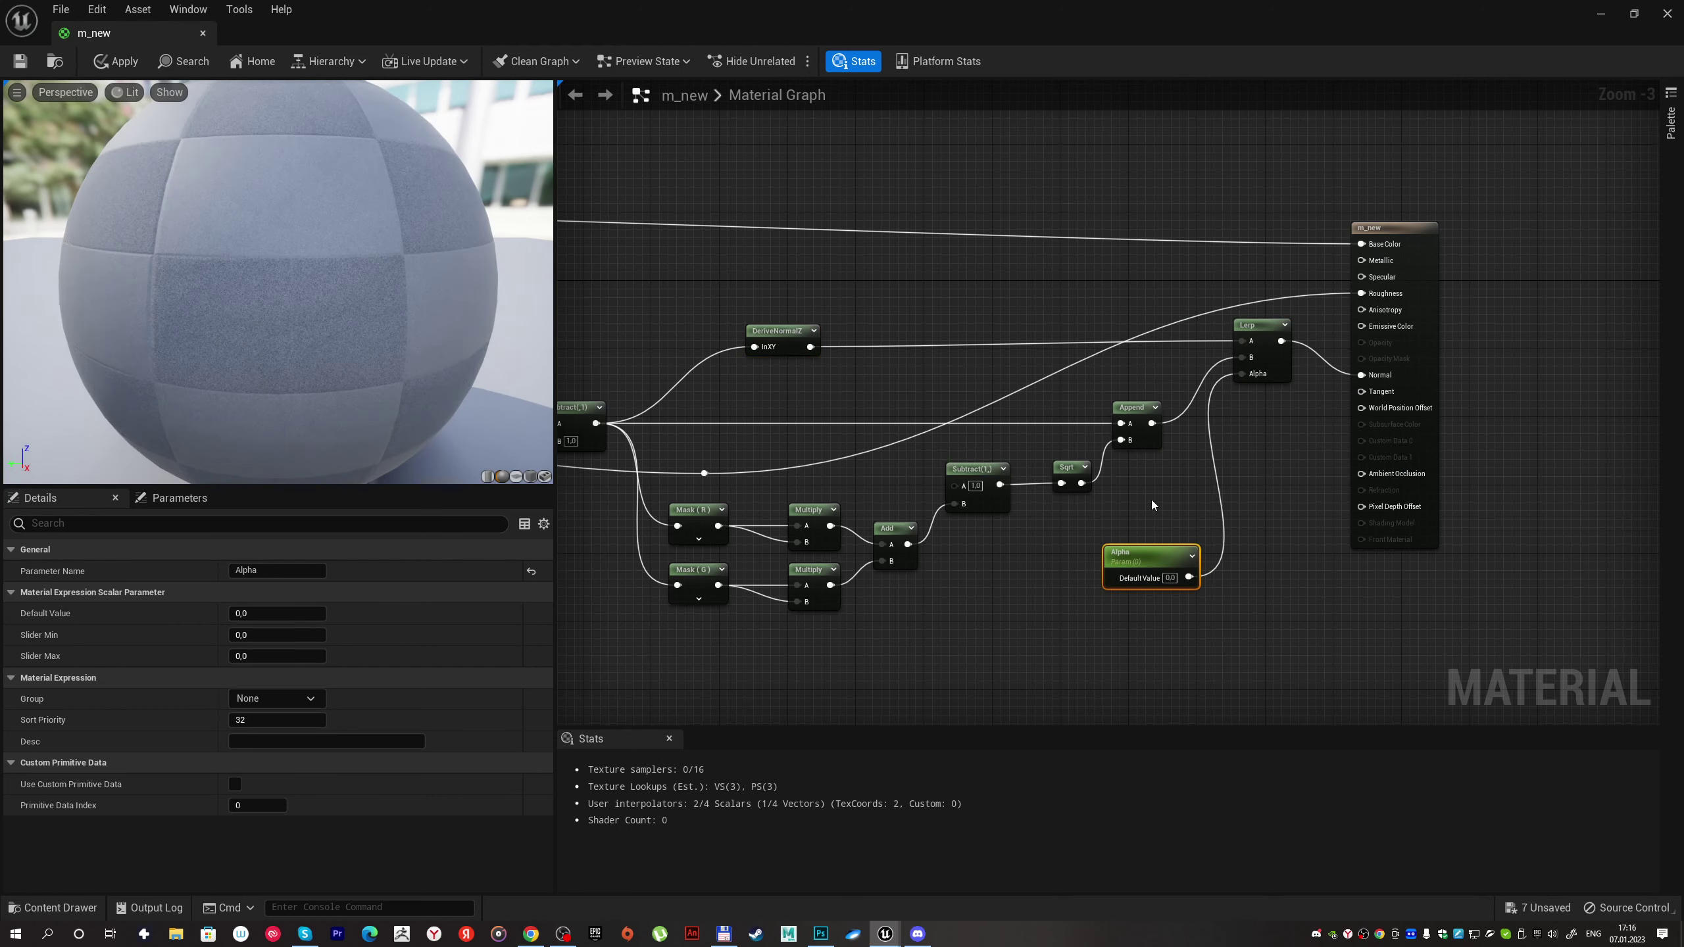
pyautogui.moveTo(1141, 554); pyautogui.dragTo(1122, 563)
# Step: Box-select and tidy the normal reconstruction nodes, then save m_new
pyautogui.click(781, 331)
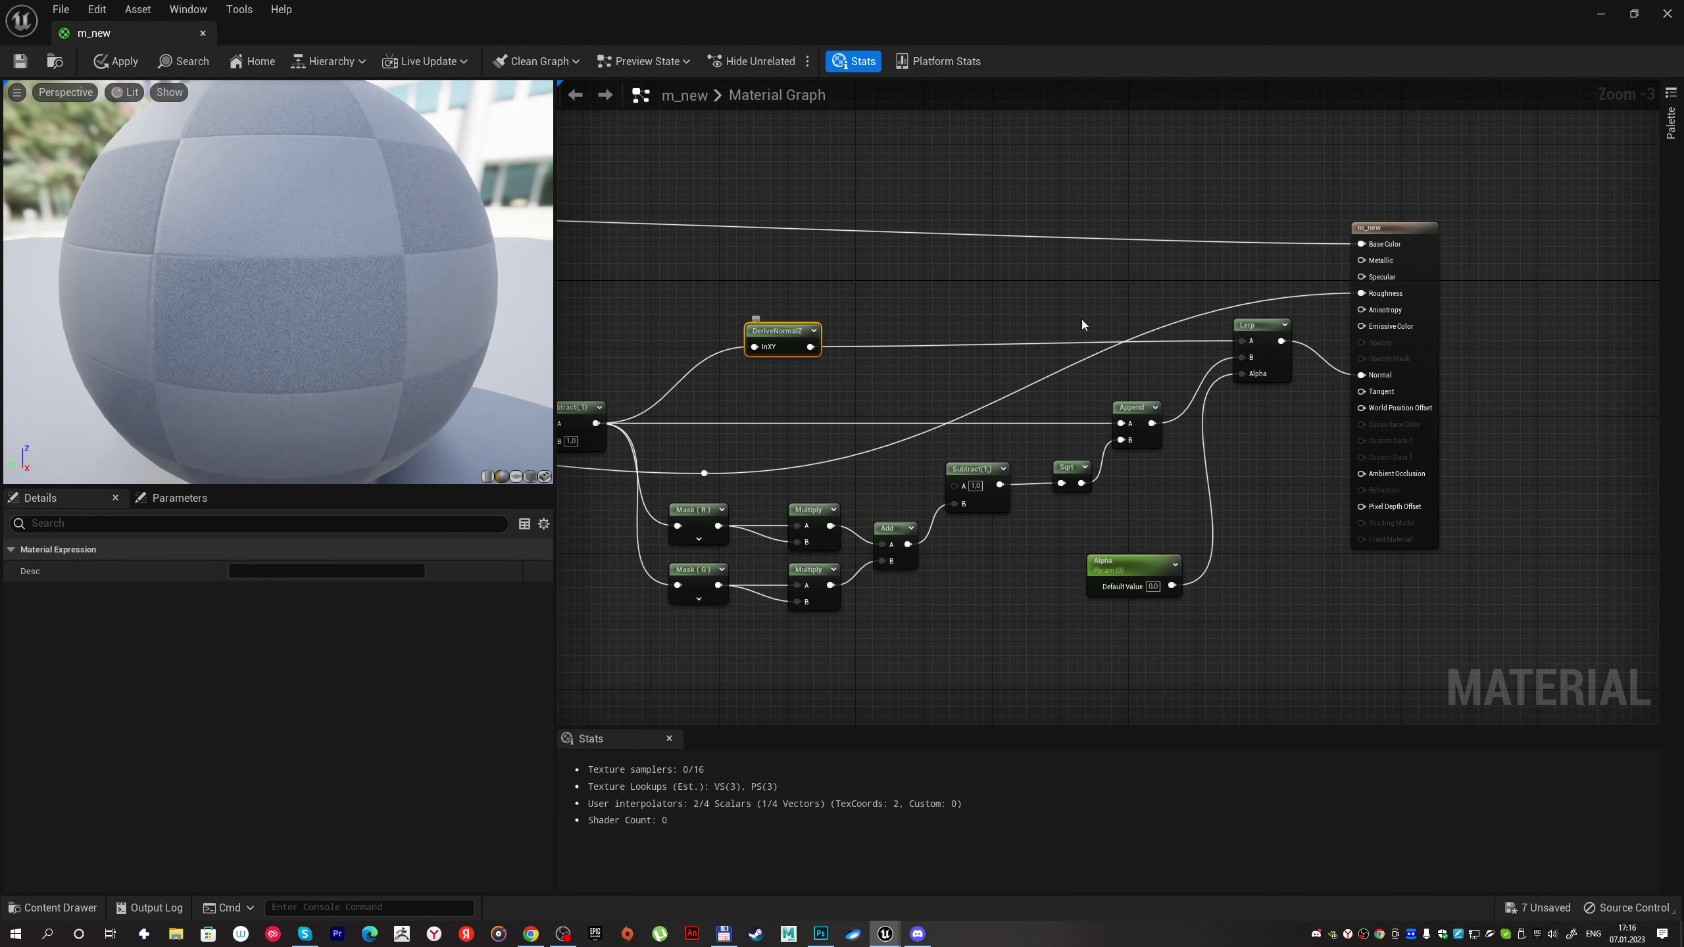
pyautogui.moveTo(880, 363); pyautogui.dragTo(977, 309, button='right')
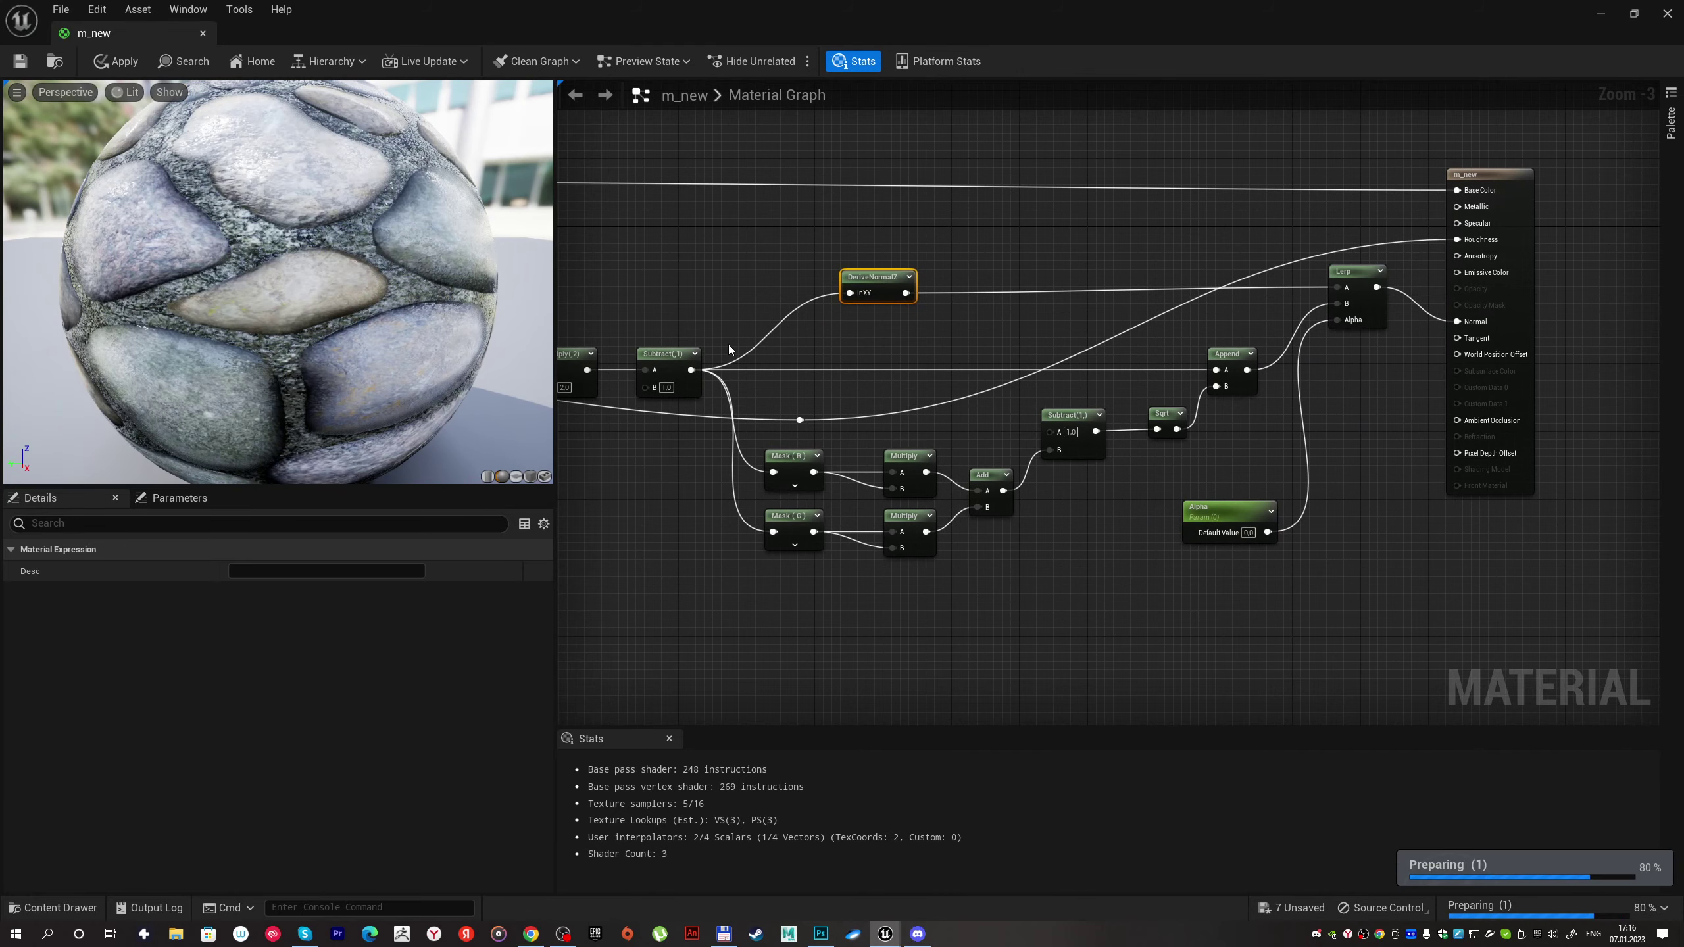
pyautogui.moveTo(738, 352); pyautogui.dragTo(1245, 583)
pyautogui.scroll(3, 992, 532)
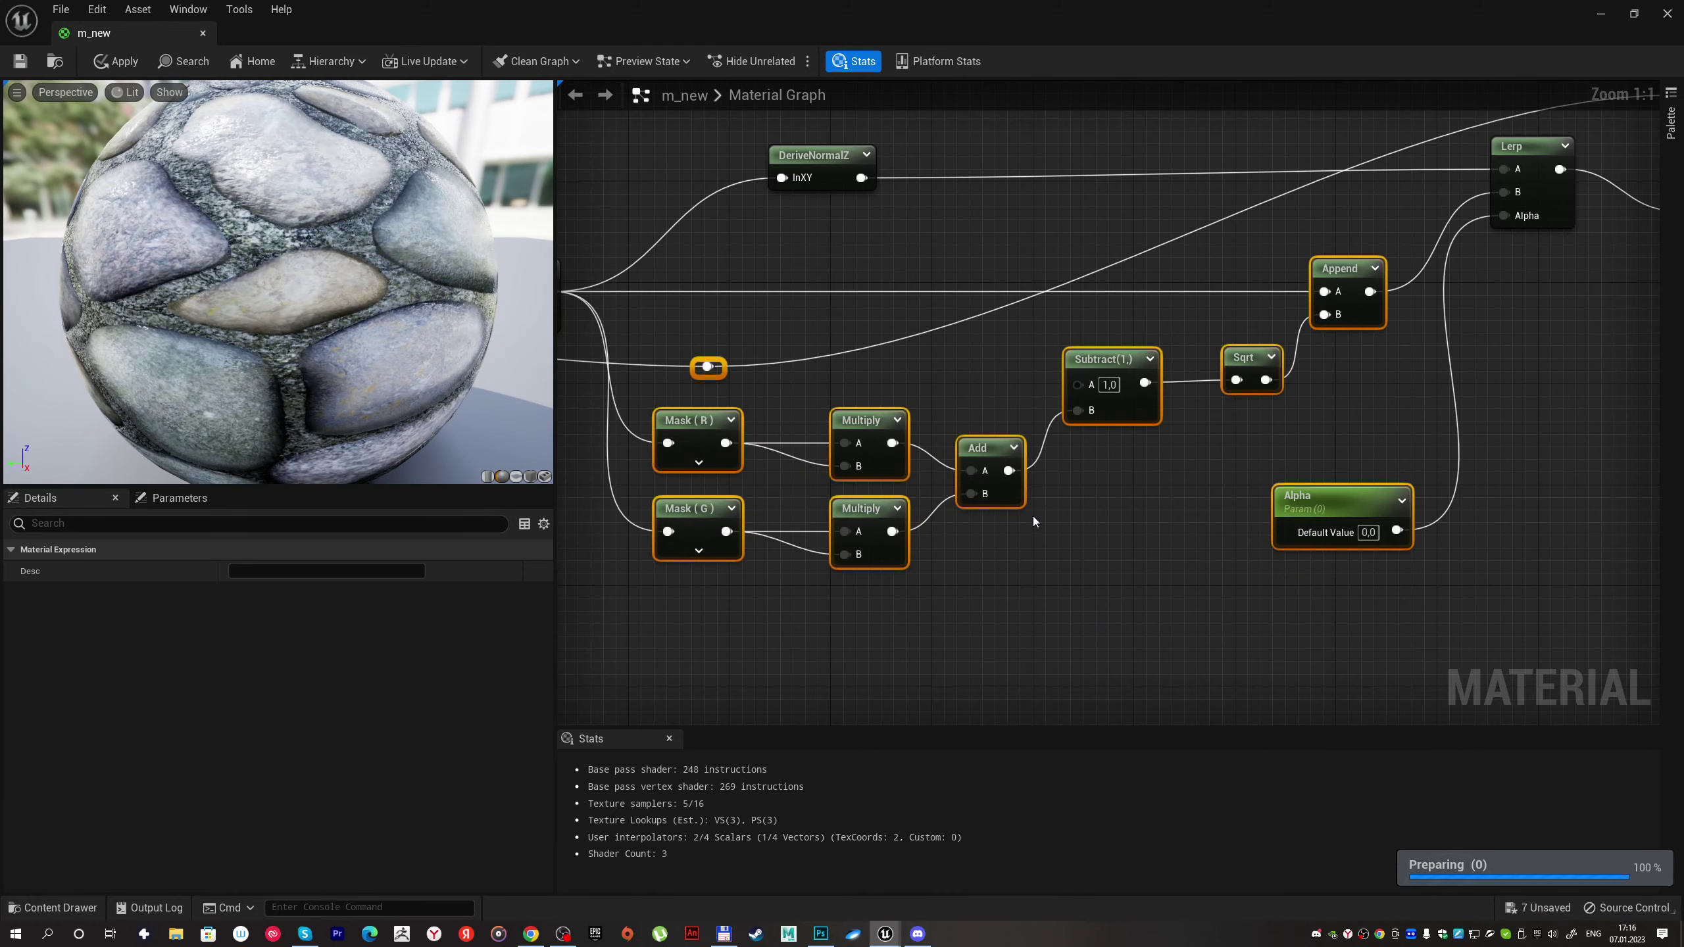
pyautogui.moveTo(1033, 516); pyautogui.dragTo(1061, 571, button='right')
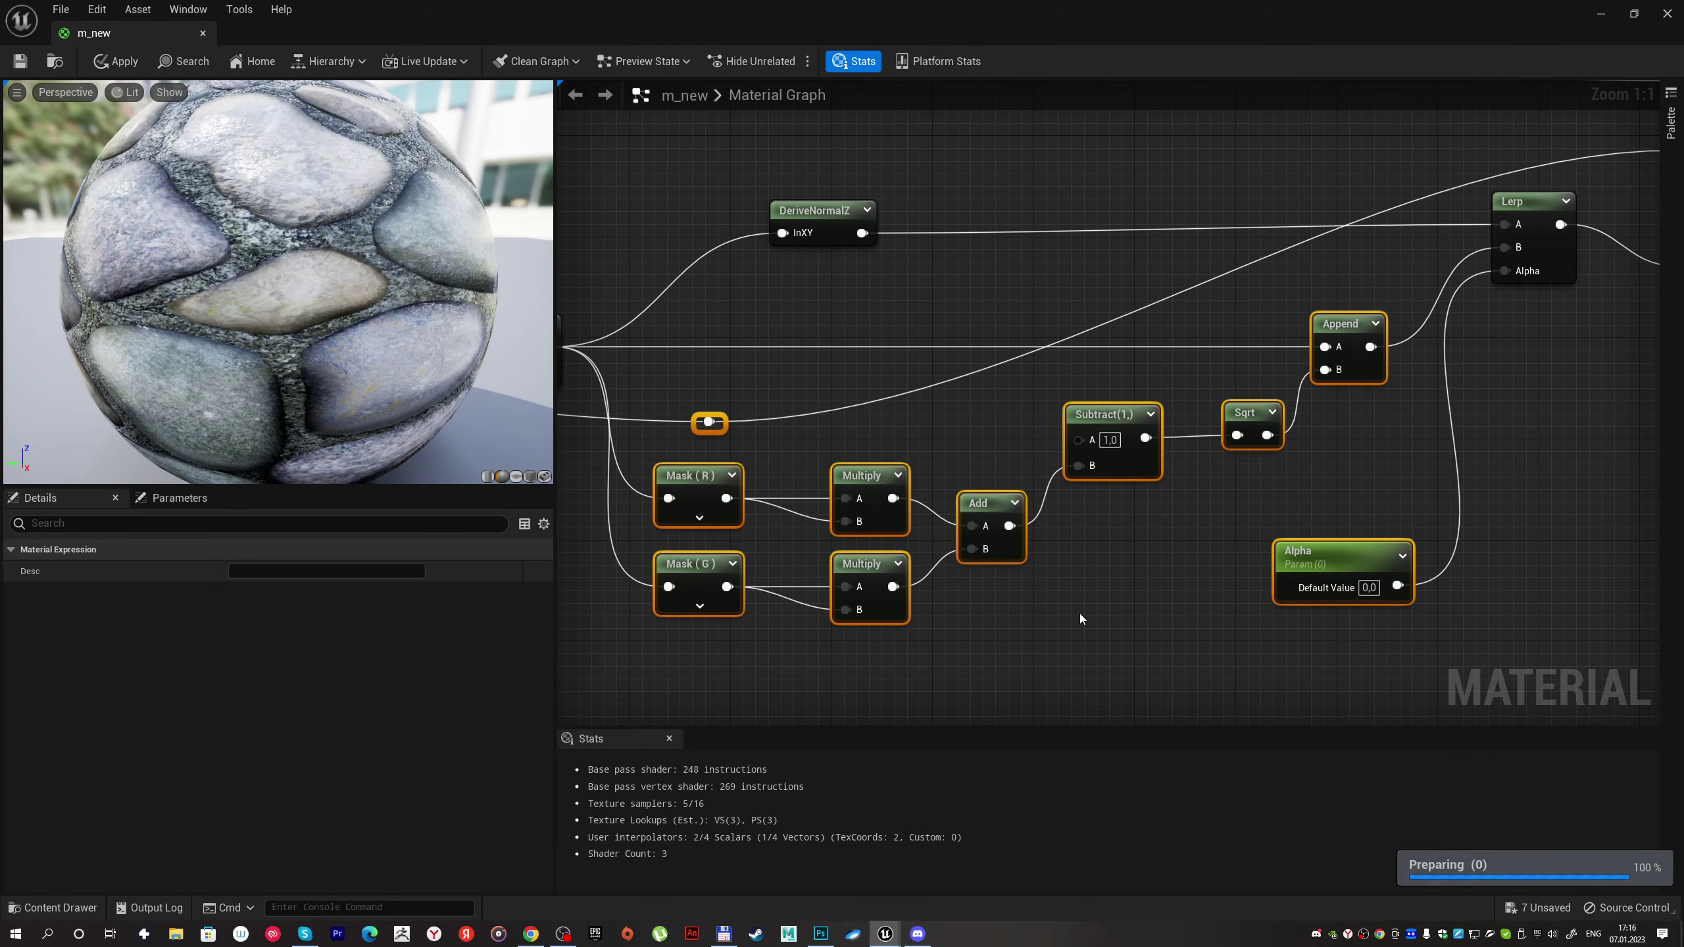
pyautogui.click(23, 67)
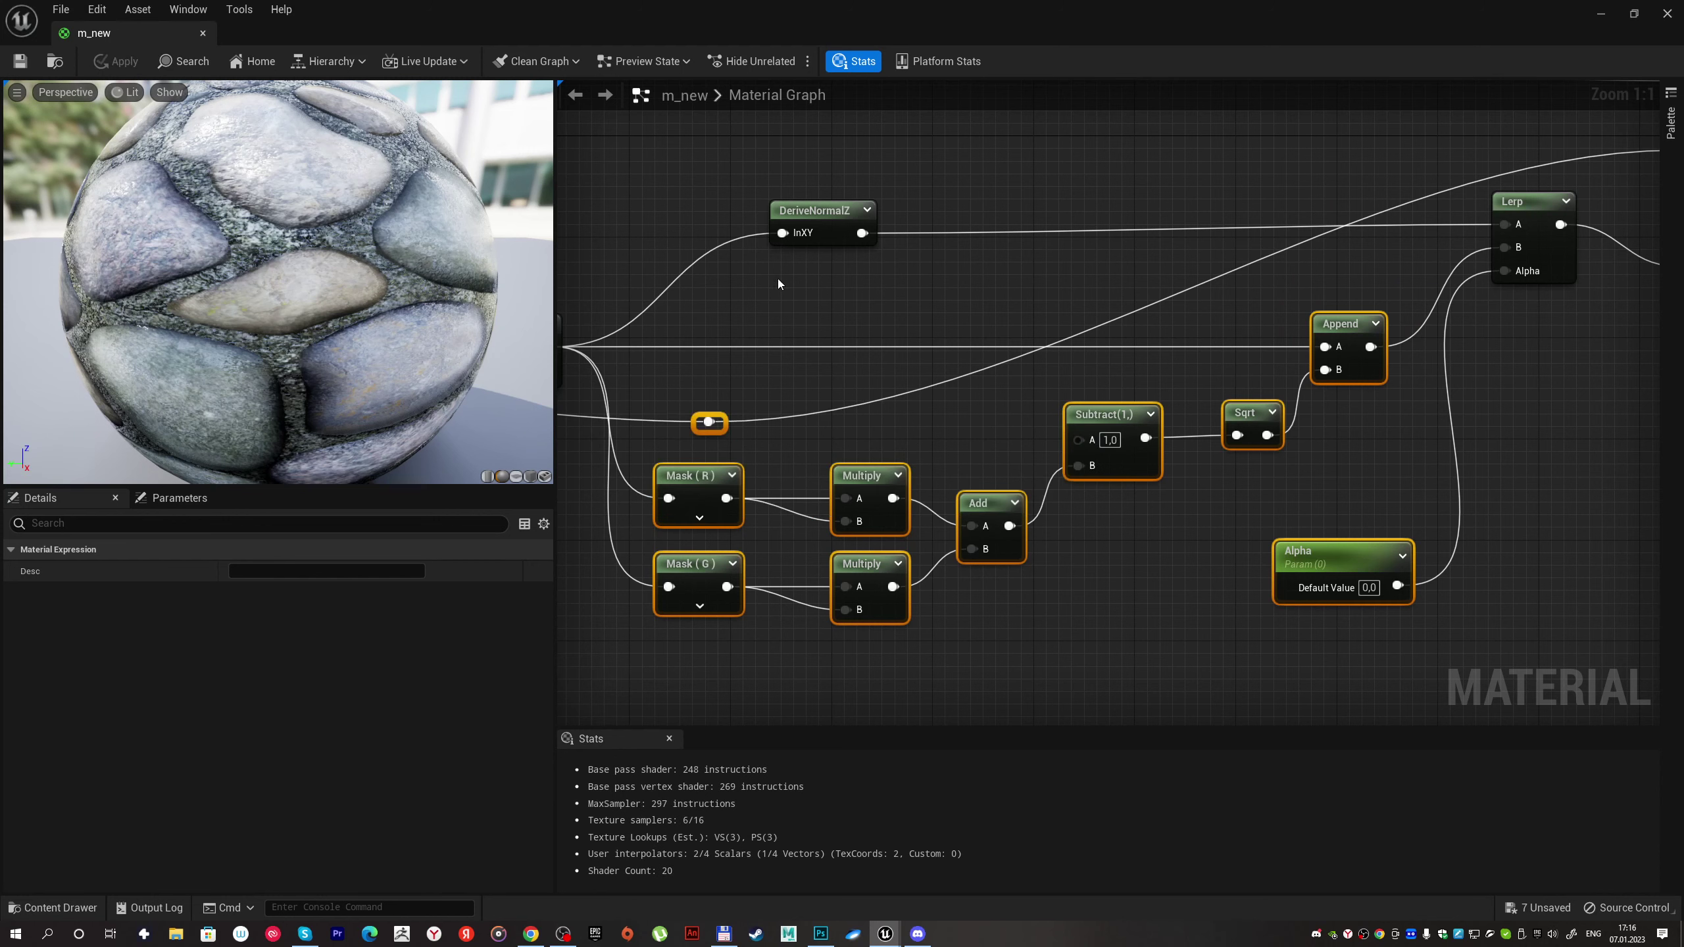
# Step: Close the m_new editor and open the m_new_Inst material instance beside the level
pyautogui.click(1665, 14)
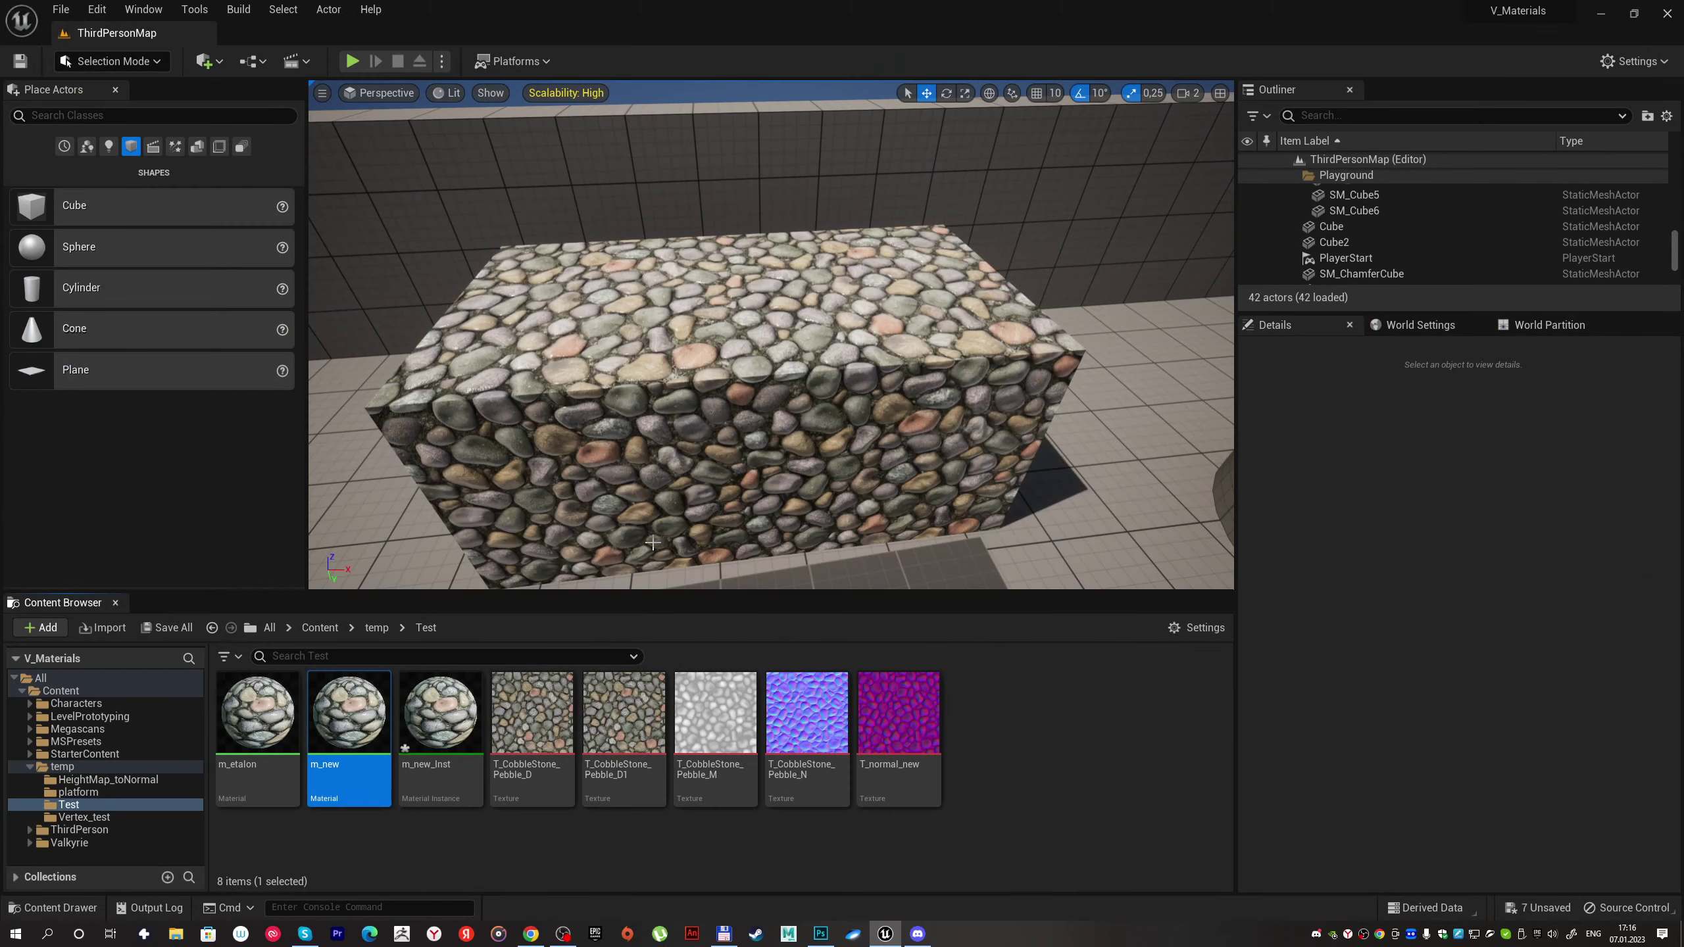
pyautogui.doubleClick(442, 729)
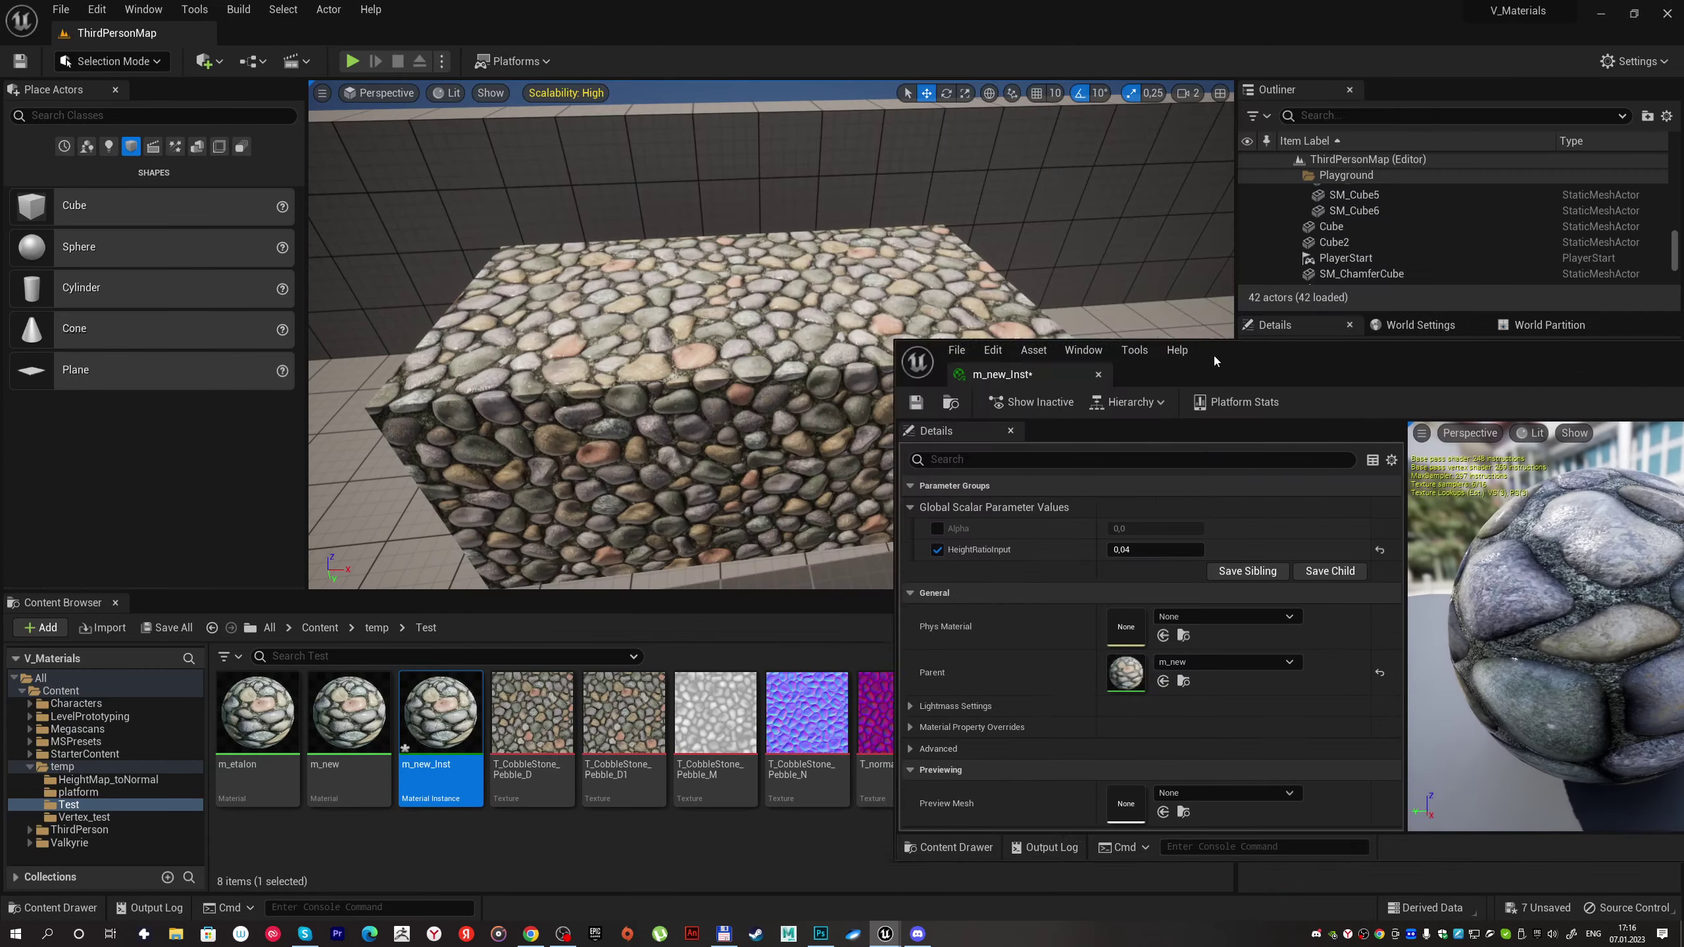
pyautogui.moveTo(797, 26); pyautogui.dragTo(1274, 387)
pyautogui.scroll(5, 762, 332)
pyautogui.scroll(-5, 762, 331)
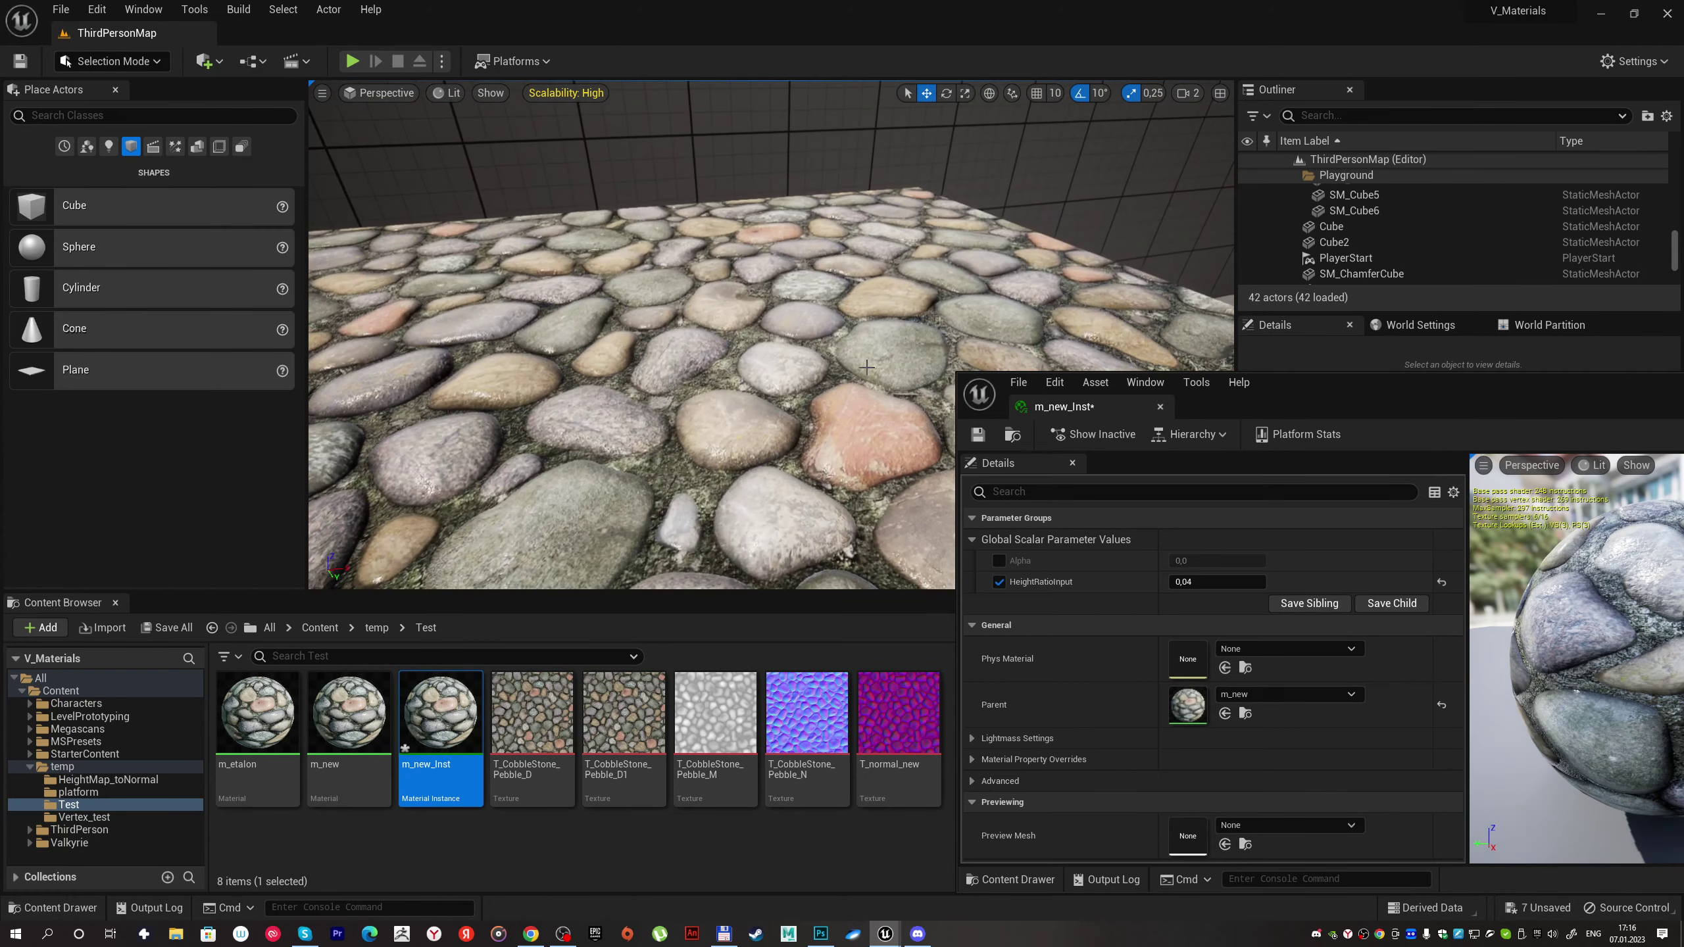
# Step: Enable the Alpha override in m_new_Inst, try 1,0, then set it back to 0,0
pyautogui.click(999, 562)
pyautogui.click(1217, 560)
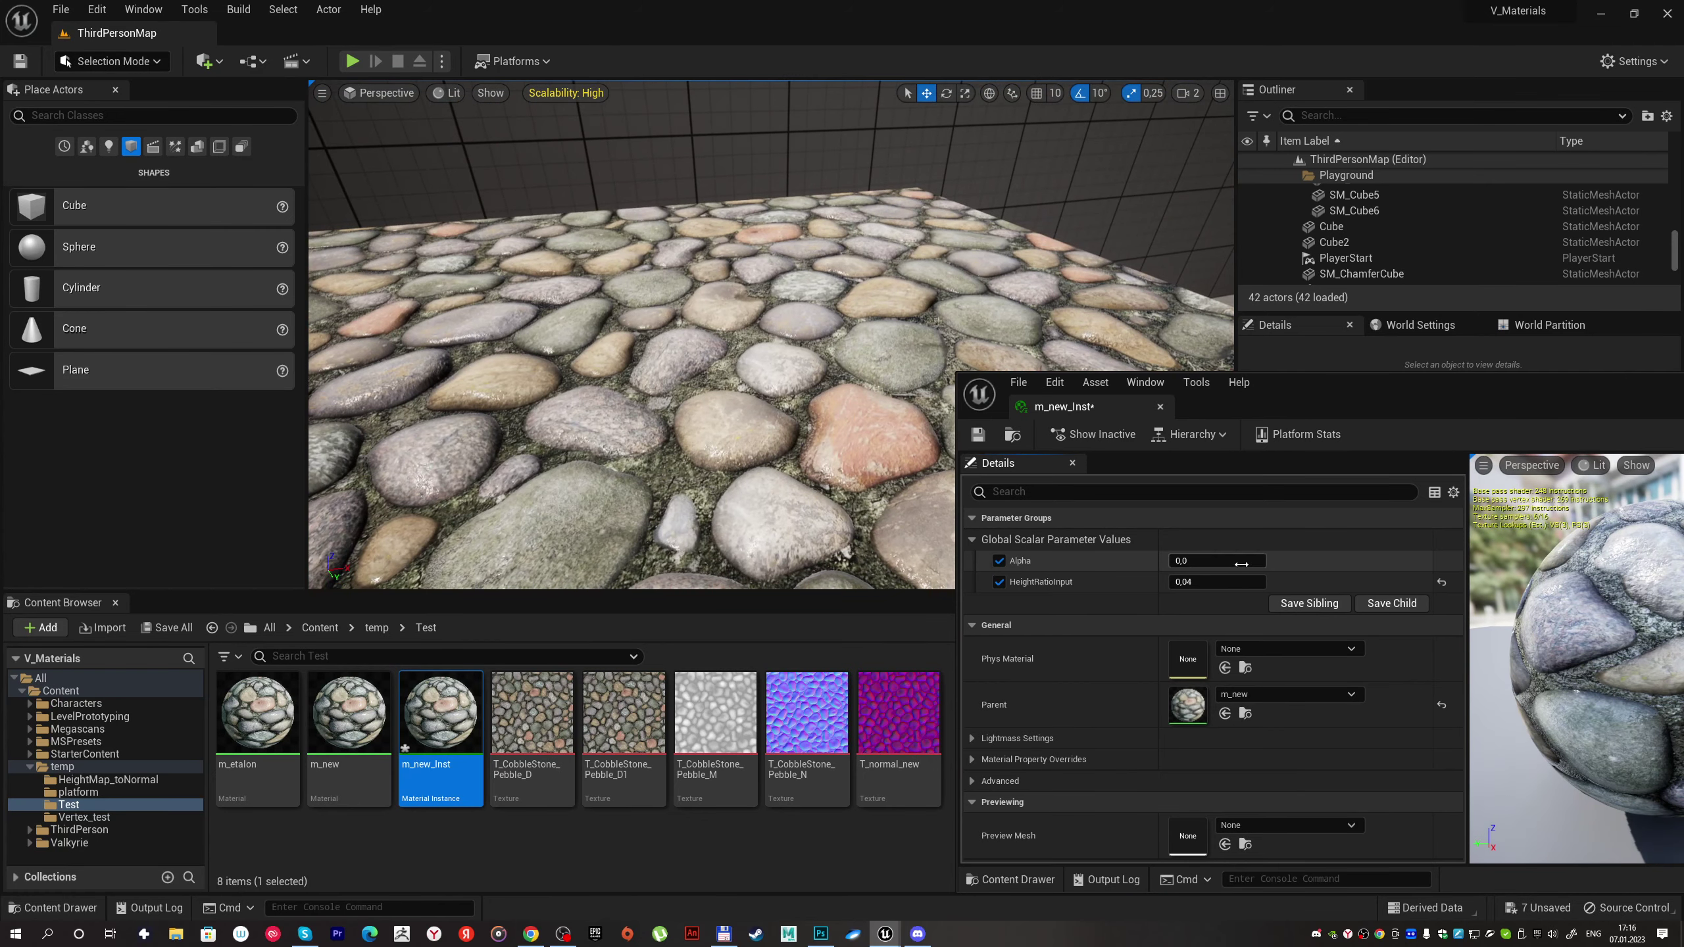
pyautogui.write('1')
pyautogui.press('Return')
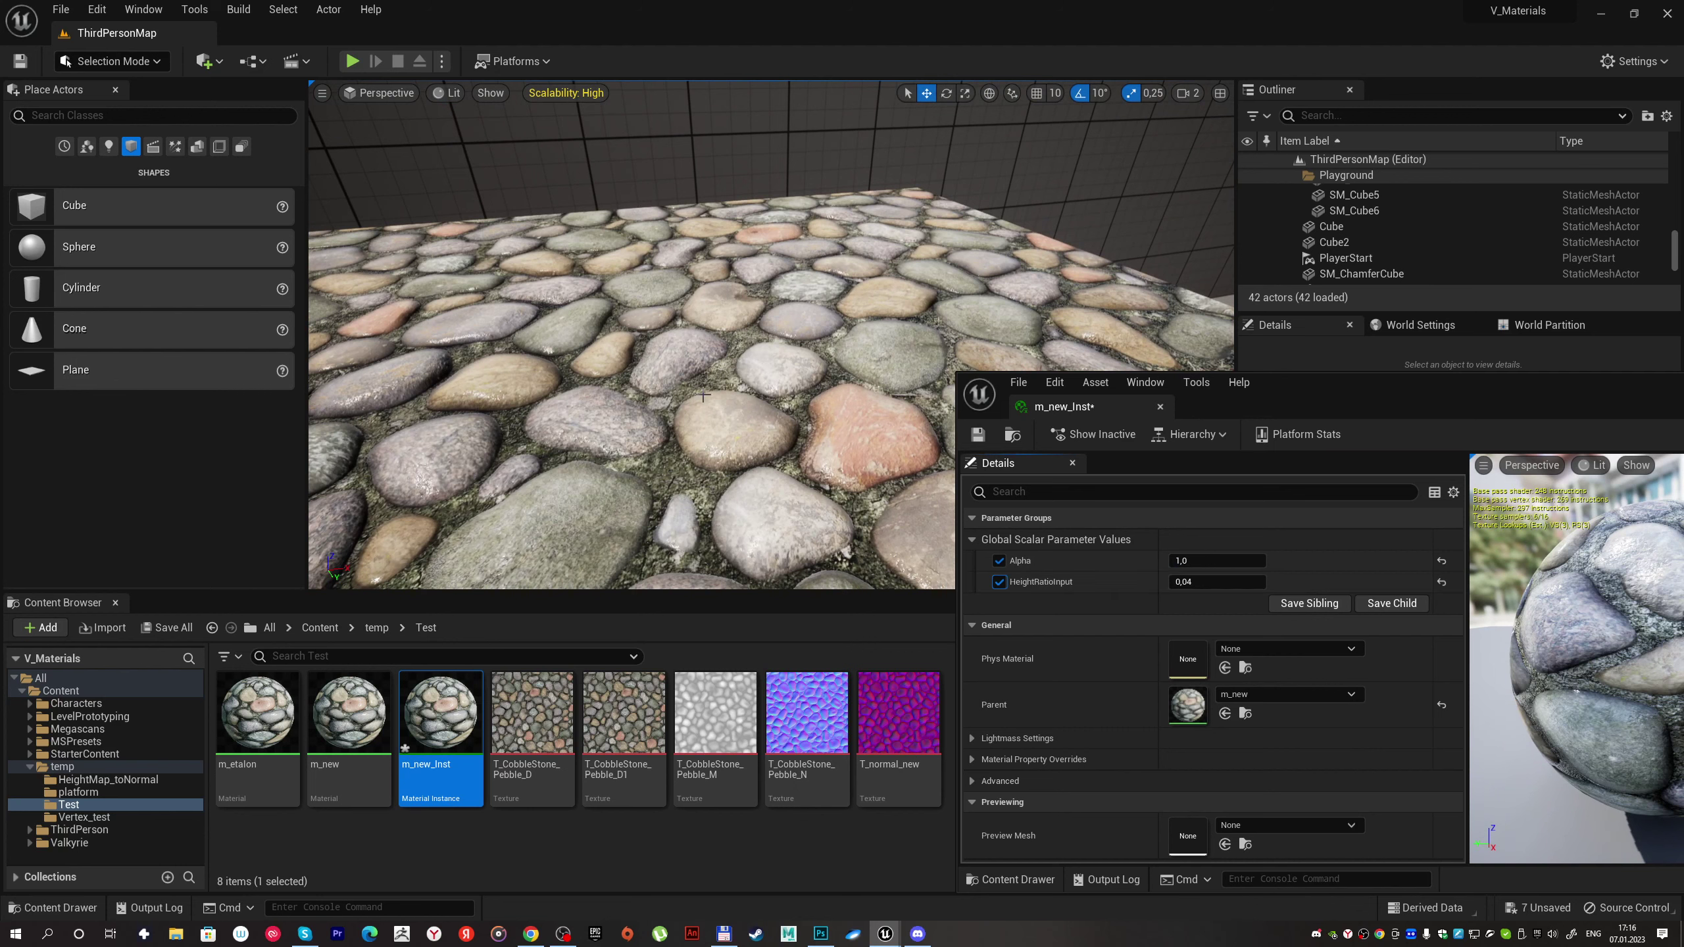
pyautogui.click(1204, 564)
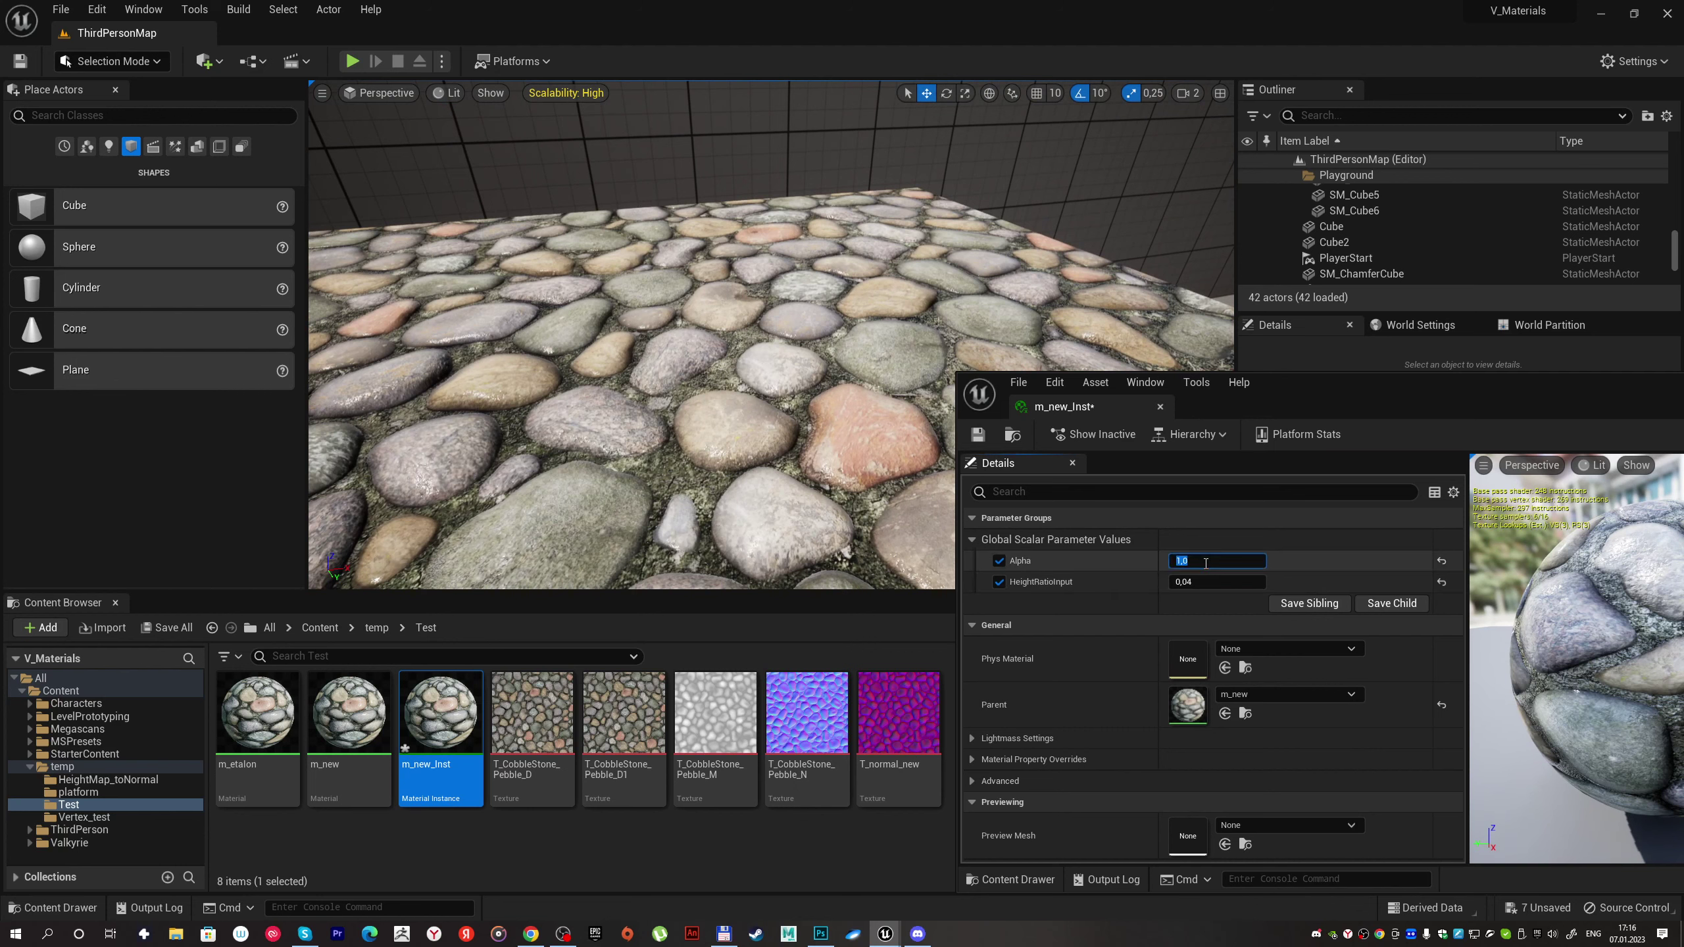
pyautogui.press('Return')
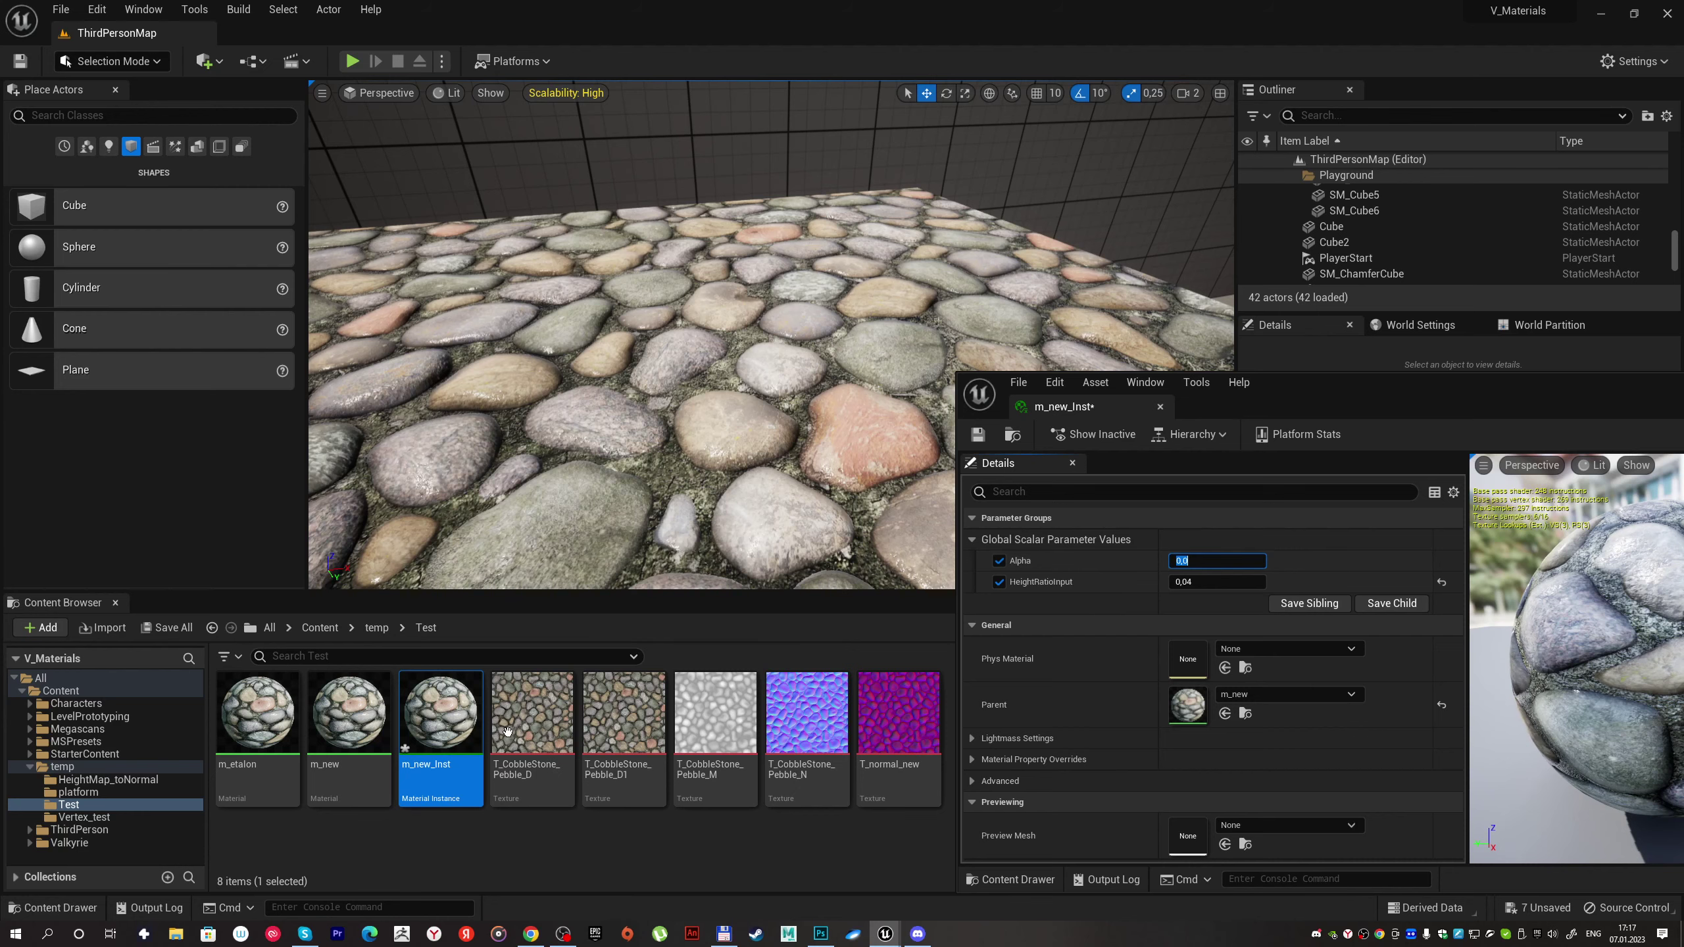
# Step: Close m_new_Inst and orbit the viewport to inspect the cobblestone floor
pyautogui.moveTo(727, 365)
pyautogui.mouseDown()
pyautogui.moveTo(727, 411)
pyautogui.moveTo(690, 411)
pyautogui.moveTo(719, 396)
pyautogui.mouseUp()
pyautogui.click(1160, 409)
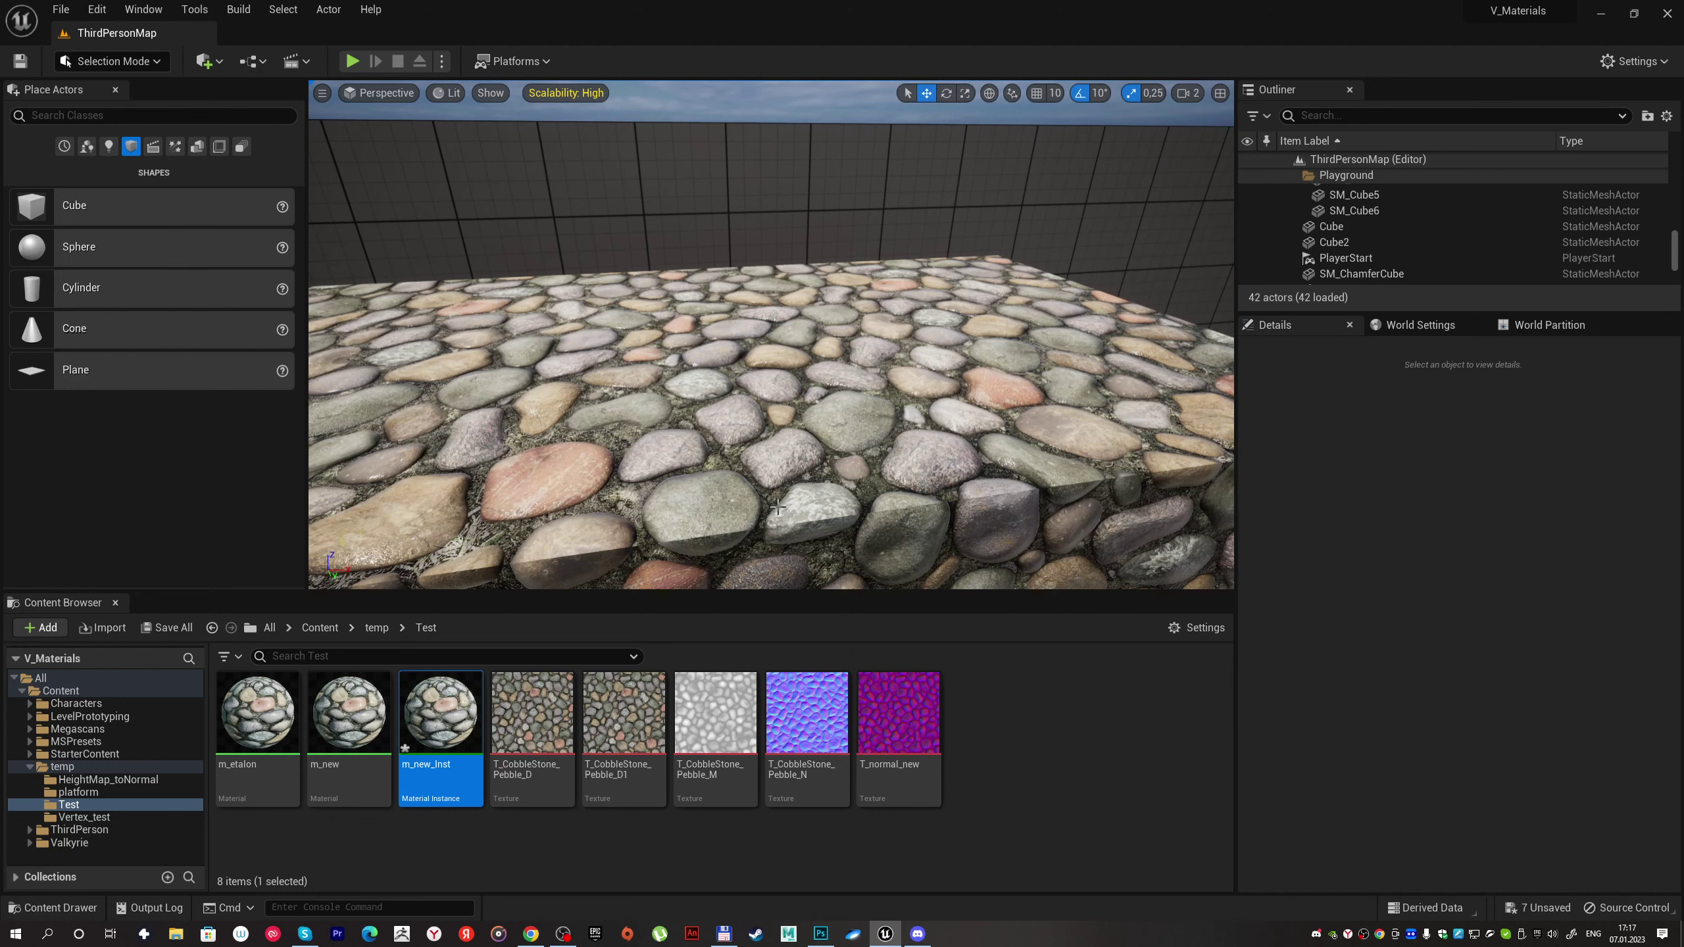
pyautogui.moveTo(778, 506); pyautogui.dragTo(778, 484, button='right')
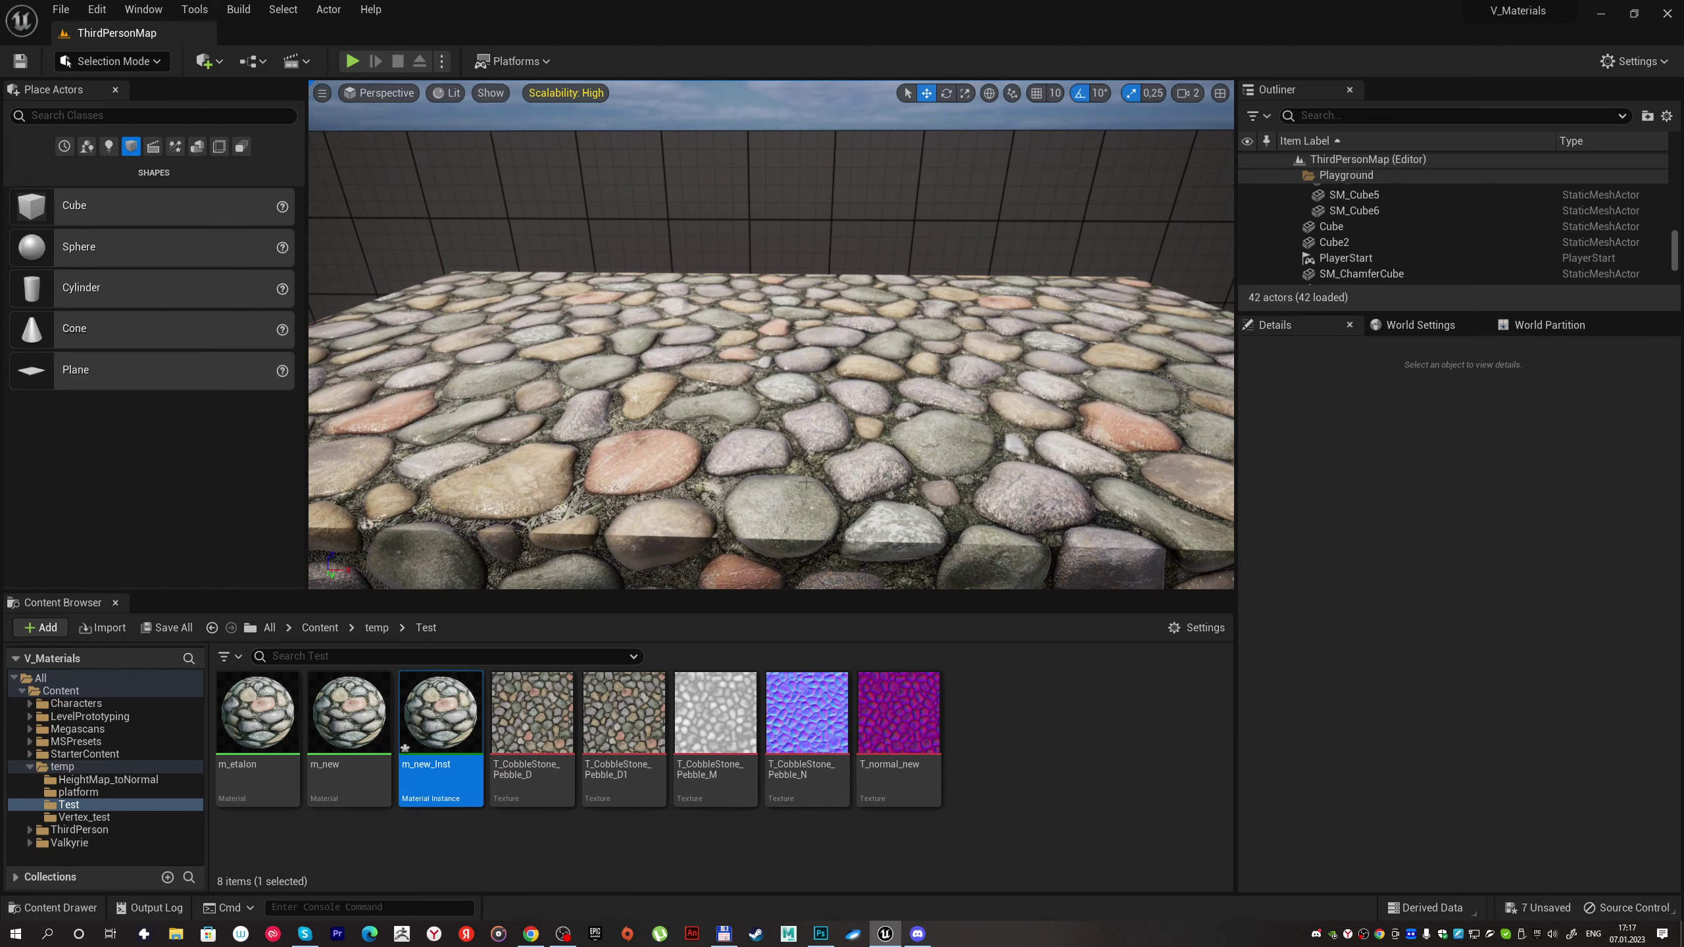
pyautogui.moveTo(822, 480); pyautogui.dragTo(821, 484, button='right')
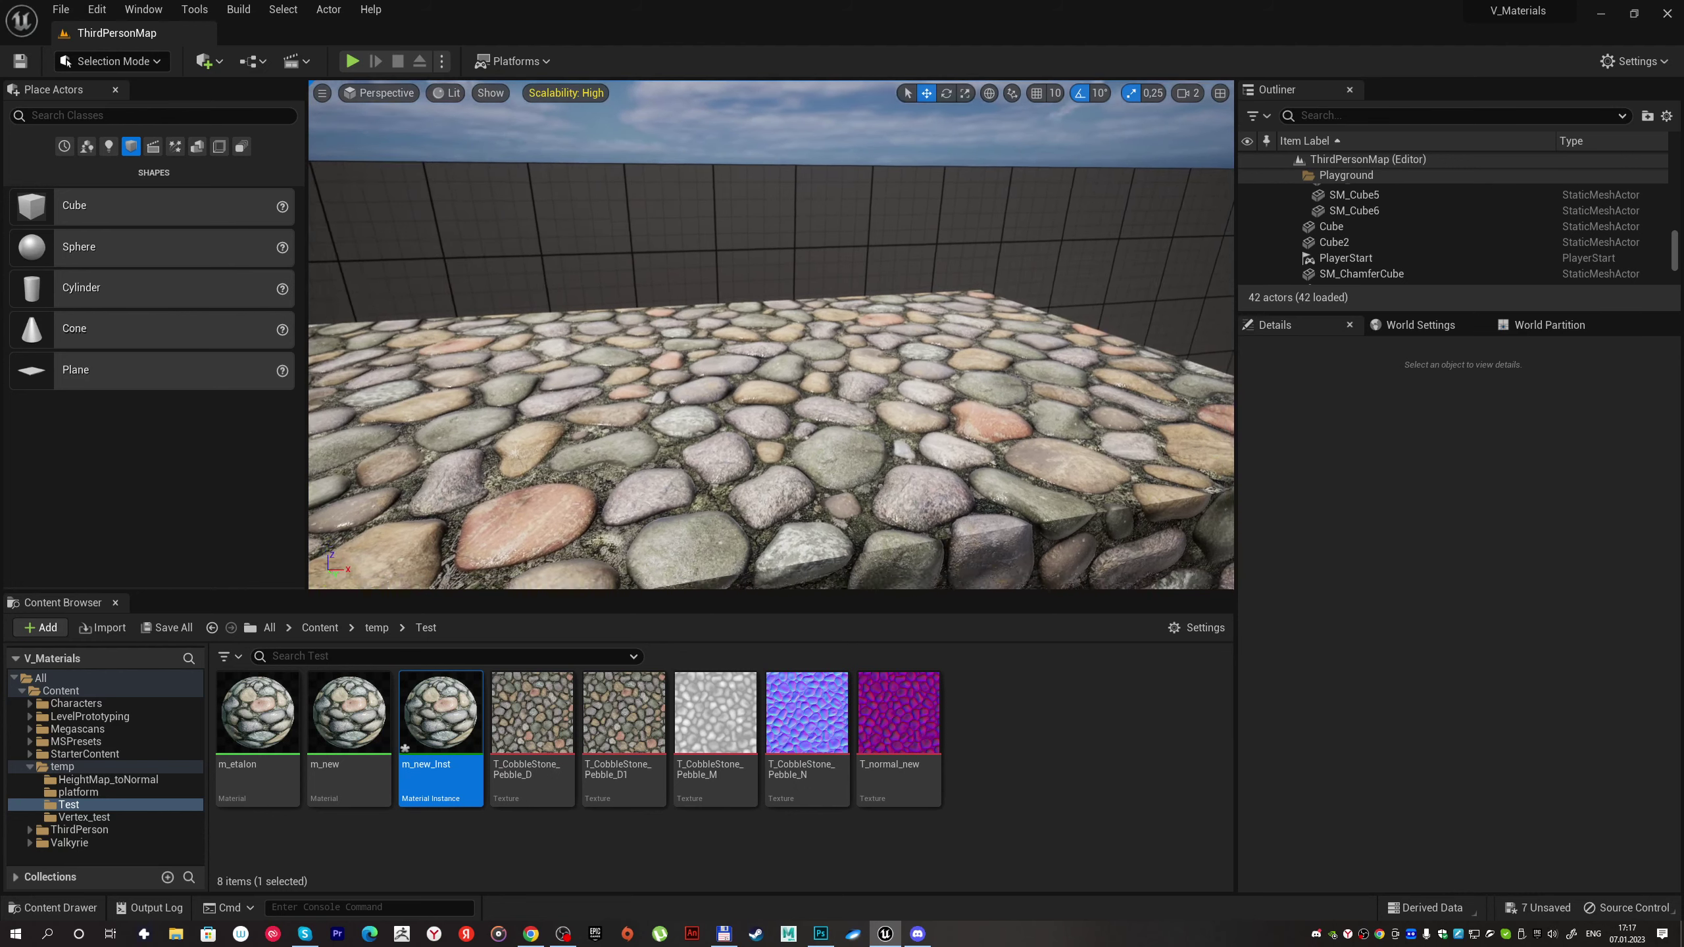